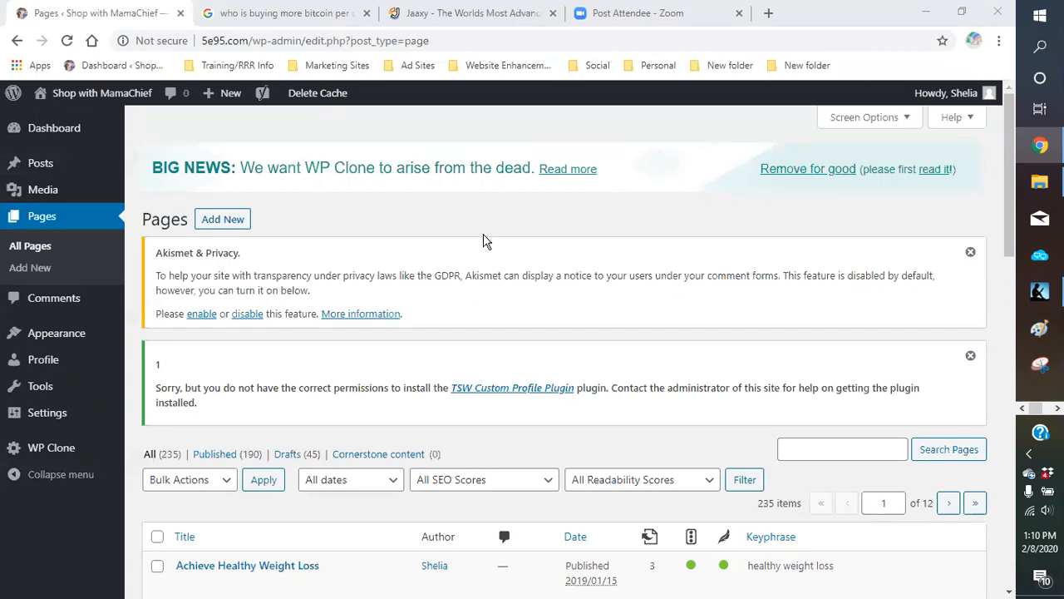
- Filter the pages list to drafts and open the draft "Numerologist: Numbers are Science" for editing
scroll(502, 322, "down", 2)
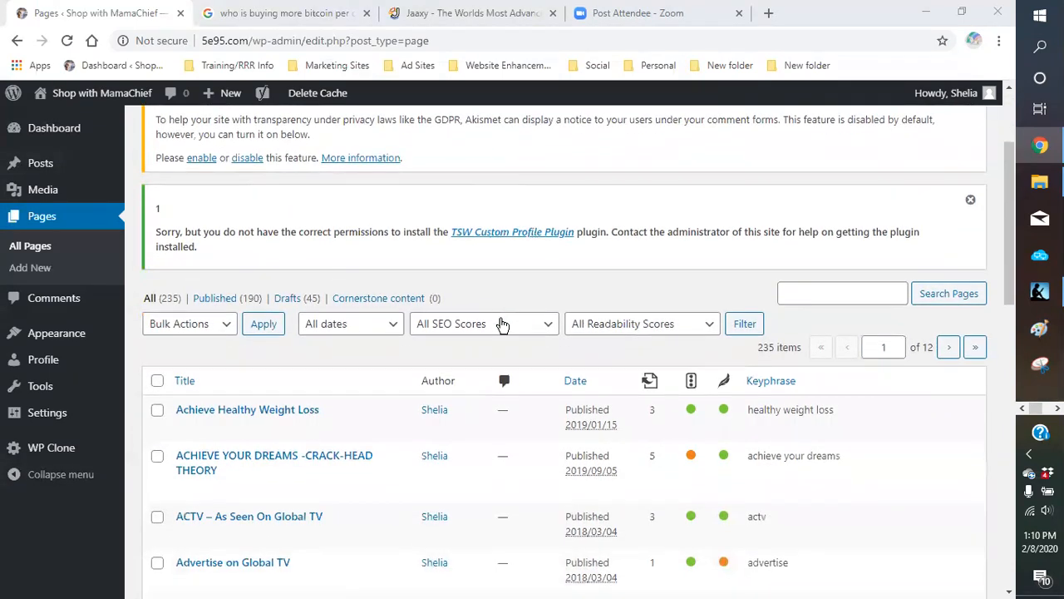
left_click(291, 305)
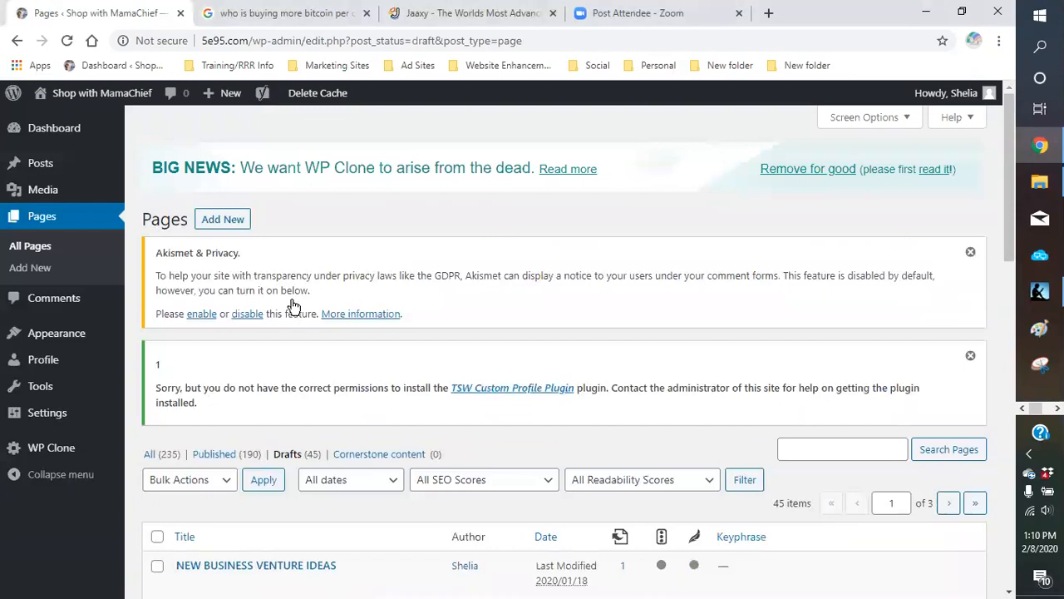
scroll(478, 426, "down", 3)
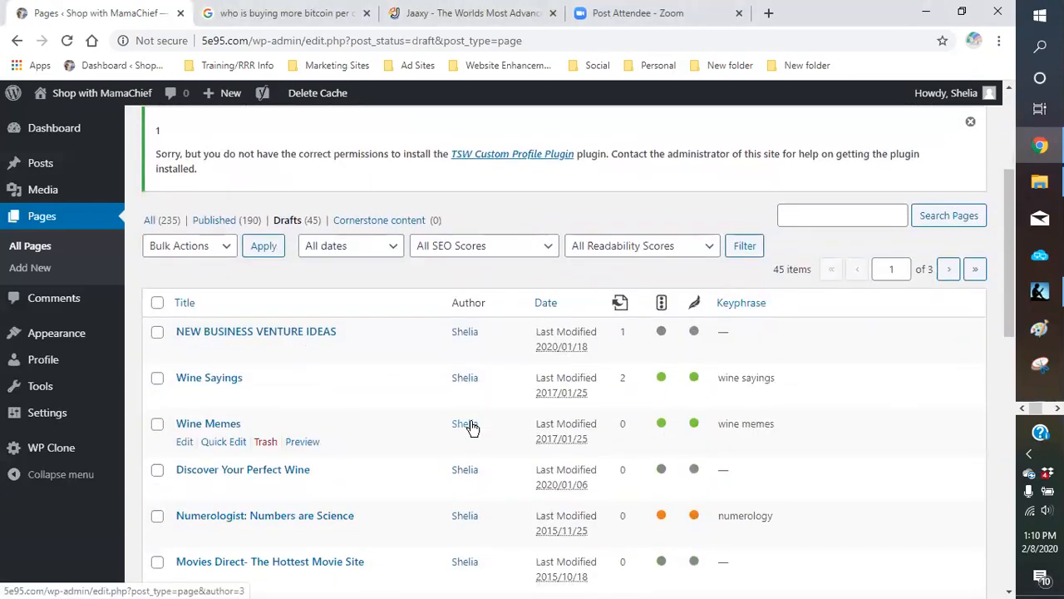
scroll(468, 429, "down", 1)
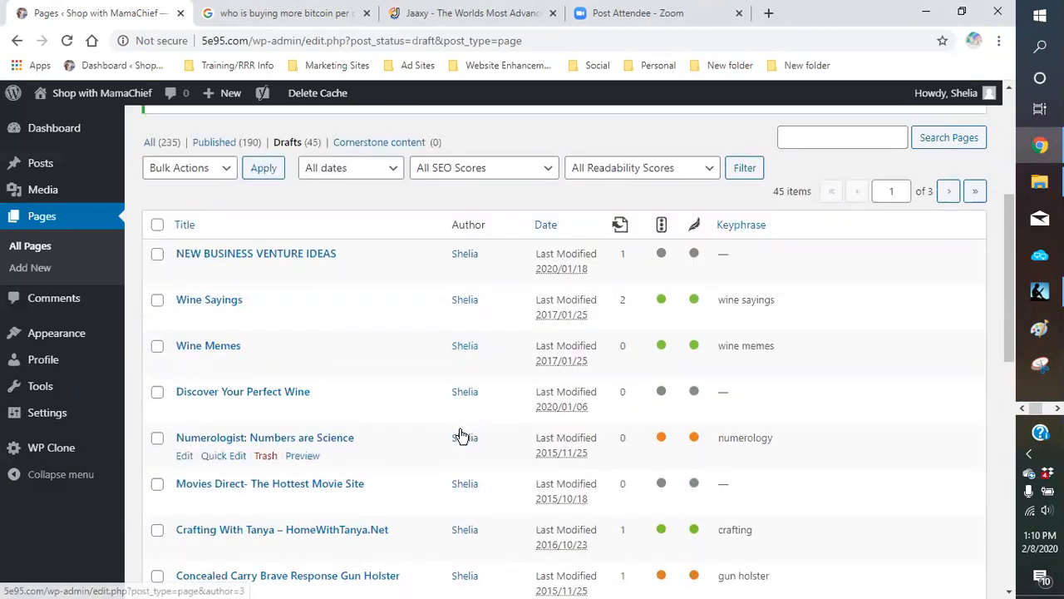
scroll(461, 437, "down", 1)
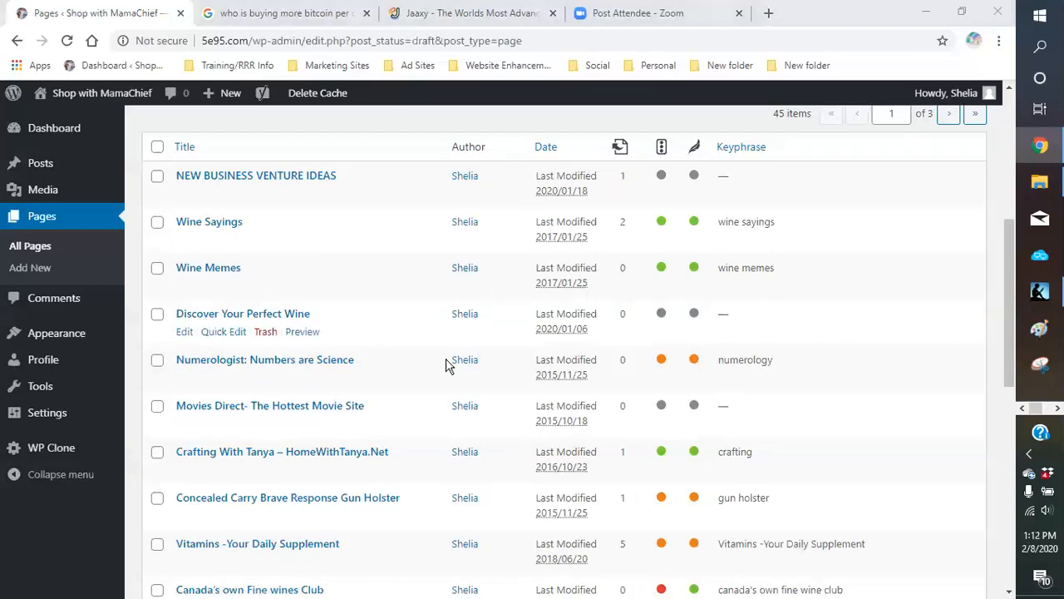
left_click(183, 380)
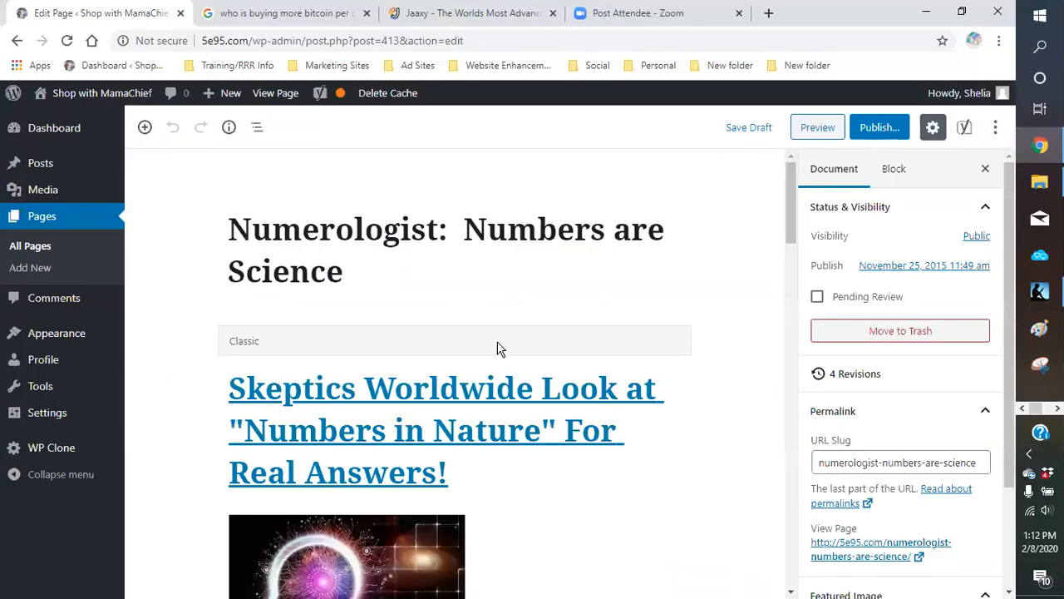
- Look through the Numerologist draft's content, publish the page and dismiss the publishing confirmation
scroll(721, 320, "down", 5)
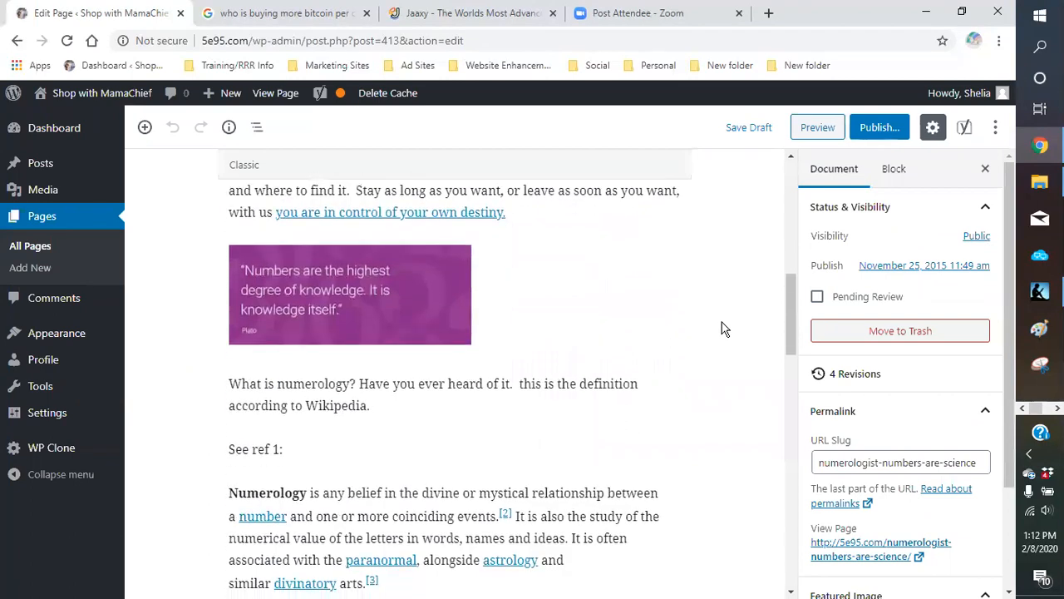
scroll(725, 329, "up", 2)
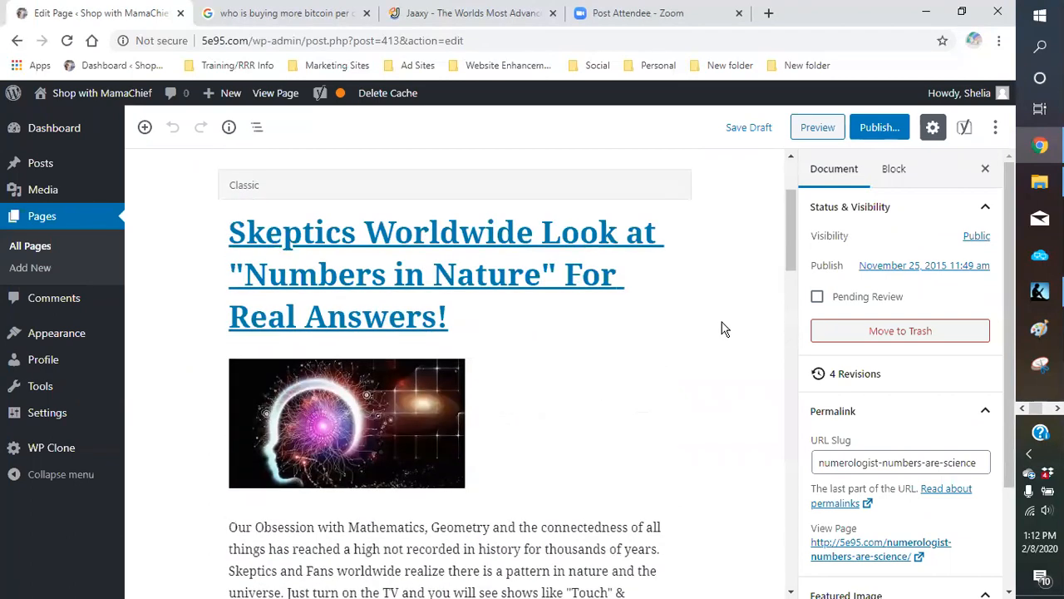
scroll(727, 333, "down", 2)
scroll(723, 334, "down", 4)
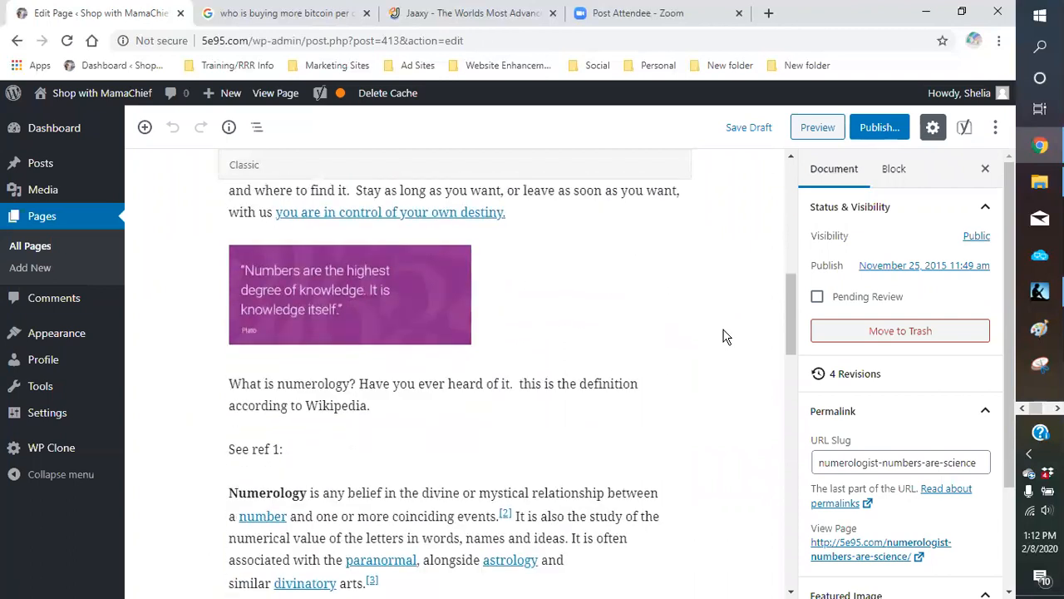
scroll(725, 335, "up", 6)
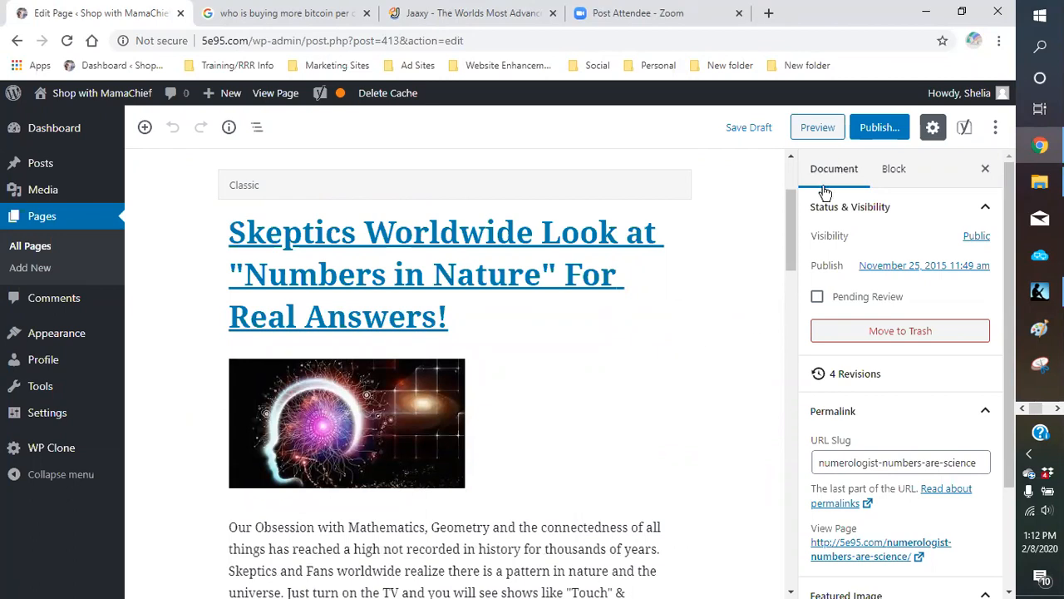
left_click(879, 129)
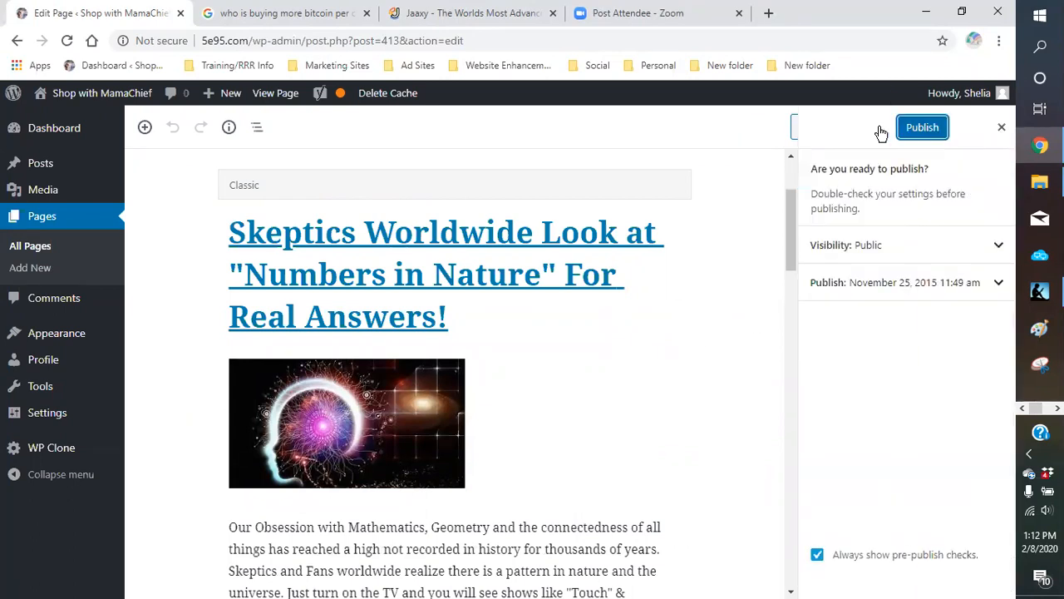
left_click(921, 128)
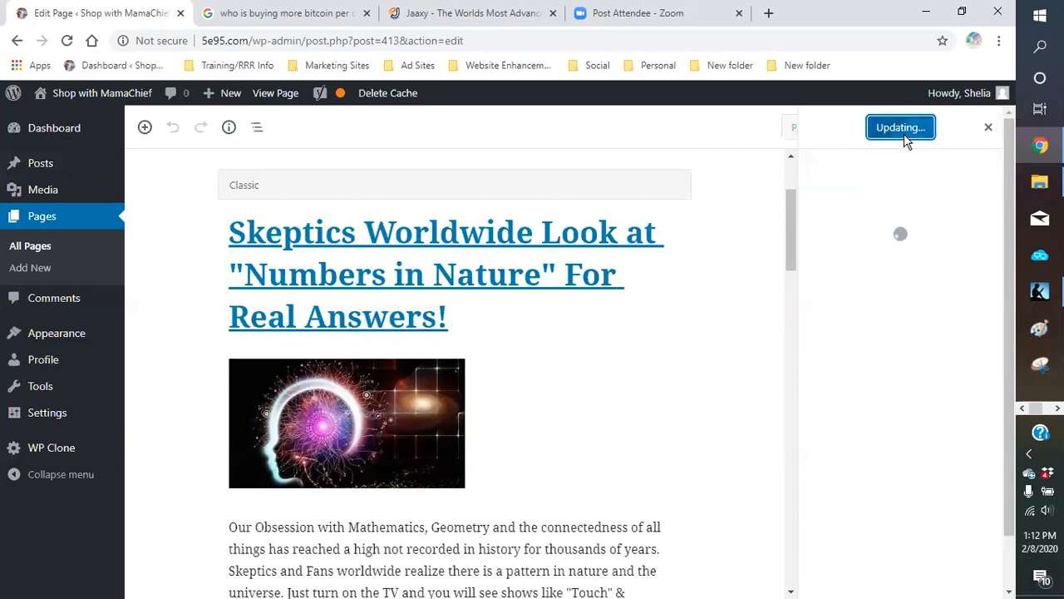
right_click(1039, 181)
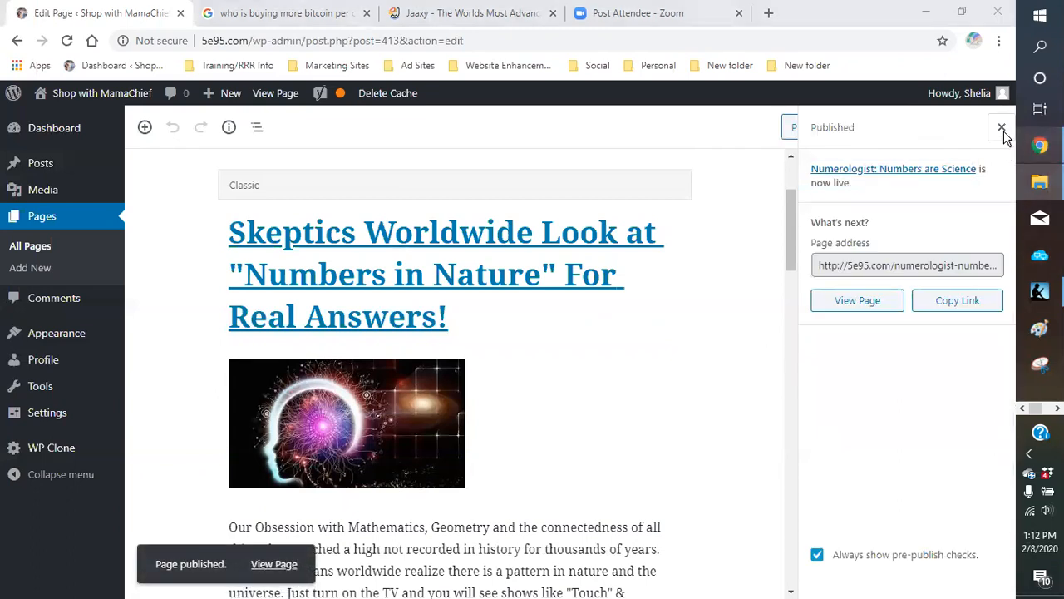
left_click(744, 295)
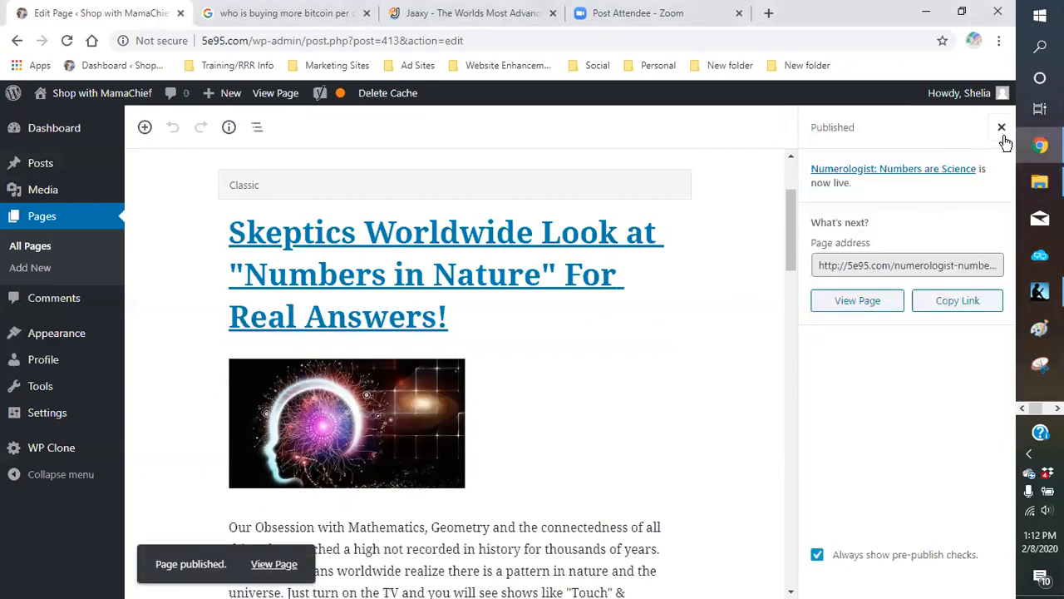
left_click(1001, 128)
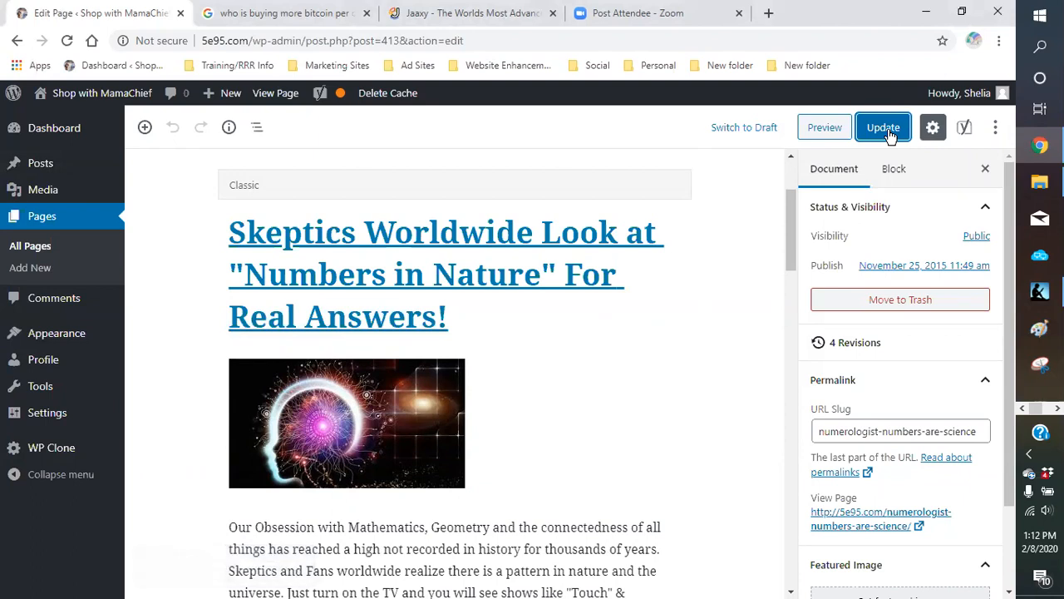
- Examine the page text and its Yoast SEO readability analysis and SEO settings
scroll(612, 353, "down", 6)
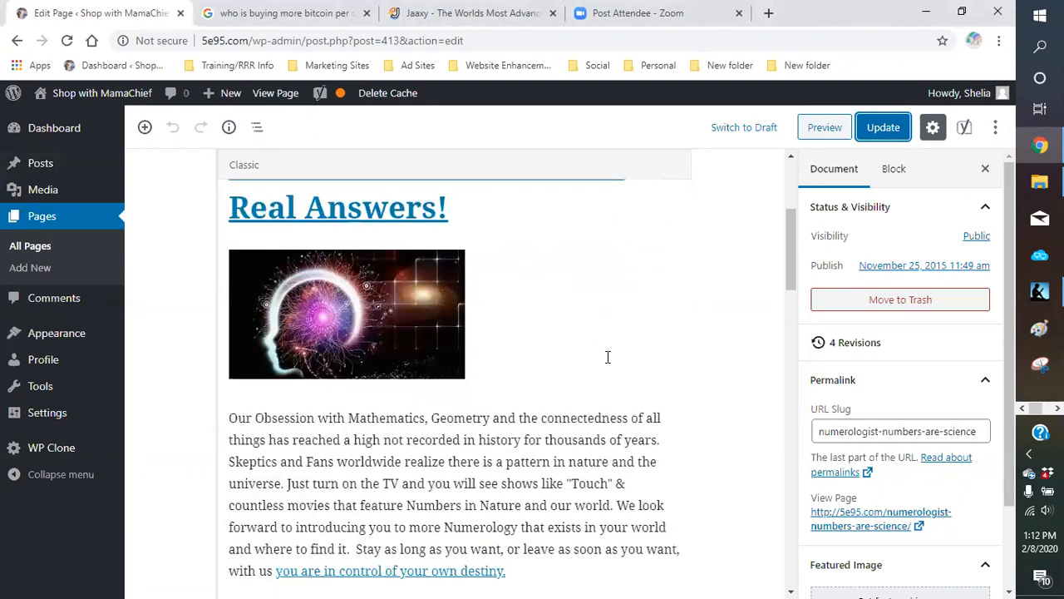
scroll(608, 362, "up", 4)
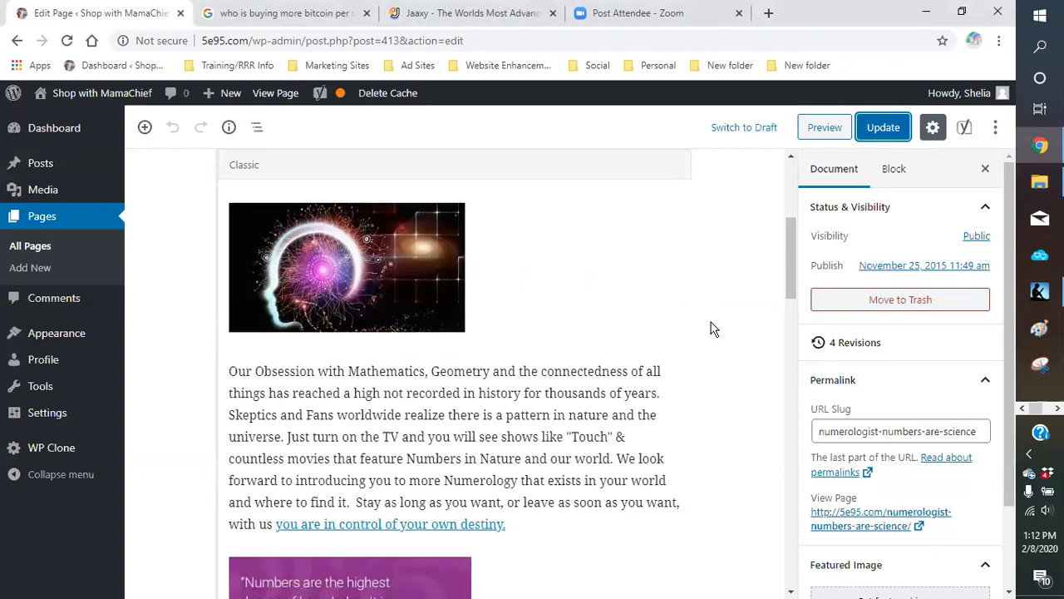
scroll(711, 330, "down", 2)
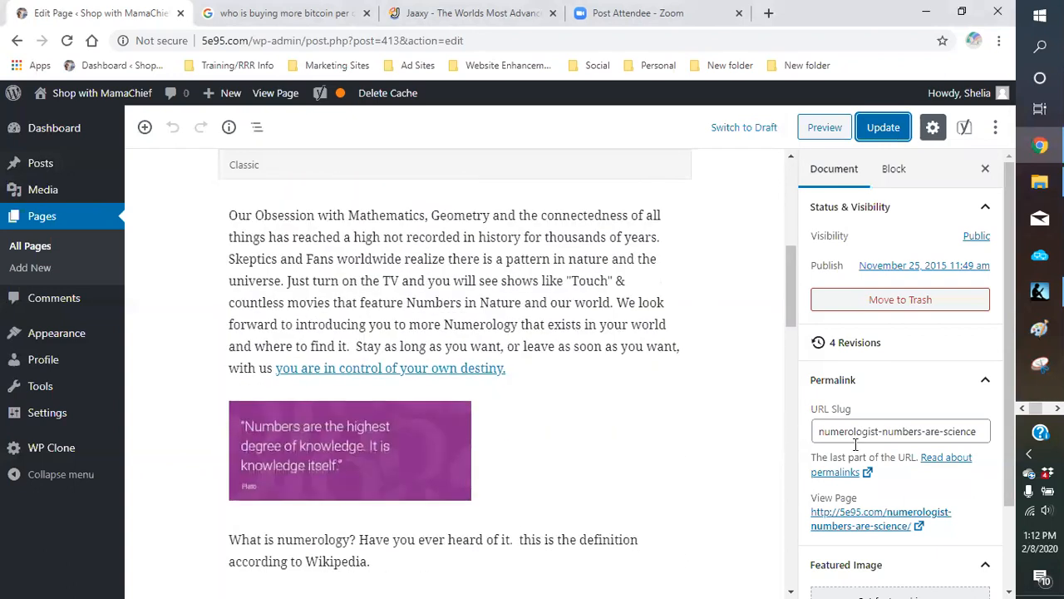
scroll(720, 468, "down", 10)
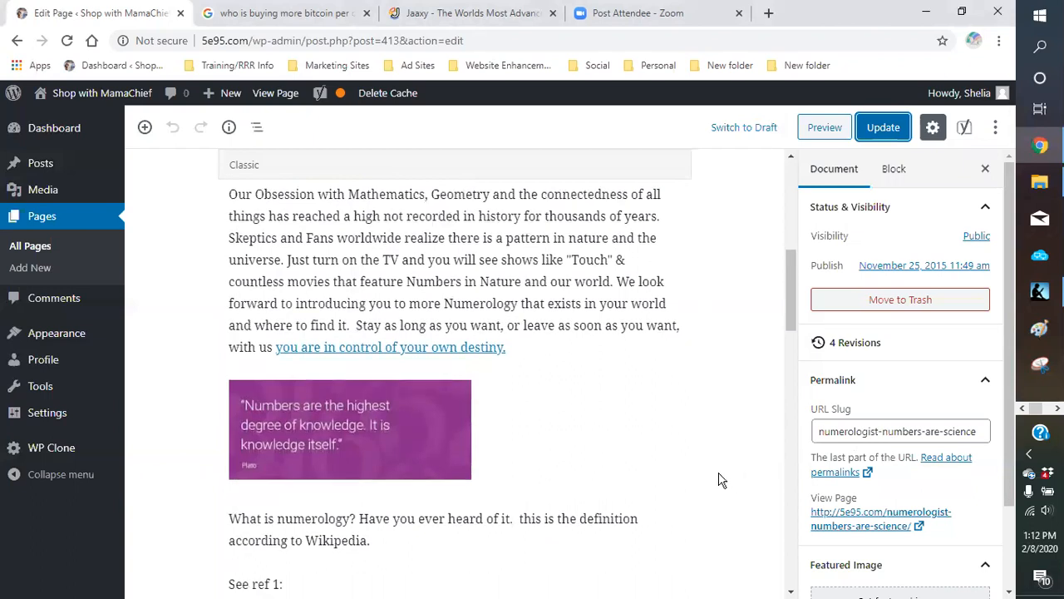
scroll(720, 468, "down", 3)
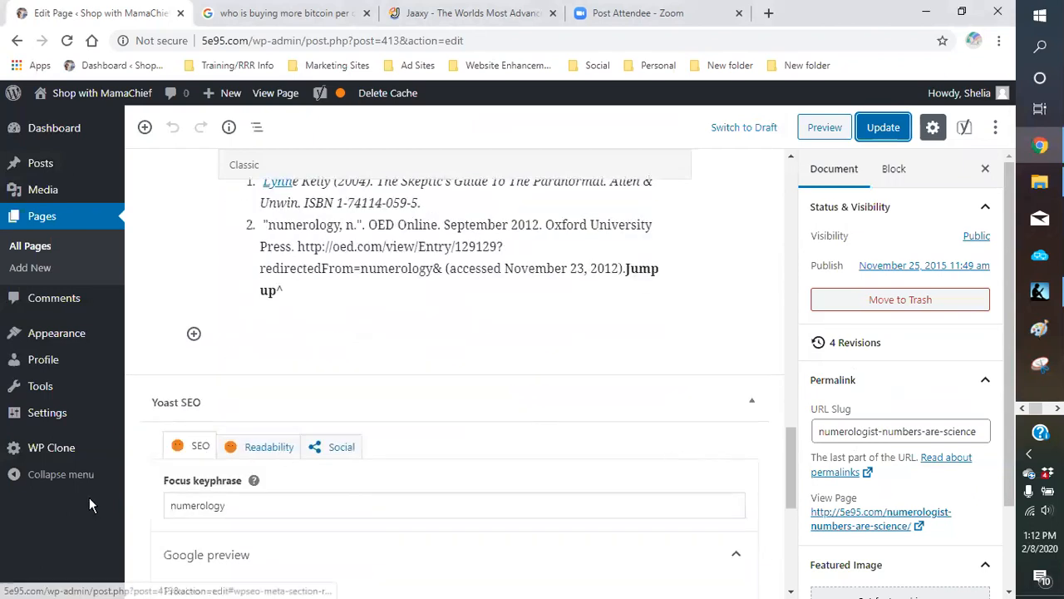
left_click(252, 448)
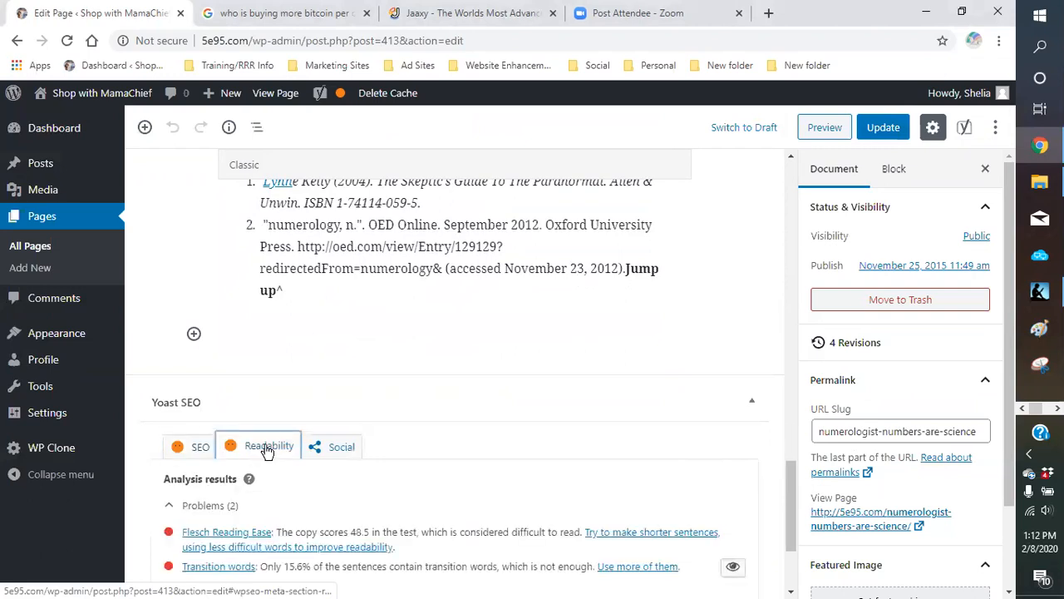
left_click(200, 449)
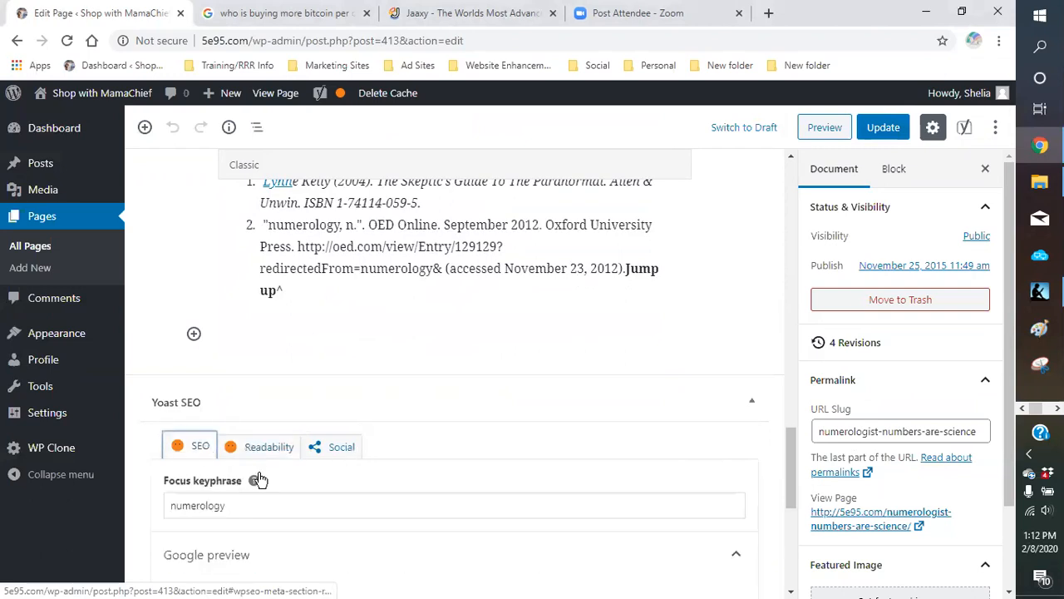
- Unpublish the Numerologist page by switching it back to draft
scroll(449, 465, "up", 4)
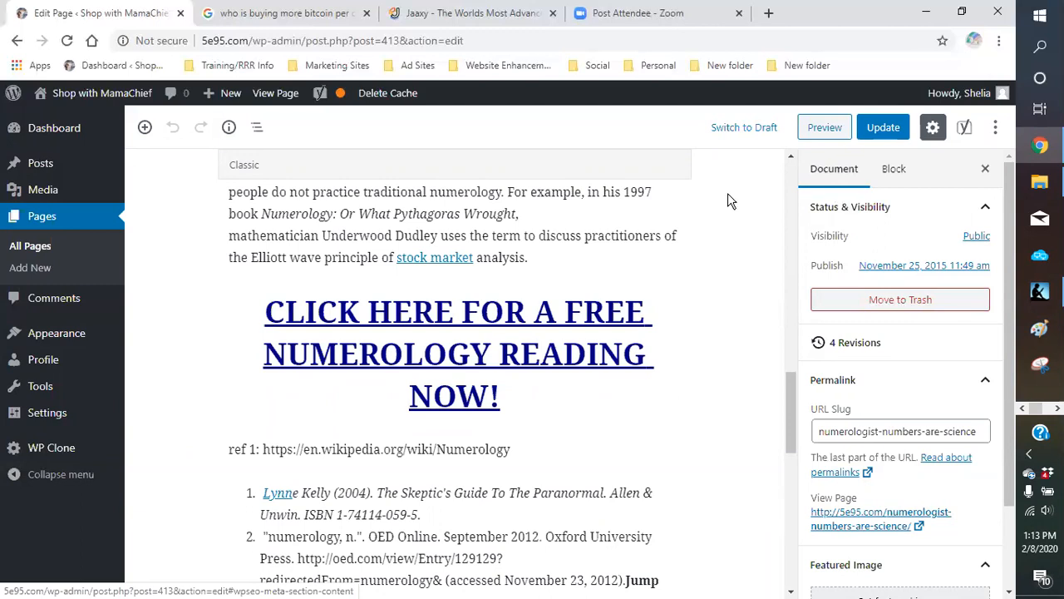
left_click(724, 133)
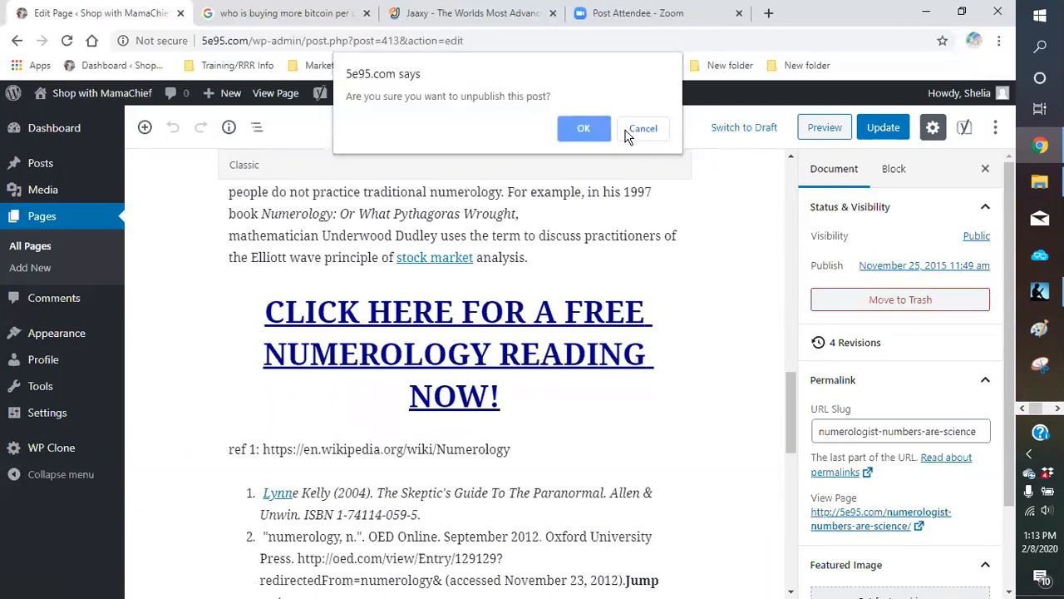
left_click(583, 131)
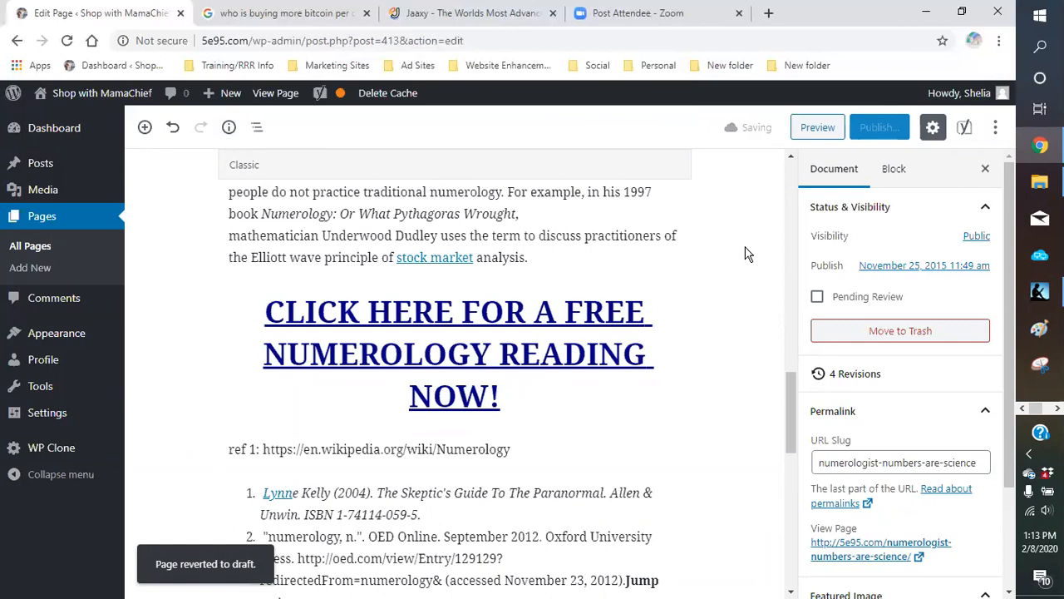
- Open the Yoast SEO snippet editor for the page and clear its slug
scroll(745, 253, "up", 3)
scroll(744, 257, "down", 4)
scroll(744, 257, "down", 4)
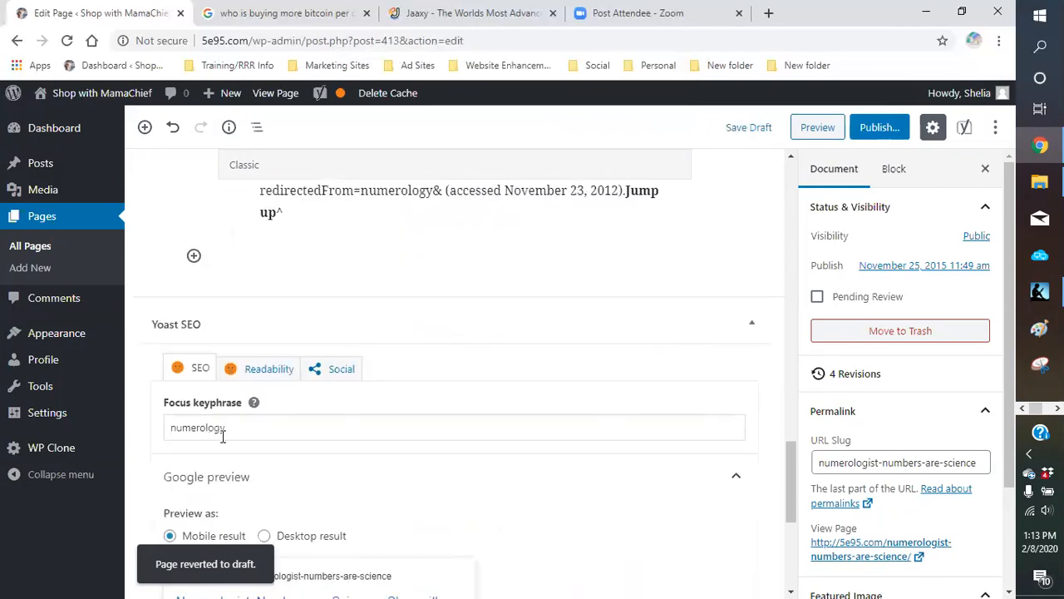
scroll(246, 444, "down", 4)
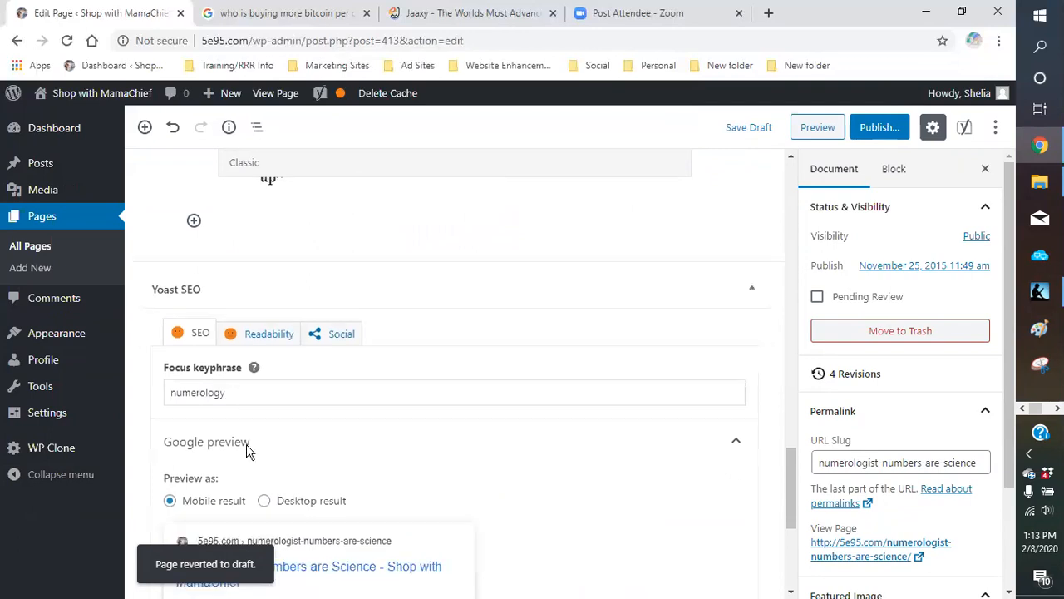
left_click(234, 436)
scroll(347, 459, "down", 4)
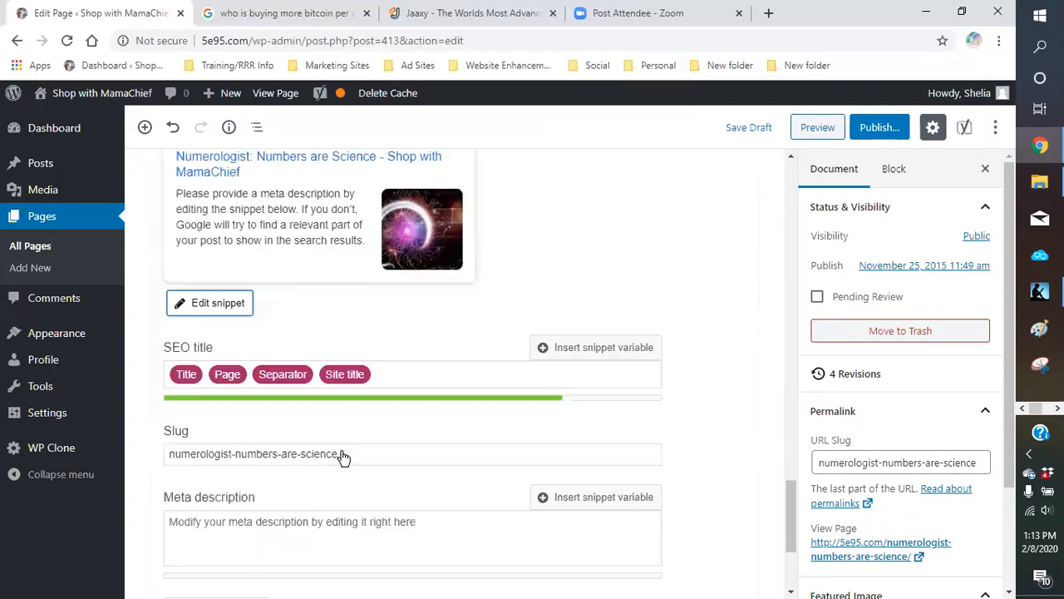
scroll(340, 496, "down", 1)
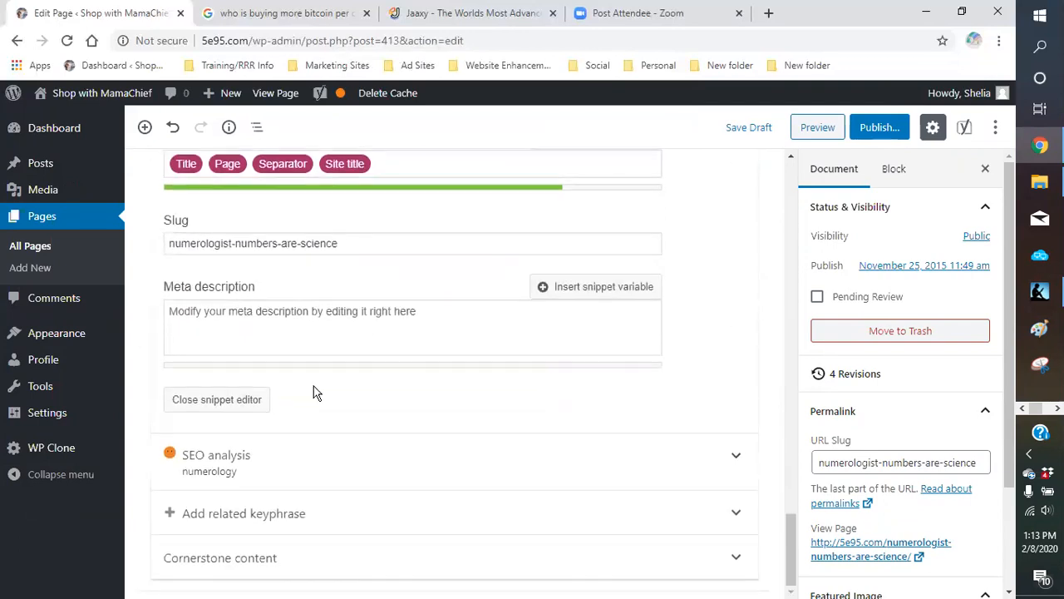
left_click_drag(337, 243, 150, 269)
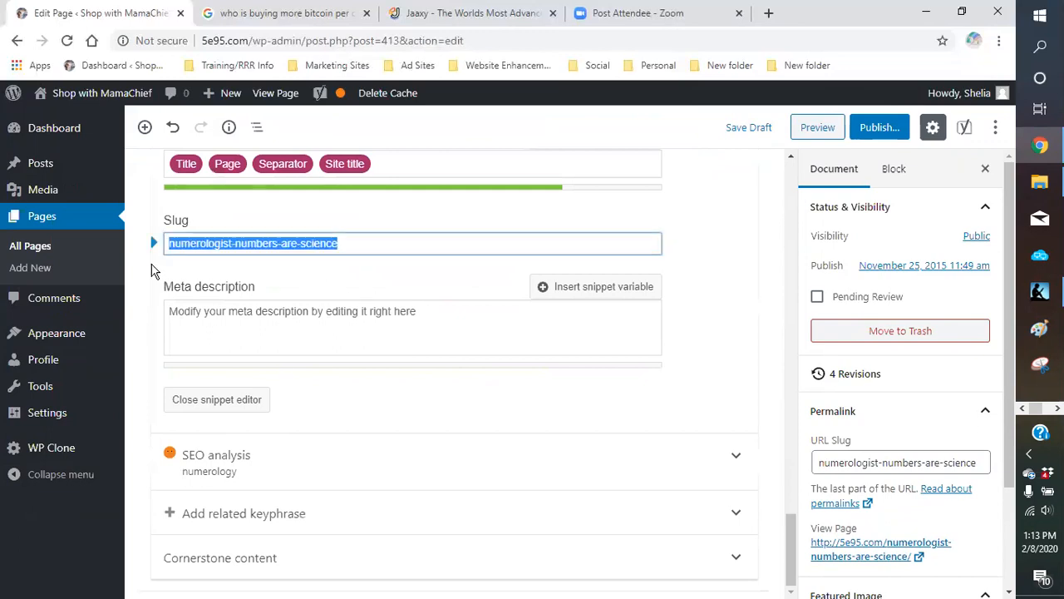
key("BackSpace")
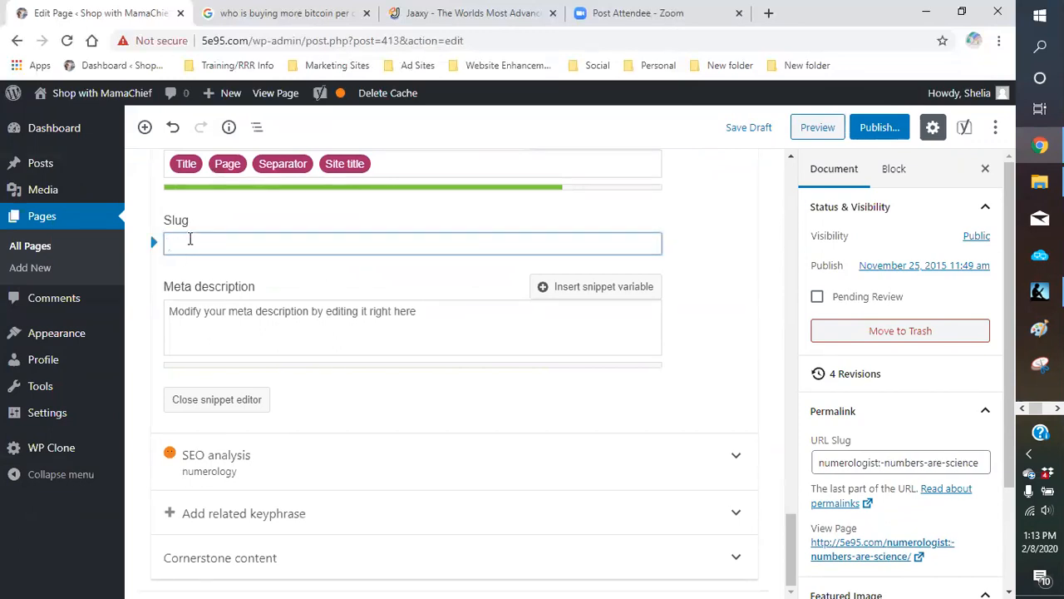
- Clear the page's Yoast SEO focus keyphrase
scroll(219, 240, "up", 4)
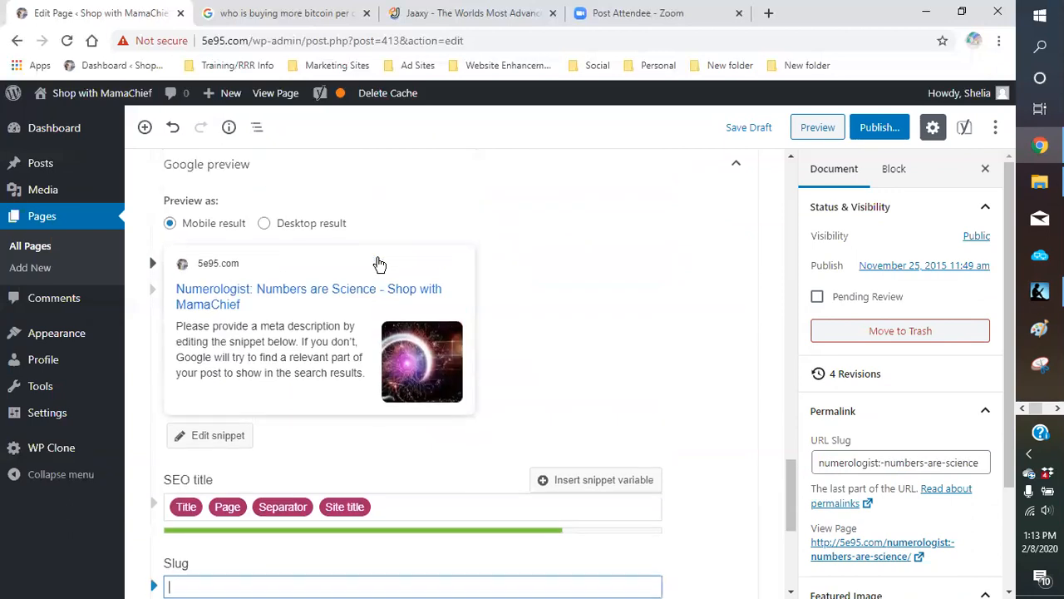
scroll(378, 264, "up", 3)
left_click_drag(235, 399, 200, 375)
key("BackSpace")
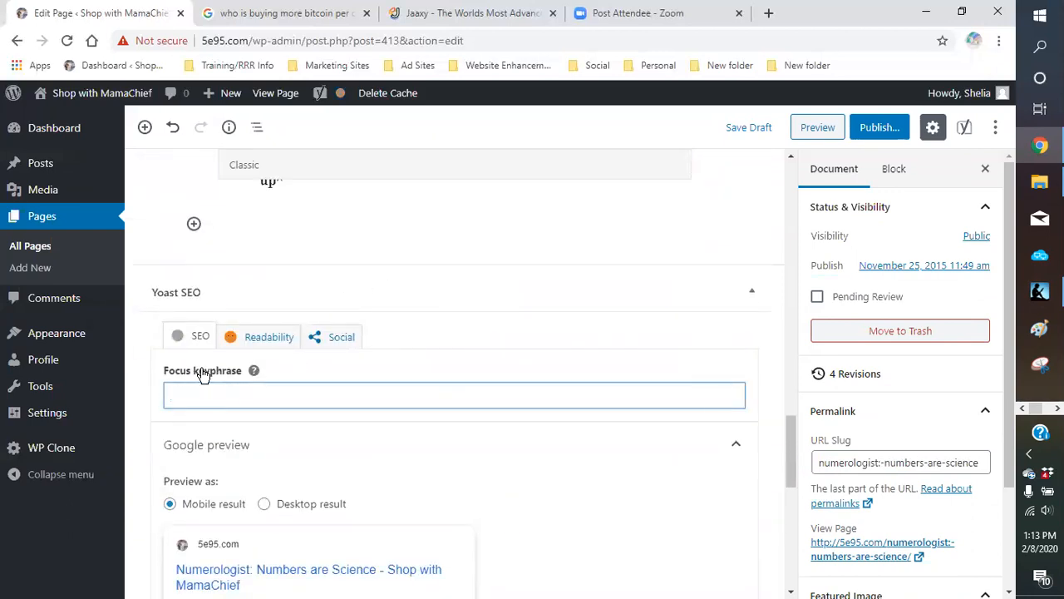
- Switch to Jaaxy and replace the "BITCOIN MINING" search with a keyword search for "better sleep"
left_click(482, 18)
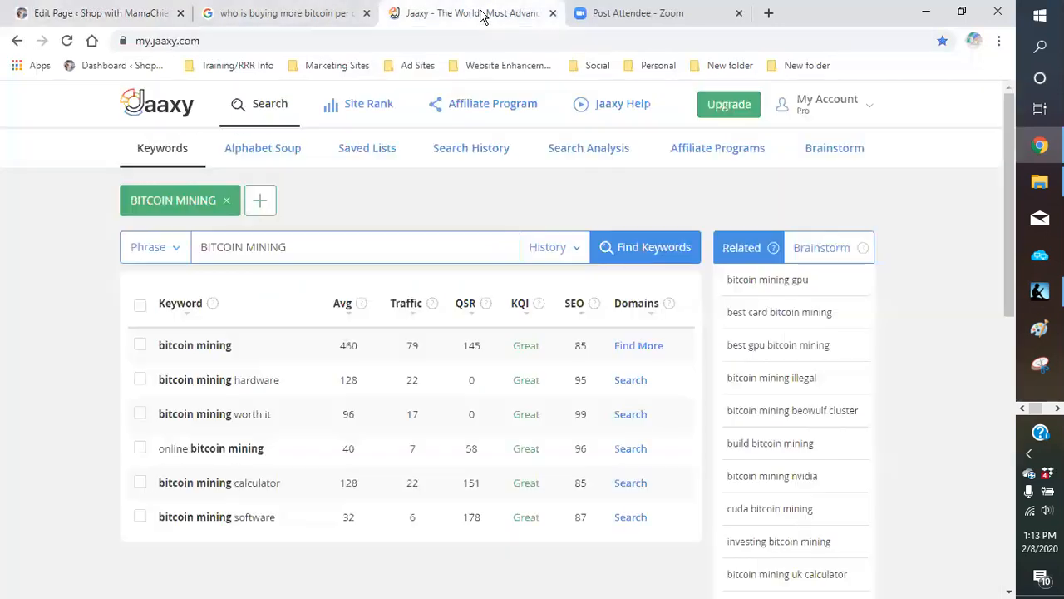
left_click(229, 202)
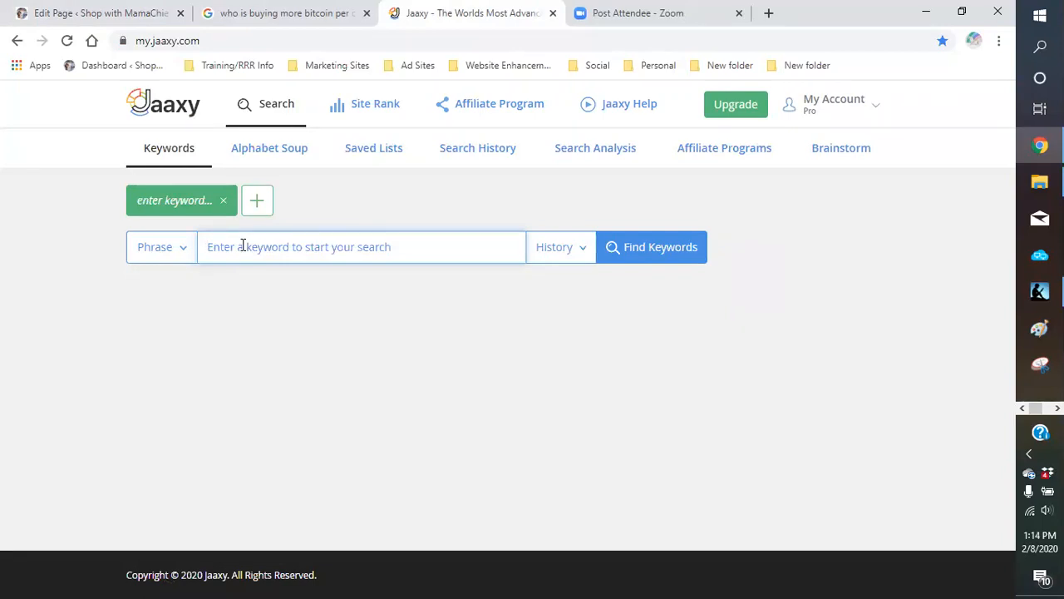
type("better sleep")
key("Return")
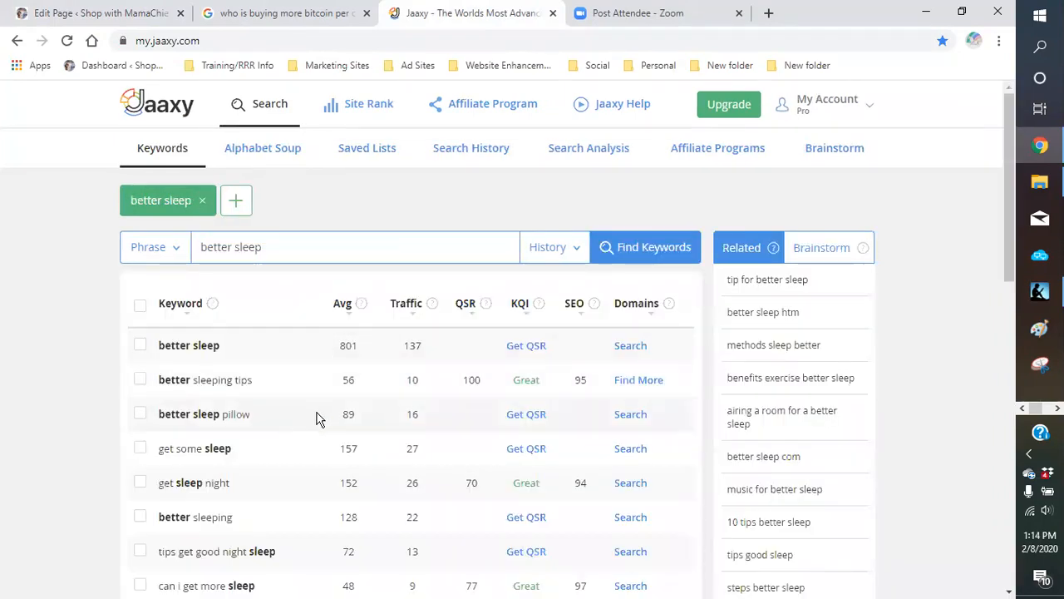
- Retrieve the QSR data for the keywords "better sleep" and "better sleep night"
scroll(320, 418, "down", 2)
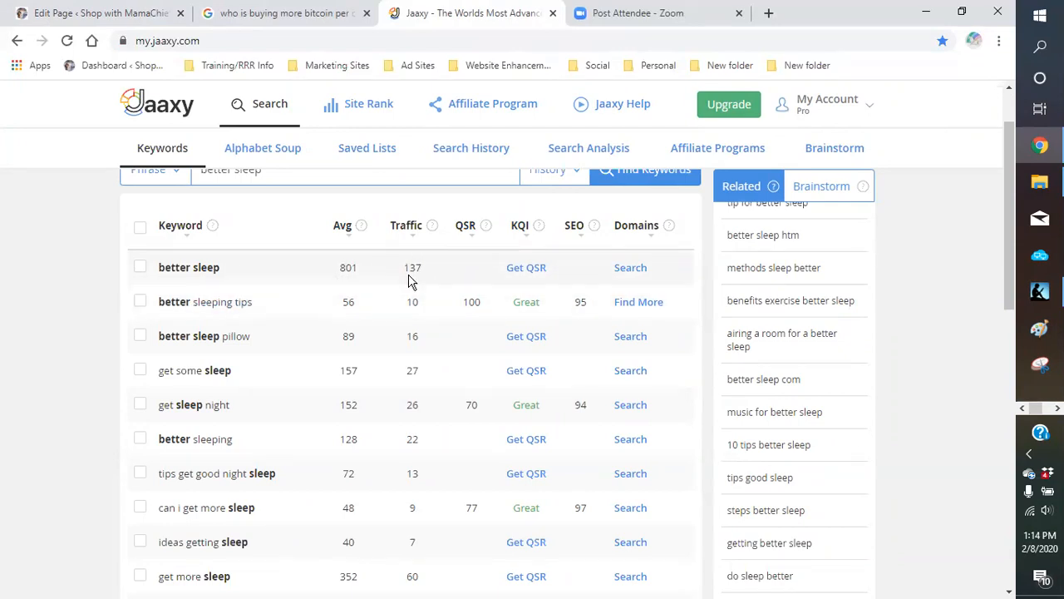
left_click(527, 270)
scroll(391, 372, "down", 1)
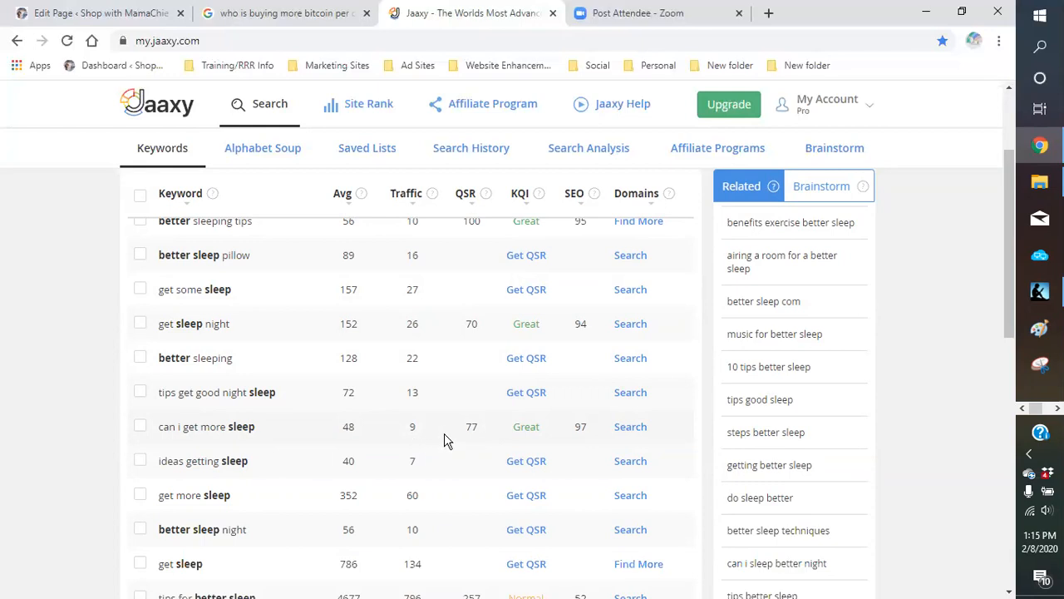
scroll(445, 441, "down", 1)
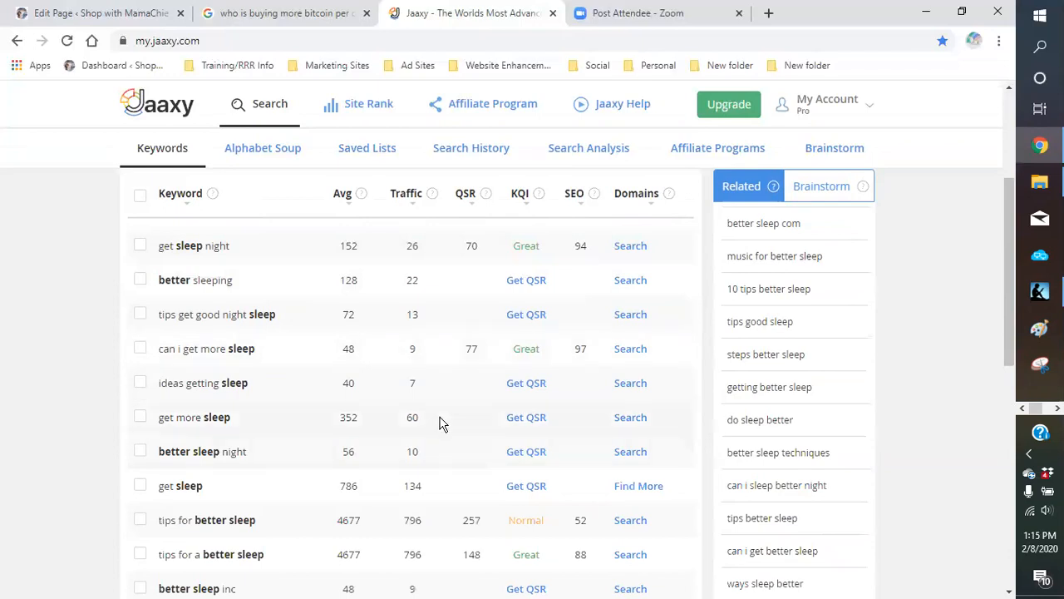
left_click(536, 461)
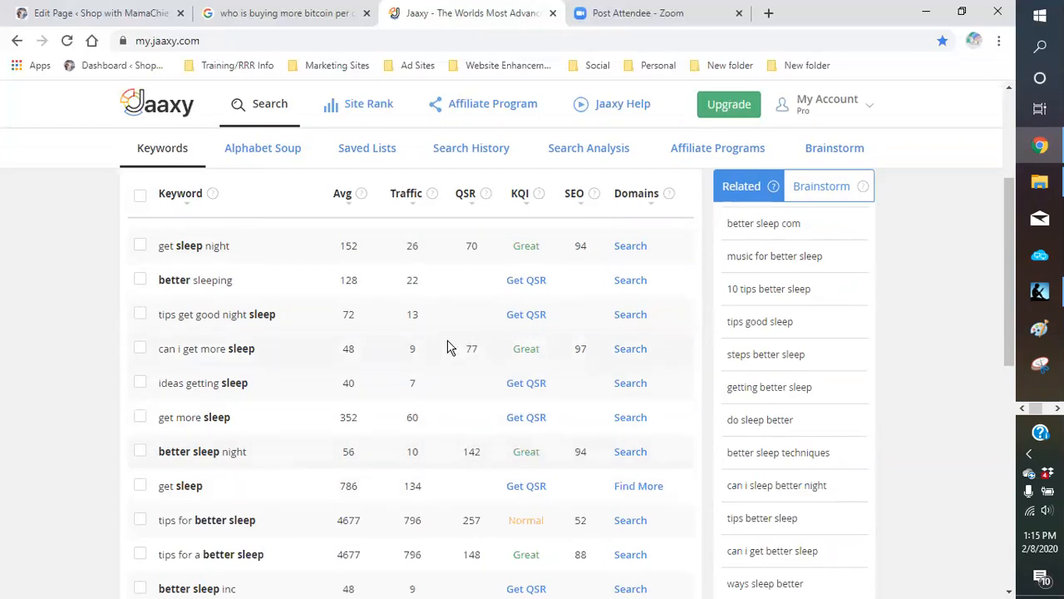
- Sort the "better sleep" keyword results by SEO score, highest first
scroll(470, 383, "down", 1)
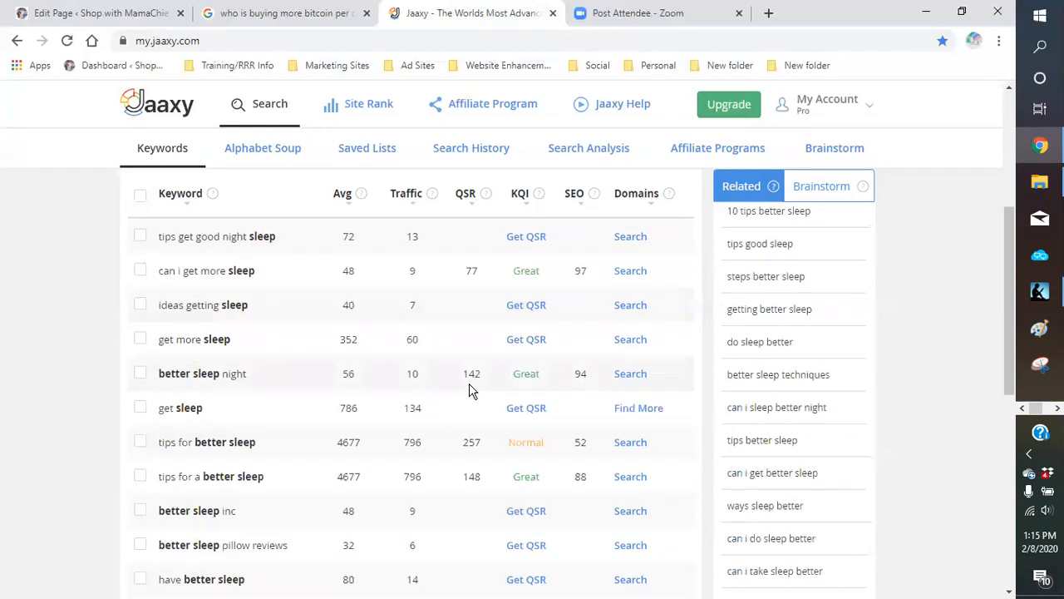
scroll(468, 397, "down", 1)
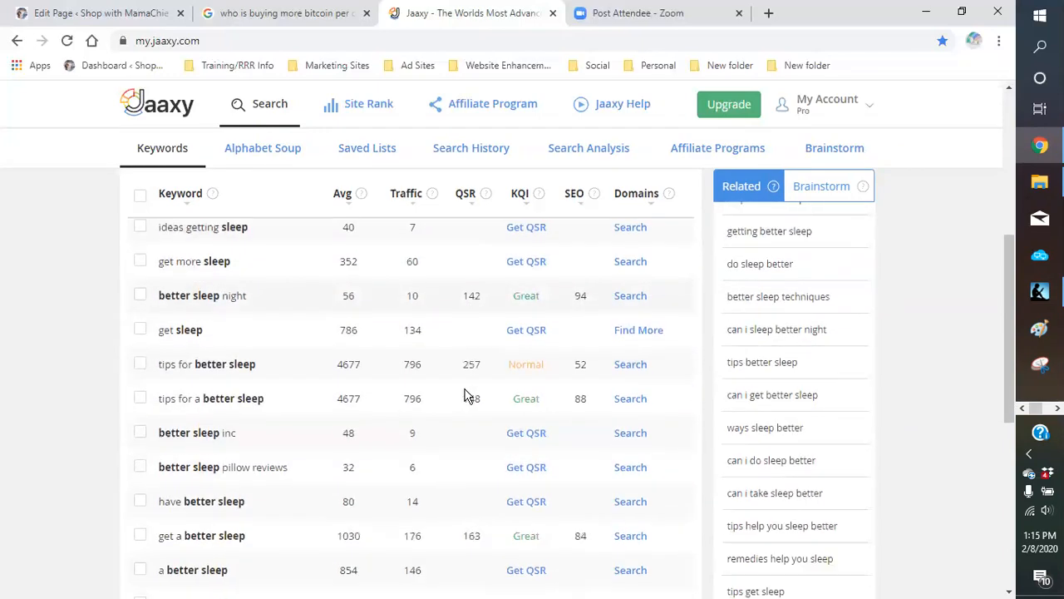
scroll(468, 221, "up", 3)
left_click(517, 202)
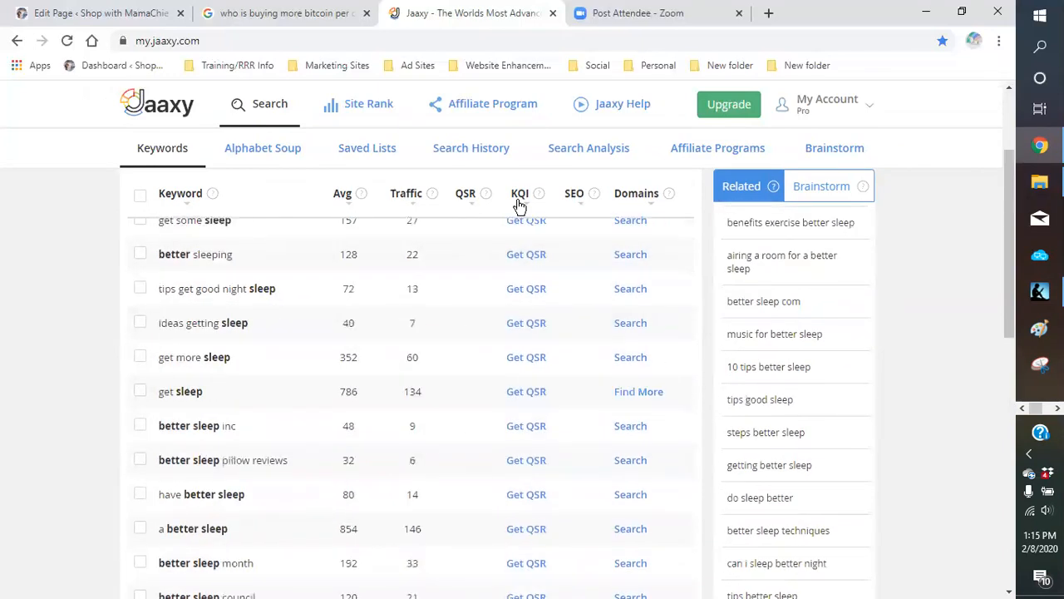
left_click(519, 203)
left_click(522, 200)
left_click(522, 201)
scroll(519, 370, "up", 3)
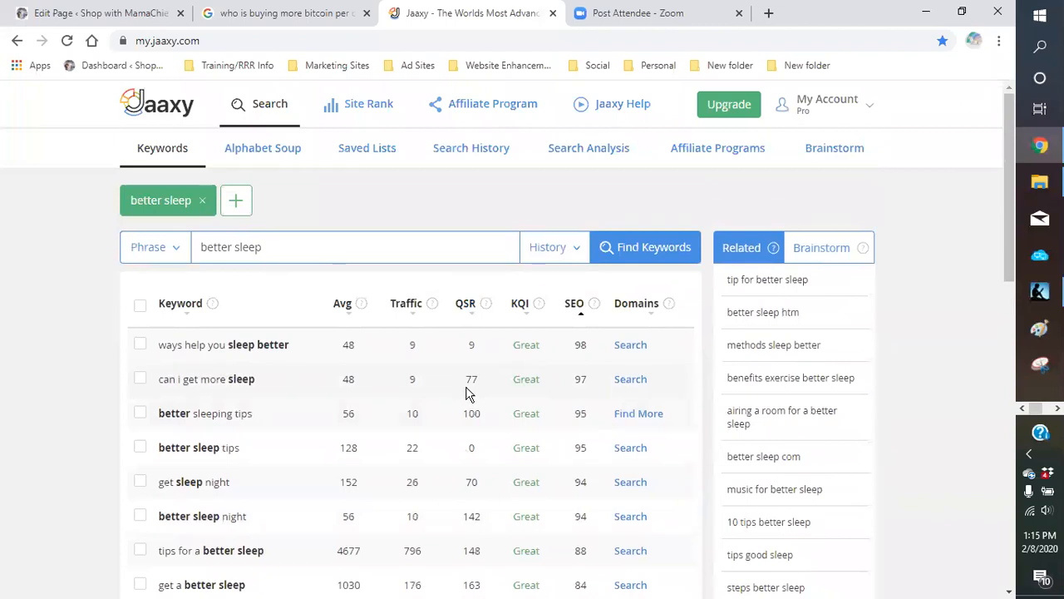
- Retrieve the QSR data for the keywords "have better sleep" and "a better sleep"
scroll(499, 396, "down", 1)
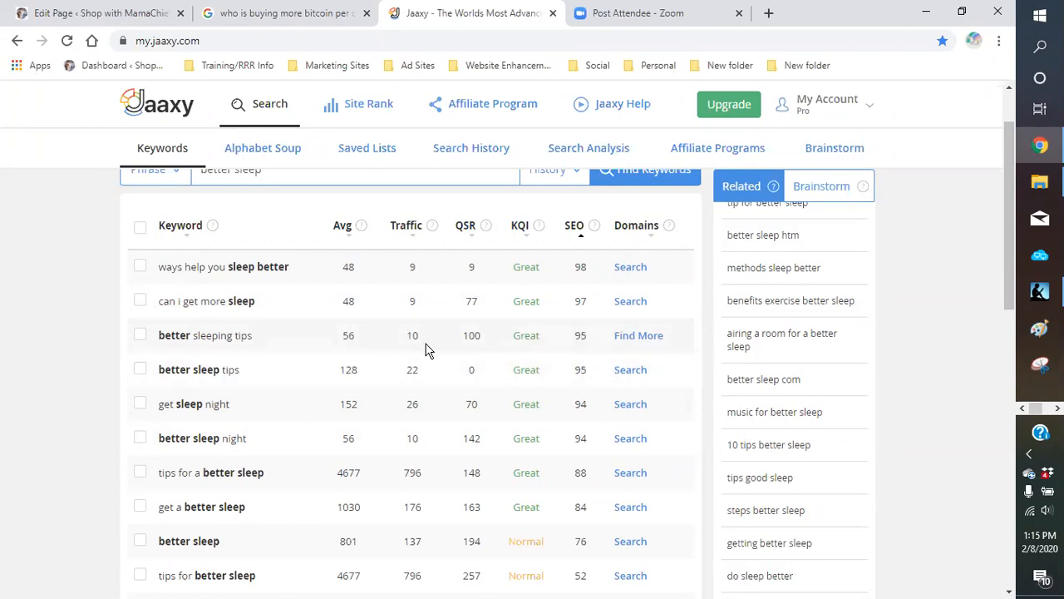
scroll(444, 360, "down", 1)
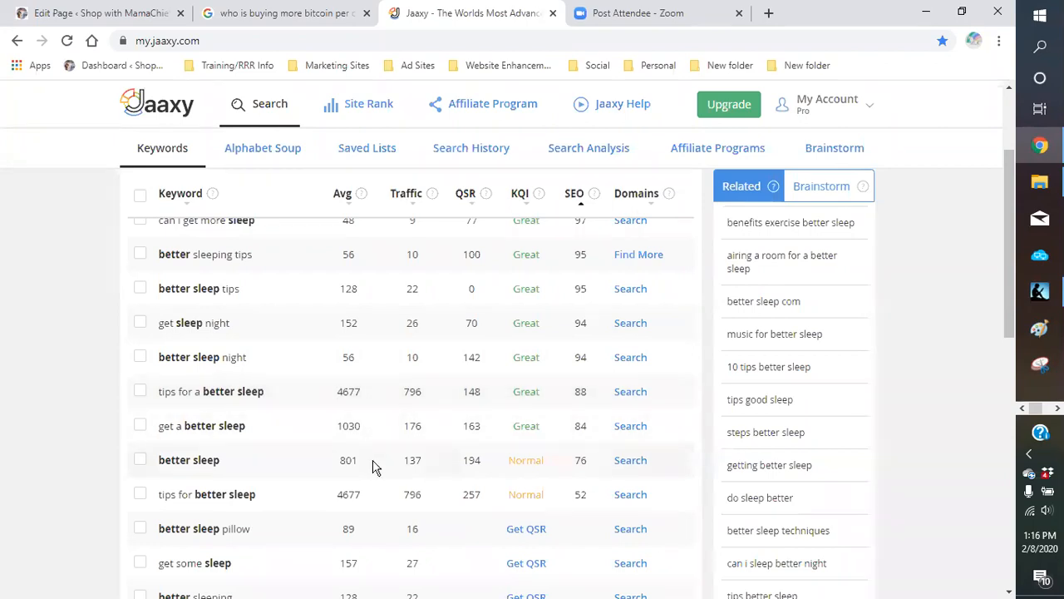
scroll(372, 467, "down", 1)
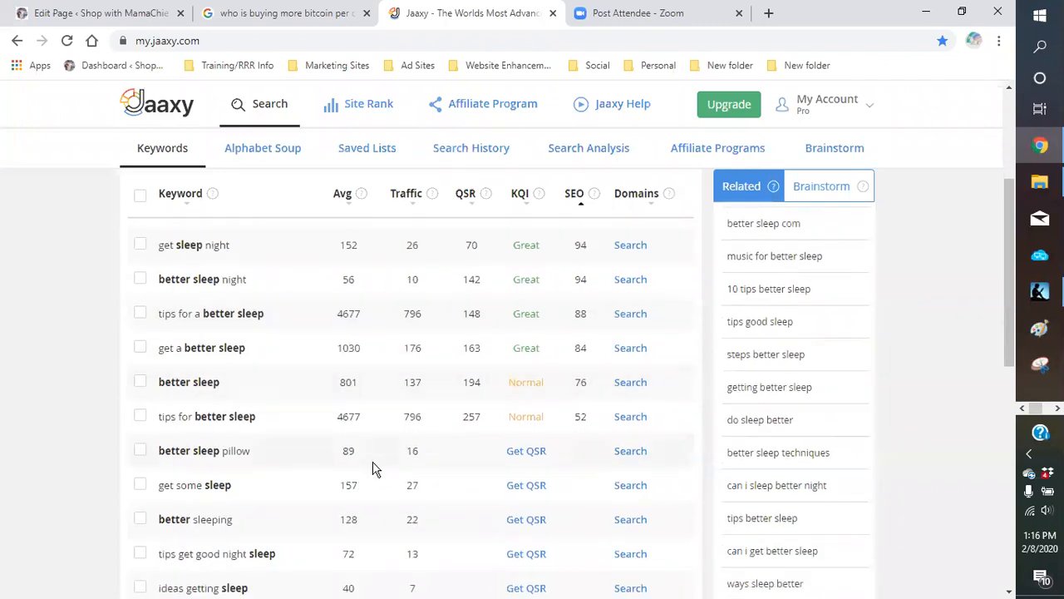
scroll(373, 467, "down", 1)
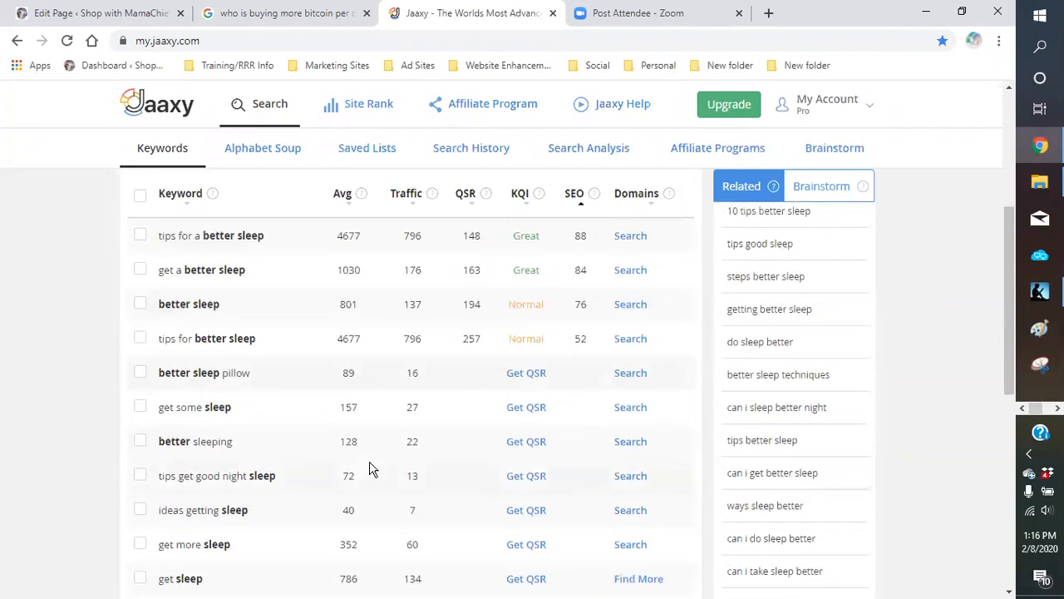
scroll(370, 468, "down", 1)
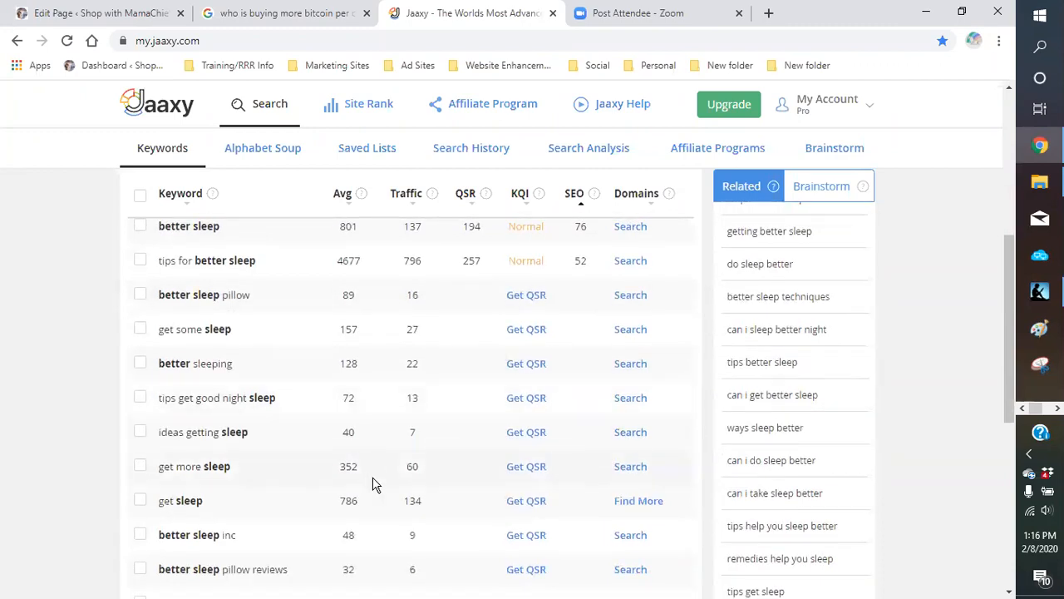
scroll(372, 485, "down", 2)
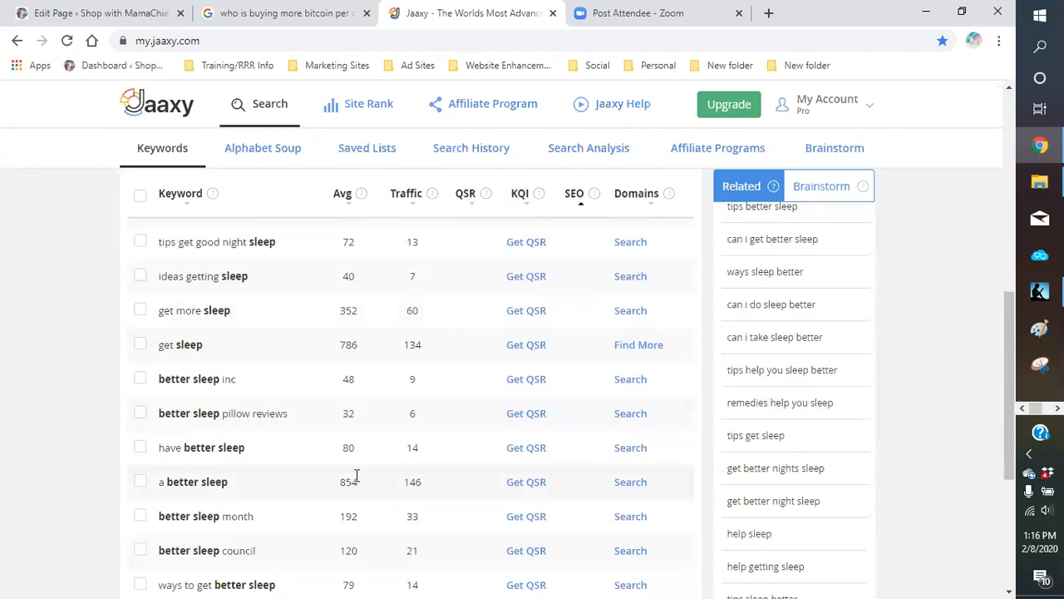
left_click(526, 449)
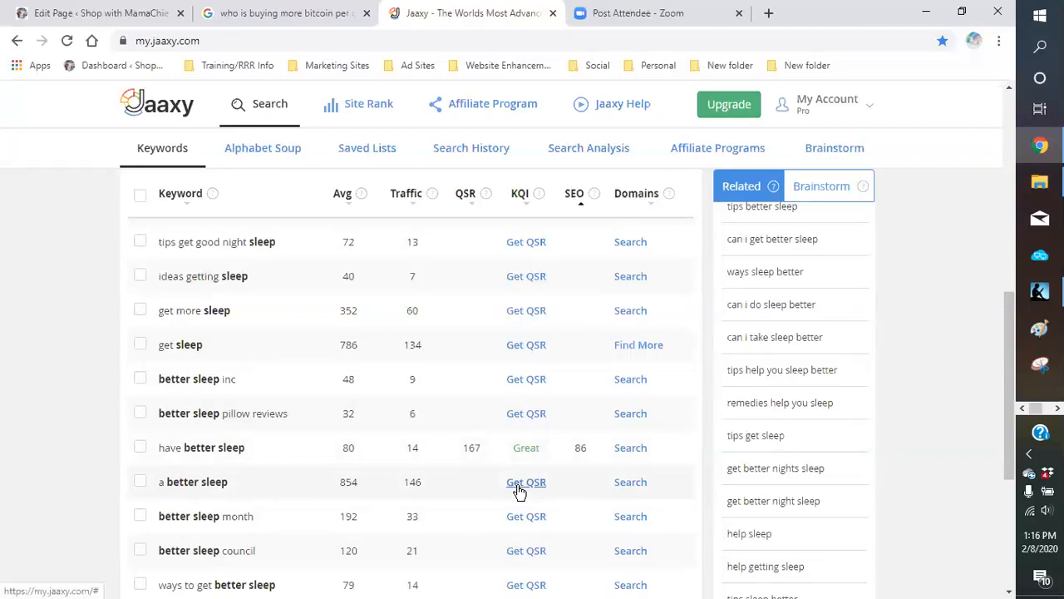
scroll(518, 490, "down", 1)
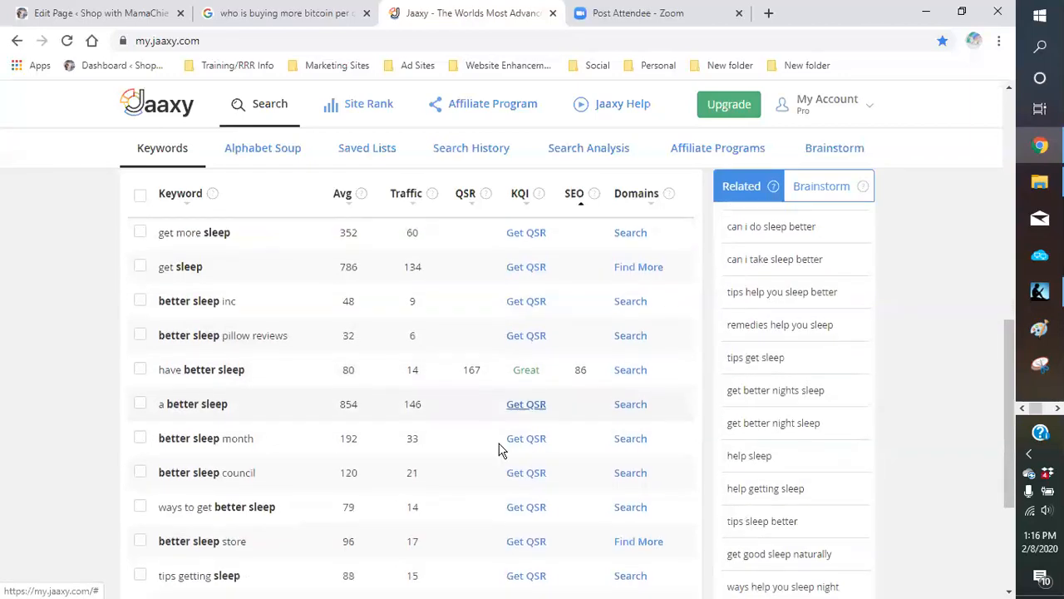
left_click(517, 408)
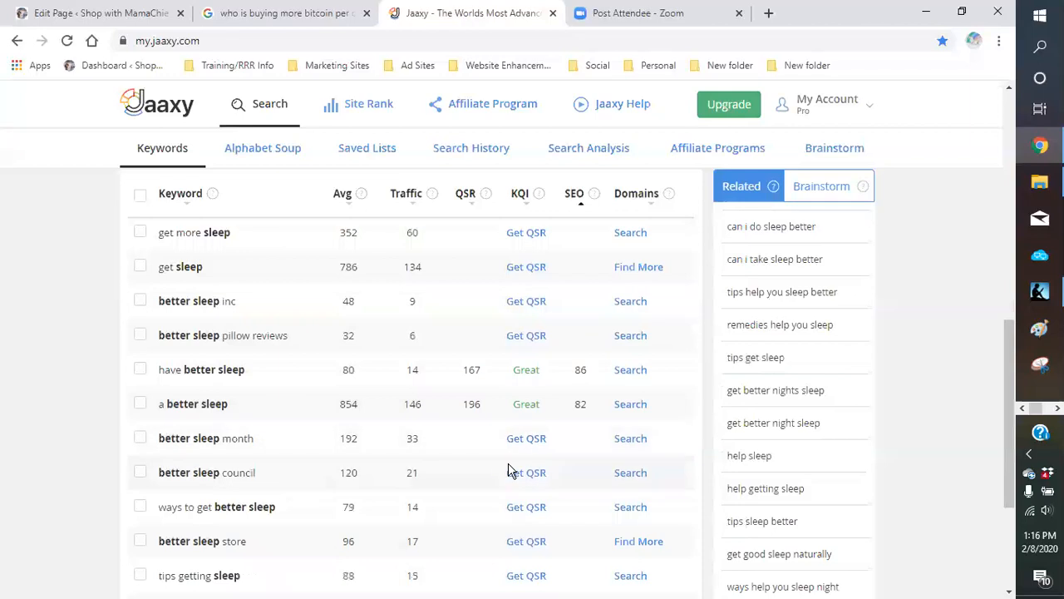
- Retrieve the QSR data for the keyword "get better sleep" near the end of the results
scroll(495, 471, "down", 1)
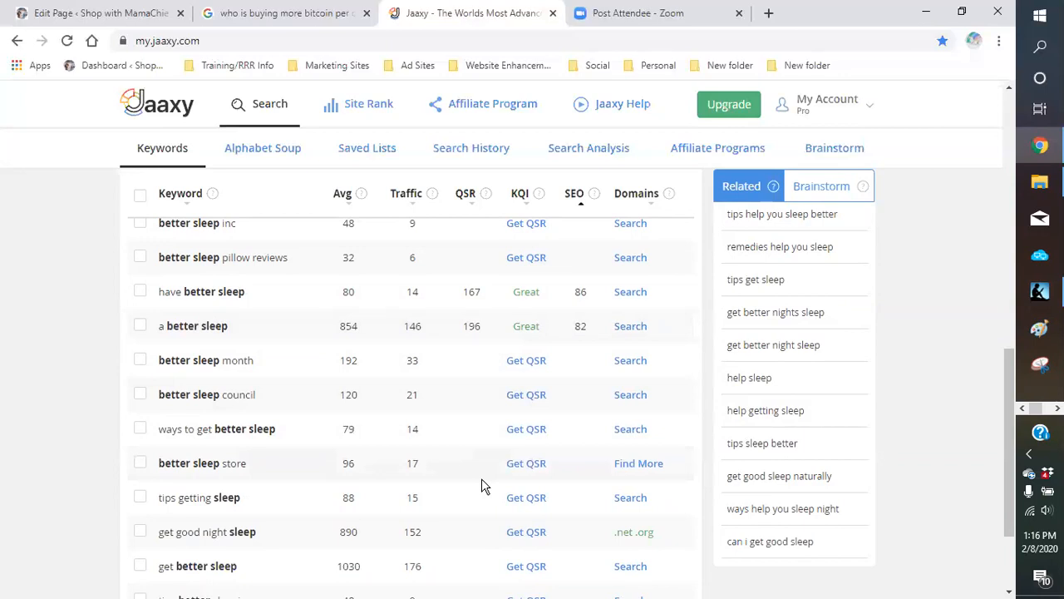
scroll(481, 480, "down", 1)
left_click(512, 491)
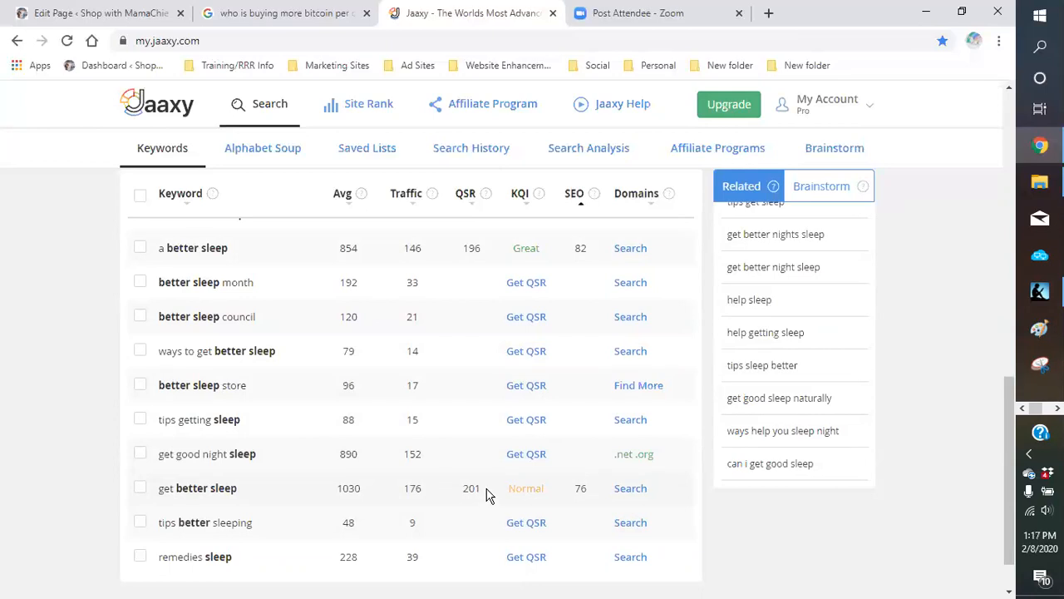
- Compare the searches, traffic, QSR, KQI and SEO scores of the top-ranked "better sleep" keyword results
scroll(491, 503, "up", 1)
scroll(493, 457, "up", 3)
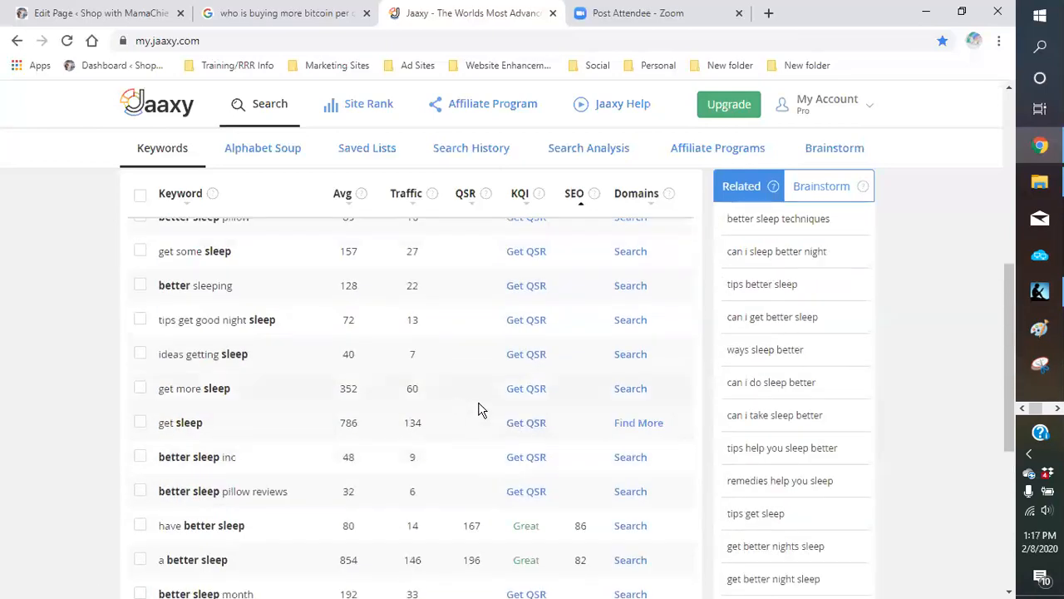
scroll(494, 408, "up", 1)
scroll(494, 404, "up", 2)
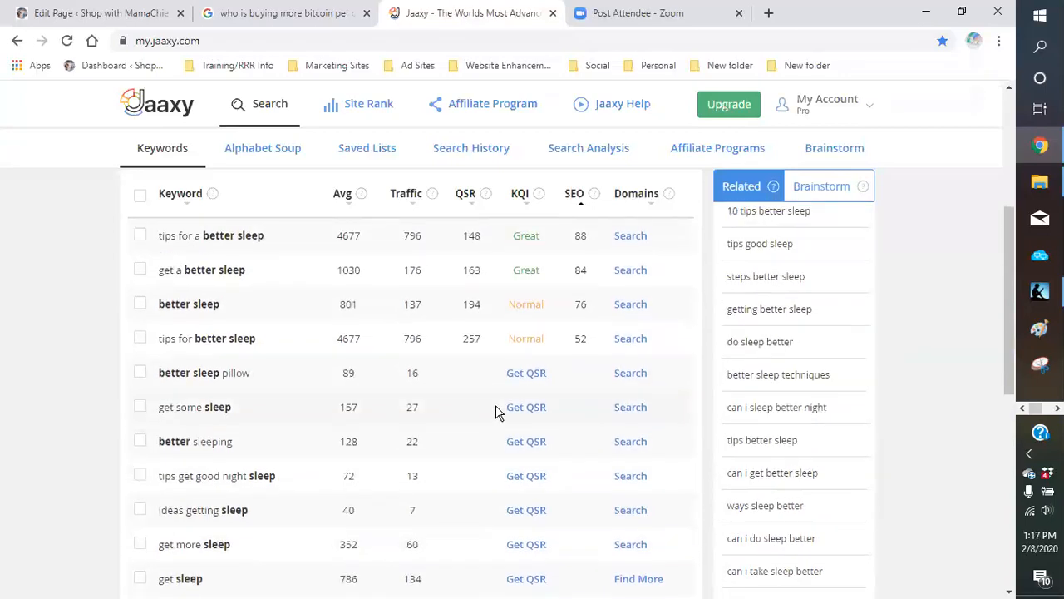
scroll(495, 408, "up", 1)
scroll(496, 413, "up", 1)
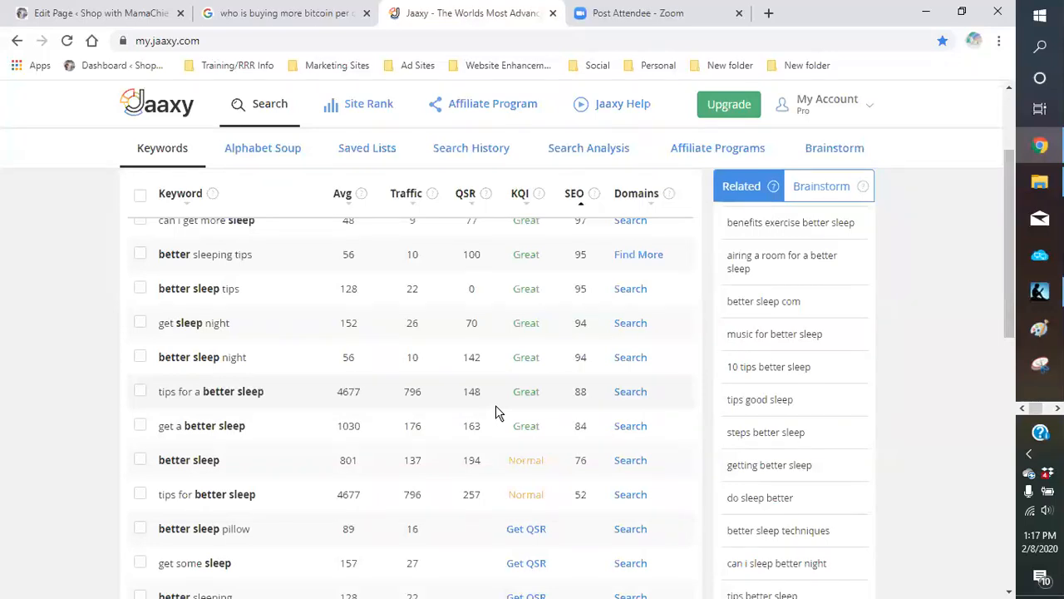
scroll(495, 404, "up", 1)
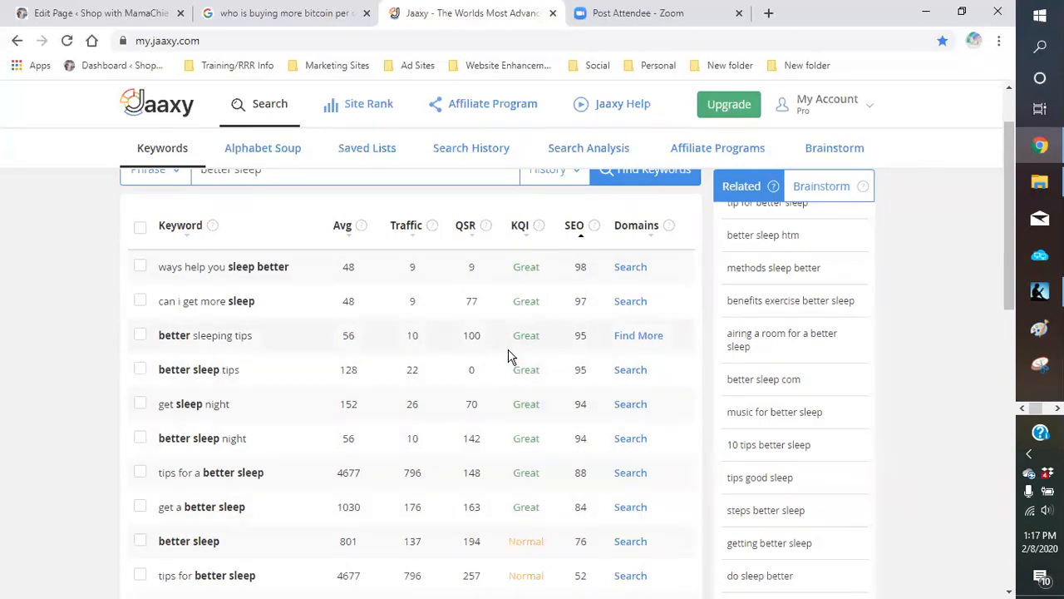
scroll(253, 206, "up", 1)
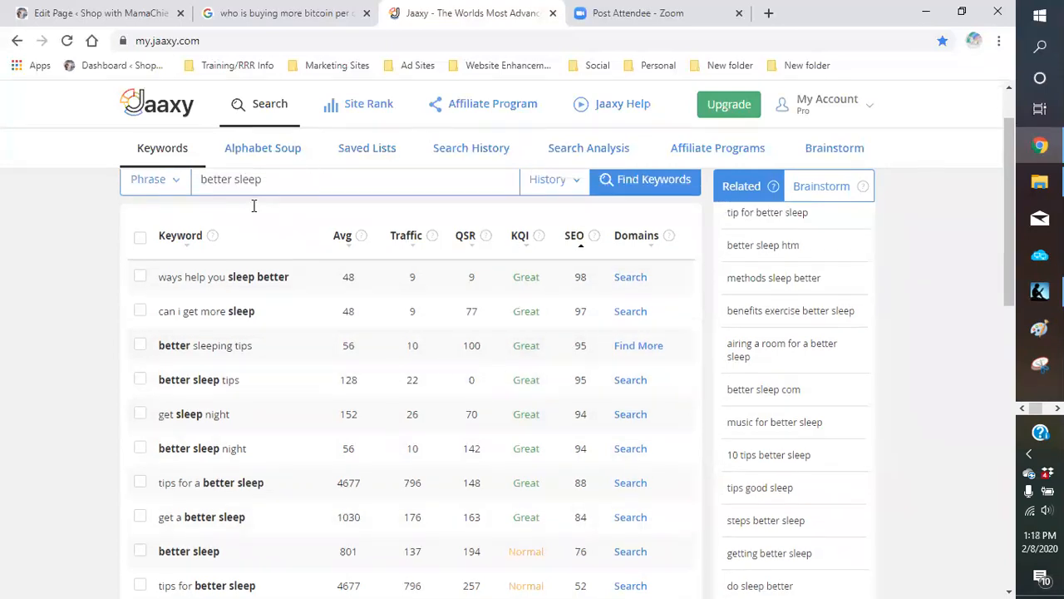
scroll(254, 206, "up", 1)
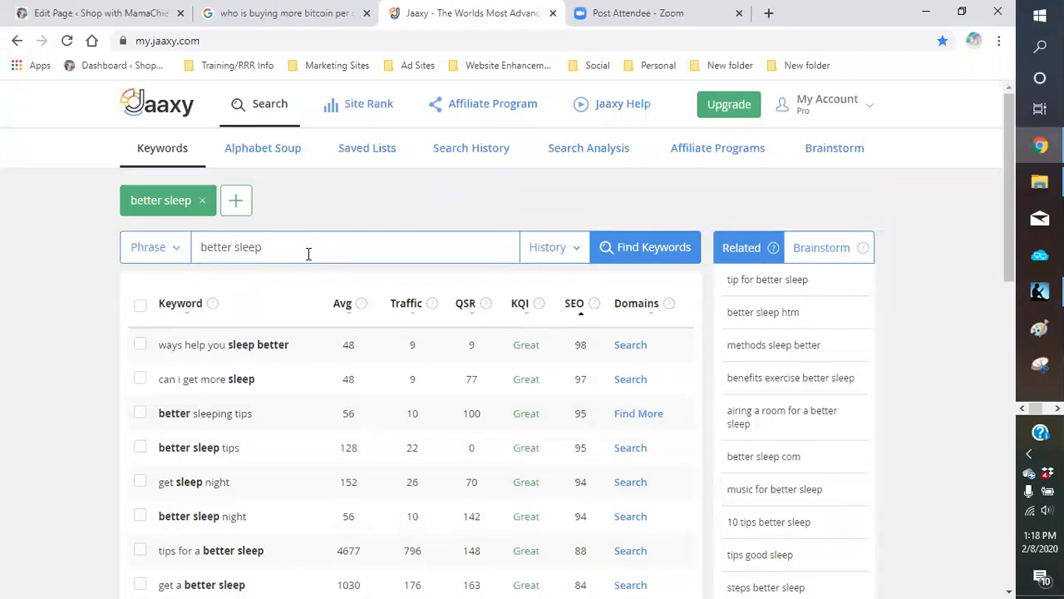
scroll(308, 254, "down", 2)
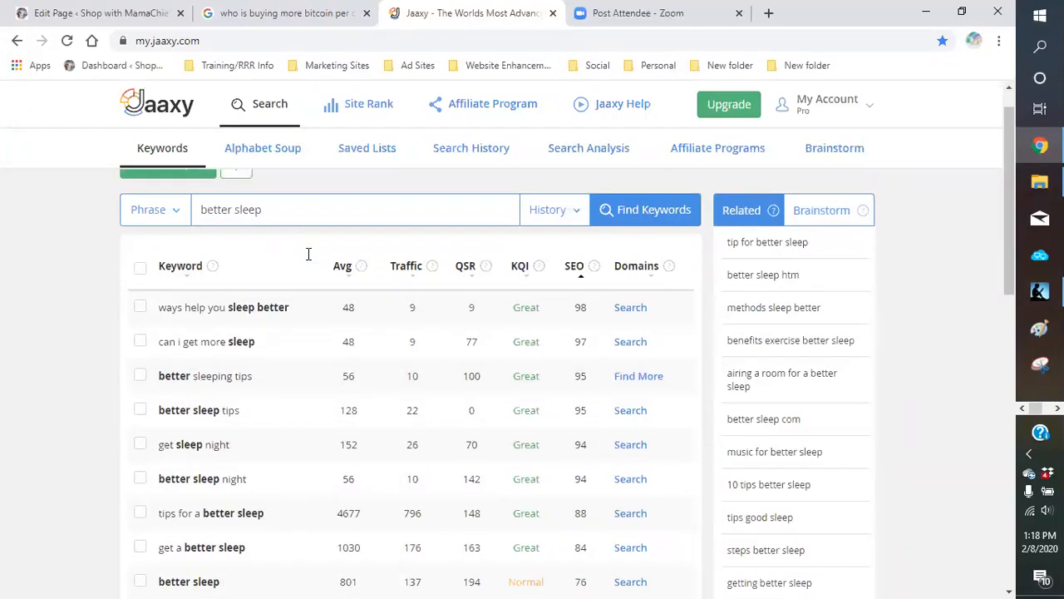
scroll(332, 316, "up", 2)
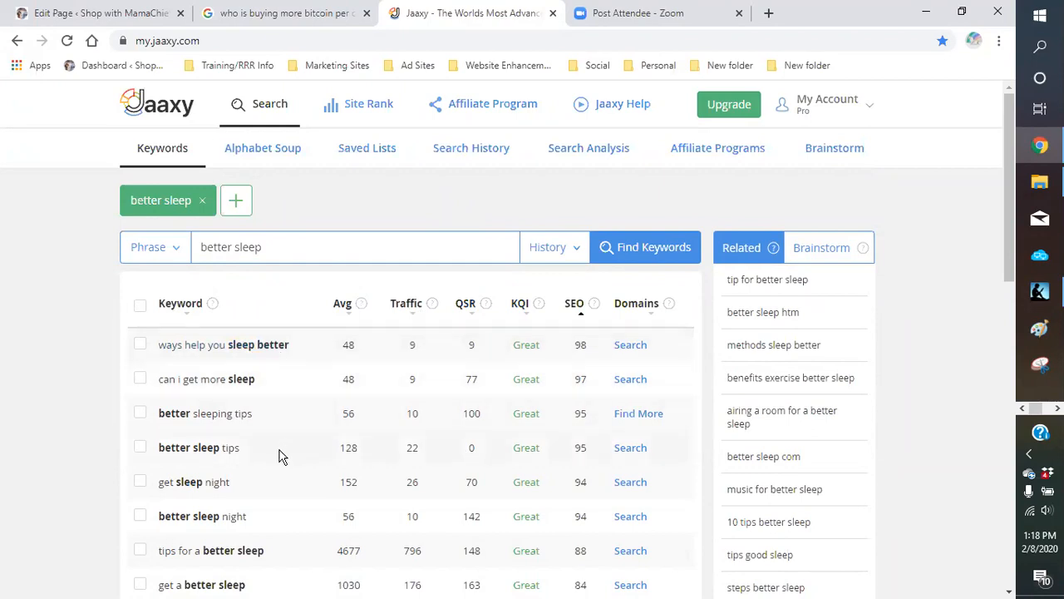
scroll(280, 454, "down", 1)
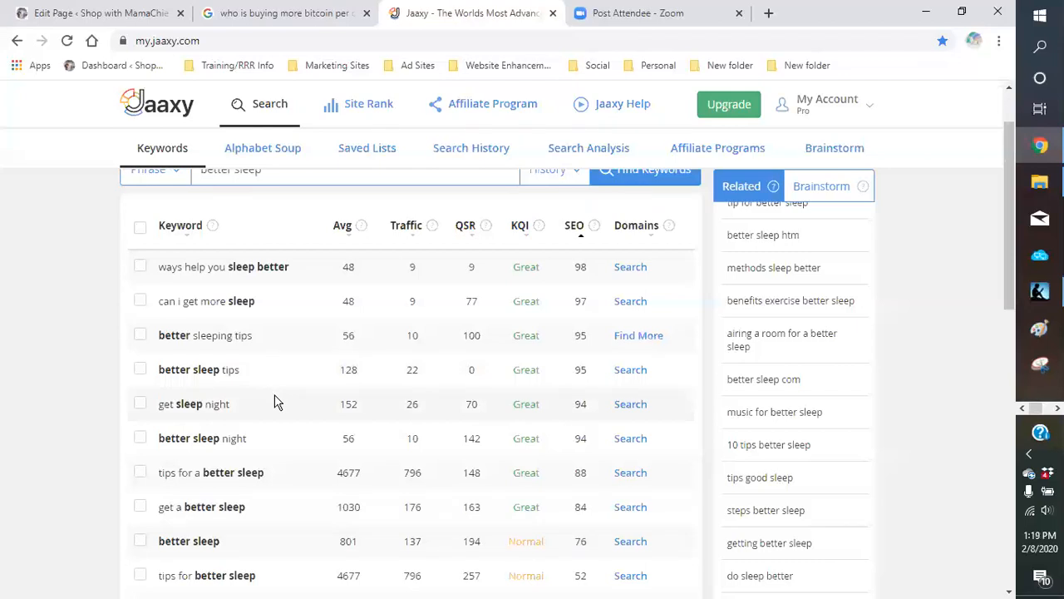
scroll(277, 402, "down", 1)
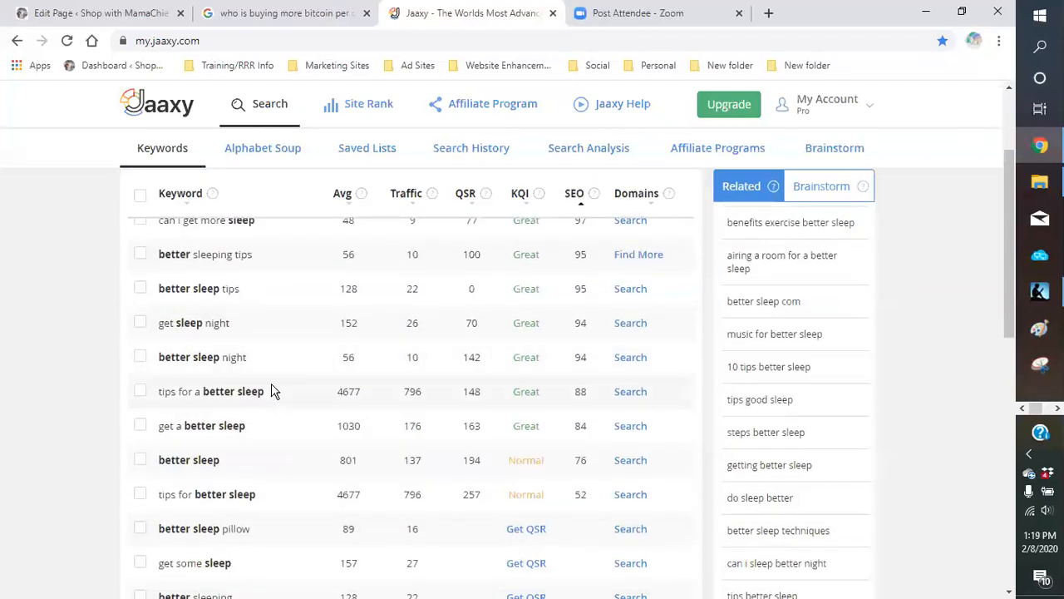
scroll(273, 368, "up", 2)
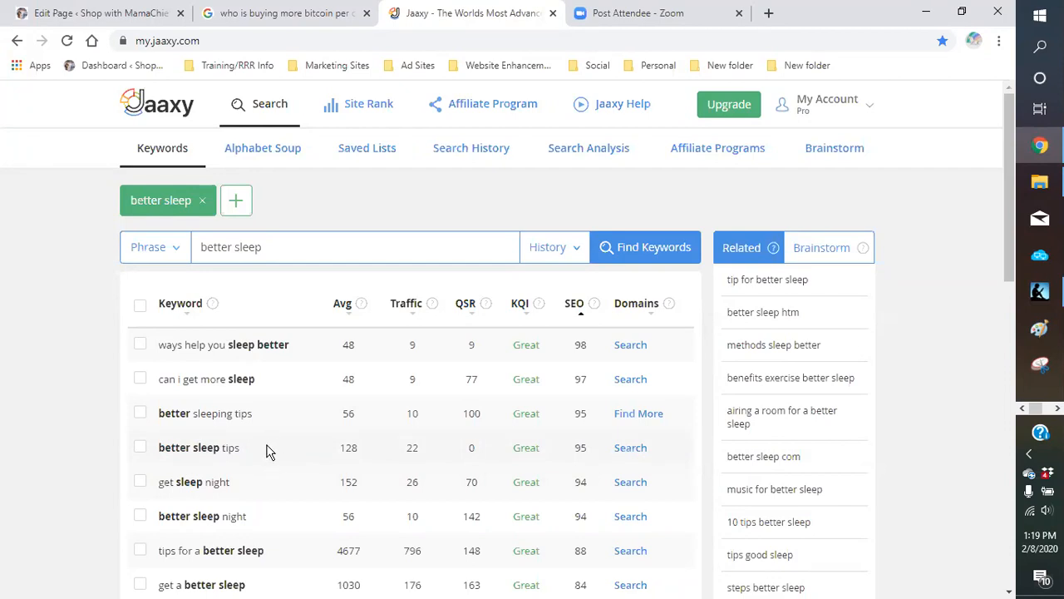
scroll(269, 448, "down", 1)
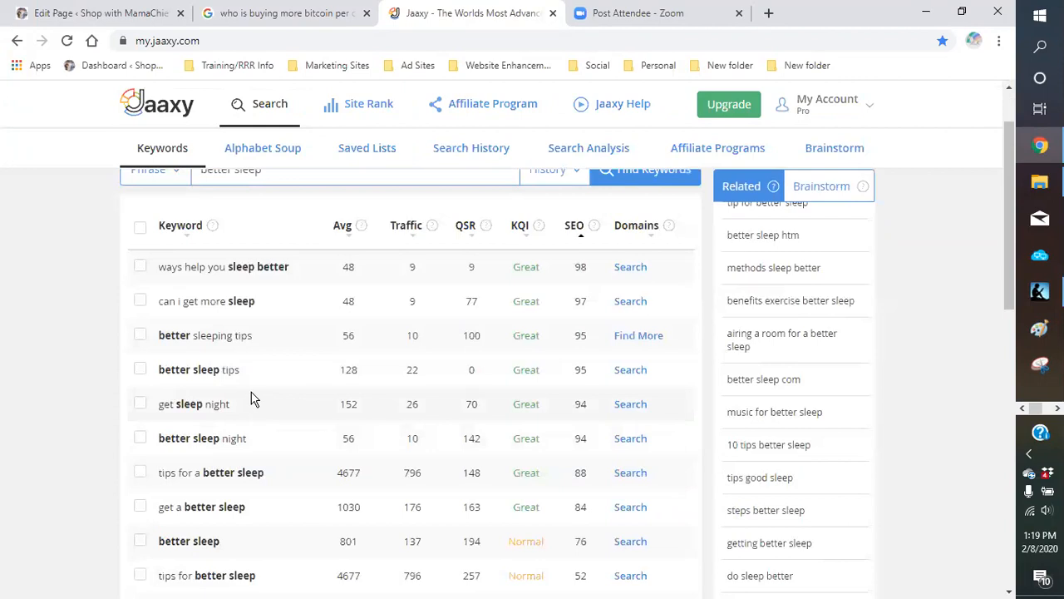
scroll(314, 356, "down", 1)
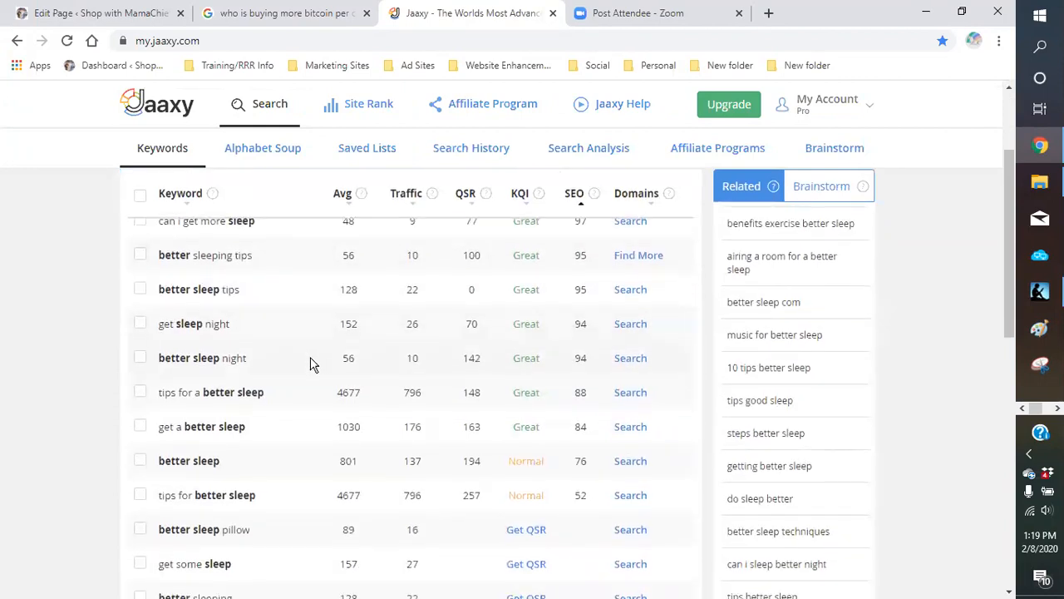
- Switch to the WordPress page editor and enter "better sleep tips" as the Yoast SEO focus keyphrase
scroll(312, 360, "up", 2)
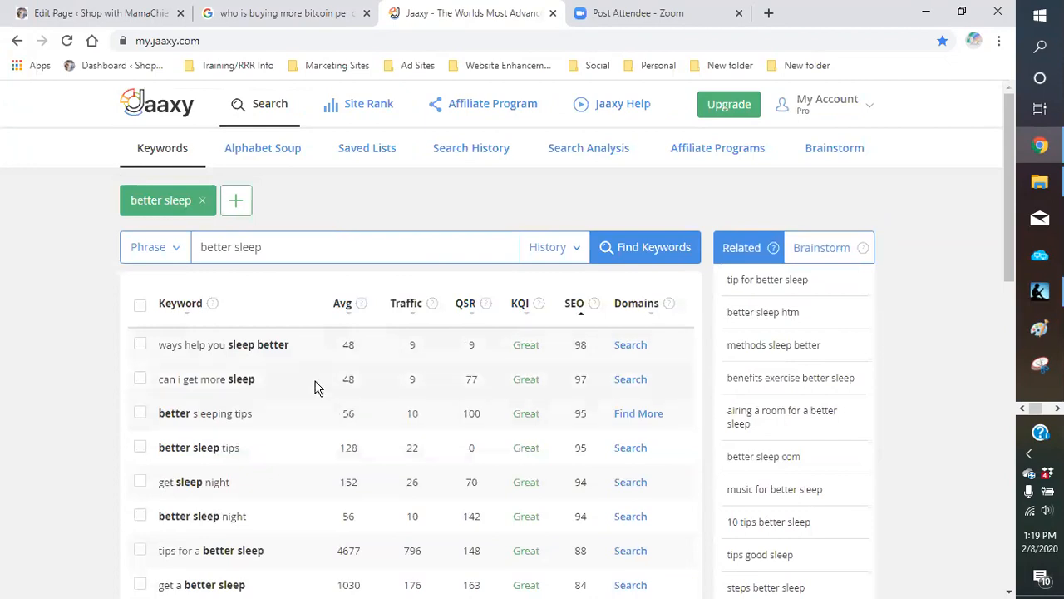
scroll(314, 391, "down", 1)
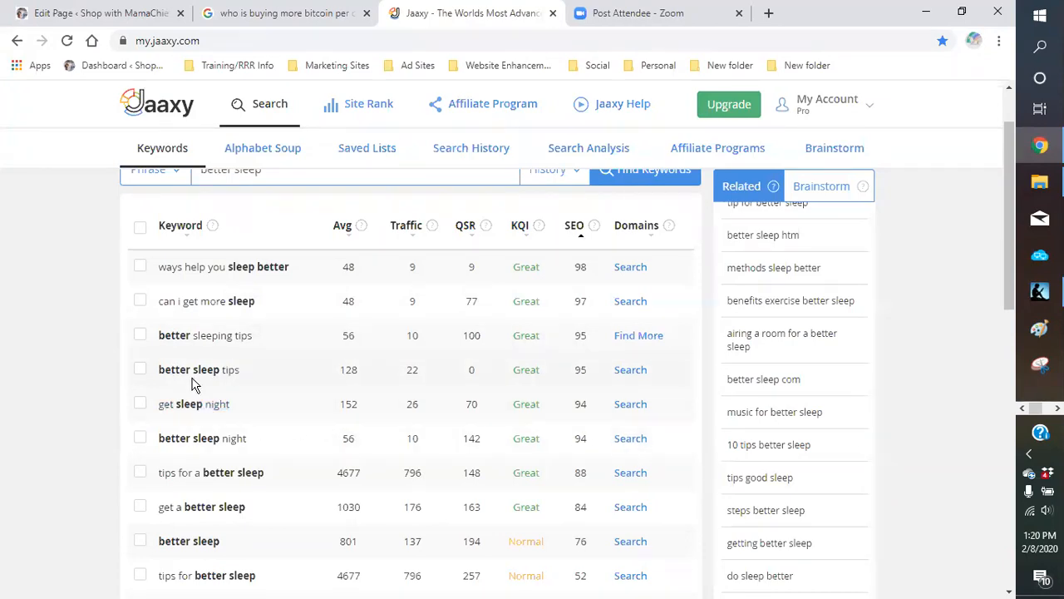
left_click(103, 15)
left_click(283, 397)
type("better sleep tips")
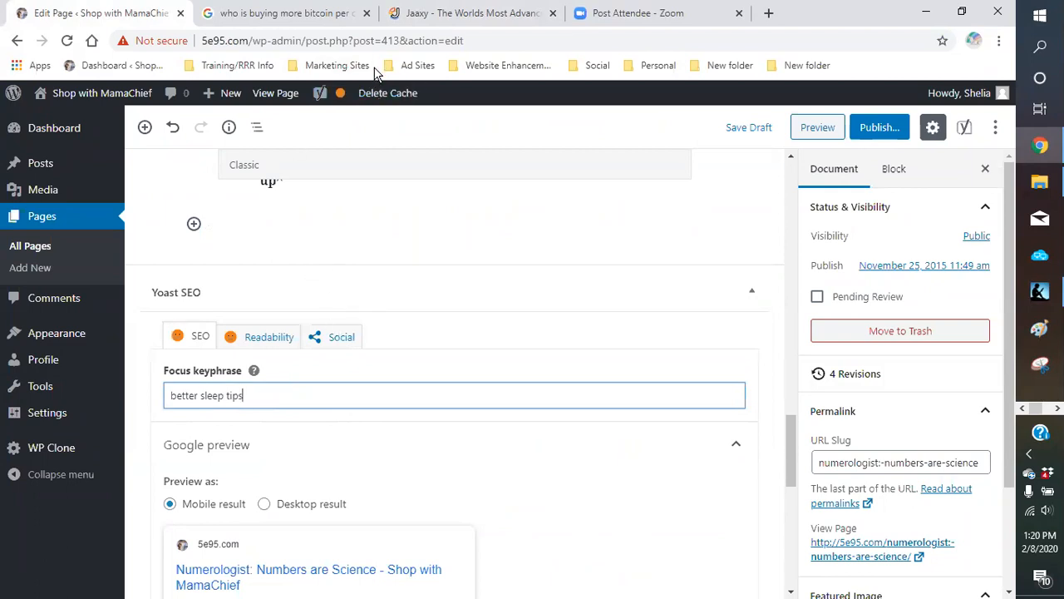
- Recheck the "better sleep tips" keyword in Jaaxy, then return to the WordPress page and set its slug to "better sleep tips"
left_click(475, 13)
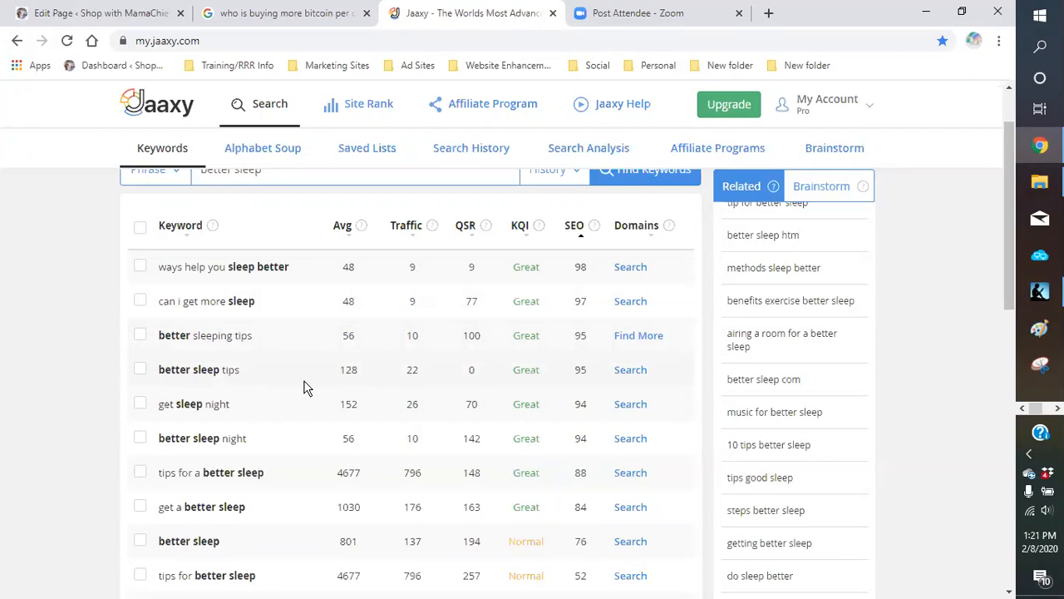
left_click(100, 14)
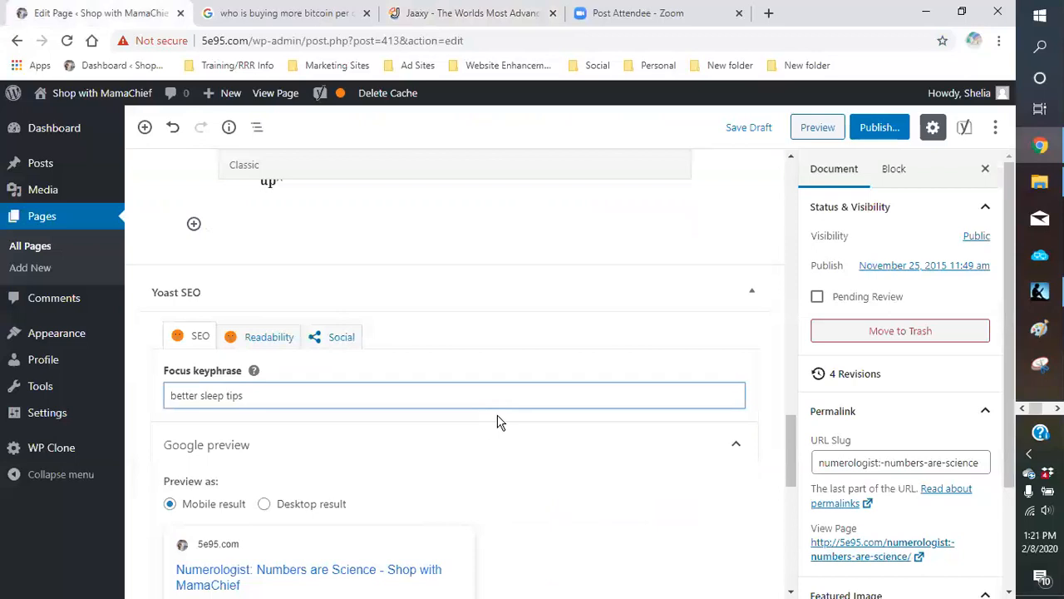
scroll(499, 420, "down", 3)
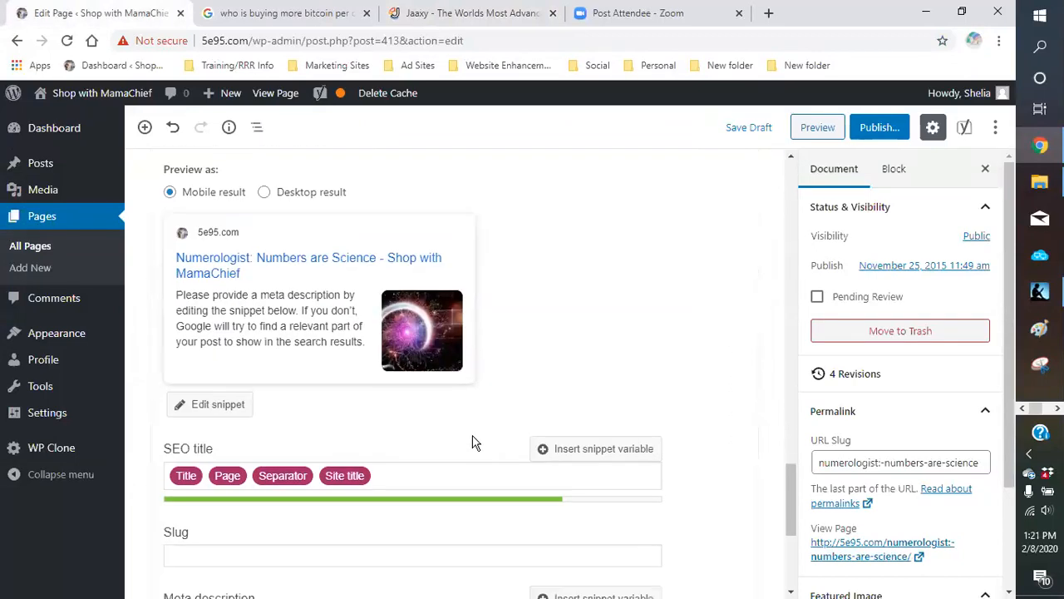
scroll(390, 465, "down", 2)
left_click(206, 399)
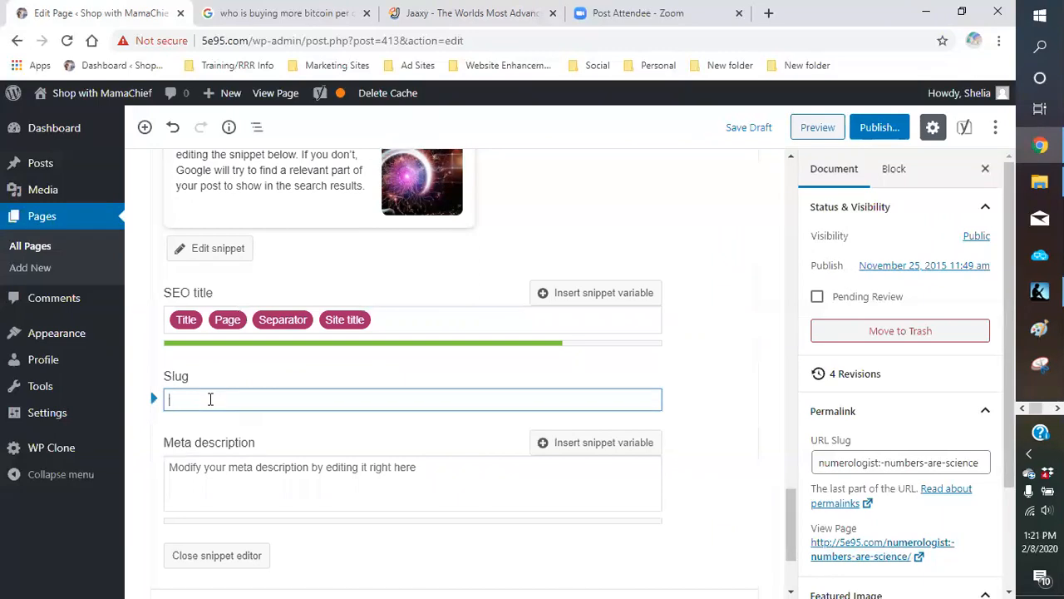
type("bett")
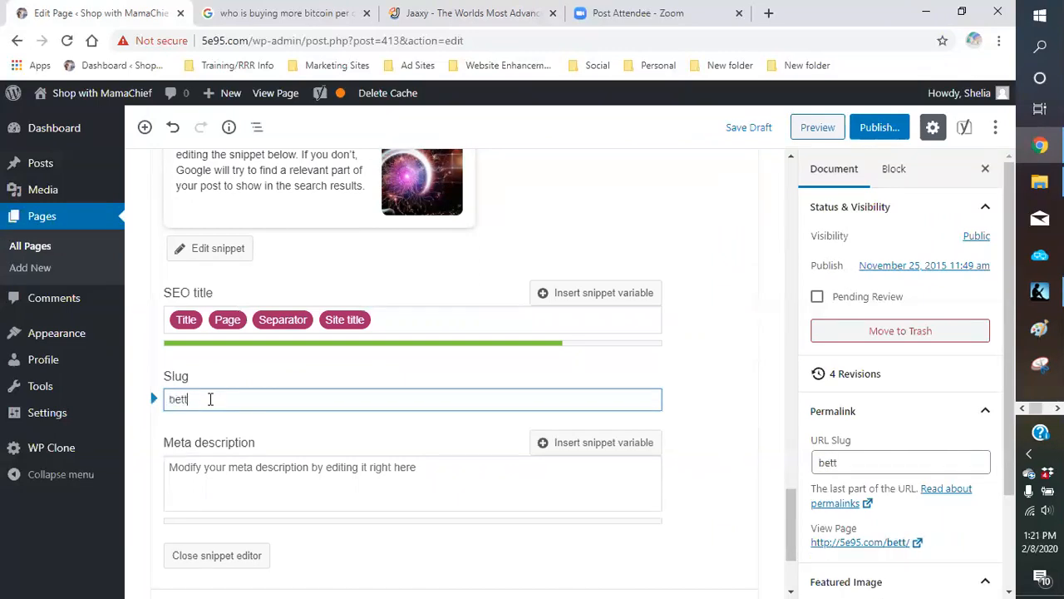
type("er sleep tips")
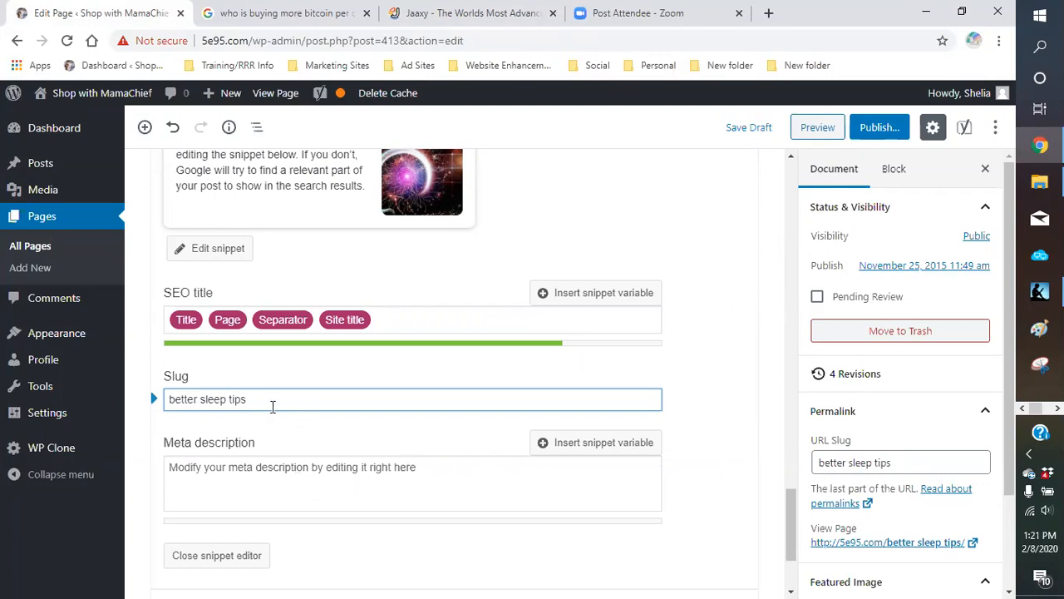
- Replace the page title with "BETTER SLEEP TIPS TO A RESTFUL NIGHT"
scroll(268, 432, "up", 1)
scroll(266, 424, "up", 3)
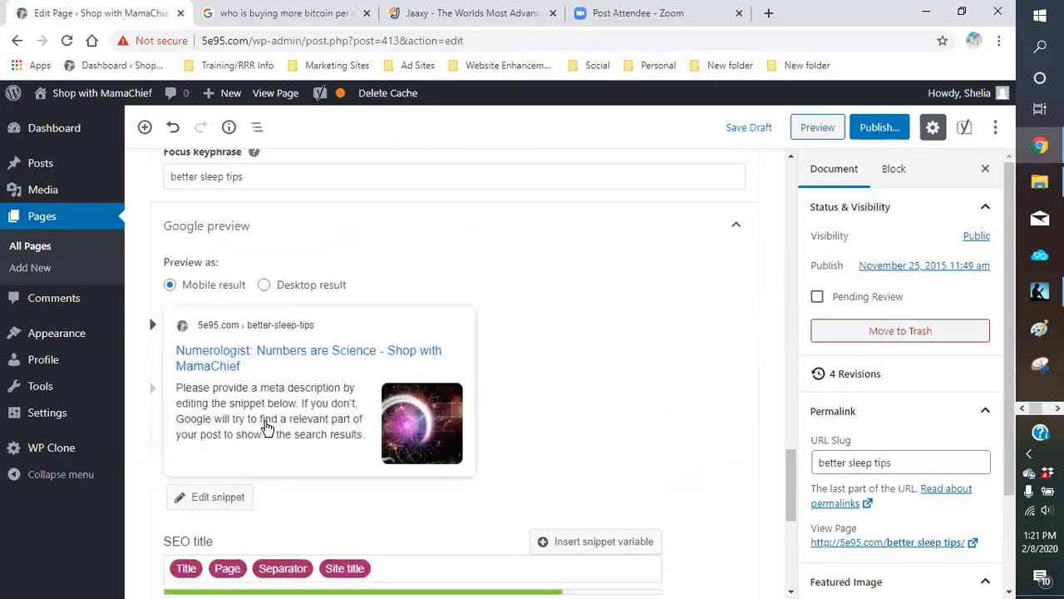
scroll(281, 368, "up", 15)
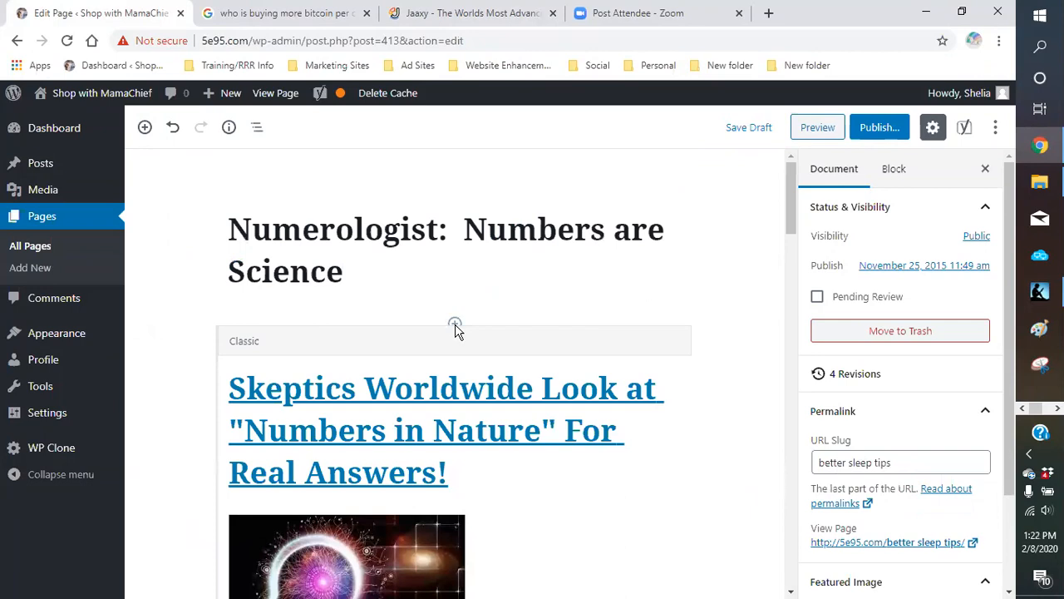
left_click(382, 256)
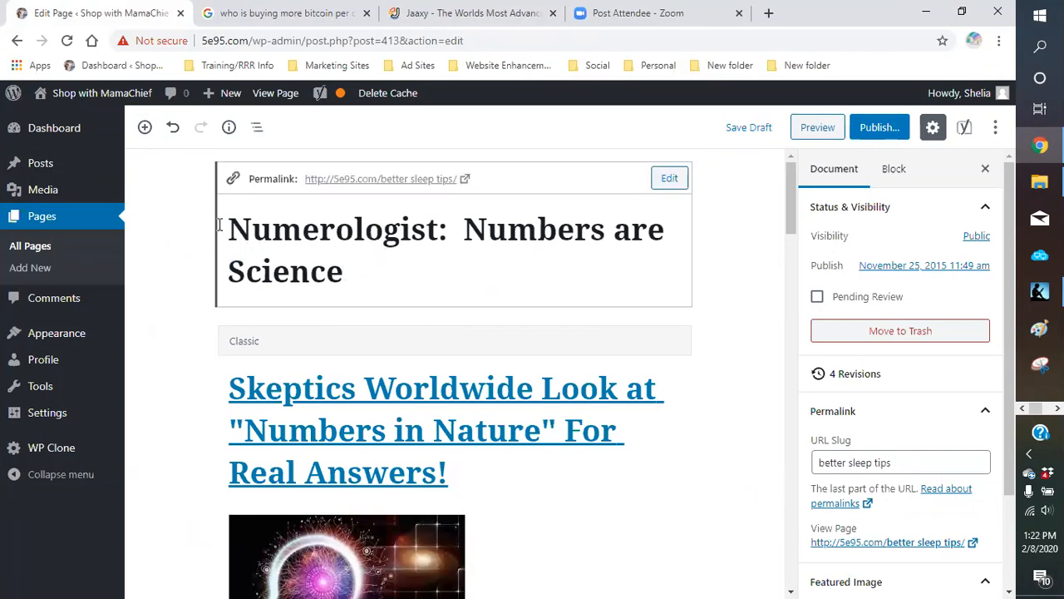
left_click_drag(230, 218, 461, 271)
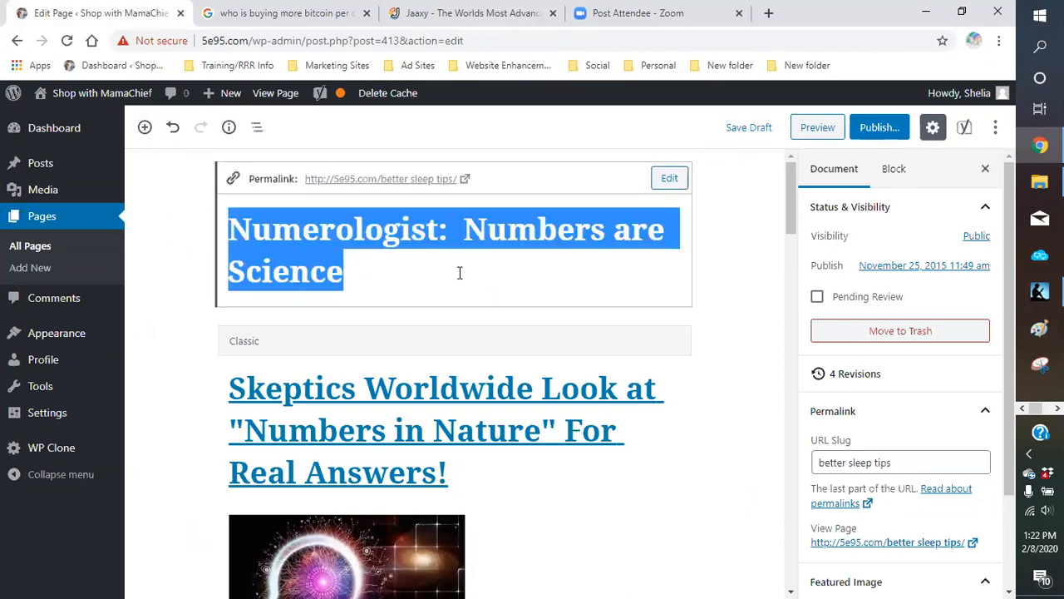
key("BackSpace")
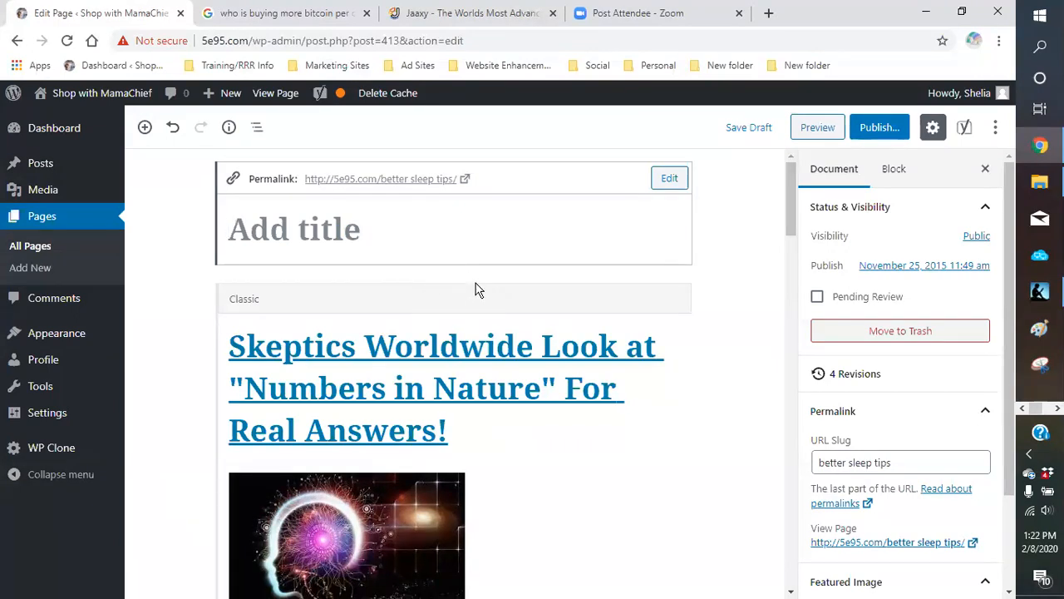
type("Better sl")
key("BackSpace")
key("BackSpace")
key("BackSpace")
key("BackSpace")
key("BackSpace")
key("BackSpace")
key("BackSpace")
key("BackSpace")
type("ETTE")
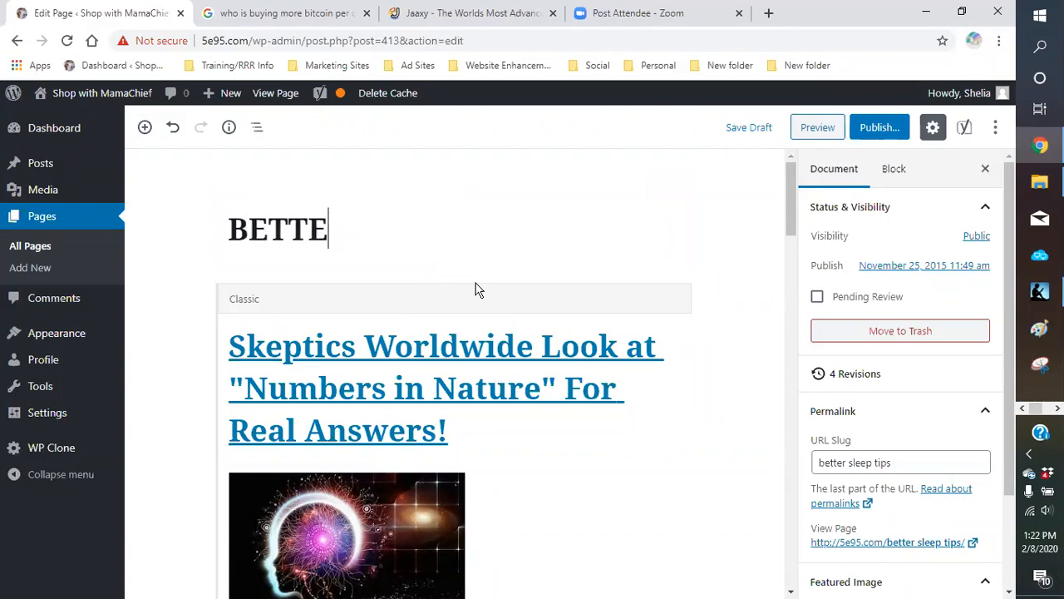
type("R SEL")
key("BackSpace")
key("BackSpace")
type("LEE")
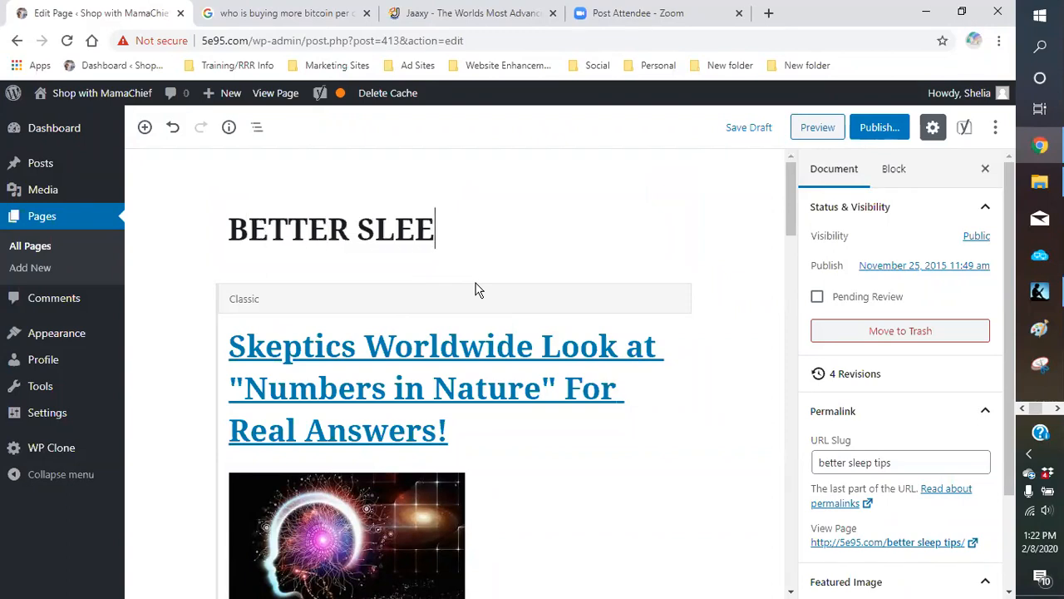
type("P TIPS")
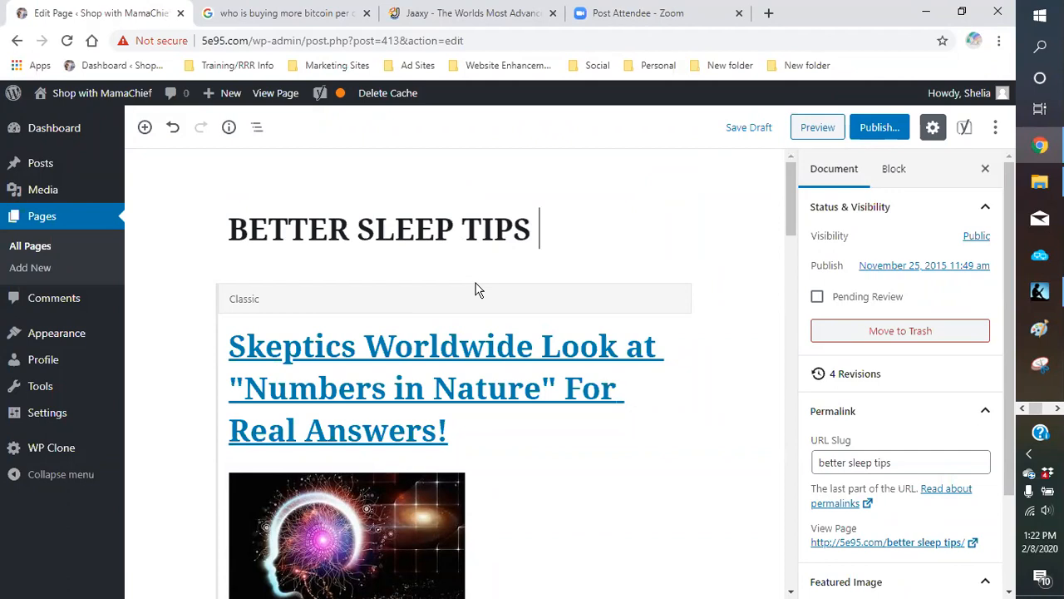
type("TO A RES")
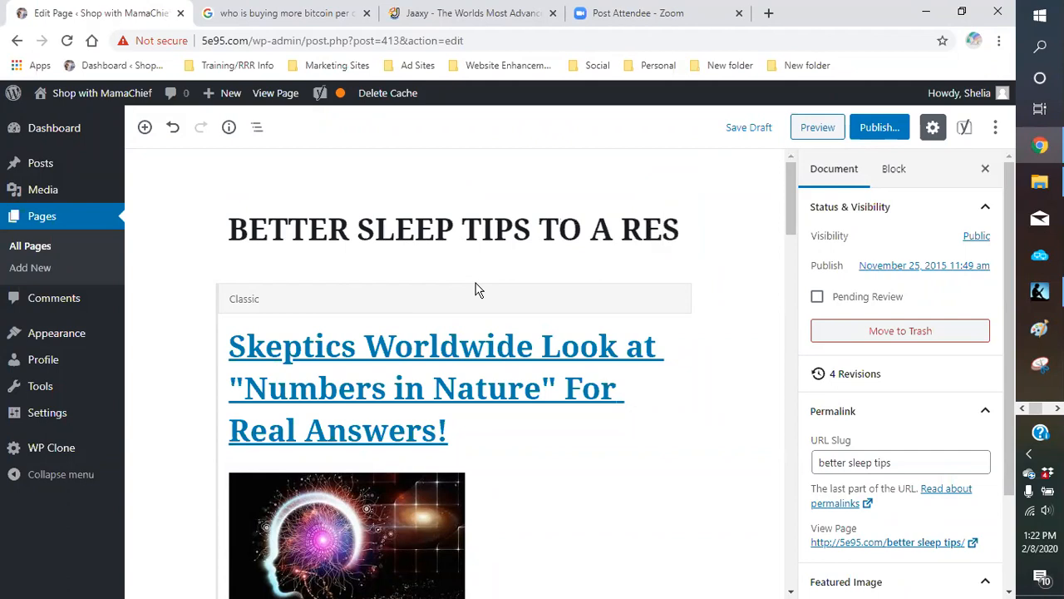
type("TFUL S")
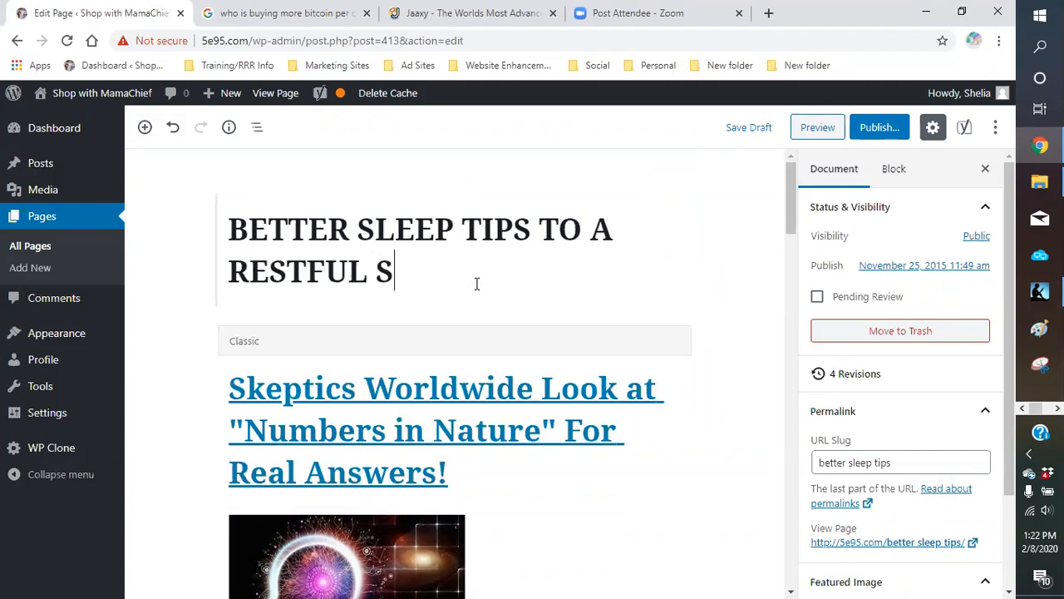
key("BackSpace")
type("NIGHT")
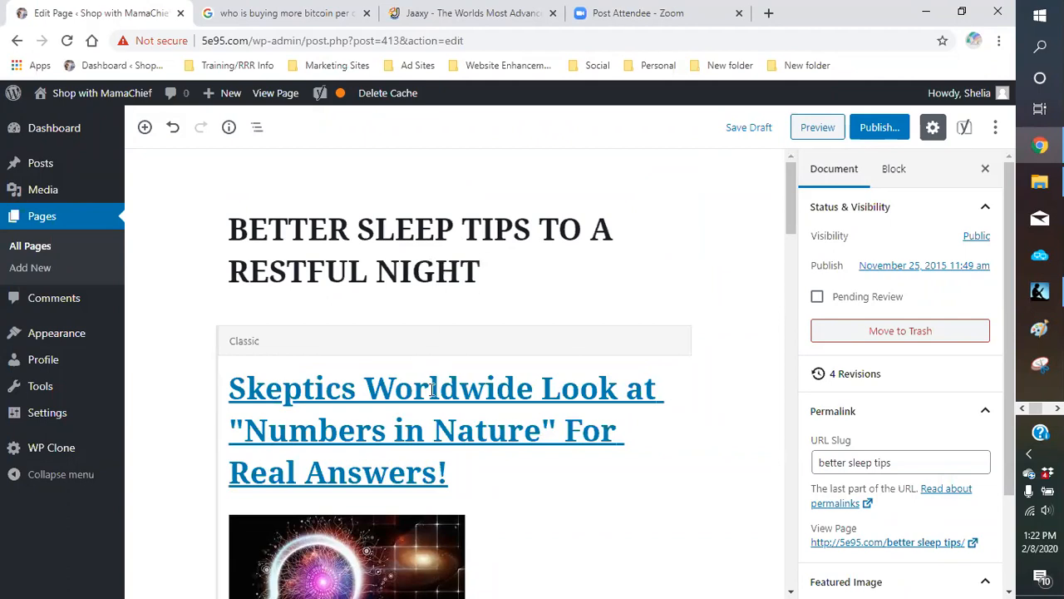
- Review the page body and the Yoast SEO focus keyphrase, Google preview, SEO title and slug against the new page title
scroll(509, 253, "down", 3)
scroll(535, 275, "down", 4)
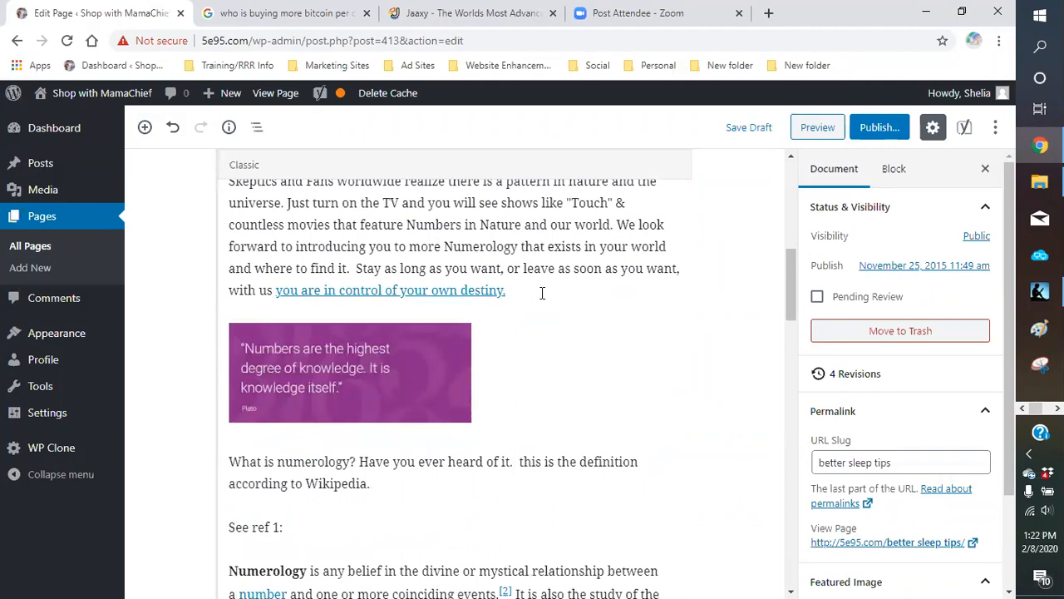
scroll(542, 293, "up", 7)
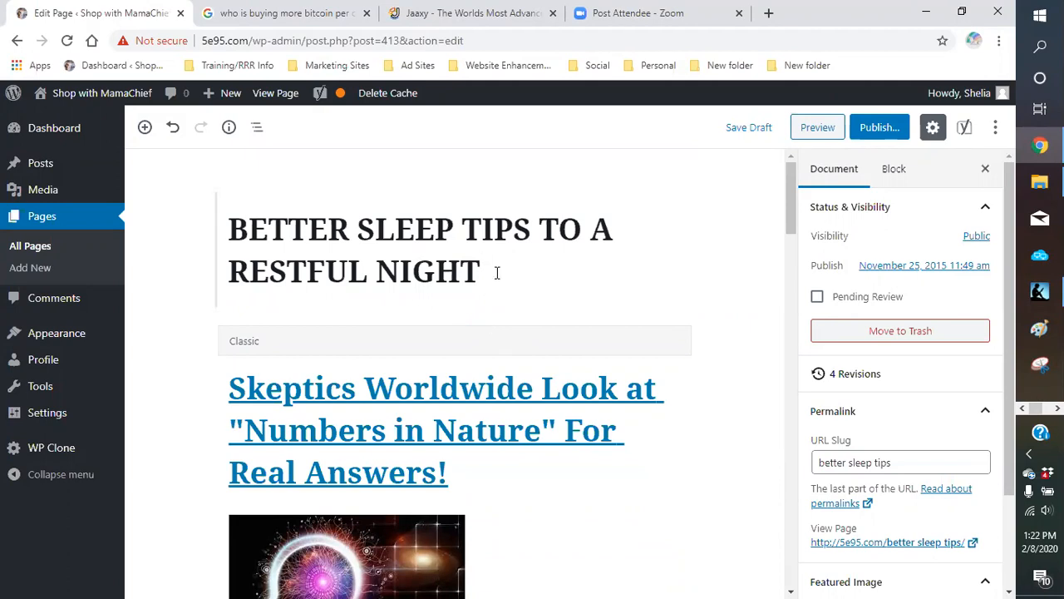
scroll(496, 273, "down", 12)
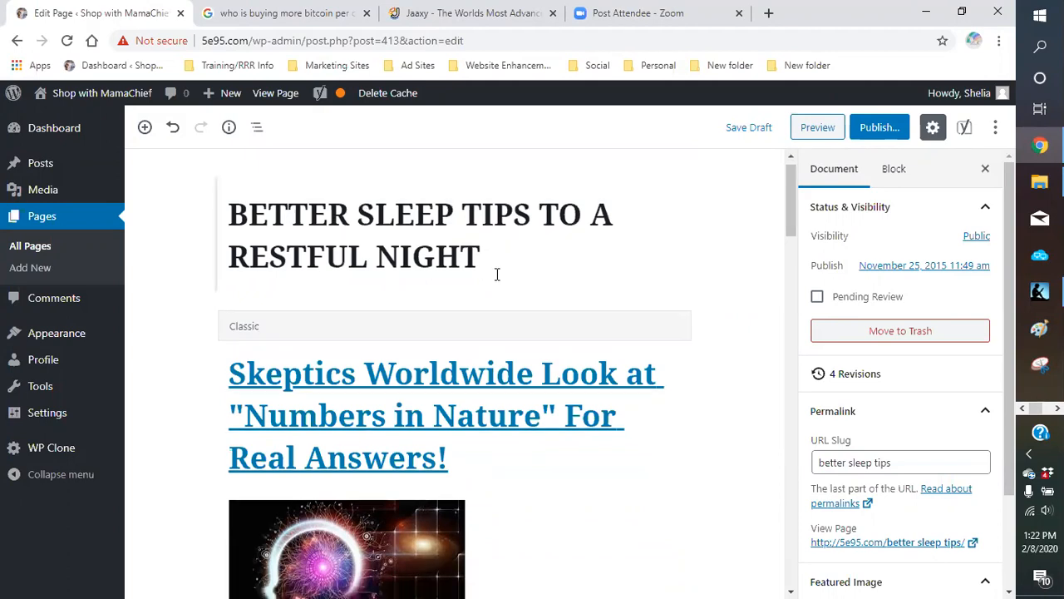
scroll(474, 299, "down", 10)
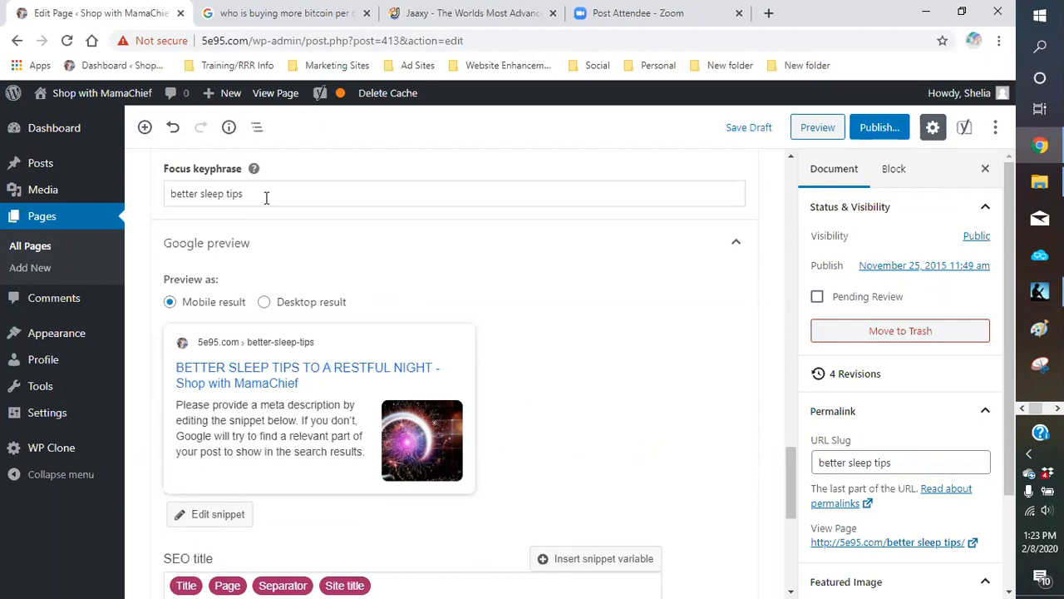
scroll(291, 311, "down", 3)
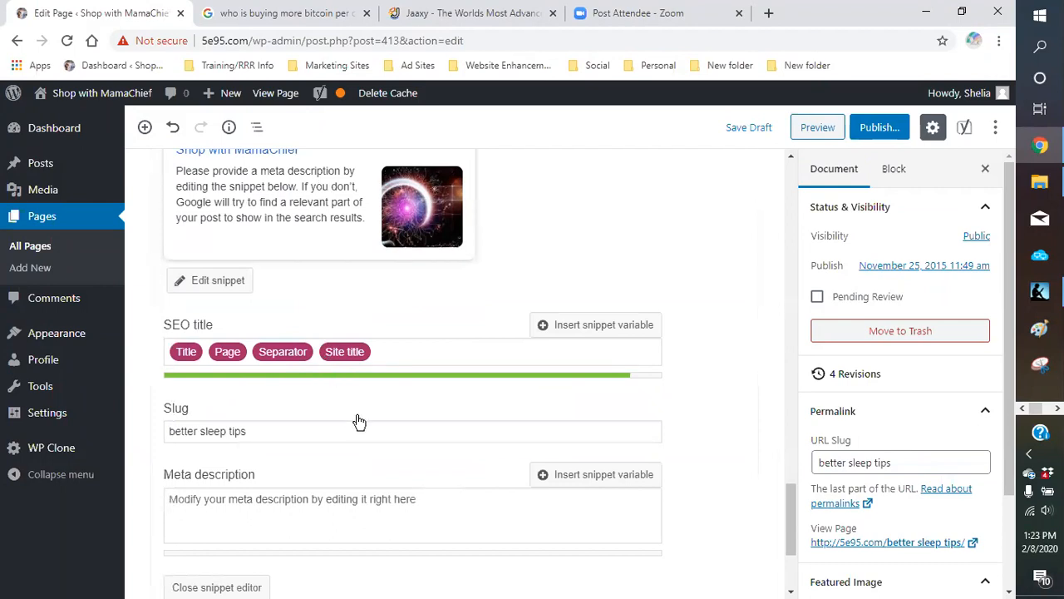
scroll(480, 325, "up", 10)
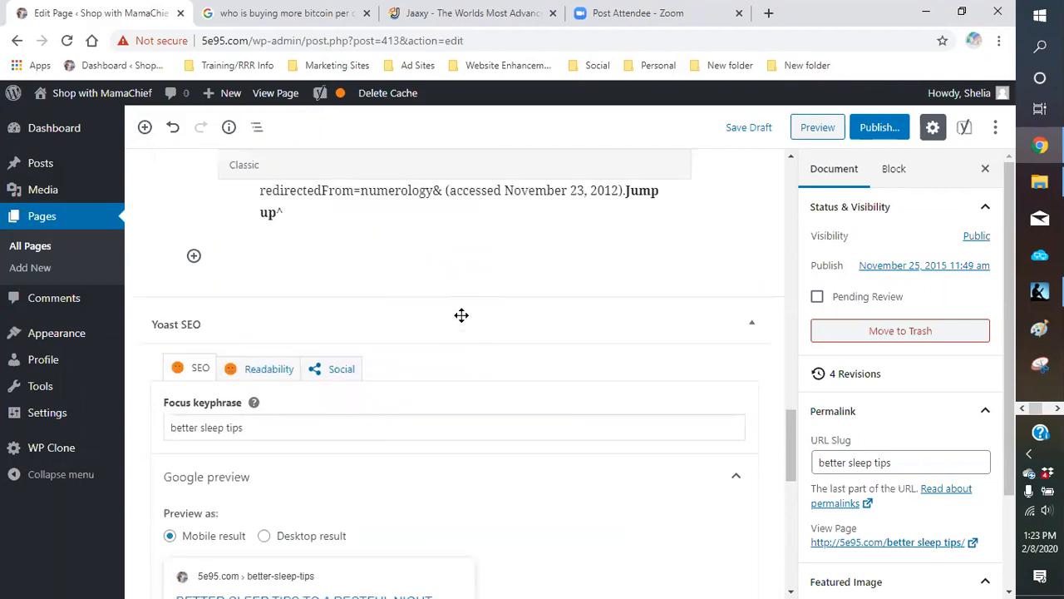
scroll(450, 314, "up", 3)
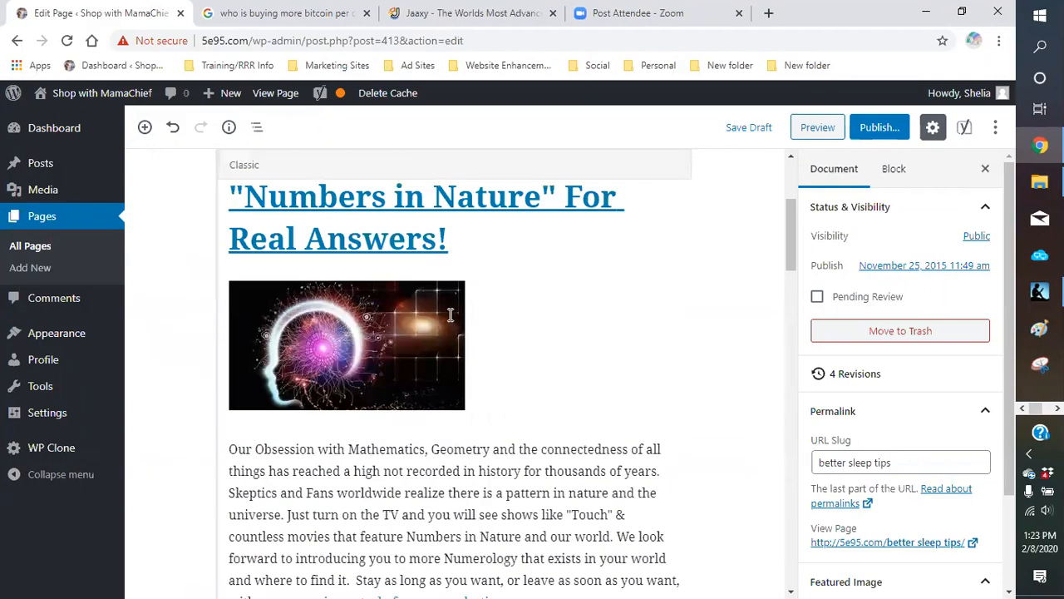
- Reword the page title to "FOR A RESTFUL NIGHT BETTER SLEEP TIPS" and check it in the Yoast Google preview
scroll(450, 313, "up", 3)
left_click(450, 314)
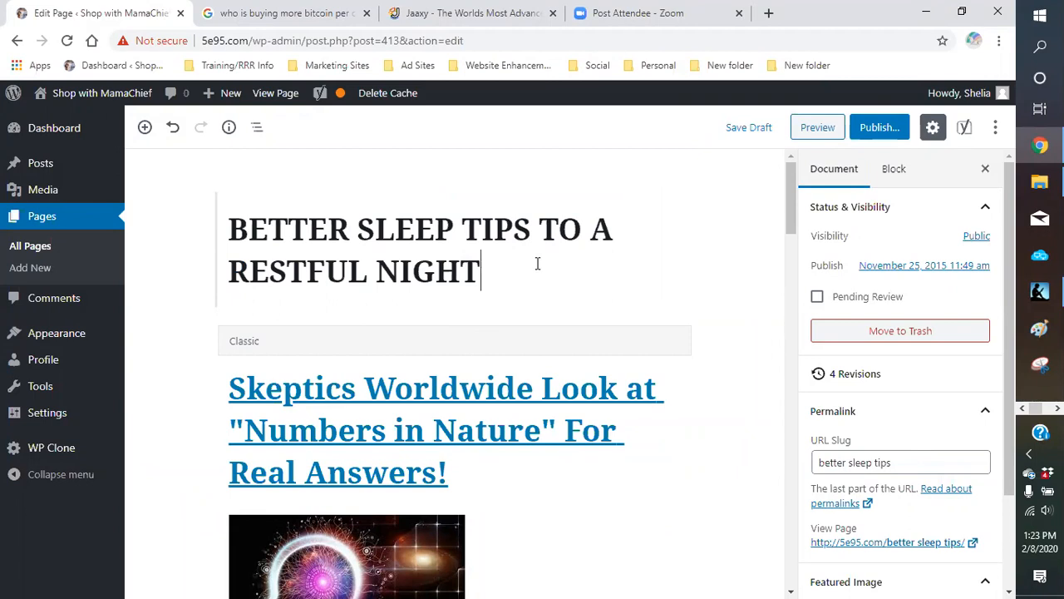
left_click_drag(537, 264, 181, 245)
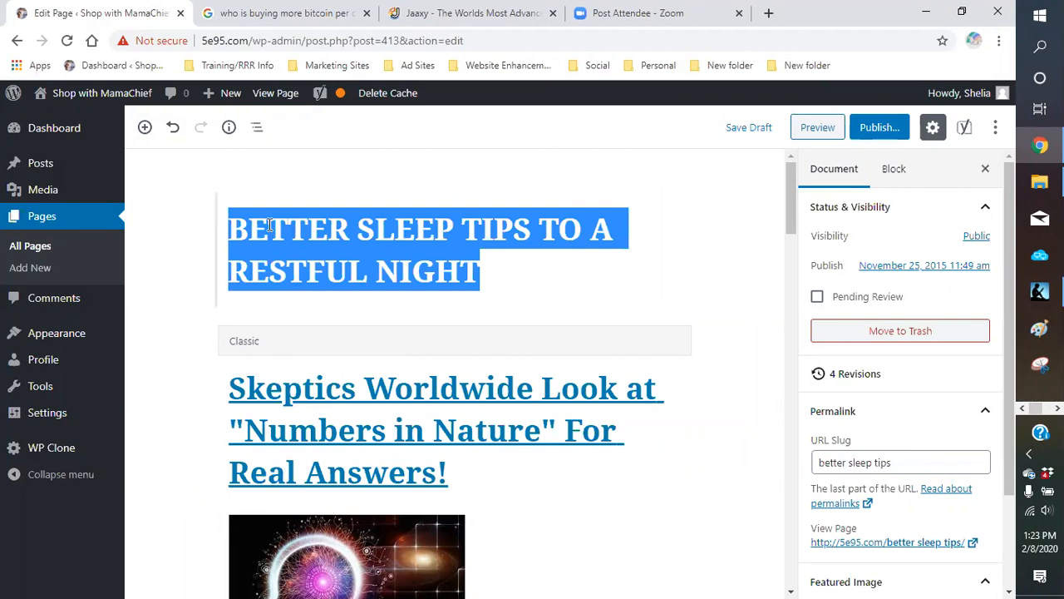
type("FOR A")
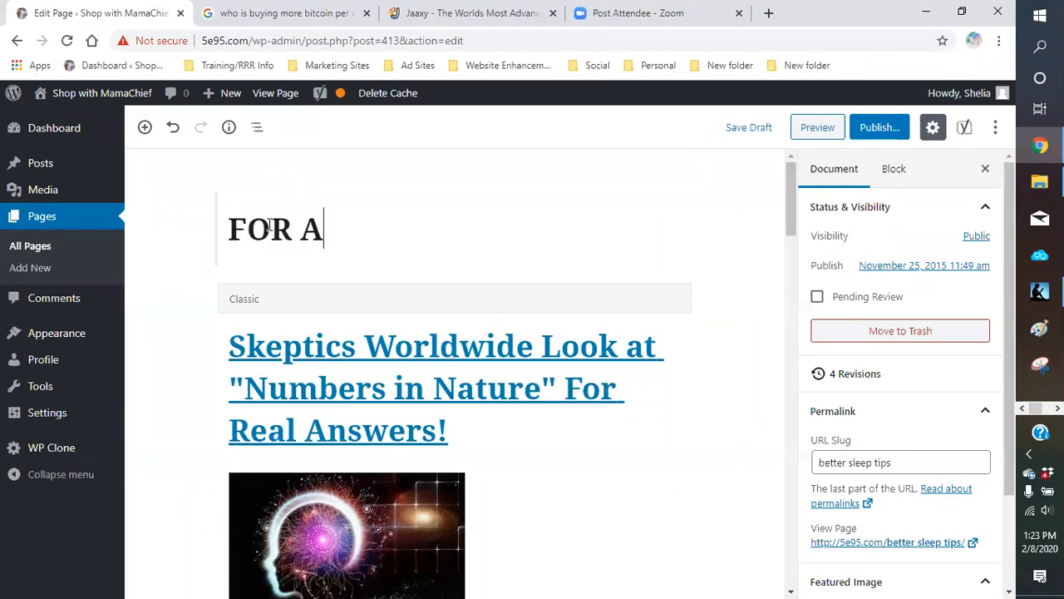
type(" RESTFUL NIGHT ")
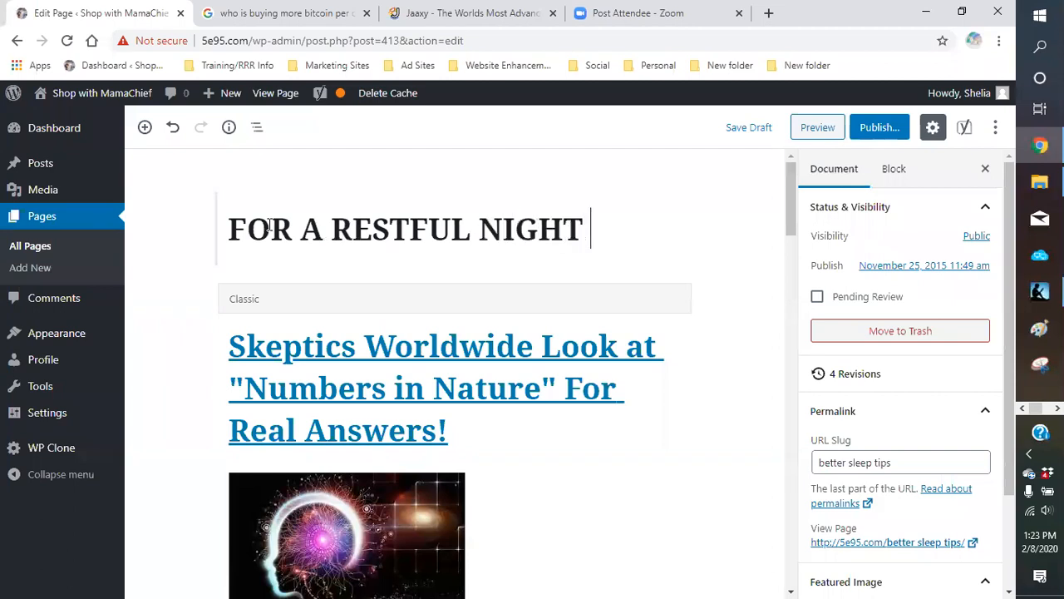
type("BETTER SLE")
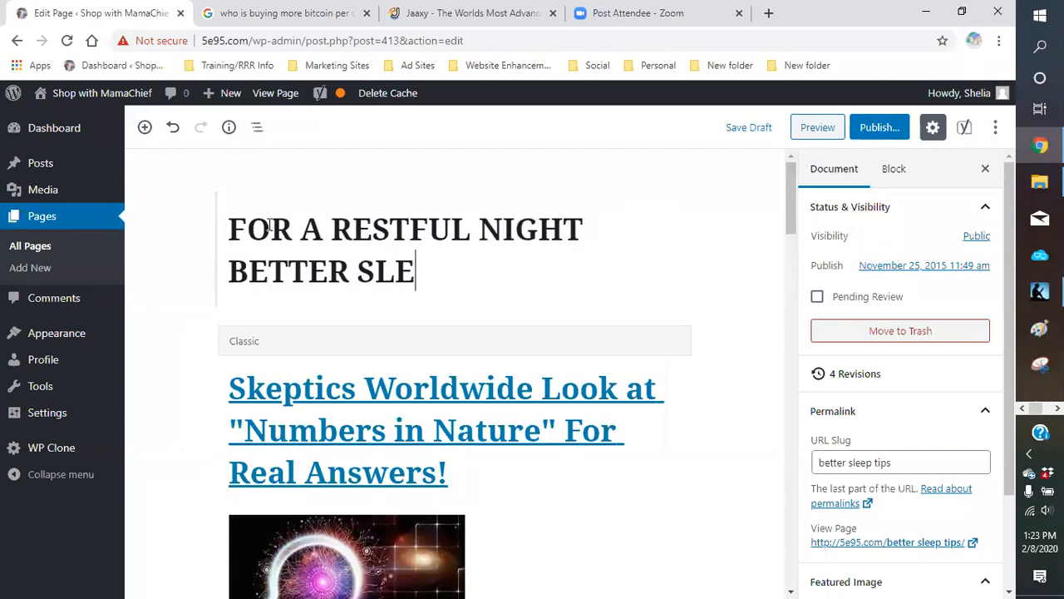
type("EP TIPS")
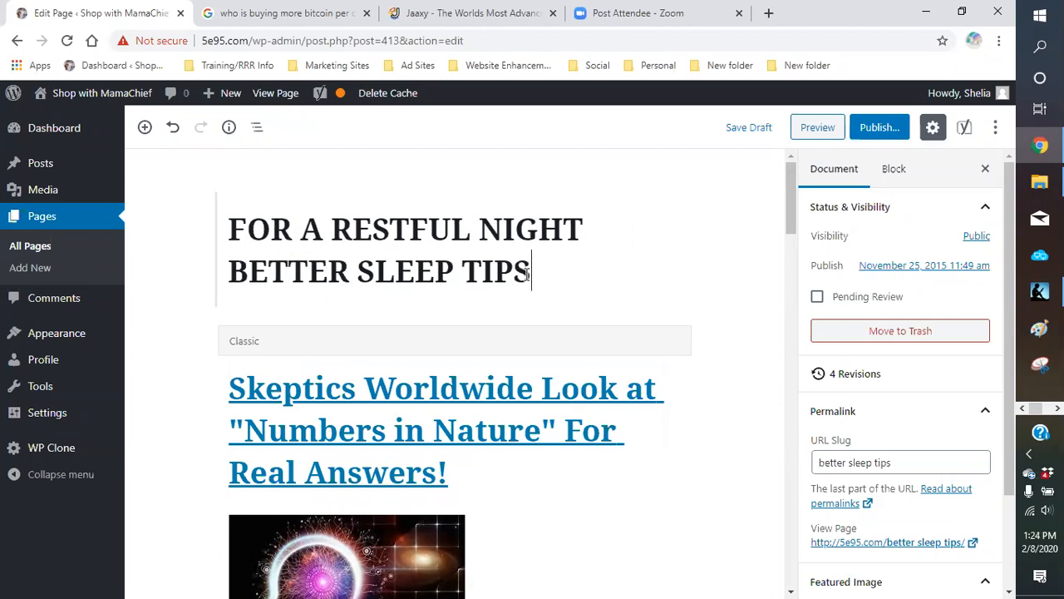
scroll(498, 321, "down", 10)
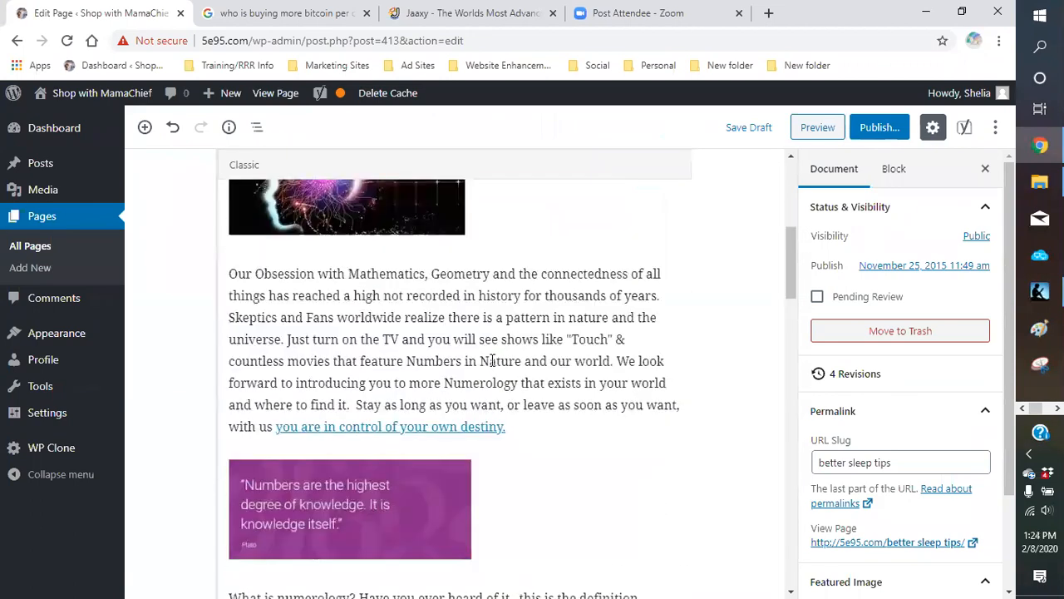
scroll(422, 413, "down", 10)
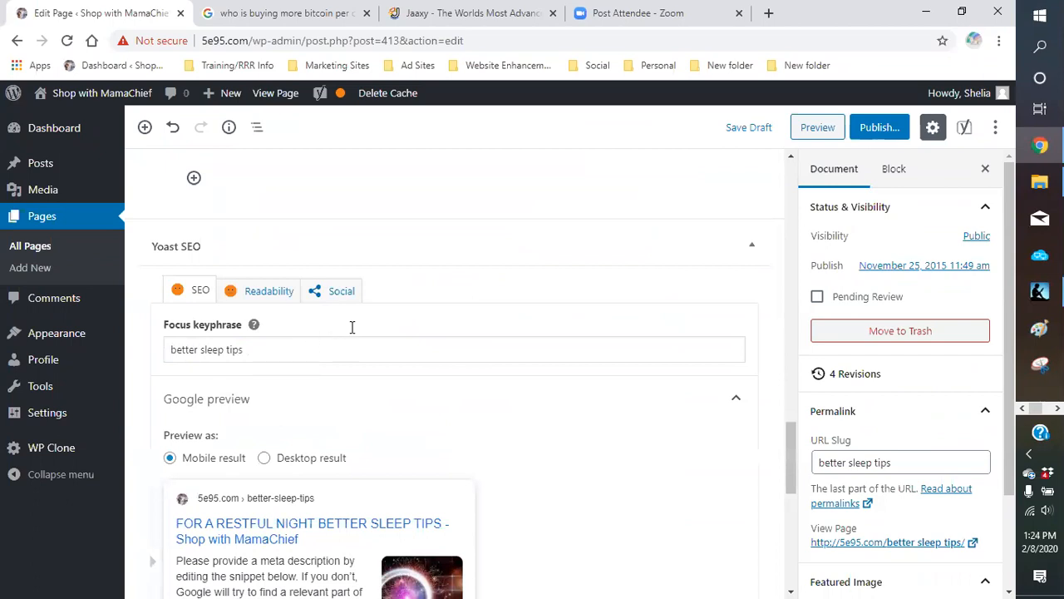
- Insert an empty paragraph block between the page title and the Classic block
scroll(352, 327, "up", 8)
scroll(387, 315, "up", 10)
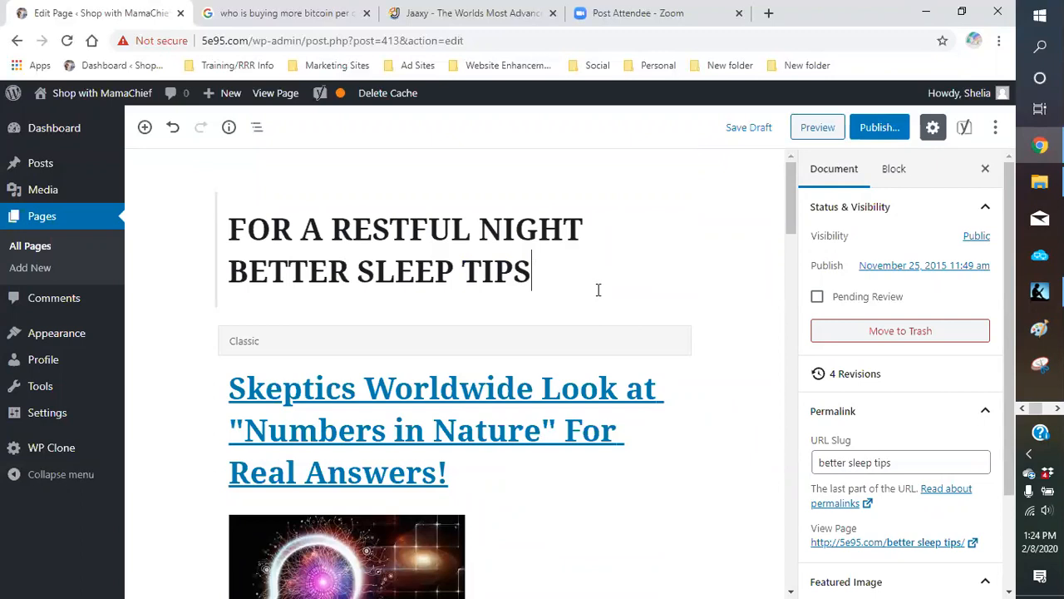
scroll(592, 280, "down", 1)
scroll(592, 280, "down", 3)
scroll(591, 242, "up", 3)
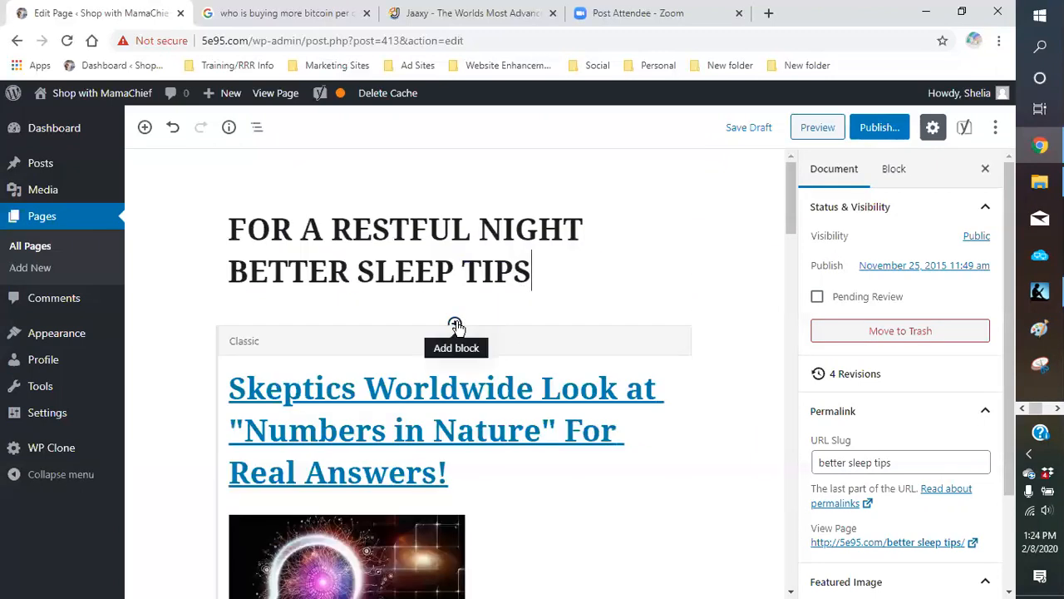
left_click(456, 324)
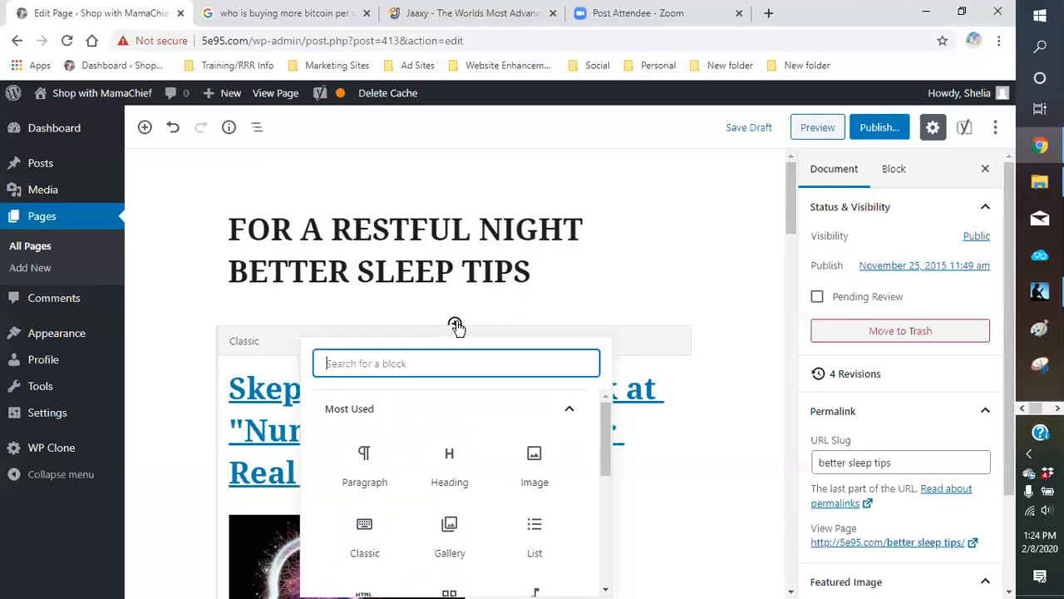
left_click(368, 472)
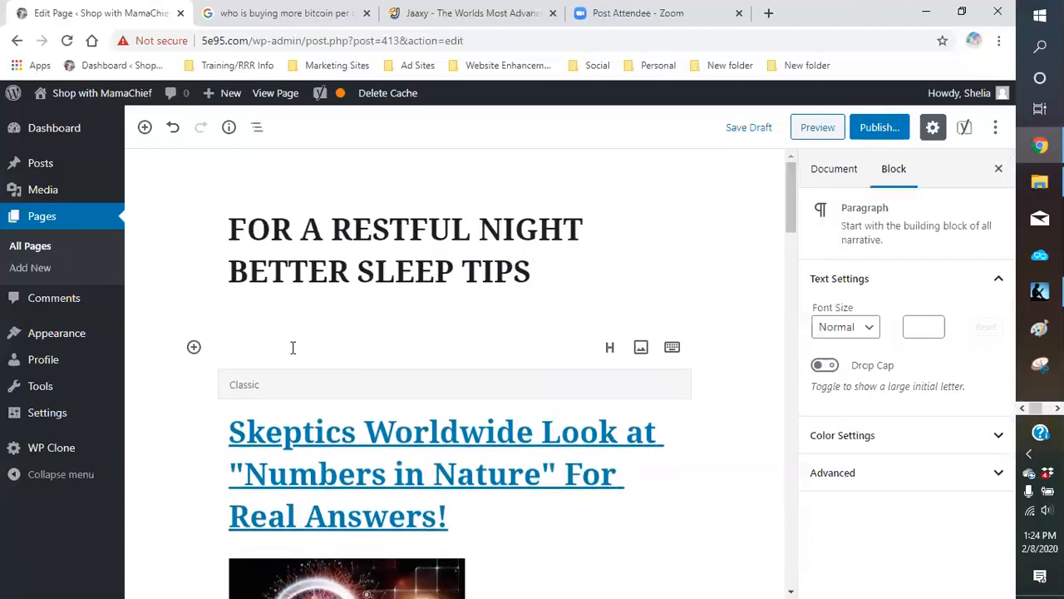
left_click(286, 345)
- Write the introduction's opening sentence: "We all could use better sleep tips for a more restful night."
type("we")
key("BackSpace")
key("BackSpace")
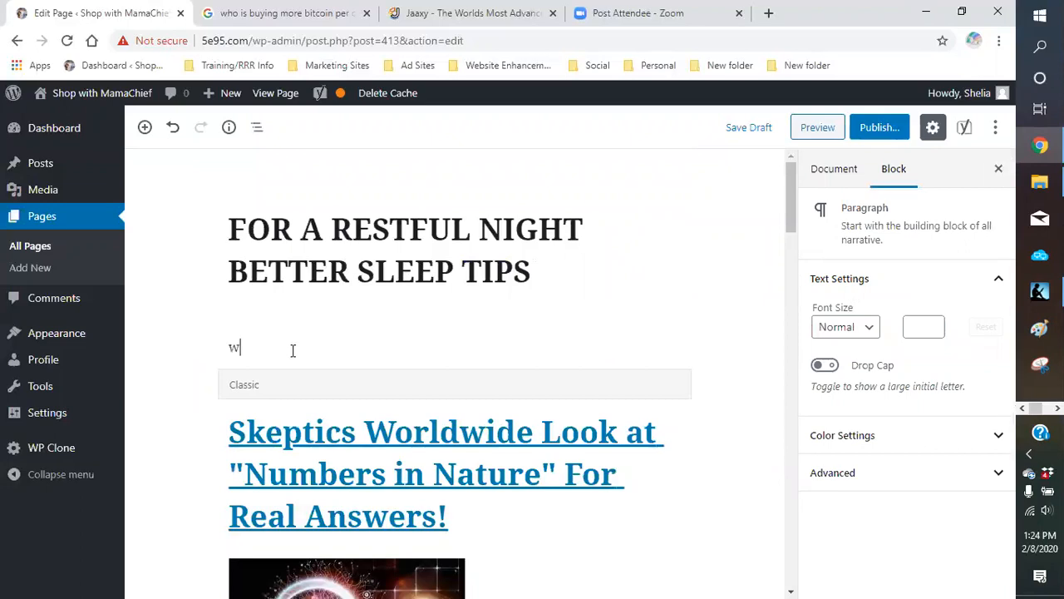
key("BackSpace")
type("We all could u")
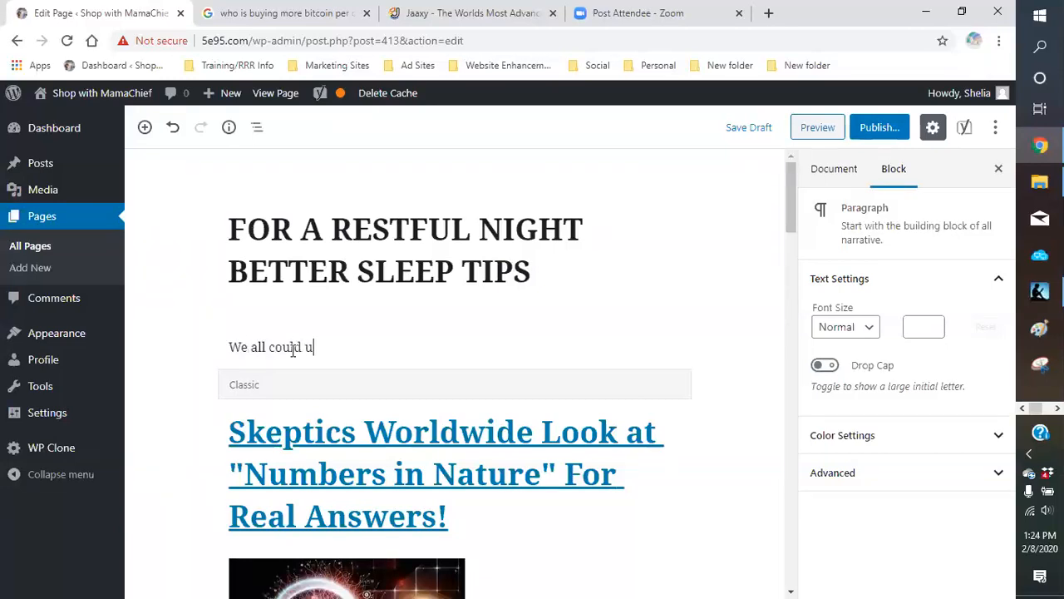
type("se better blee")
key("BackSpace")
key("BackSpace")
key("BackSpace")
key("BackSpace")
type("sell")
key("BackSpace")
type("leep tips for a")
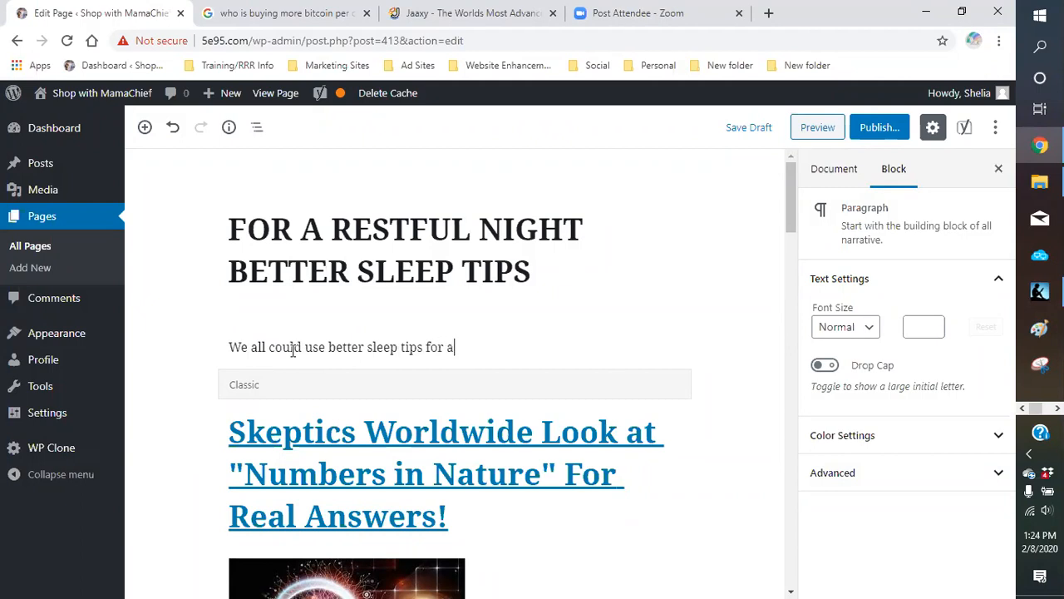
type(" more restful night.  H")
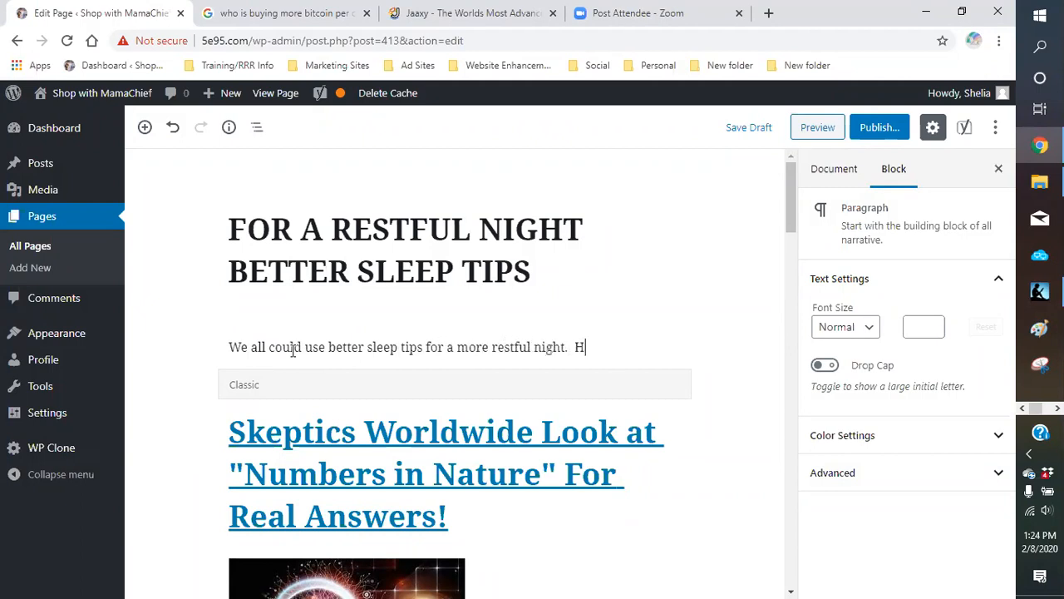
- Continue the introduction with "However, that is not always the case. Sometimes, there just doesn't seem to be that perfect night's rest."
type("owever, that is not always the case.  SOme")
key("BackSpace")
key("BackSpace")
key("BackSpace")
type("ometimes, there just doesnt")
key("BackSpace")
type("'t seem to be that perfect night")
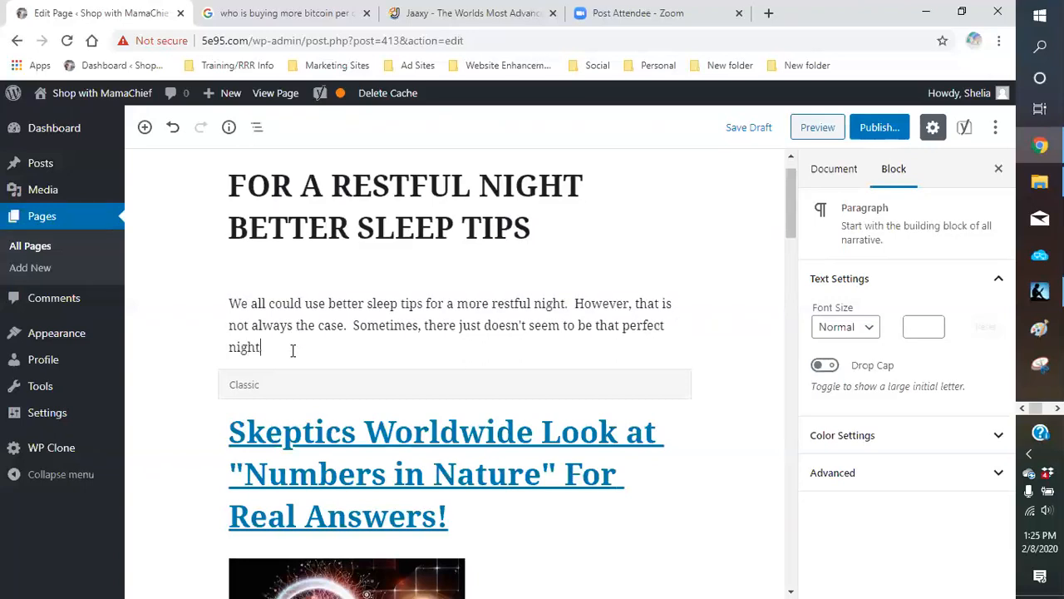
type("'s rest.  We toss and turn, get")
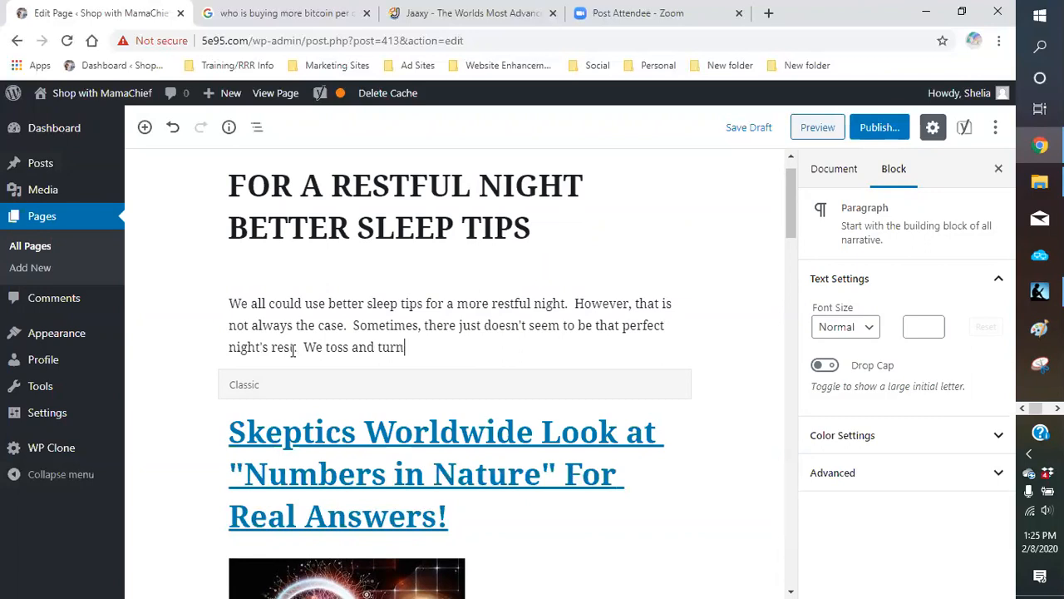
- Extend the introduction with "We toss and turn, get too hot or too cold. The mattress is too lumpy or soft."
type("o hot or too ")
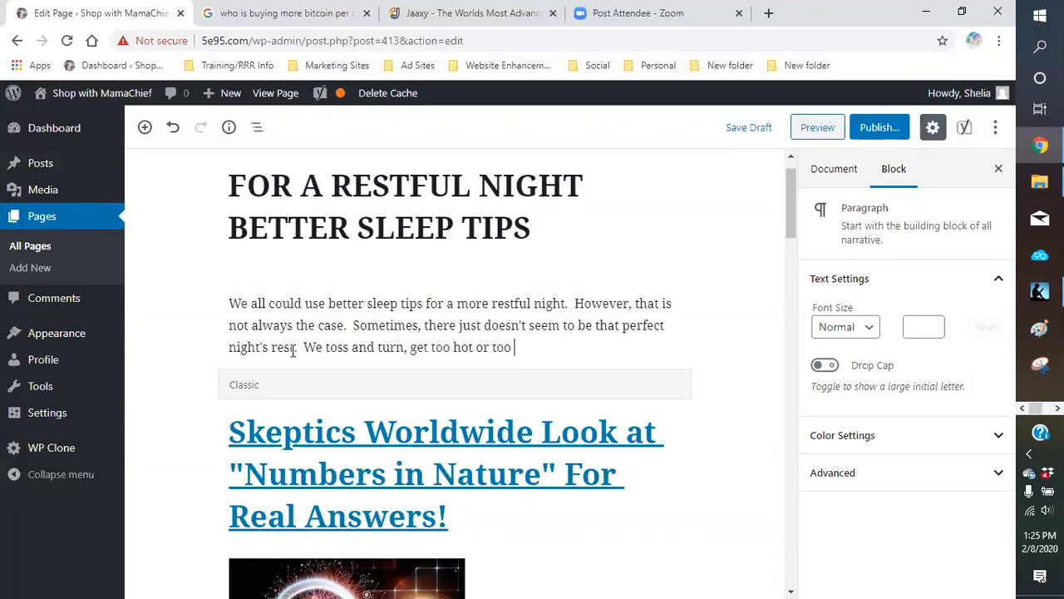
type("cold.  The matress is too lumpy or toft")
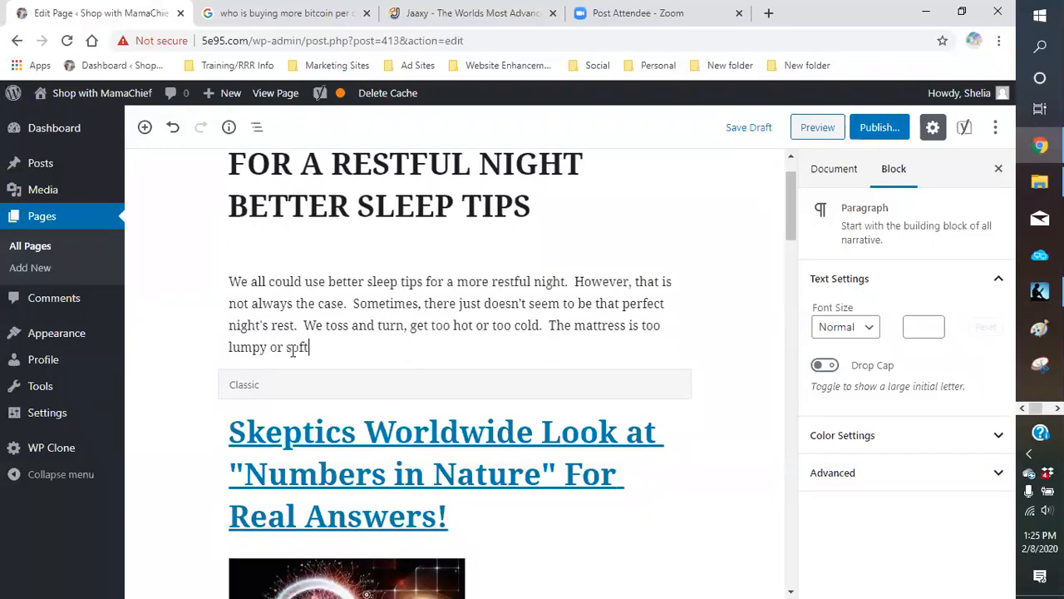
type(". The pillow just d")
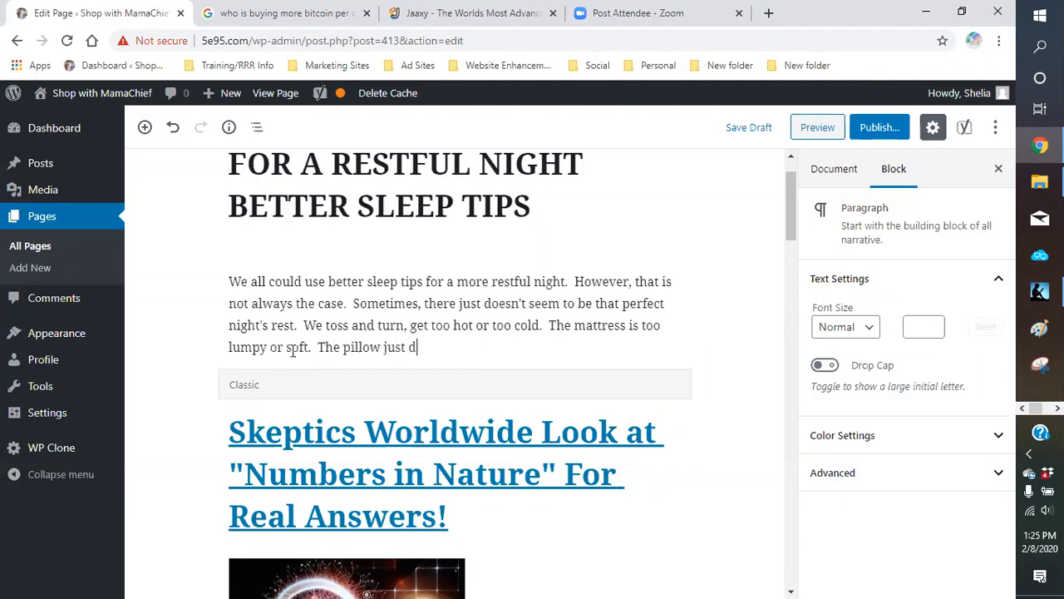
- Add the sentence "The pillow just doesn't support my head or neck correctly." to the introduction
type("oesn't support my hea")
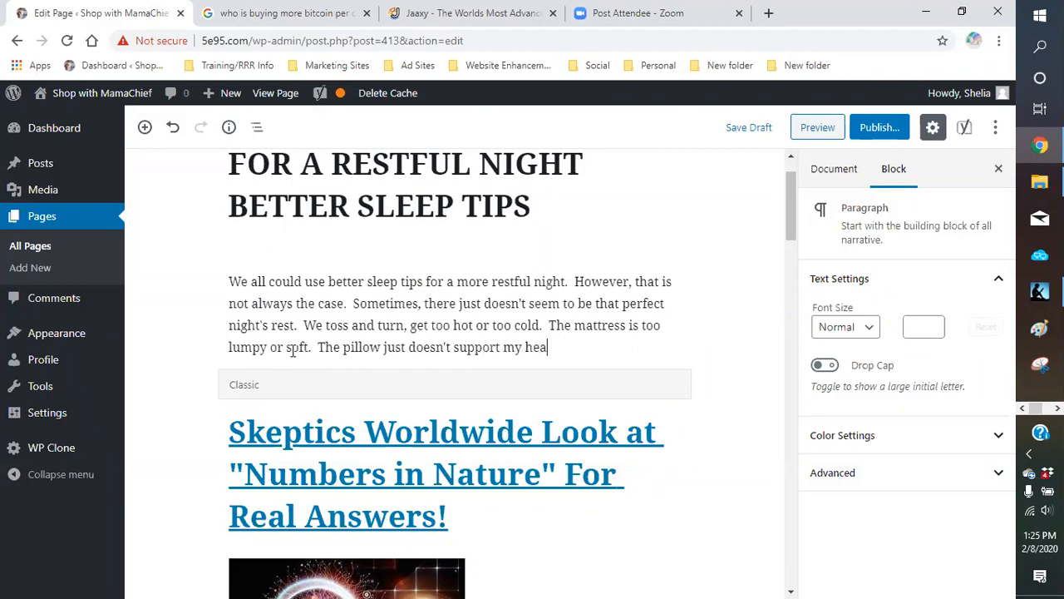
type("d or neck correctl")
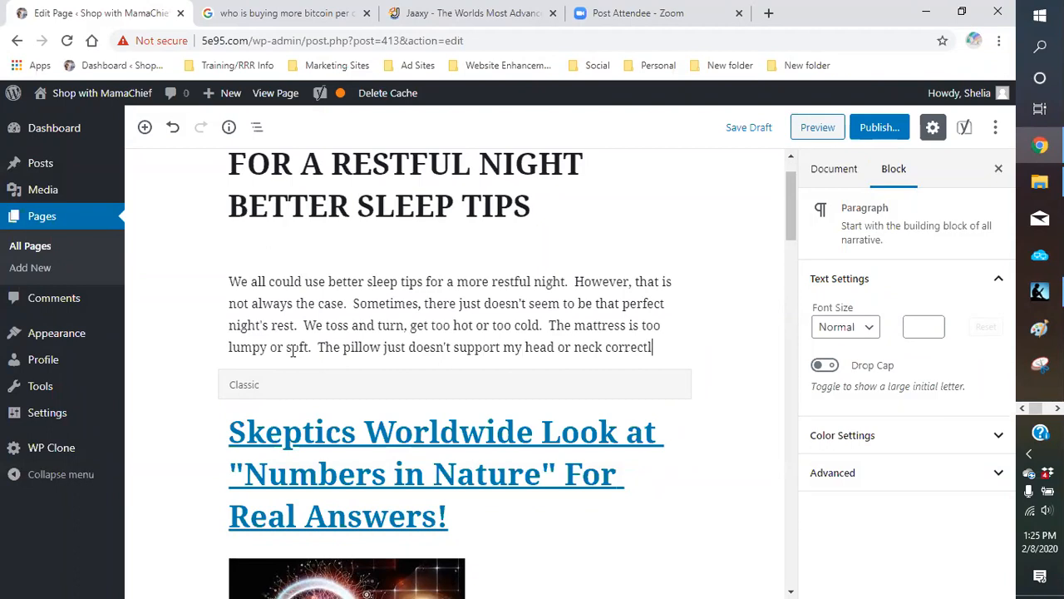
type("y.  I could")
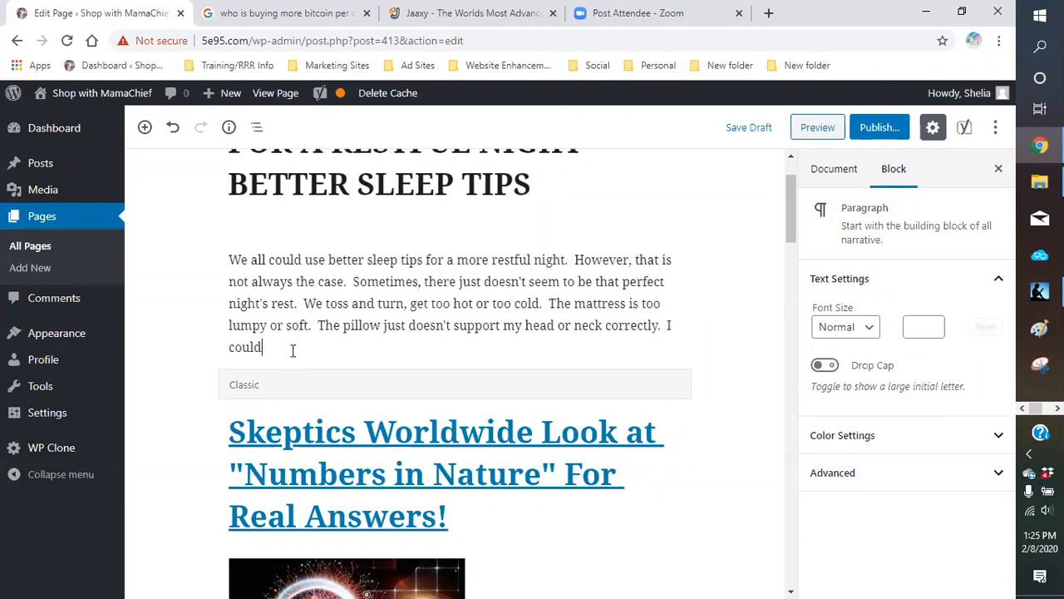
- Finish the introduction with "I could go on and on with all the troubles we have in getting a good night's sleep."
type(" go on and on with")
key("BackSpace")
key("BackSpace")
key("BackSpace")
type("it")
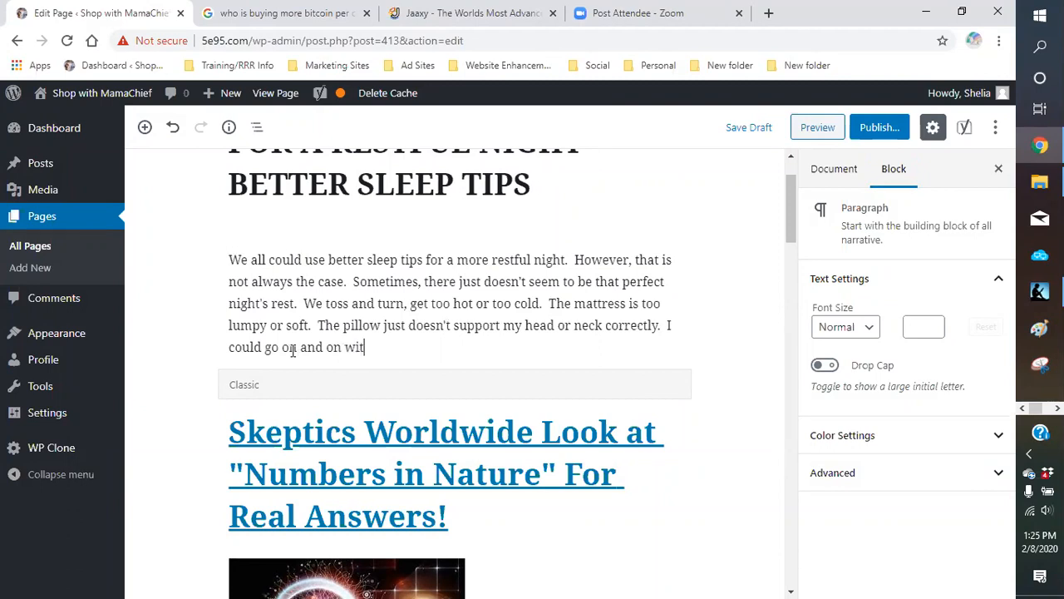
type("h all the troub")
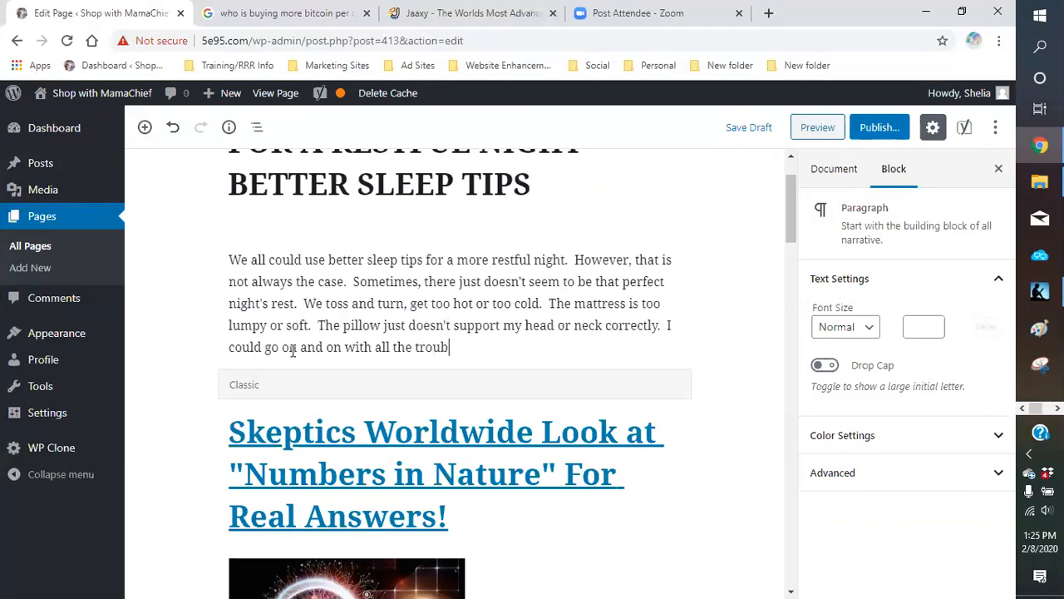
type("le s we a")
key("BackSpace")
type("have in getting")
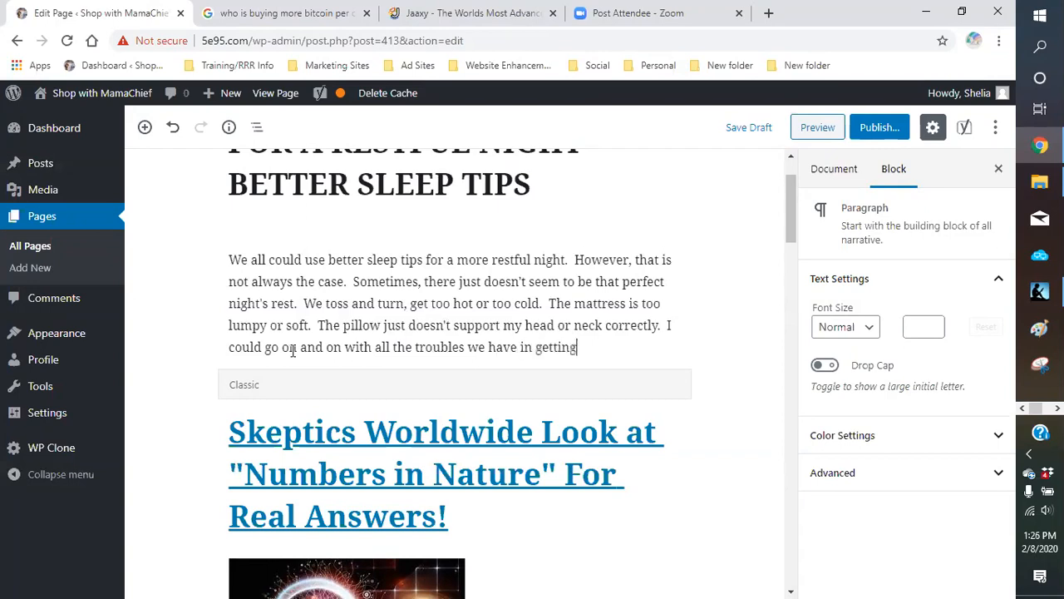
type(" a good ni")
type("ght")
type("t's a")
key("BackSpace")
key("BackSpace")
key("BackSpace")
key("BackSpace")
key("BackSpace")
type("t's sleep.")
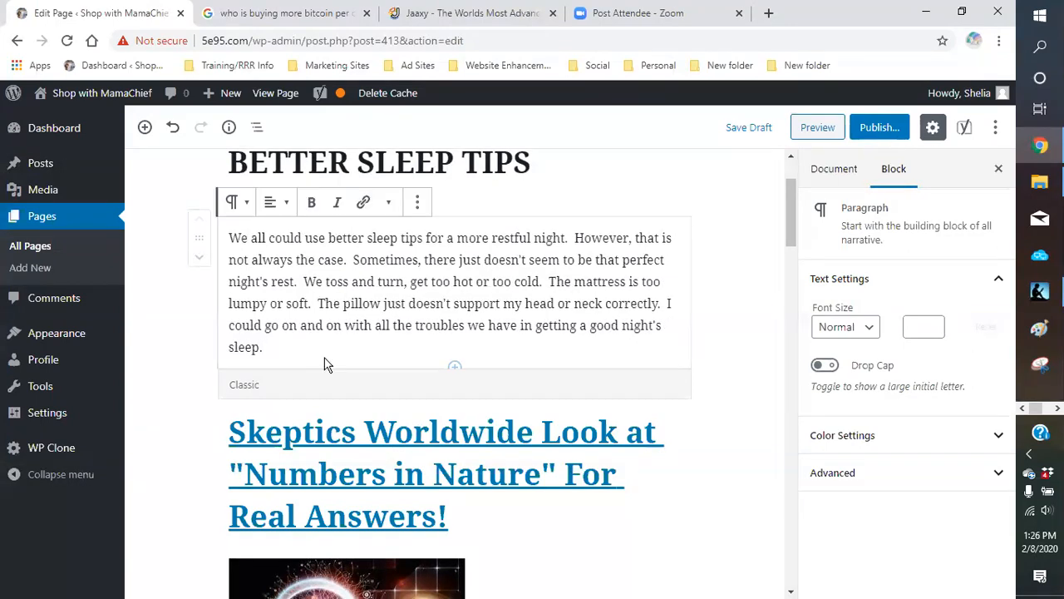
- Insert a Heading 2 block between the introductory paragraph and the Classic block
scroll(471, 274, "down", 2)
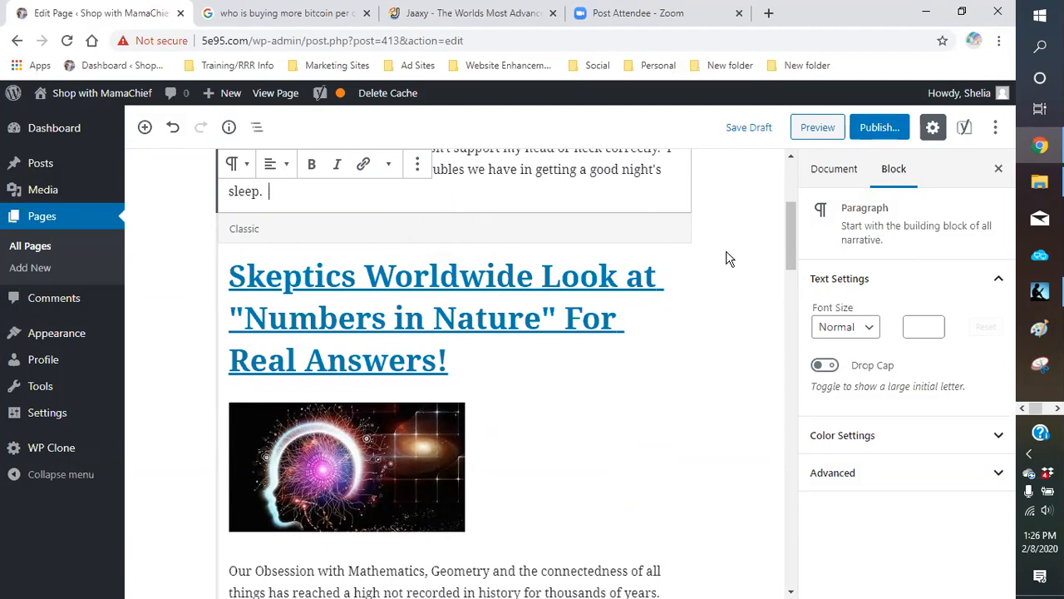
scroll(731, 262, "up", 2)
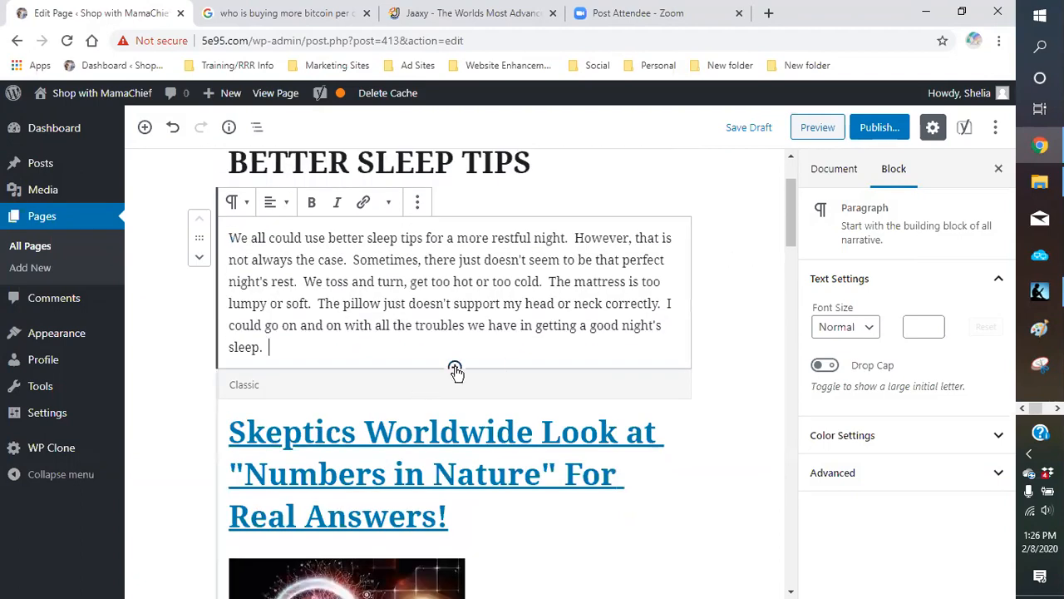
left_click(456, 370)
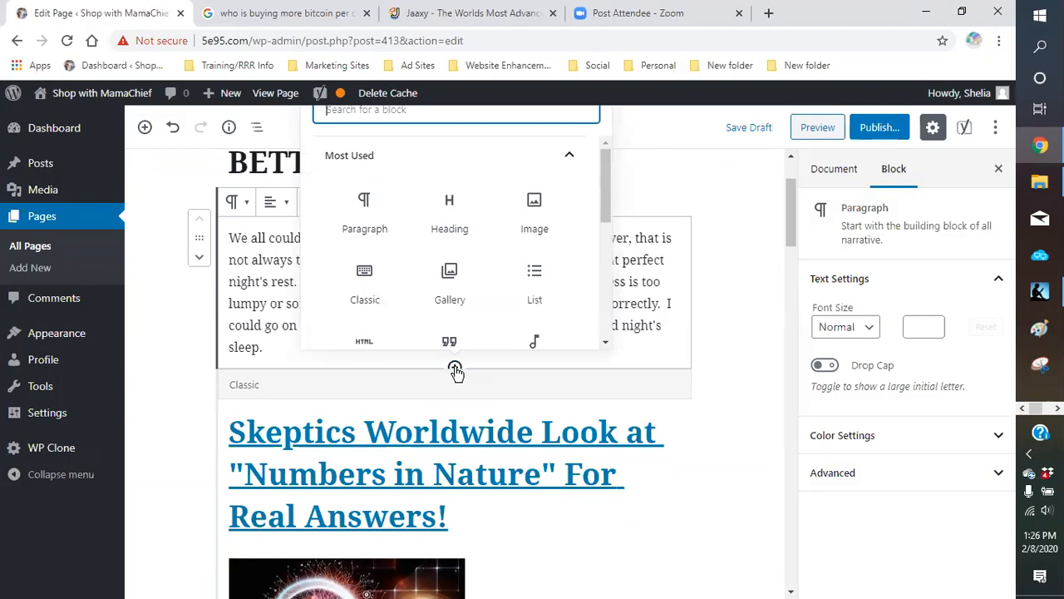
left_click(450, 215)
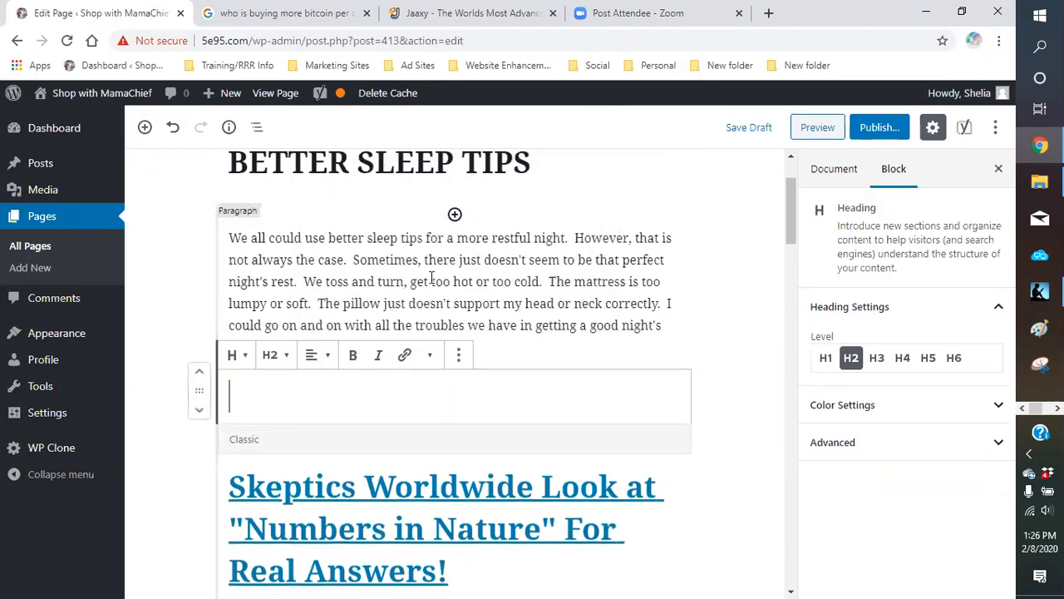
left_click(285, 358)
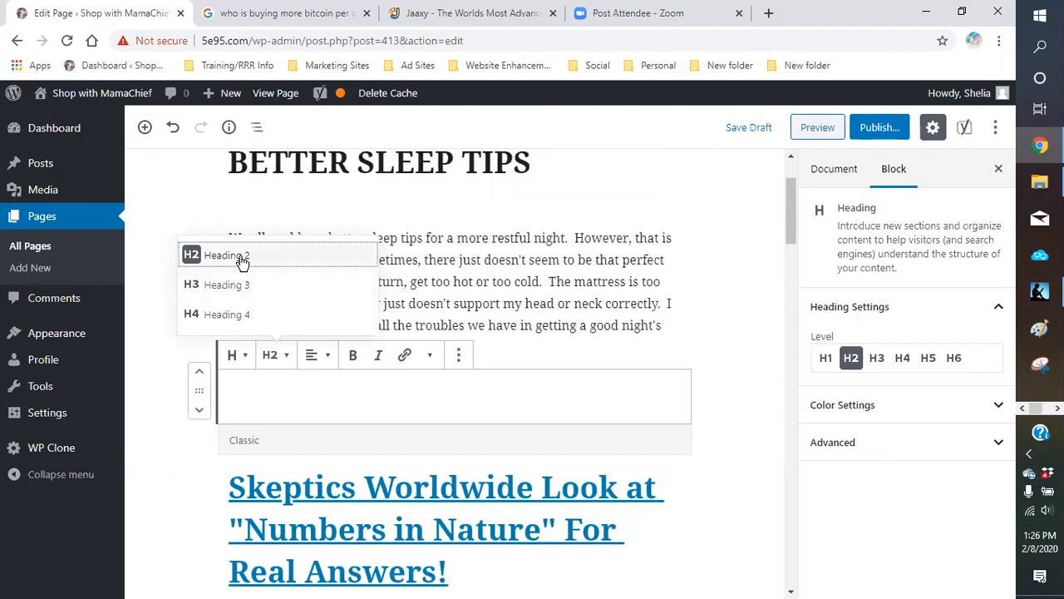
left_click(242, 262)
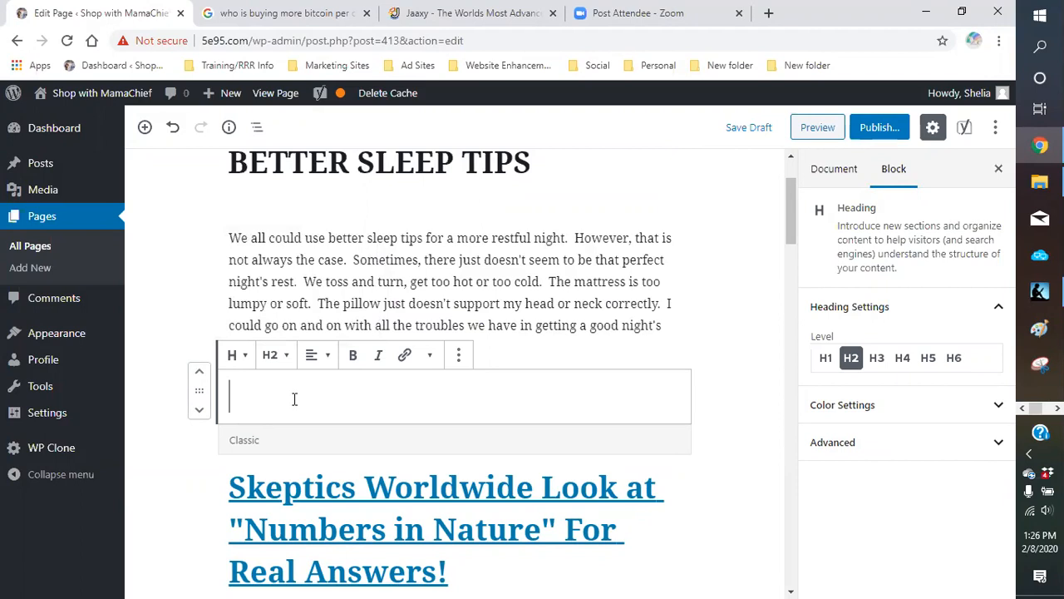
mouse_move(93, 381)
left_click(515, 353)
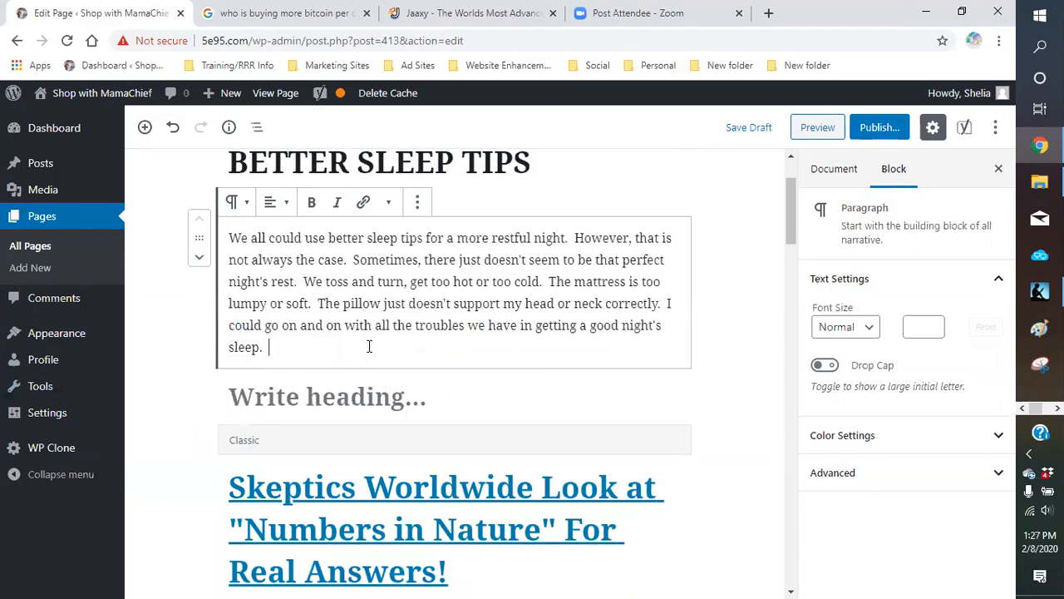
scroll(370, 345, "up", 1)
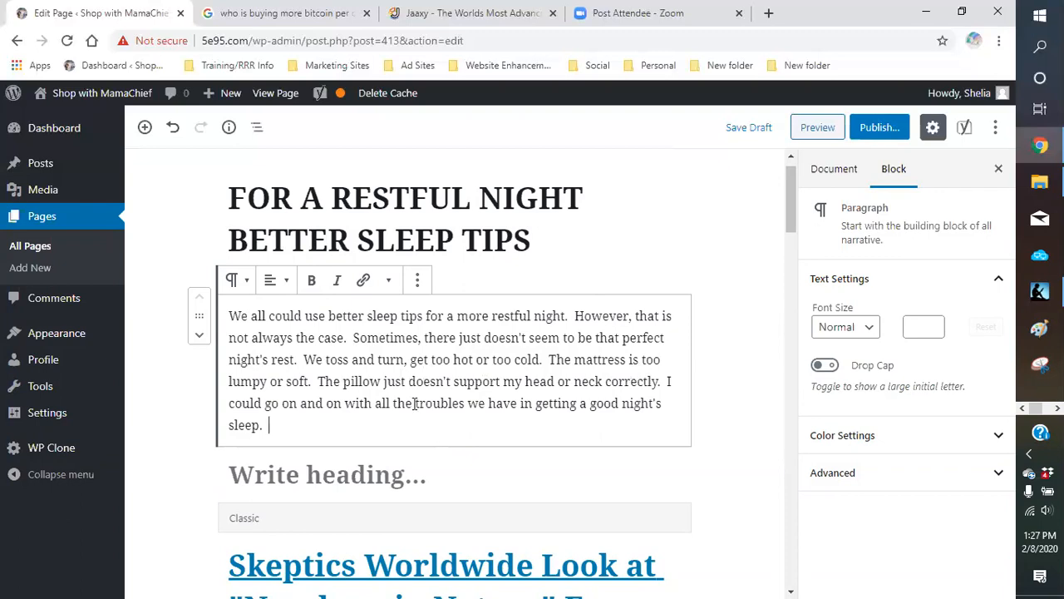
scroll(411, 407, "down", 2)
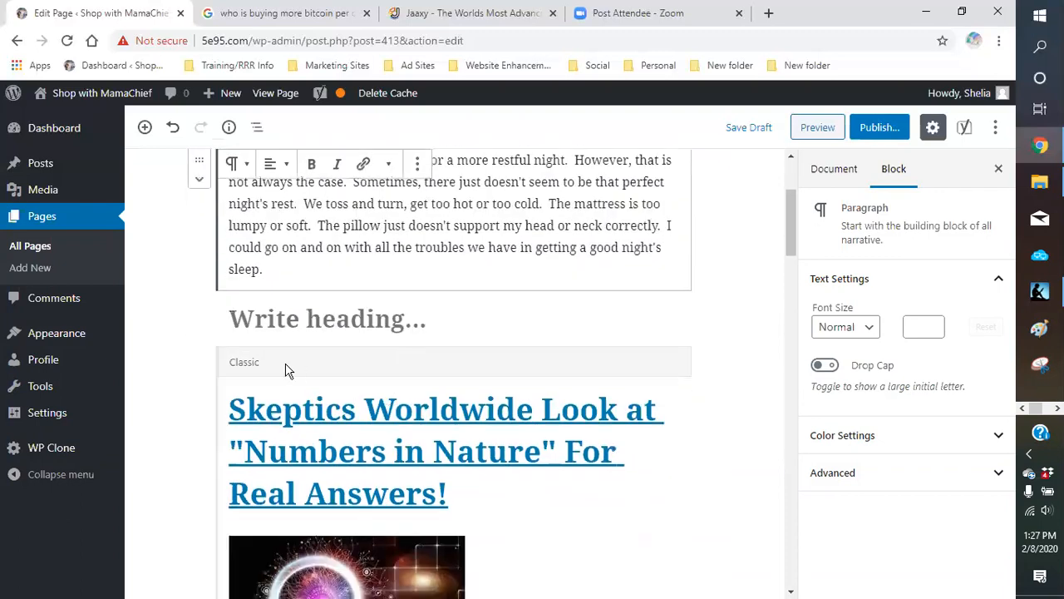
- Write "ADJUST TEMPERATURE IN THE ROOM" in the empty H2 heading below the introduction
left_click(277, 319)
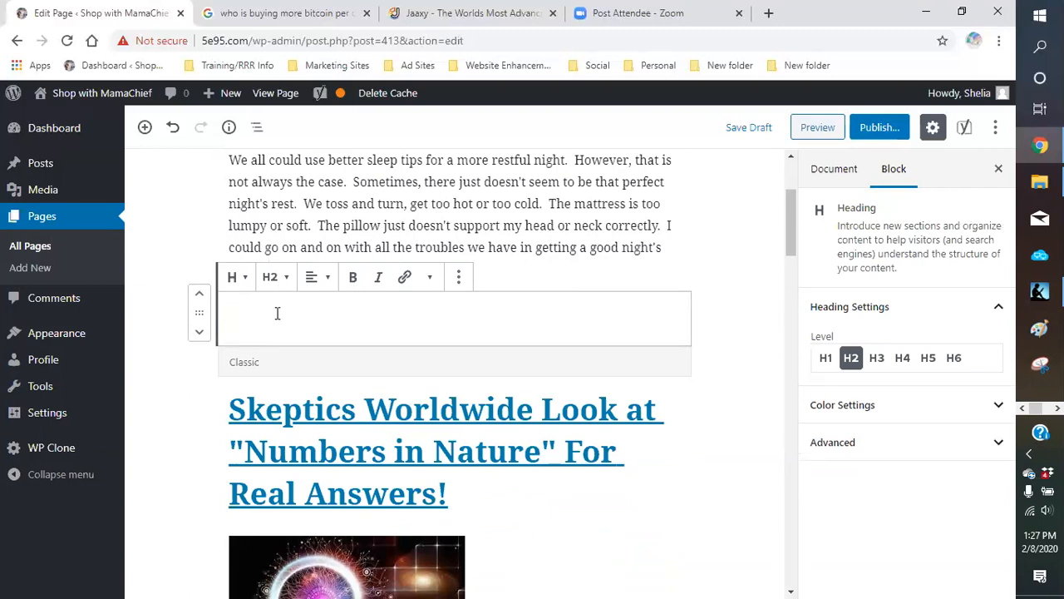
type("d")
key("BackSpace")
type("AJ")
key("BackSpace")
type("DJUST TM")
key("BackSpace")
type("EMPER")
key("BackSpace")
type("ER")
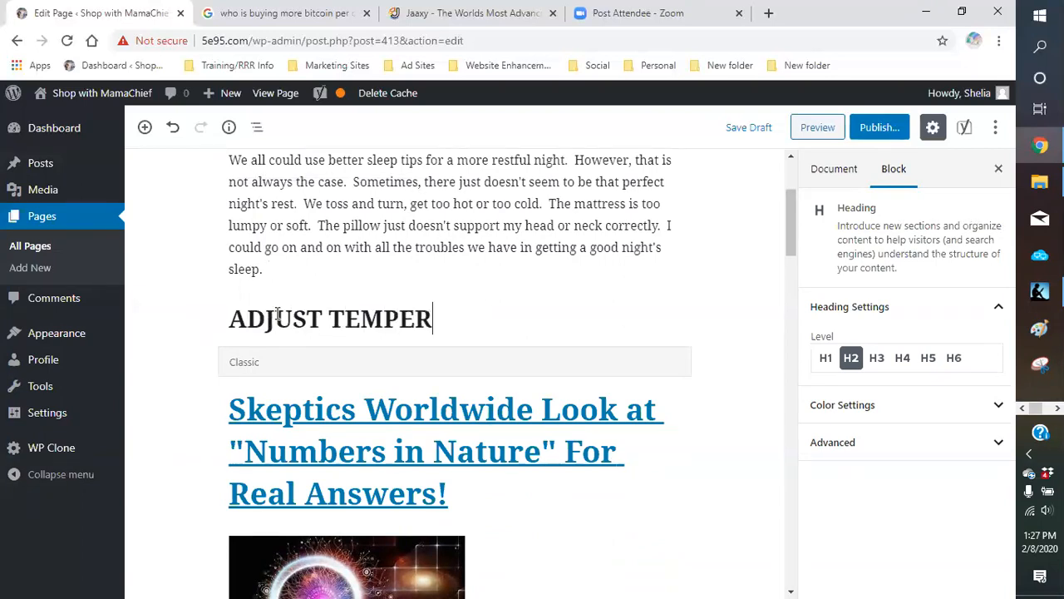
type("ATURE IN THE RO")
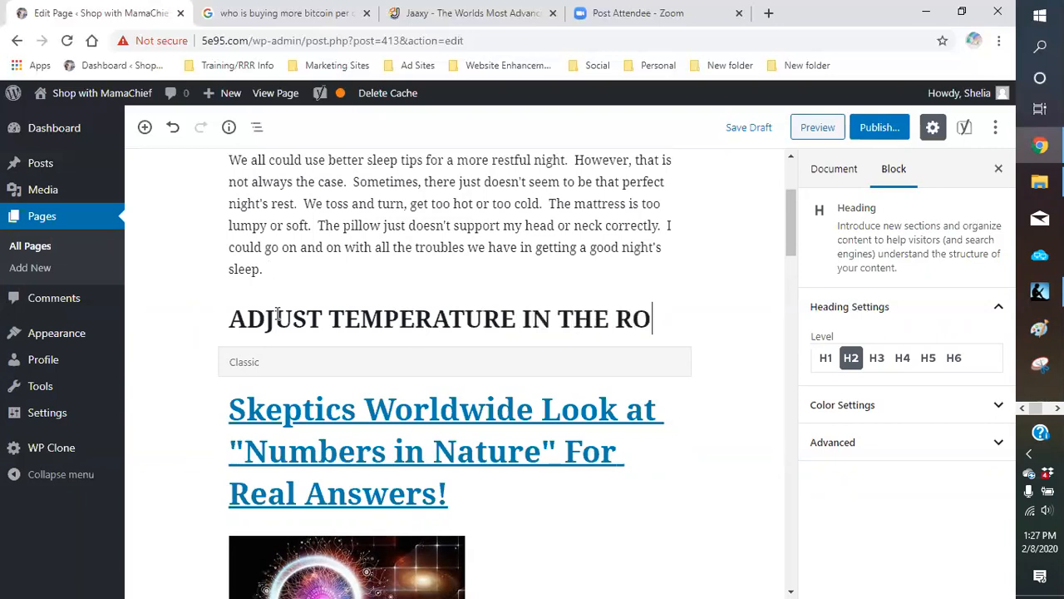
type("OM")
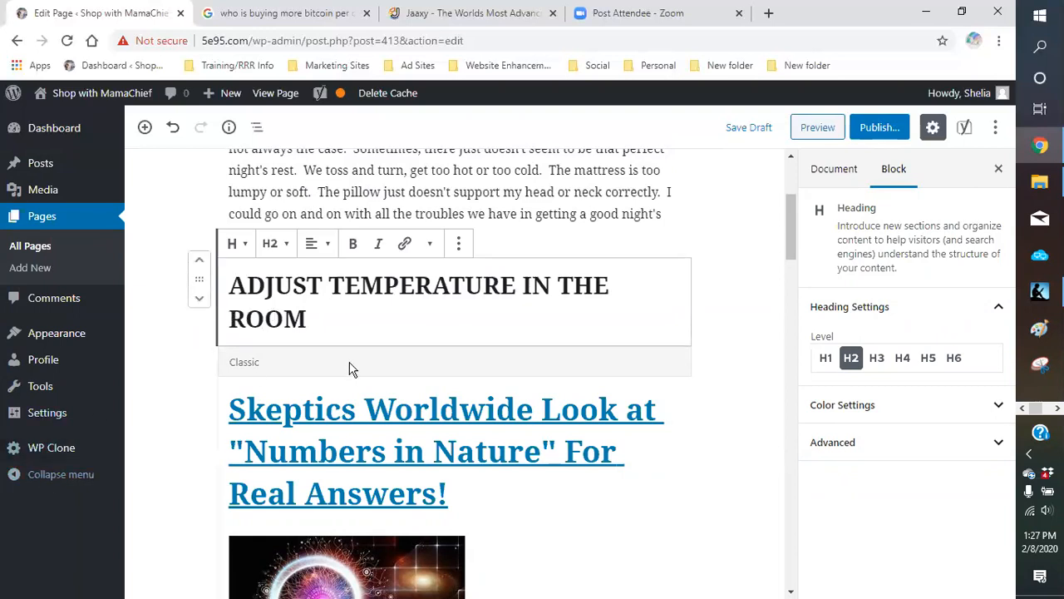
- Add an H2 heading reading "NEED A NEW MATTRESS OR MATTRESS PAD" below the room temperature heading
key("Return")
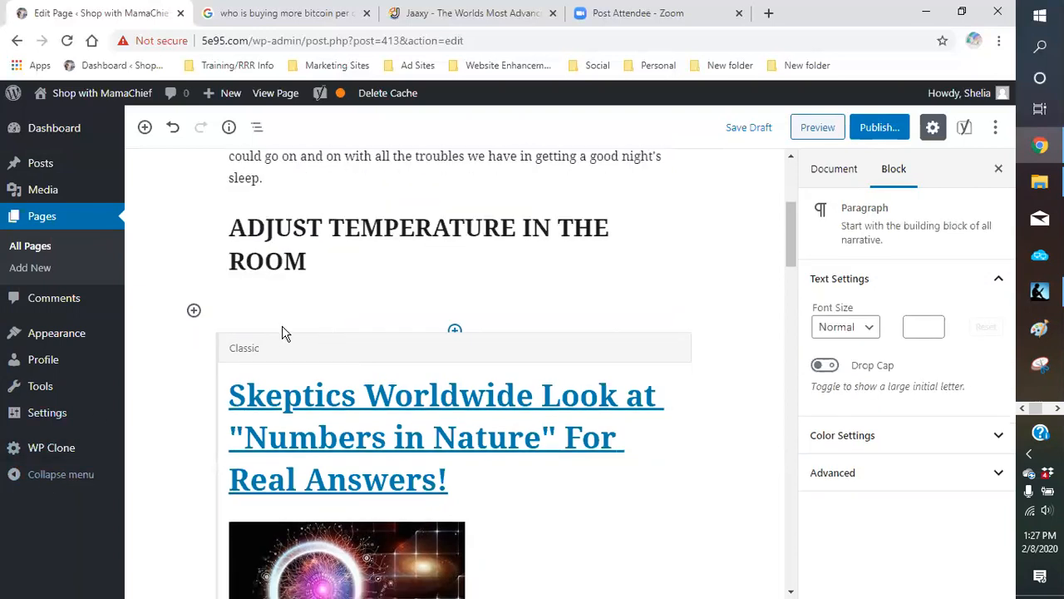
left_click(610, 309)
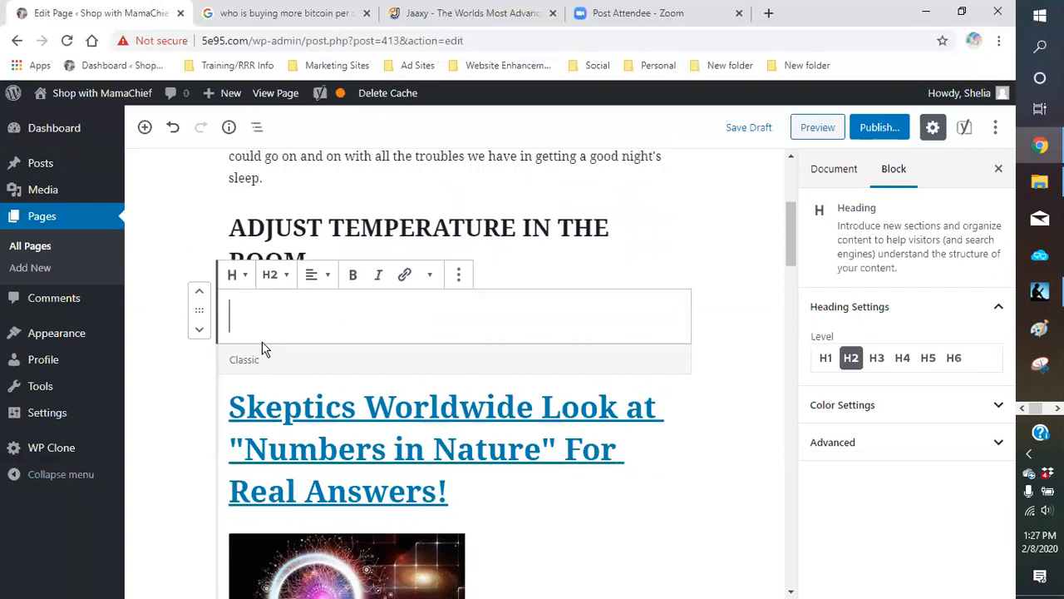
type("NEED")
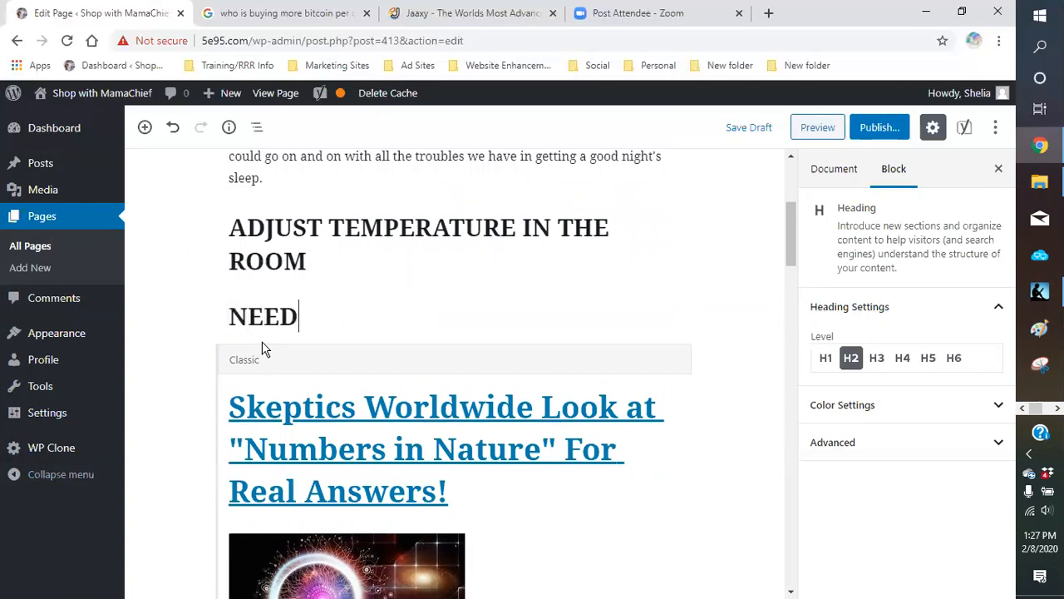
type(" A NEW MATTR")
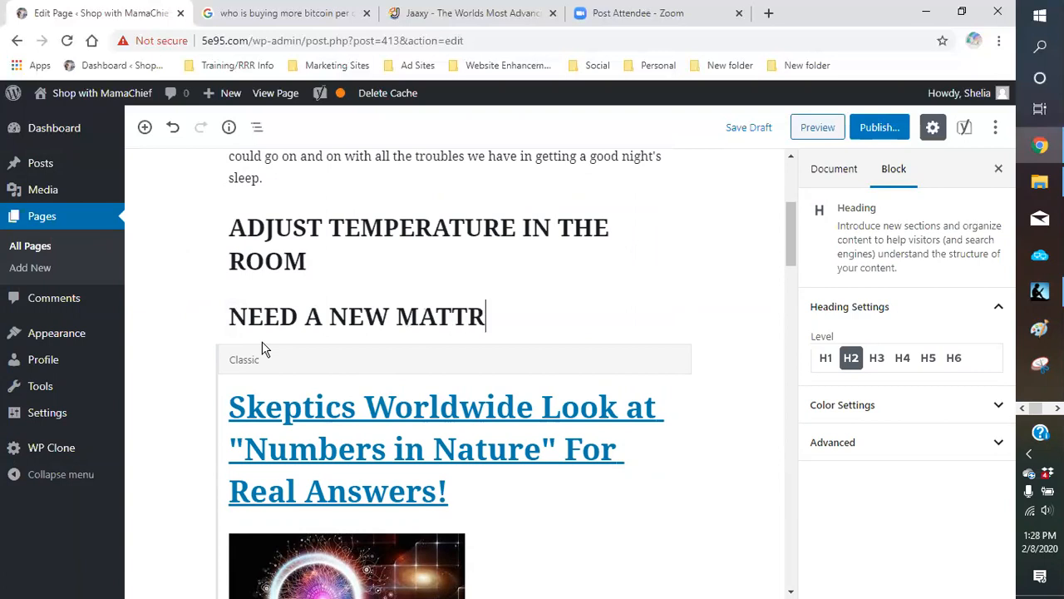
type("ESS OR MATTRESS PAD")
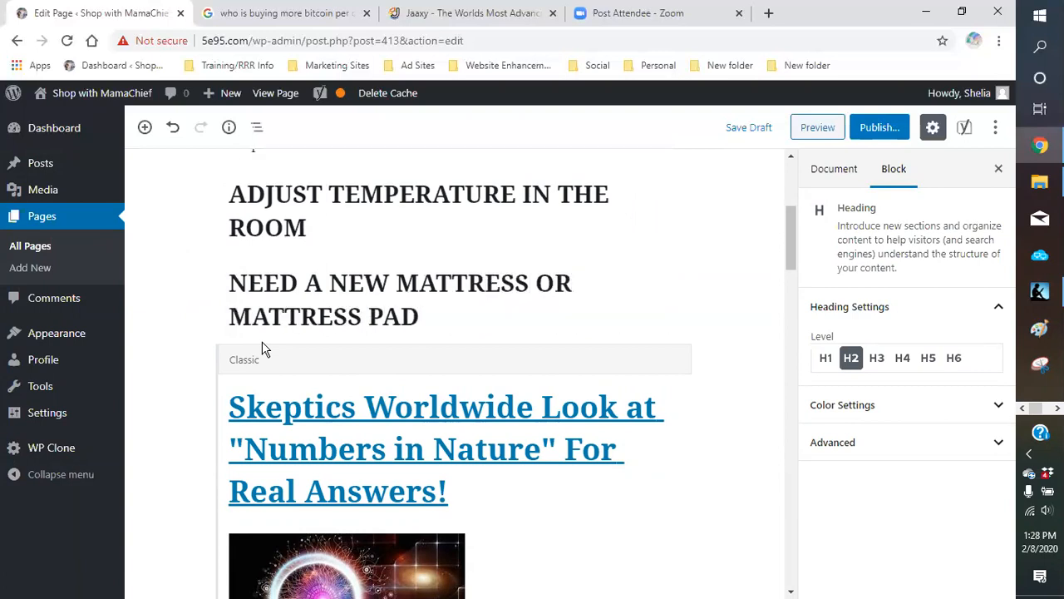
- Add an H2 heading reading "PILLOW TALK - BETTER SLEEP TIPS" below the mattress heading
key("Return")
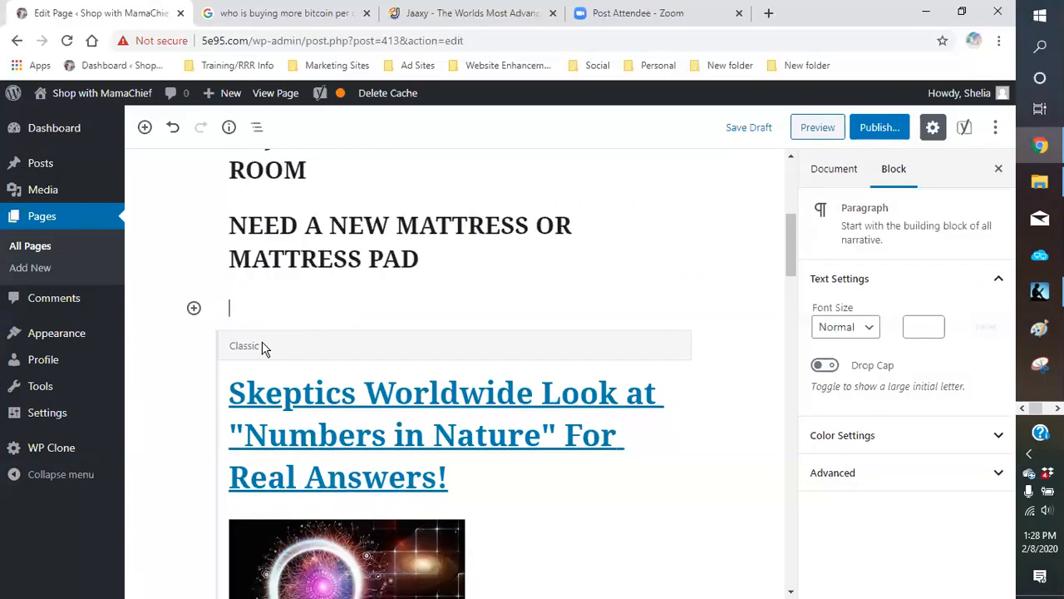
left_click(609, 309)
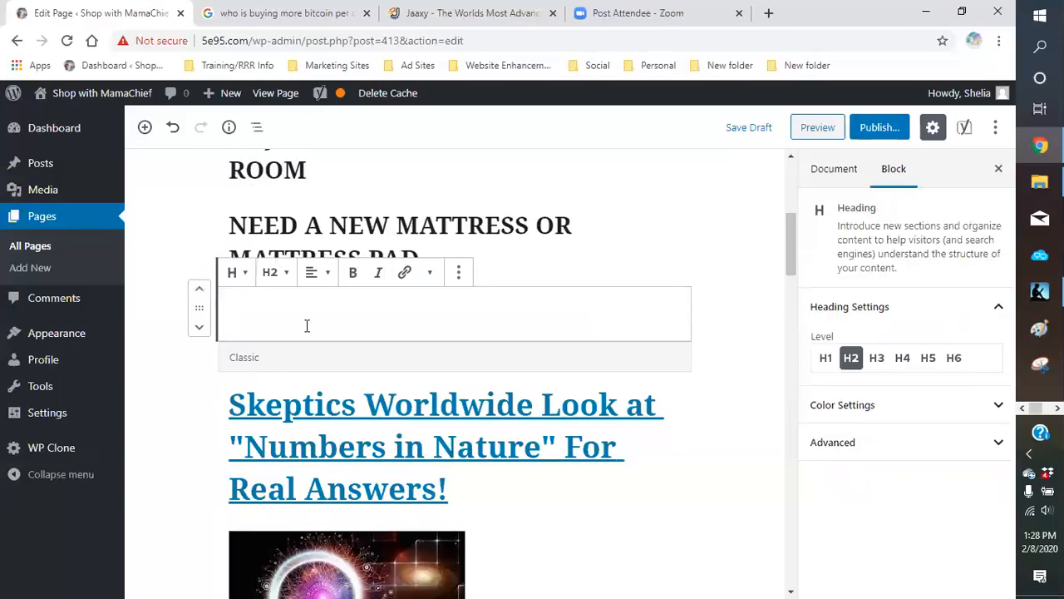
type("PILLOW TALK -")
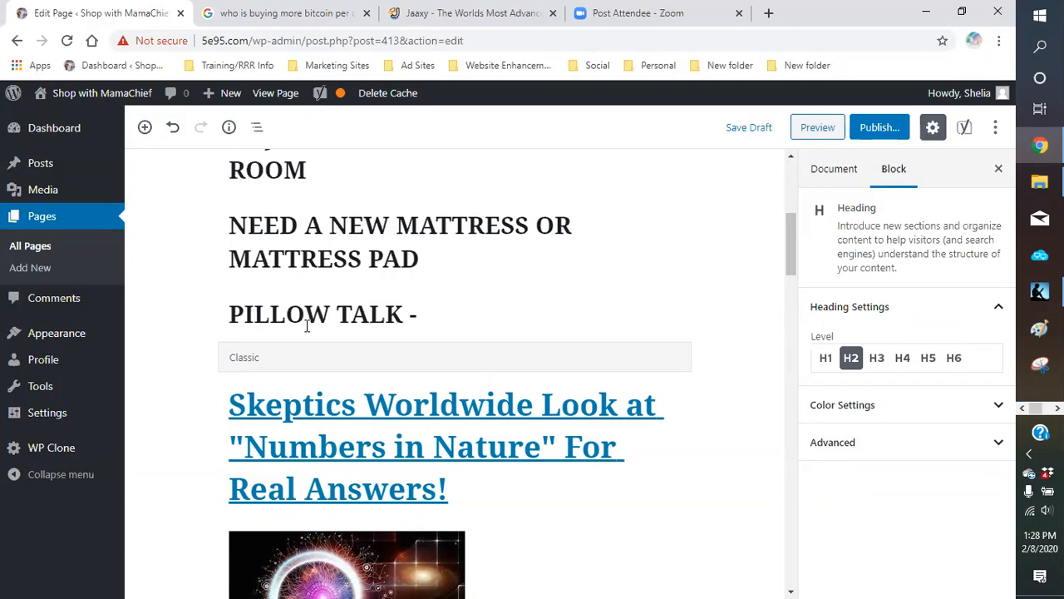
type("SIMPL")
key("BackSpace")
key("BackSpace")
key("BackSpace")
key("BackSpace")
key("BackSpace")
type("BETTER")
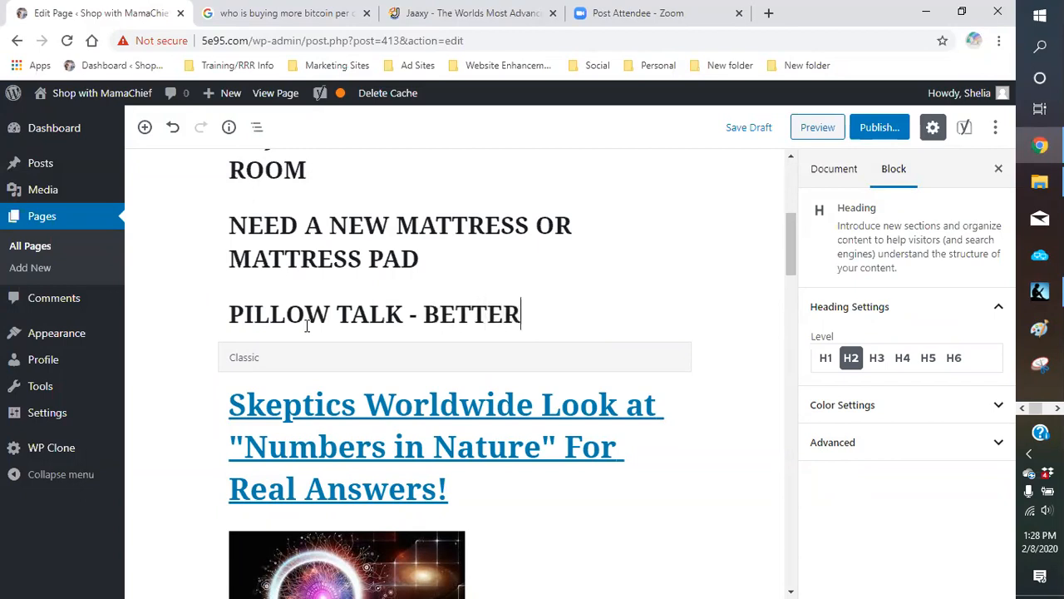
type(" SLEEP TIPS")
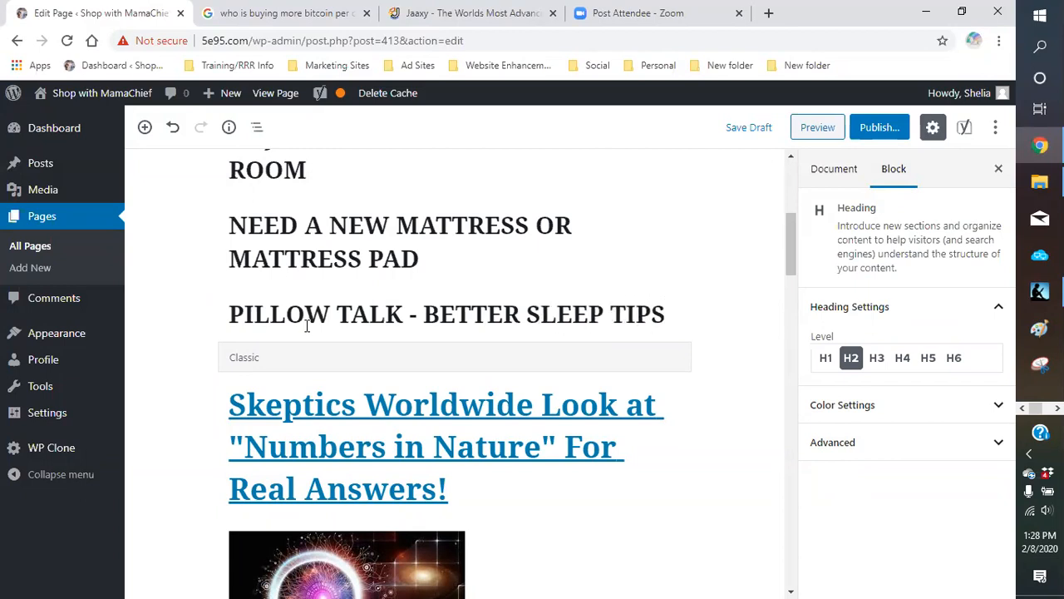
- Add an H2 heading reading "CLOTHES FOR THE OCCASION" between the pillow heading and the Classic block
key("Return")
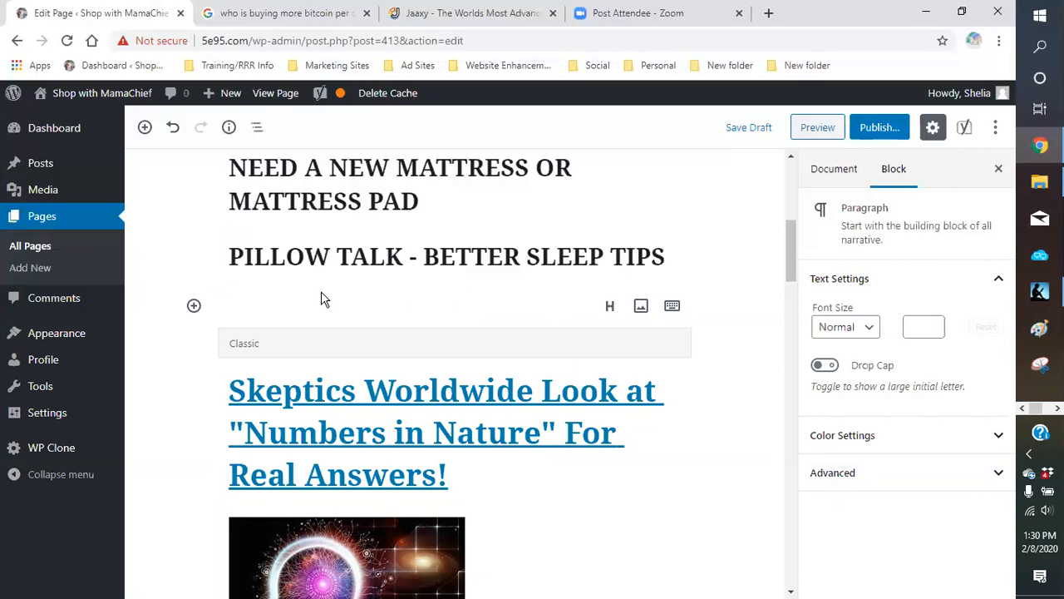
scroll(331, 267, "up", 1)
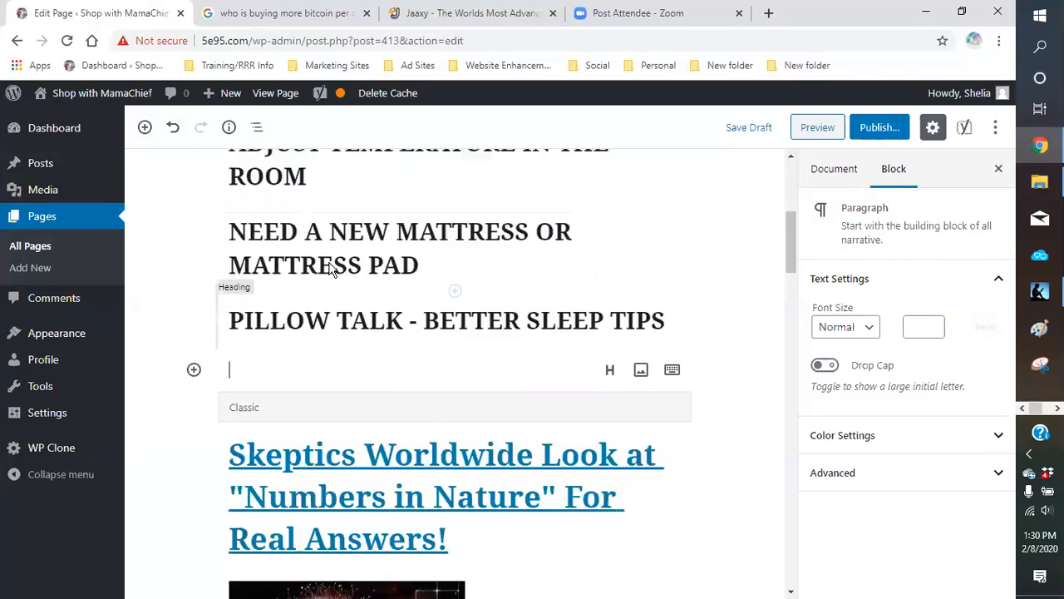
scroll(332, 267, "up", 1)
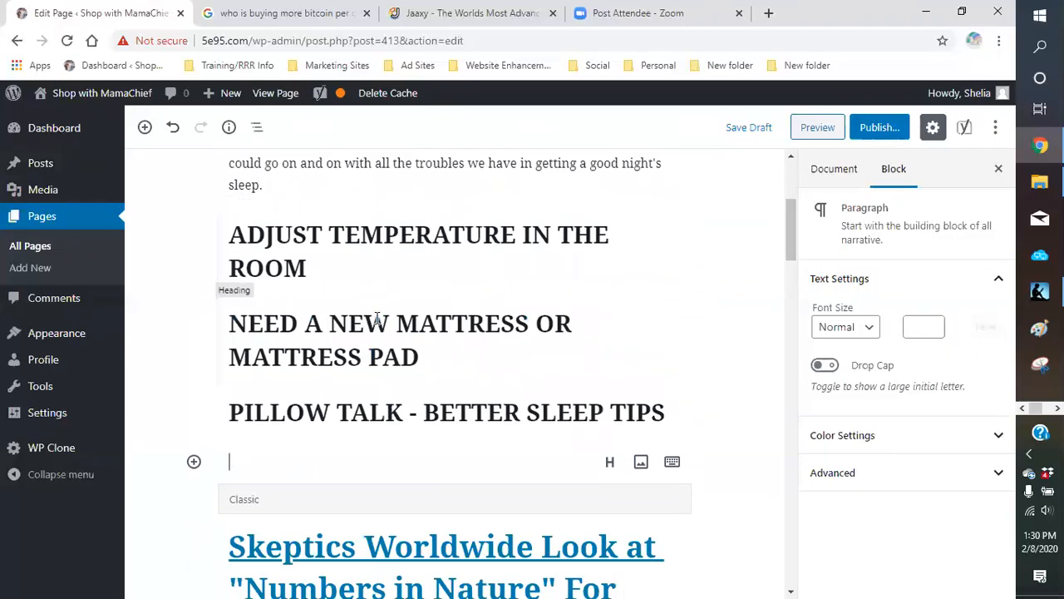
scroll(368, 316, "down", 1)
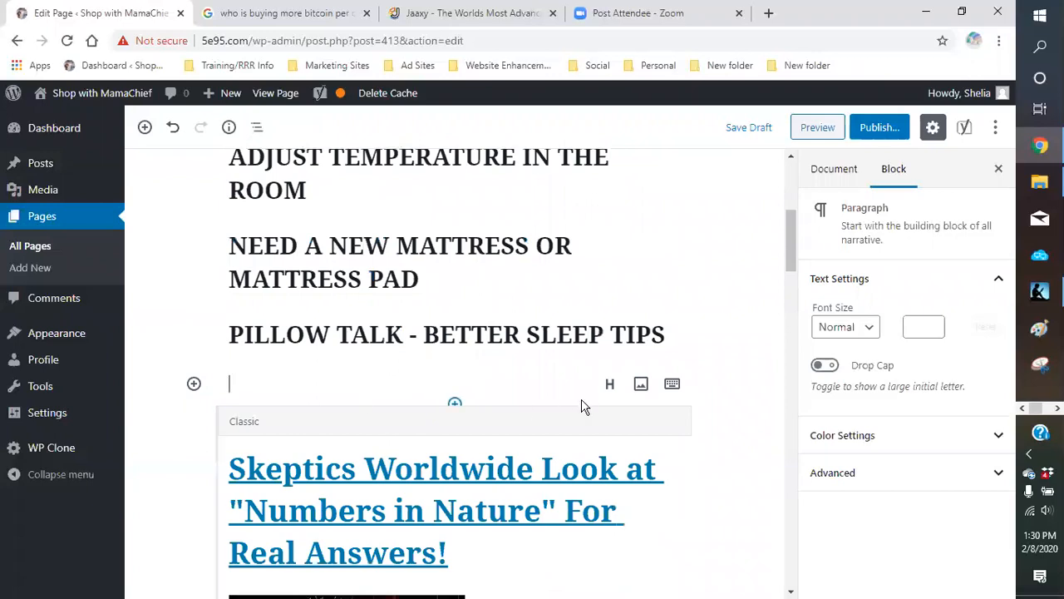
left_click(610, 384)
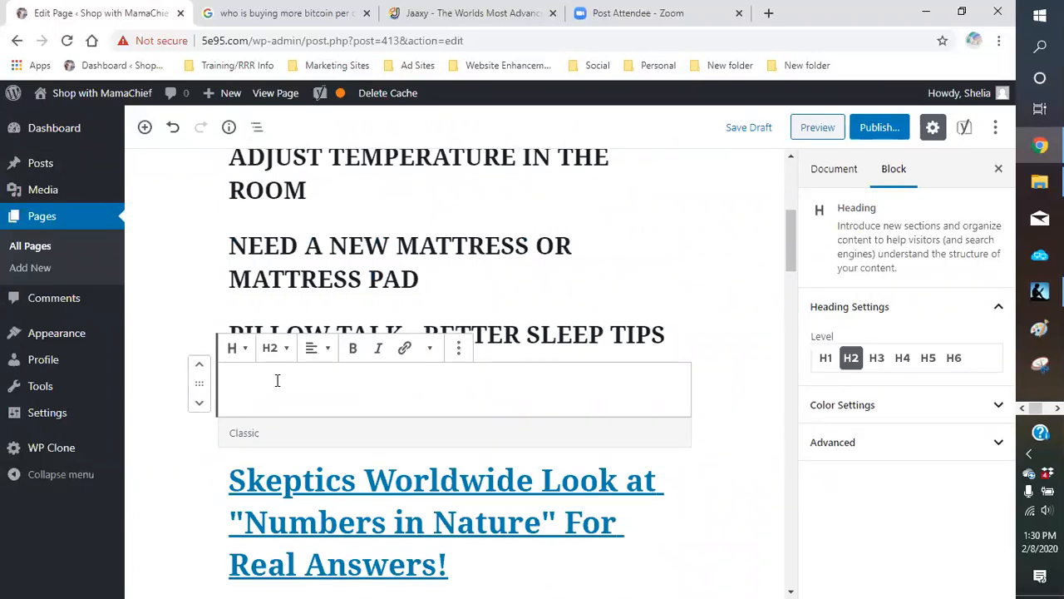
type("C")
key("BackSpace")
type("CL")
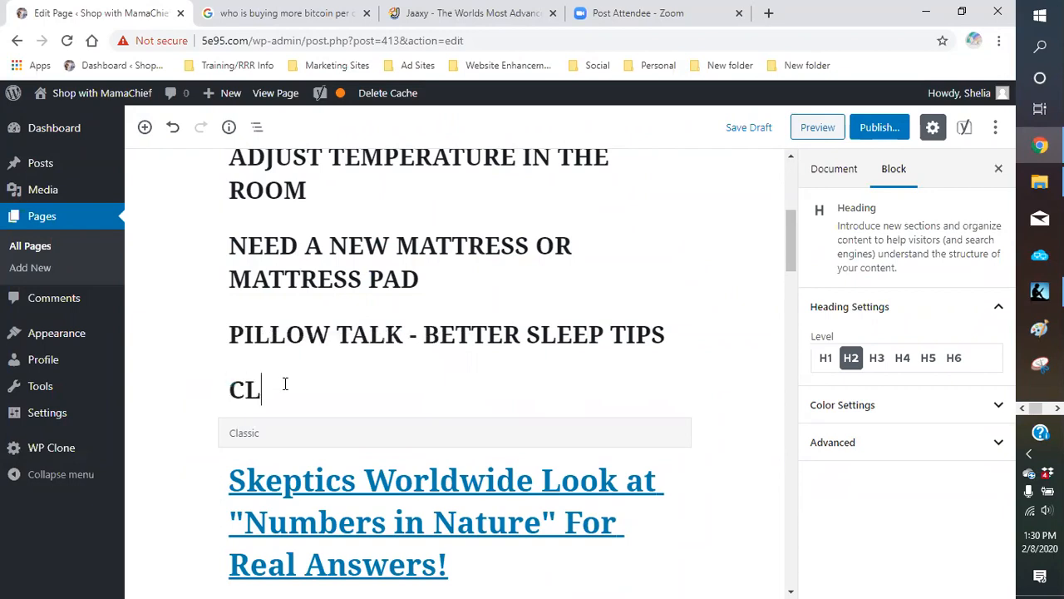
type("OTHES FO")
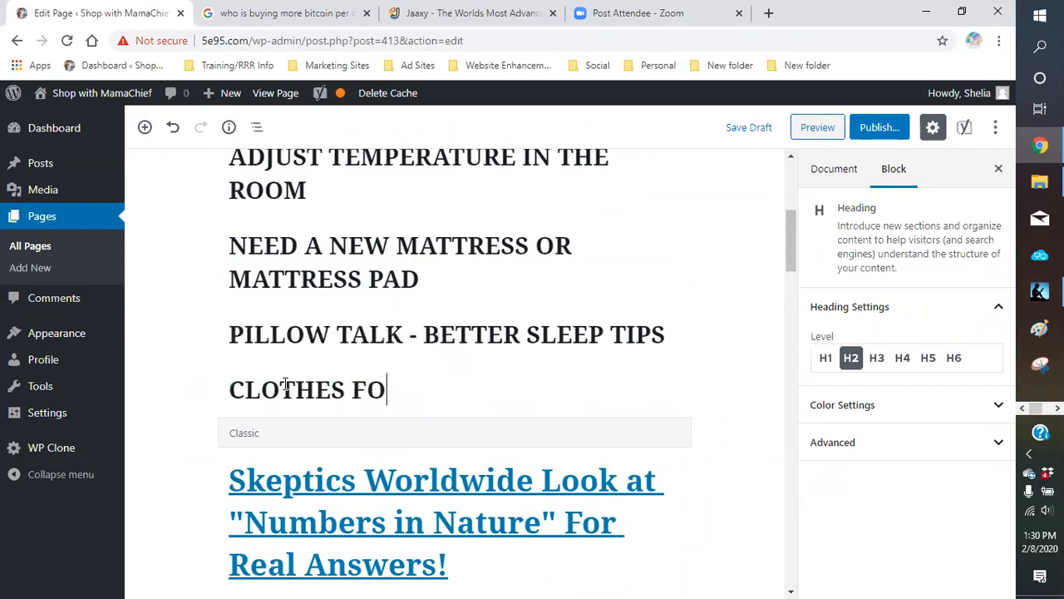
type("R THE OCCASION")
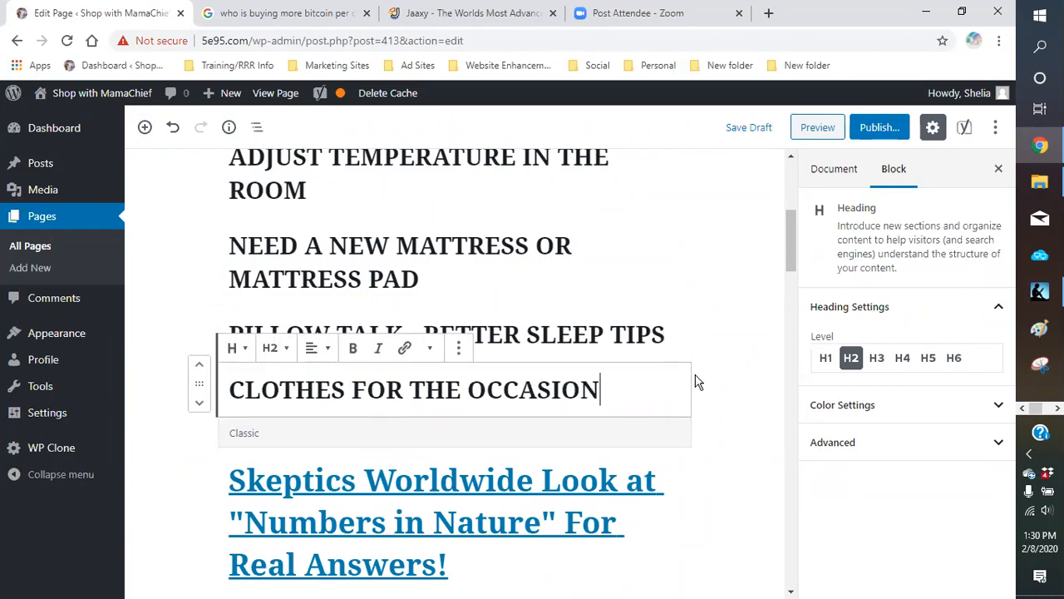
- Remove the Classic block holding the old numerology content below the new headings
scroll(695, 381, "down", 2)
scroll(696, 380, "down", 1)
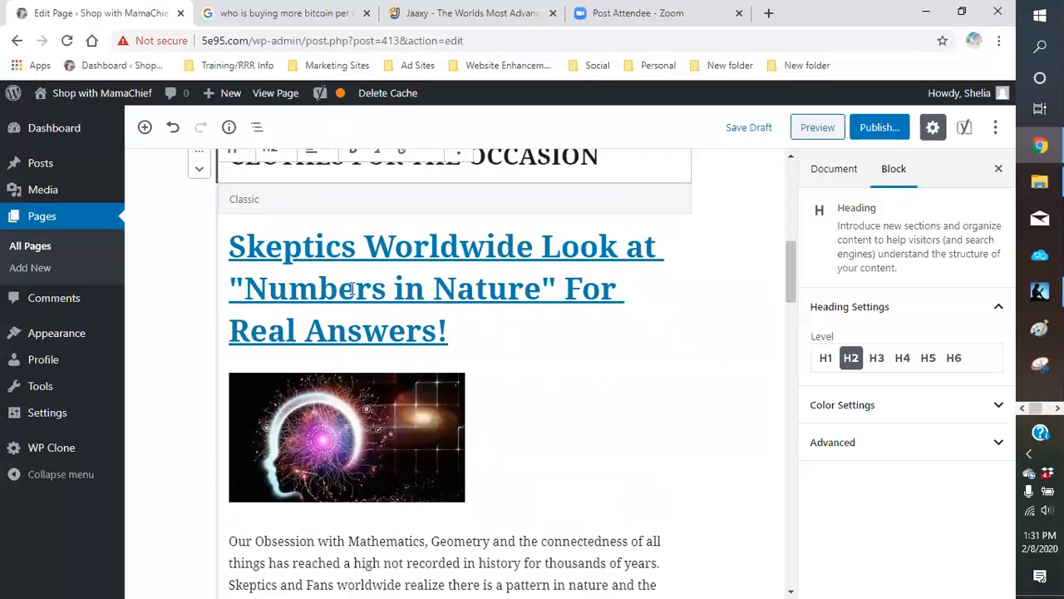
left_click(551, 311)
scroll(551, 312, "down", 5)
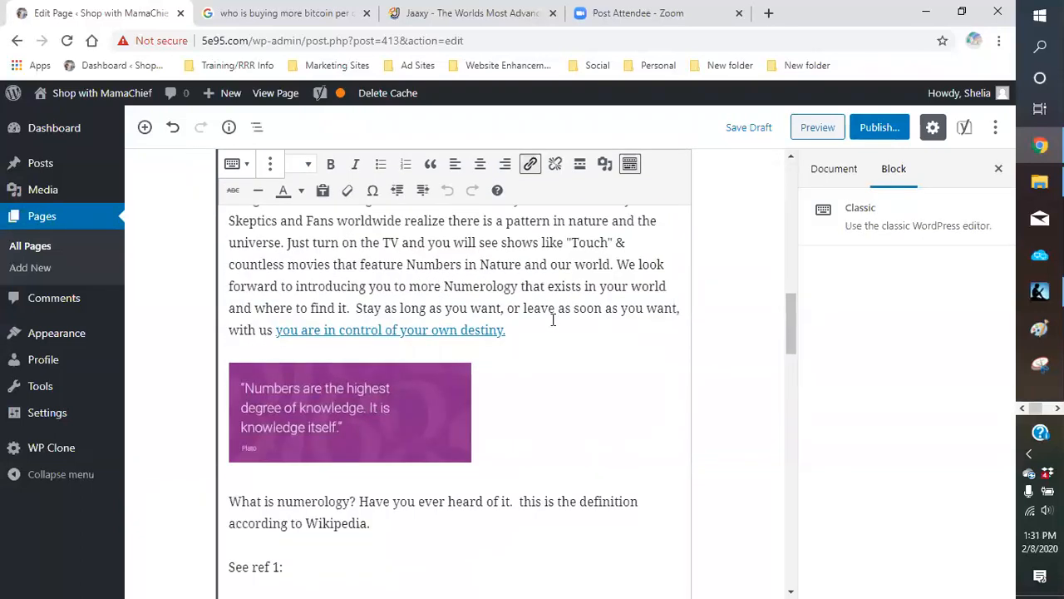
scroll(553, 320, "down", 4)
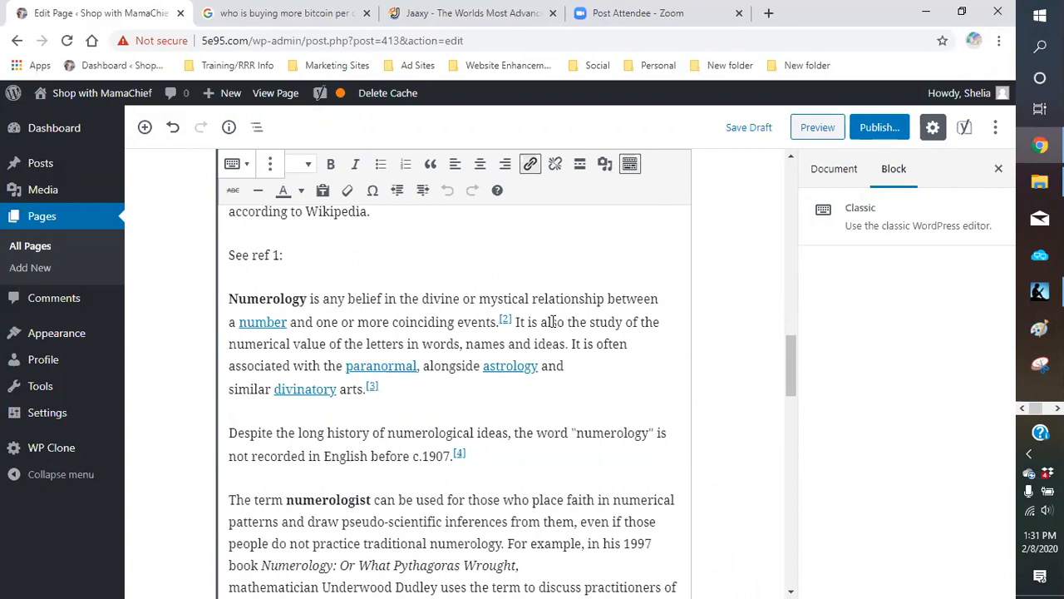
scroll(551, 339, "down", 2)
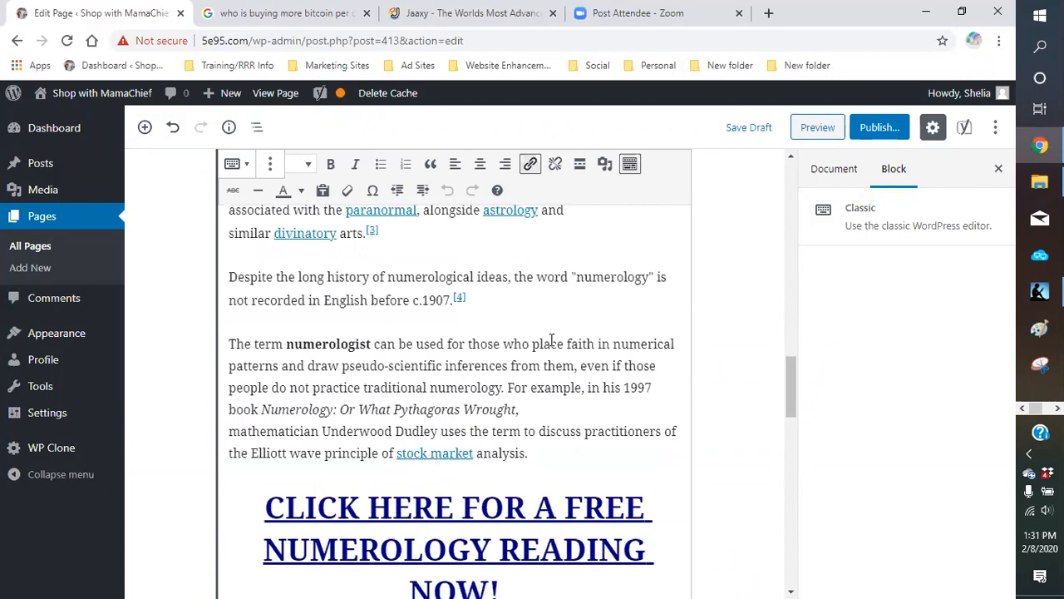
scroll(551, 338, "down", 5)
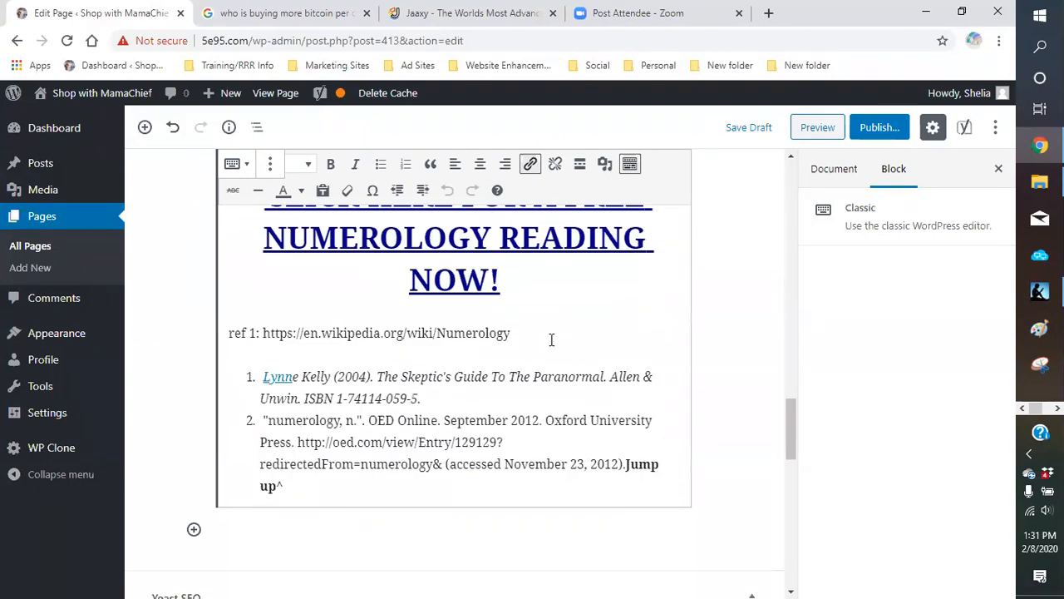
scroll(551, 338, "up", 15)
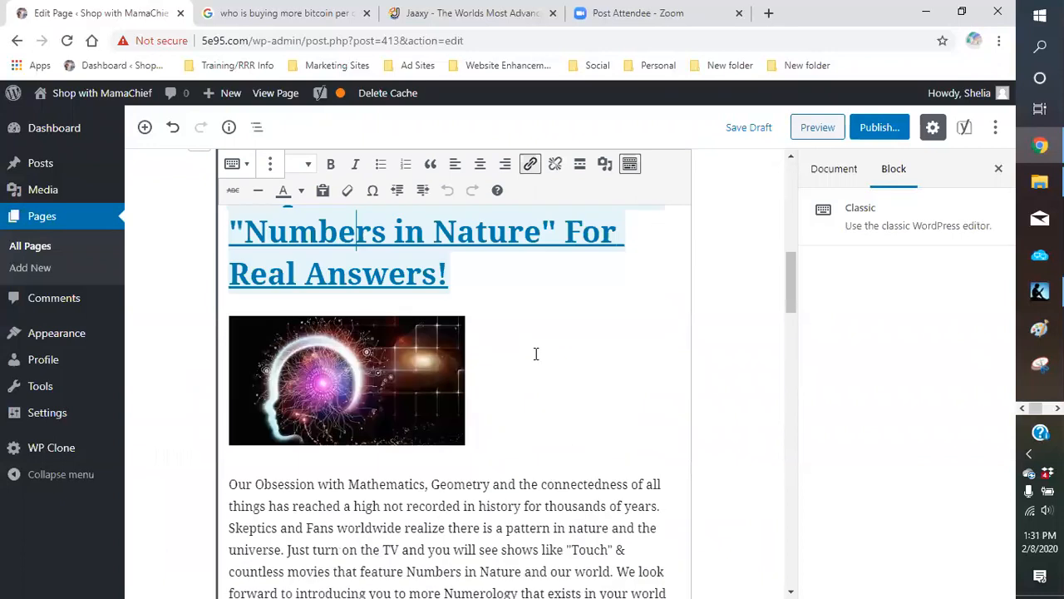
left_click(270, 171)
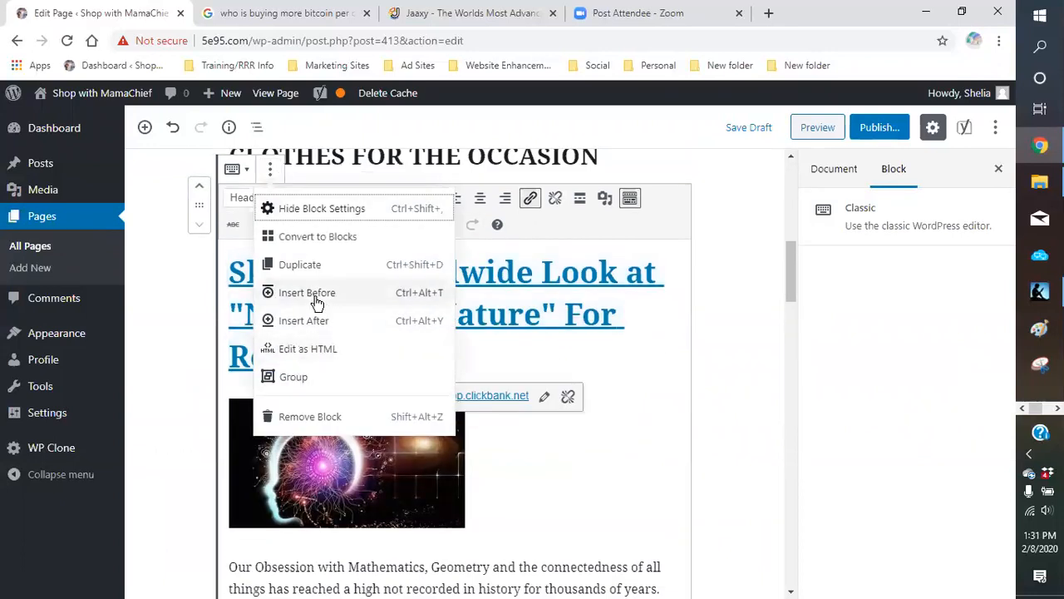
left_click(321, 418)
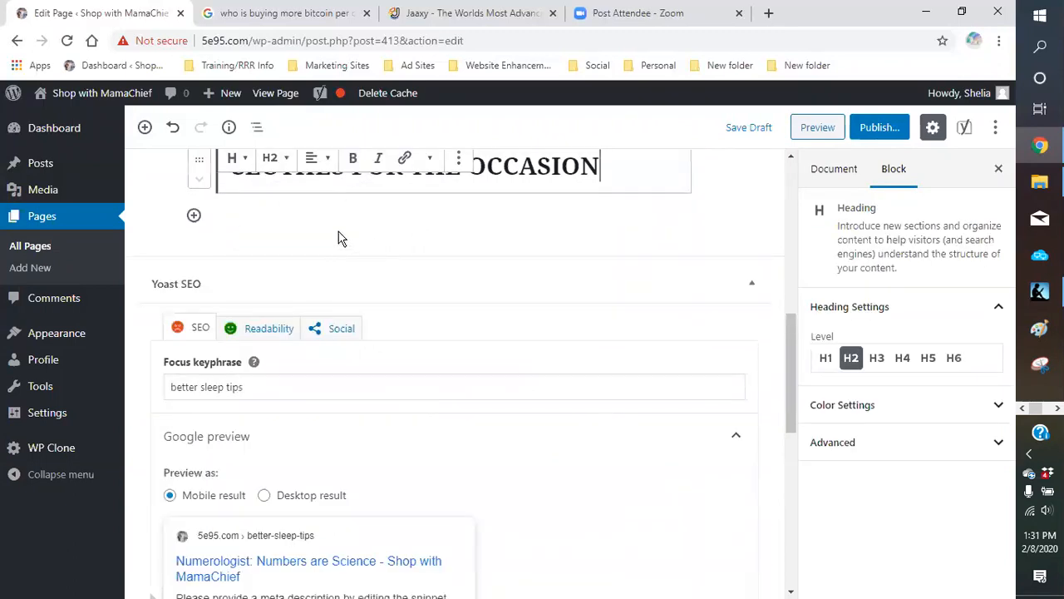
left_click(418, 252)
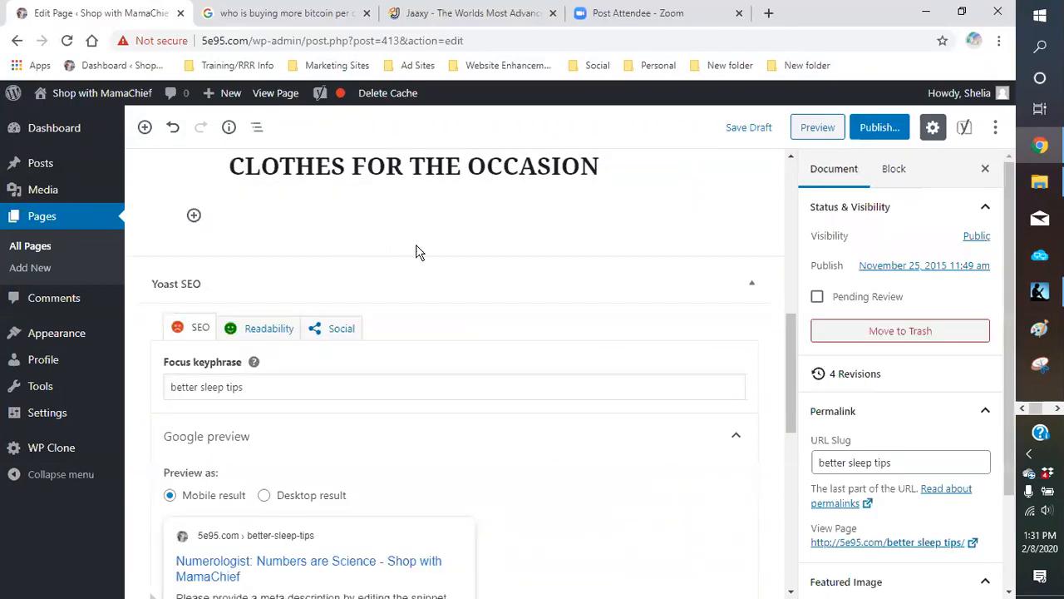
- Review the page's Yoast readability analysis, including its problems and good results
left_click(269, 337)
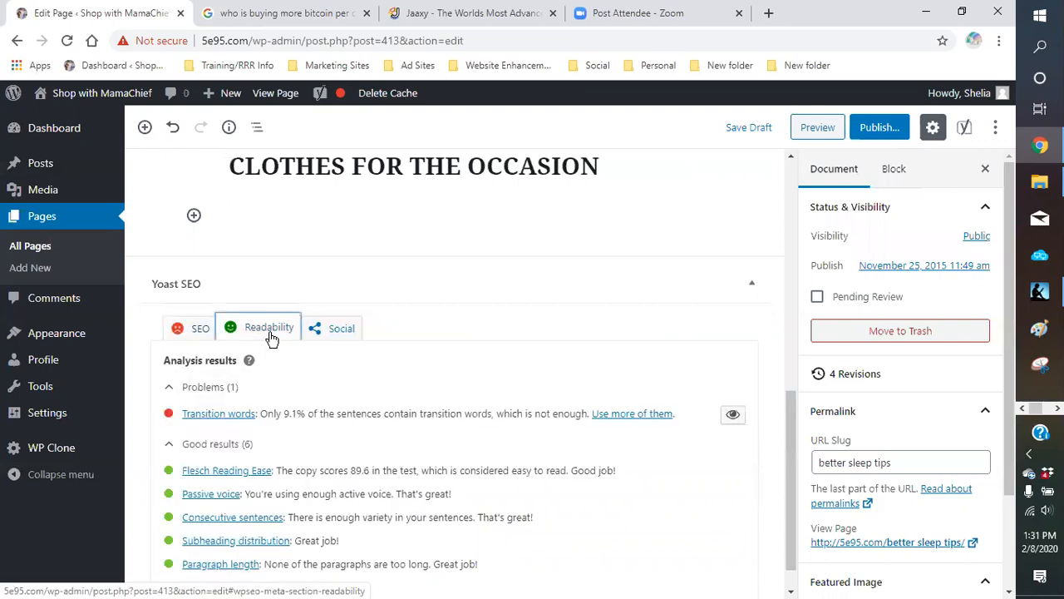
scroll(557, 357, "down", 1)
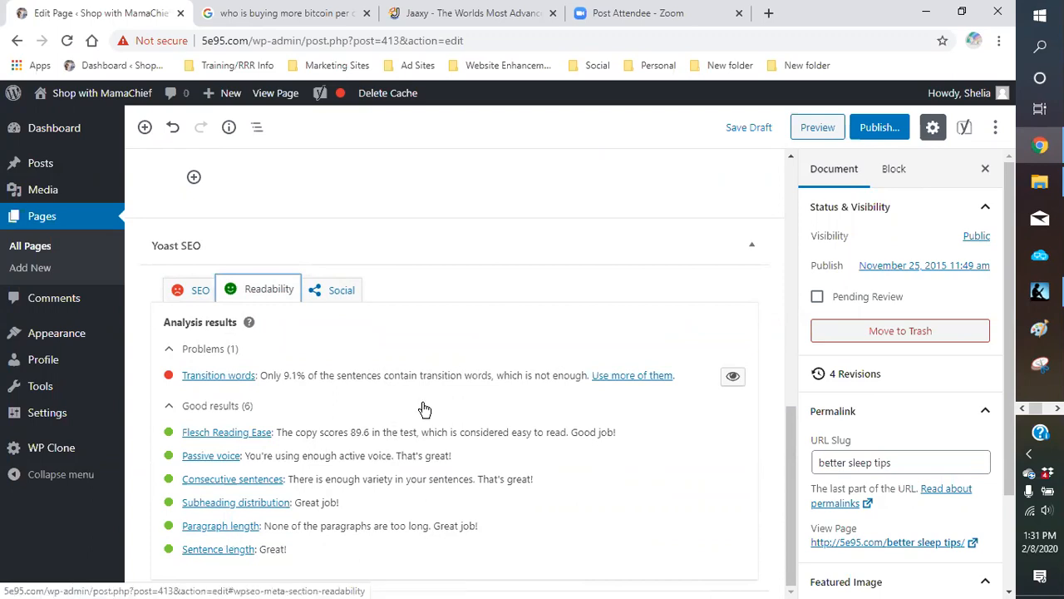
scroll(424, 409, "up", 2)
scroll(424, 408, "up", 1)
- Expand the Yoast SEO analysis for the focus keyphrase and examine its problems and good results
left_click(185, 453)
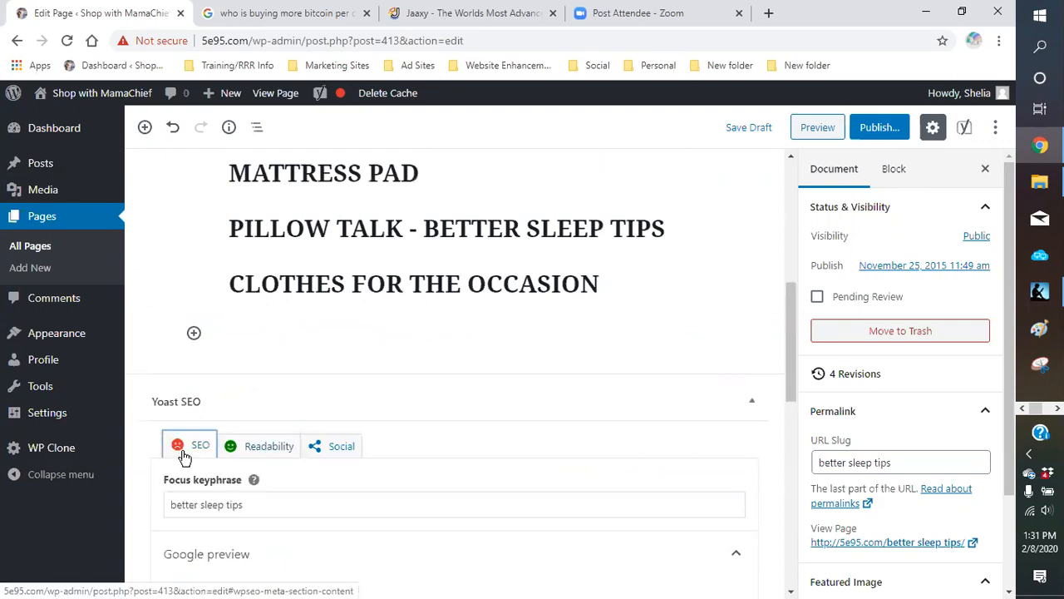
scroll(551, 465, "down", 1)
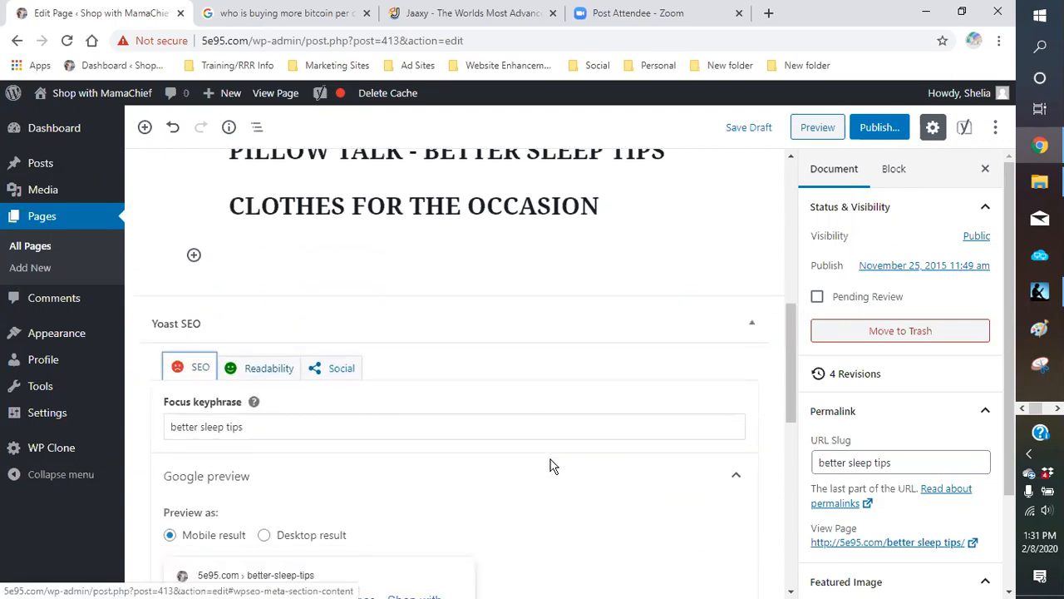
scroll(551, 466, "down", 2)
scroll(489, 421, "down", 5)
scroll(472, 435, "up", 1)
scroll(444, 373, "down", 4)
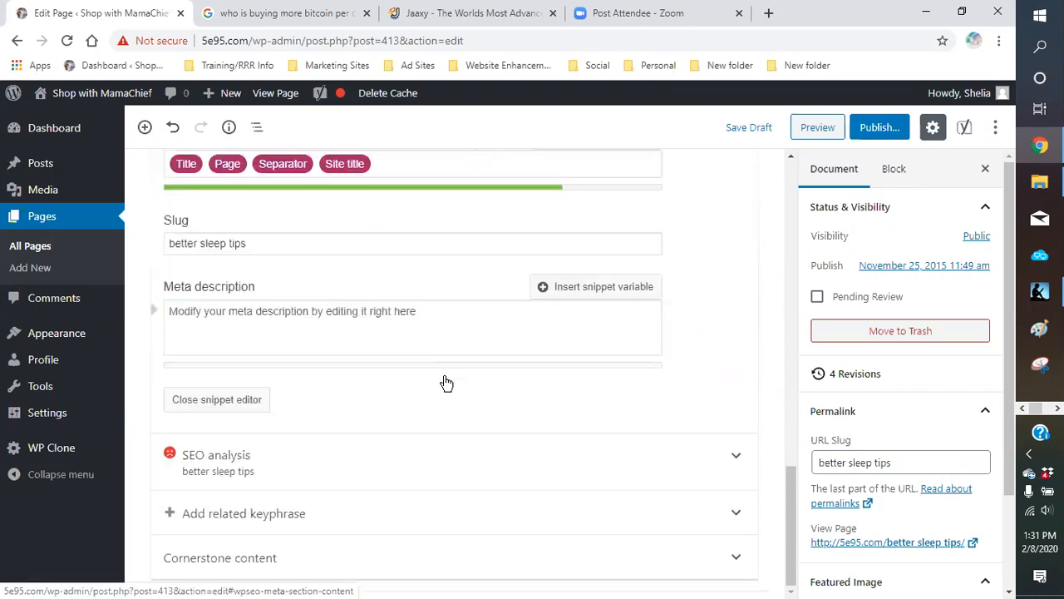
left_click(427, 463)
scroll(452, 437, "down", 3)
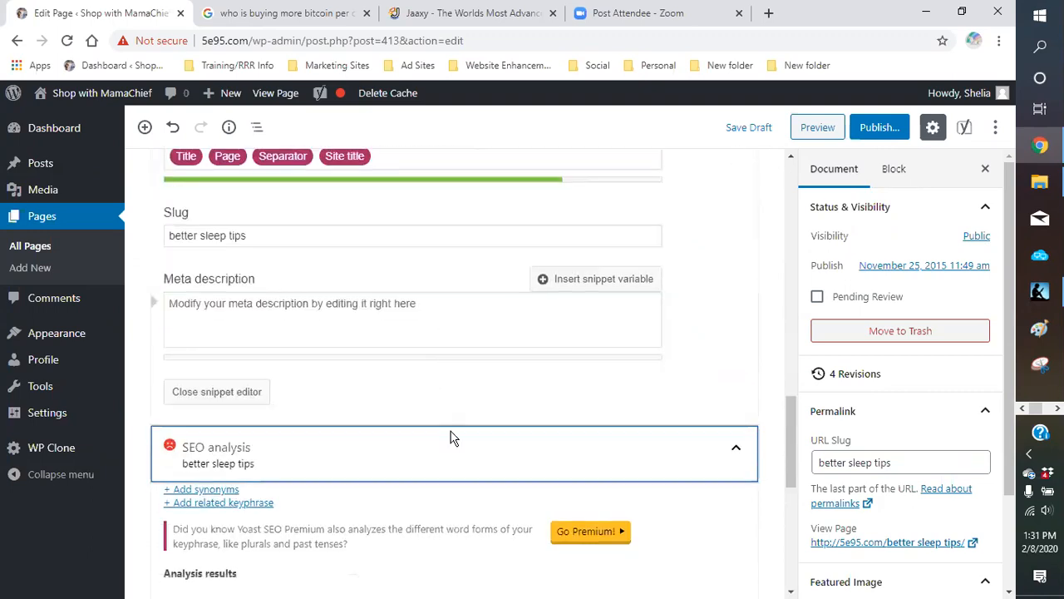
scroll(451, 437, "down", 2)
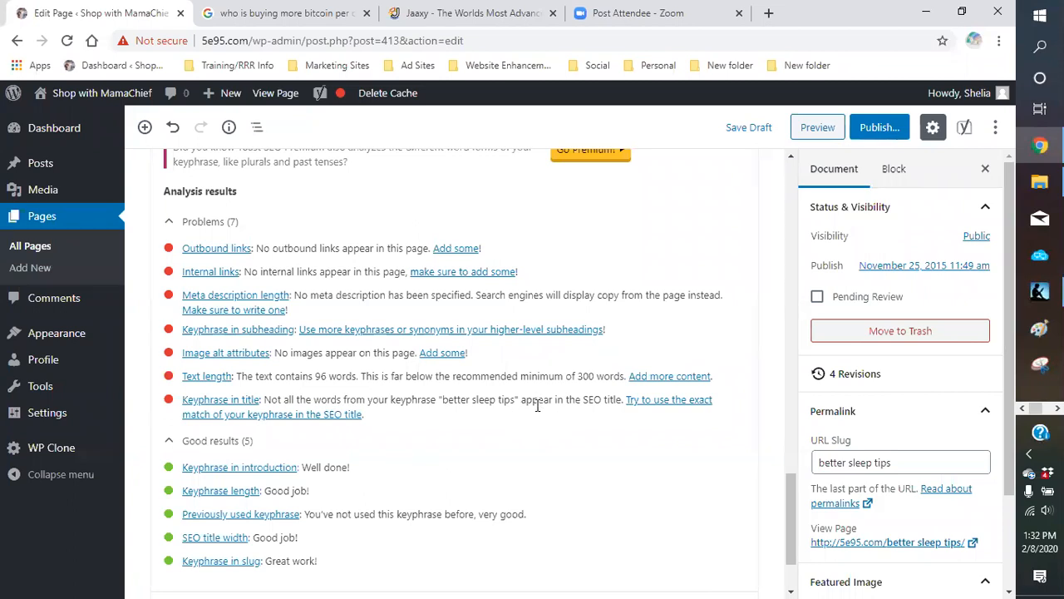
scroll(537, 405, "up", 10)
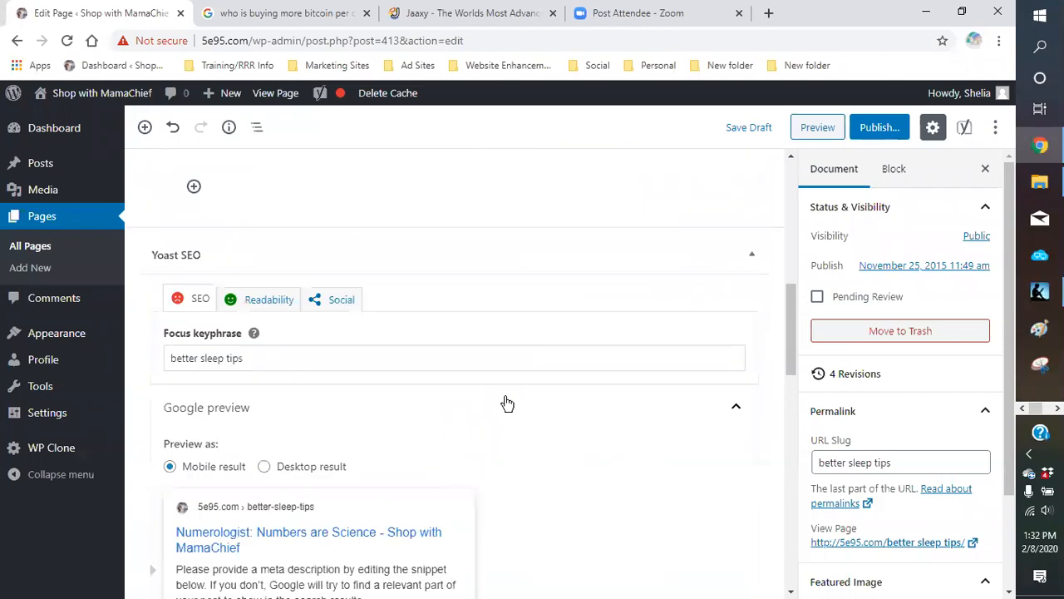
- Clear the old page title "Numerologist: Numbers are Science"
scroll(499, 382, "up", 10)
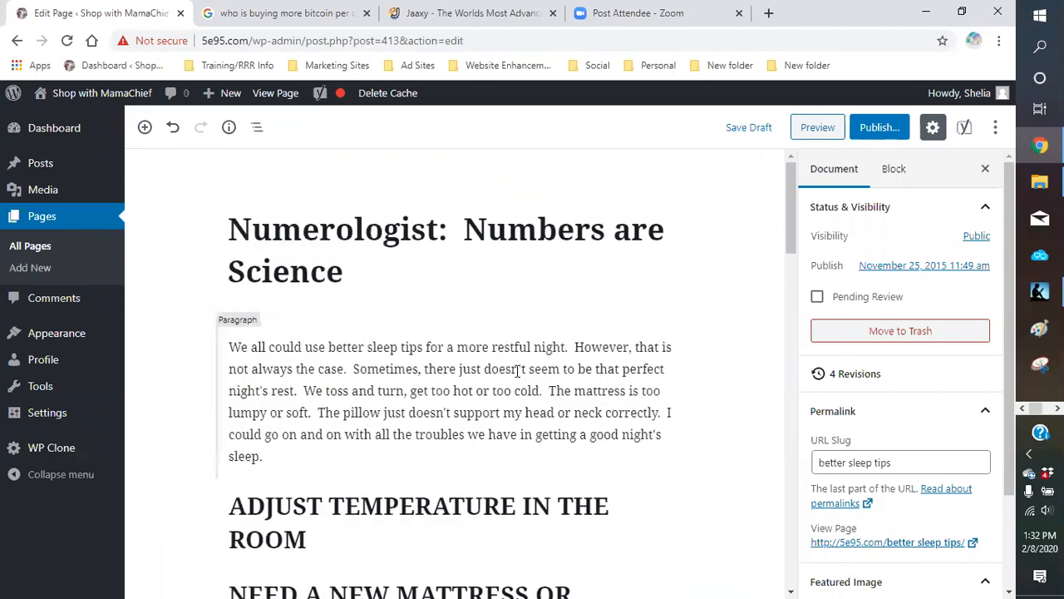
left_click(351, 252)
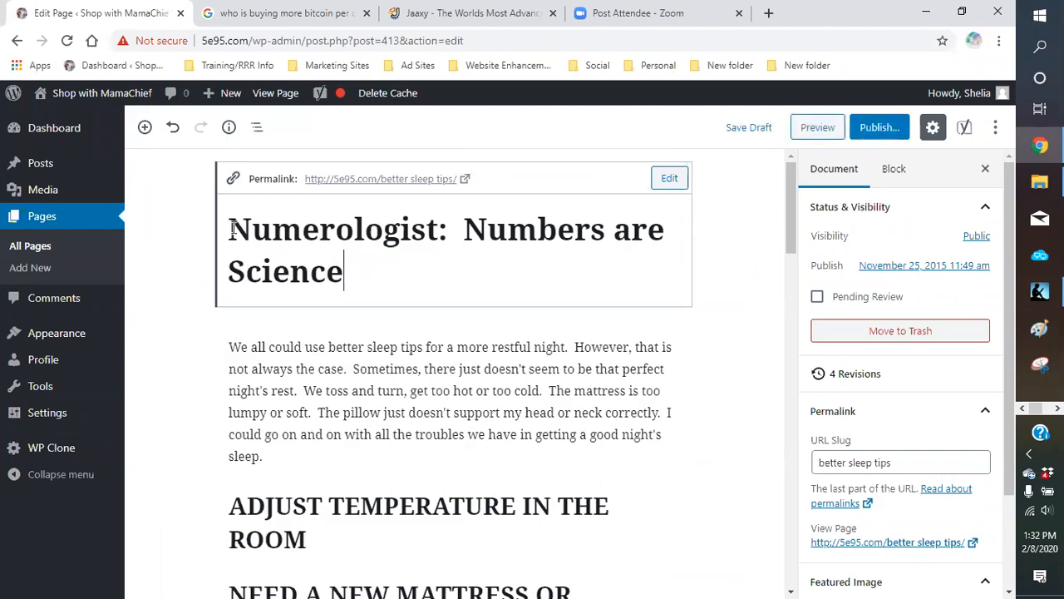
left_click_drag(233, 226, 451, 283)
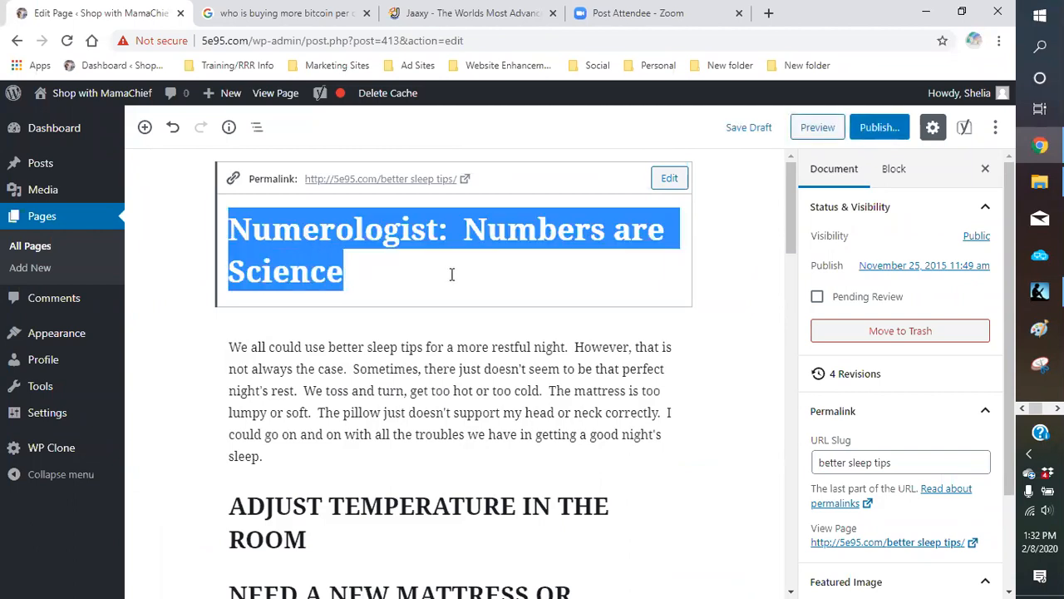
type("BETTER")
key("BackSpace")
key("BackSpace")
key("BackSpace")
key("BackSpace")
key("BackSpace")
key("BackSpace")
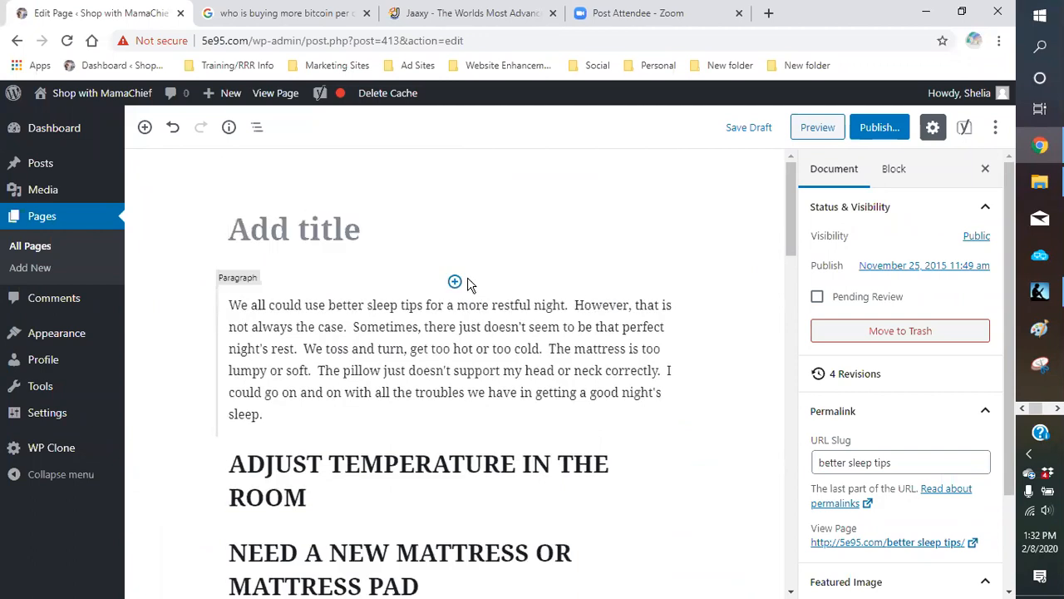
type("WAY")
key("BackSpace")
key("BackSpace")
key("BackSpace")
type("GET")
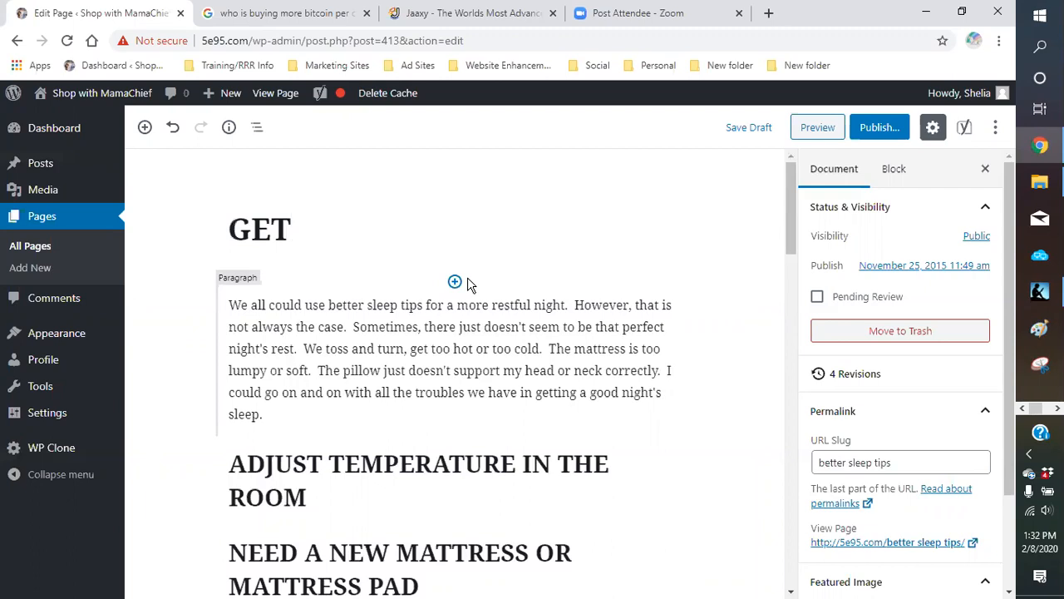
key("BackSpace")
key("BackSpace")
key("BackSpace")
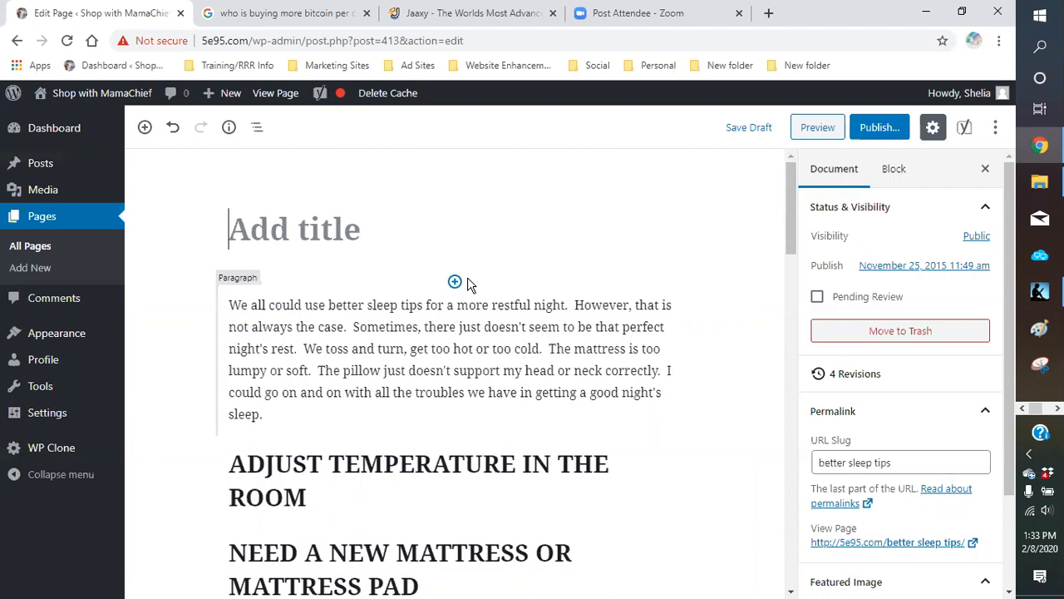
type("RESTFUL")
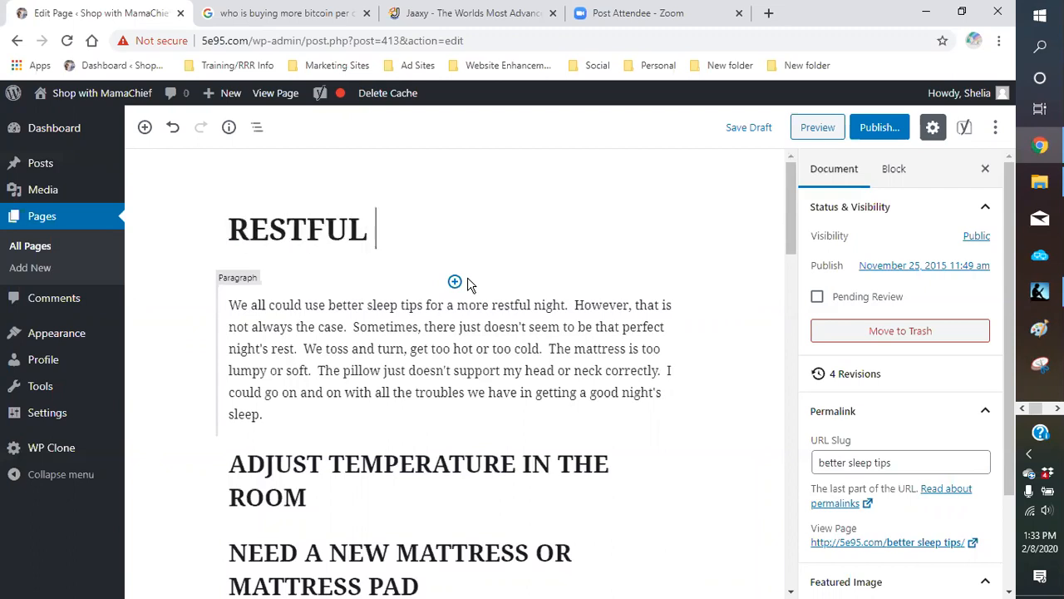
key("BackSpace")
key("BackSpace")
key("BackSpace")
key("BackSpace")
key("BackSpace")
key("BackSpace")
key("BackSpace")
key("BackSpace")
type("GET A ")
type("B")
key("BackSpace")
type("RE")
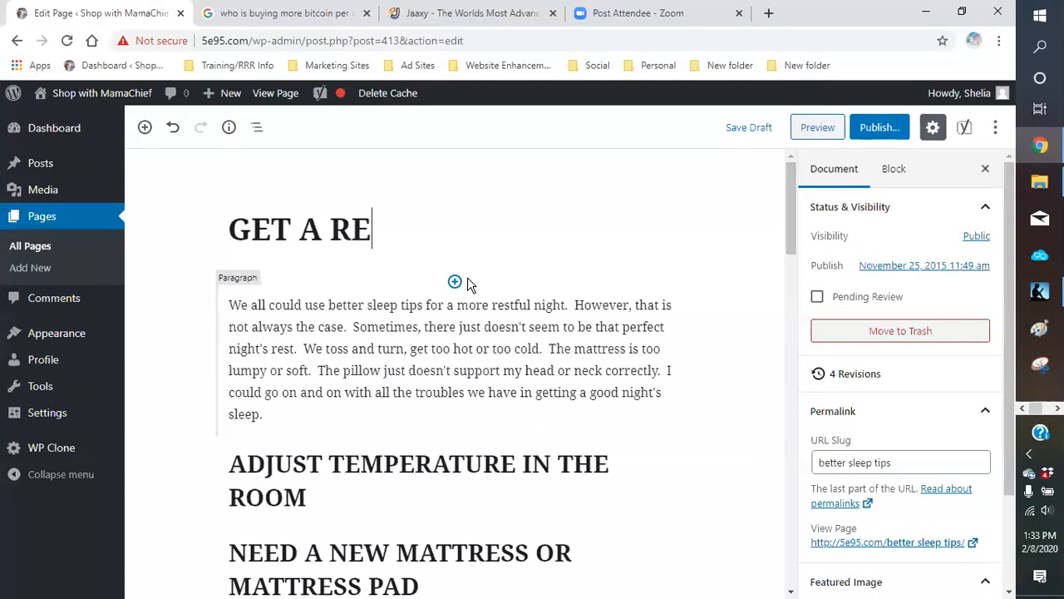
type("ST")
key("BackSpace")
key("BackSpace")
key("BackSpace")
key("BackSpace")
key("BackSpace")
key("BackSpace")
key("BackSpace")
key("BackSpace")
key("BackSpace")
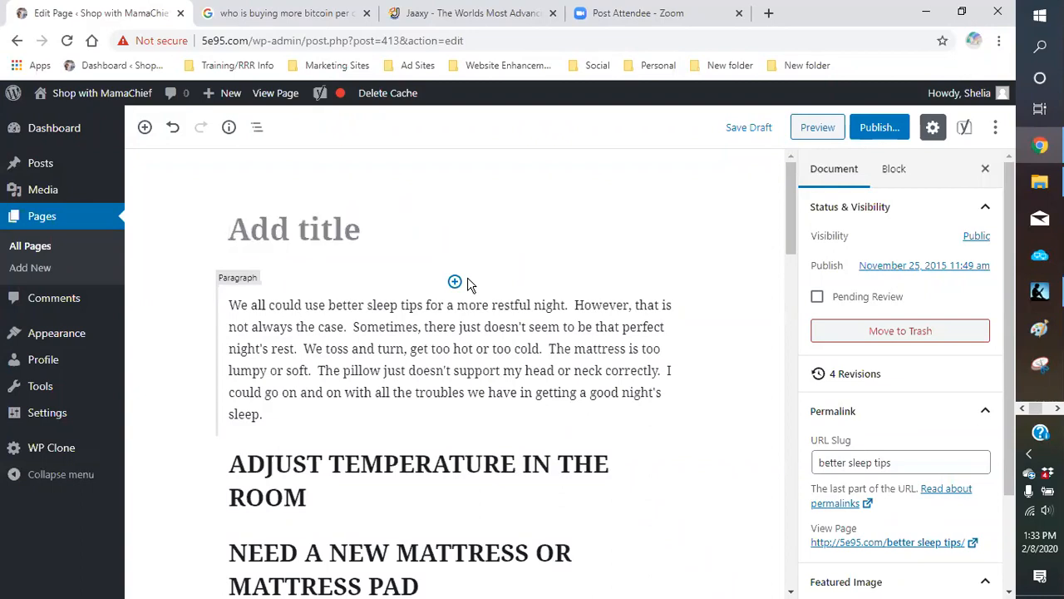
- Title the page "BETTER SLEEP TIPS FOR A RESTFUL NIGHT" and save the draft
type("BETTER STL")
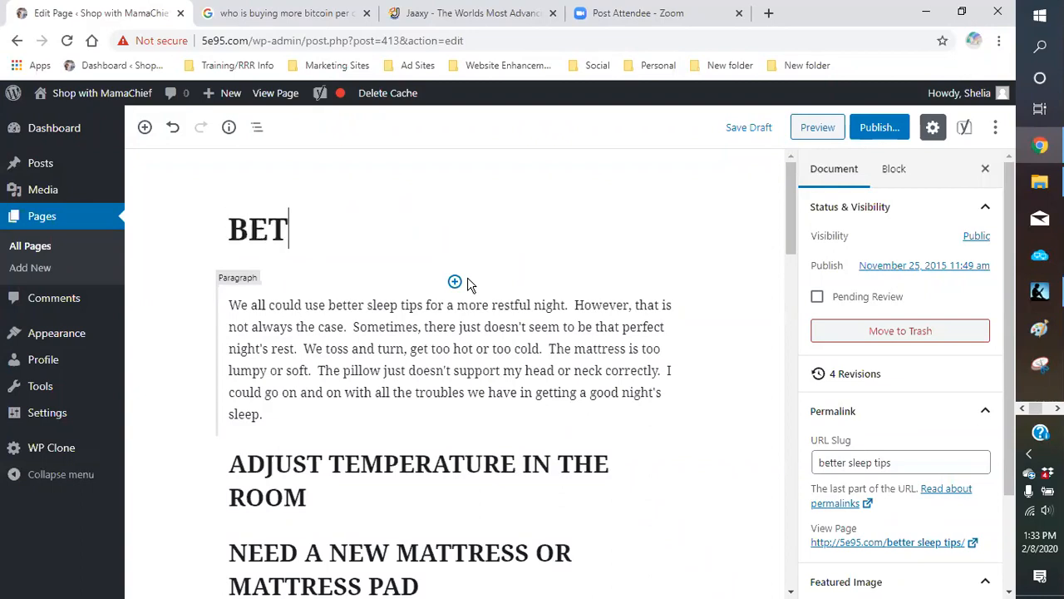
key("BackSpace")
key("BackSpace")
type("LEE")
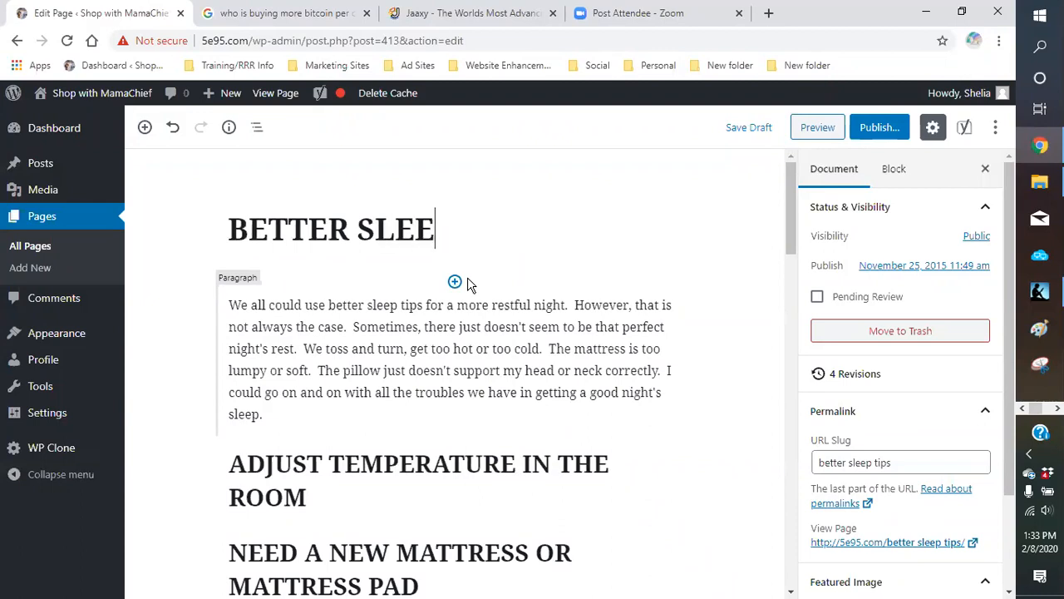
type("P TIPS FOR ")
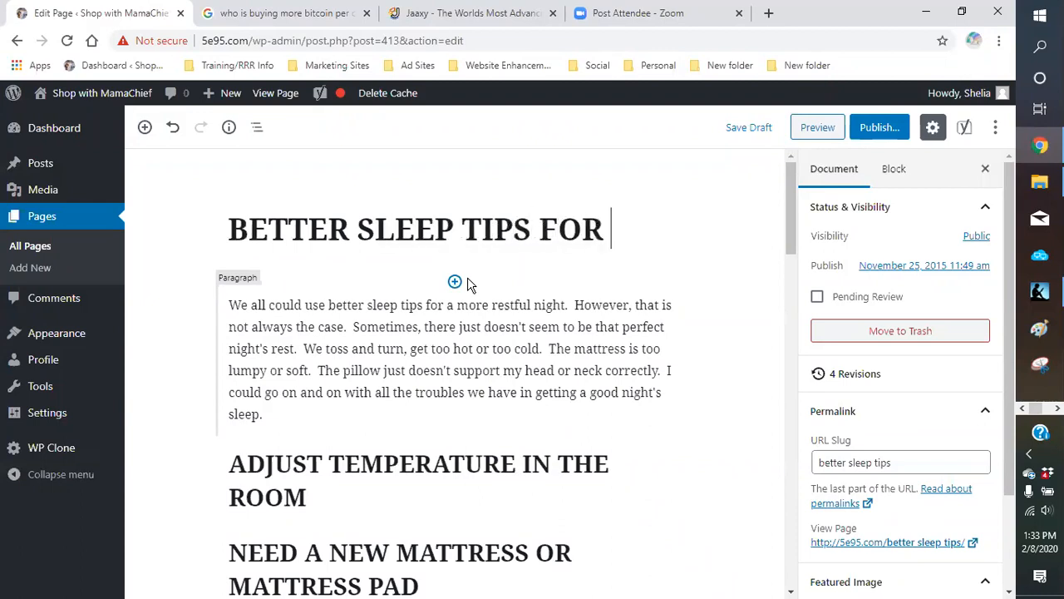
type("A RESTFUL NIGHT")
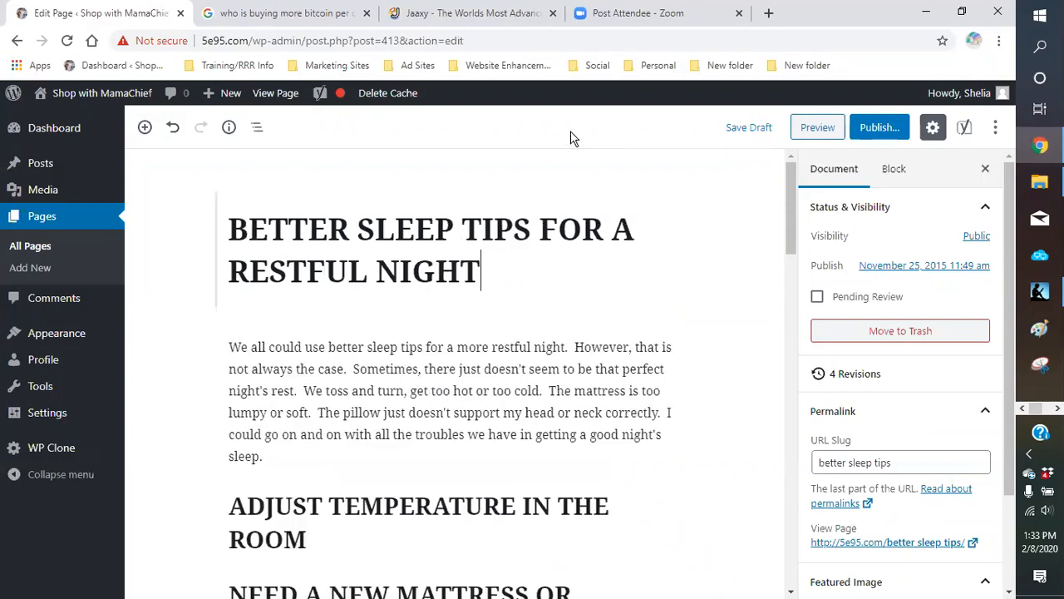
left_click(736, 130)
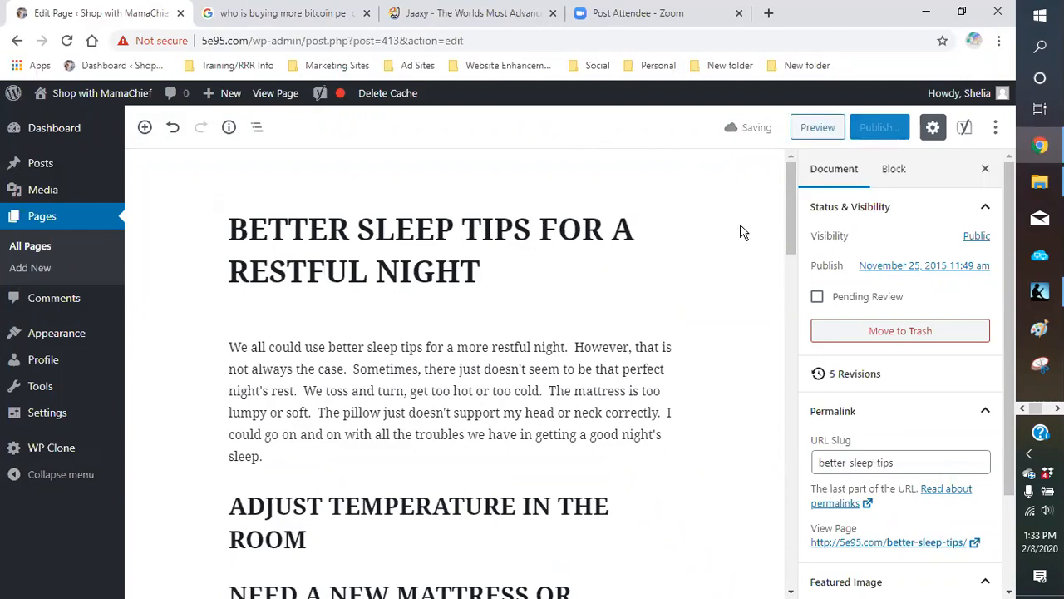
- Delete the site's WP Super Cache cached files, look over the cache contents and return to the page editor
scroll(699, 260, "down", 2)
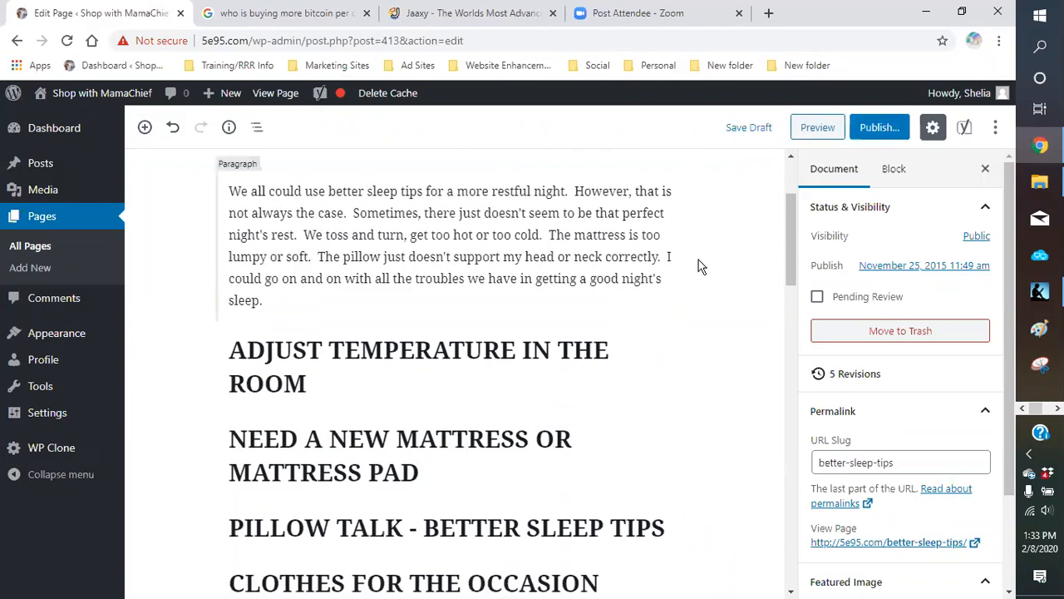
scroll(698, 267, "up", 2)
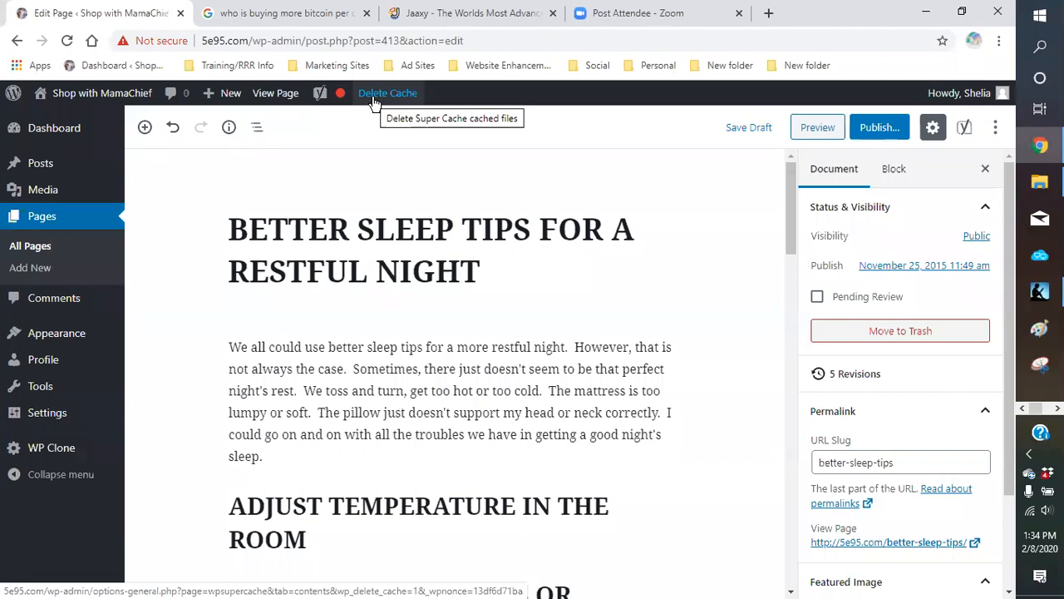
left_click(480, 276)
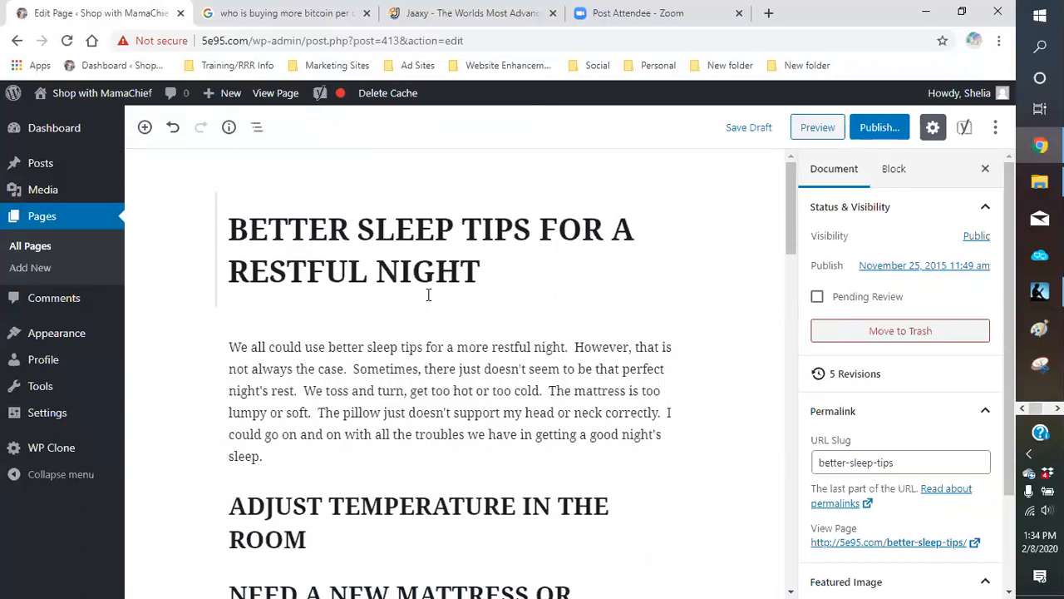
left_click(390, 105)
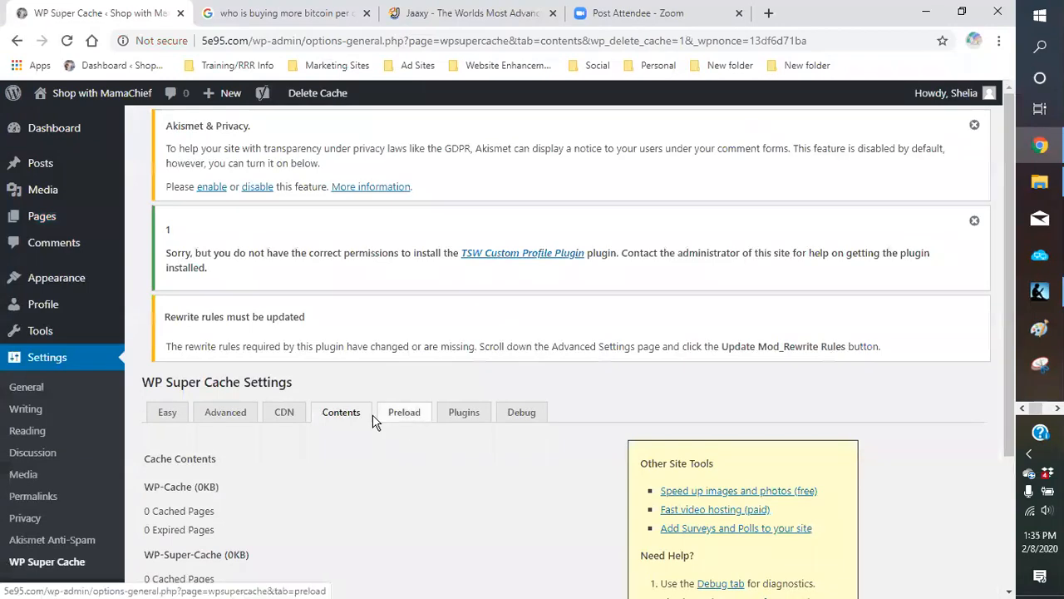
scroll(358, 407, "down", 2)
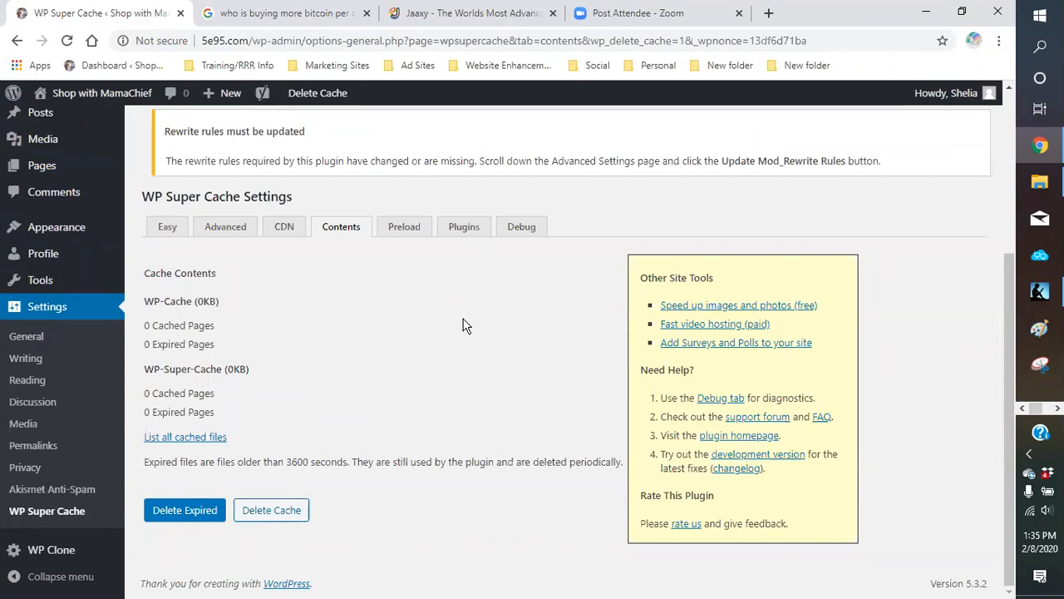
scroll(469, 330, "up", 3)
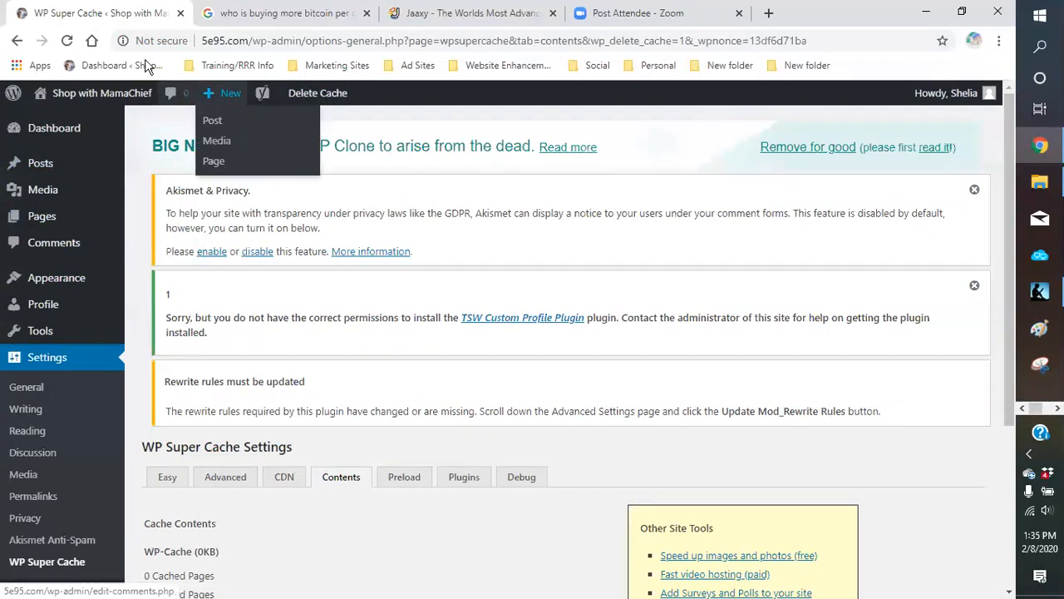
left_click(15, 41)
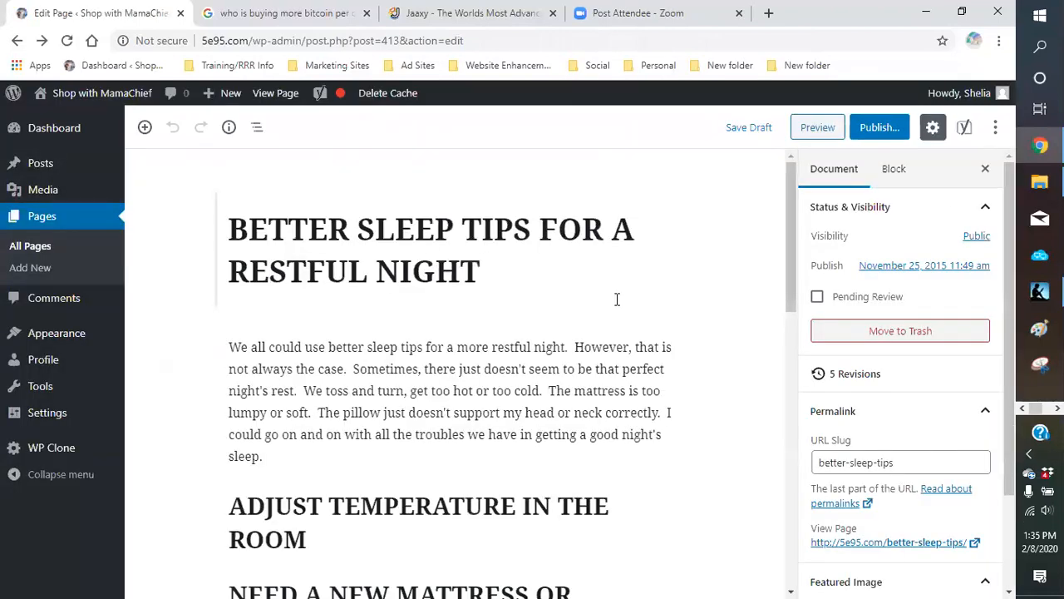
- Review the page's title, introduction paragraph and H2 subheadings from the room temperature heading to the clothes heading
scroll(612, 297, "down", 2)
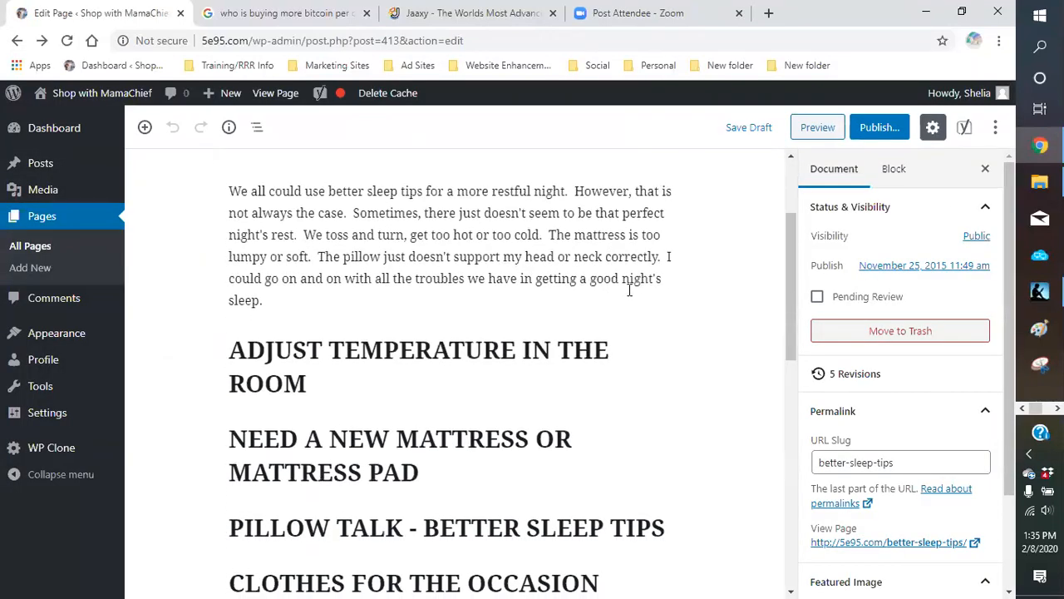
scroll(624, 294, "down", 3)
scroll(579, 288, "up", 3)
scroll(640, 345, "down", 2)
scroll(604, 308, "up", 1)
scroll(616, 306, "down", 2)
scroll(624, 305, "up", 3)
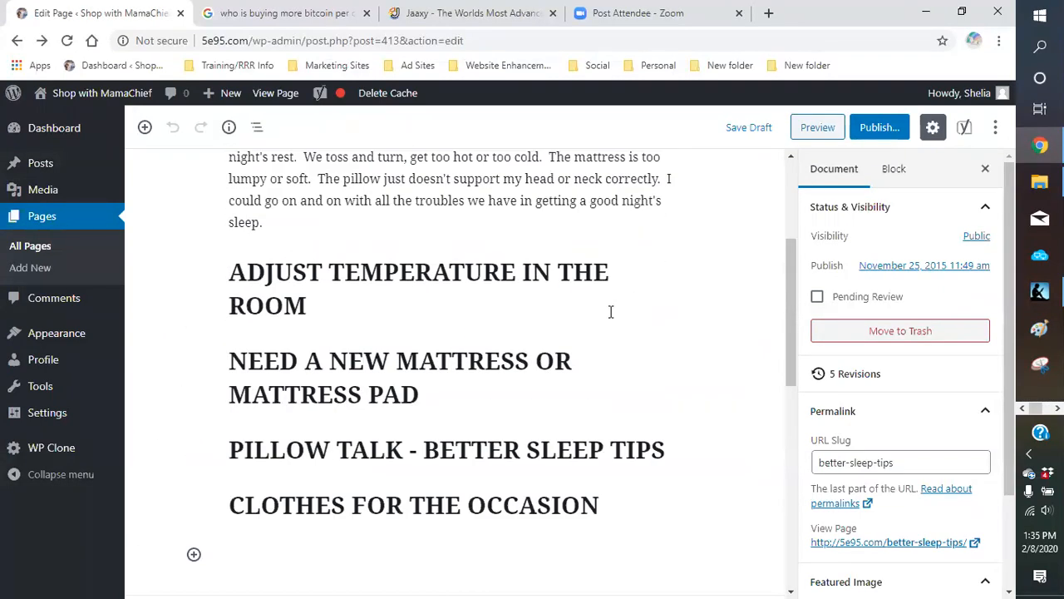
left_click(474, 396)
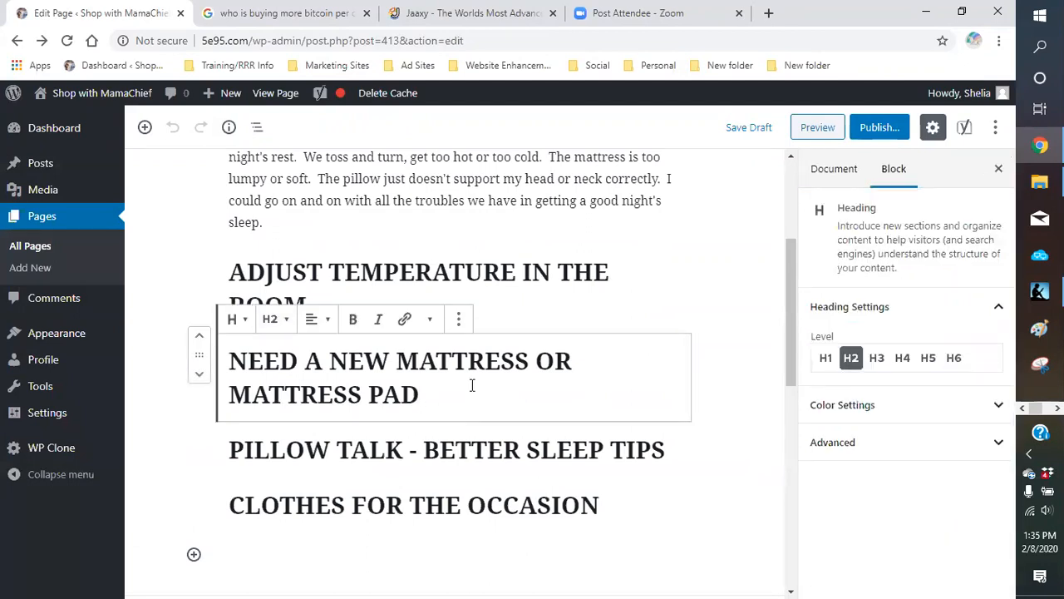
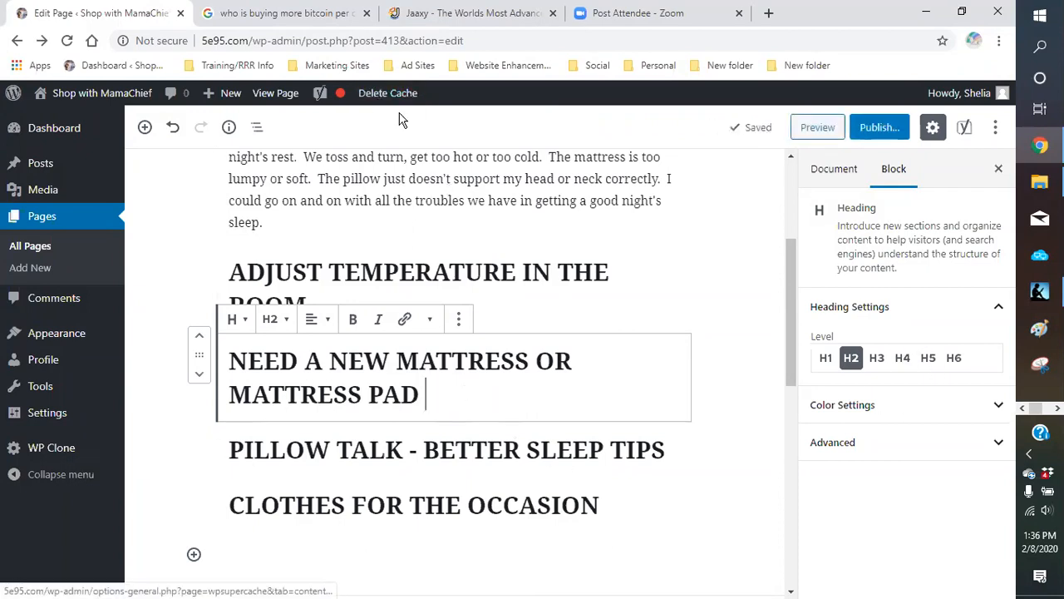
scroll(524, 397, "down", 1)
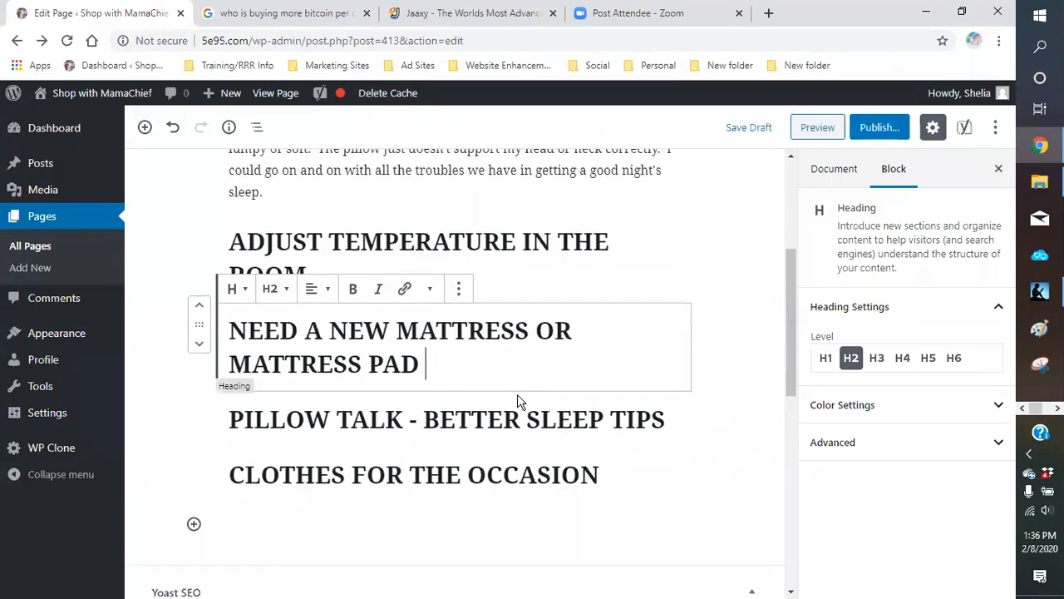
scroll(517, 399, "down", 2)
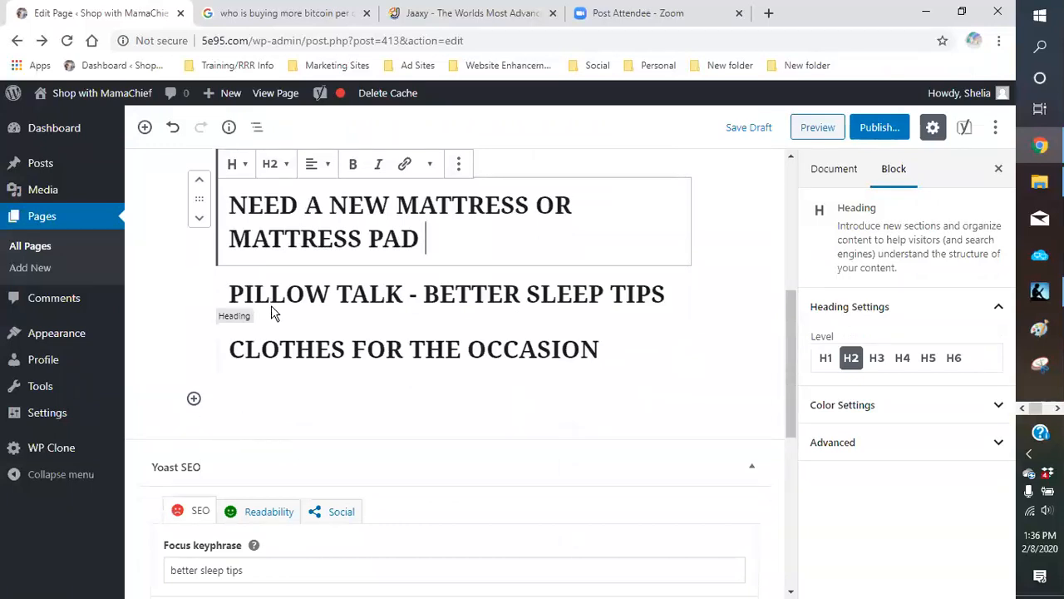
scroll(481, 275, "up", 3)
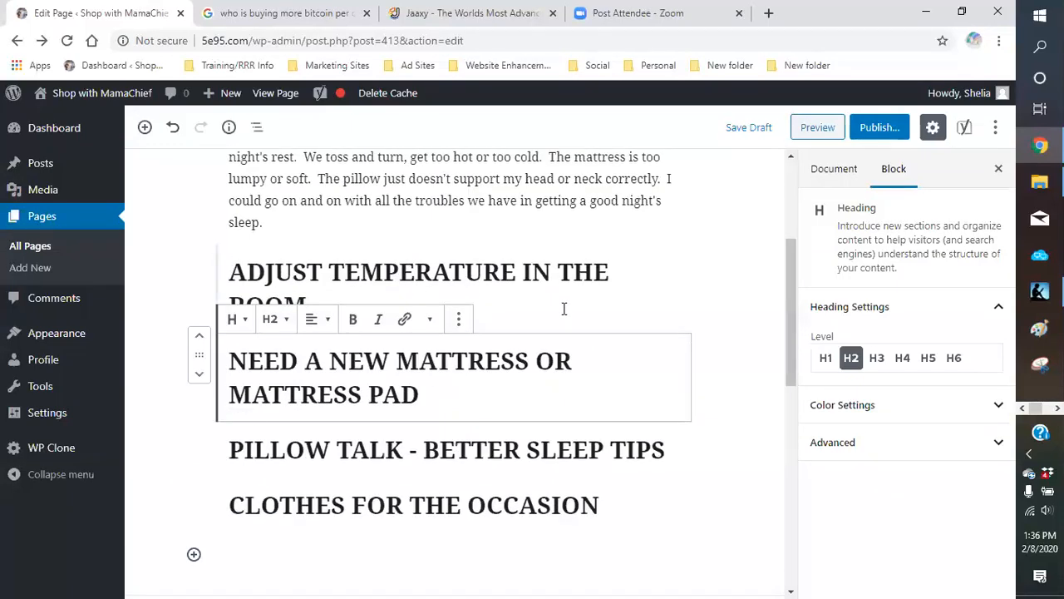
scroll(440, 320, "up", 4)
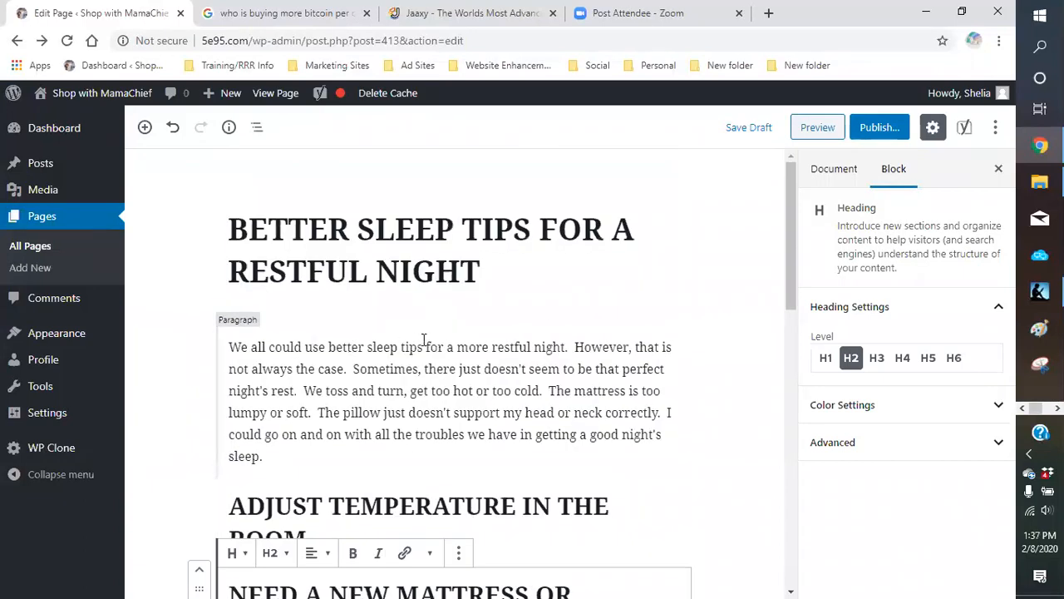
- Insert an empty Classic block directly below the "ADJUST TEMPERATURE IN THE ROOM" heading and place the cursor in it
scroll(424, 339, "down", 3)
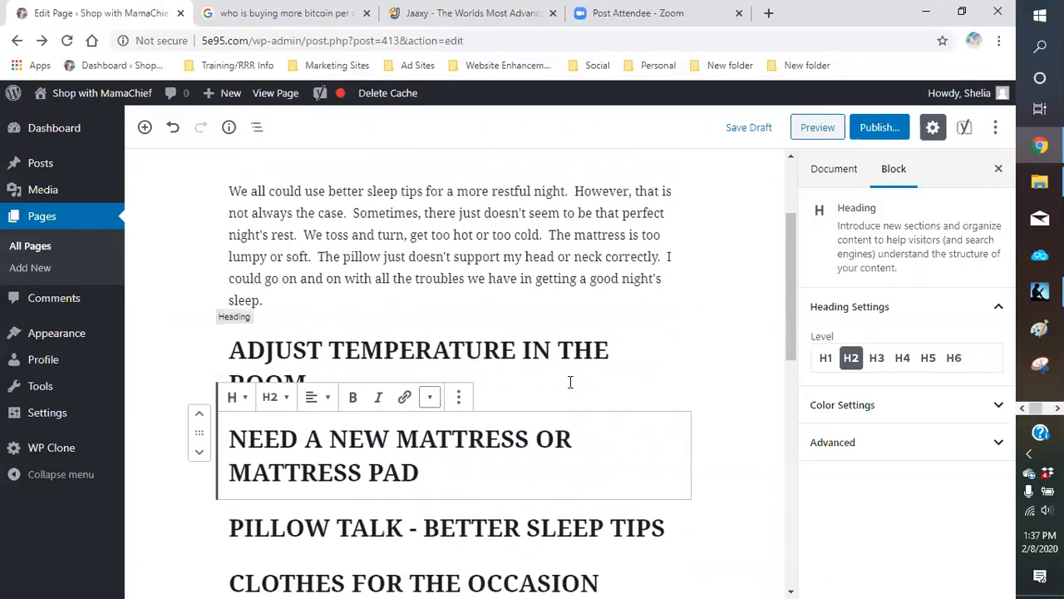
left_click(570, 384)
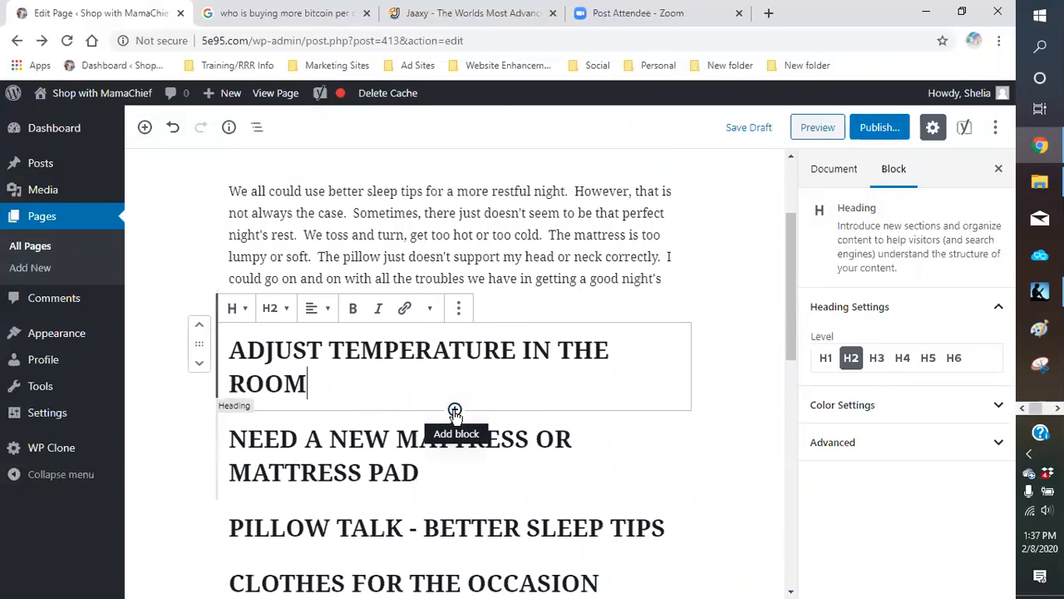
left_click(455, 410)
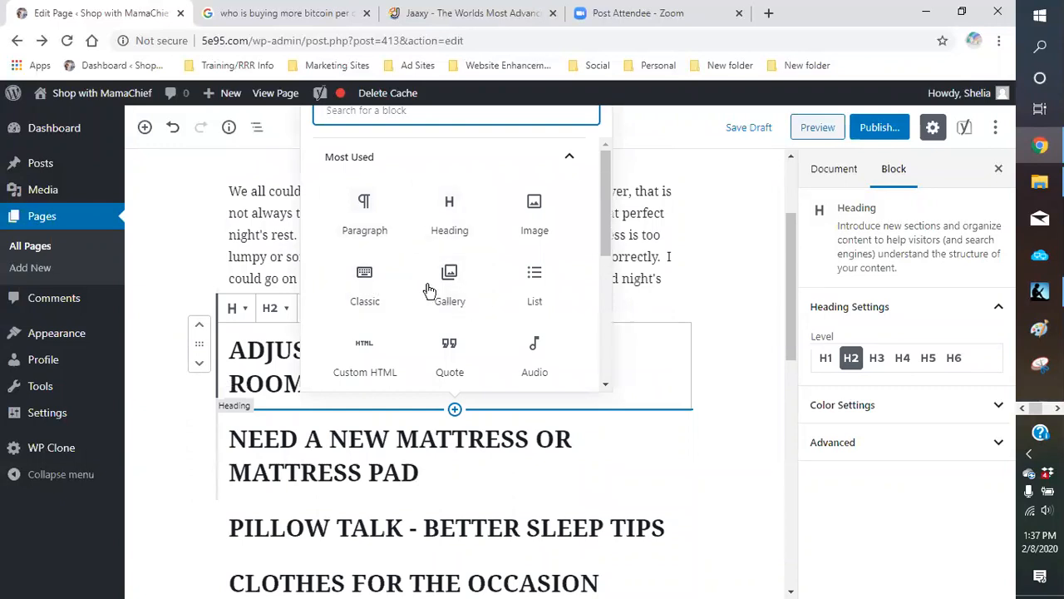
left_click_drag(599, 214, 600, 301)
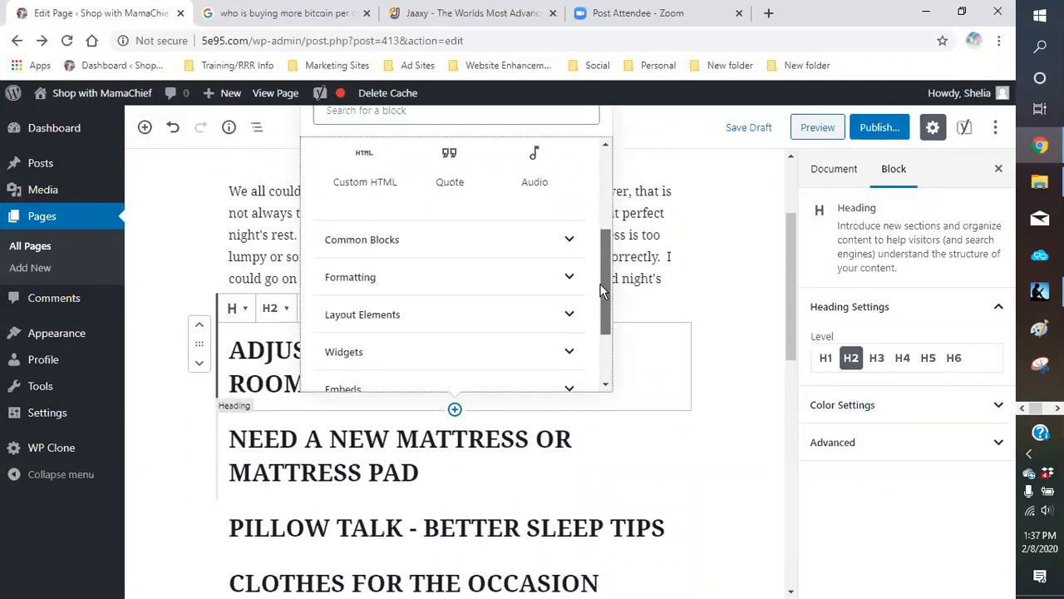
left_click(415, 290)
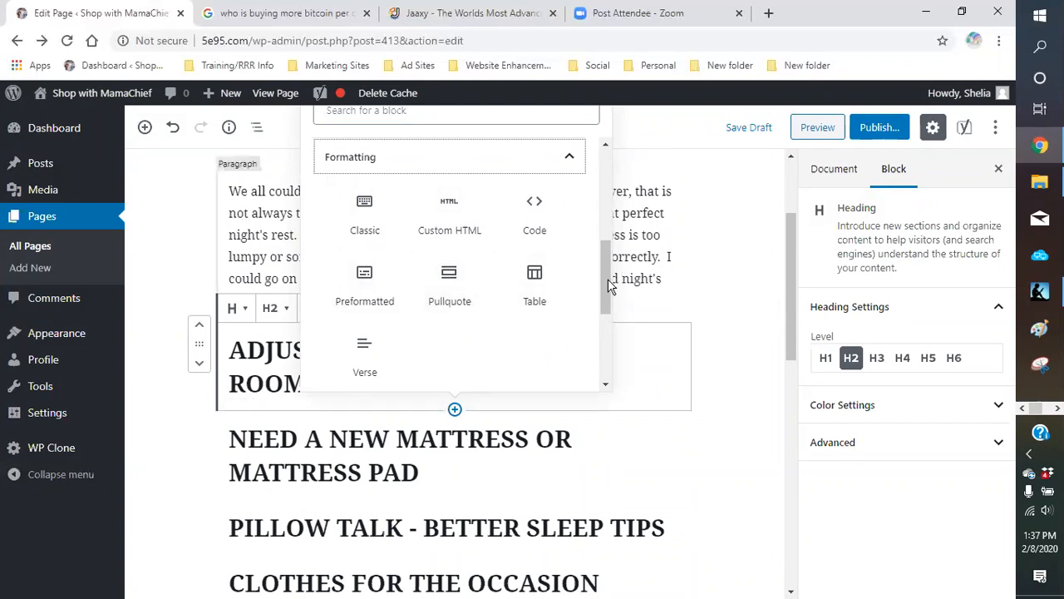
scroll(608, 278, "up", 2)
left_click(541, 243)
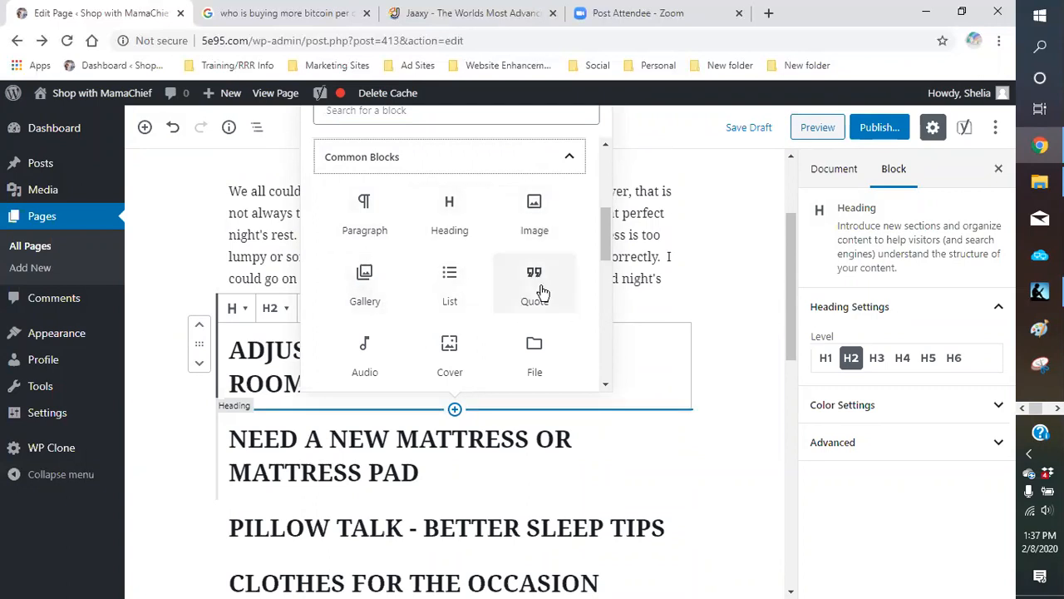
scroll(537, 290, "up", 2)
scroll(395, 223, "up", 2)
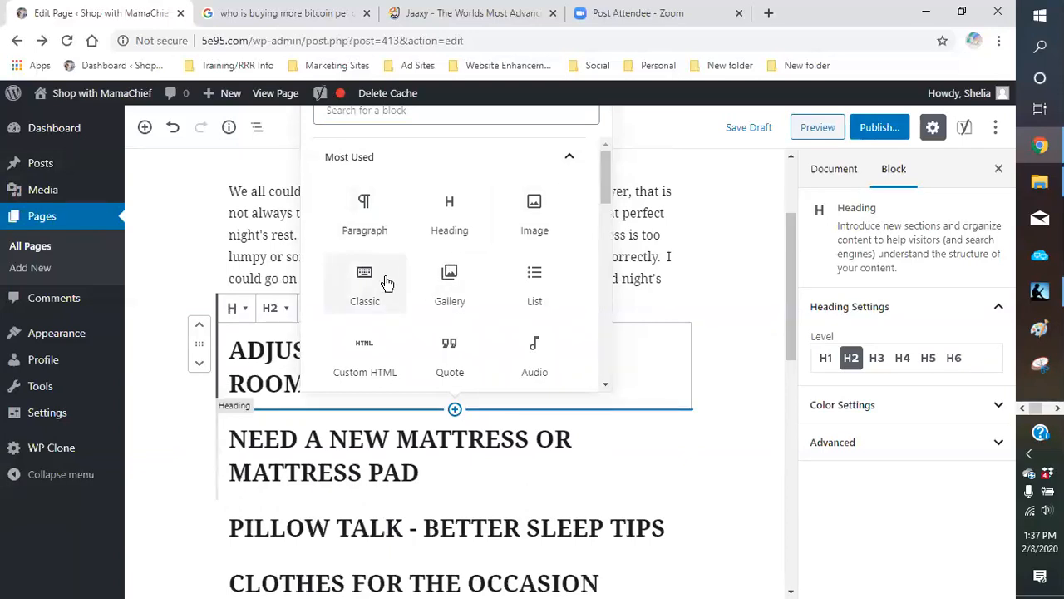
left_click(364, 291)
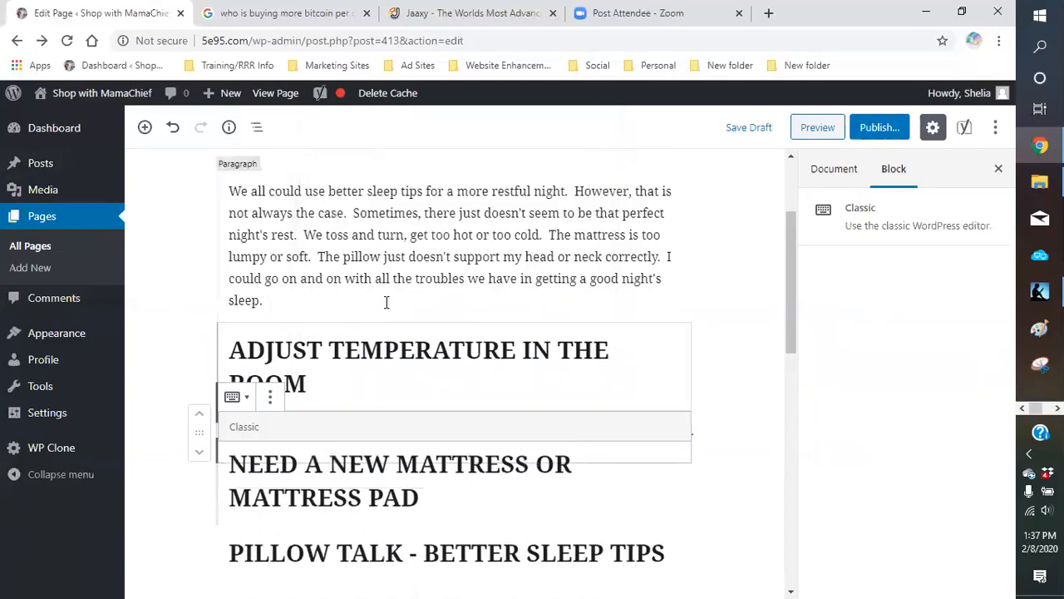
left_click(307, 464)
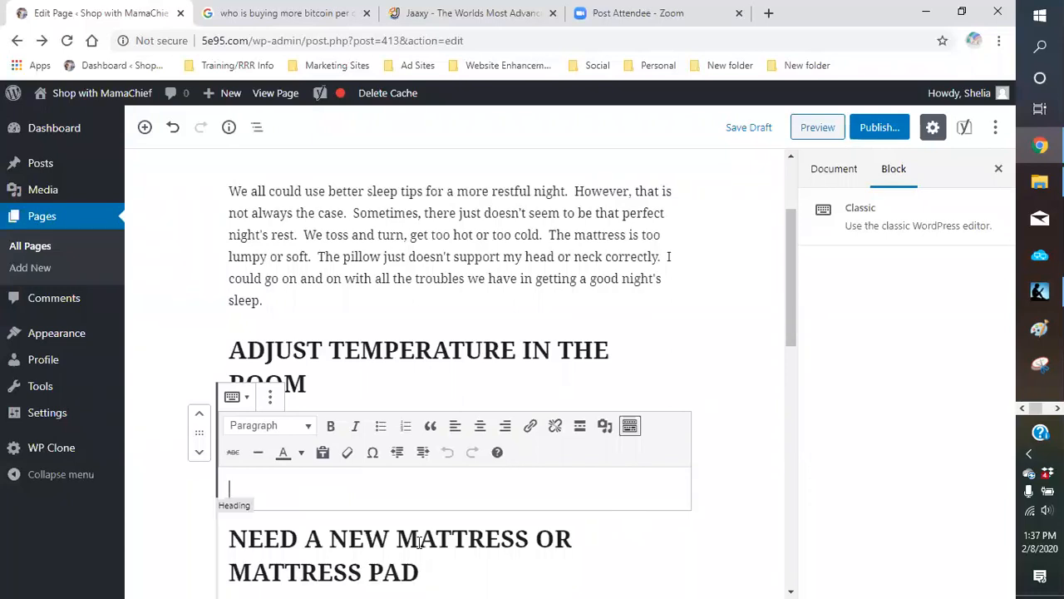
- Begin the room temperature paragraph with "I am hot-natured. That means I stay hot throughout the year."
type("I am a no")
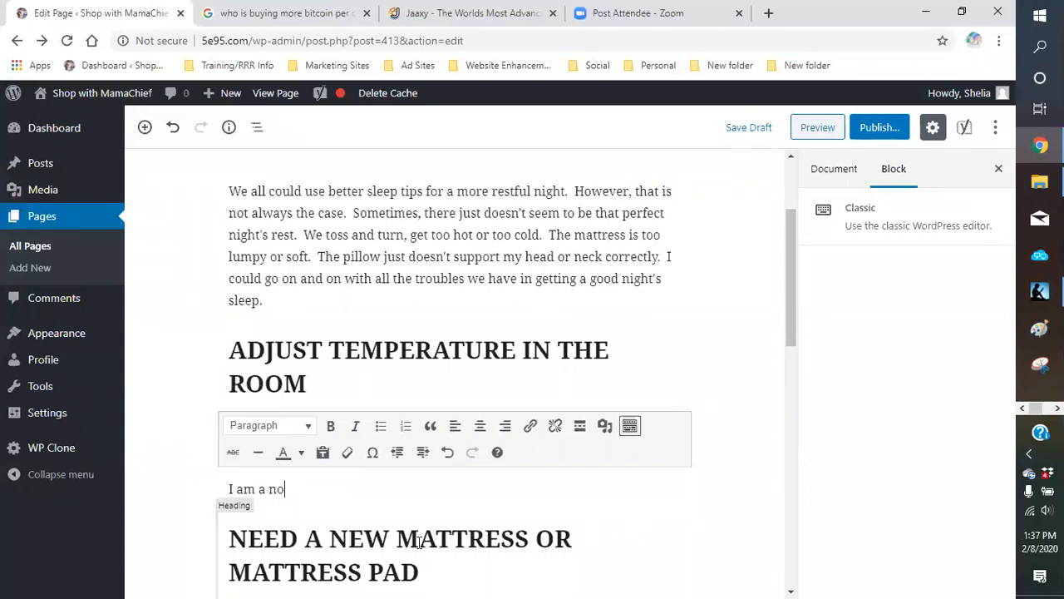
key("BackSpace")
key("BackSpace")
key("BackSpace")
key("BackSpace")
type("hot-natured.  That mean")
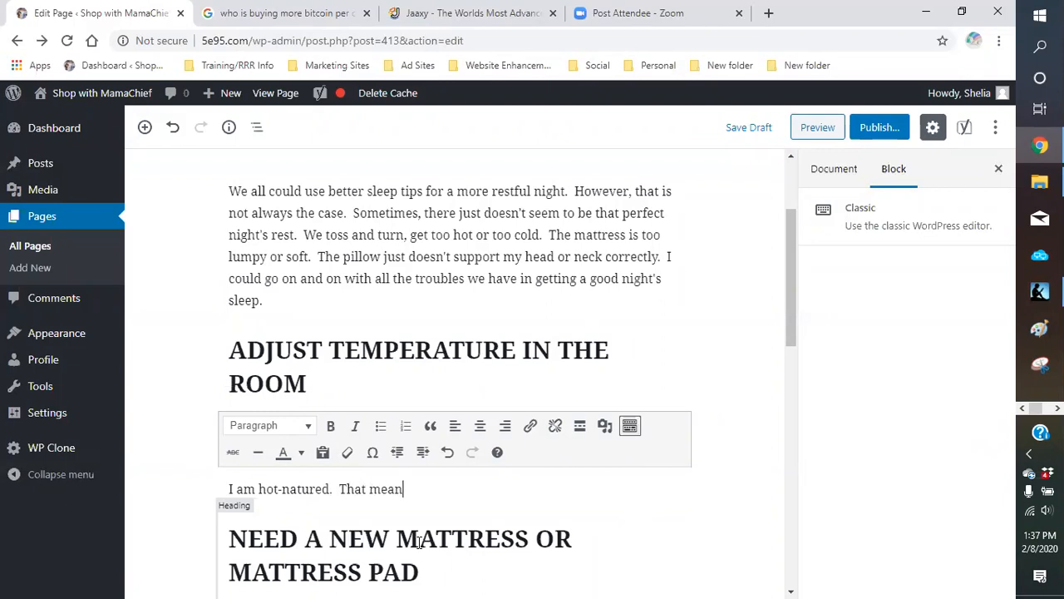
type("s I stay hot throughout the year.  THe")
- Continue the room temperature paragraph with the sentence "The colder for me the better."
key("BackSpace")
key("BackSpace")
type("he")
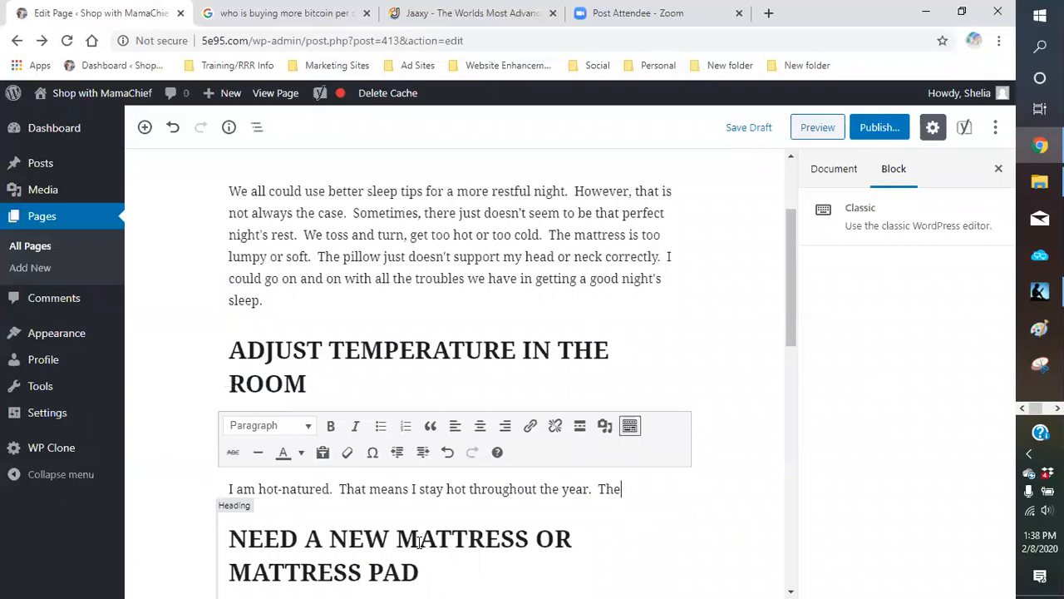
type(" colder for me the bettter.")
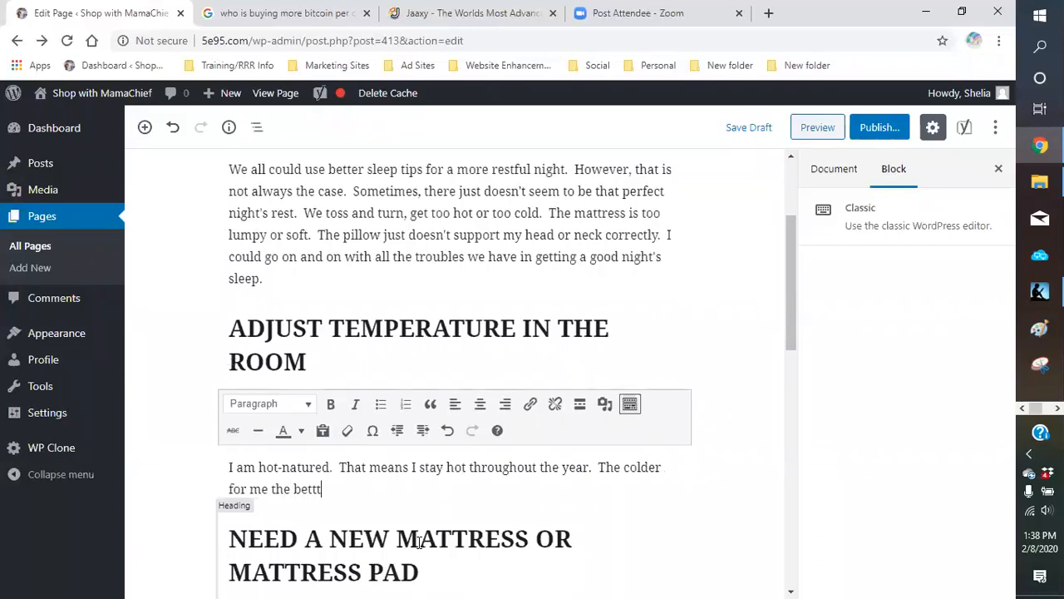
key("BackSpace")
key("BackSpace")
key("BackSpace")
key("BackSpace")
type("er.  That is the sa")
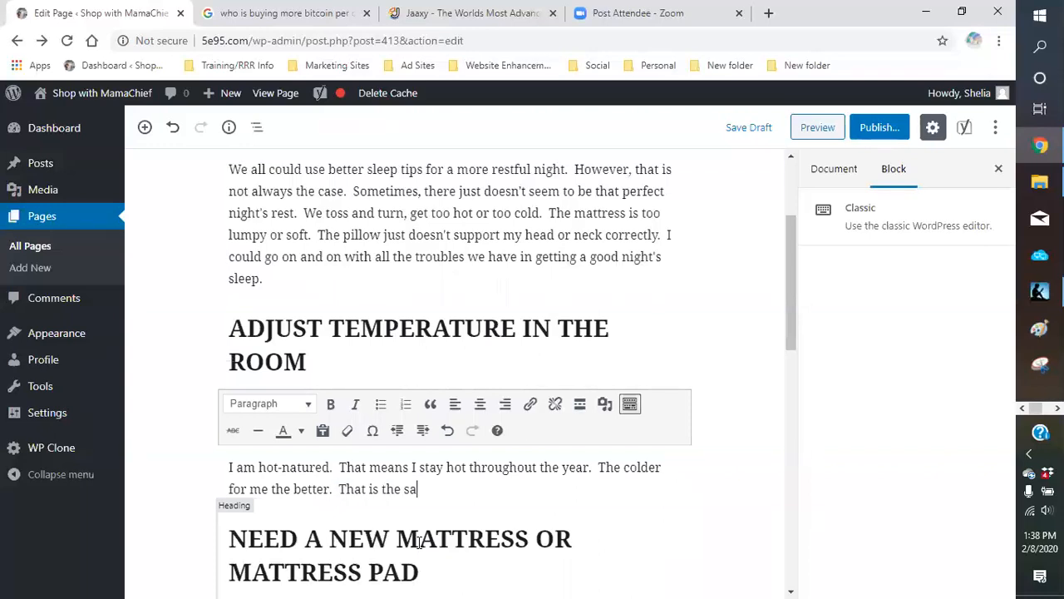
- Add "That is the same with my sleeping ability. If I am too hot, then I don't sleep well." to the paragraph
type("me with my sleeping abil")
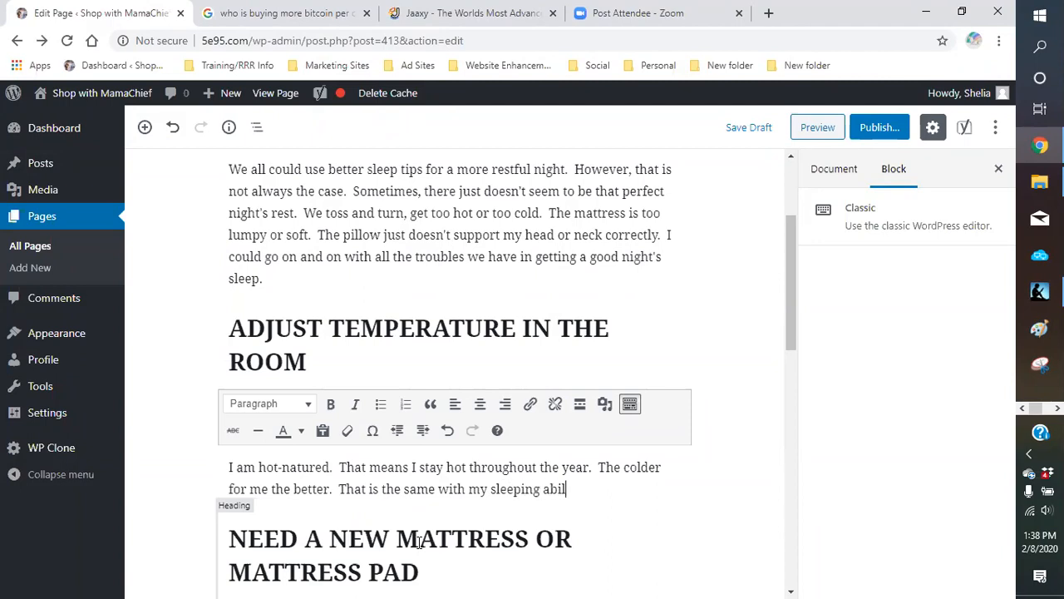
type("ity. If I am too hot, the")
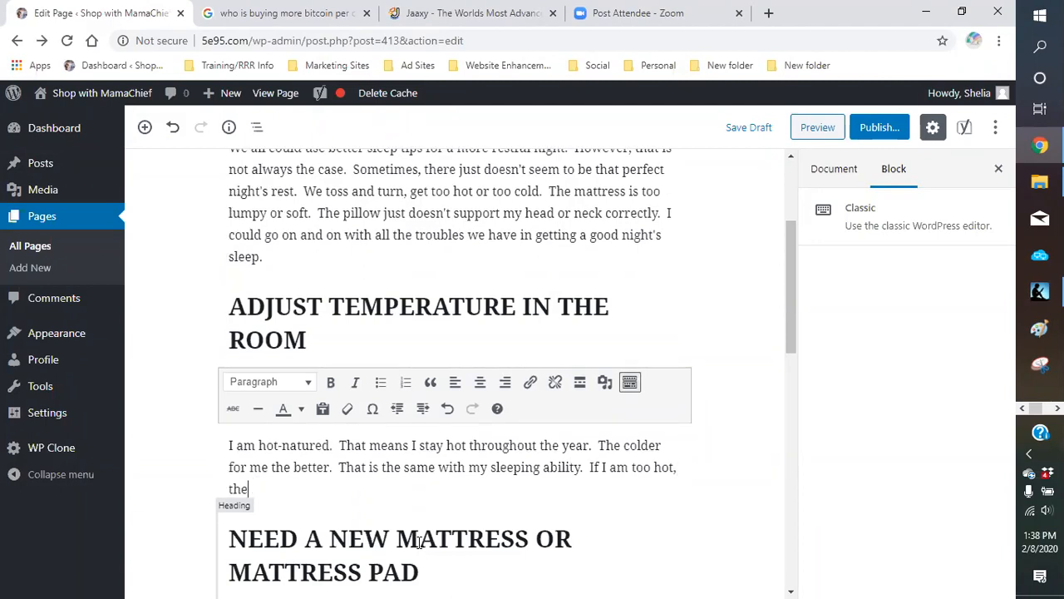
type("n I don't se")
type("leep wel")
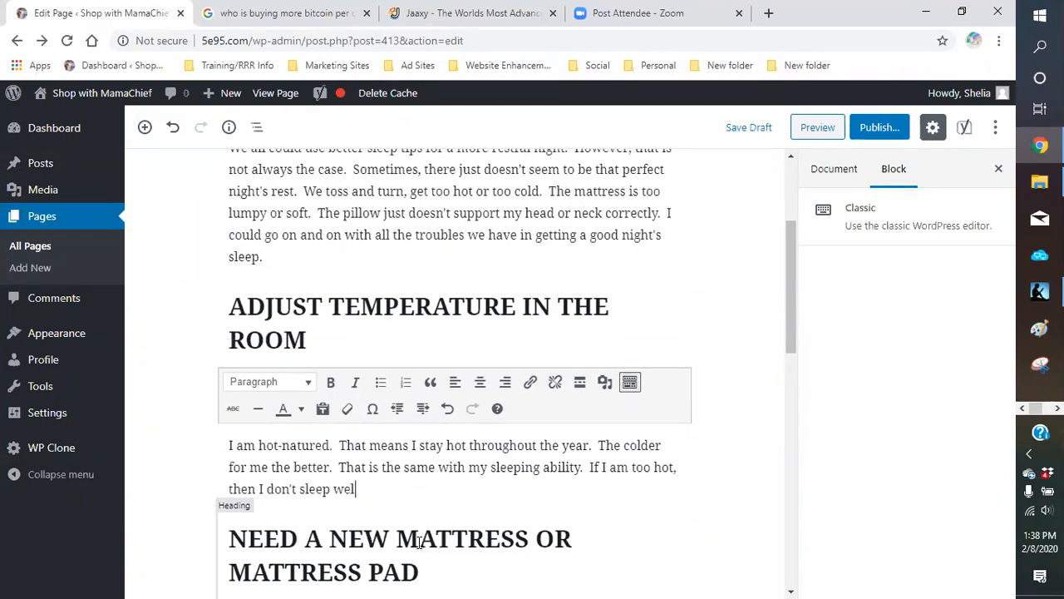
type("l.  Better sleep tip")
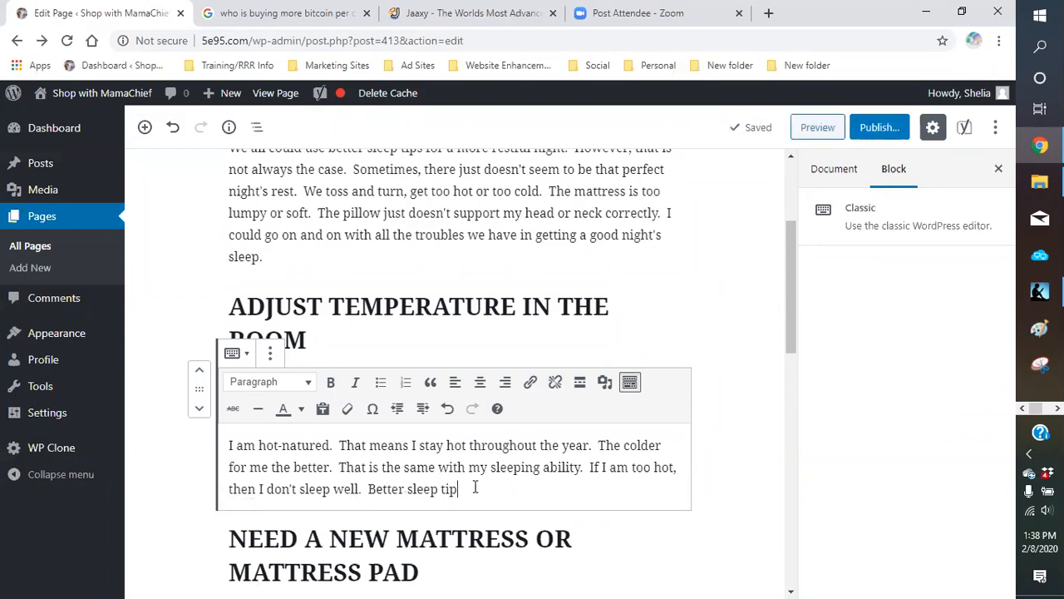
- Replace the sentence start "Better sleep tips" with "To utilize better sleep tips, I make sure that I have my room temperature to my desire."
type("s")
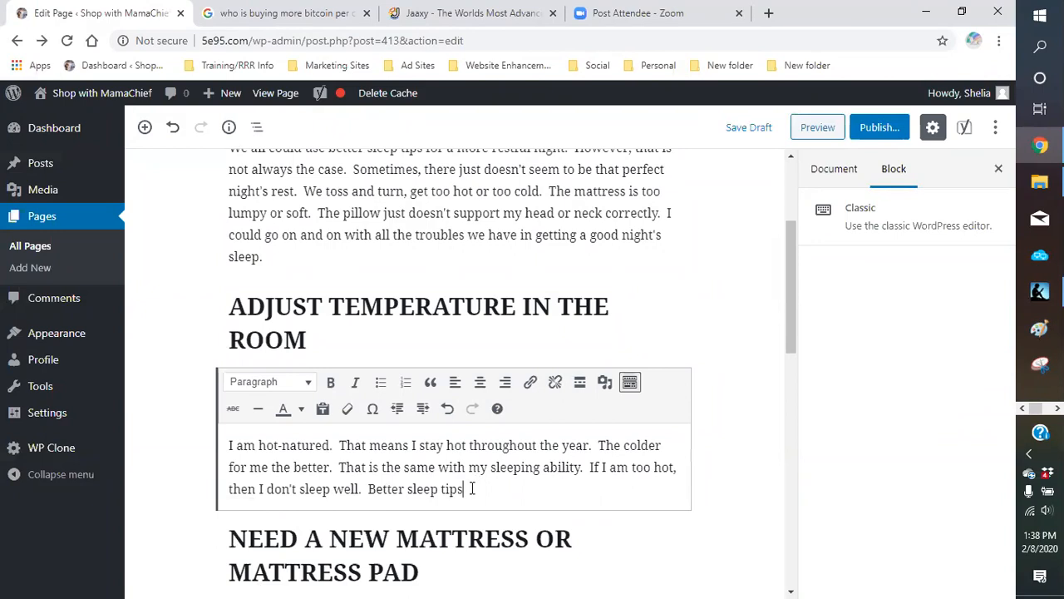
key("BackSpace")
key("BackSpace")
key("BackSpace")
key("BackSpace")
key("BackSpace")
key("BackSpace")
key("BackSpace")
key("BackSpace")
key("BackSpace")
key("BackSpace")
key("BackSpace")
key("BackSpace")
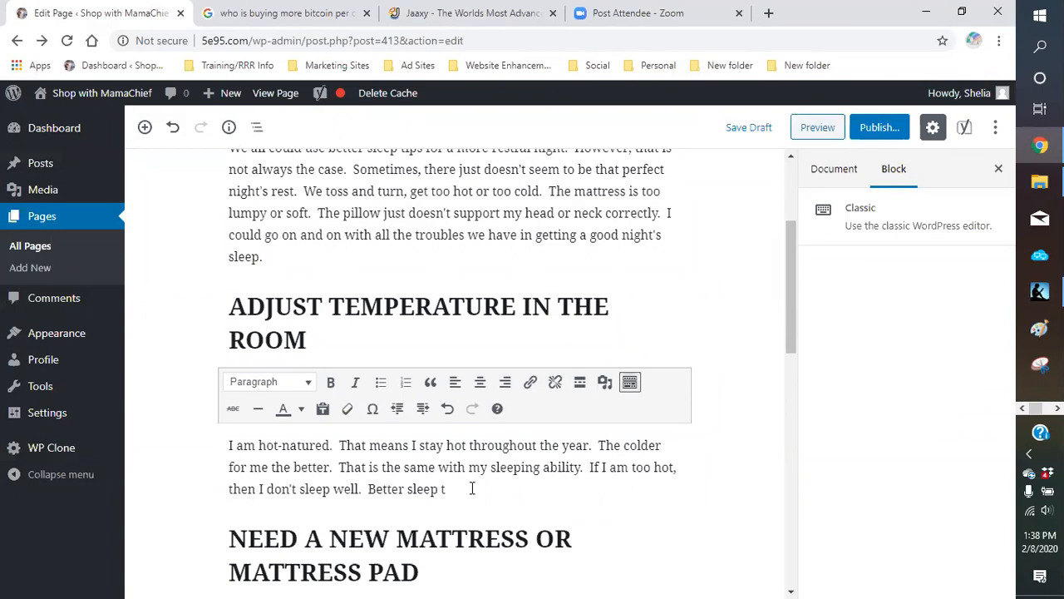
key("BackSpace")
key("BackSpace")
type("to")
key("BackSpace")
key("BackSpace")
type("To utilize better")
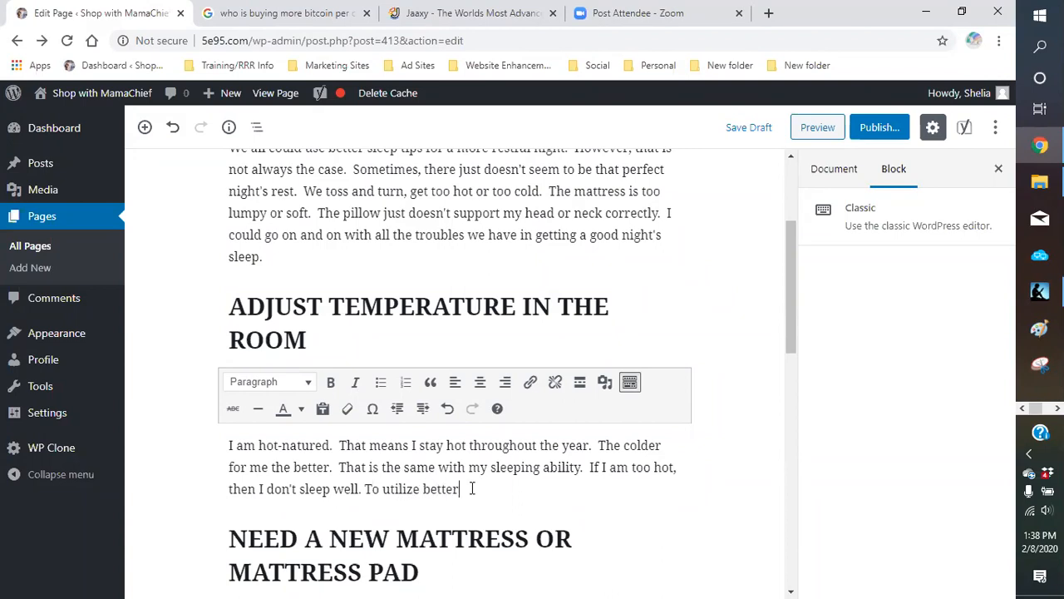
type(" sleep tips, I make sure that ")
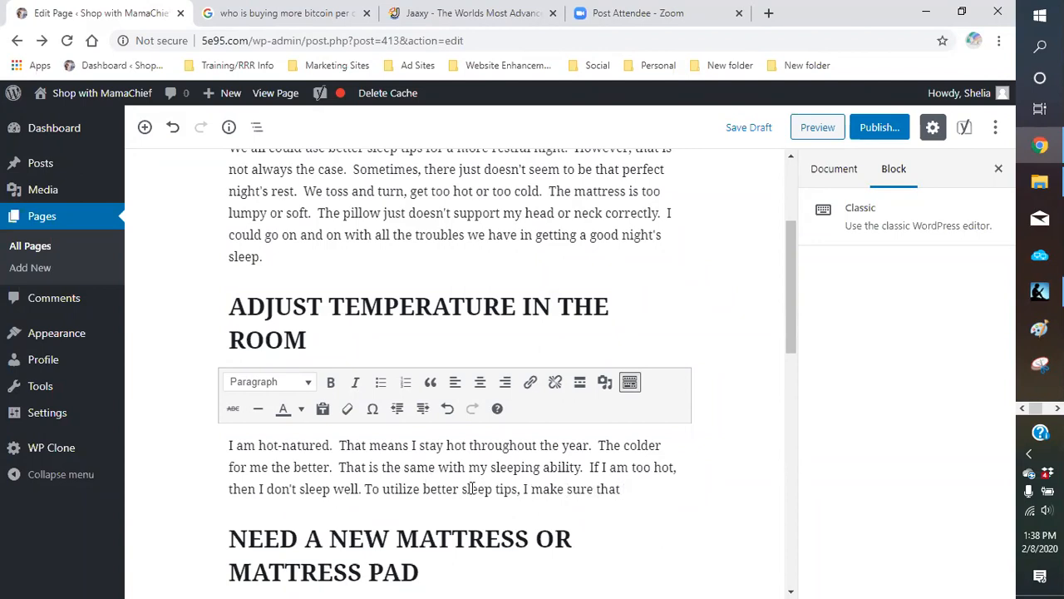
type("I have m")
type("y room temper")
type("ature to m")
type("y ")
type("desire. ")
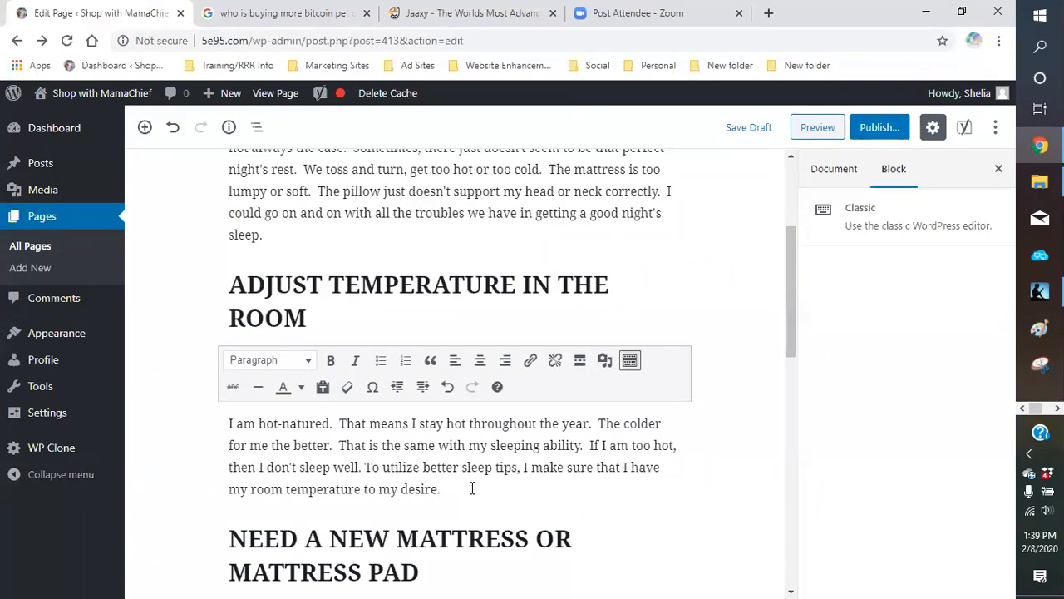
- Add "In other words, I have a ceiling fan going as well as a personal fan by my bed that is running throughout the night."
type("In other words,")
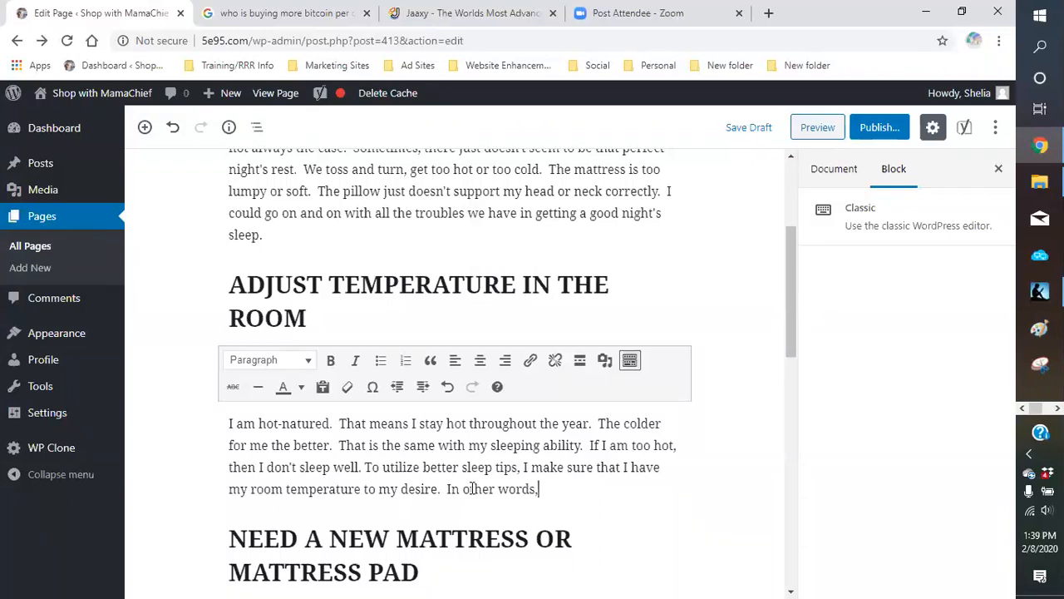
type(" I have a ceiling f")
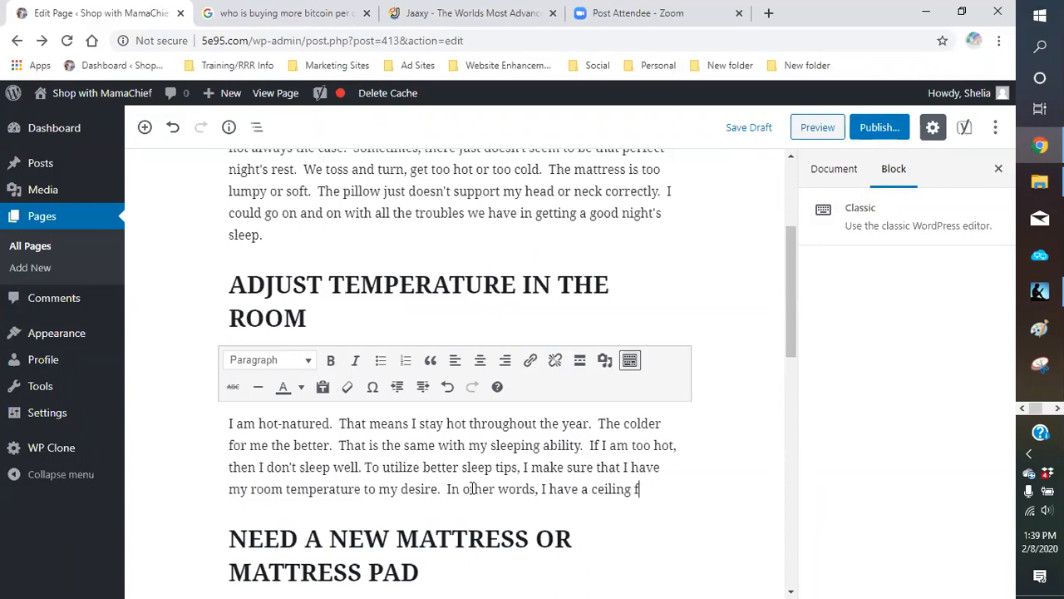
type("an going aas")
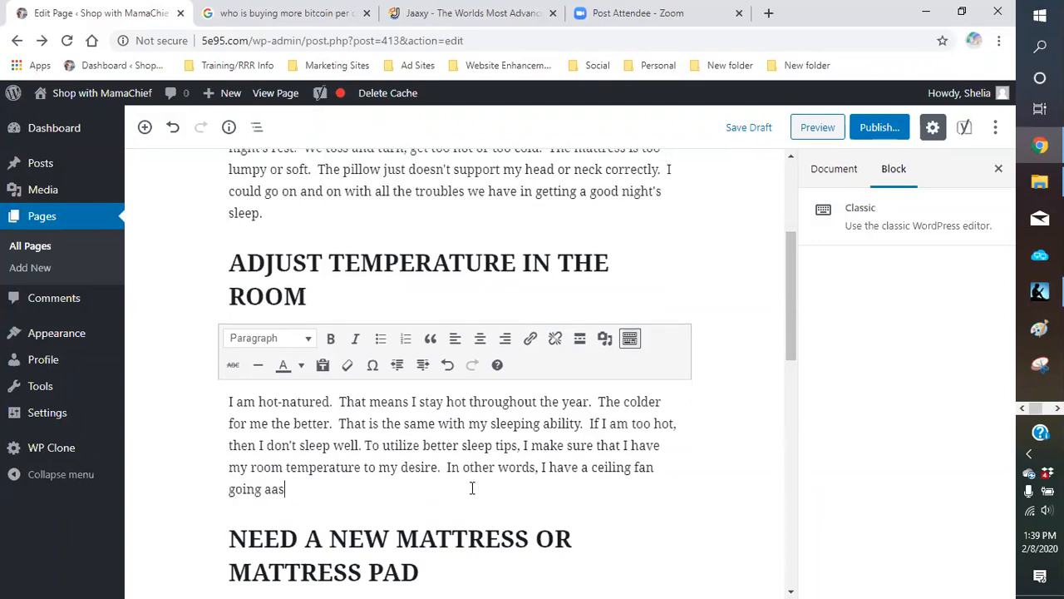
key("BackSpace")
key("BackSpace")
type("s well as a personal ")
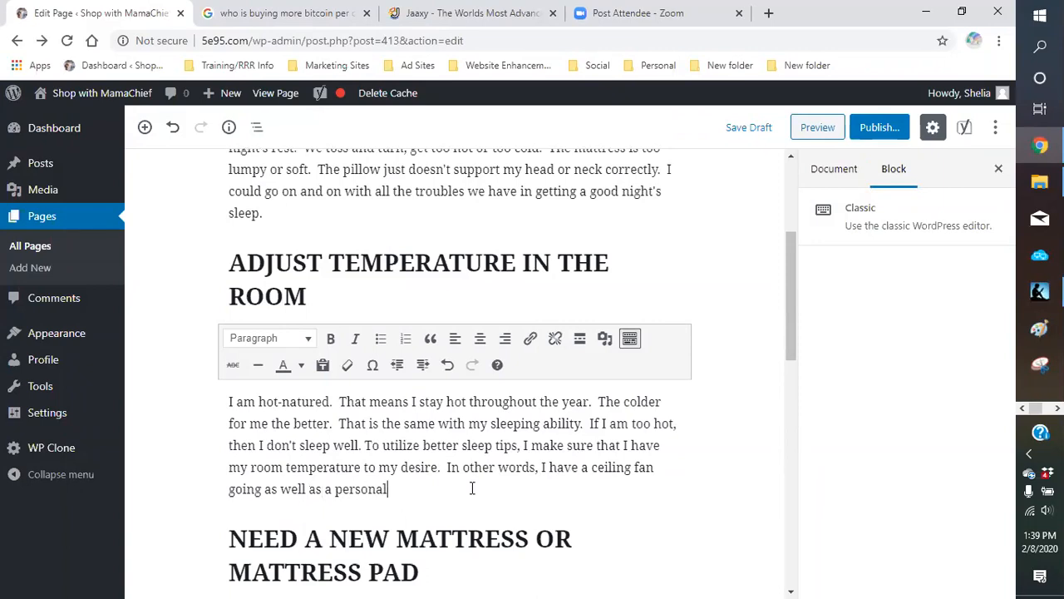
type("fan by my bed that is running thr")
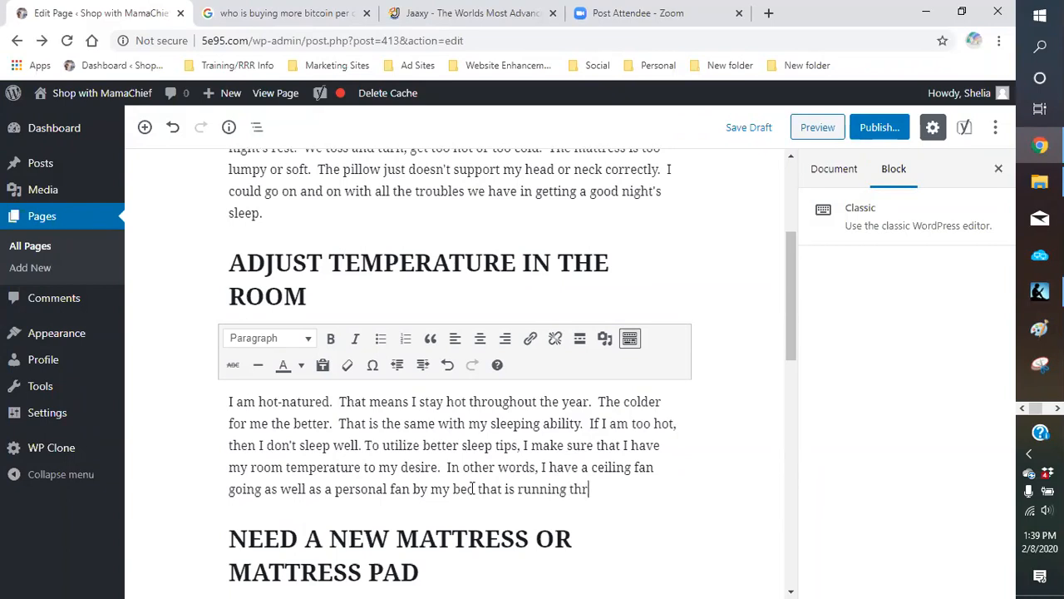
type("oughout the night")
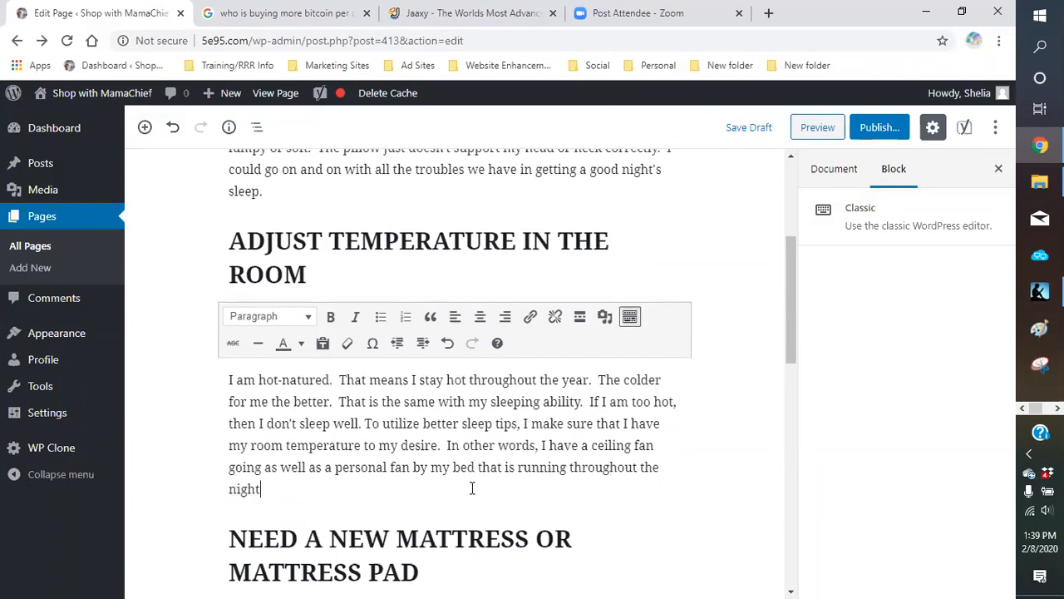
- Add the sentence "Sad to say, that my husband has a blanket with him year round." to the paragraph
type(".  Sad to say,")
type("that my ")
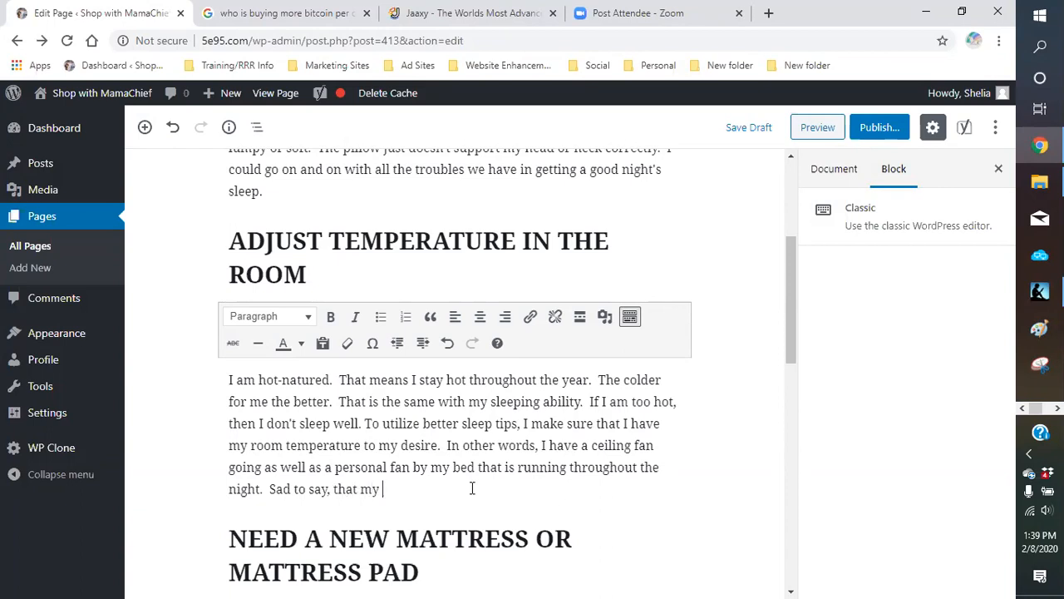
type("husband has ")
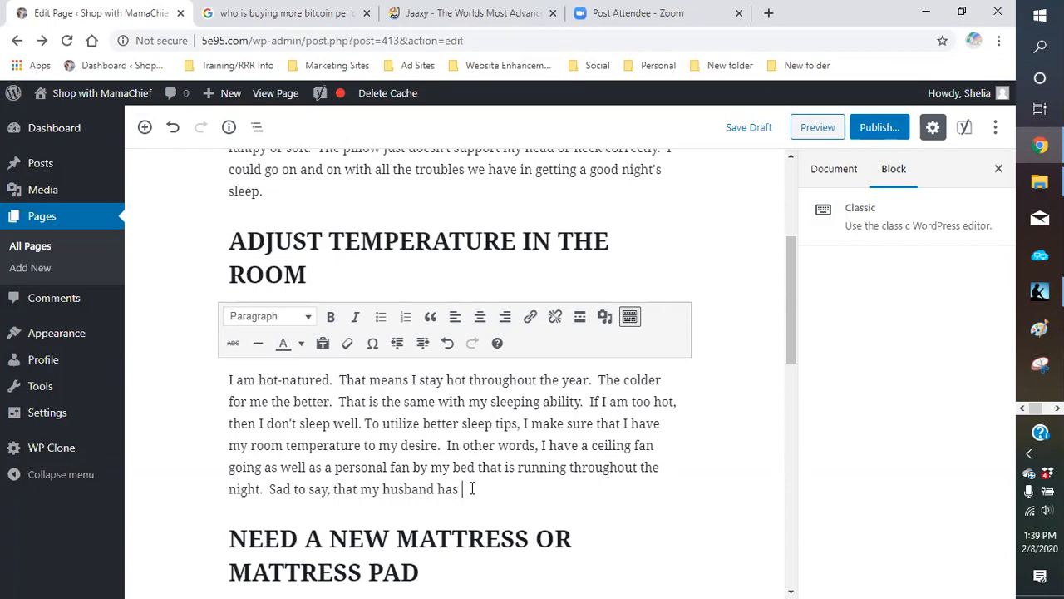
type("a blanket with him yea")
type("r ya")
key("BackSpace")
key("BackSpace")
type("round ")
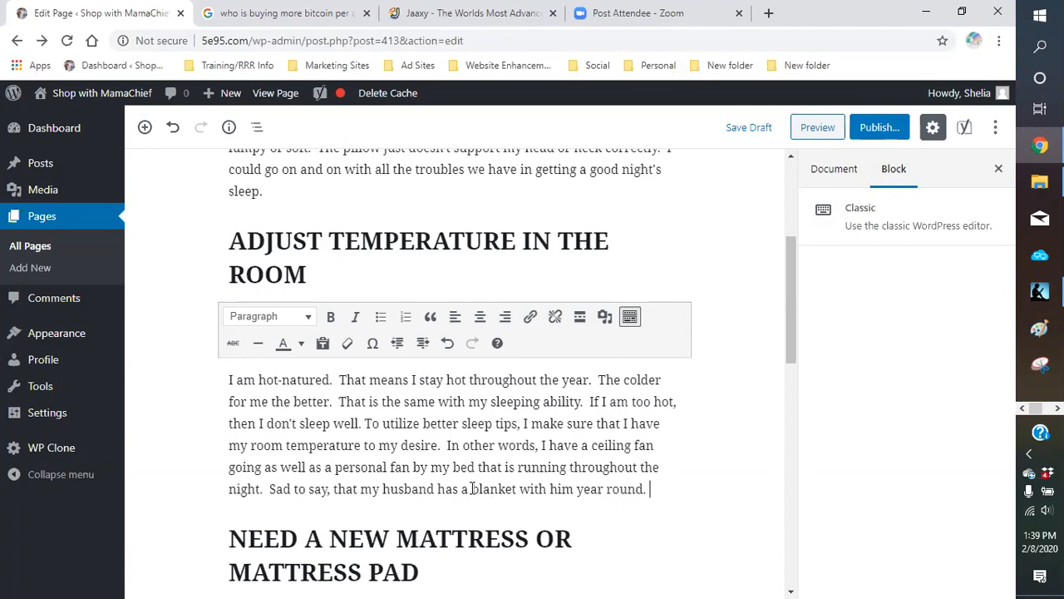
- Add the sentence "But after almost 30 years, he had gotten used to it." to the room temperature paragraph
type("  But after among")
key("BackSpace")
key("BackSpace")
key("BackSpace")
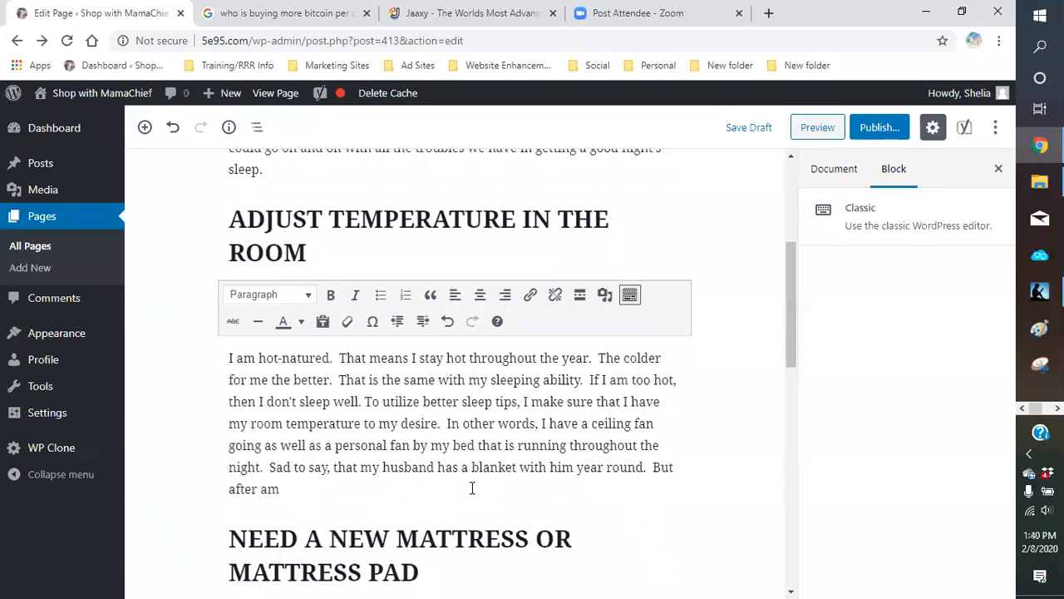
type("on")
key("BackSpace")
key("BackSpace")
key("BackSpace")
type("ls")
key("BackSpace")
type("most 30 years, he ")
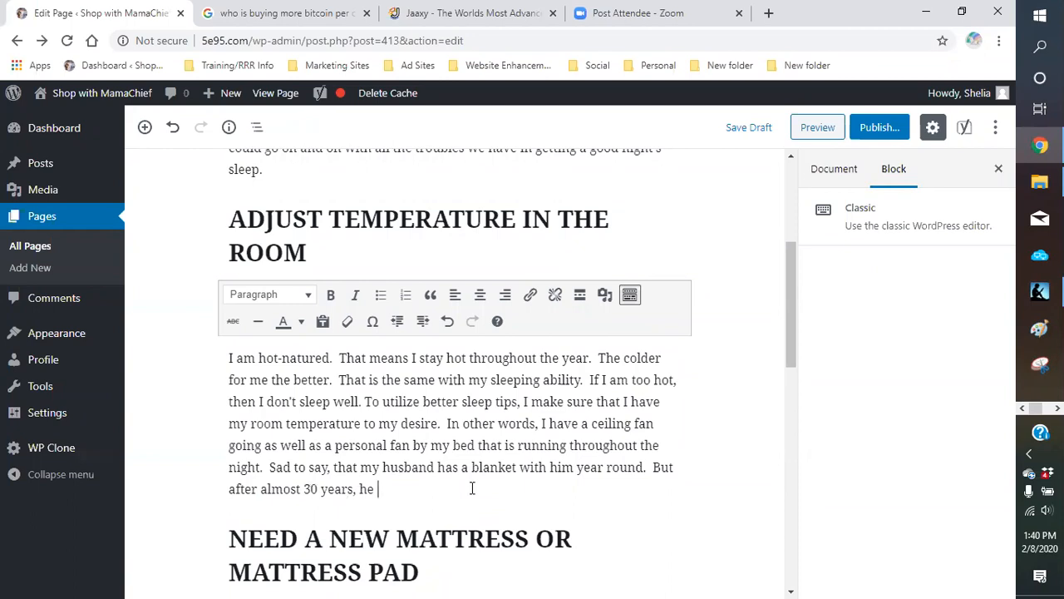
type("had gotten used to ")
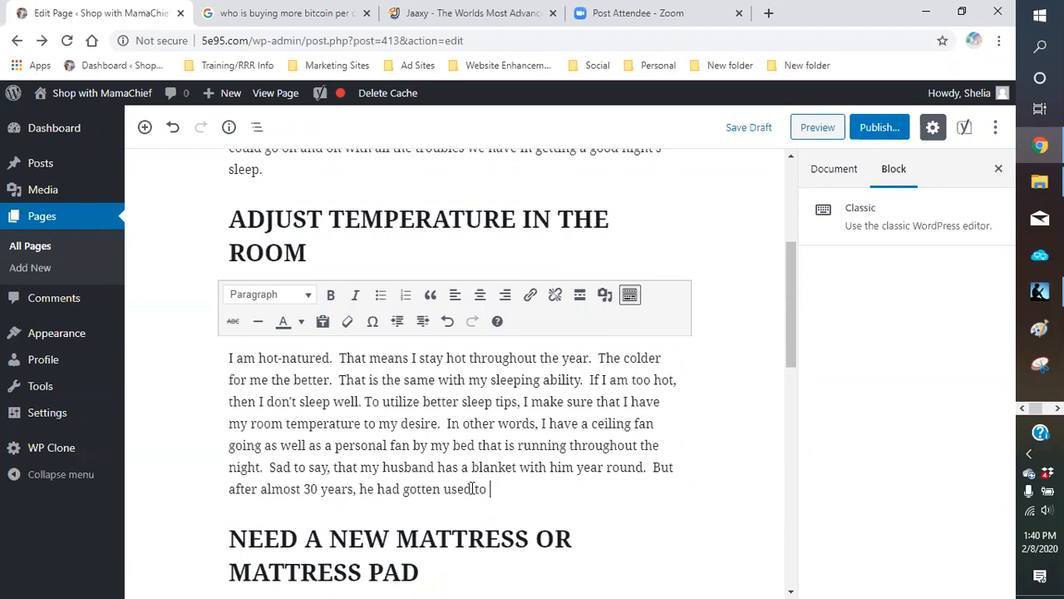
type("it.")
- Start a new paragraph with "We women have a situation that we go through later in life called Menopause"
key("Return")
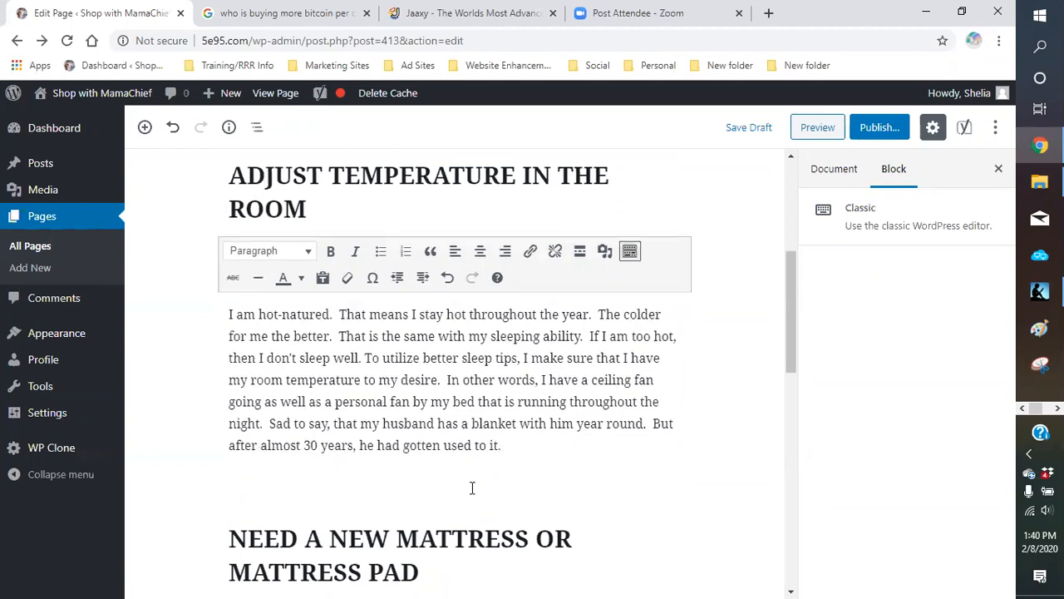
type("We women ha")
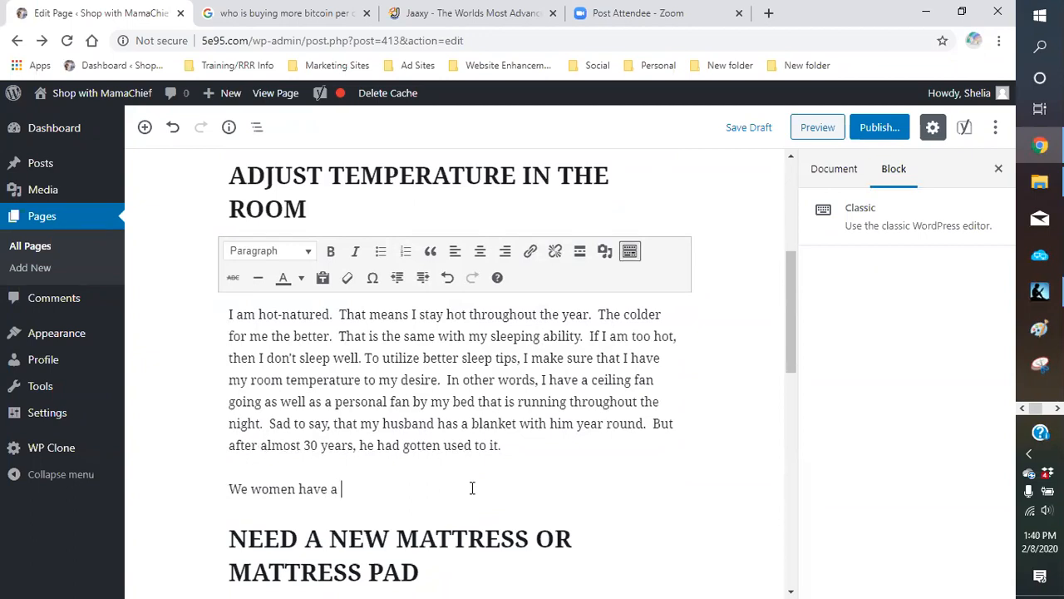
type("ve a situation that we go th")
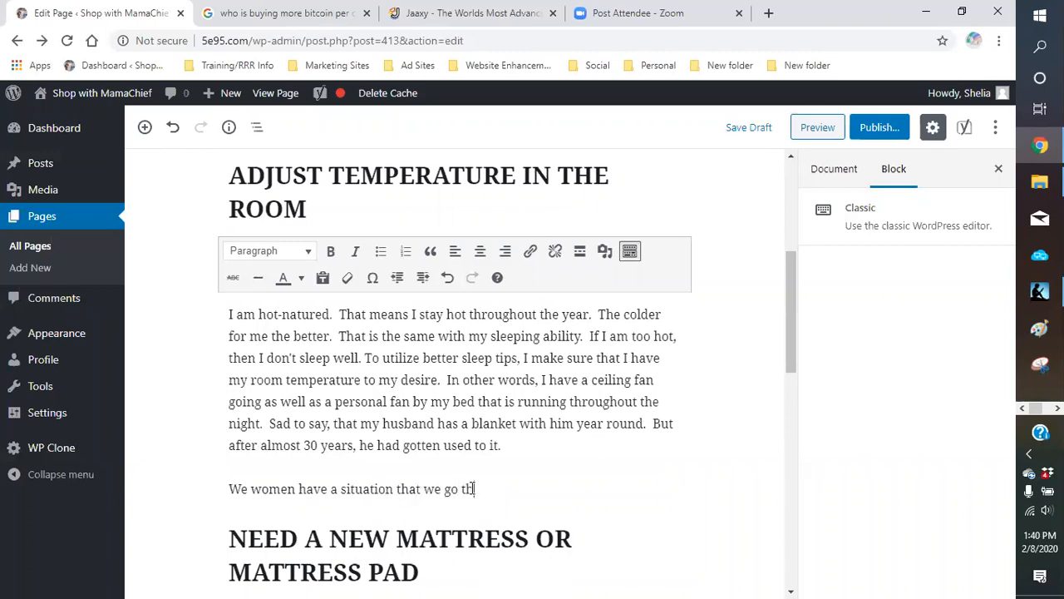
type("rough lalter")
key("BackSpace")
key("BackSpace")
type("ter in li")
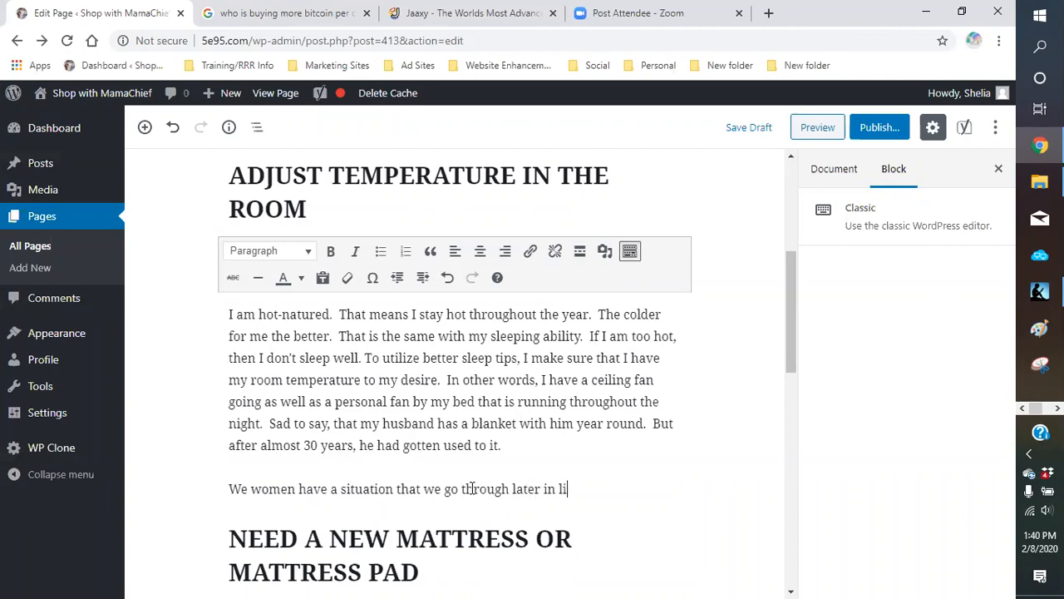
type("fe called N")
key("BackSpace")
type("Menopause")
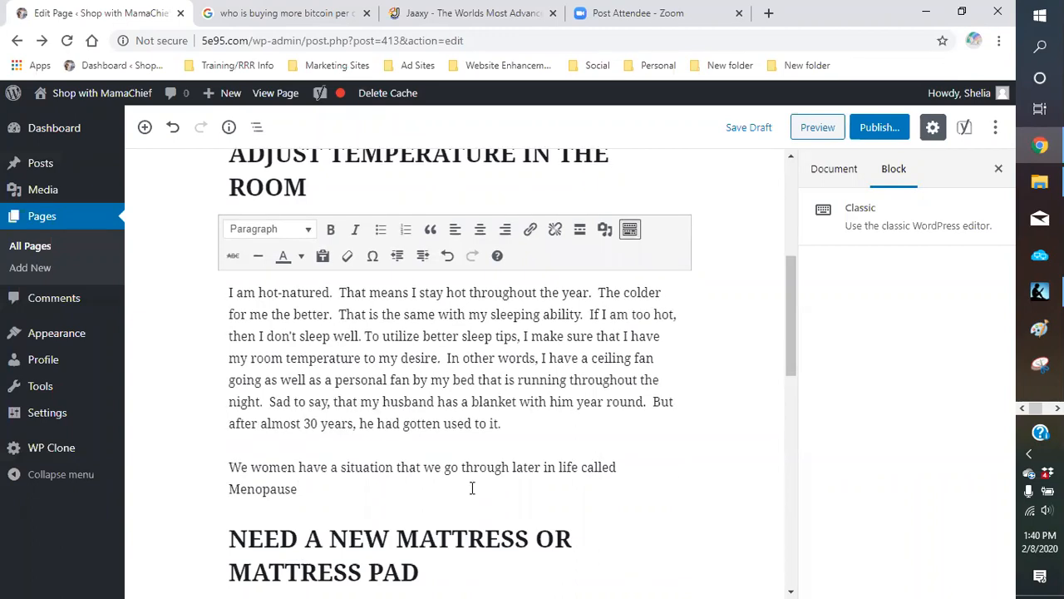
- Continue the paragraph with "--- UGH. I can only image this will get worse for me when I go through this."
type(" --- UGH.  I can only image this will get worse for me")
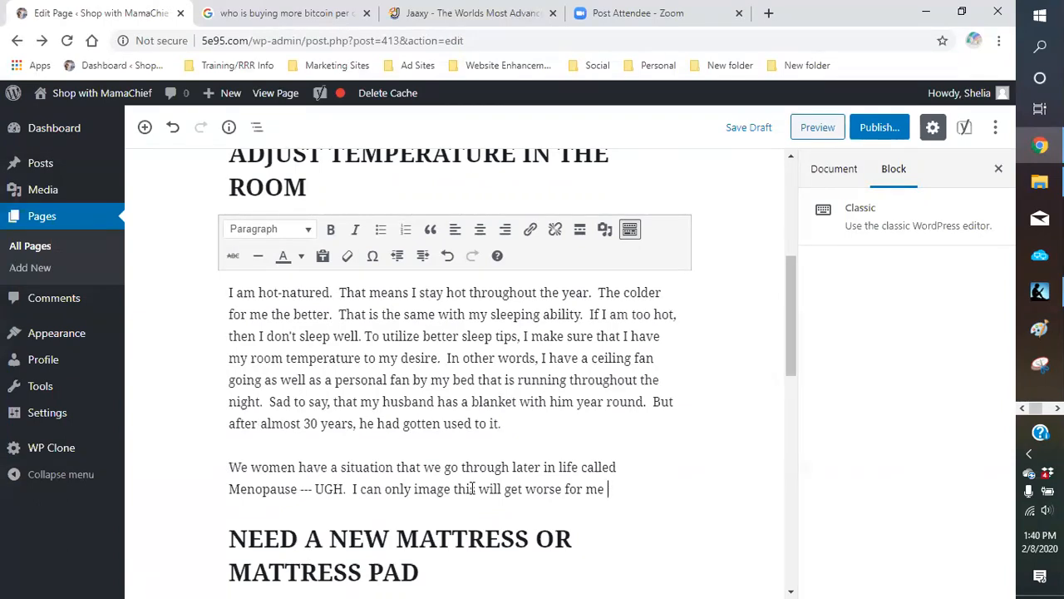
type("when I go th")
type("rough this.")
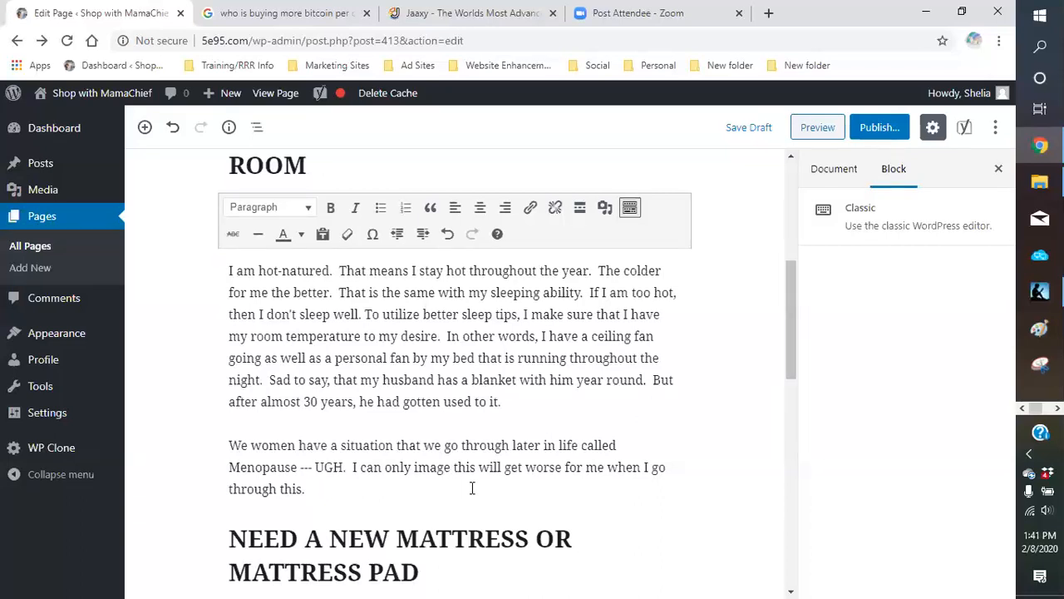
- Add "My poor husband, he will need an electric blanket to keep himself warm." to the Menopause paragraph
type("My poor husband.")
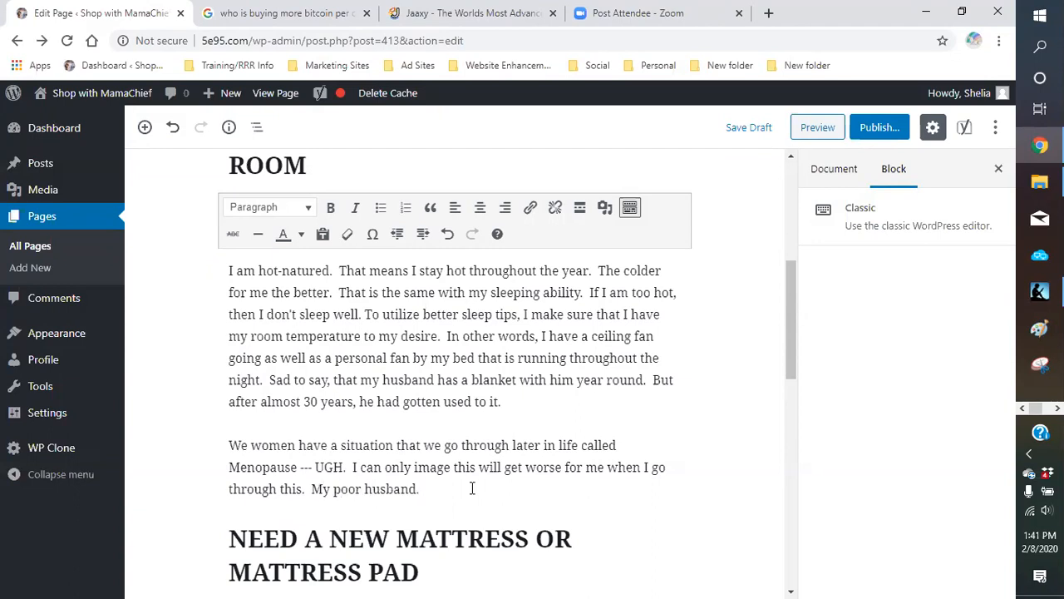
key("BackSpace")
type(",  he will need an electri")
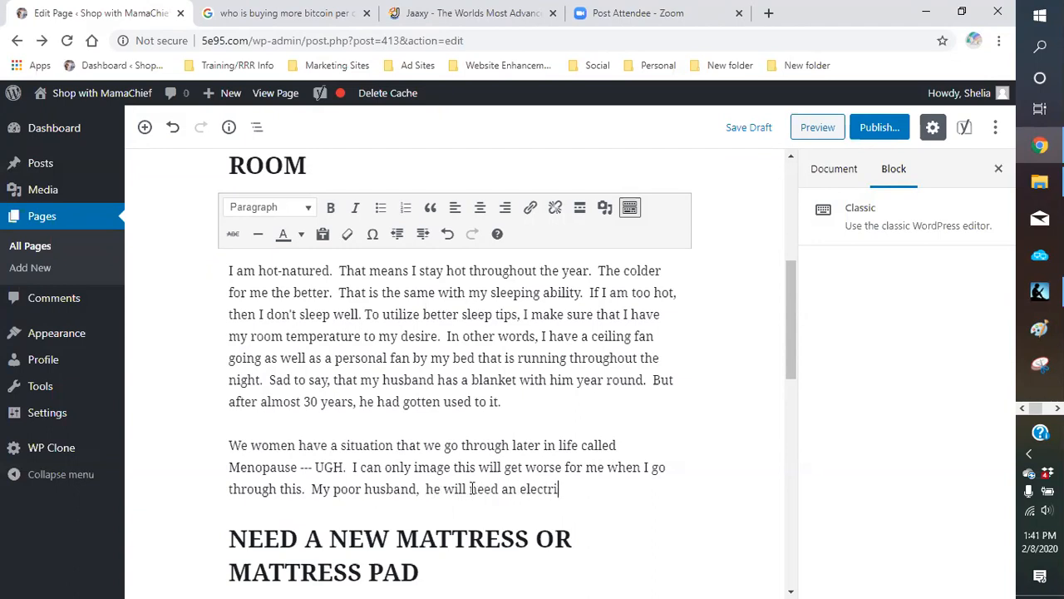
type("c bln")
key("BackSpace")
type("anket to t")
key("BackSpace")
type("keep himself")
type(" warm.")
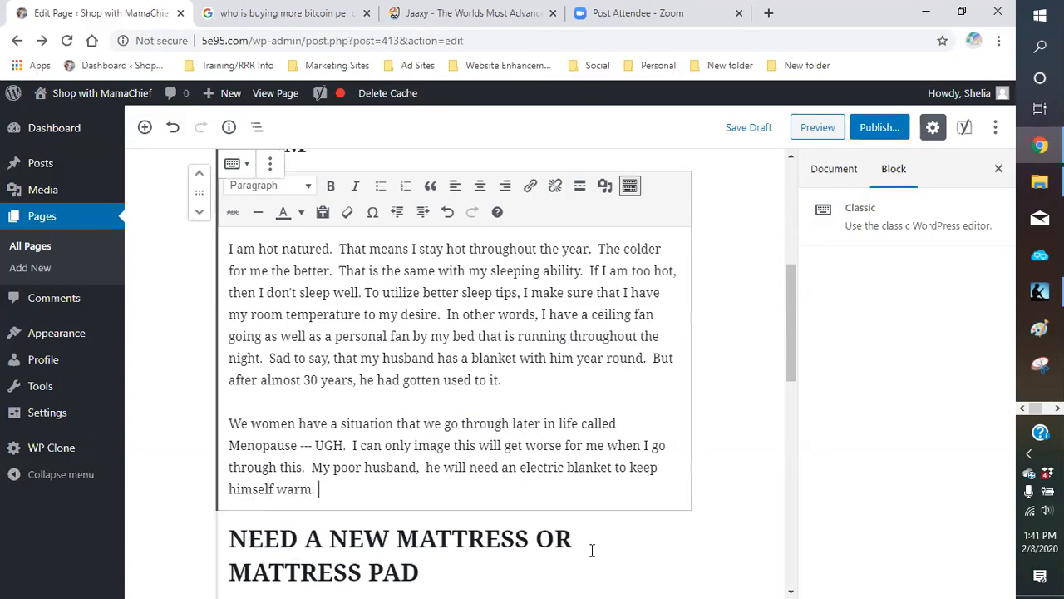
- Insert a paragraph above the Menopause paragraph reading "The night sweats are horrible. You cannot get comfortable."
scroll(411, 336, "up", 1)
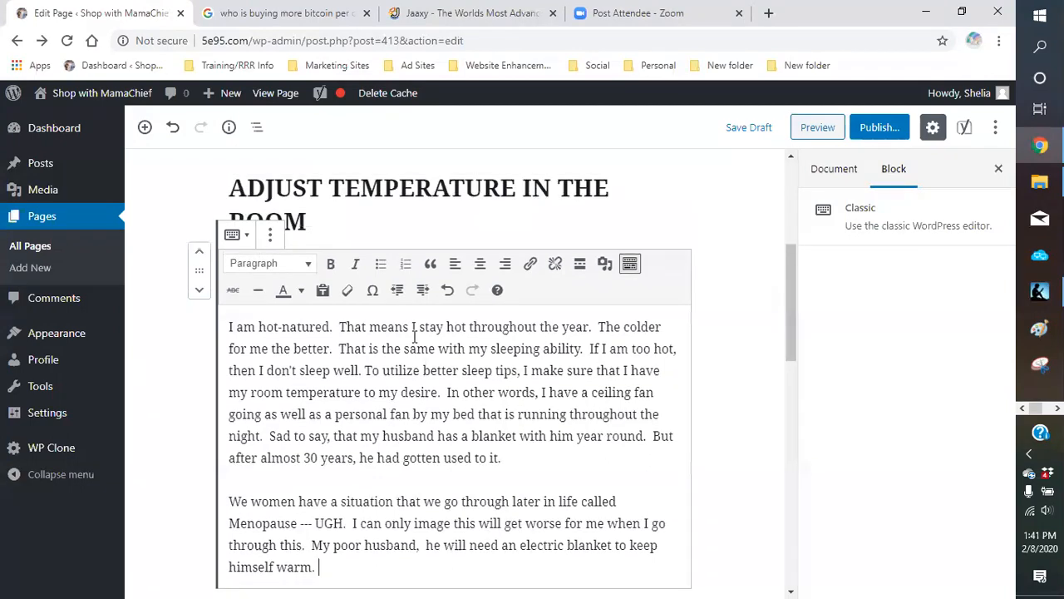
scroll(418, 357, "down", 1)
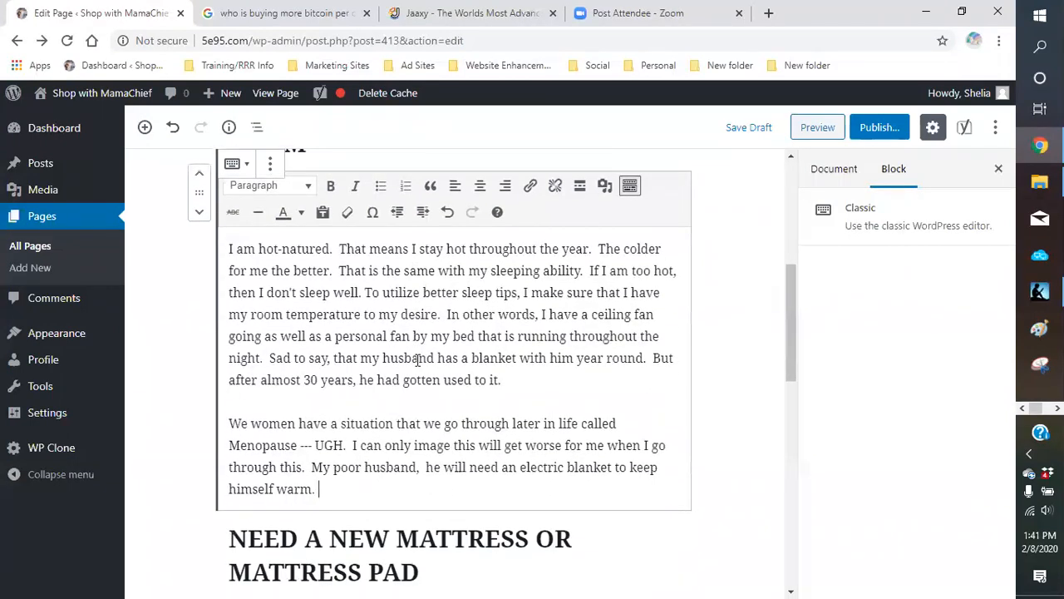
scroll(439, 344, "down", 2)
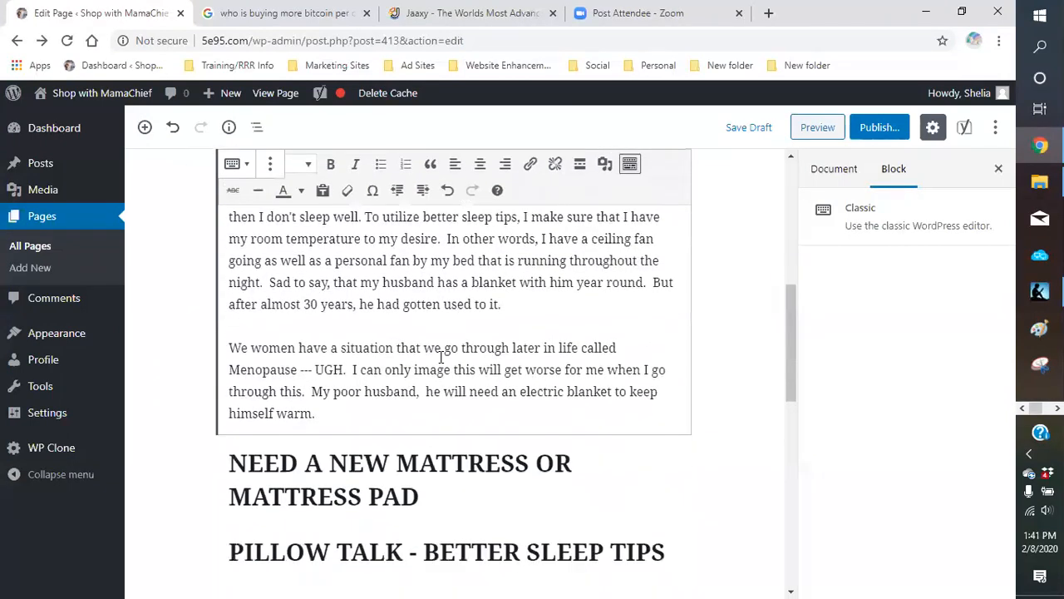
scroll(461, 316, "up", 2)
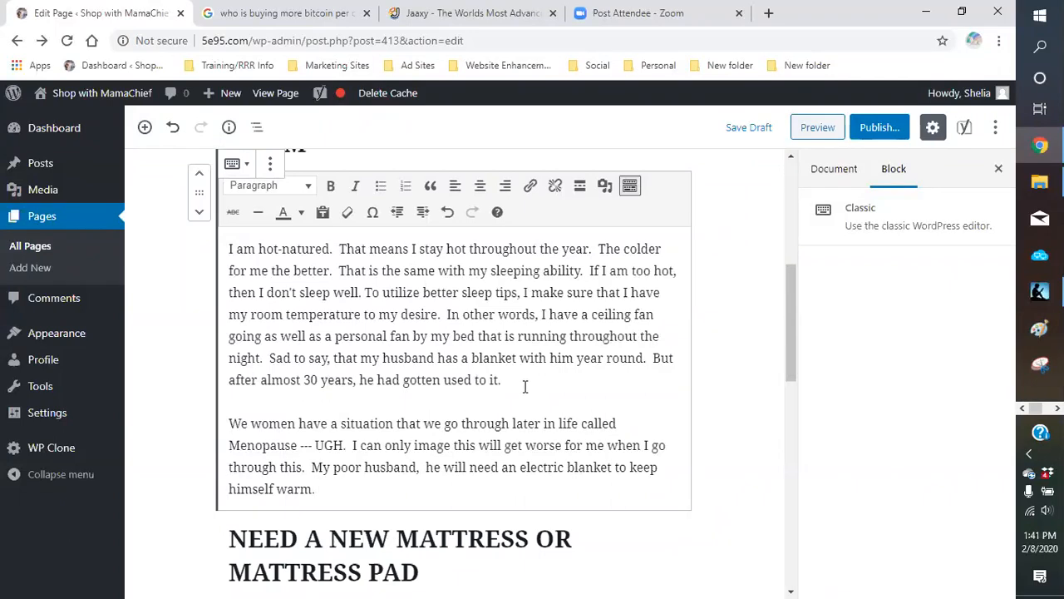
key("Return")
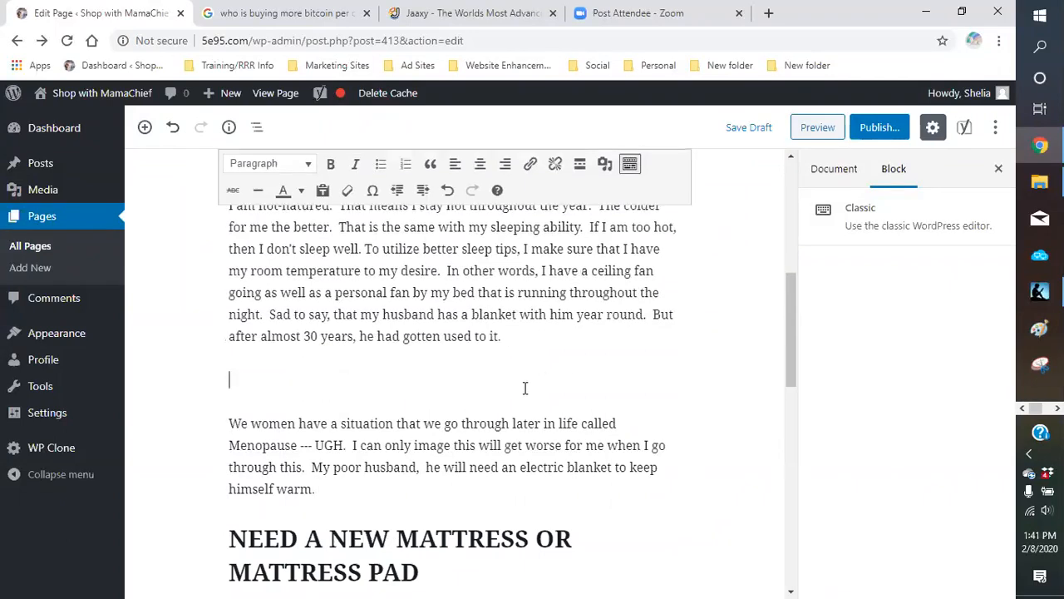
type("The night sweats ")
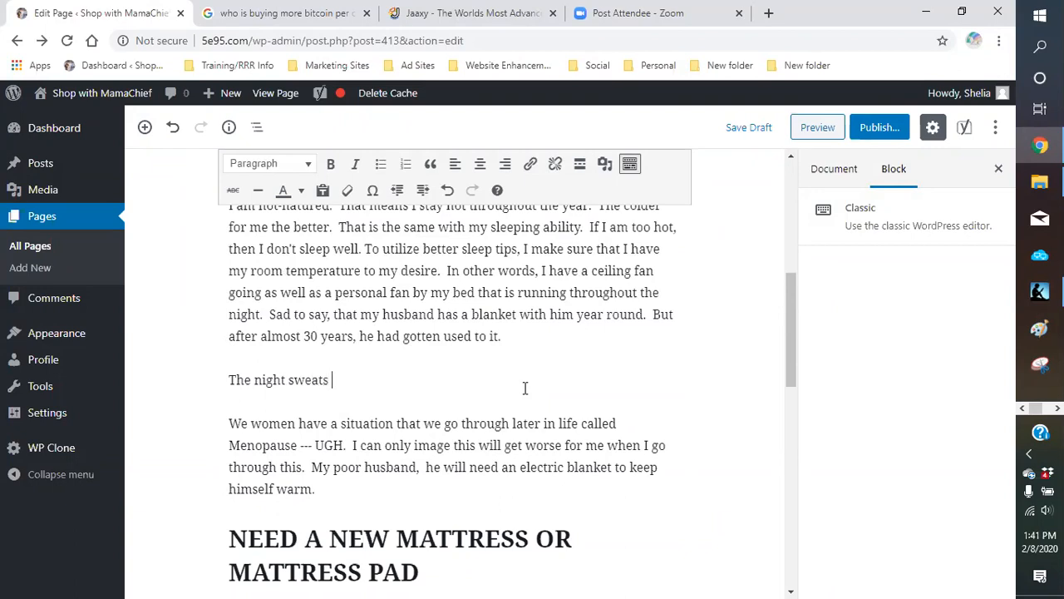
type("are horri")
type("ble.  ")
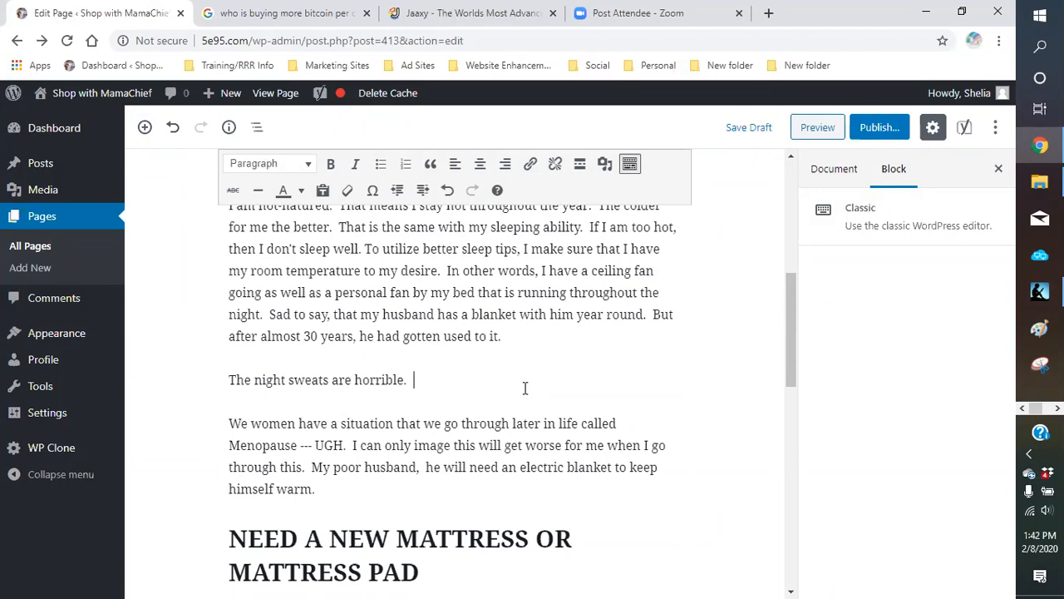
type("You cannot get comfortable.")
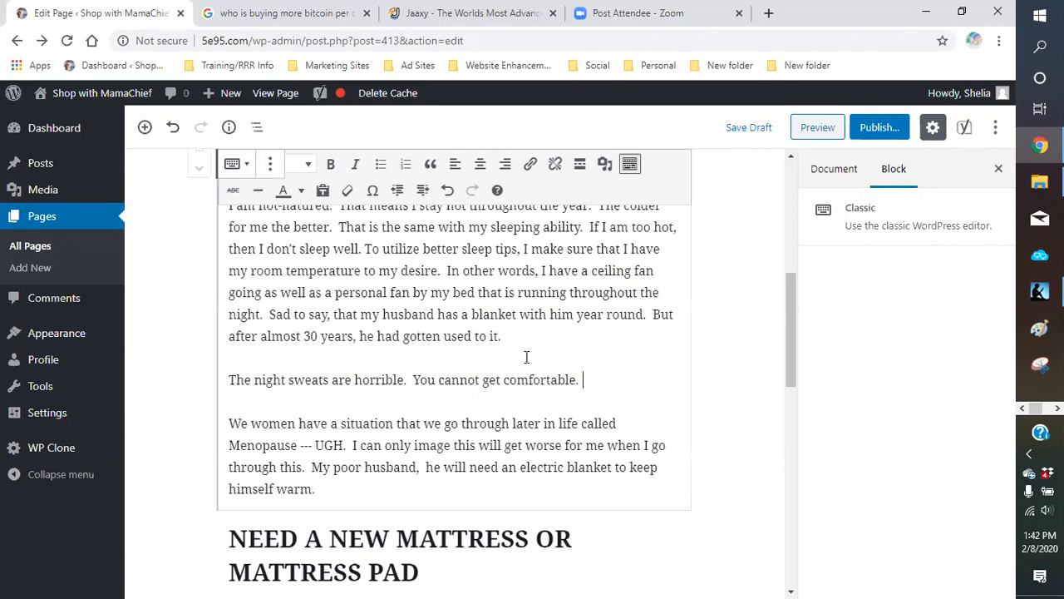
- Move the night sweats paragraph below the Menopause paragraph and finish it with a period
left_click_drag(580, 381, 232, 379)
right_click(232, 379)
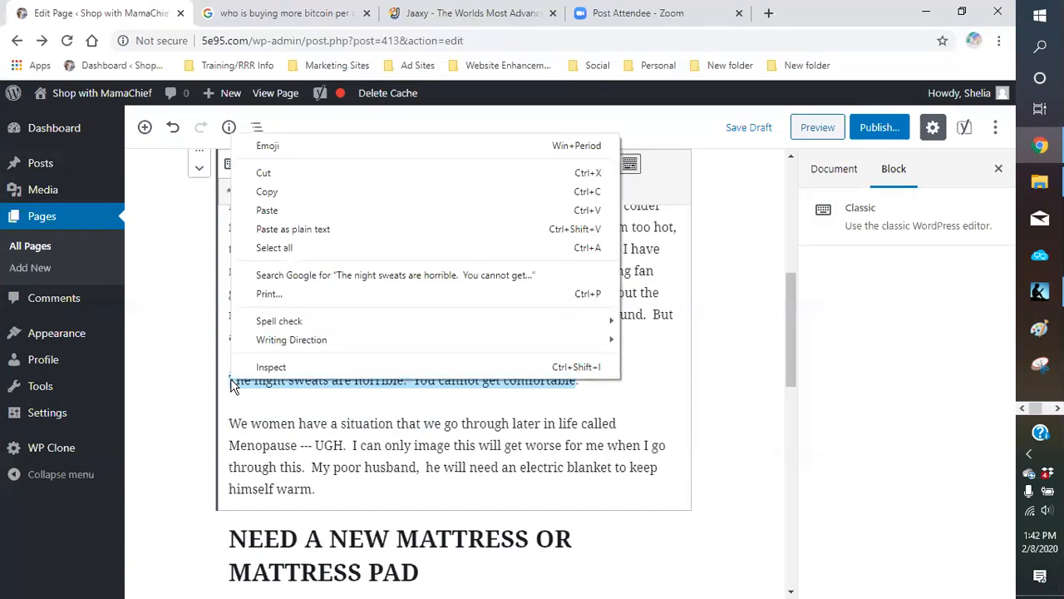
left_click(270, 192)
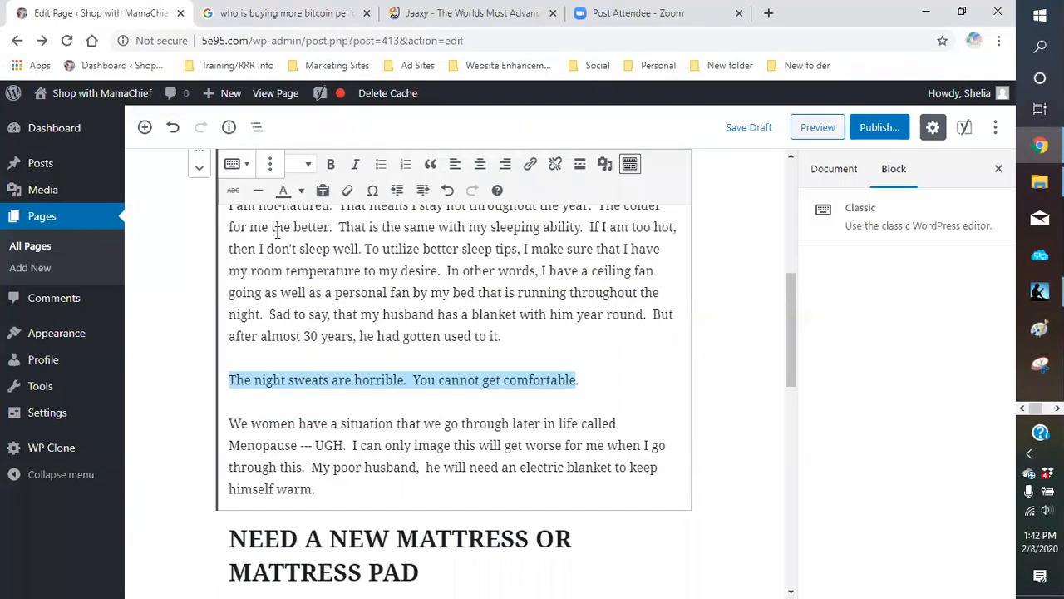
key("BackSpace")
key("BackSpace")
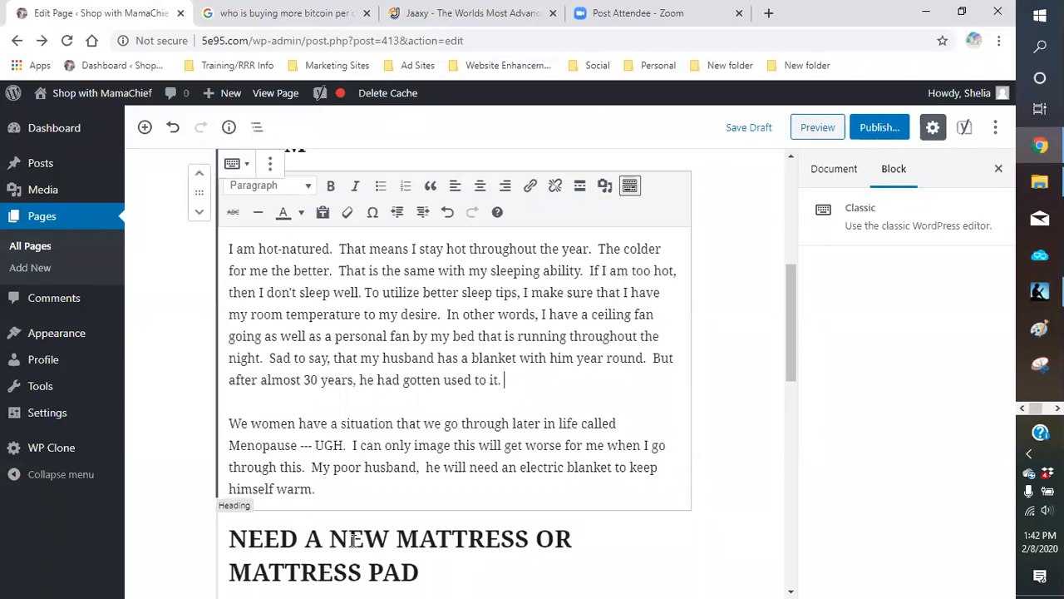
left_click(379, 494)
key("Return")
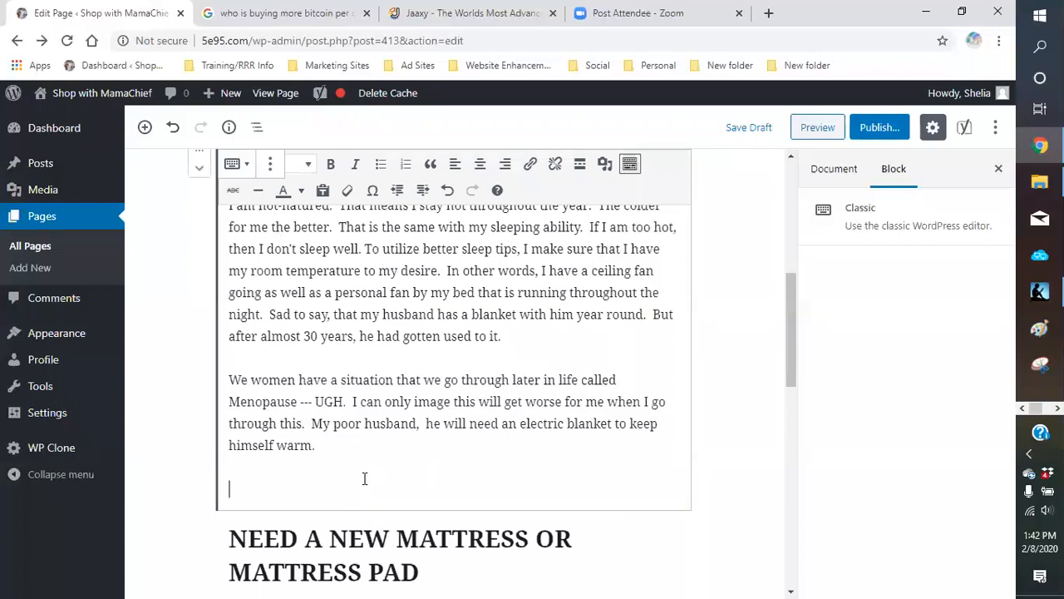
right_click(322, 482)
left_click(353, 361)
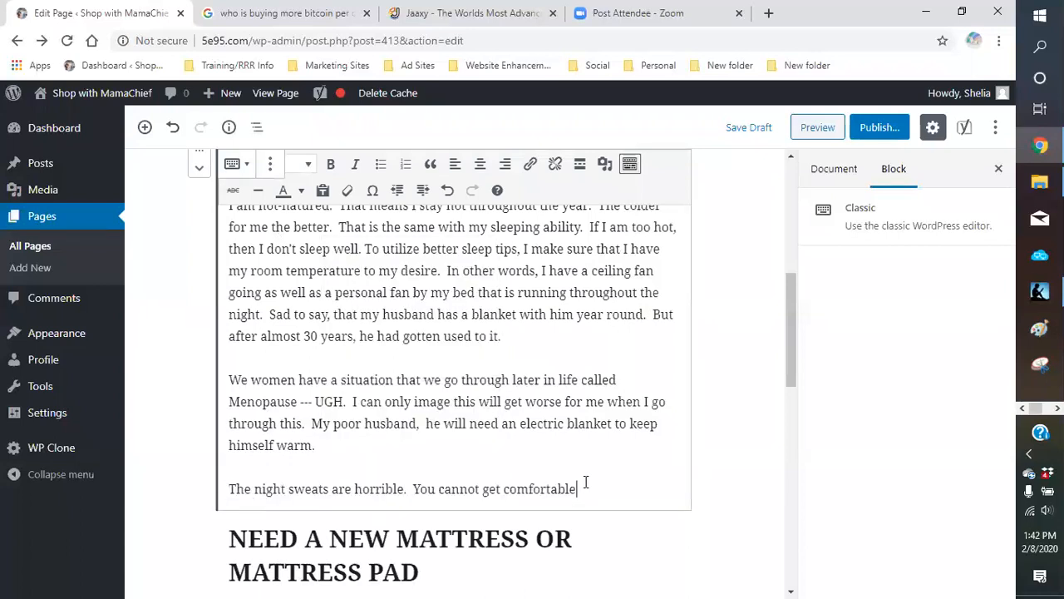
type(". ")
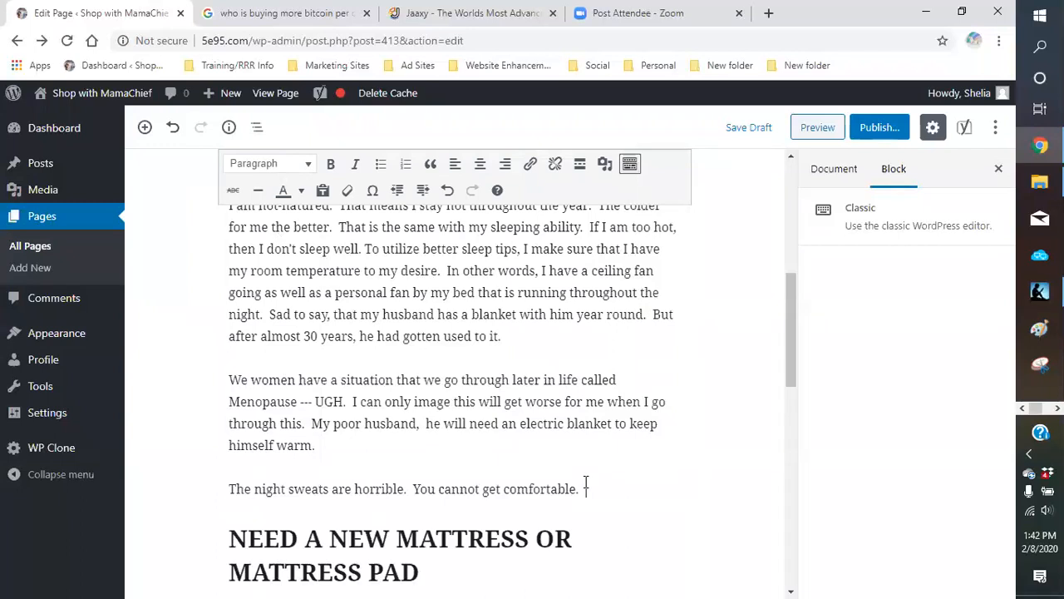
- Add "You have to change the sheets on your bed" to the night sweats paragraph
type("You have to change the shee")
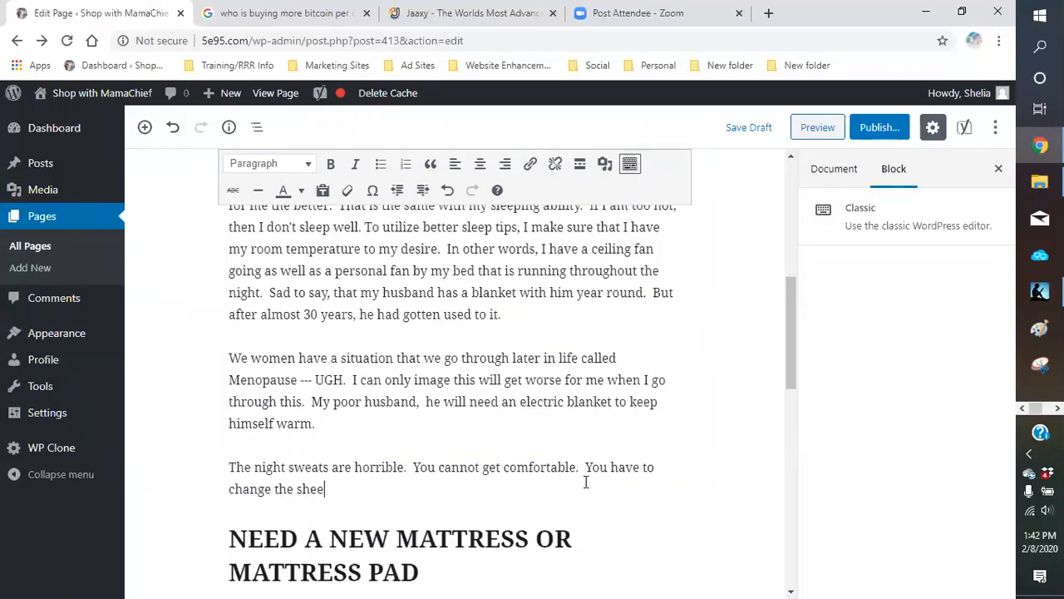
type("ts on your bed")
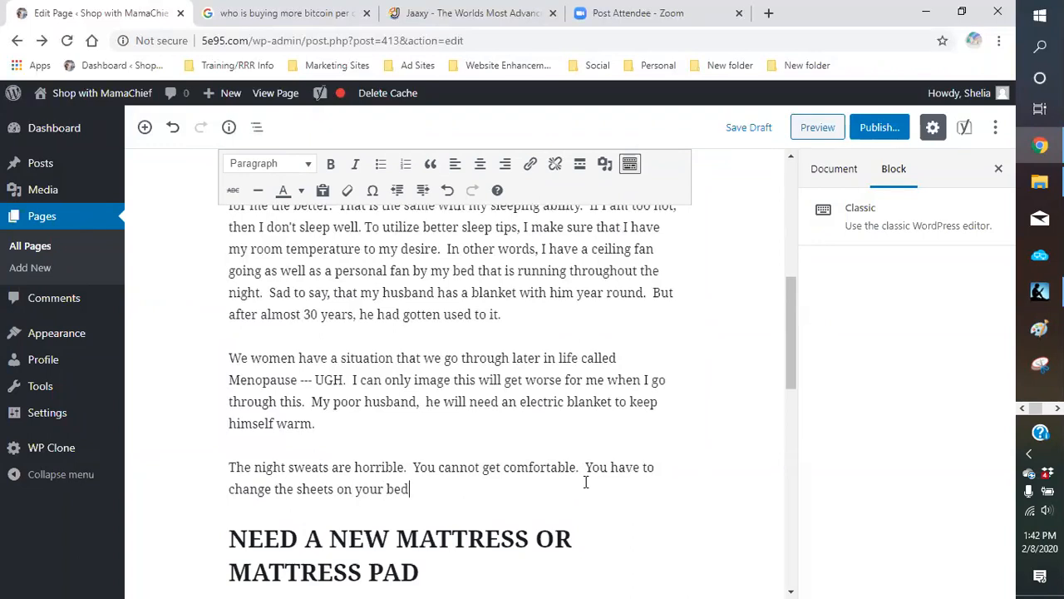
type(", you")
key("BackSpace")
key("BackSpace")
key("BackSpace")
key("BackSpace")
key("BackSpace")
- End the bed sheets sentence and add "Then I have to shower and get new PJ's."
type(".  The")
type("n y")
key("BackSpace")
type("I have to shower and get n")
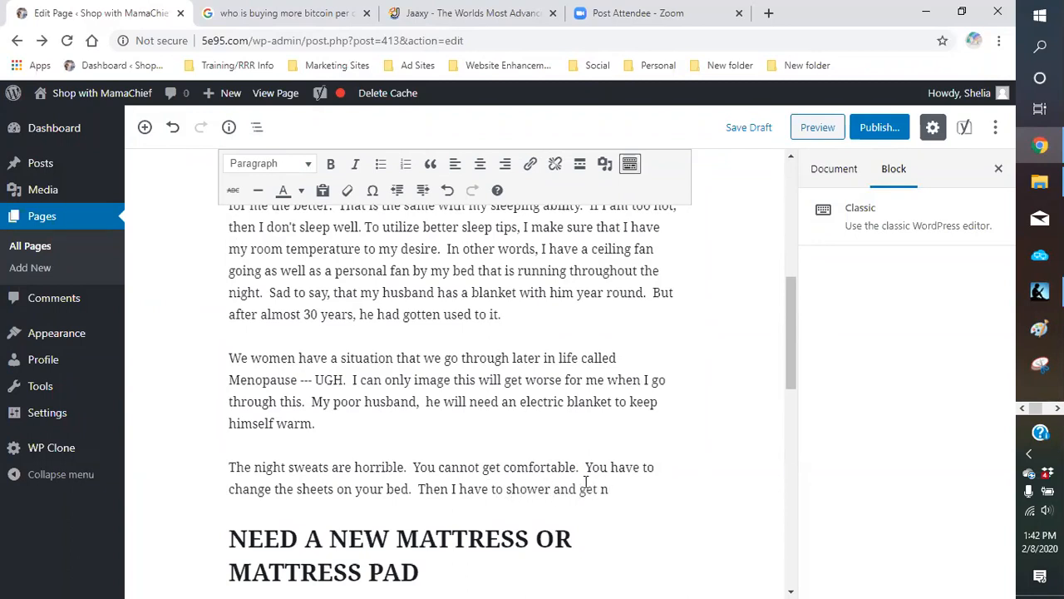
key("BackSpace")
type("m")
key("BackSpace")
type("new PJ's.")
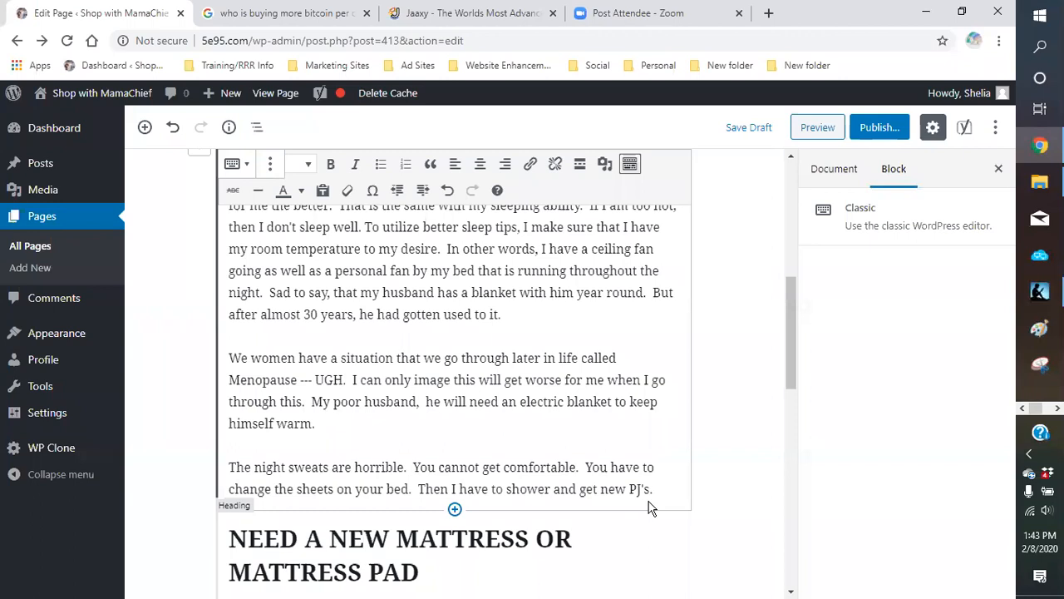
- Add "It becomes a great hassle. Now, I am contemplating an" to the night sweats paragraph, correcting the spelling of "contemplating"
type("It becomes")
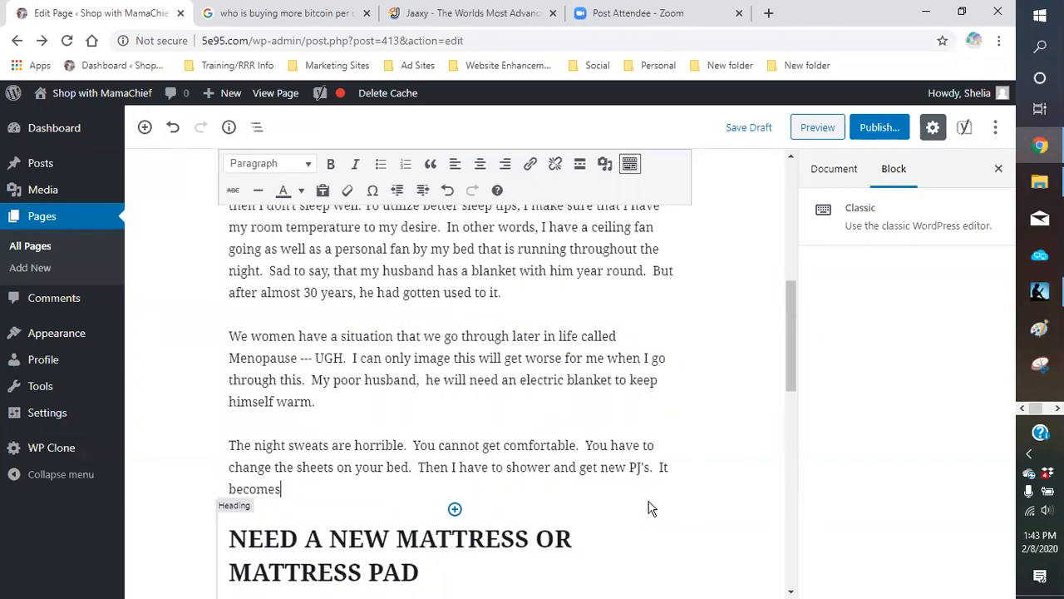
type(" a great hassle.")
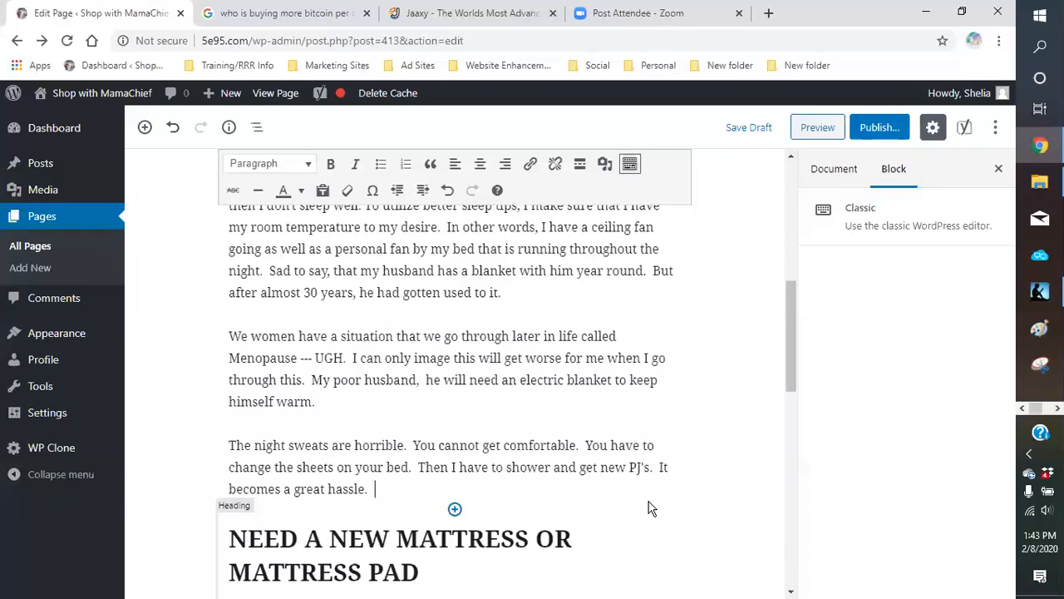
type("  Now, I am")
key("BackSpace")
key("BackSpace")
key("BackSpace")
type("am comtempl")
type("ate")
key("BackSpace")
type("ing an")
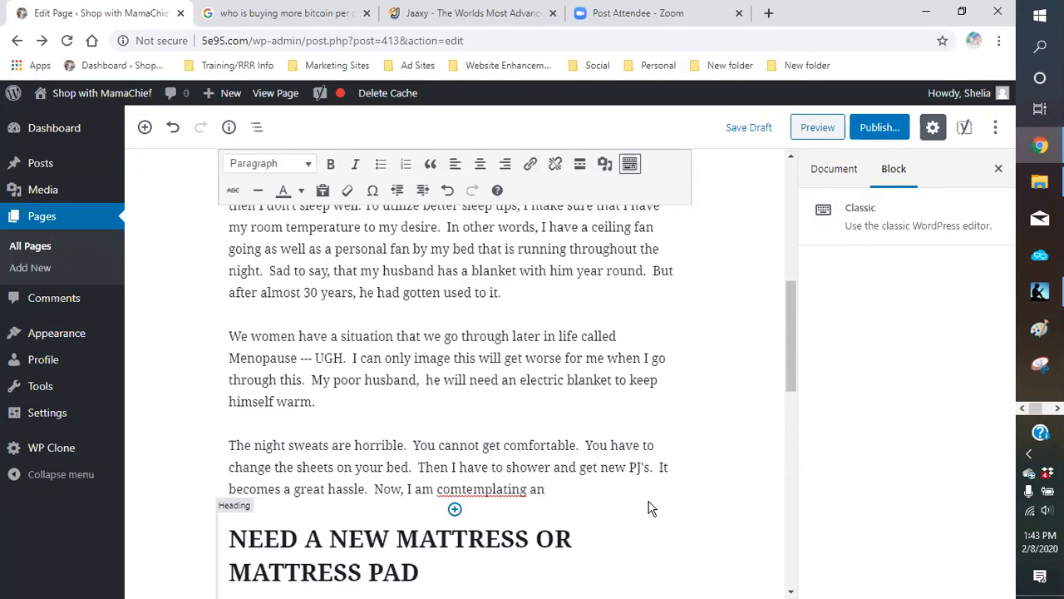
right_click(510, 490)
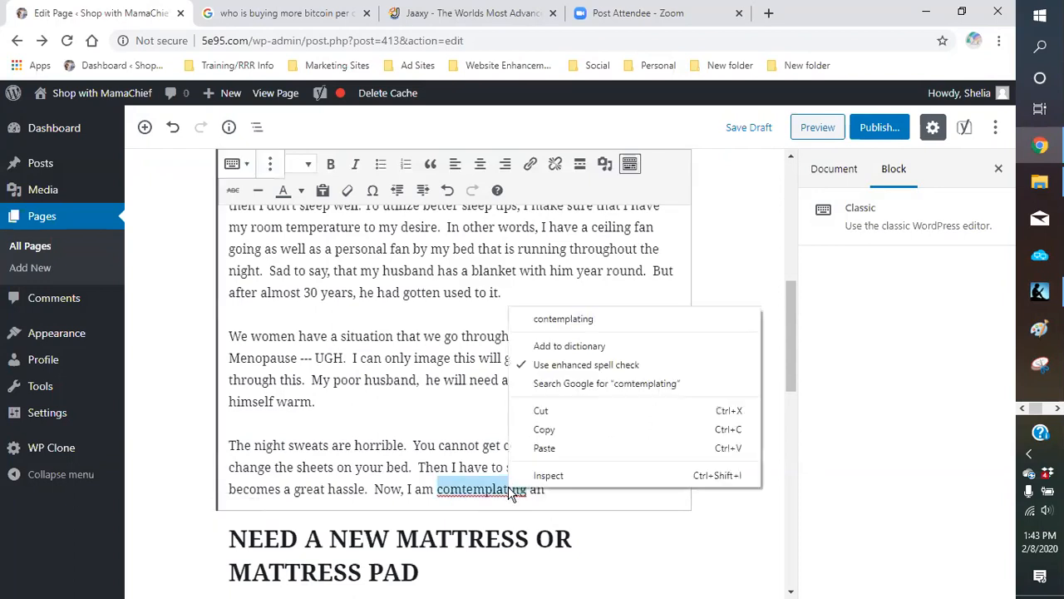
left_click(563, 318)
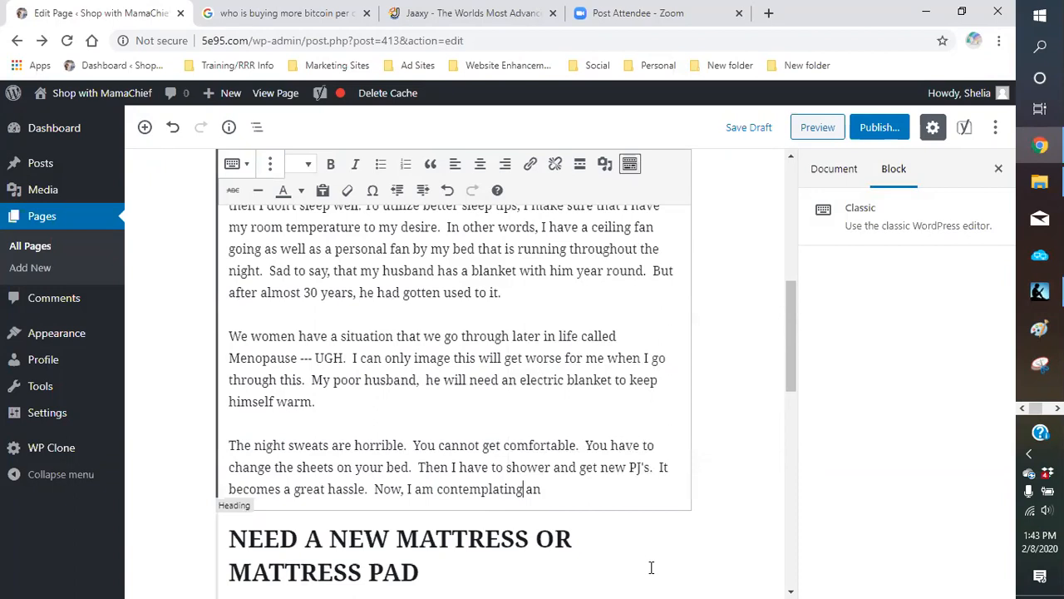
- Replace "an" at the end of the night sweats paragraph with "getting a new mattress."
left_click(546, 488)
key("BackSpace")
key("BackSpace")
type("getting a new mattre")
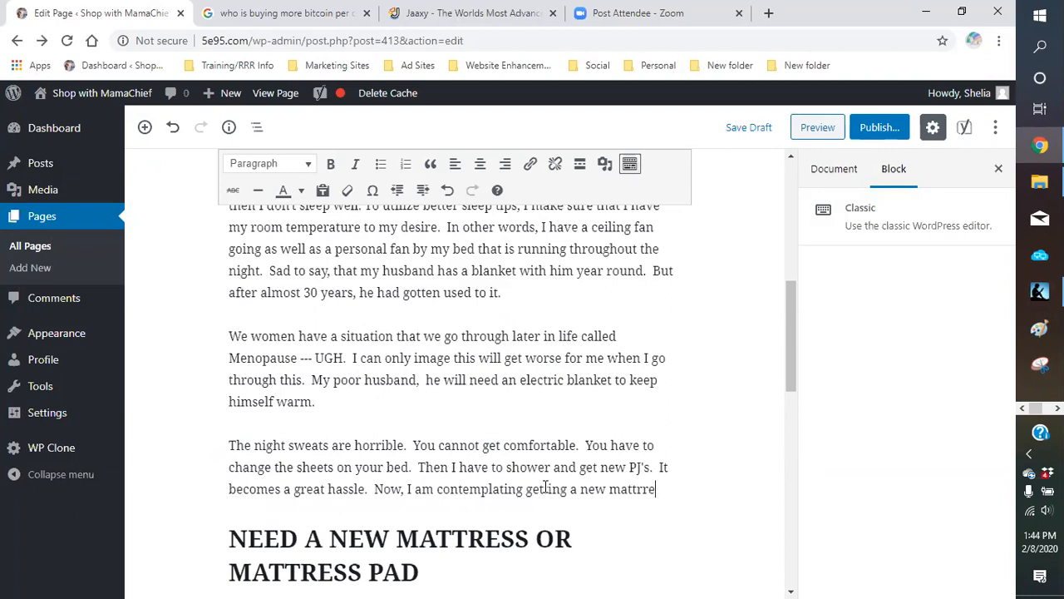
type("ss.")
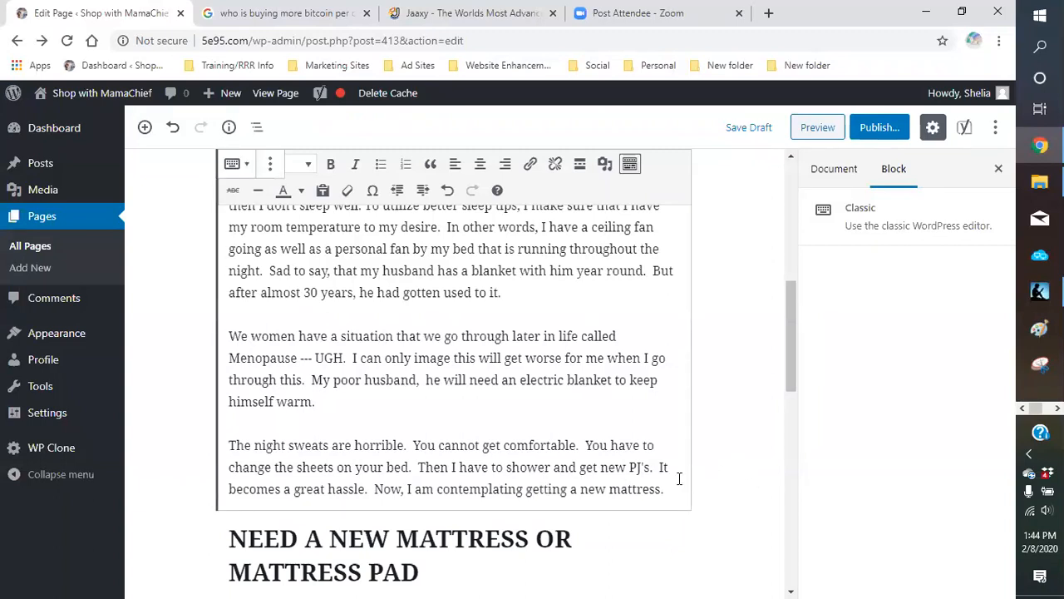
- Insert a paragraph under the mattress heading reading "For better sleep tips, having a new mattress or mattress pad may help."
scroll(678, 479, "down", 1)
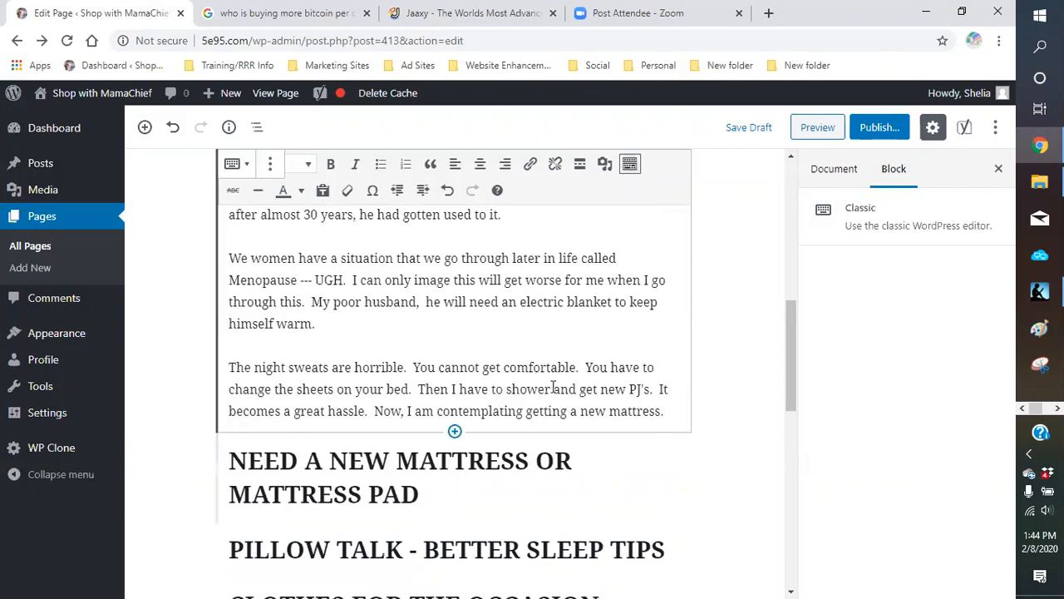
scroll(575, 372, "up", 3)
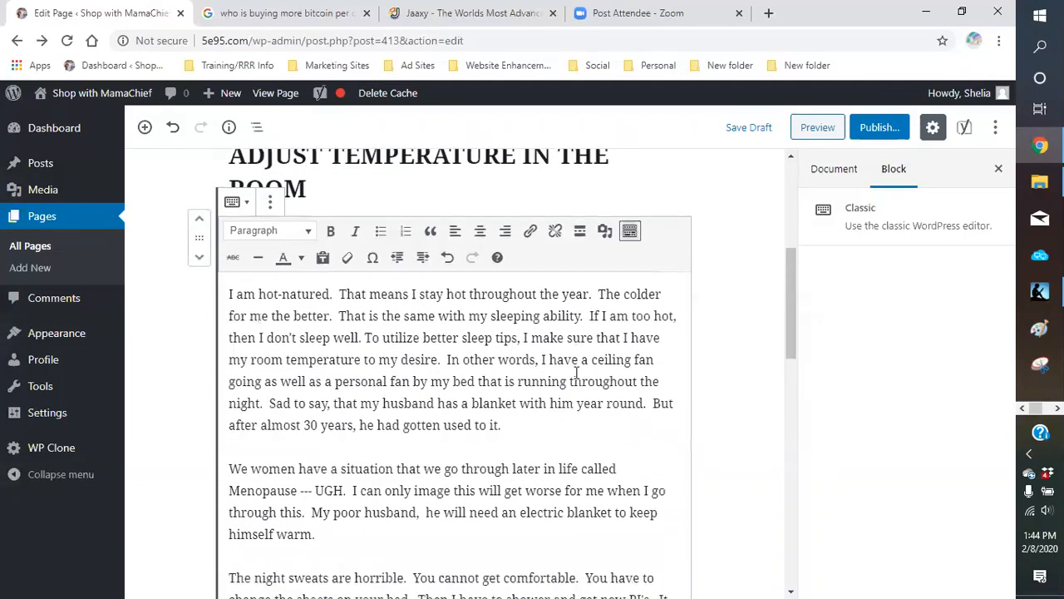
scroll(574, 375, "down", 5)
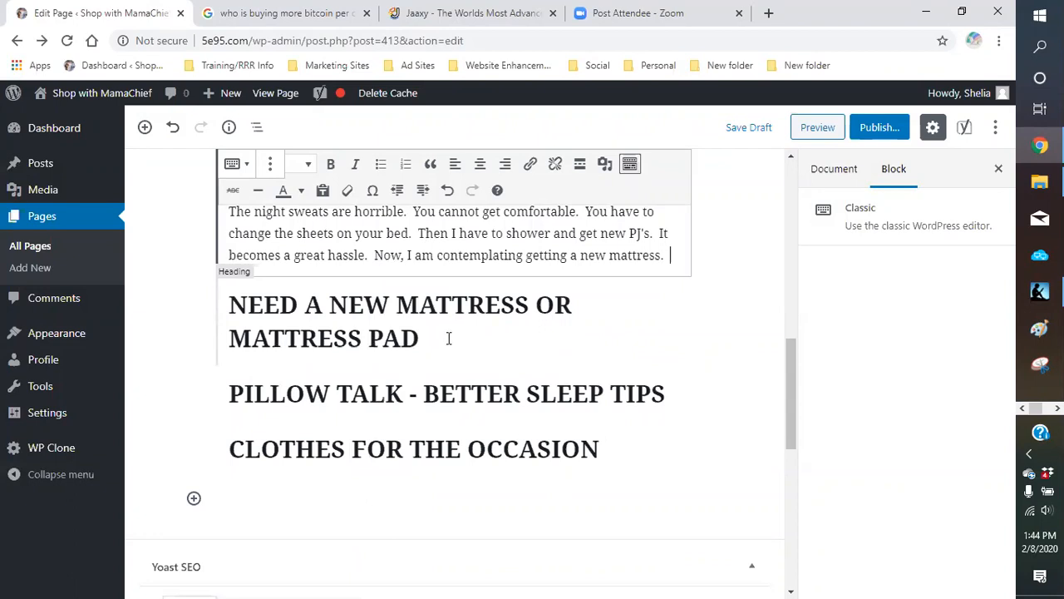
left_click(448, 338)
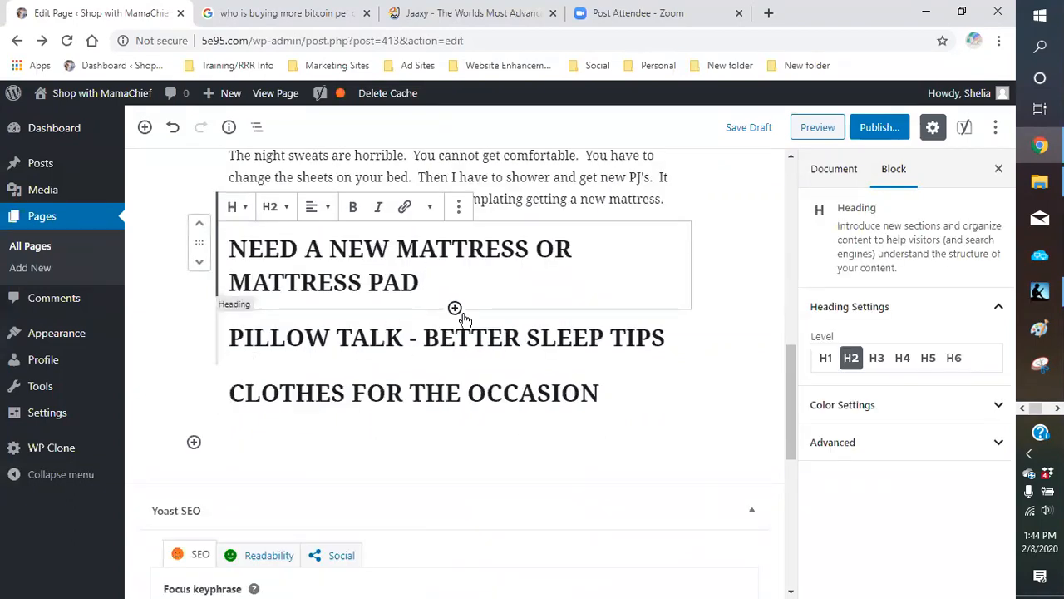
left_click(455, 310)
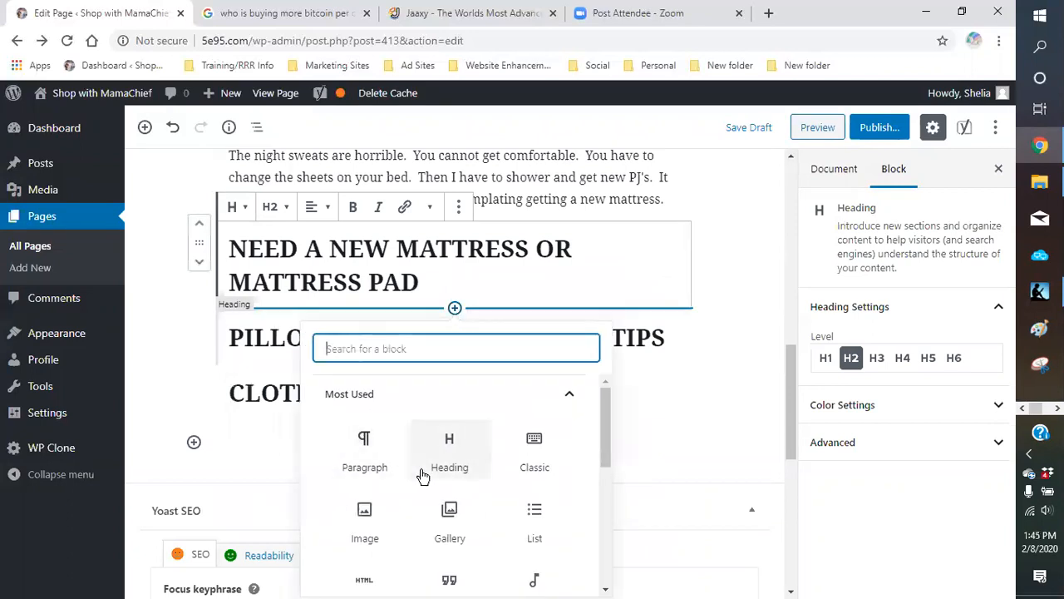
left_click(360, 454)
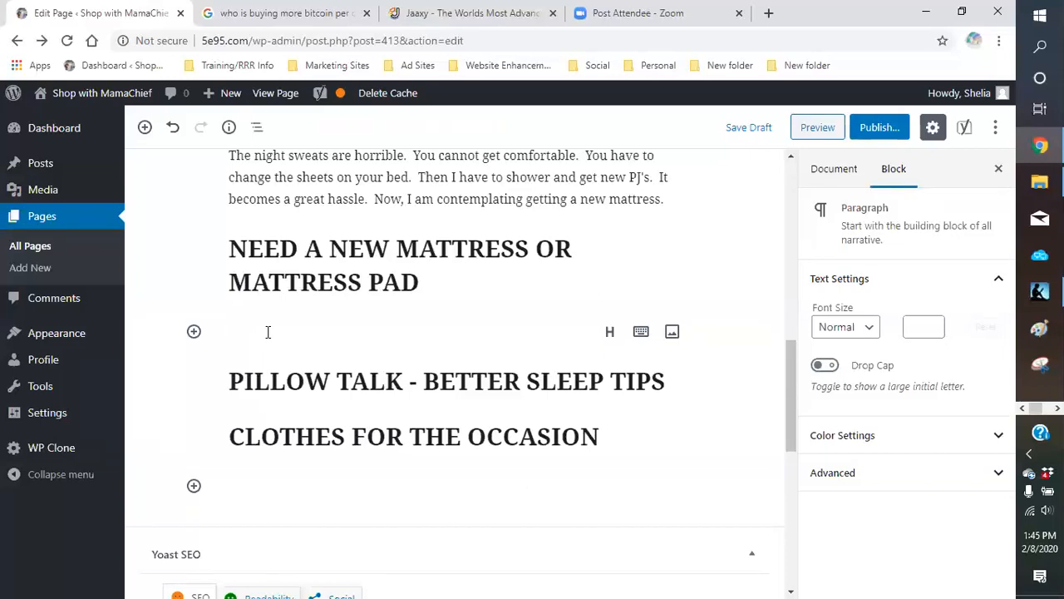
type("For better sleep tips, having a new mattres")
type("mattres")
key("BackSpace")
key("BackSpace")
key("BackSpace")
type("ress pad may help . ")
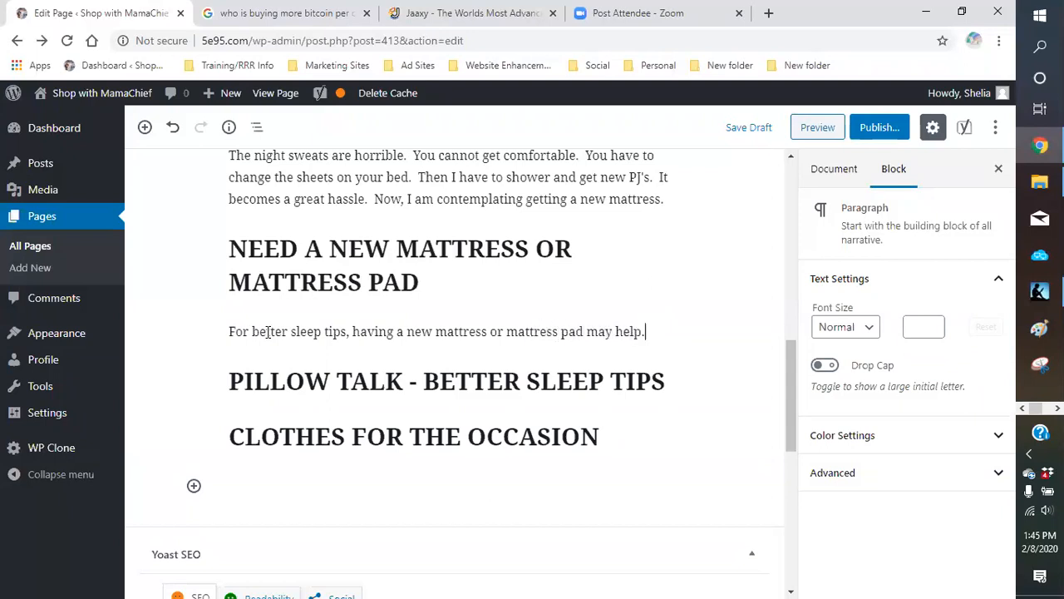
- Add "If you have an older mattress, it may be time to replace it." to the mattress paragraph
type(" If you have an ")
type("older m")
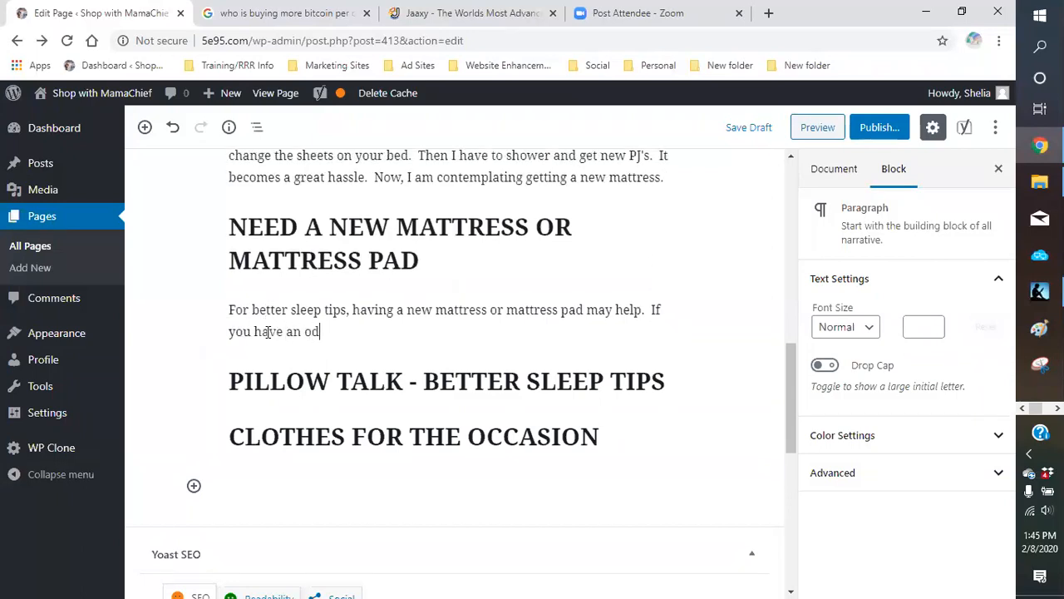
type("attres")
type("s, ")
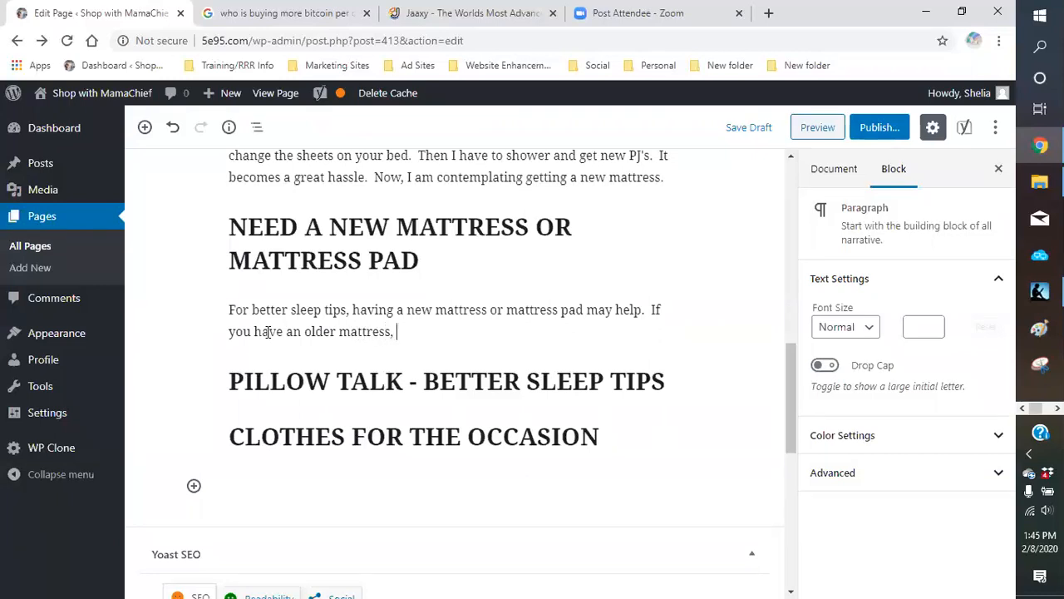
type("it may be time to replacei")
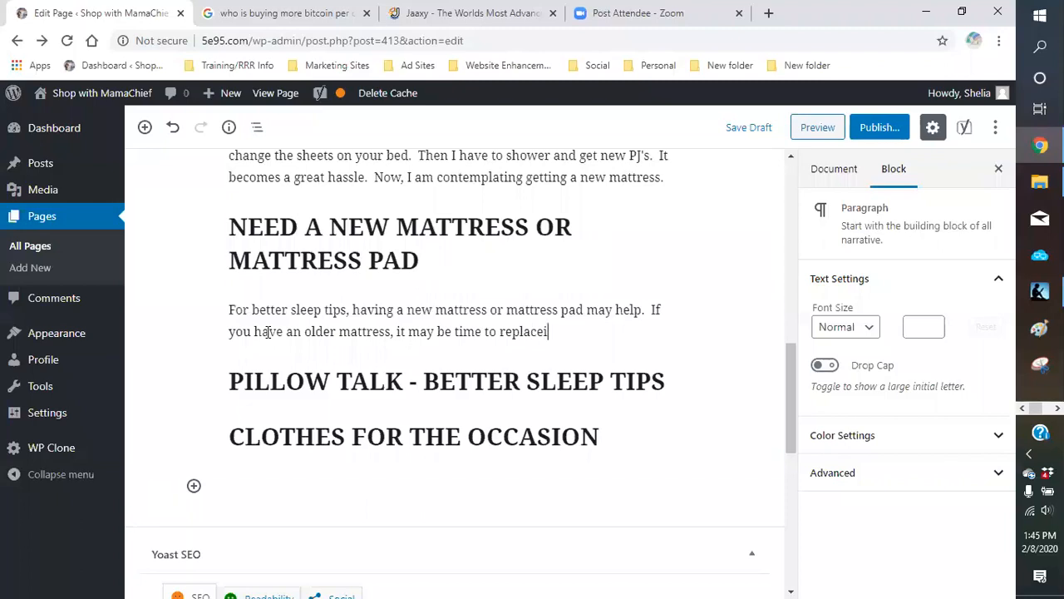
key("BackSpace")
type("it.")
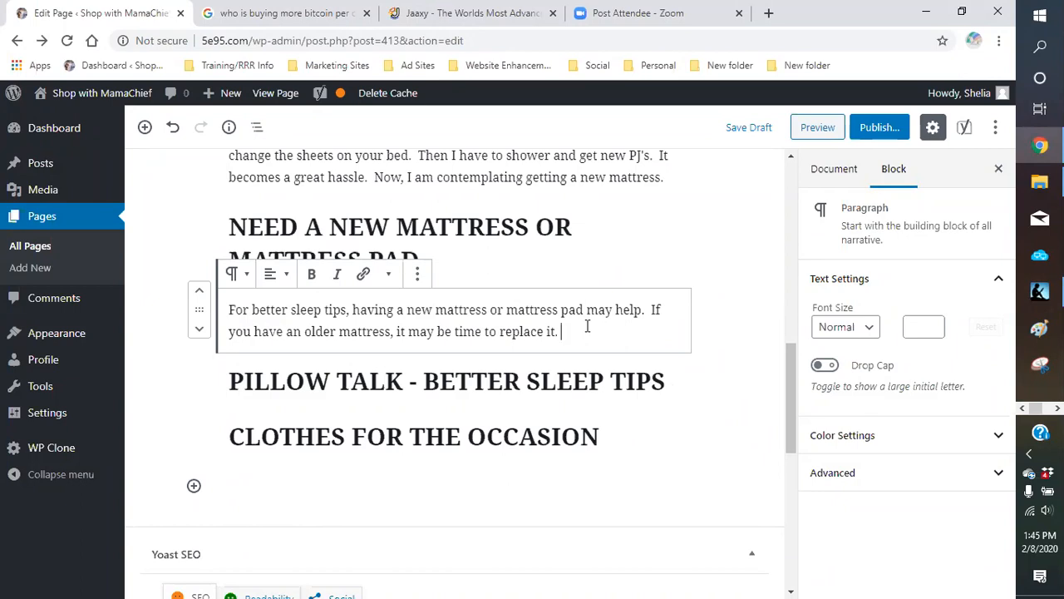
- Add "The experts say that any mattress 8 -10 years old needs to be replaced." and begin the next sentence with "Not only due to your"
type("The")
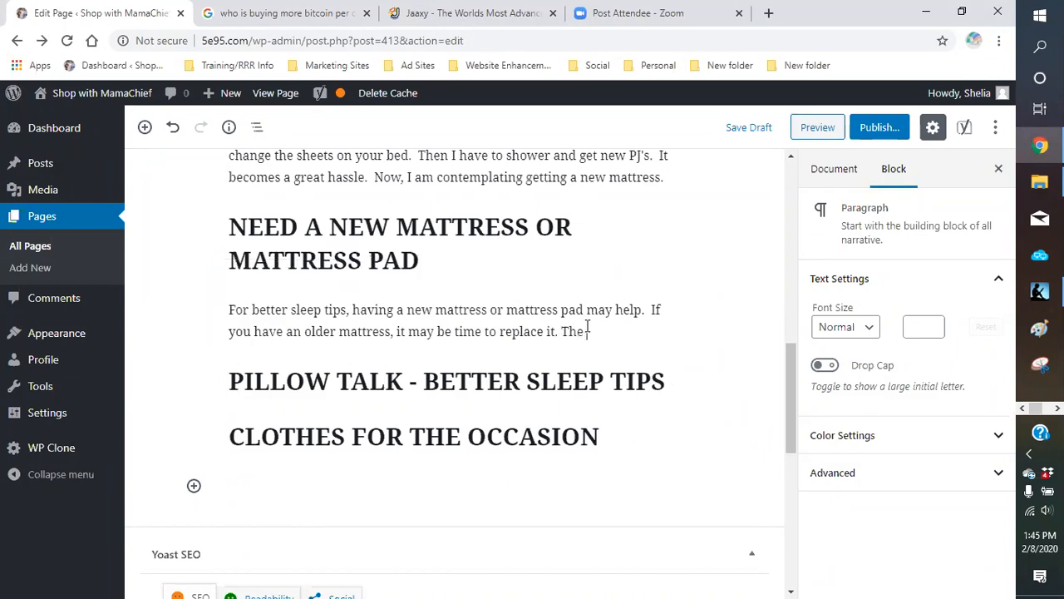
type(" expers")
key("BackSpace")
type("ts say that any matre")
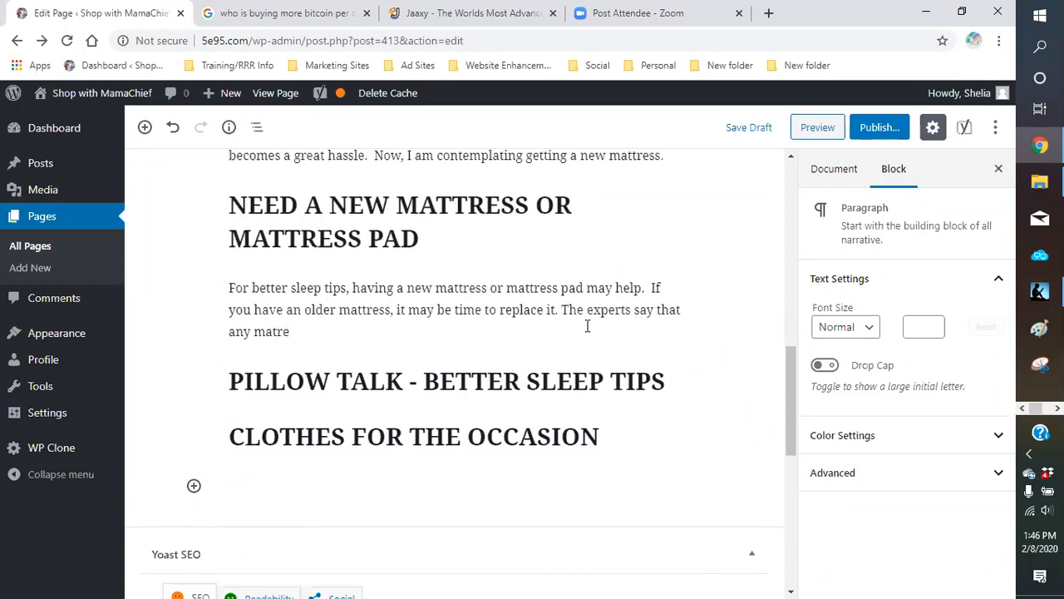
key("BackSpace")
key("BackSpace")
type("tress")
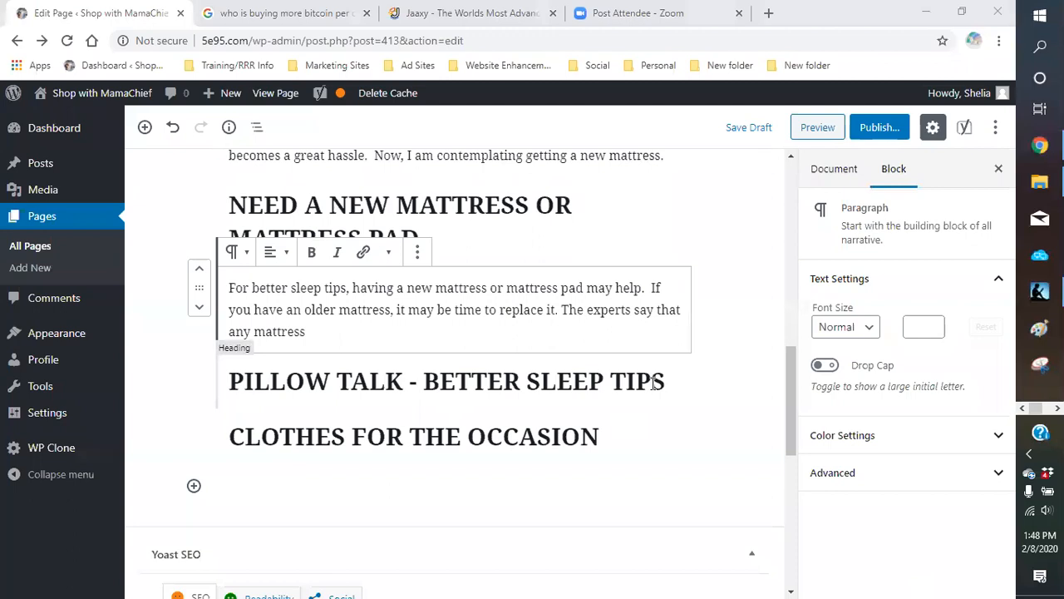
left_click(338, 332)
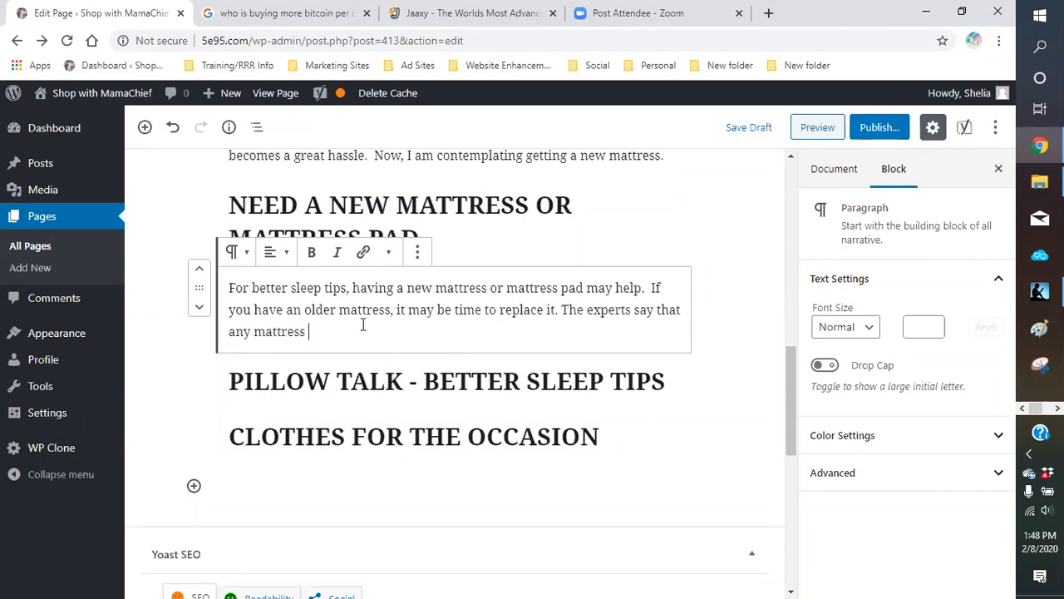
type("8")
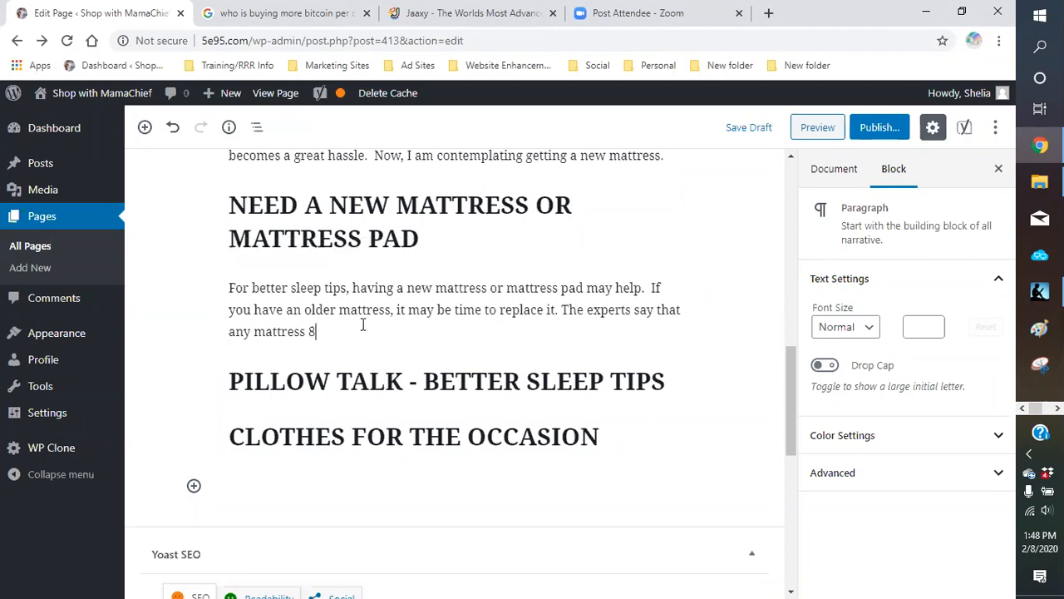
type(" -10 years old needs to be replaced.  Not only due to your bo")
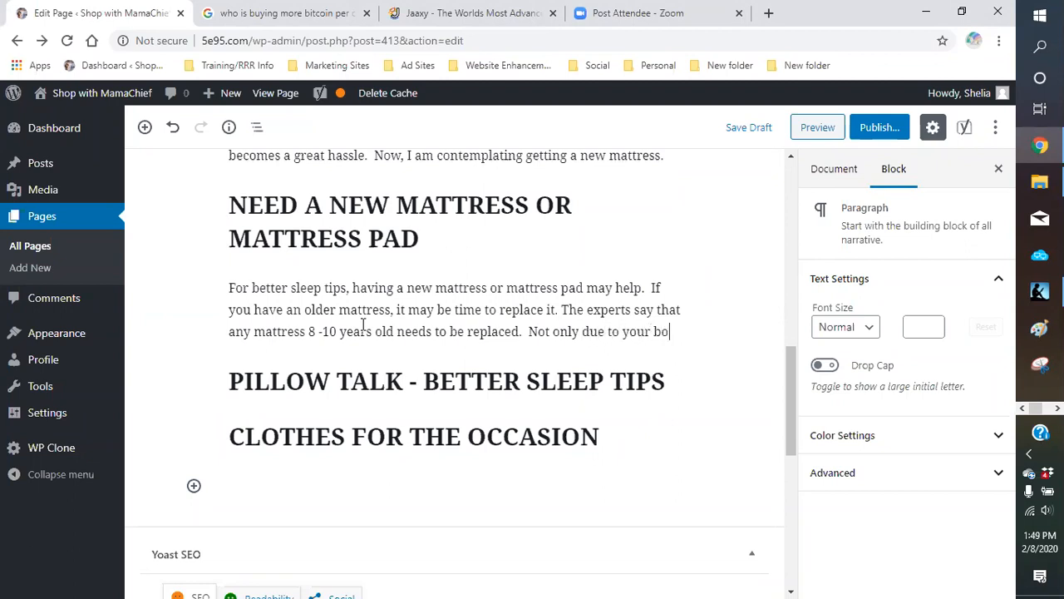
- Continue the "Not only due to your" sentence with "body excretions, like sweat but also from"
type("dy extr")
key("BackSpace")
key("BackSpace")
type("cretions, like sweat s")
key("BackSpace")
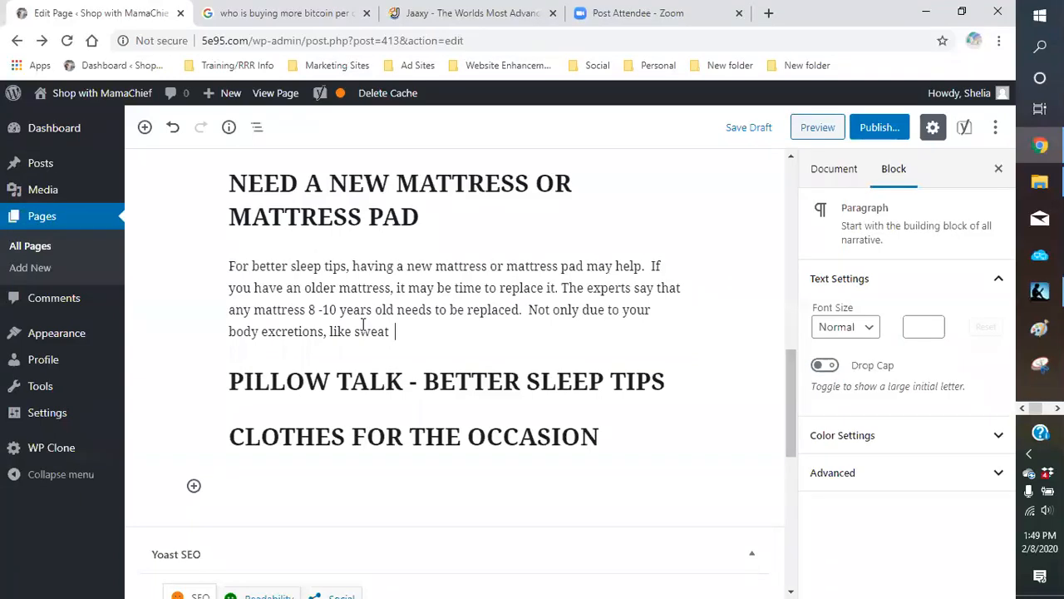
type("but also from")
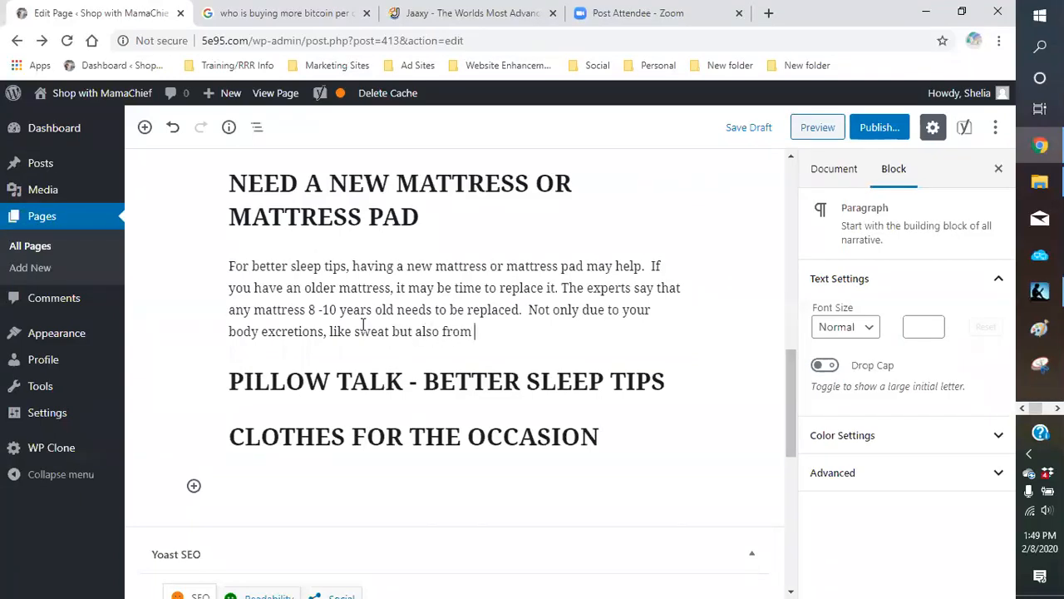
- Finish the mattress paragraph's last sentence with "body dandruff and your skin cells that shed during sleep.", correcting the spelling of "dandruff"
type(" body dra")
type("d")
key("BackSpace")
type("ndruff and")
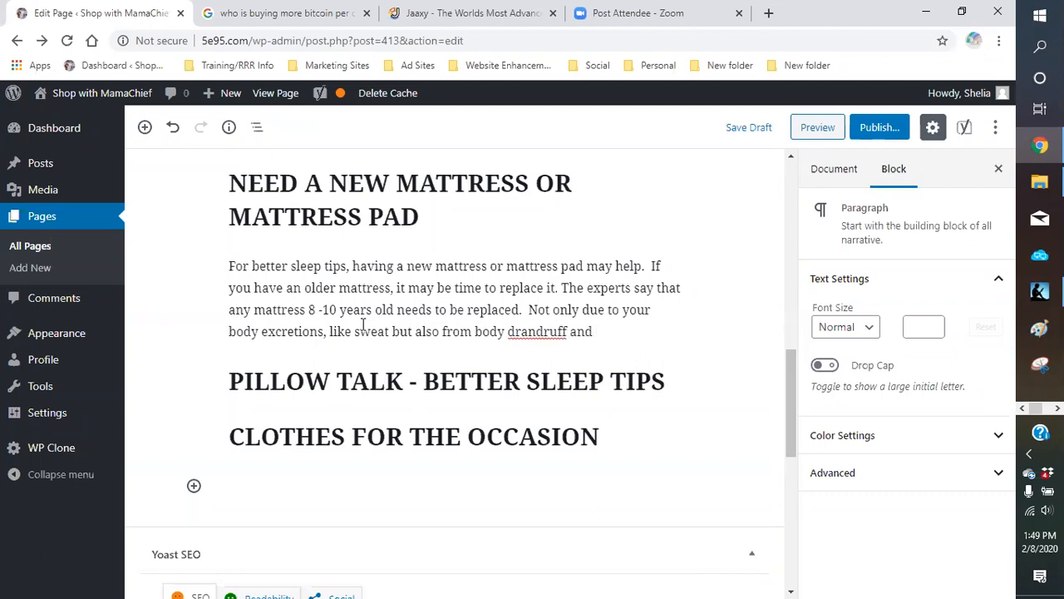
left_click(523, 331)
key("BackSpace")
left_click(592, 331)
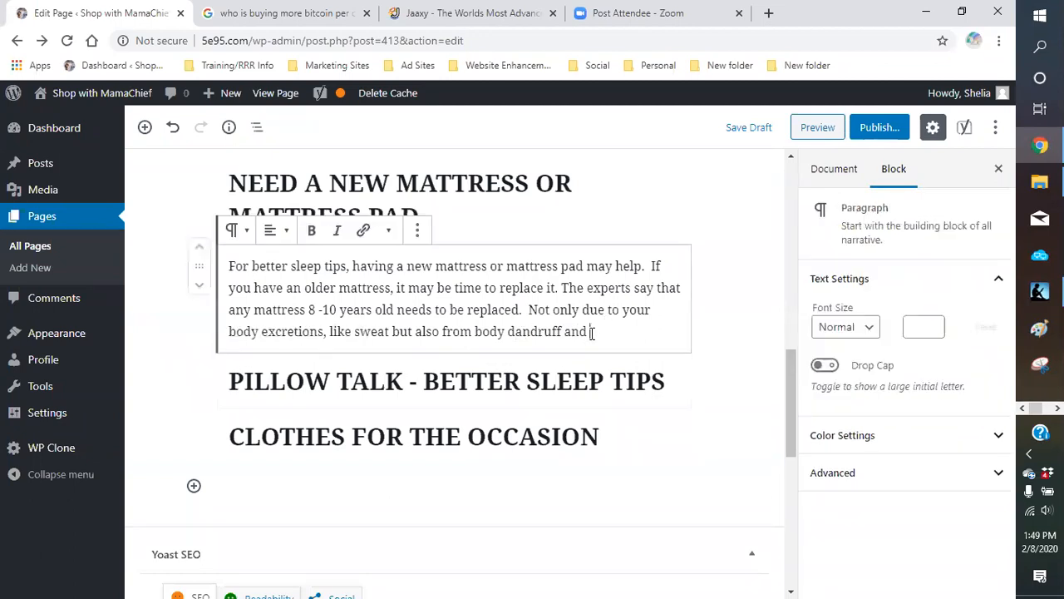
type("your s")
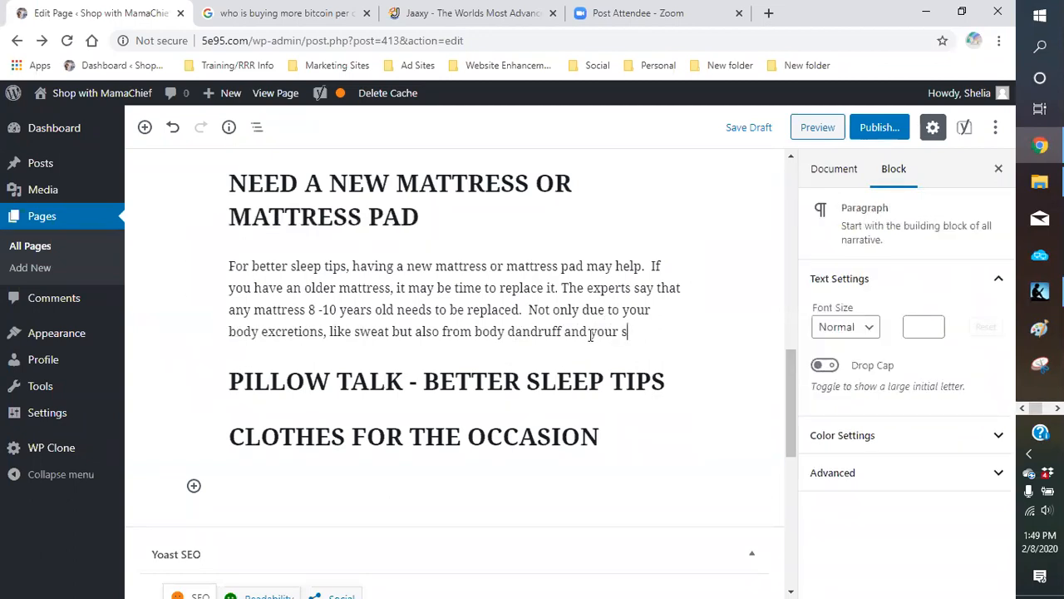
type("kin cells that shed dur")
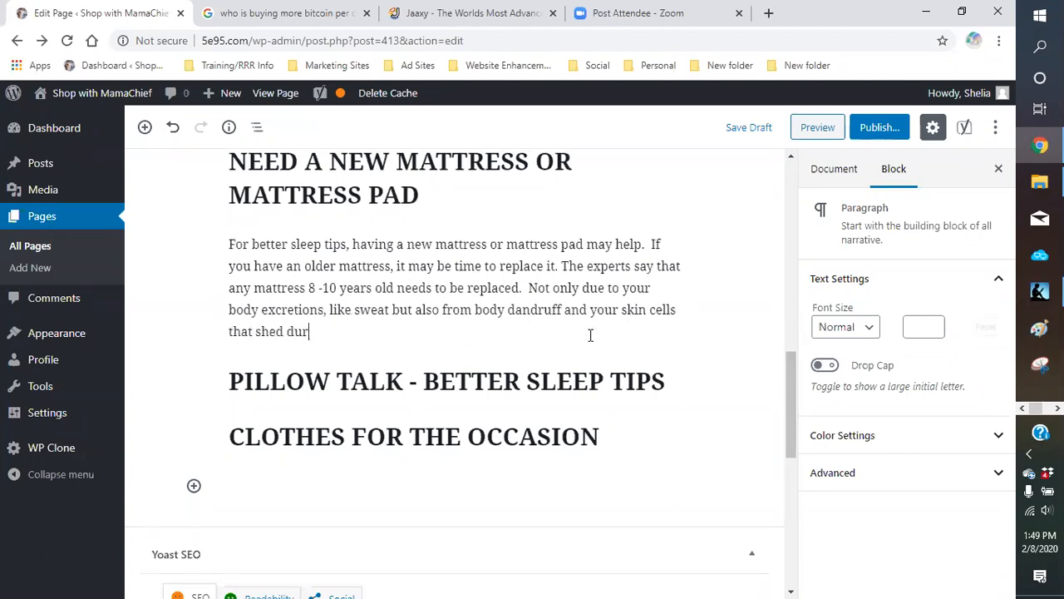
type("ing sleep.")
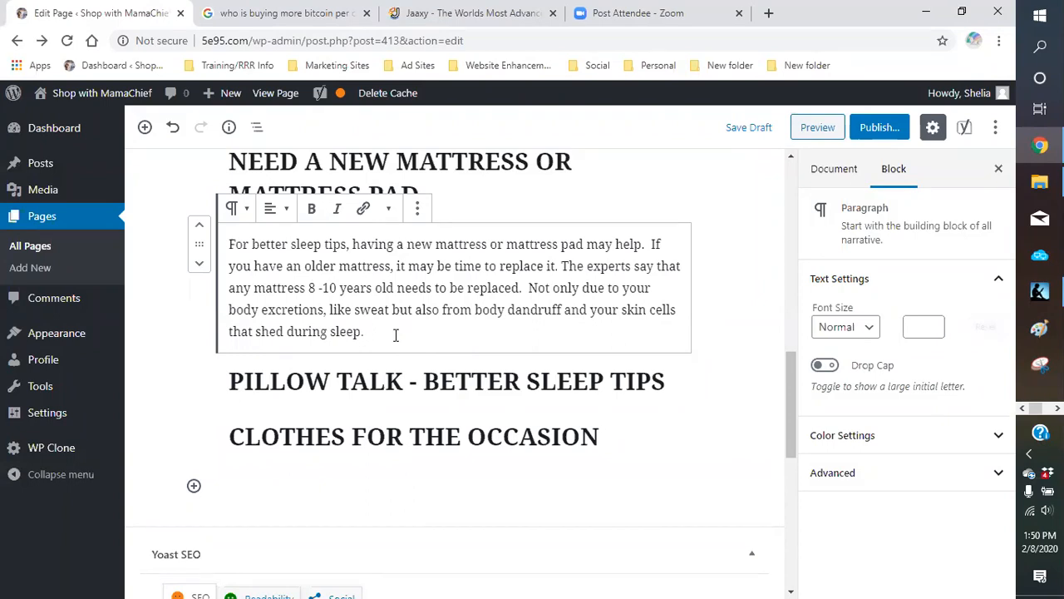
- Start a new paragraph below the mattress text with "Research your mattress to find out exactly what you need."
key("Return")
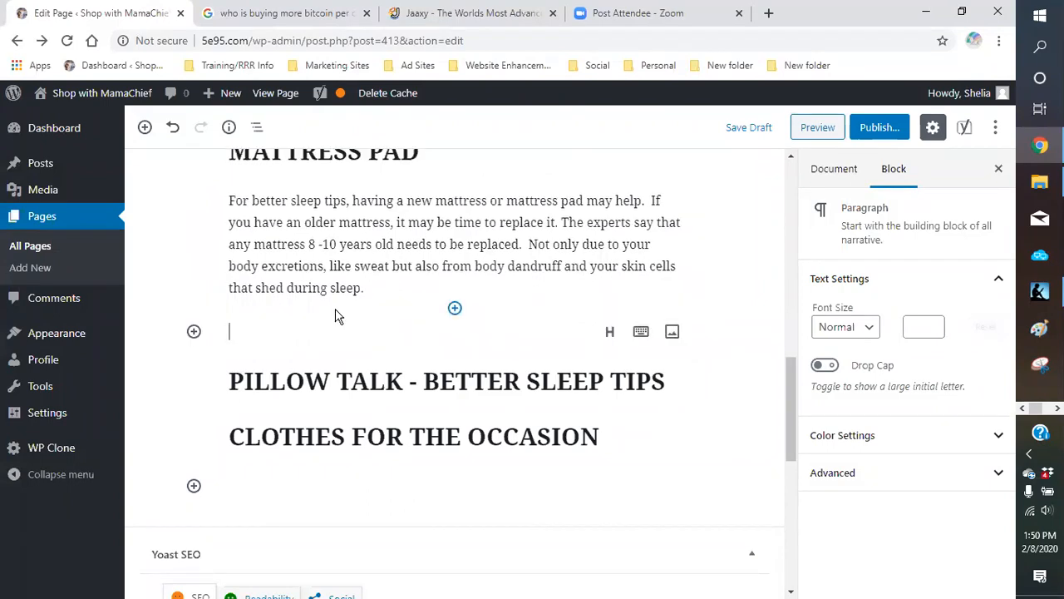
type("re")
key("BackSpace")
key("BackSpace")
type("Resear")
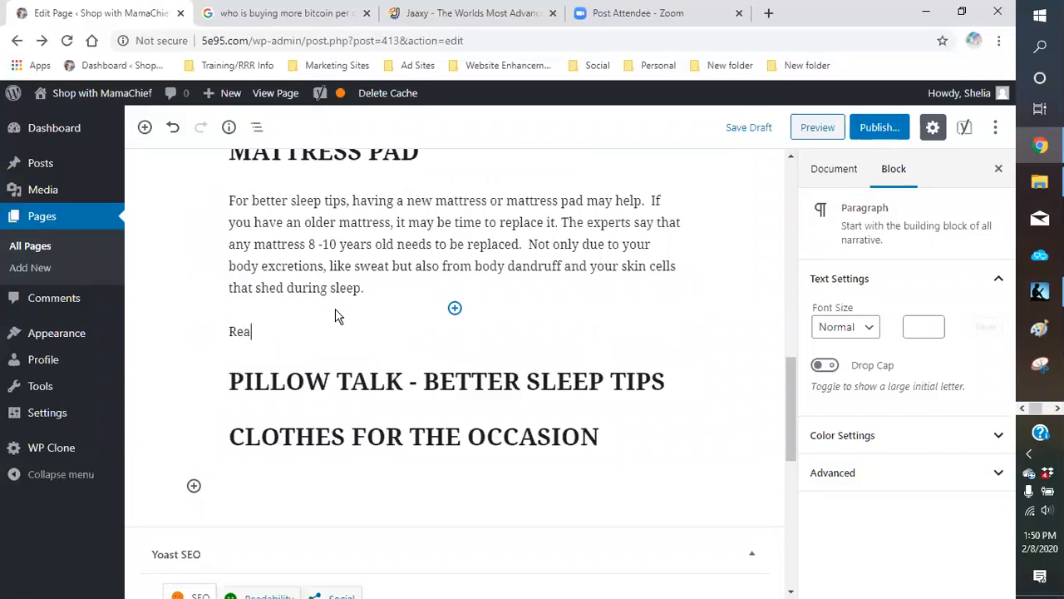
type("ch your mattress to")
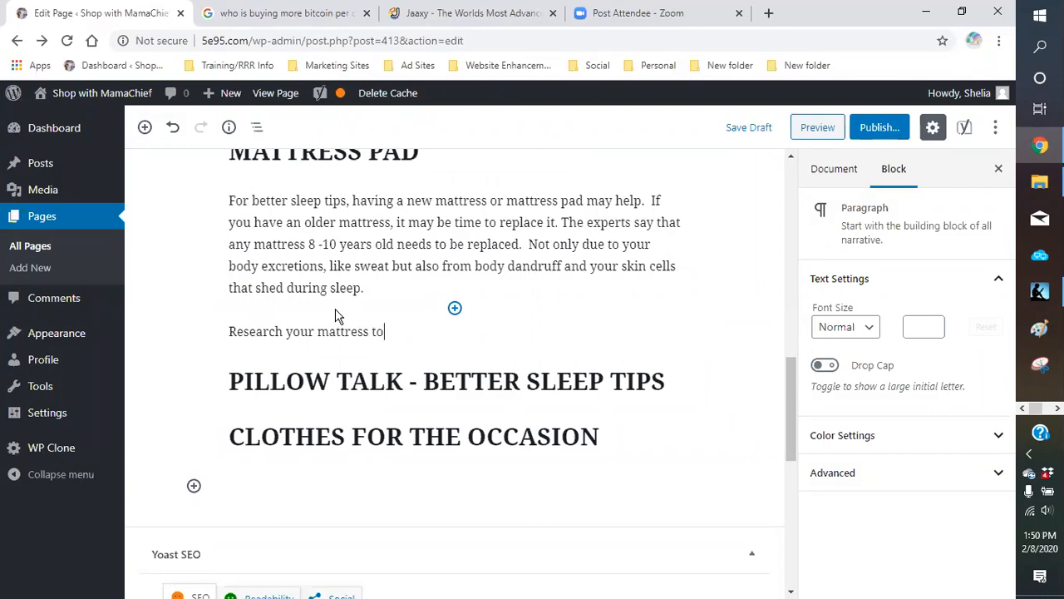
type(" find out exactly what you need.  I")
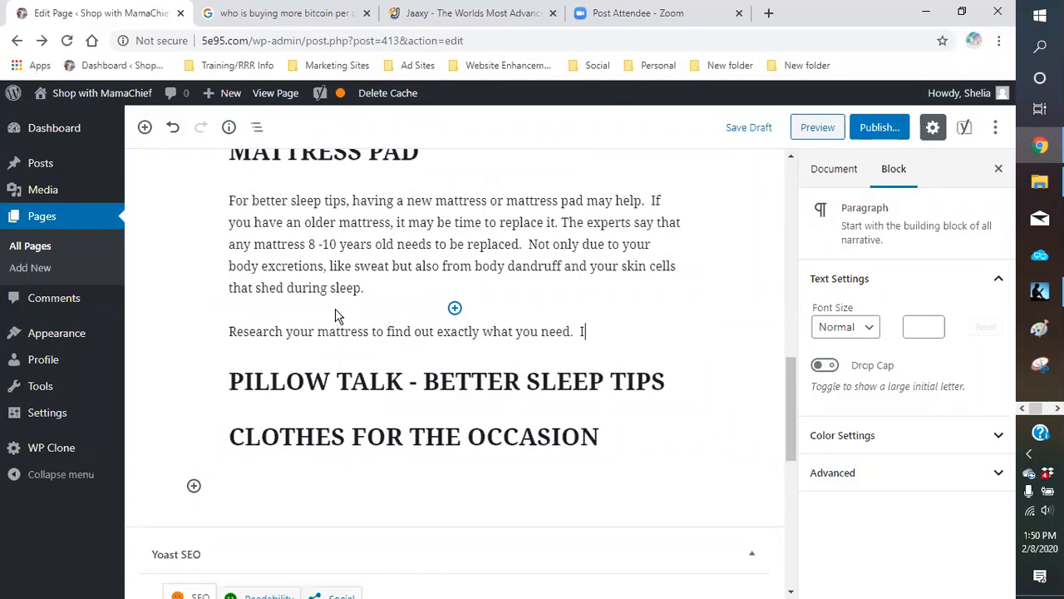
key("BackSpace")
- Begin the new paragraph's second sentence with "You want to make sure you have the back support as well"
type("You want to makre sure")
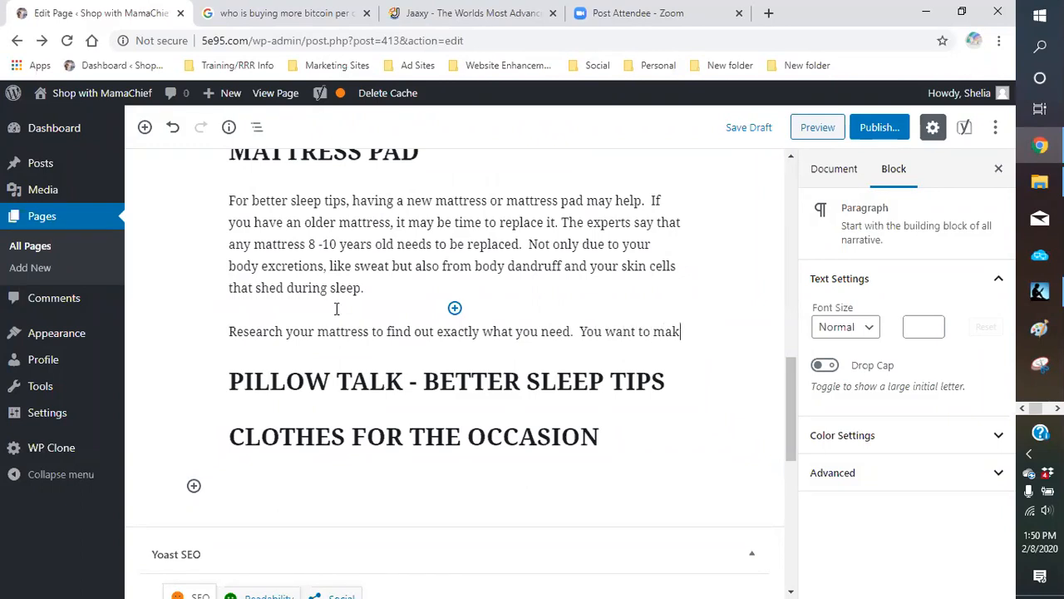
key("BackSpace")
key("BackSpace")
key("BackSpace")
key("BackSpace")
key("BackSpace")
key("BackSpace")
key("BackSpace")
key("BackSpace")
type("e sure you have t")
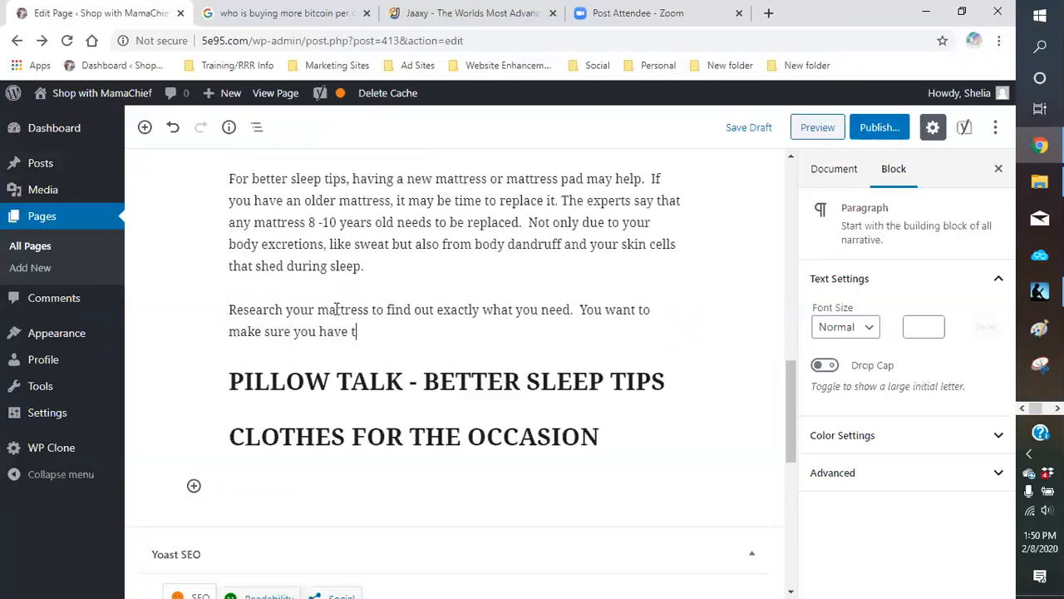
type("he back suppo")
key("BackSpace")
type("port as well ")
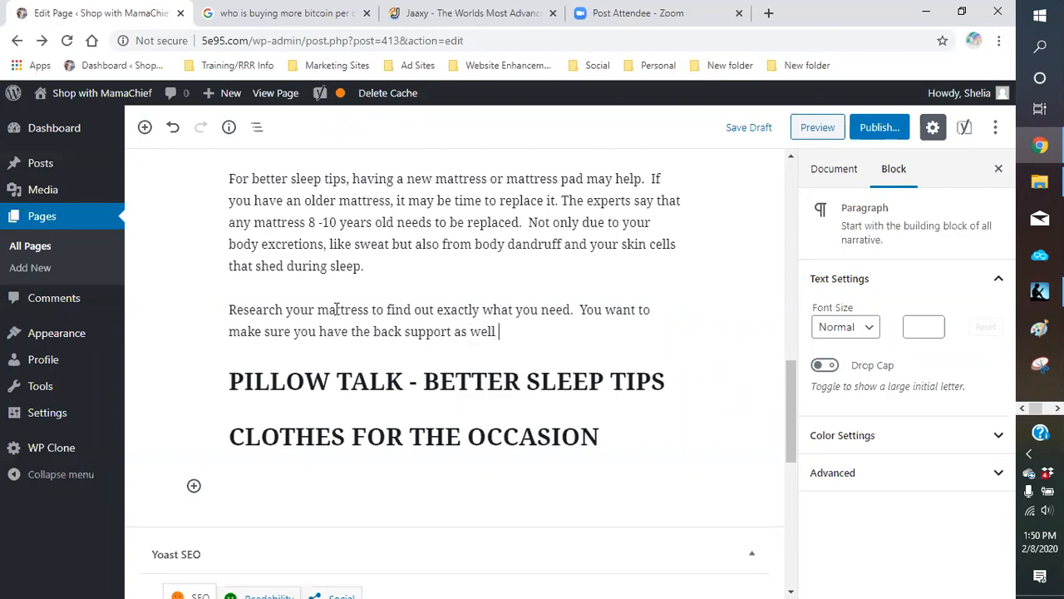
- Finish the back support sentence with "as the size you will need to fix your room space."
type("as the size you wi")
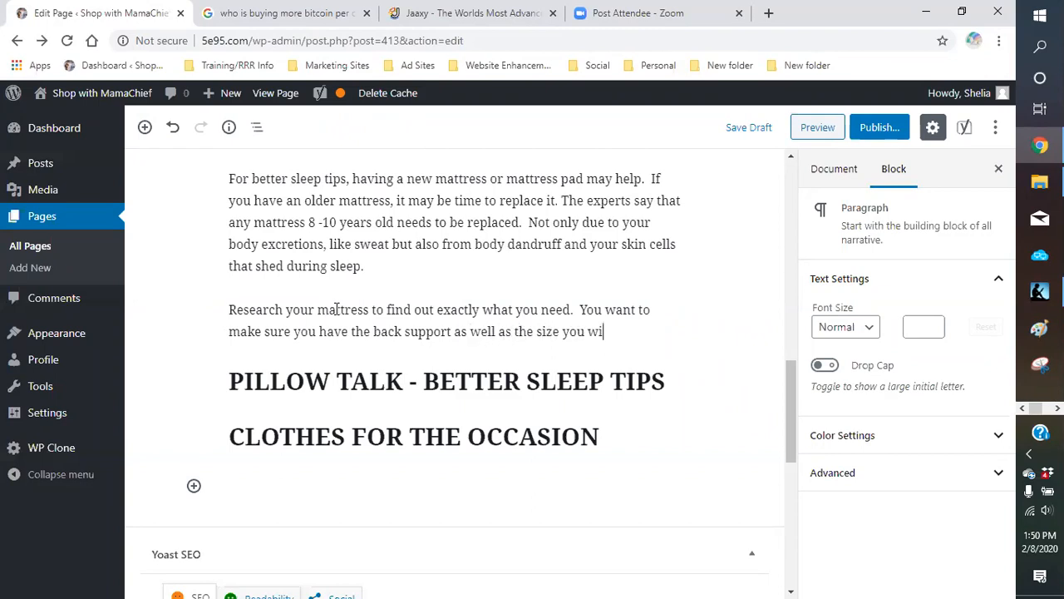
type("ll need to fix your room s pe")
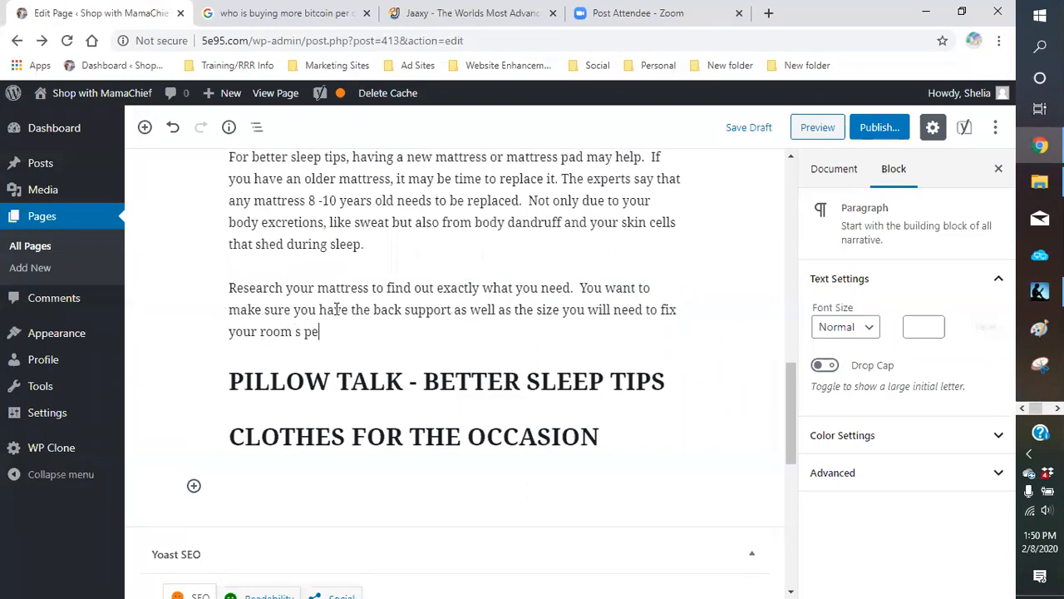
key("BackSpace")
key("BackSpace")
type("pace.")
- Expand the Yoast SEO analysis for the page and examine its problems and good results
scroll(375, 316, "down", 5)
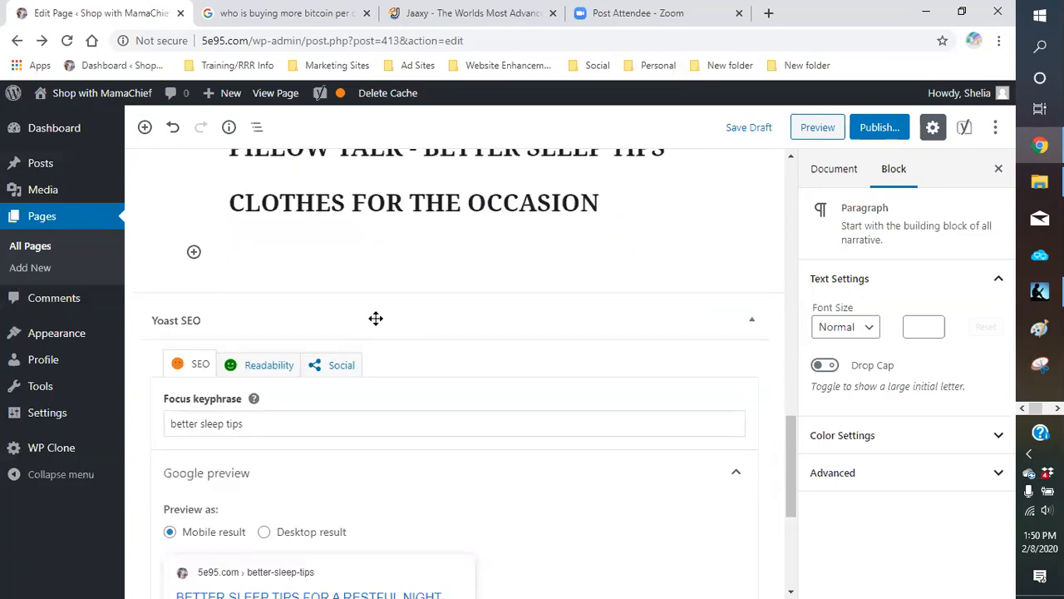
scroll(308, 297, "down", 2)
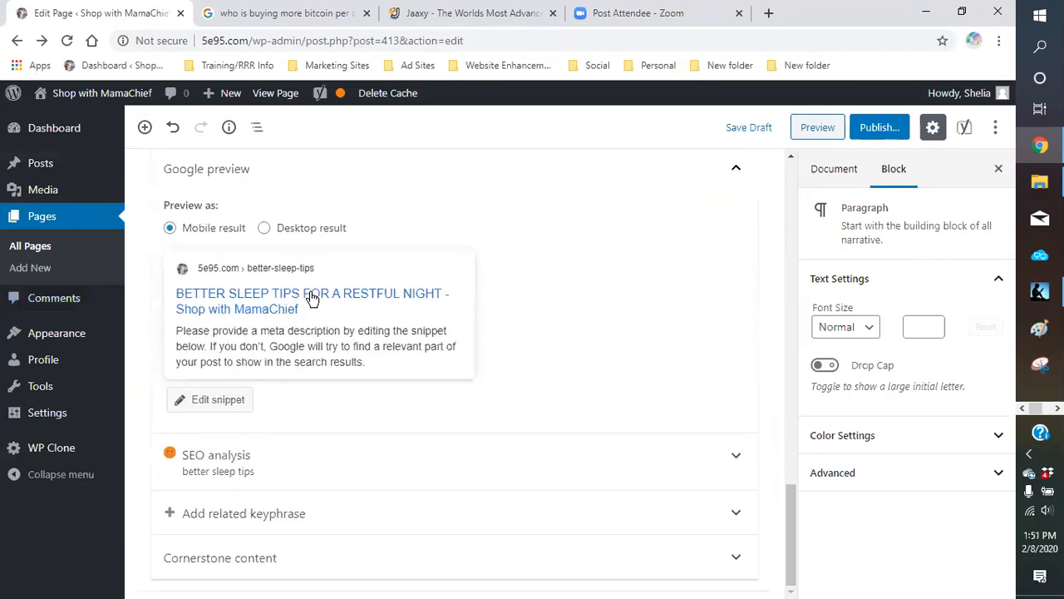
left_click(312, 462)
scroll(325, 446, "down", 3)
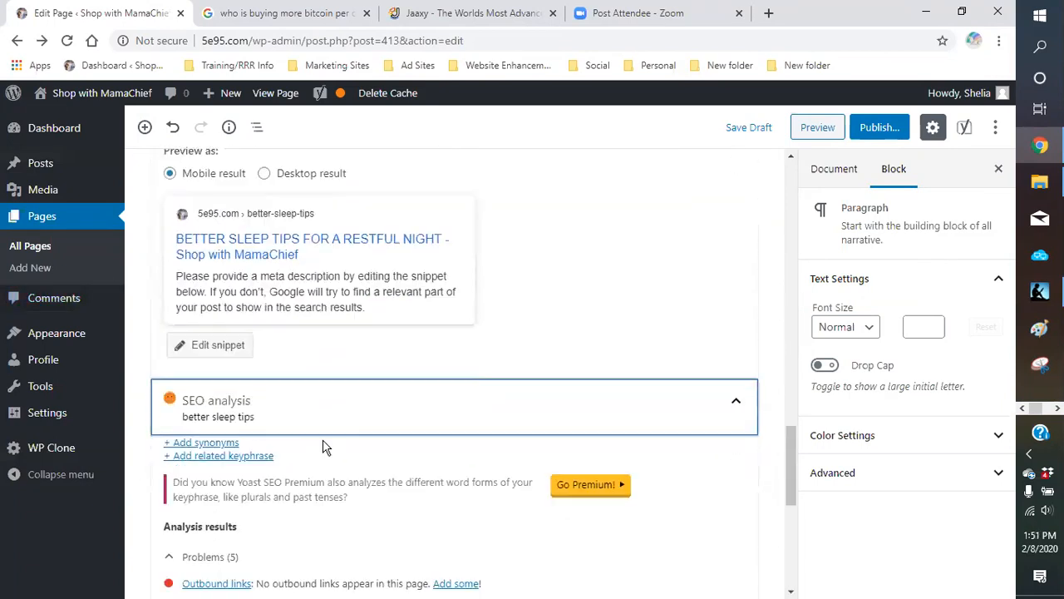
scroll(310, 401, "down", 1)
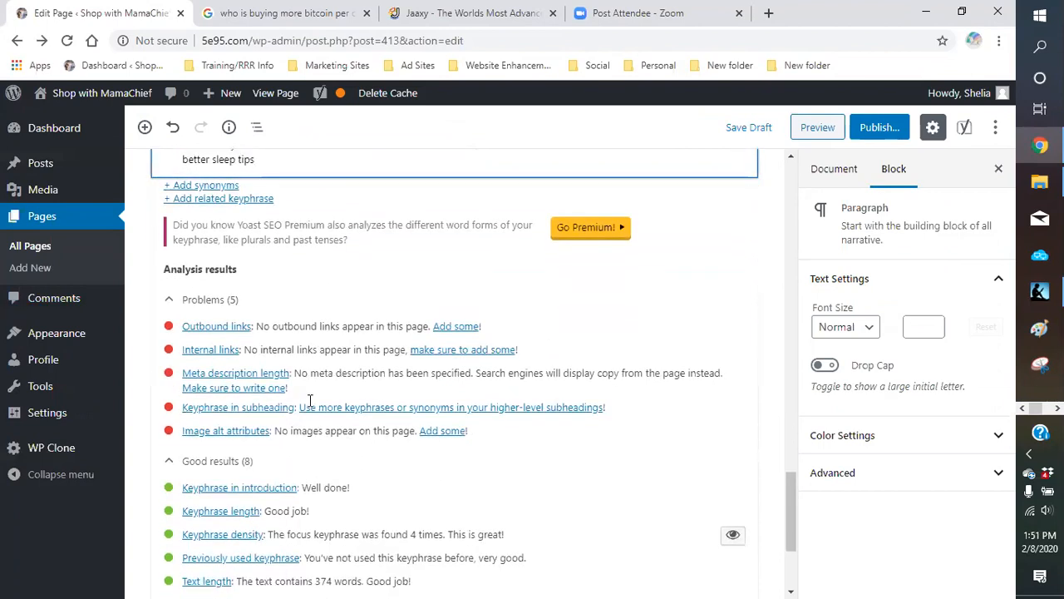
scroll(283, 430, "down", 1)
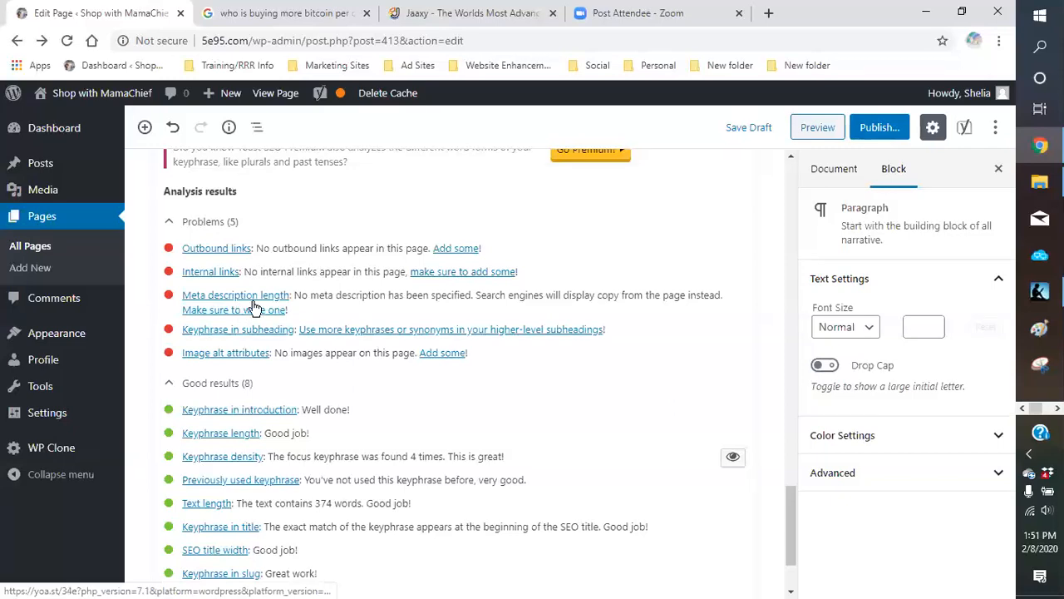
scroll(594, 309, "up", 5)
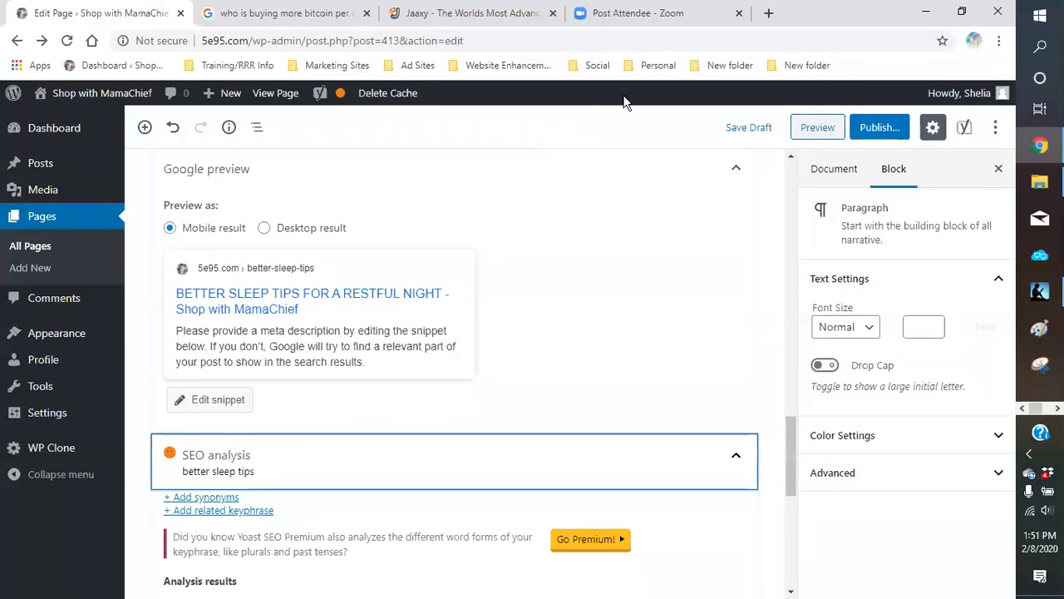
left_click(724, 139)
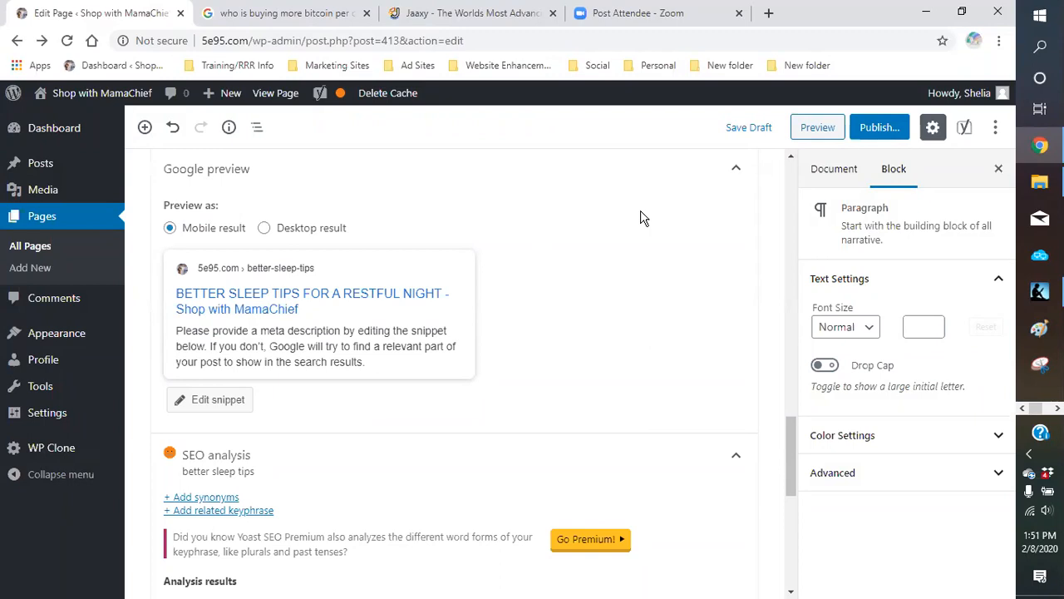
scroll(566, 266, "down", 4)
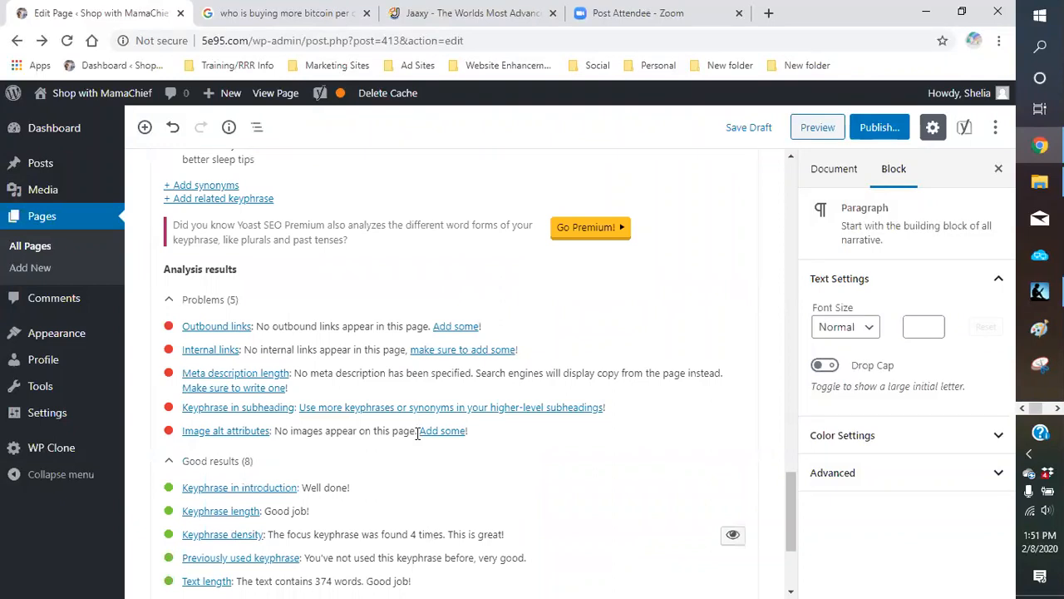
scroll(384, 412, "up", 4)
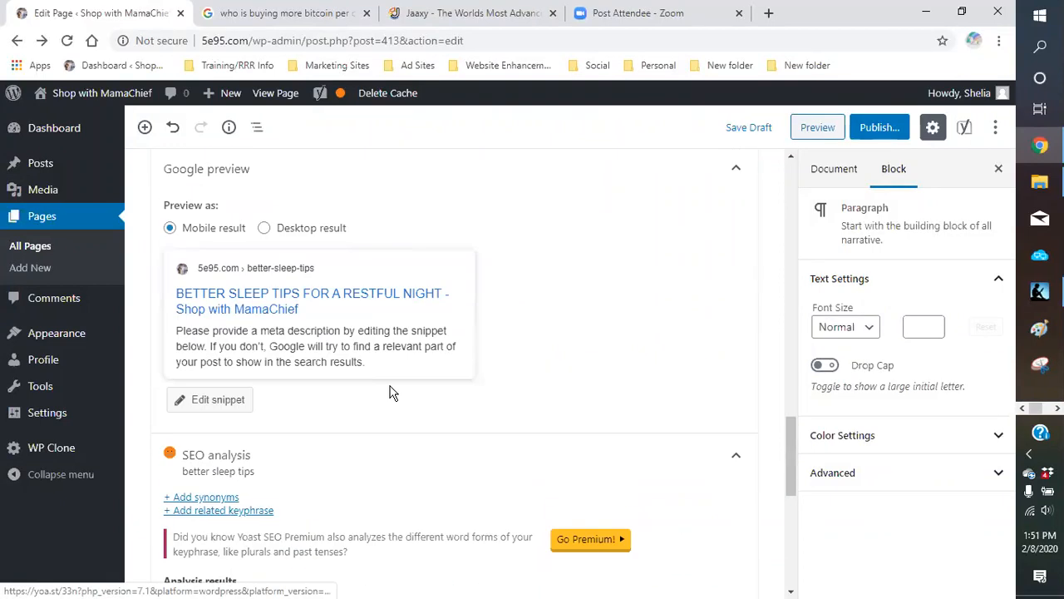
- Open the Google preview snippet for editing and begin the meta description with "Get some better sleep tips on how to"
left_click(219, 405)
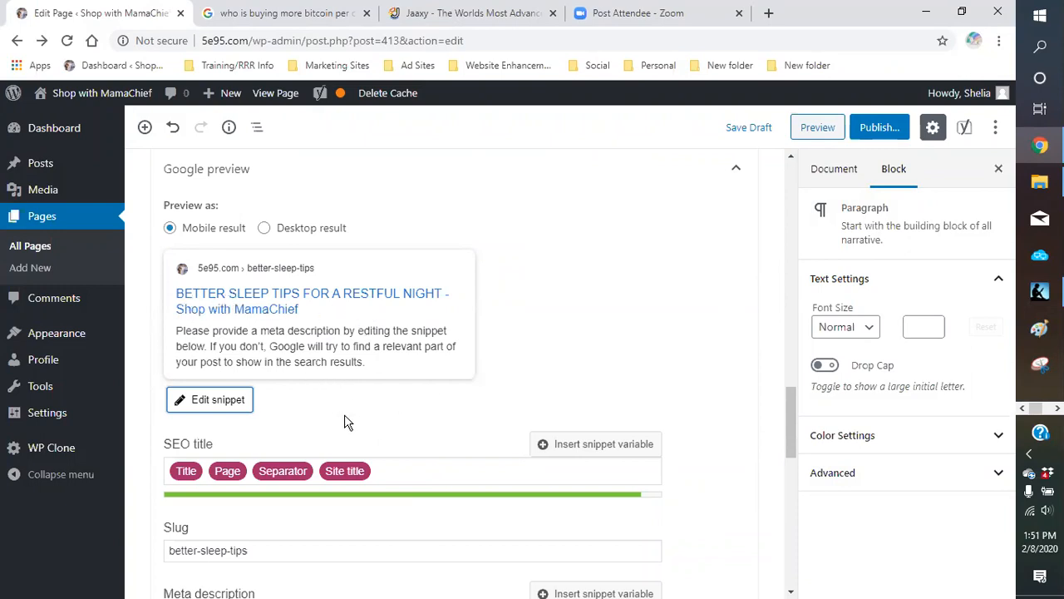
scroll(370, 407, "down", 1)
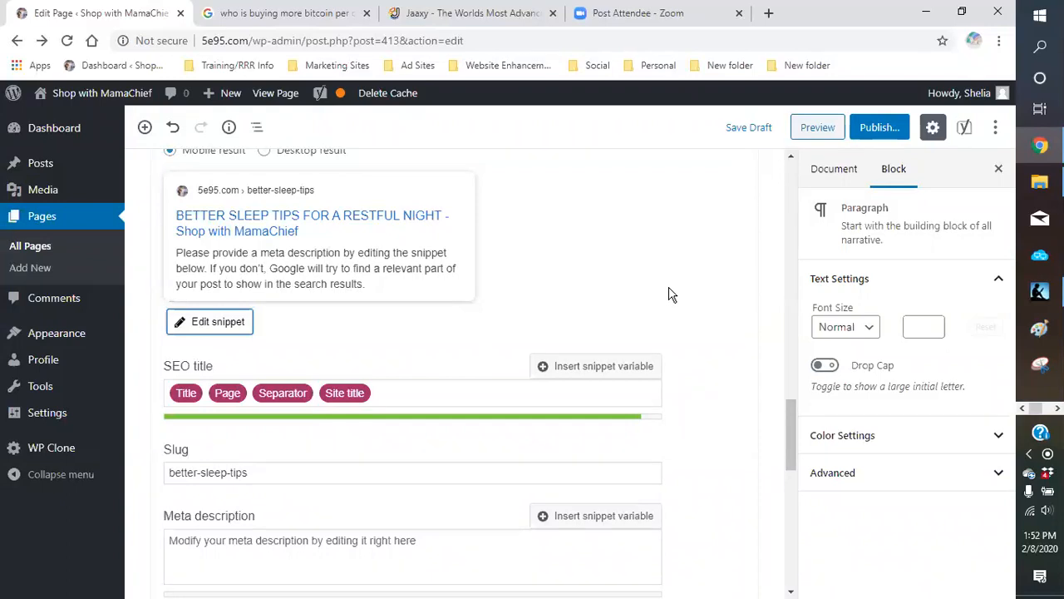
scroll(471, 570, "down", 2)
left_click(214, 391)
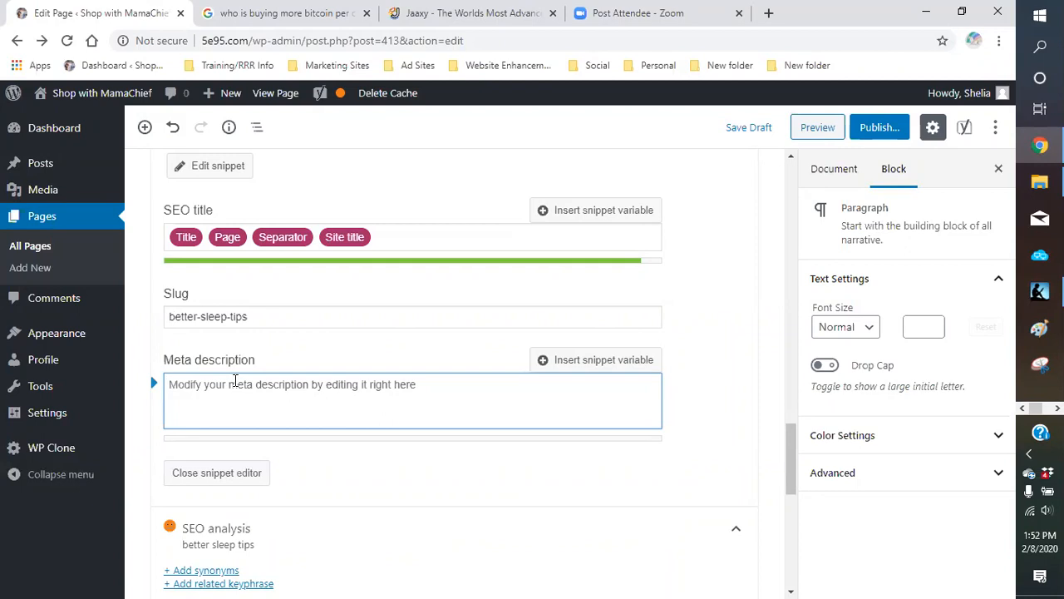
type("here")
key("BackSpace")
key("BackSpace")
key("BackSpace")
key("BackSpace")
type("Ge")
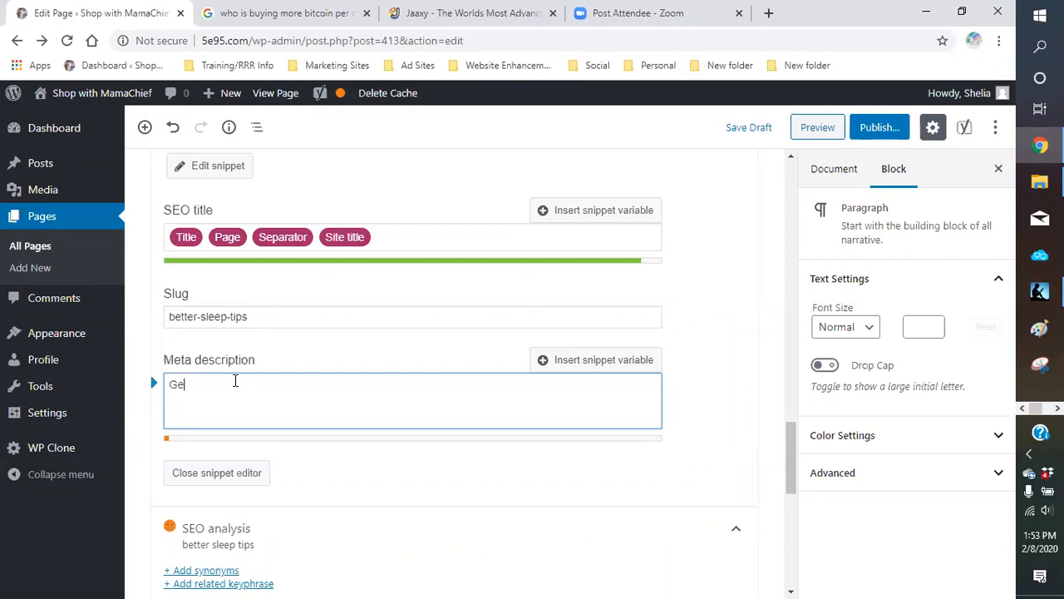
type("t some better sle")
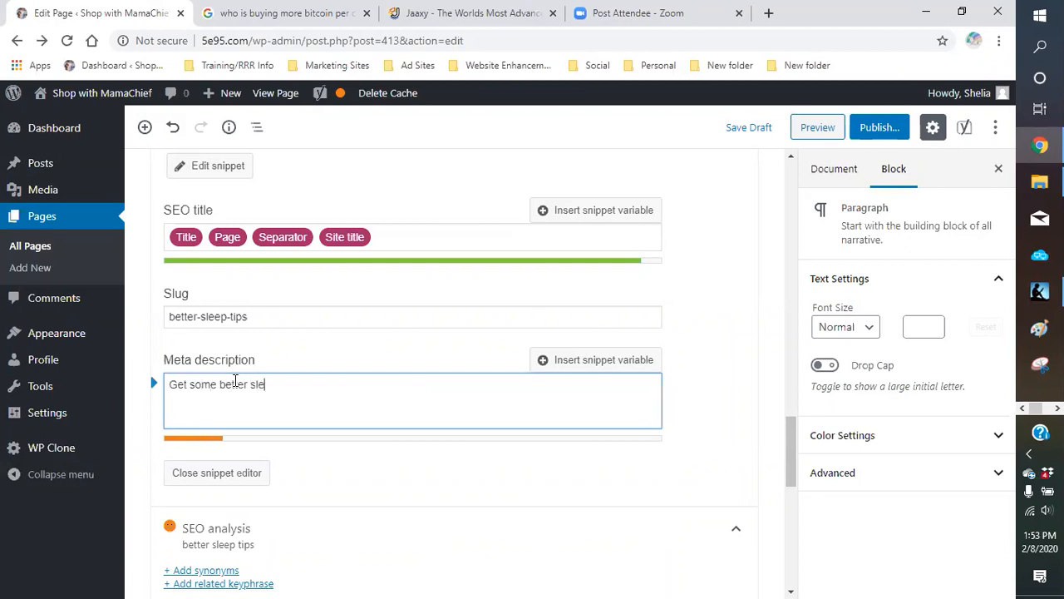
type("ep tips on how to impo")
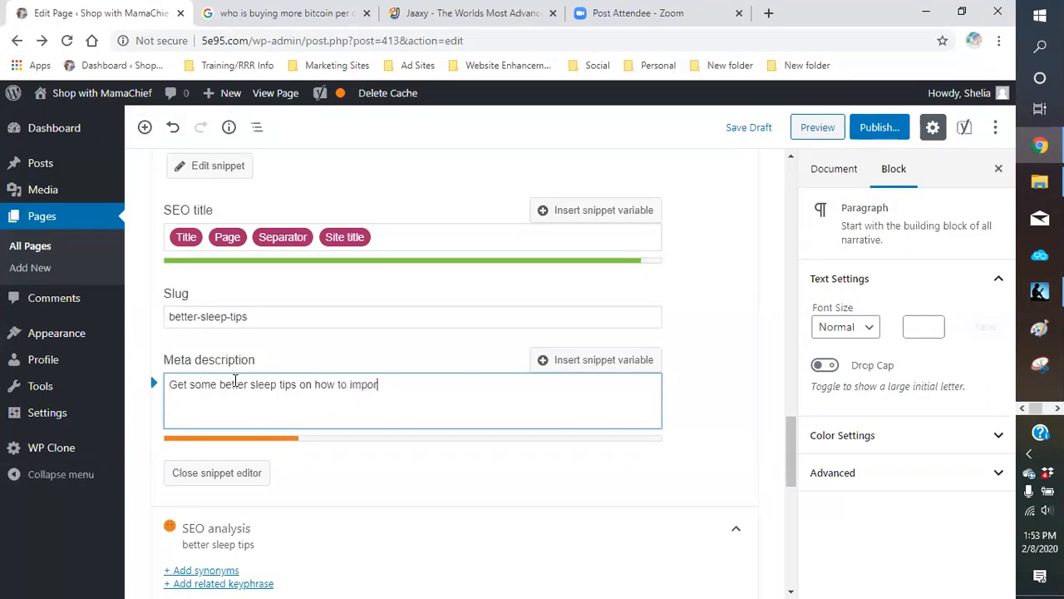
- Continue the meta description with "improve and get a better restful night of sleep." and begin the next sentence with "Just cha"
key("BackSpace")
type("rove and get a bet")
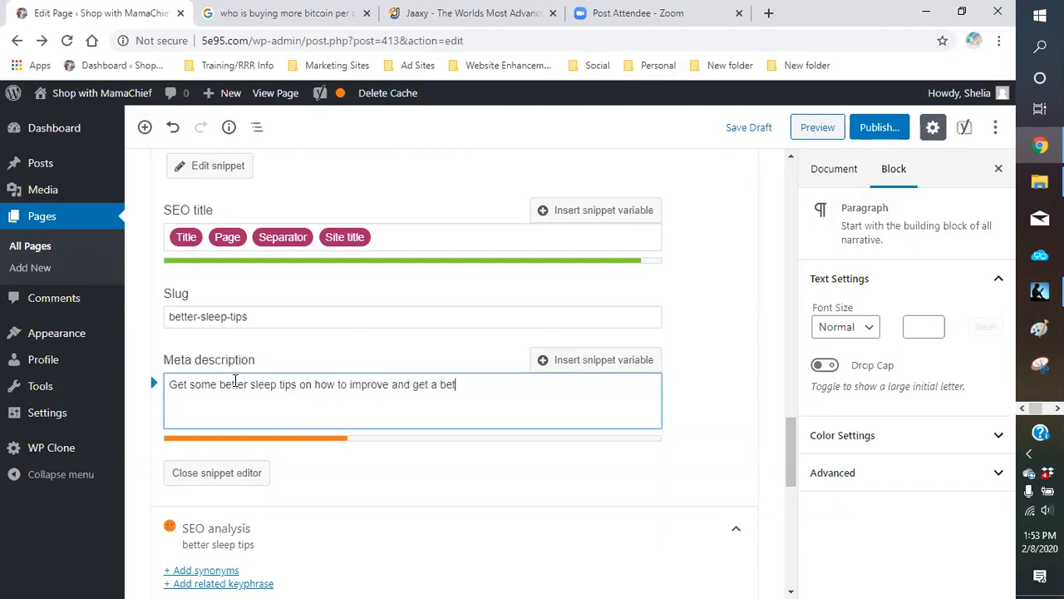
type("ter restful night of")
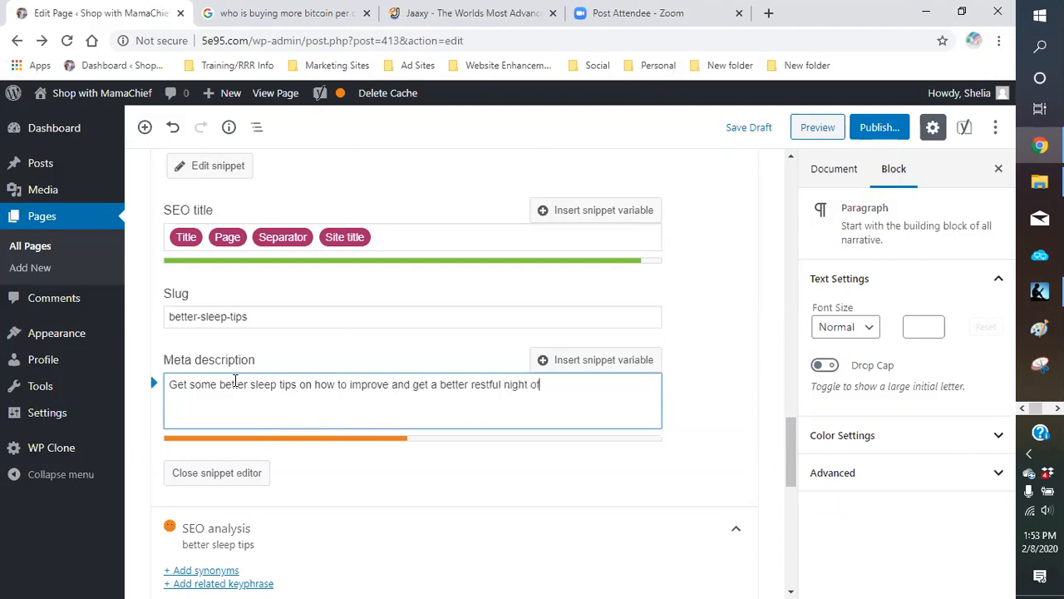
type(" sleep.  Just cha")
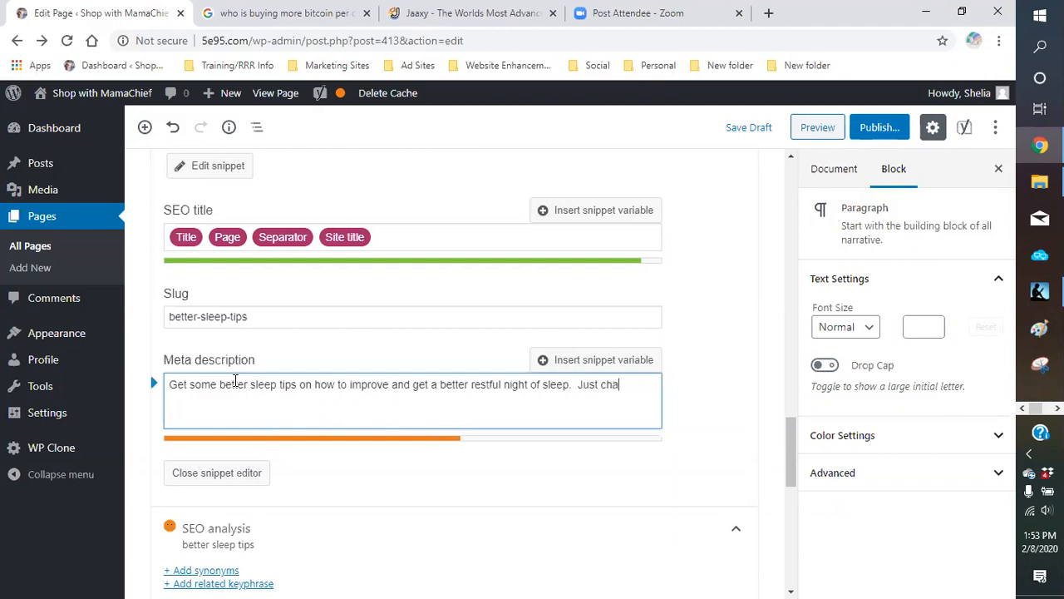
- Finish the meta description's last sentence as "Just changing your temperature or mattress can be helpful." and save the draft
type("nging your tempar")
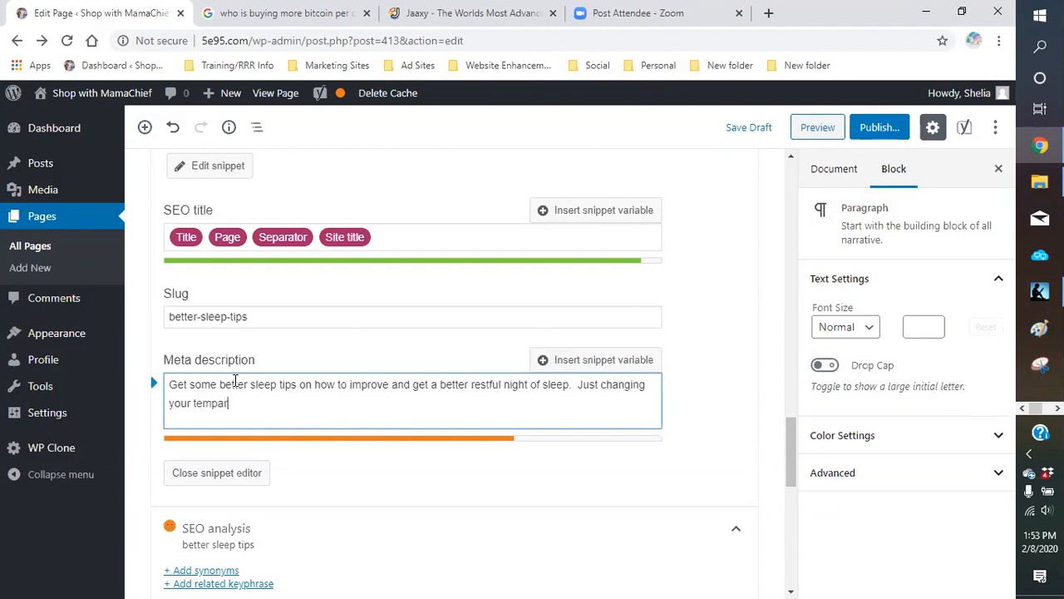
key("BackSpace")
key("BackSpace")
type("erature or mattress")
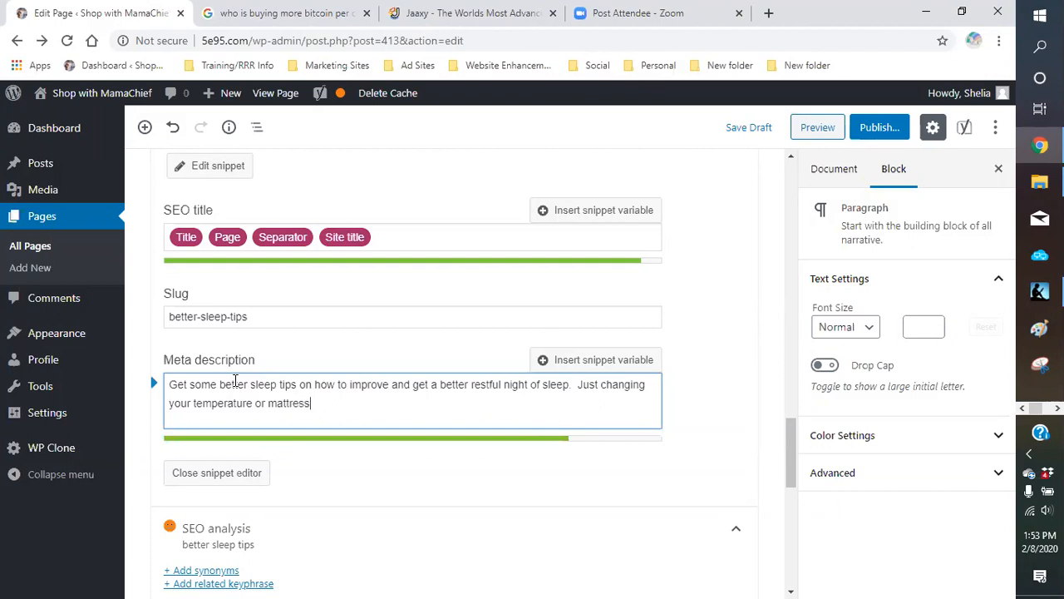
type(" can be helf")
key("BackSpace")
type("pful")
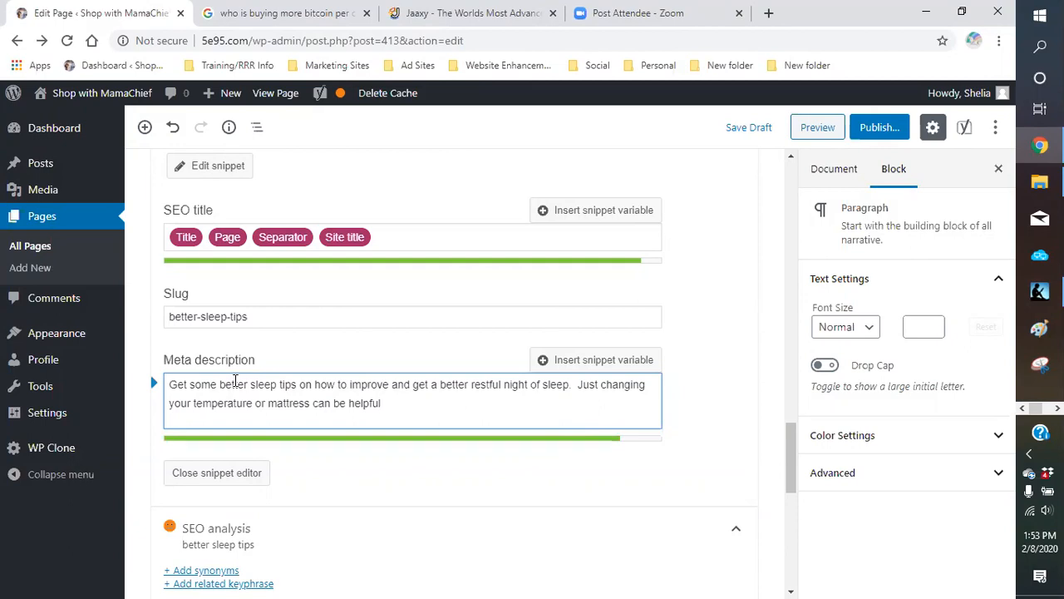
type(".")
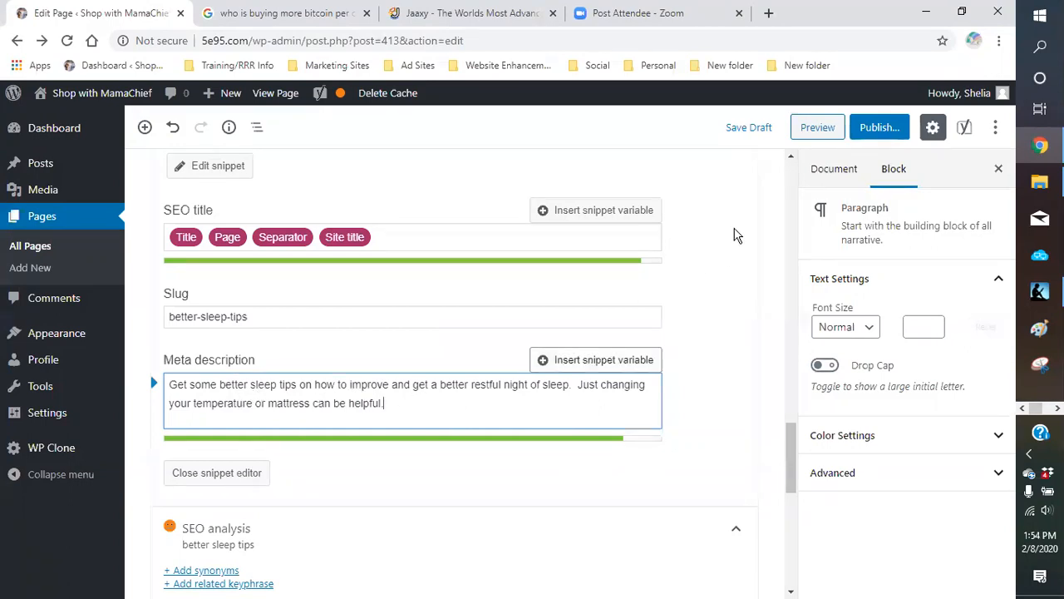
left_click(749, 128)
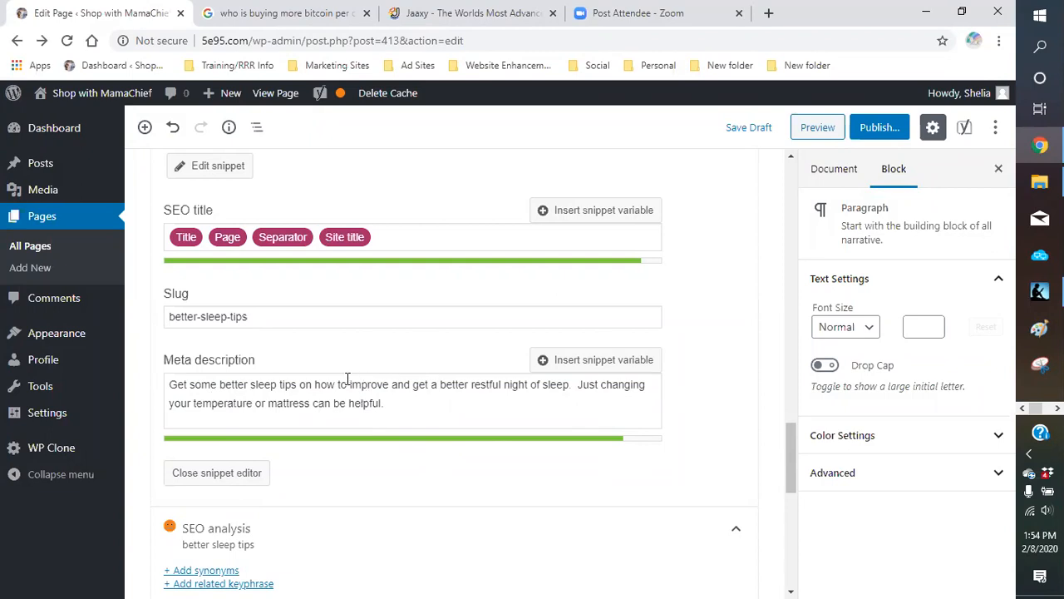
- Review the page's Google preview snippet and the problems listed in the SEO analysis
scroll(335, 380, "up", 1)
scroll(335, 380, "up", 2)
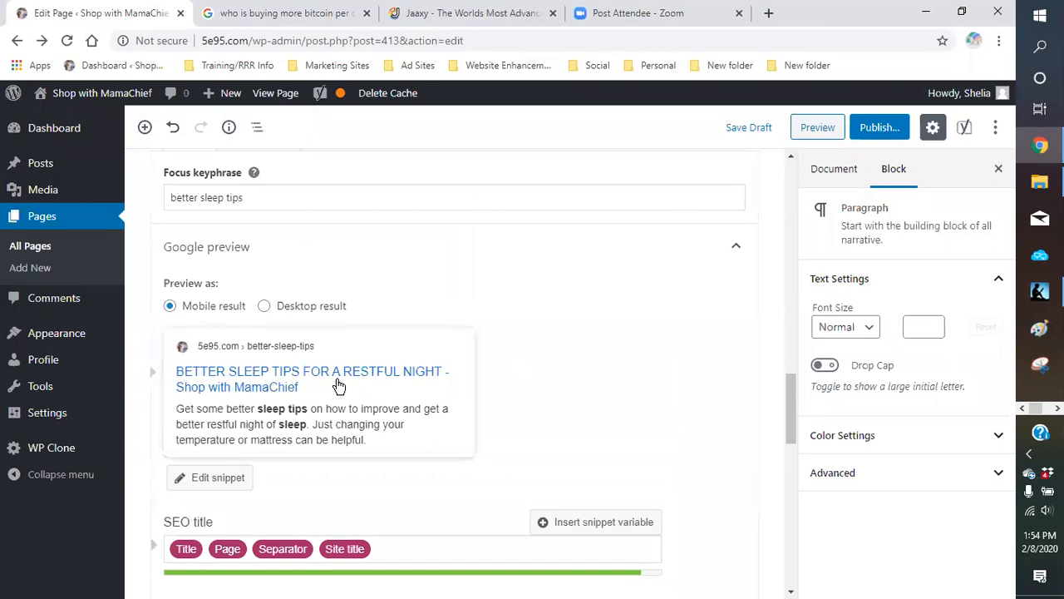
scroll(336, 386, "down", 2)
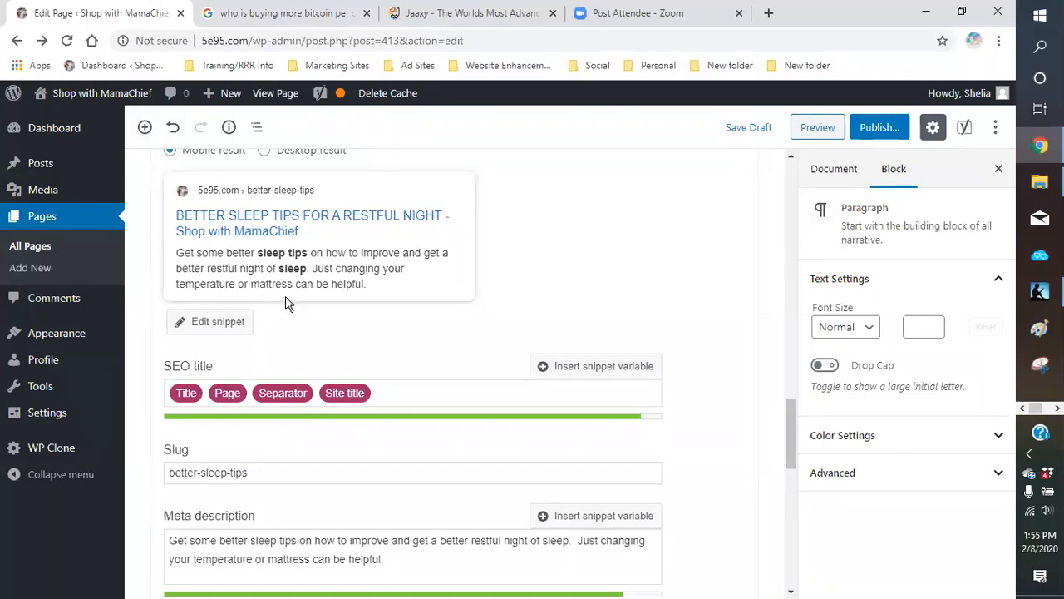
scroll(333, 327, "down", 1)
scroll(396, 343, "down", 5)
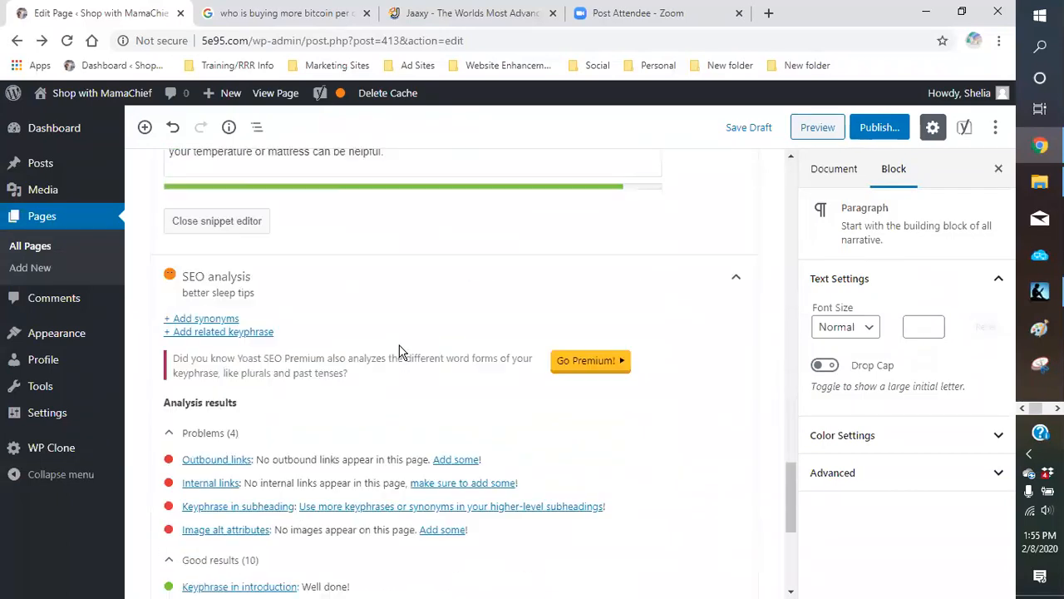
- Append "- BETTER SLEEP TIPS" to the "ADJUST TEMPERATURE IN THE ROOM" heading and save the draft
scroll(490, 371, "up", 15)
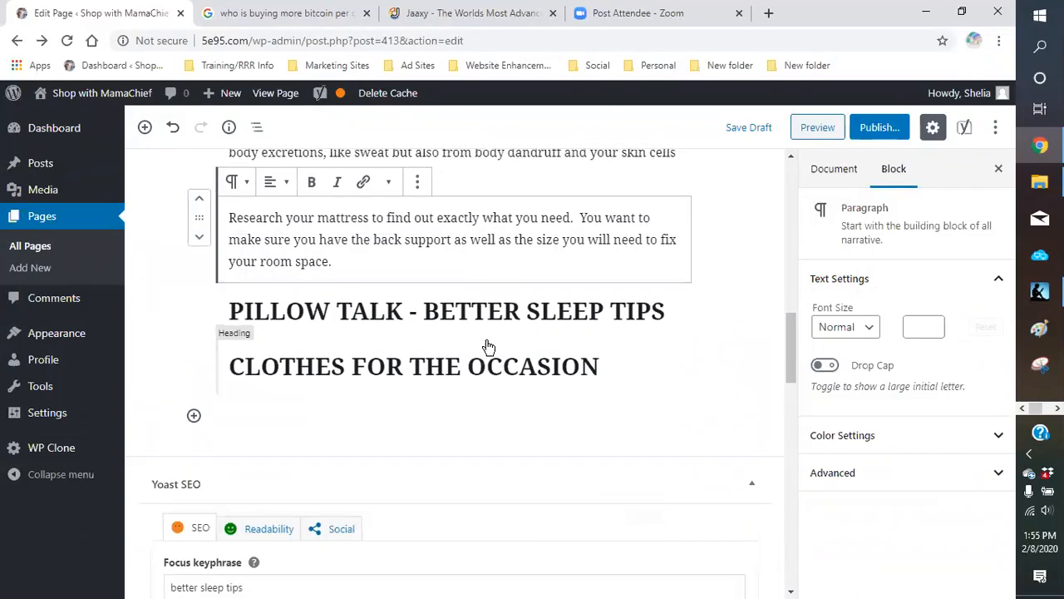
scroll(540, 353, "up", 2)
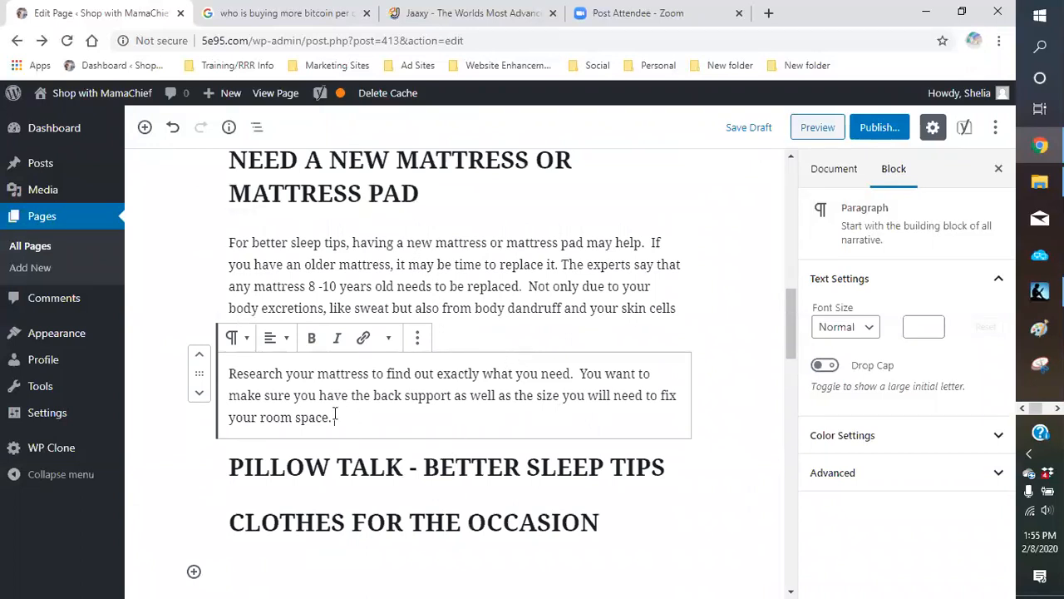
left_click(679, 467)
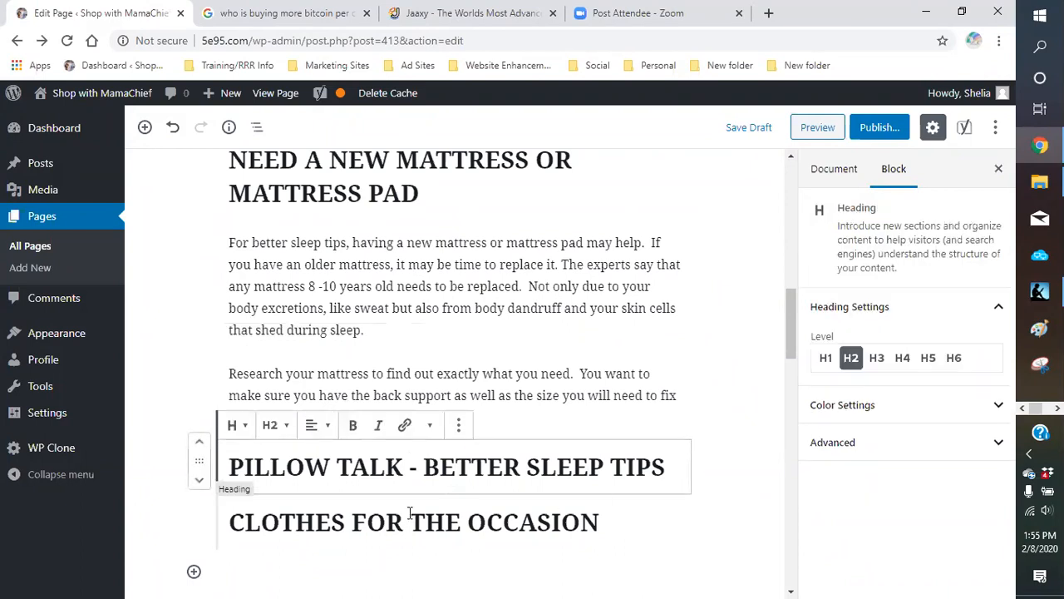
scroll(488, 282, "up", 6)
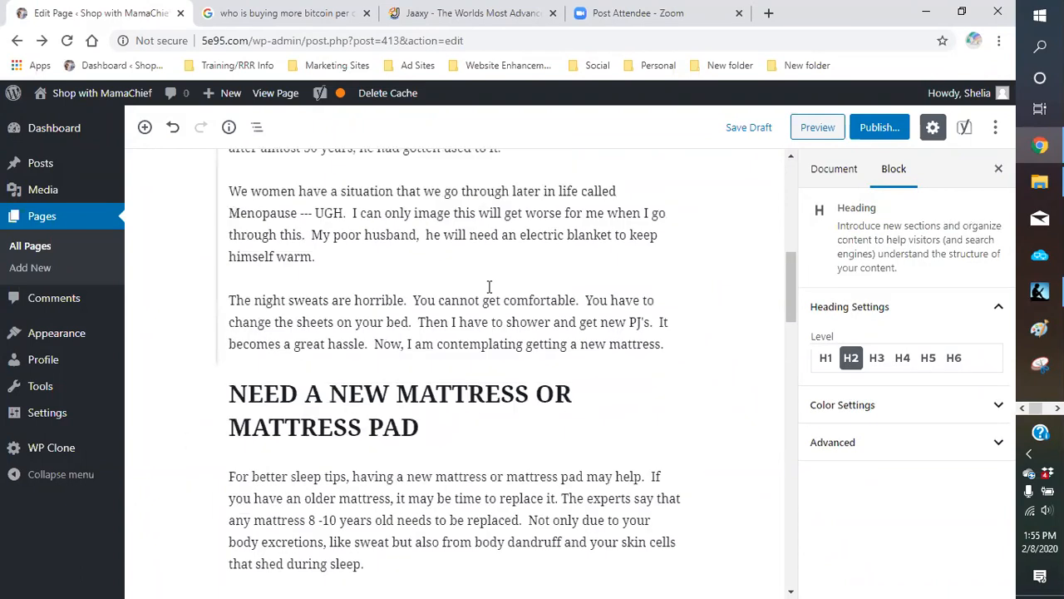
left_click(361, 283)
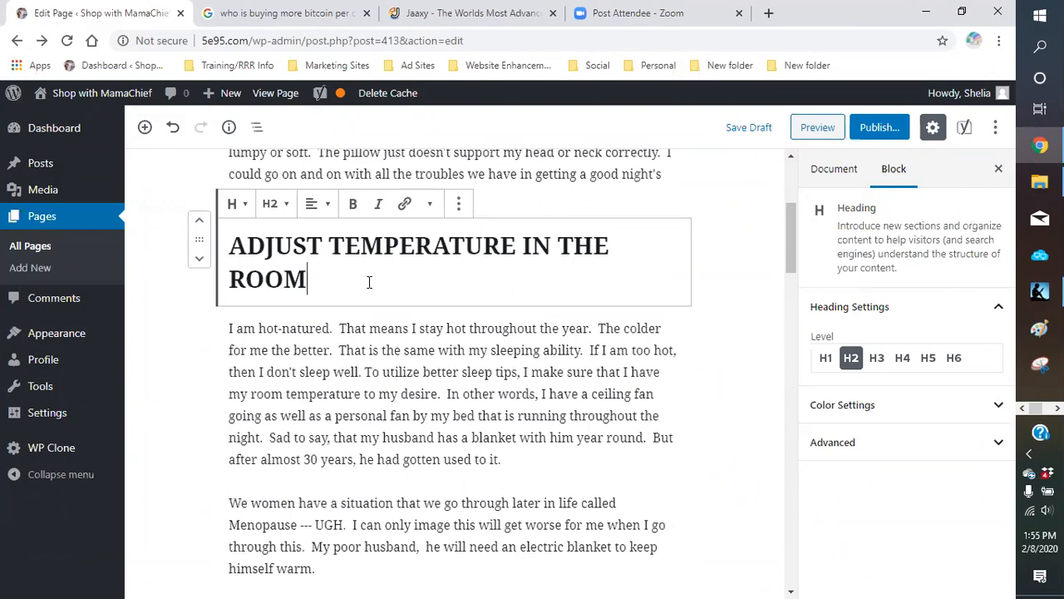
type("- ")
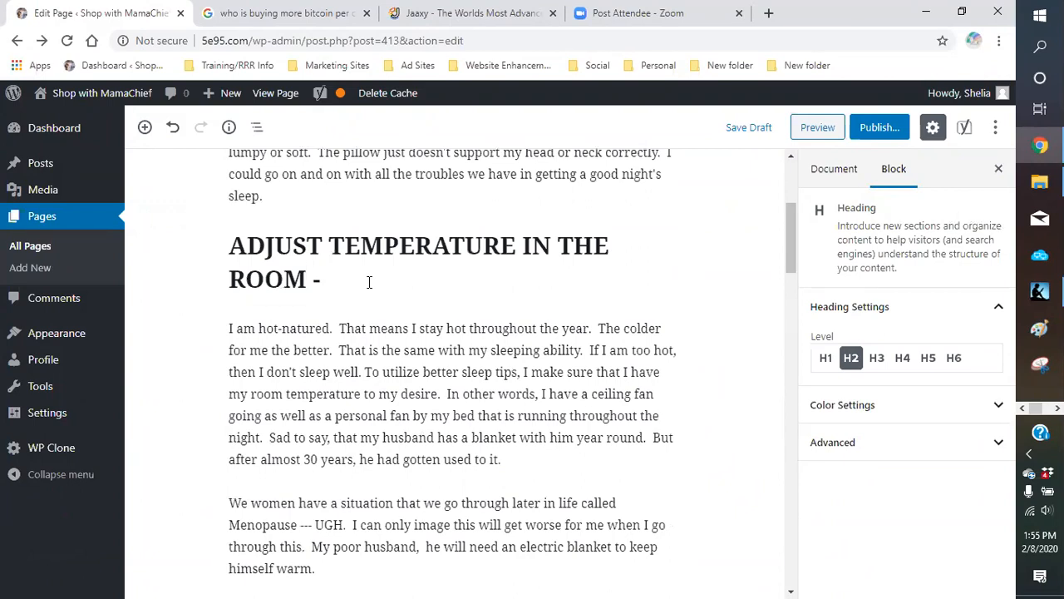
type("BETTER SLEEP TIPS")
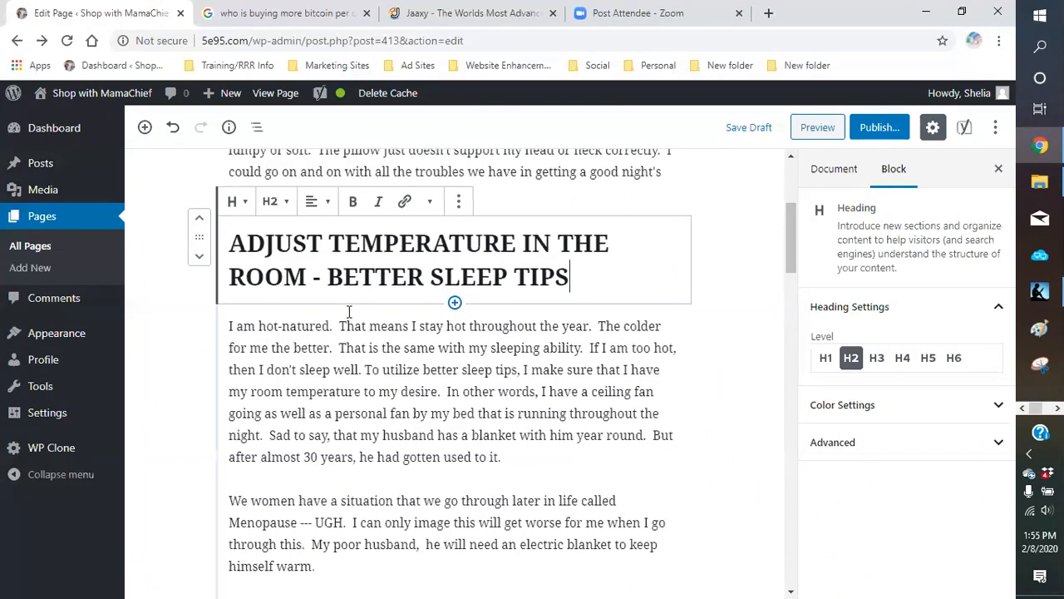
scroll(344, 311, "down", 3)
left_click(735, 129)
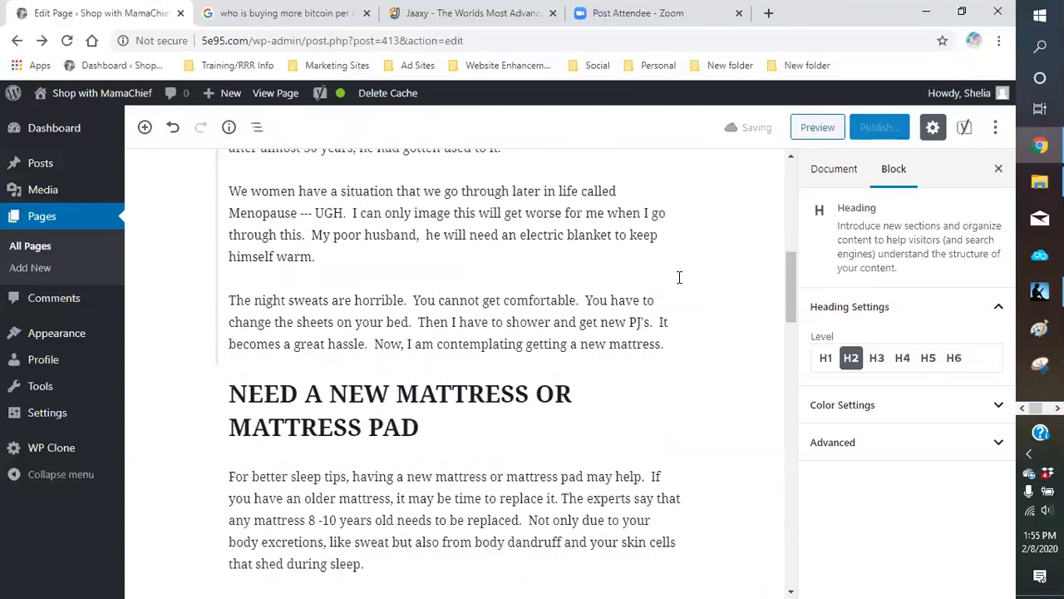
- Check the page's SEO rating, word count and document outline
scroll(679, 277, "down", 5)
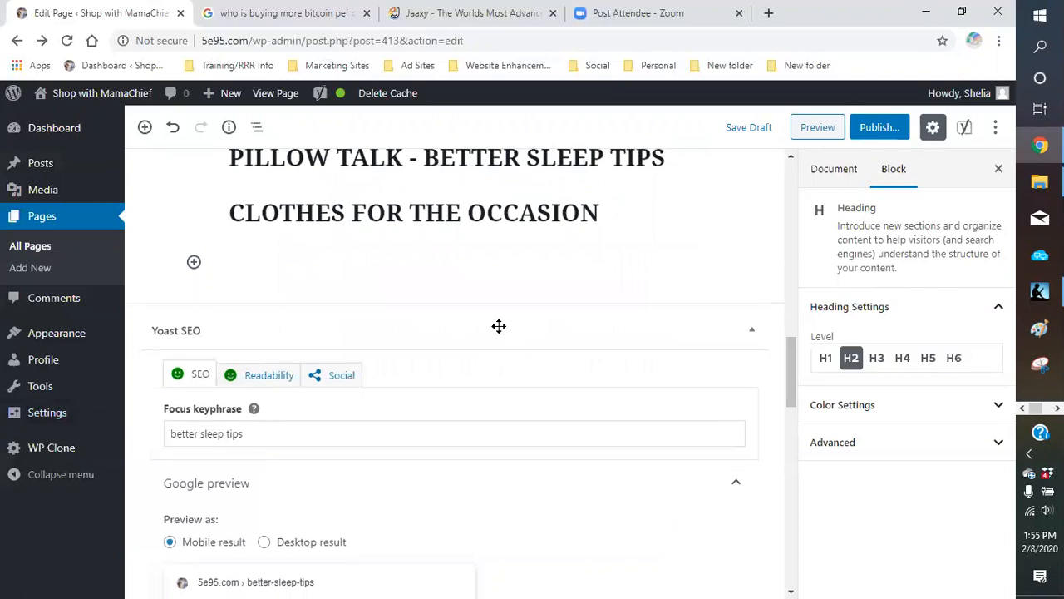
scroll(500, 326, "up", 5)
scroll(400, 324, "up", 5)
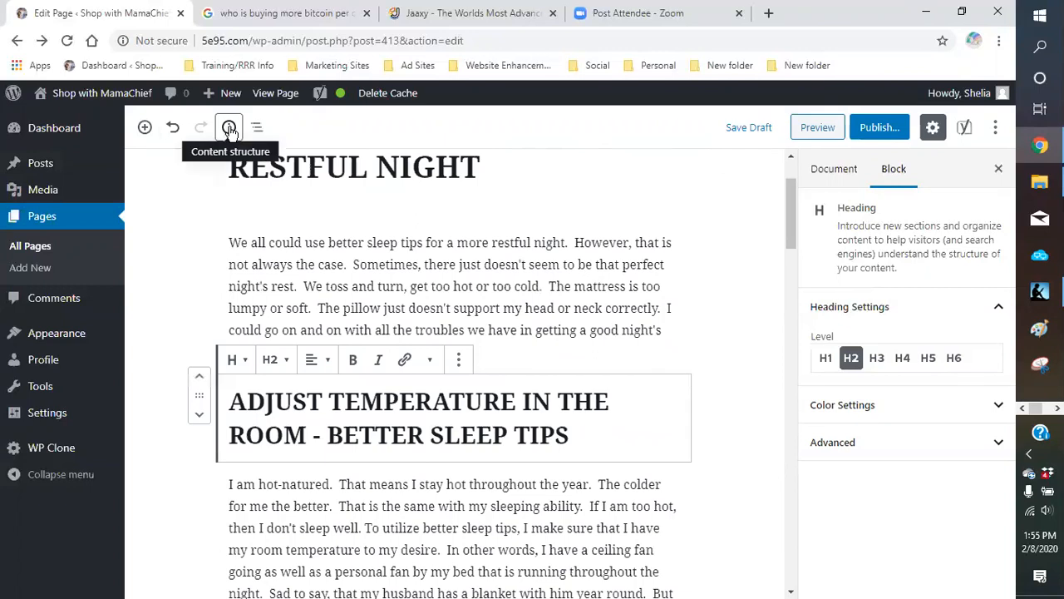
left_click(229, 129)
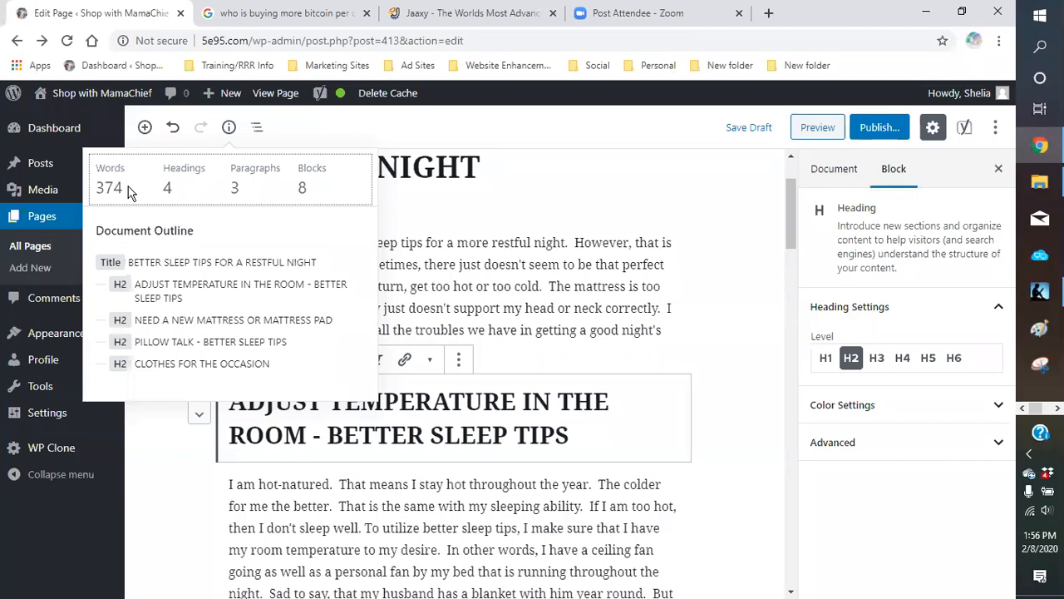
left_click(534, 192)
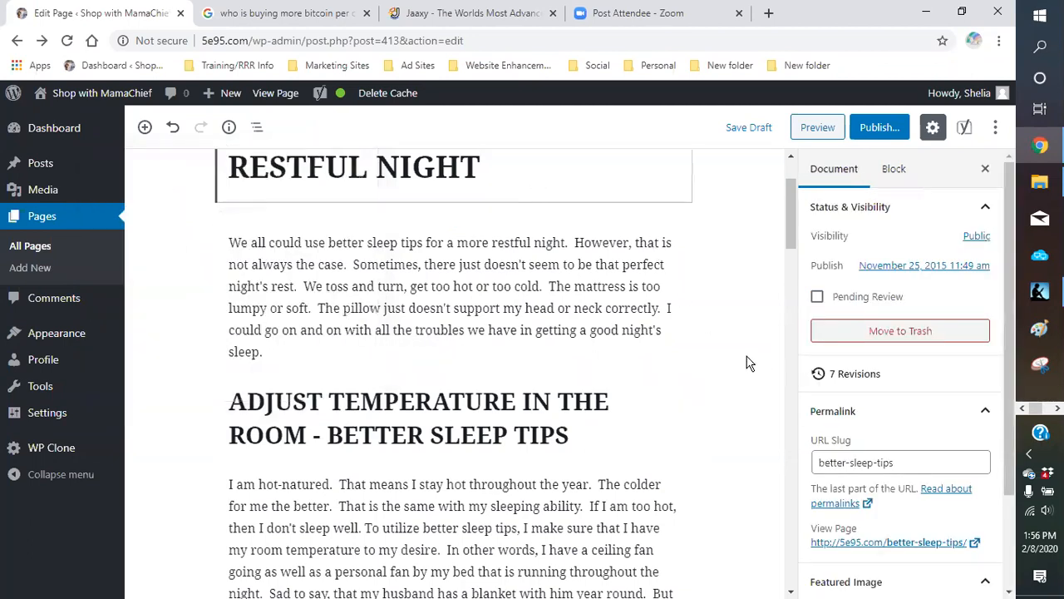
- Insert a paragraph under the "PILLOW TALK" heading reading "Pillow talk---WOW!!! Really. Yeah!!! Well not that type of pillow talk. But in the"
scroll(743, 362, "down", 9)
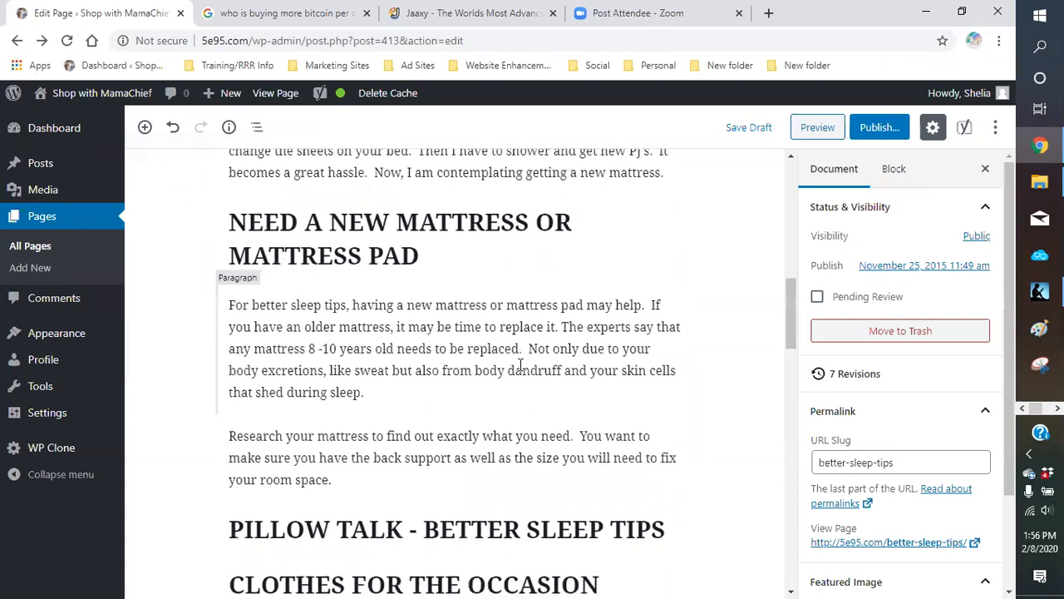
scroll(521, 366, "down", 3)
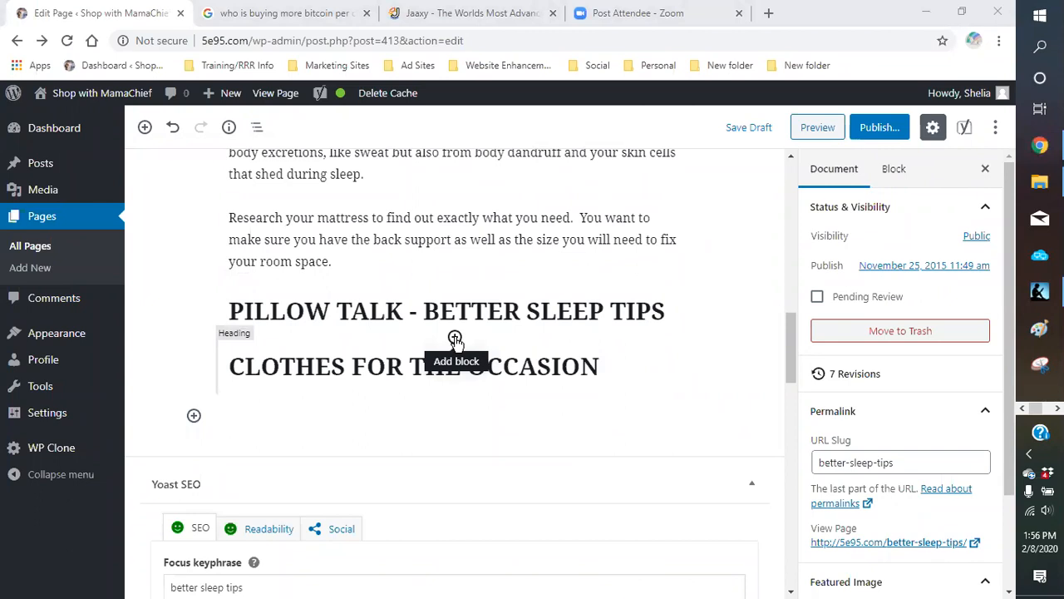
left_click(455, 338)
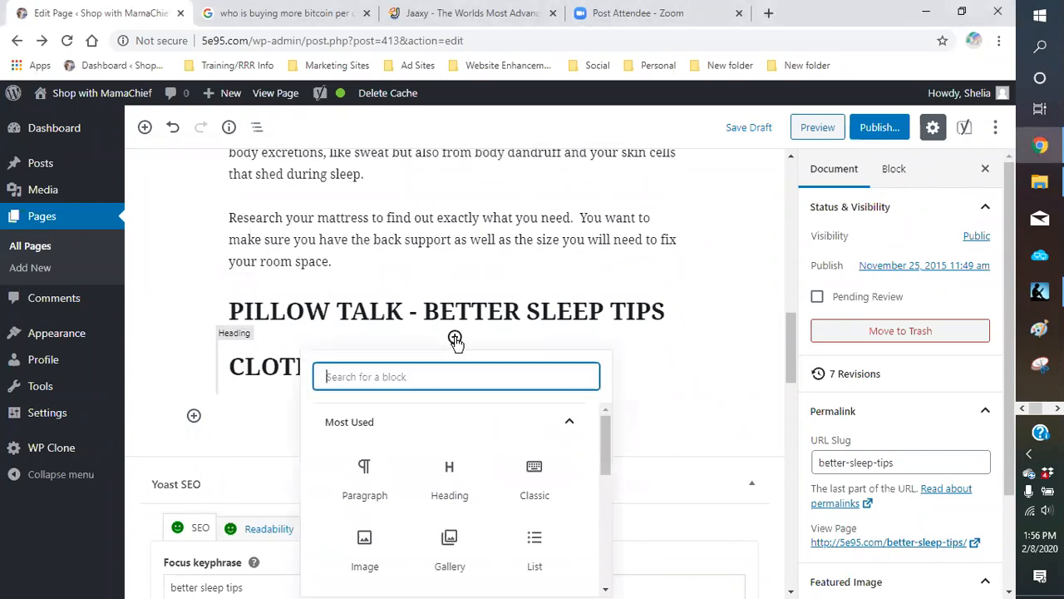
left_click(375, 490)
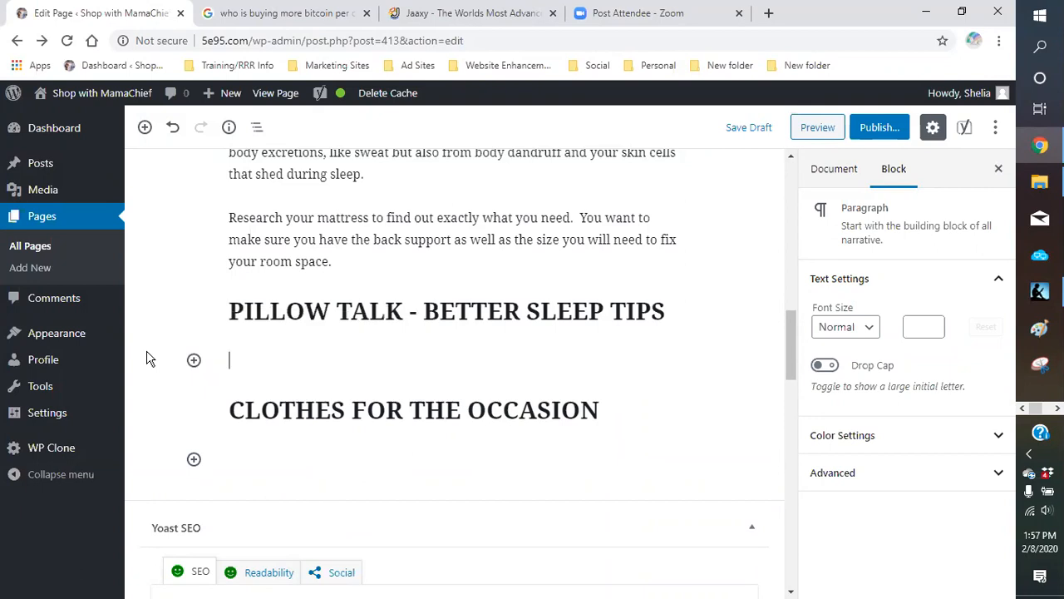
type("Pillow")
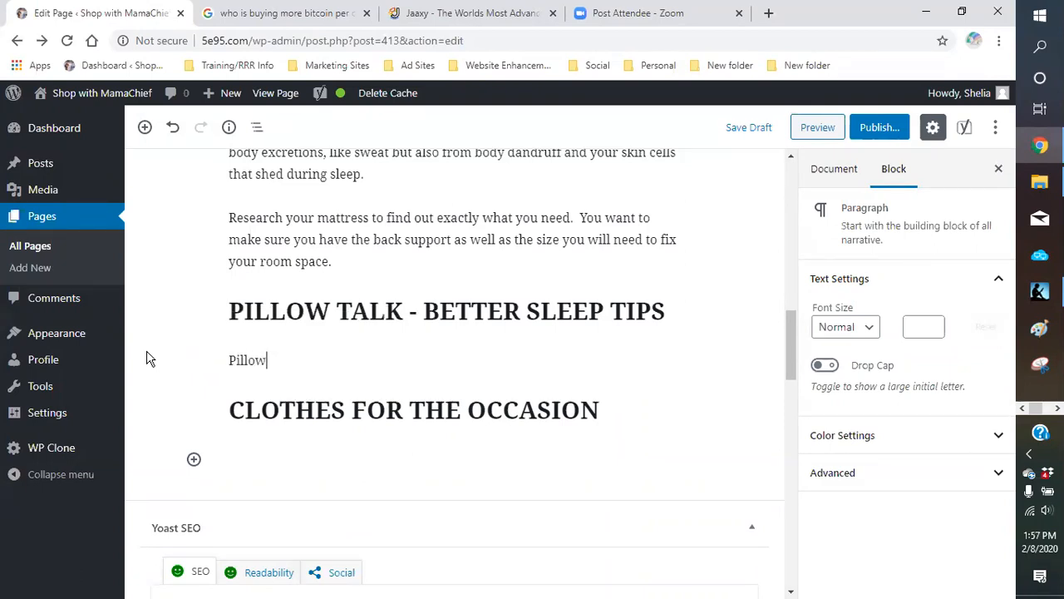
type(" talk---WOW!!! Really.  Yea")
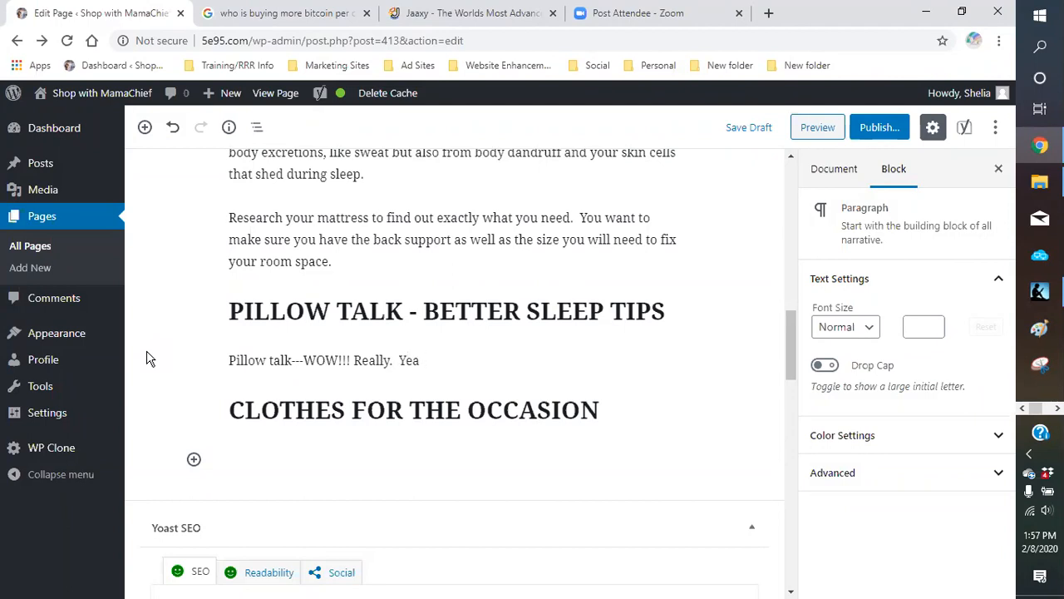
type("ah!!!  Well not that ")
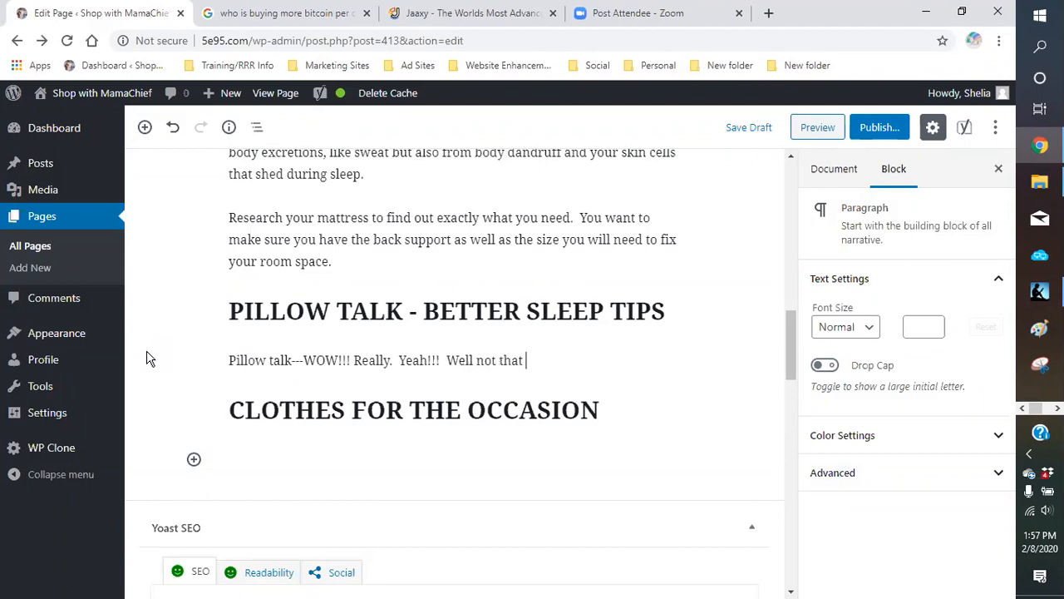
type("type of i")
key("BackSpace")
type("pol")
key("BackSpace")
key("BackSpace")
type("illow talk. But in the sl")
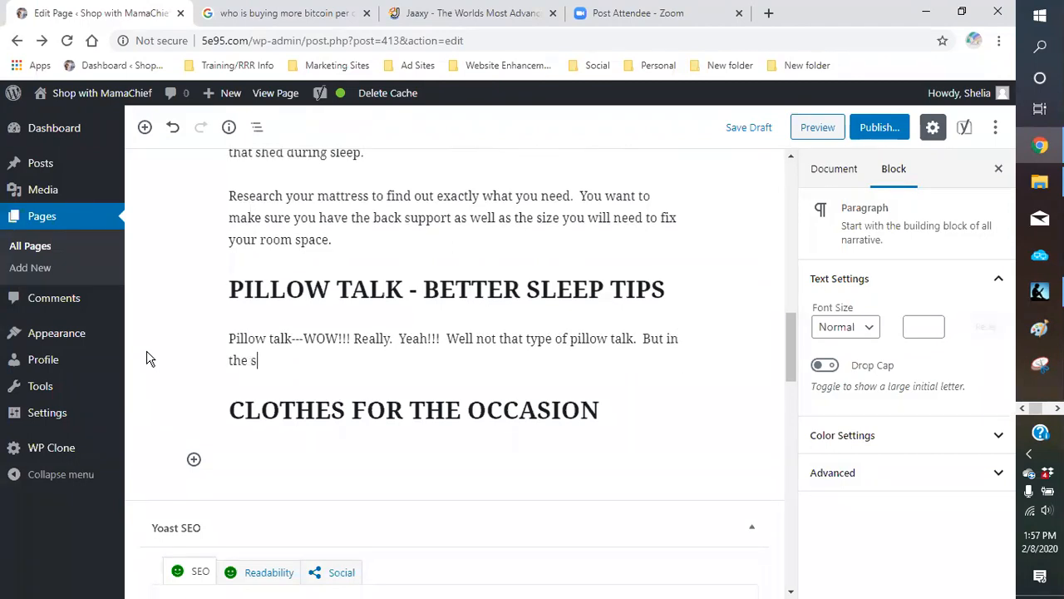
- Continue the paragraph with "scheme of things having the right pillow can lead to be a better night sleep and maybe a more playful night!!!"
key("BackSpace")
type("cene")
key("BackSpace")
key("BackSpace")
key("BackSpace")
type("heme of thisn")
key("BackSpace")
key("BackSpace")
key("BackSpace")
key("BackSpace")
type("ings having the right pollo")
key("BackSpace")
key("BackSpace")
type("illow can lead to ")
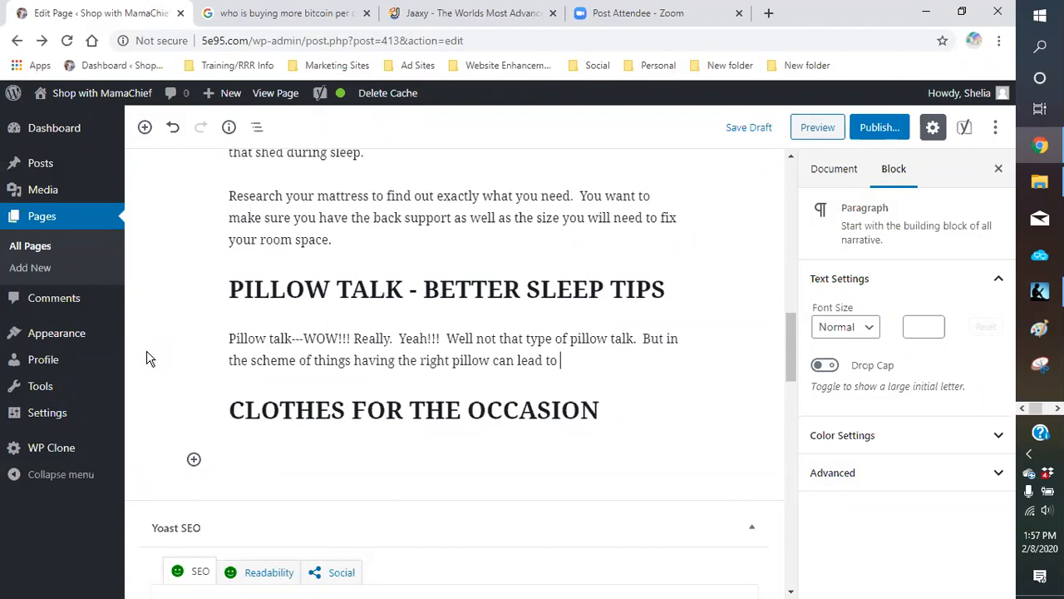
type("be a better night sleep and maybe a mor")
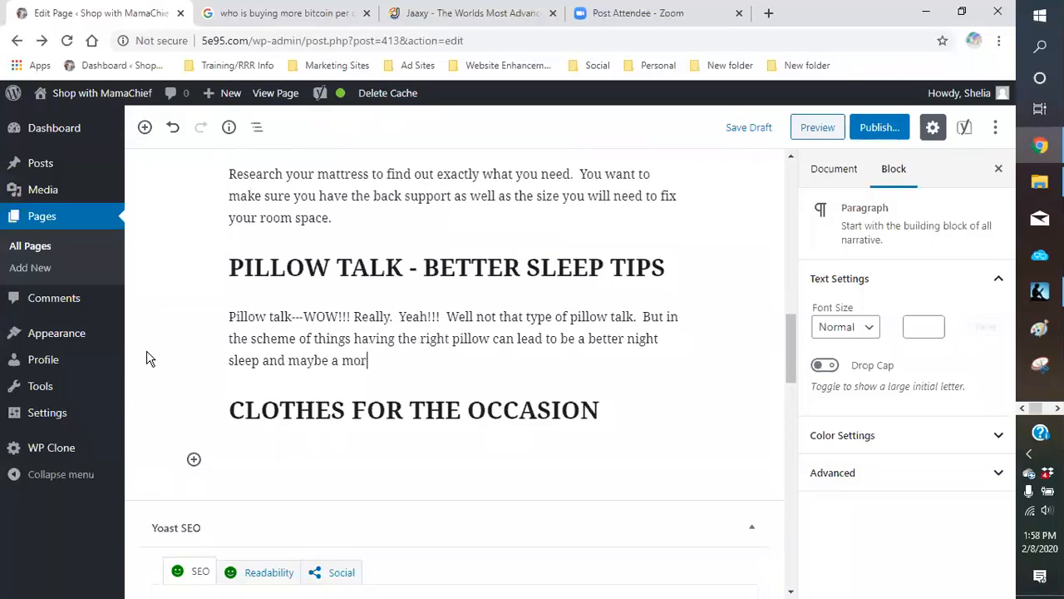
type("e playful night!!!")
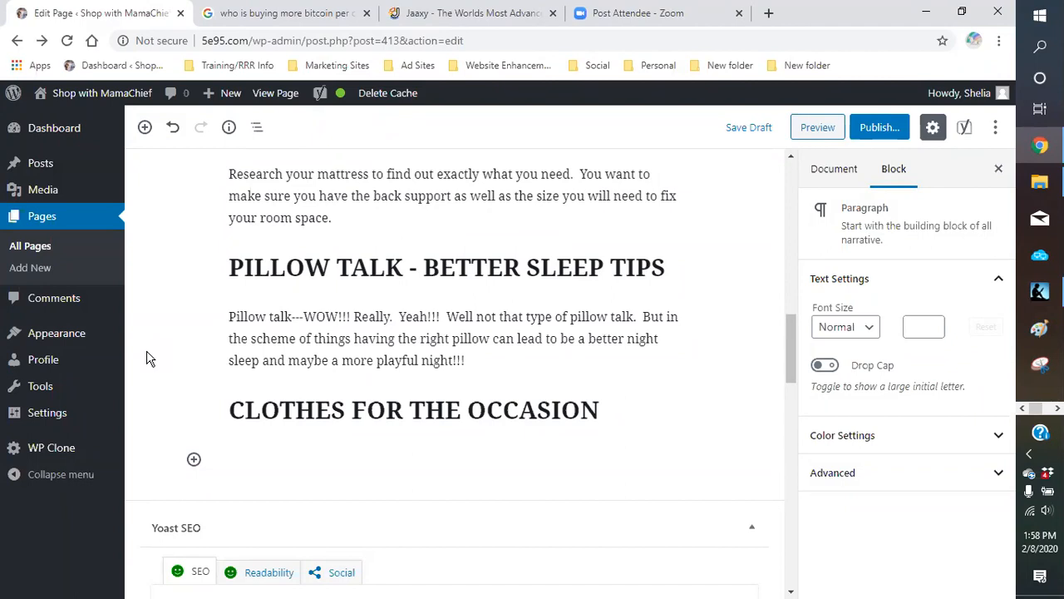
- Continue the pillow paragraph with "With better sleep tips, having the right pillow will enable your body to be a just the perfect angle"
type("With better sleep tips, have")
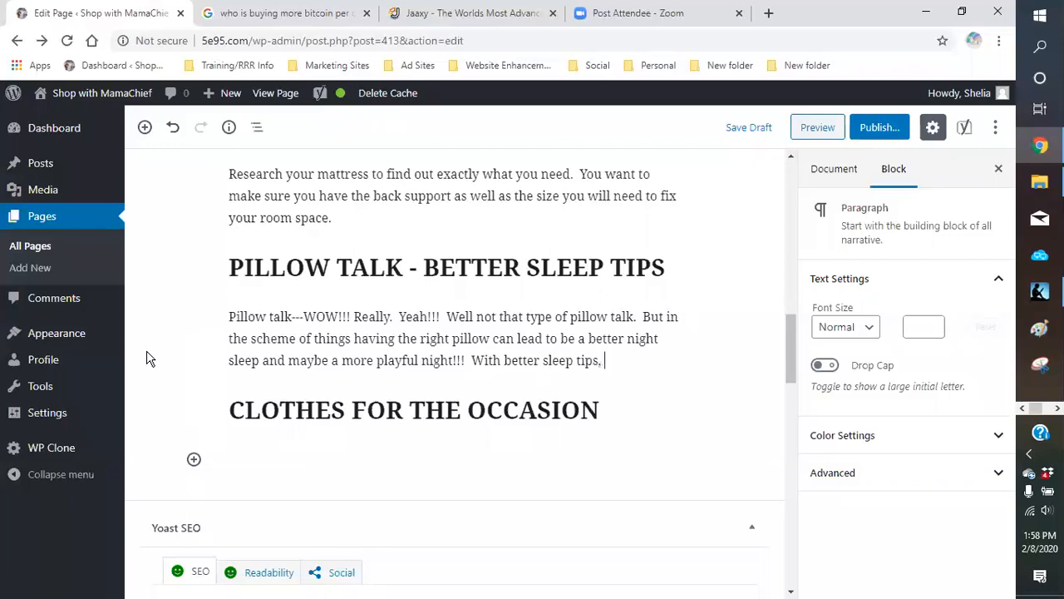
key("BackSpace")
type("ing the right pillow")
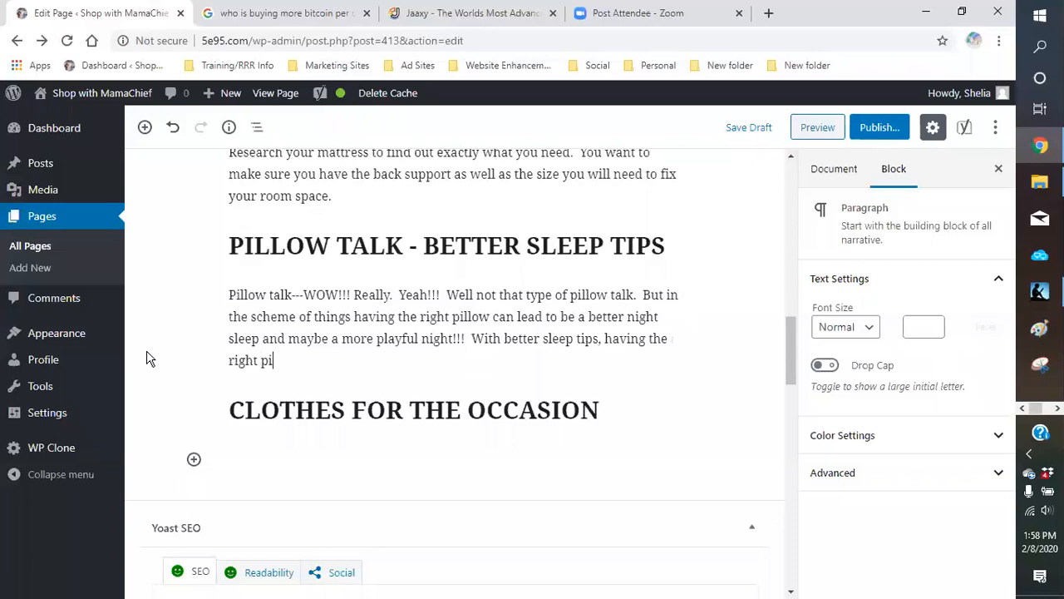
type(" will enab")
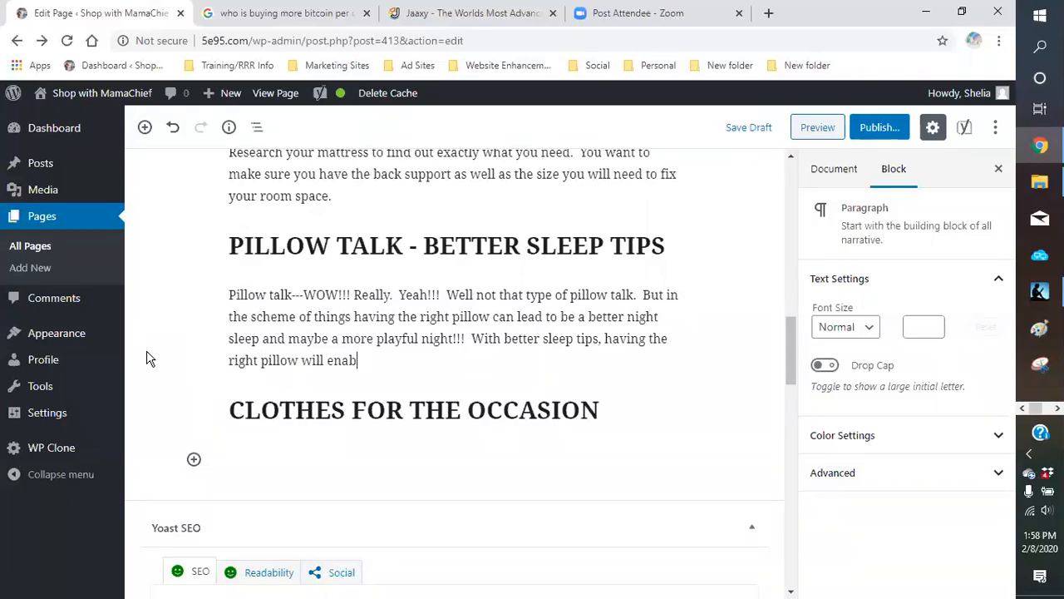
type("le your body to be a just ")
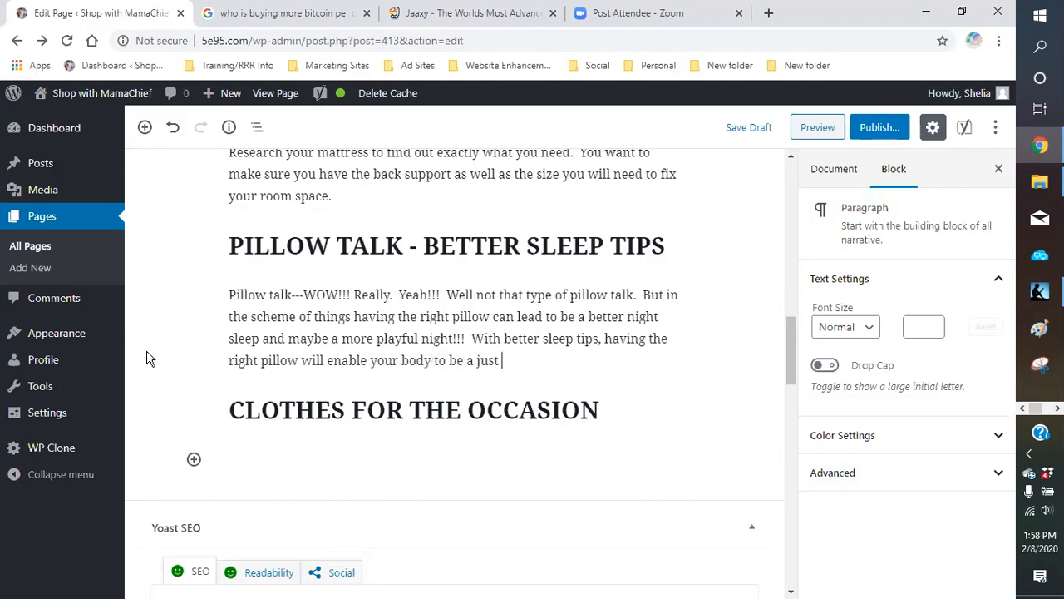
type("the perfect angle")
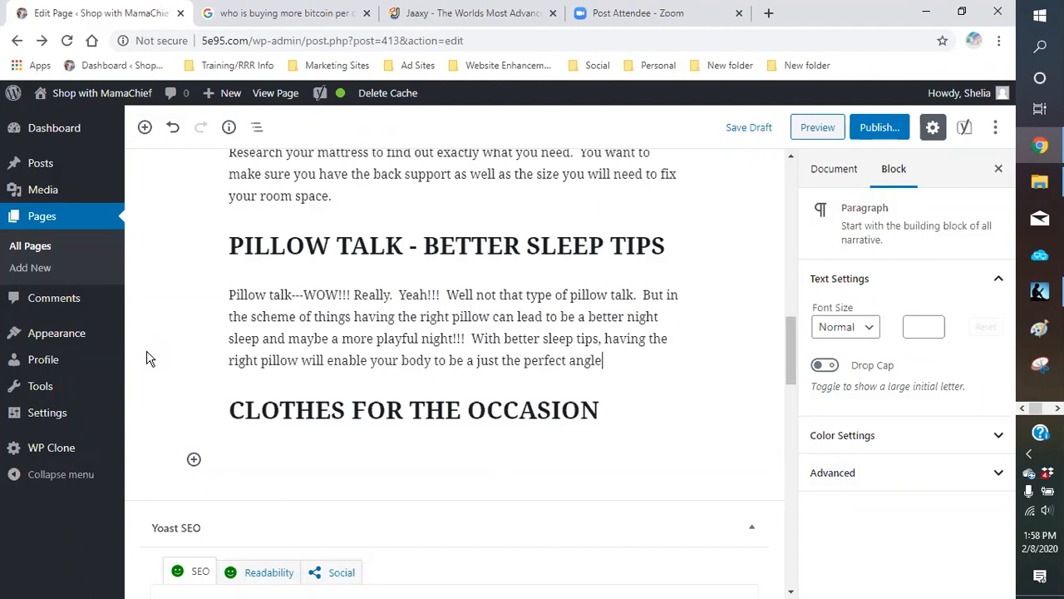
- Finish the sentence about the right pillow so it ends "the perfect angles to achieve the most restful sleep."
type("s to acheive th")
key("BackSpace")
key("BackSpace")
key("BackSpace")
key("BackSpace")
key("BackSpace")
type("ieve")
key("BackSpace")
key("BackSpace")
key("BackSpace")
key("BackSpace")
type("ieve the most re")
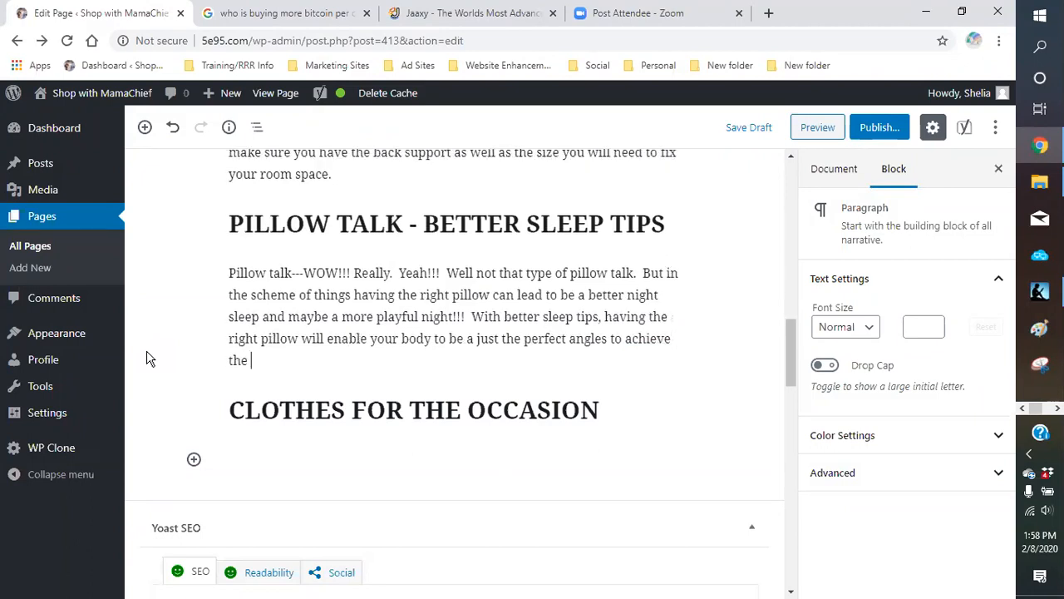
type("tful sle")
type("pp")
key("BackSpace")
key("BackSpace")
type("ep.  Who w")
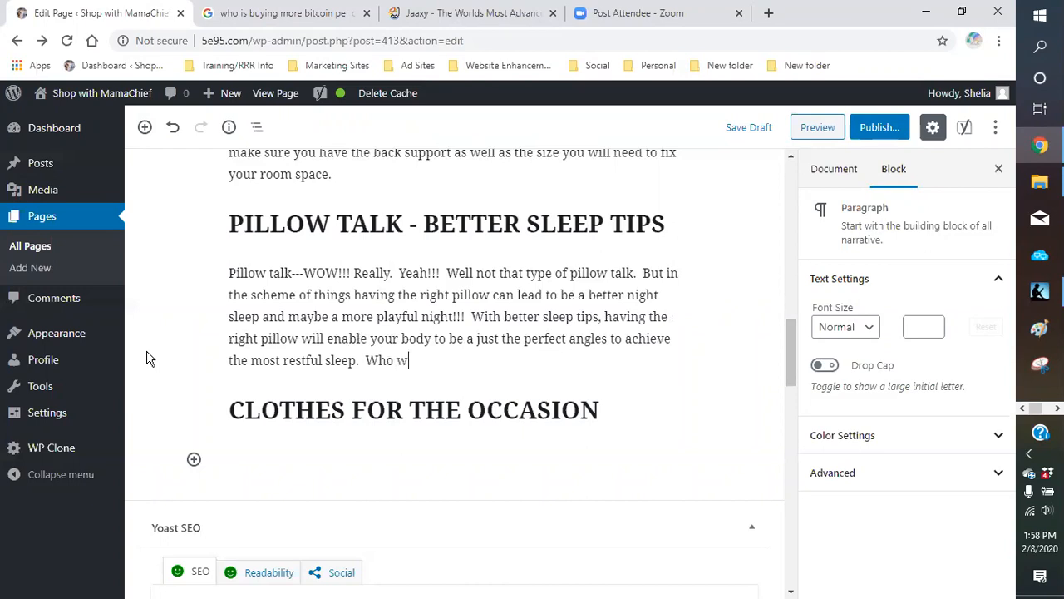
- Add the question "Who wants to wake up with a kink in their neck?!" to the pillow paragraph
type("ants to wake up with a ")
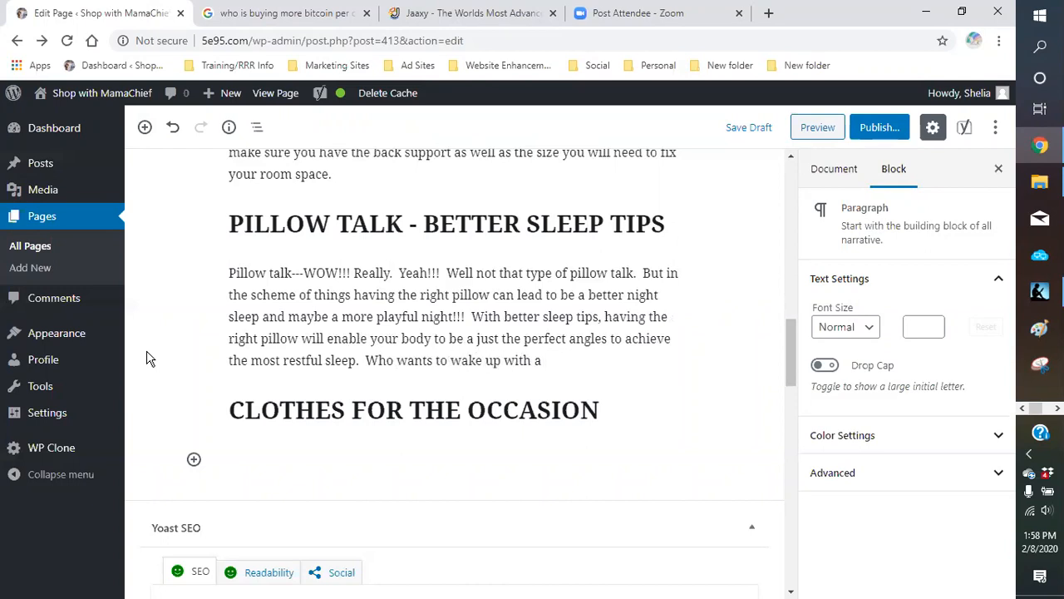
type("ki")
key("BackSpace")
key("BackSpace")
type("king")
key("BackSpace")
type("k in their neck")
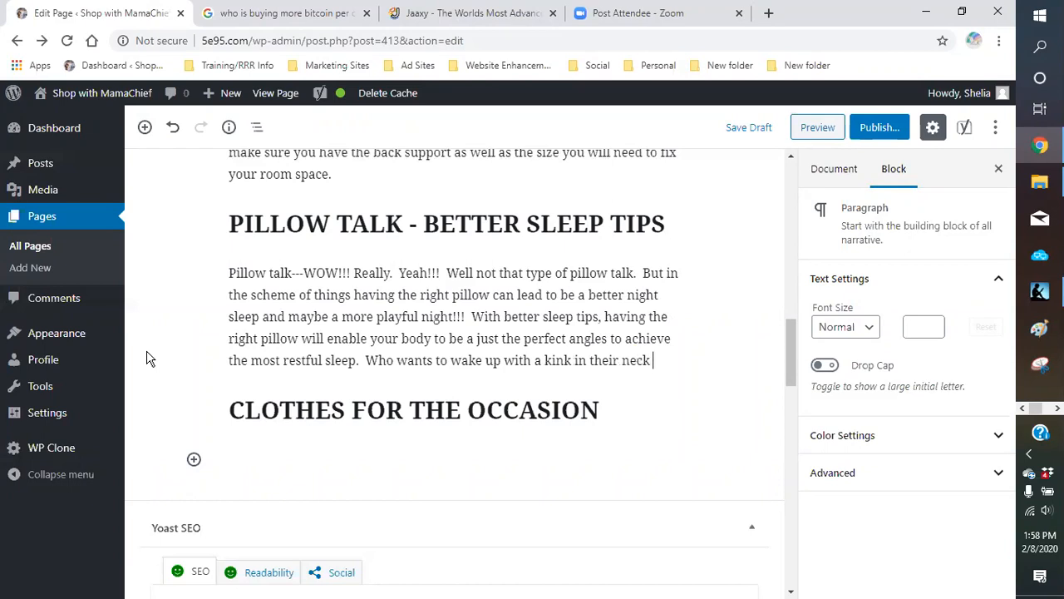
key("BackSpace")
key("BackSpace")
type("?!  Or ")
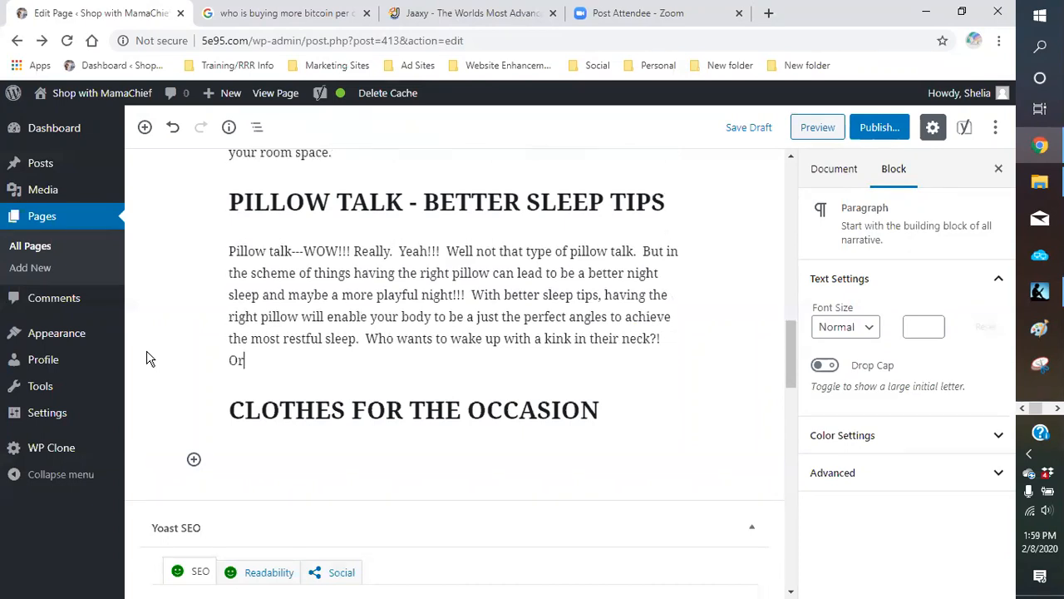
- Add the question "Or let me ask you something, who out there punches there pillow to get just that right fluff before they lay on it?"
type("l")
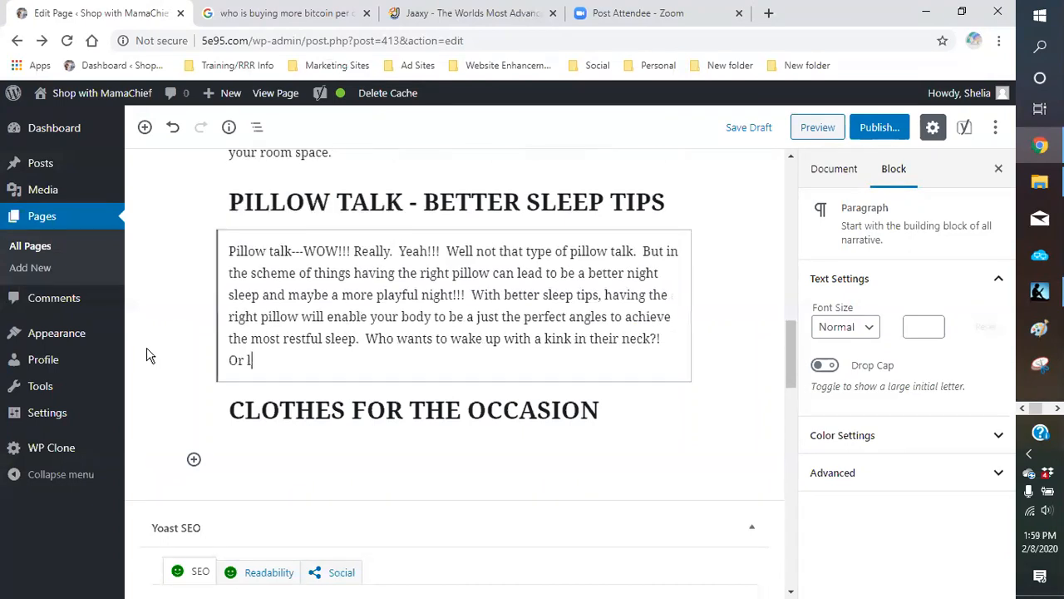
type("et me a")
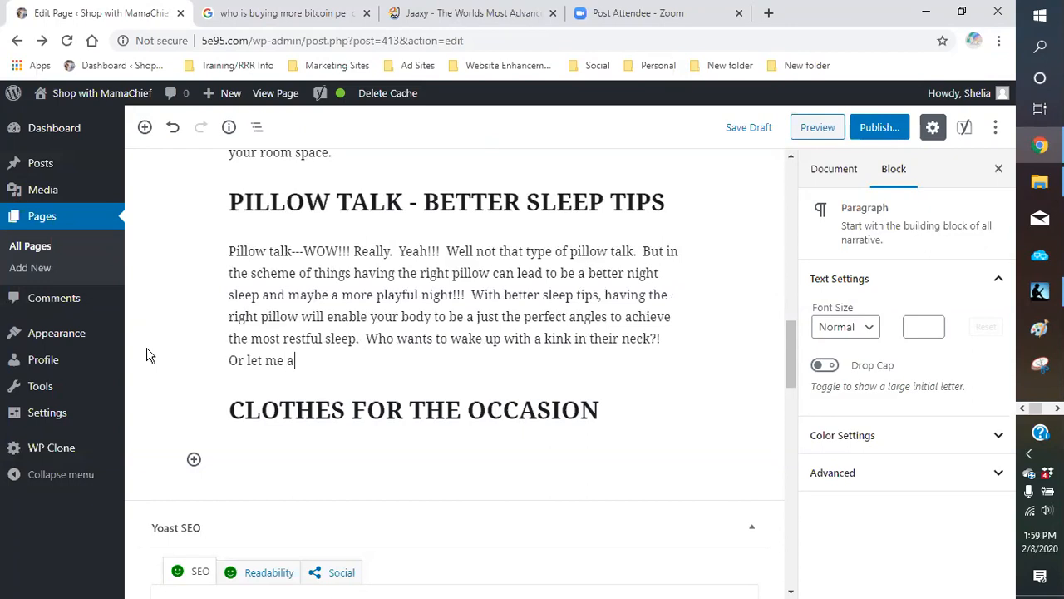
type("sk you something")
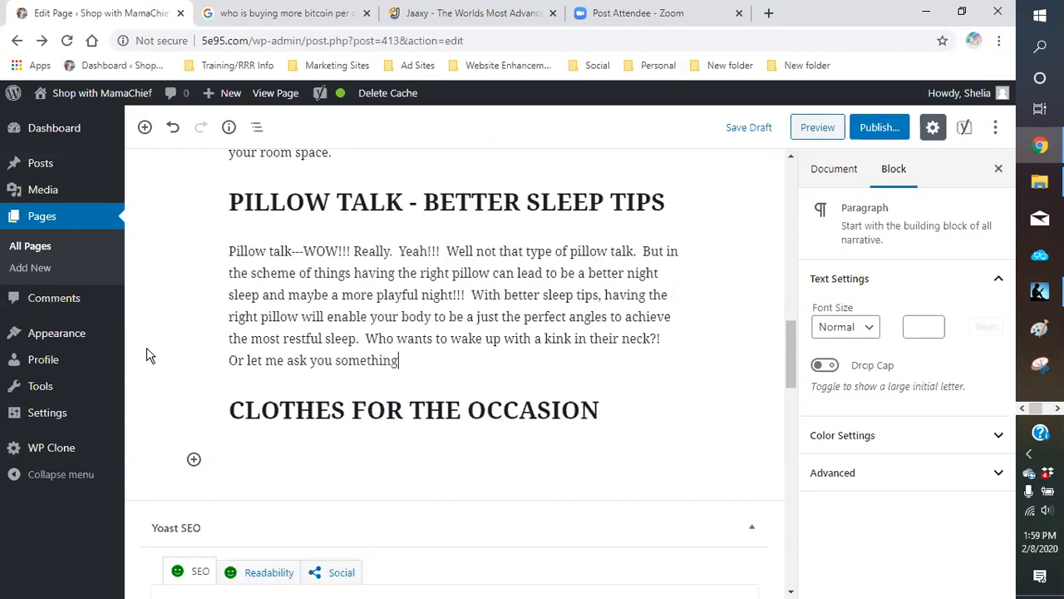
type(", who out there punches there be")
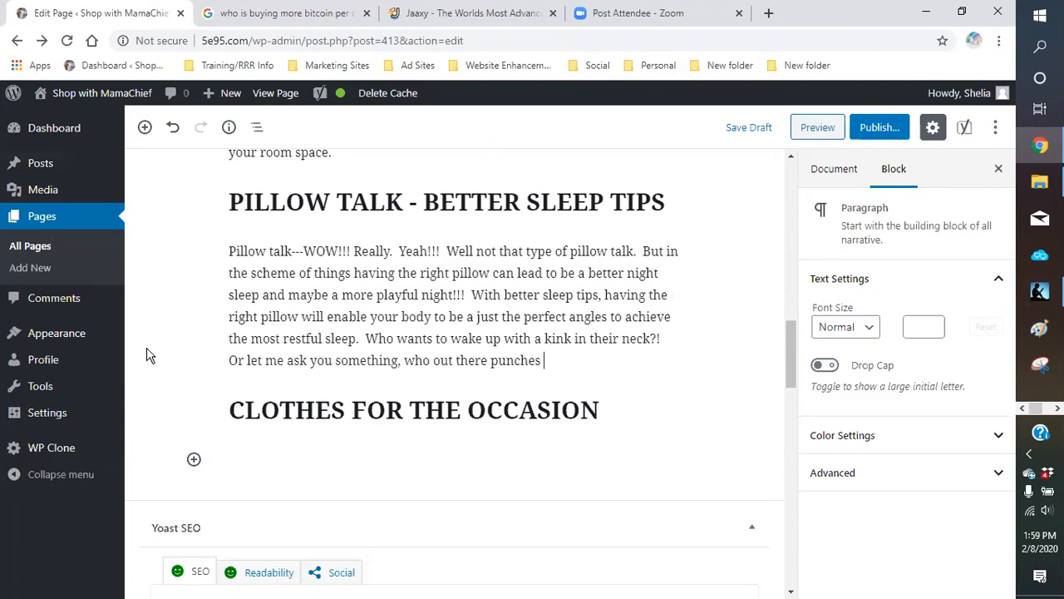
key("BackSpace")
key("BackSpace")
type("pillow to get just ")
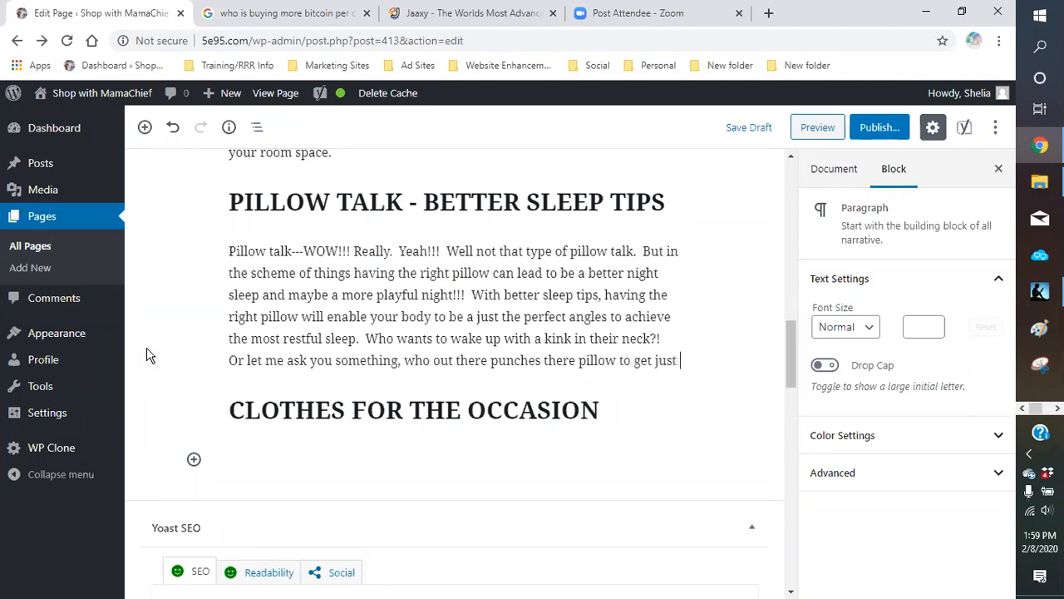
type("that right flu")
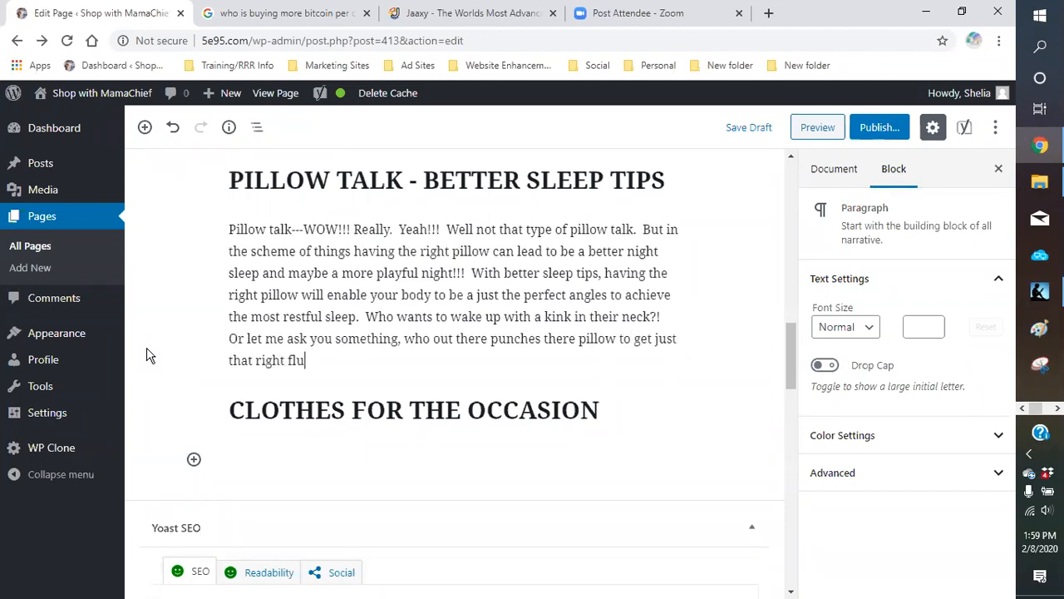
type("ff before they lay on it?")
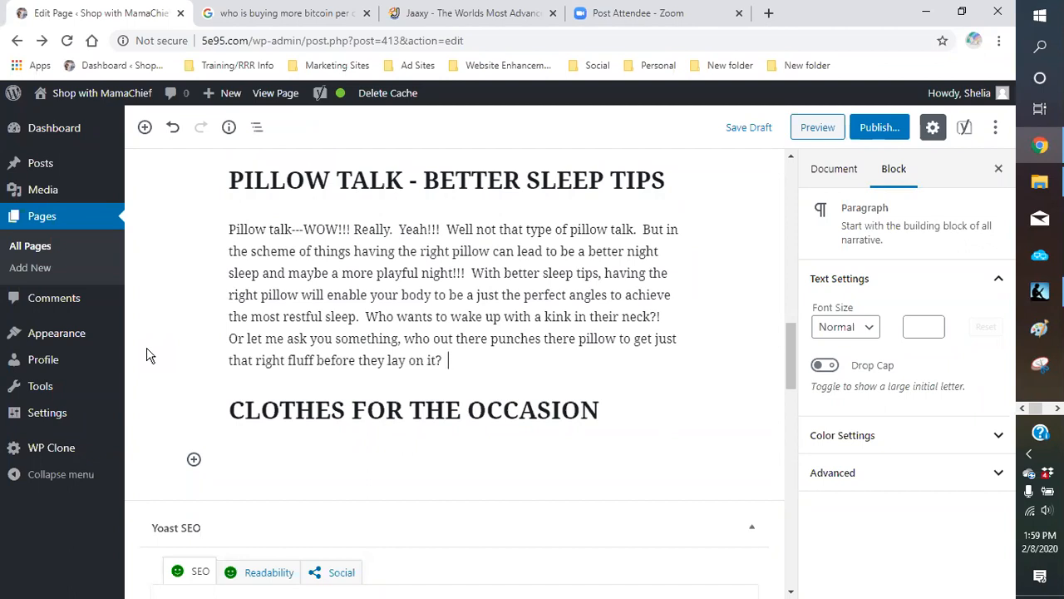
- Continue the pillow paragraph with "Don't be shy we all have done this. Not only that"
type("  Dont")
key("BackSpace")
key("BackSpace")
type("n't")
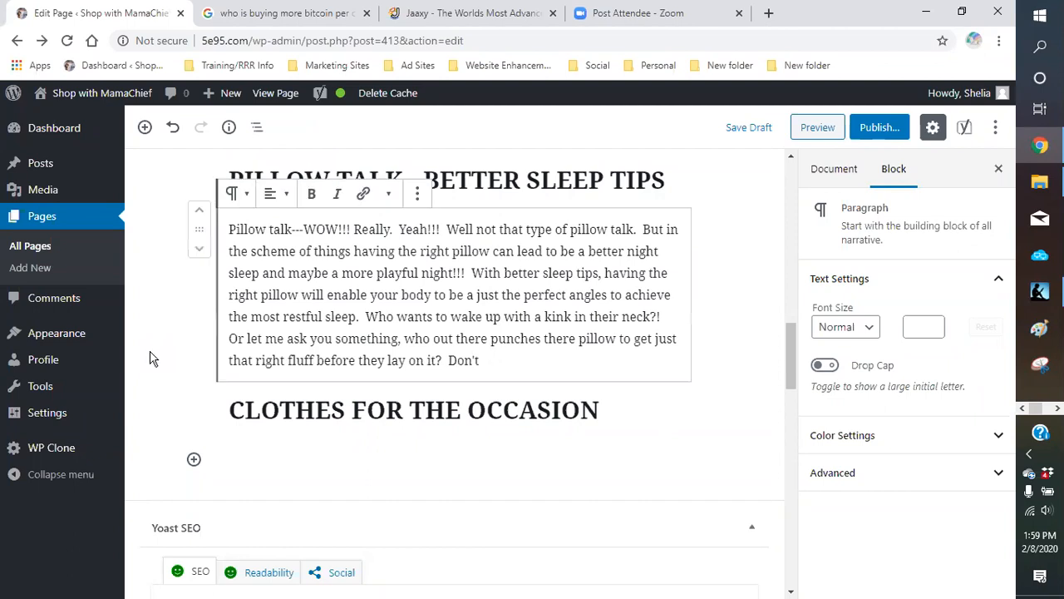
type(" be s")
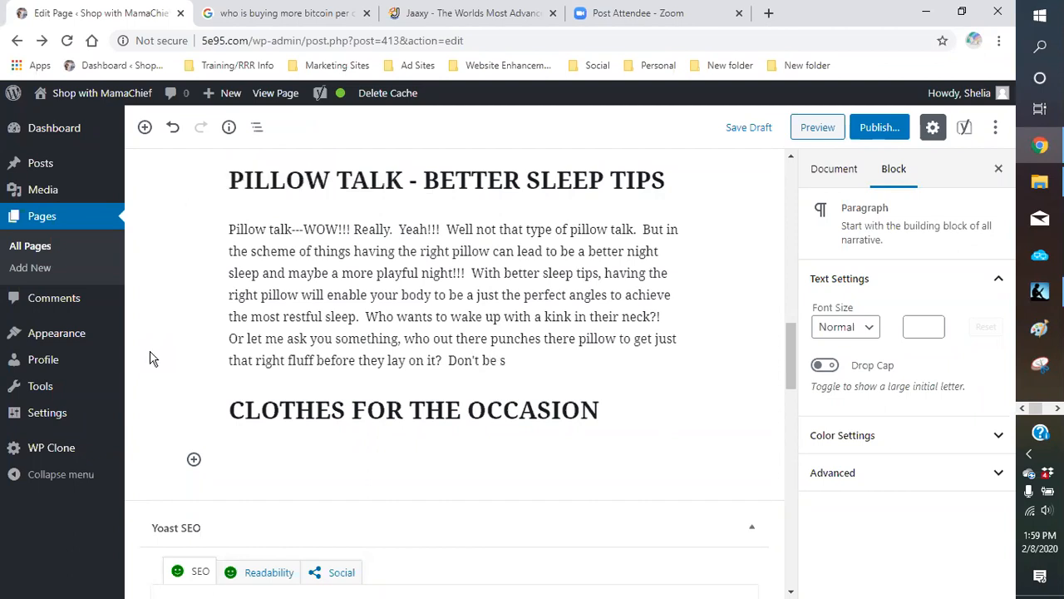
type("hy we all have")
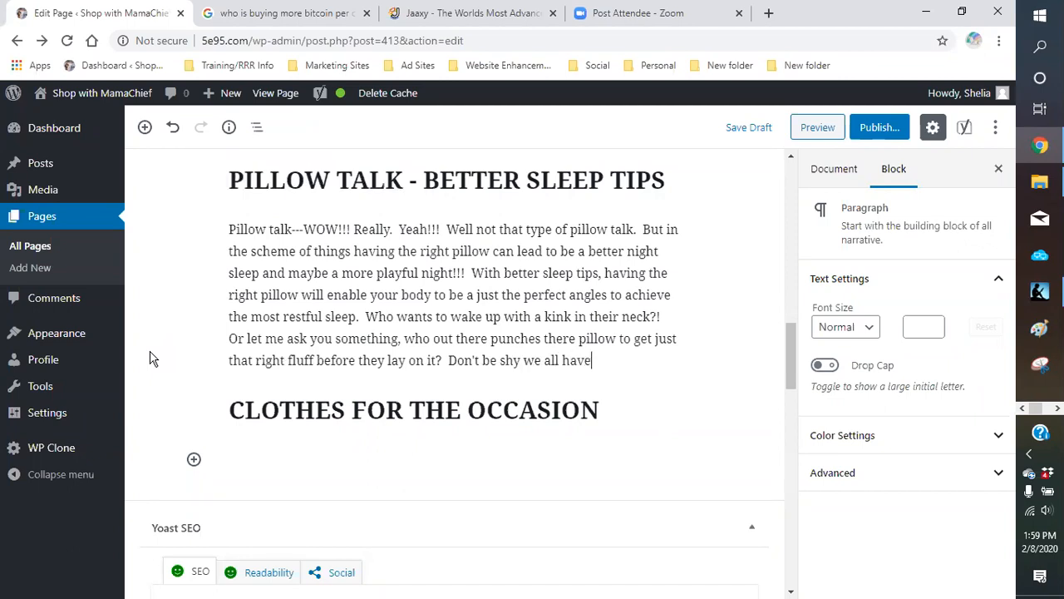
type(" done this. NO")
key("BackSpace")
type("ont only that")
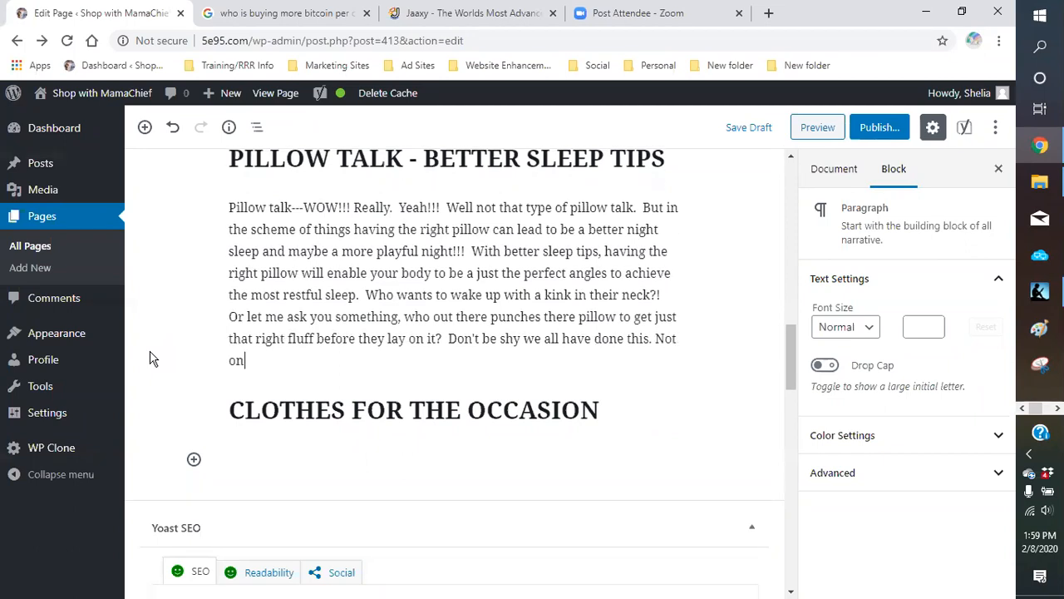
- Continue with "but we get up during the night and do it a couple more times before we finally just dose off and sleep regardless of the pillow."
type(" but we get up")
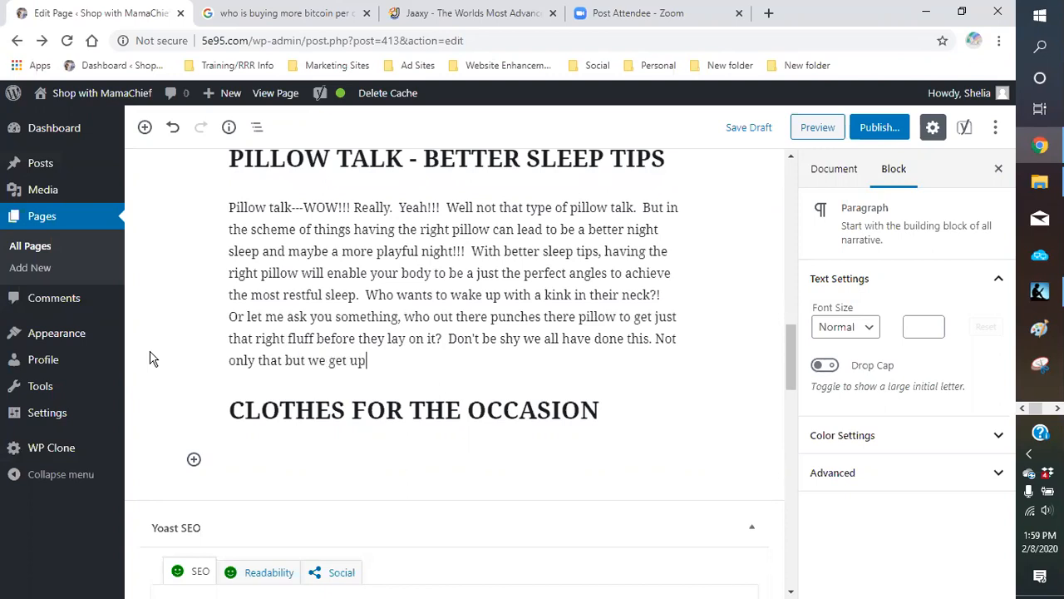
type(" during the ni")
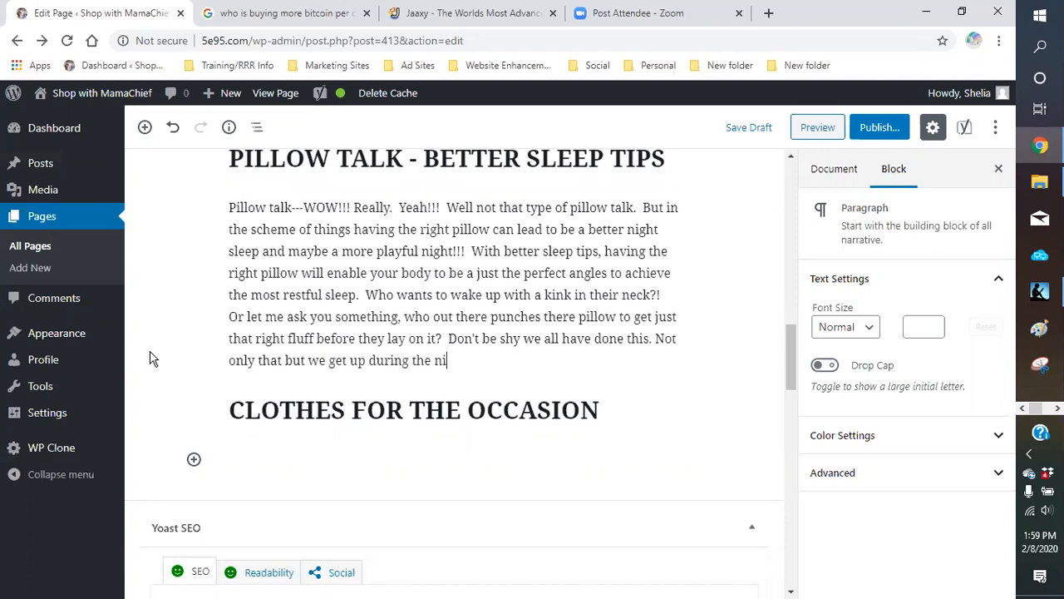
type("ght and do it a couple more t")
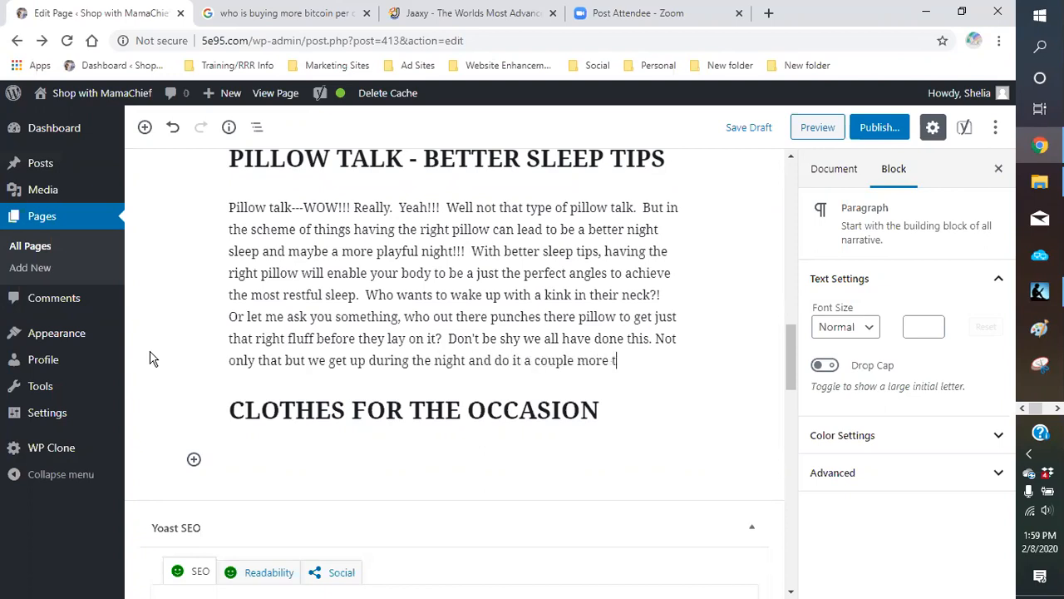
type("imes before w")
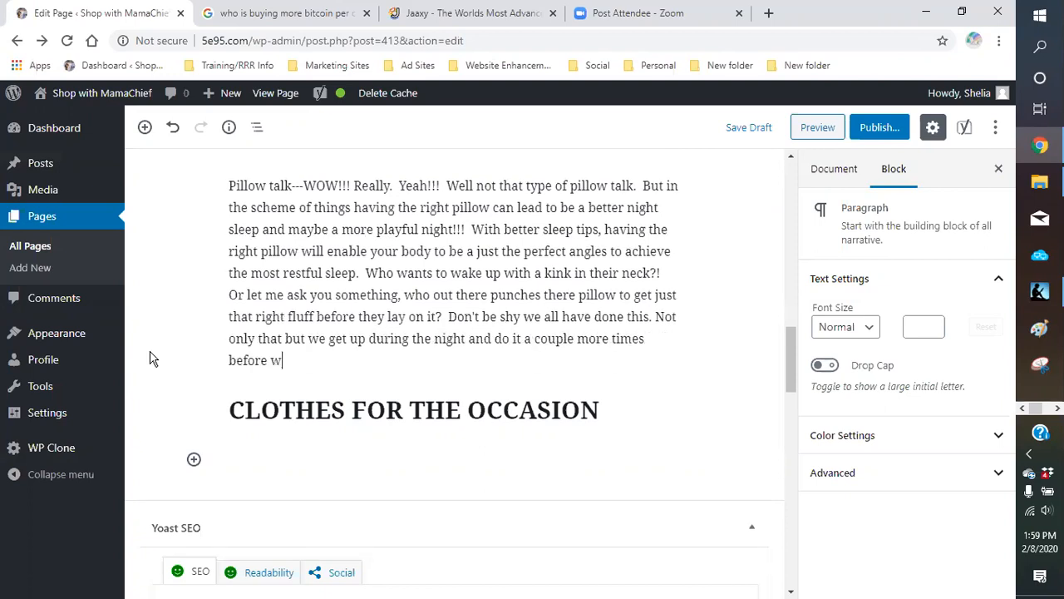
type("e finally just dose off an")
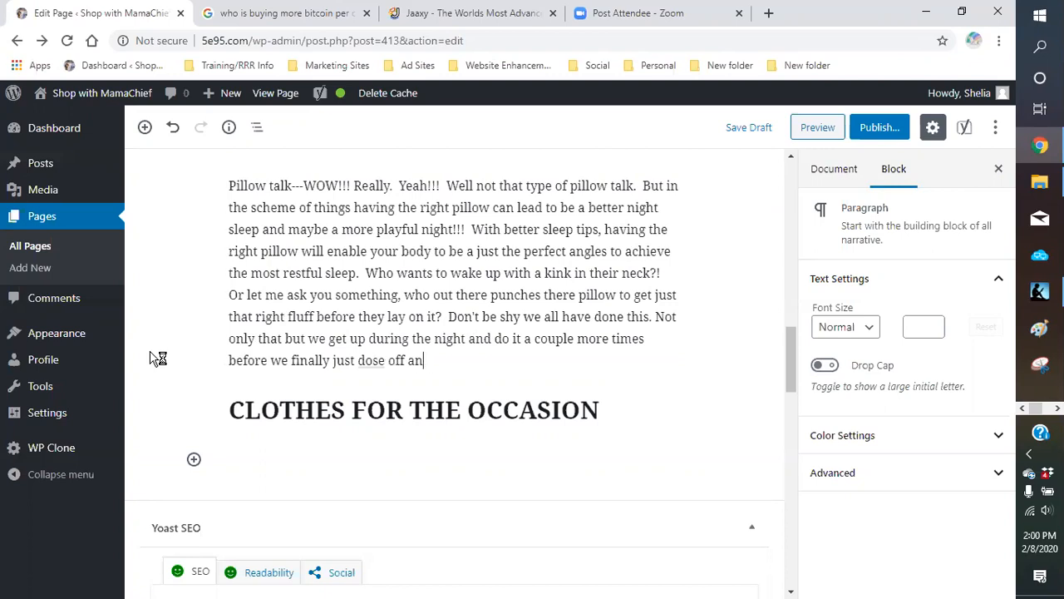
type("d sleep regardless ")
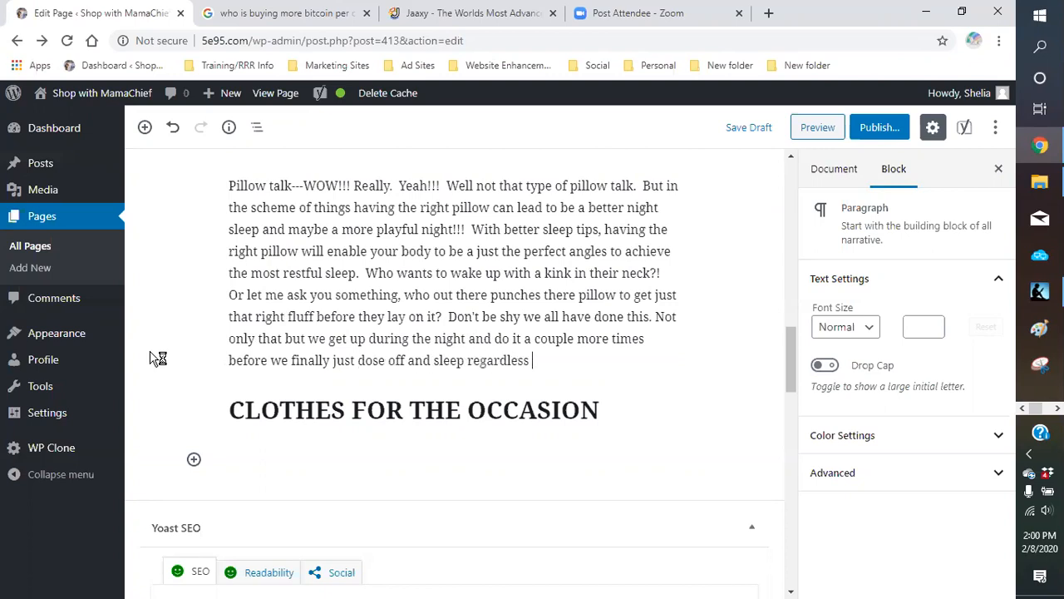
type("of the pillow.  Then w")
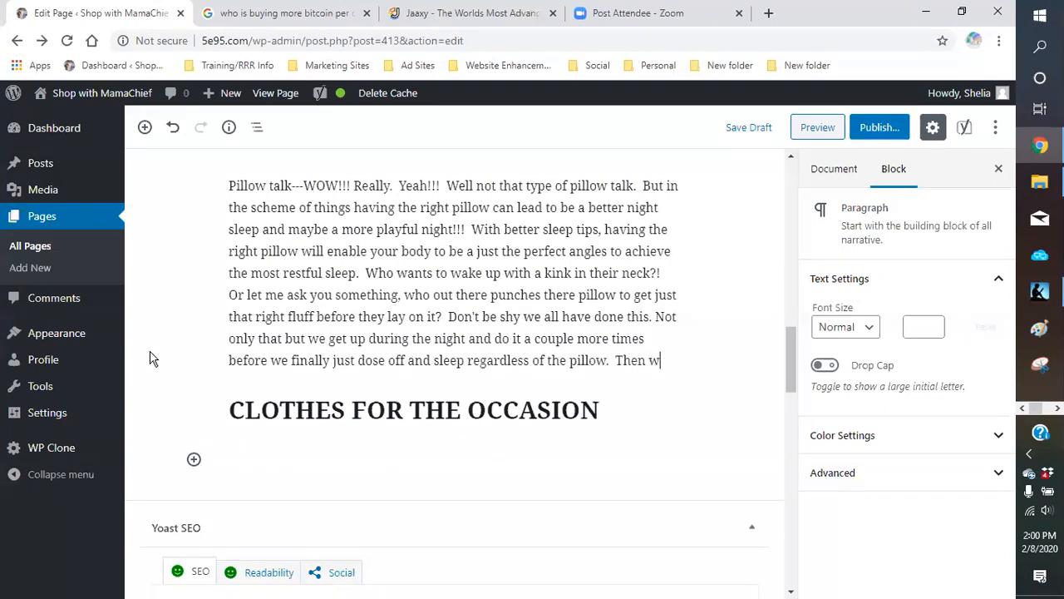
- End the paragraph with "Then we wake the next morning still tired with a headache or stiff neck and aching back."
type("e wake th")
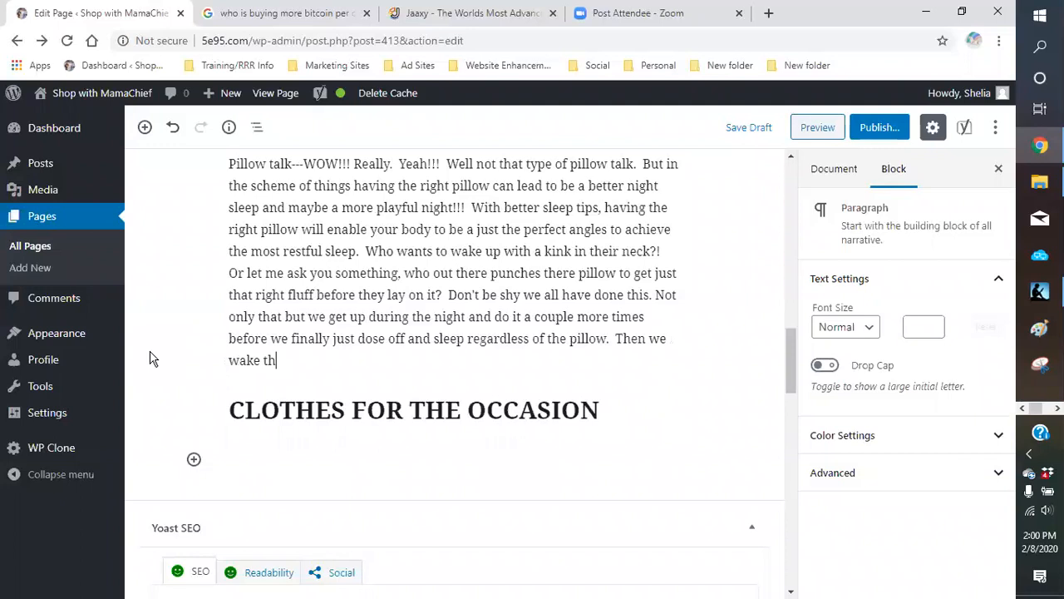
type("e next morning still tire")
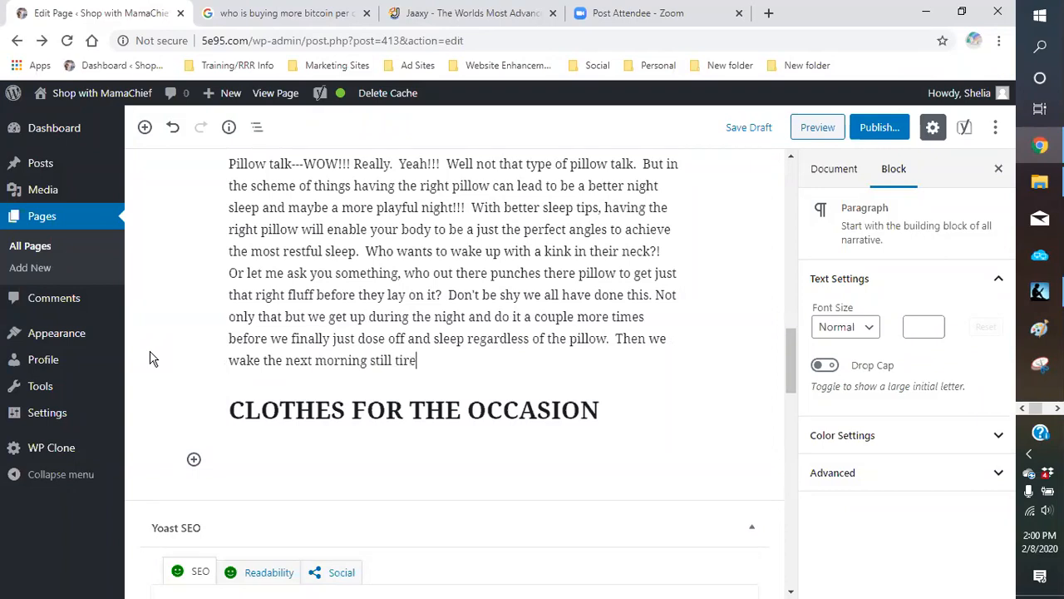
type("d with a headac")
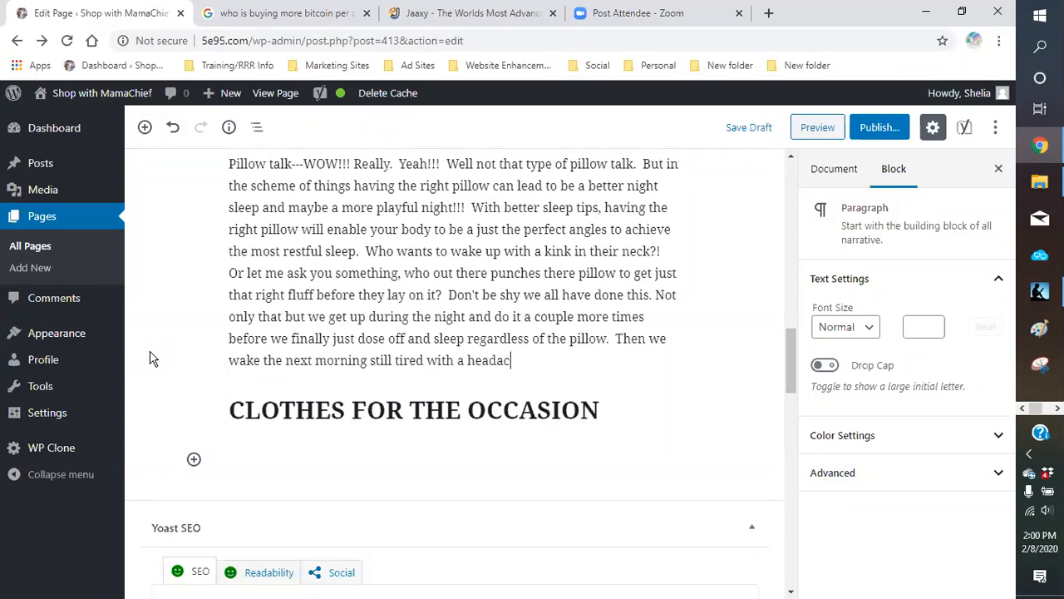
type("he or stiff nect")
key("BackSpace")
type("k and aching back.")
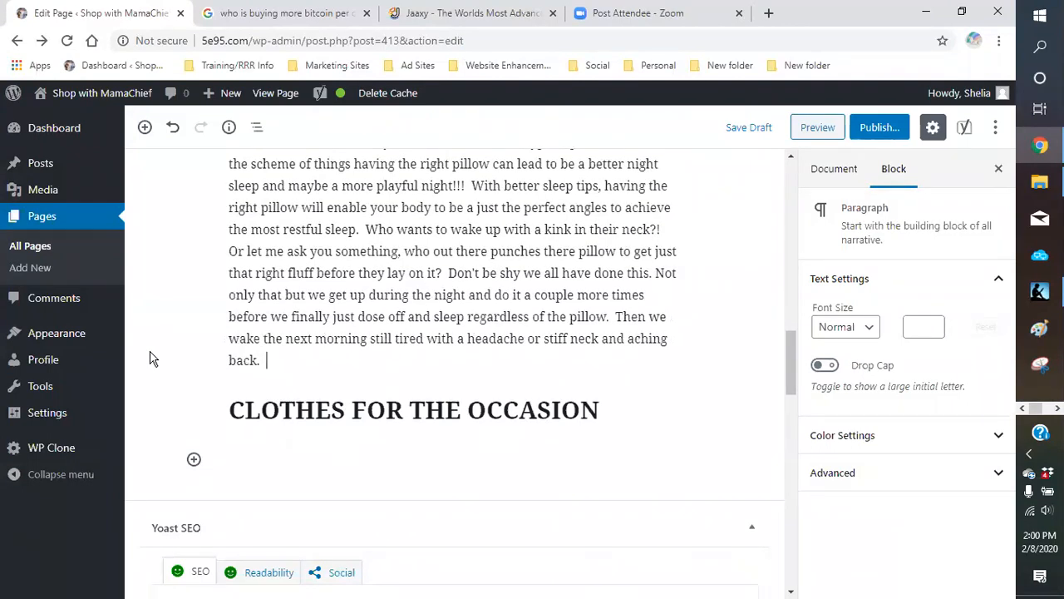
- Start a new paragraph below the pillow text with "So having the right pillow as you can see is just a important as having the right"
key("Return")
type("So having the right pillow as you can see ")
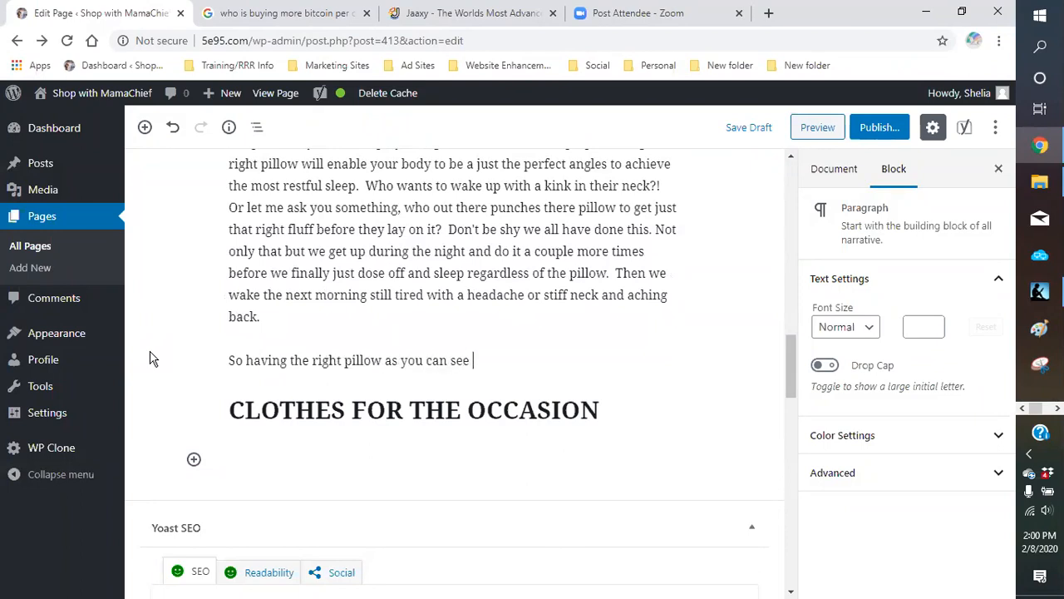
type("is just a important a")
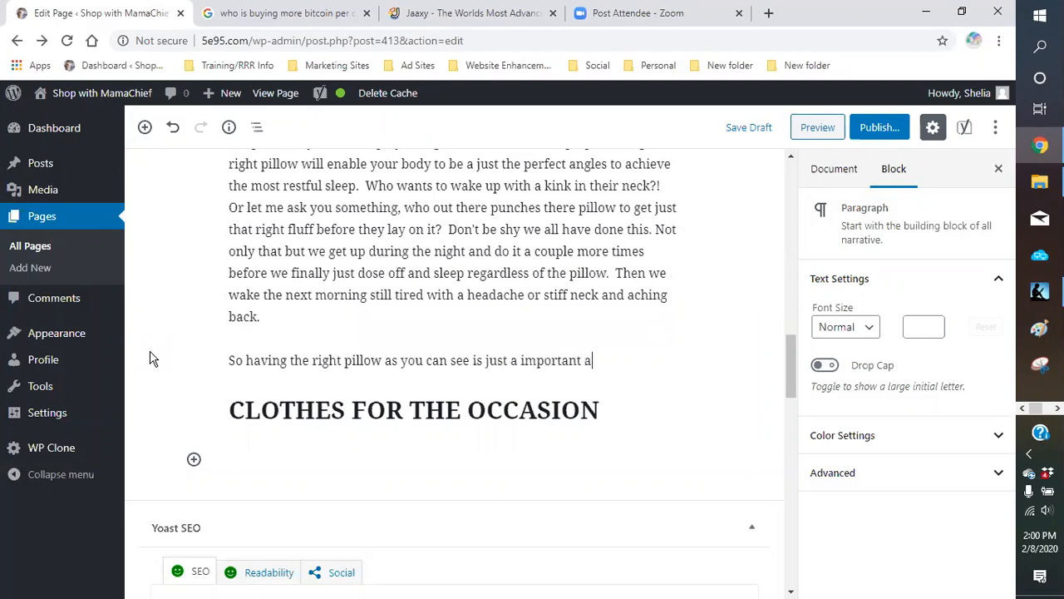
type("s having the ri")
type("ght")
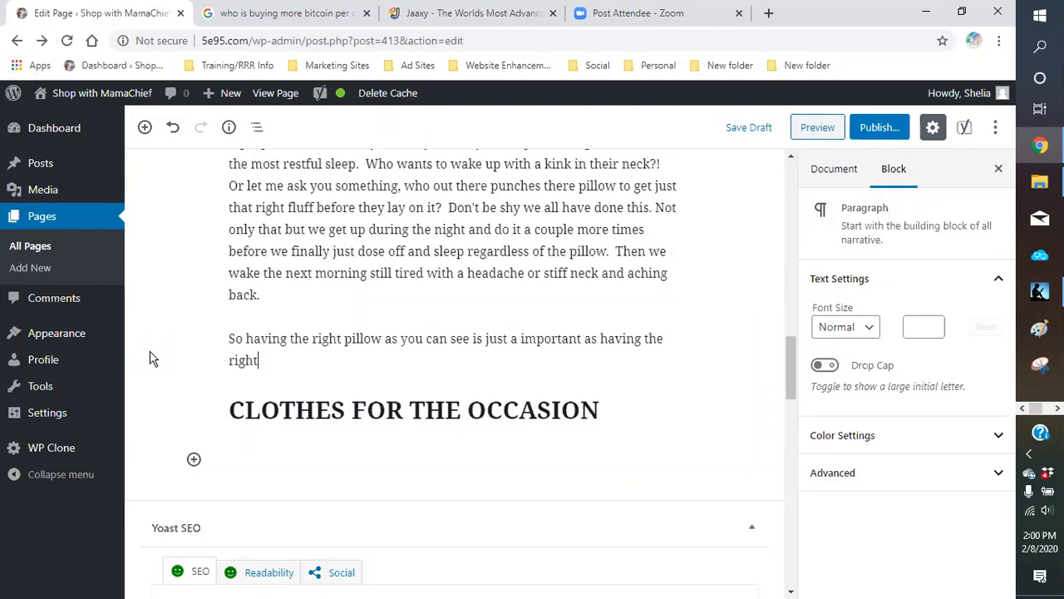
- Finish the sentence about the right pillow with "mattress, temperature."
type(" mattress, tempare")
key("BackSpace")
key("BackSpace")
key("BackSpace")
type("ear")
key("BackSpace")
key("BackSpace")
type("rature.")
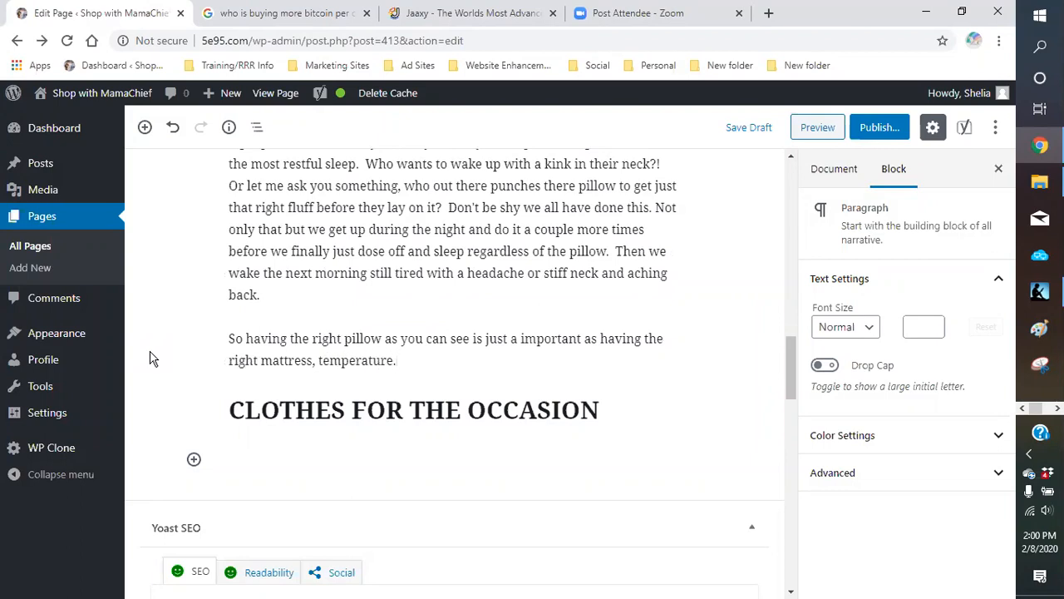
- Replace the comma after "mattress" with "and" in the last pillow paragraph
left_click(317, 363)
key("BackSpace")
key("BackSpace")
type("and")
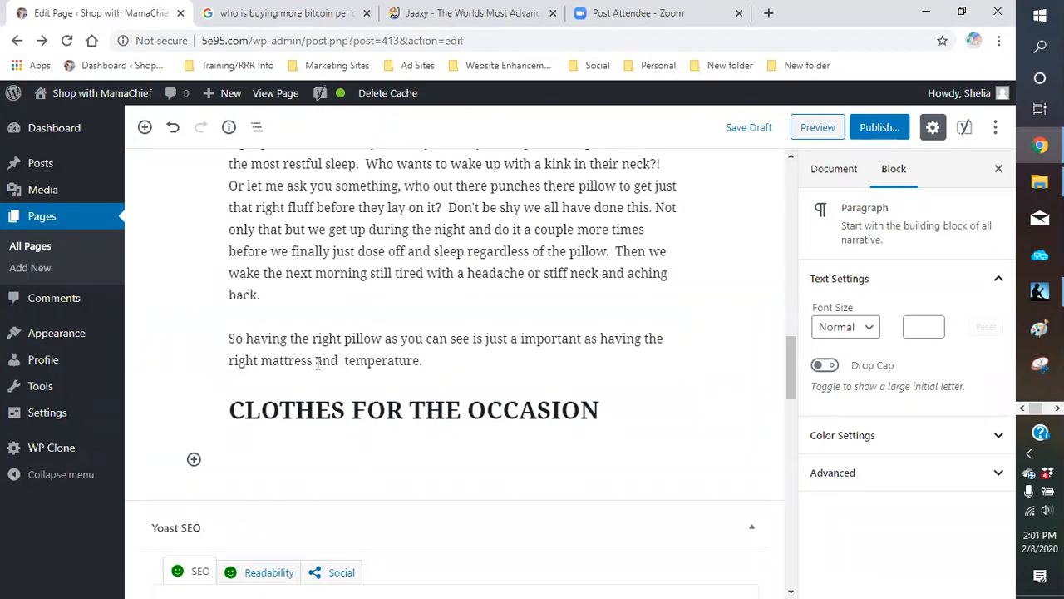
- Correct the wording after "as you can see" in that paragraph to "it is just as important"
left_click(473, 341)
type("it")
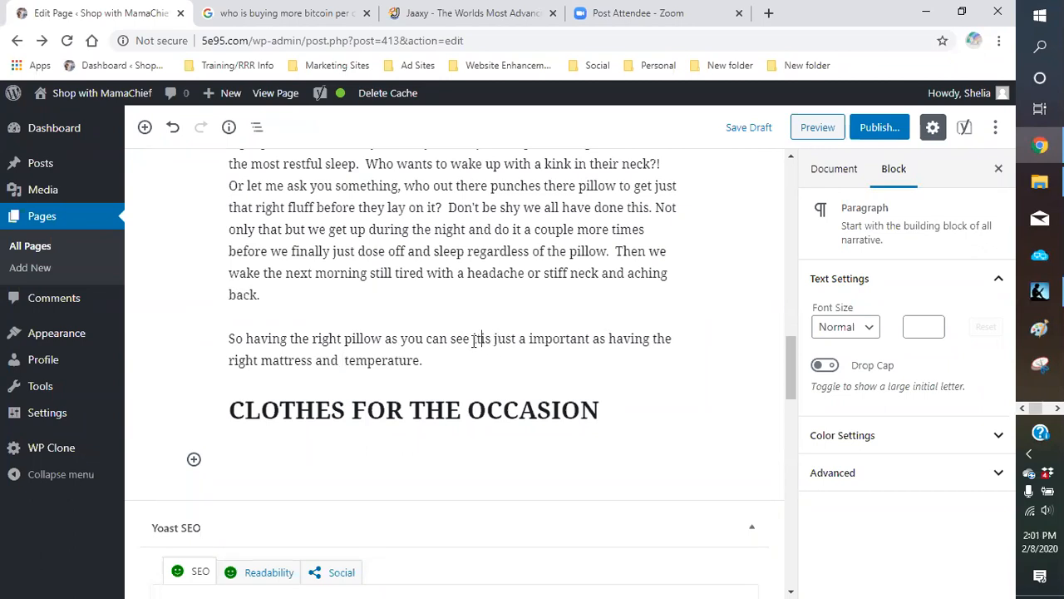
left_click(530, 339)
type("s")
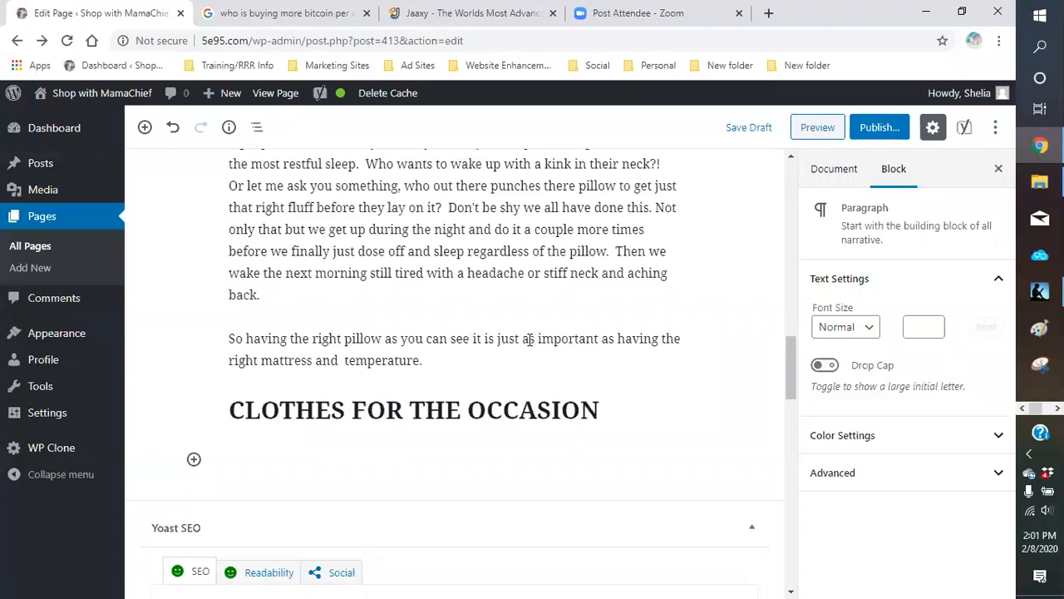
left_click(439, 365)
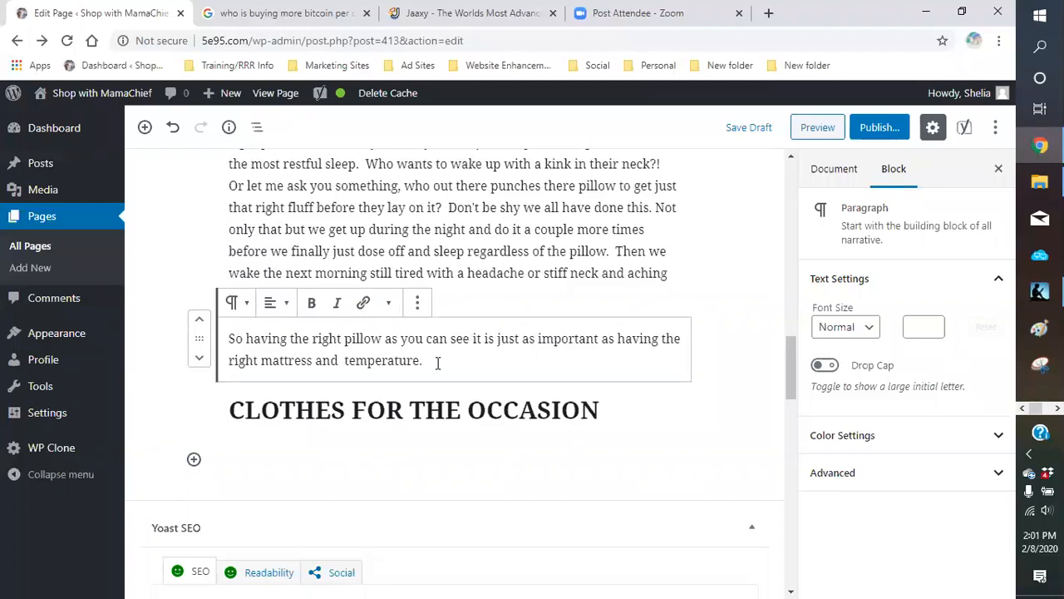
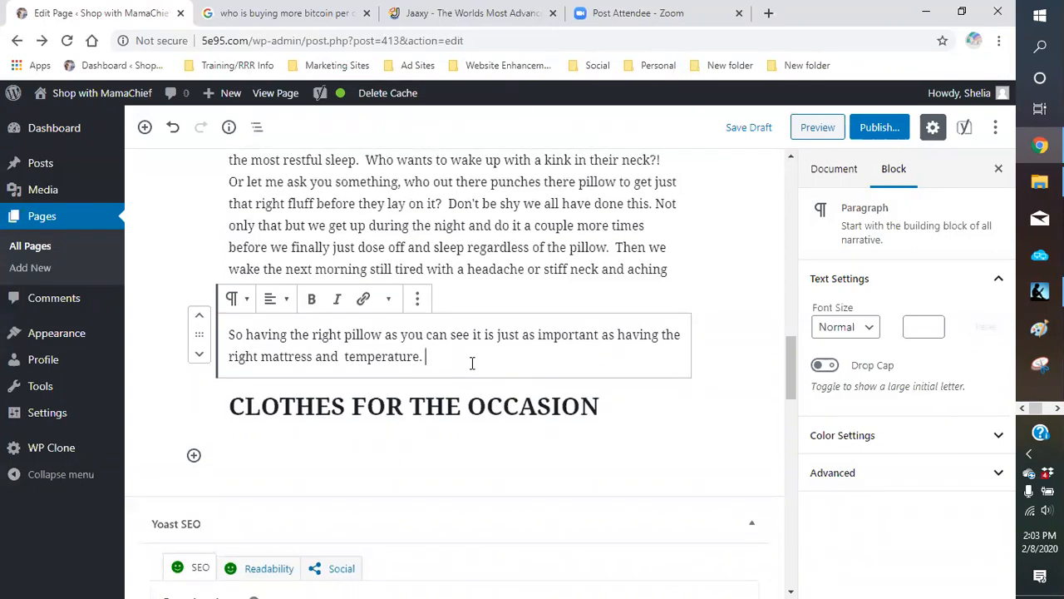
- Review the page's written sections on room temperature, mattress and pillow, checking the headings and paragraphs
scroll(465, 370, "down", 1)
scroll(458, 299, "up", 3)
scroll(463, 313, "up", 10)
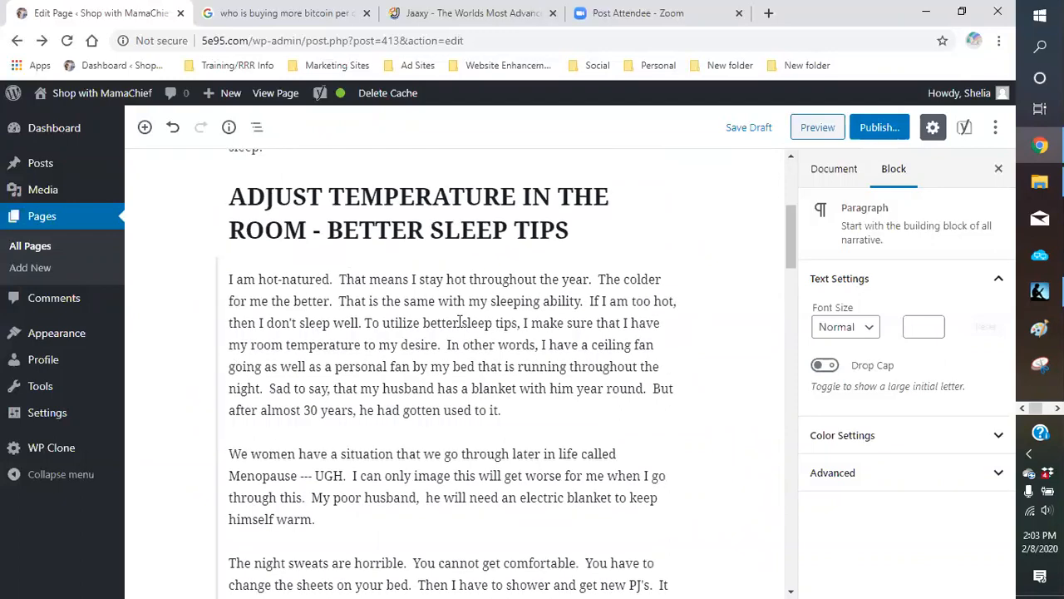
scroll(453, 320, "up", 2)
scroll(451, 333, "down", 6)
scroll(452, 334, "down", 4)
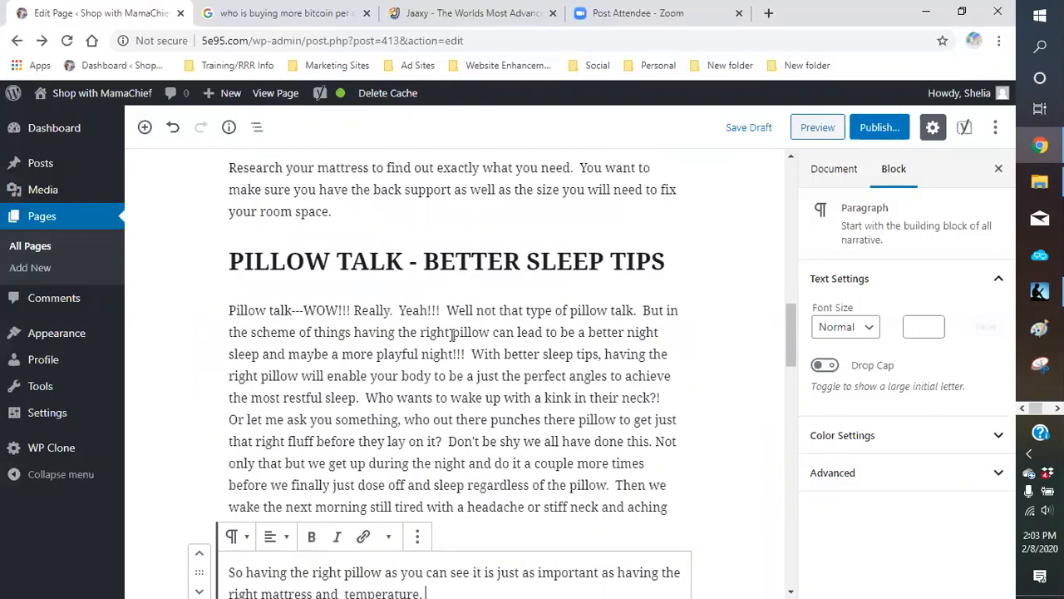
scroll(451, 332, "down", 3)
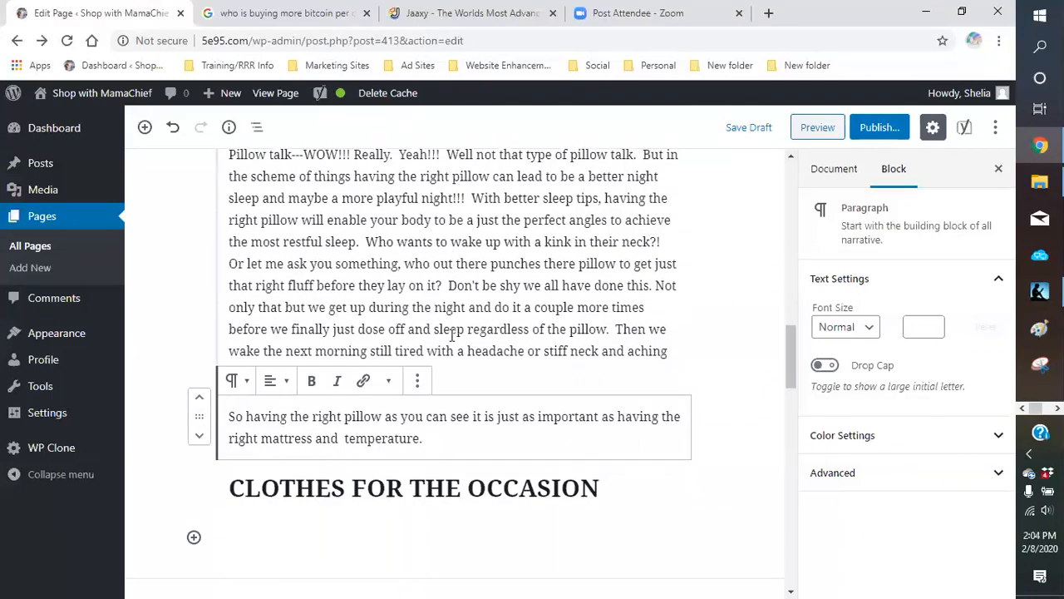
scroll(452, 332, "down", 2)
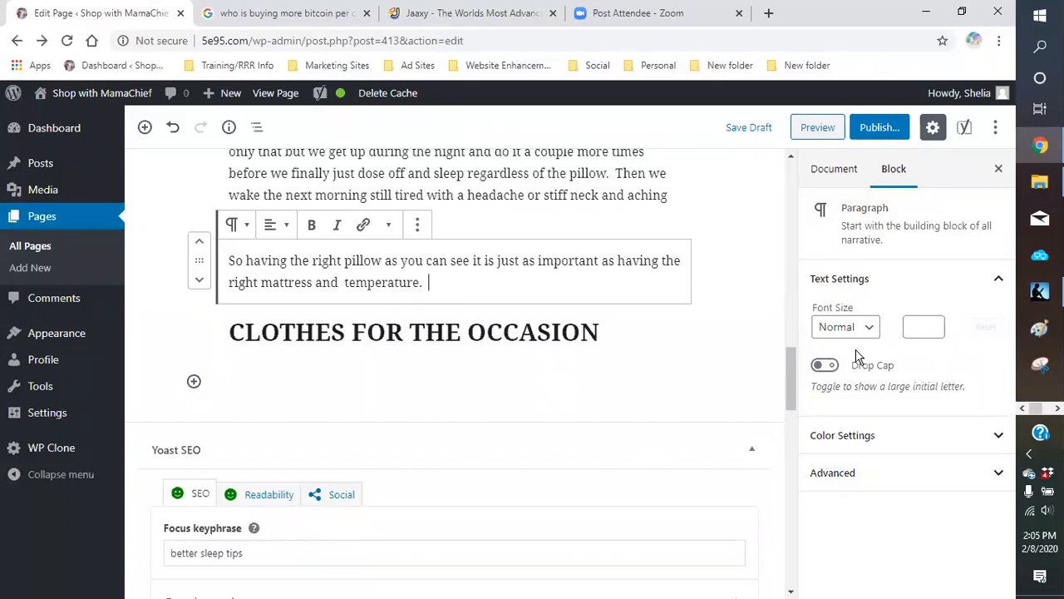
left_click(461, 284)
scroll(449, 306, "up", 10)
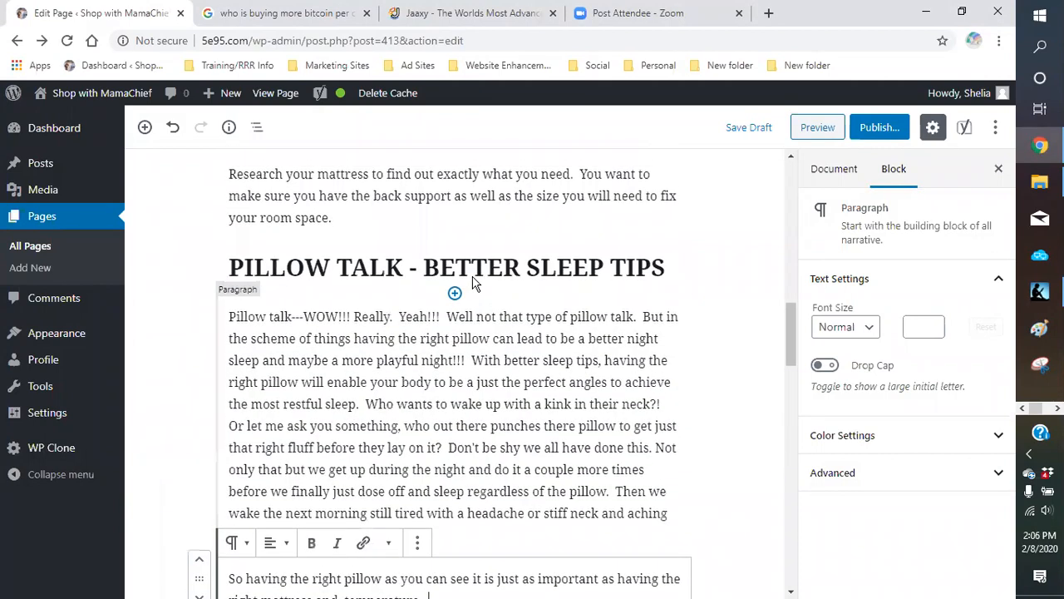
scroll(427, 277, "up", 4)
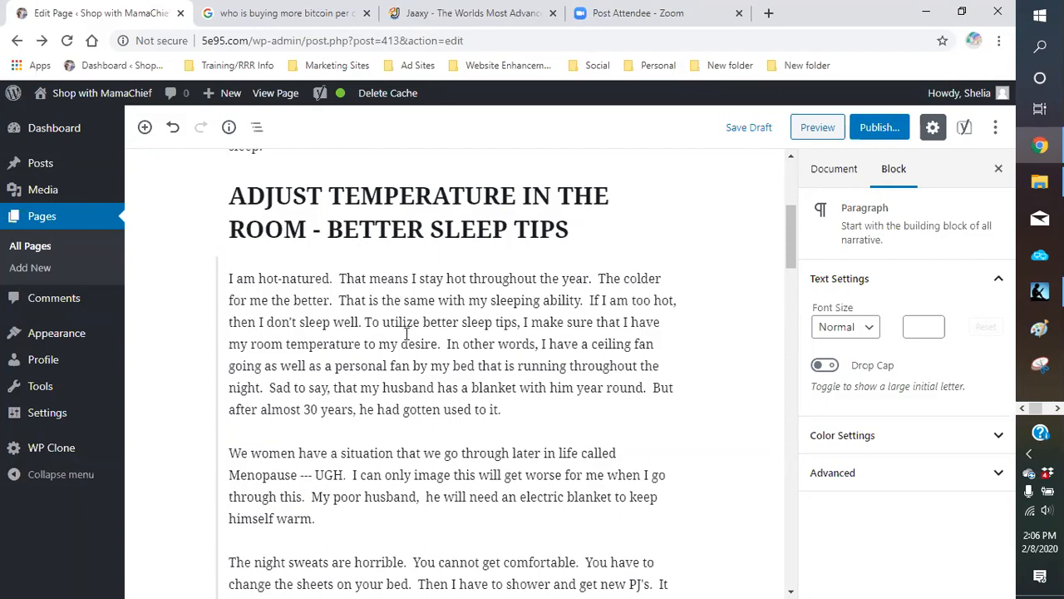
scroll(406, 321, "down", 1)
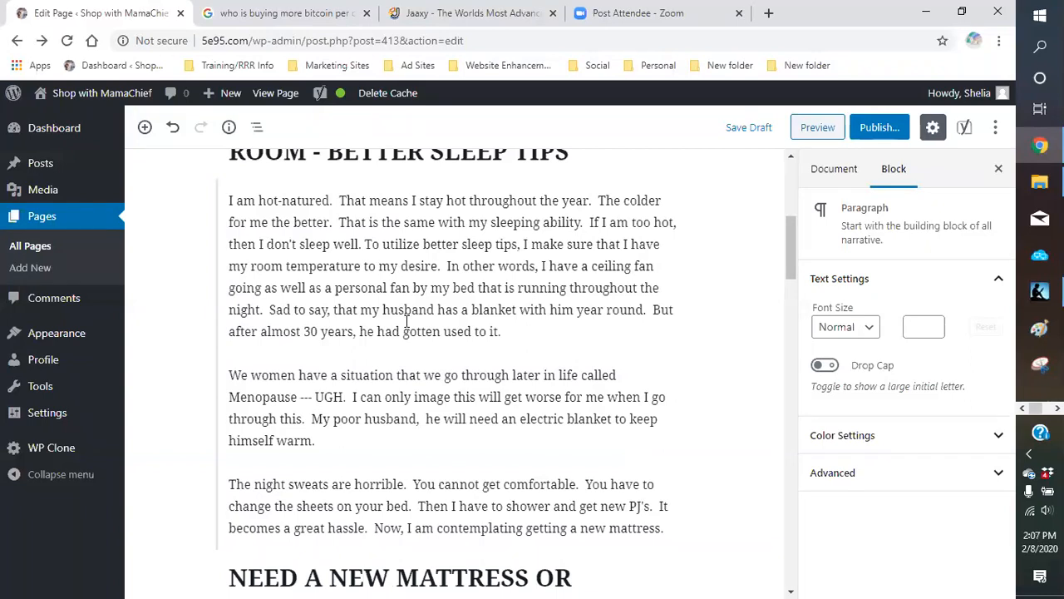
scroll(380, 334, "down", 1)
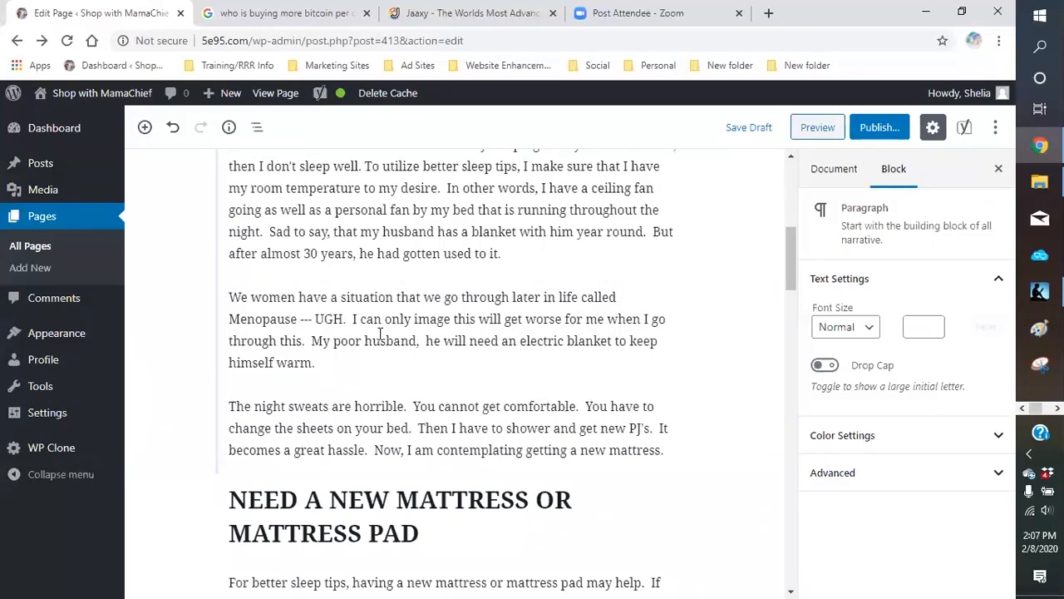
scroll(366, 358, "up", 2)
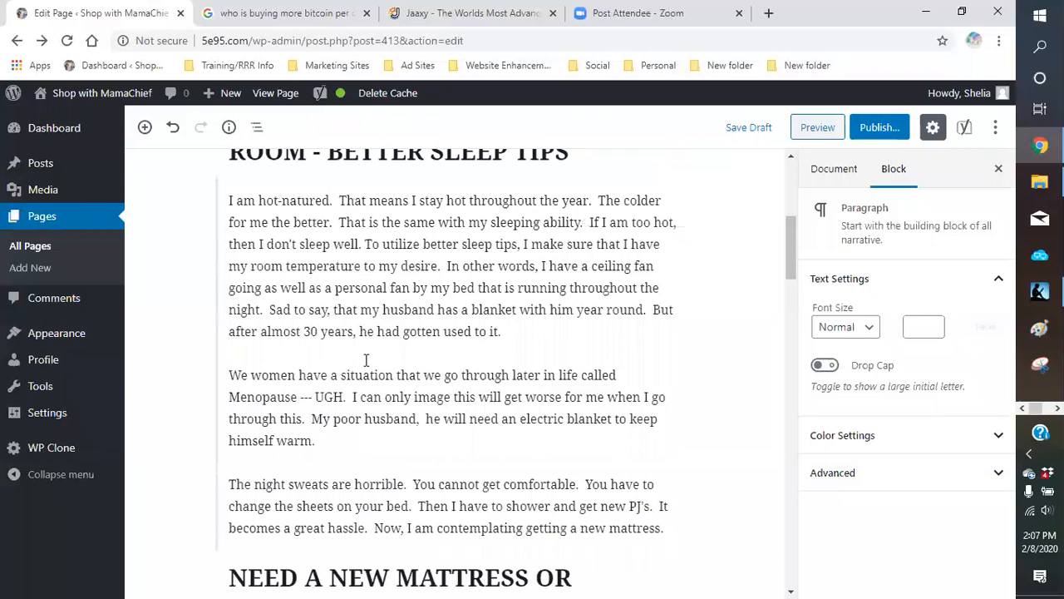
scroll(365, 359, "down", 1)
scroll(360, 364, "down", 5)
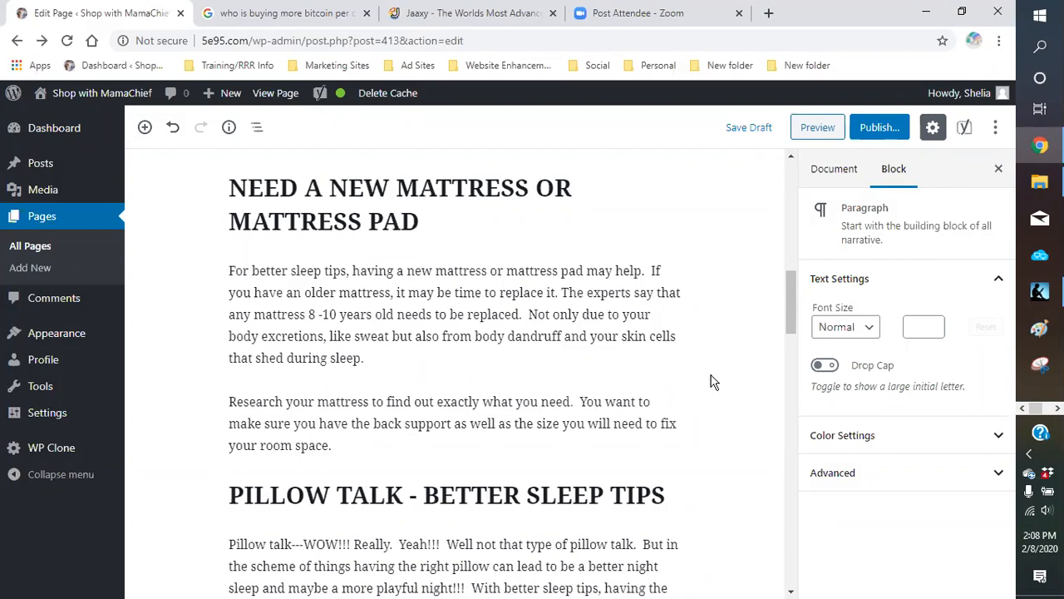
- Examine the Yoast SEO analysis results for the page, including its problems, keyphrase checks and text length
scroll(710, 384, "down", 1)
scroll(710, 384, "down", 9)
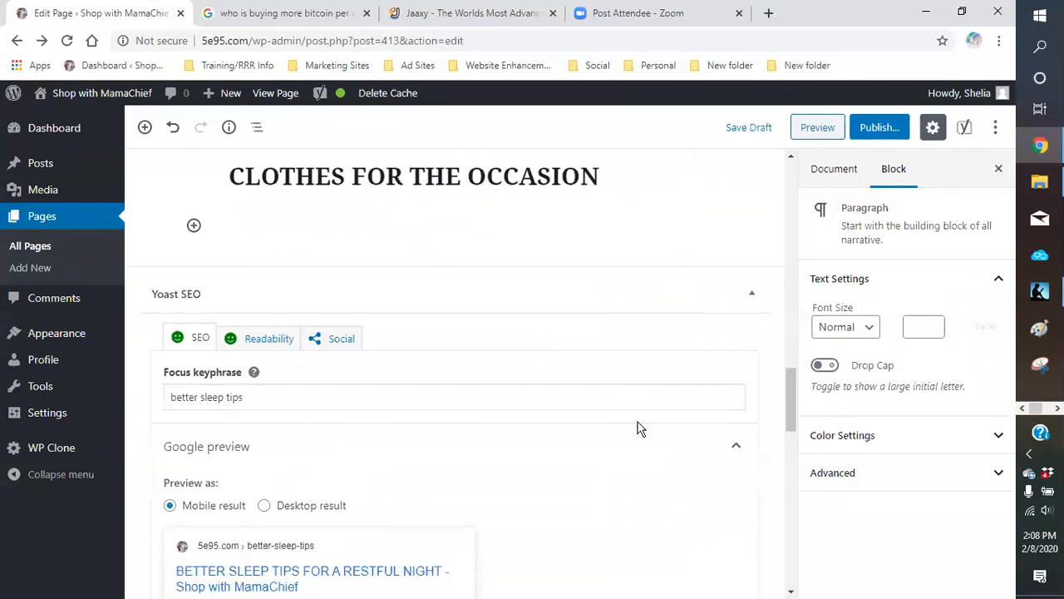
scroll(418, 285, "down", 5)
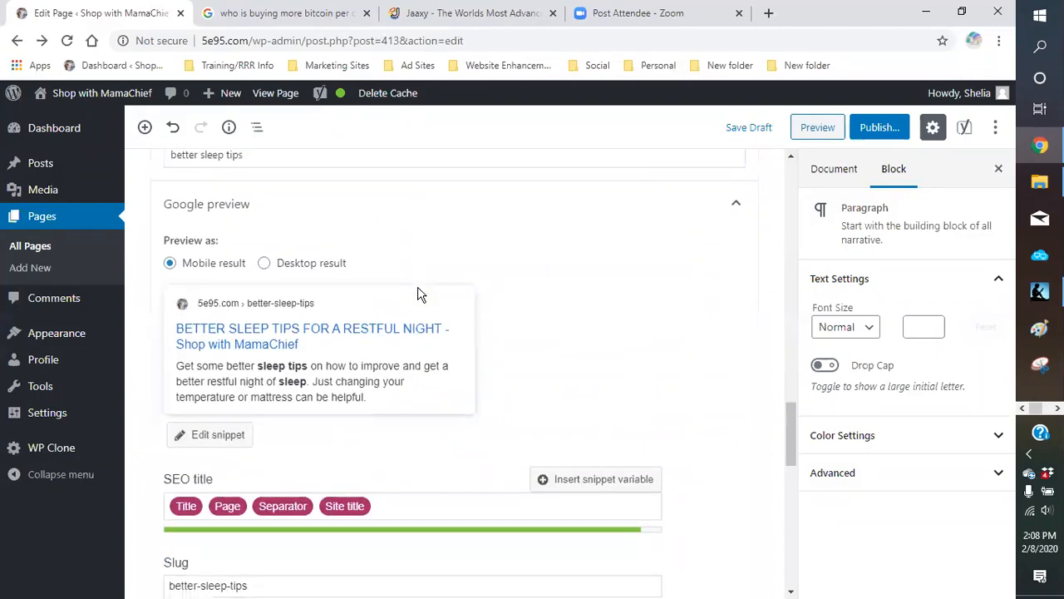
scroll(408, 316, "down", 5)
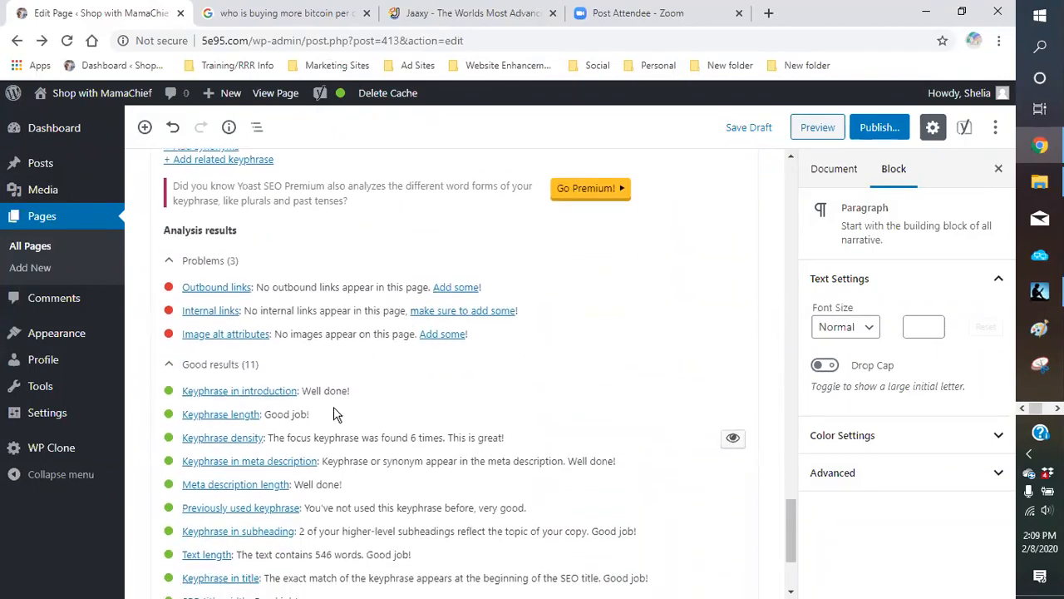
scroll(325, 428, "down", 1)
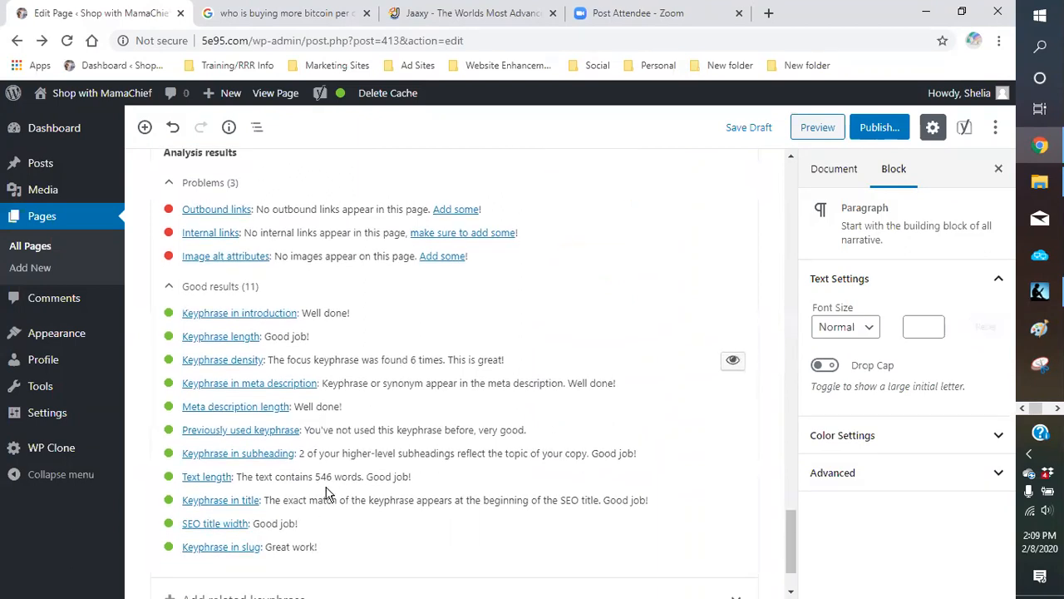
scroll(218, 370, "up", 1)
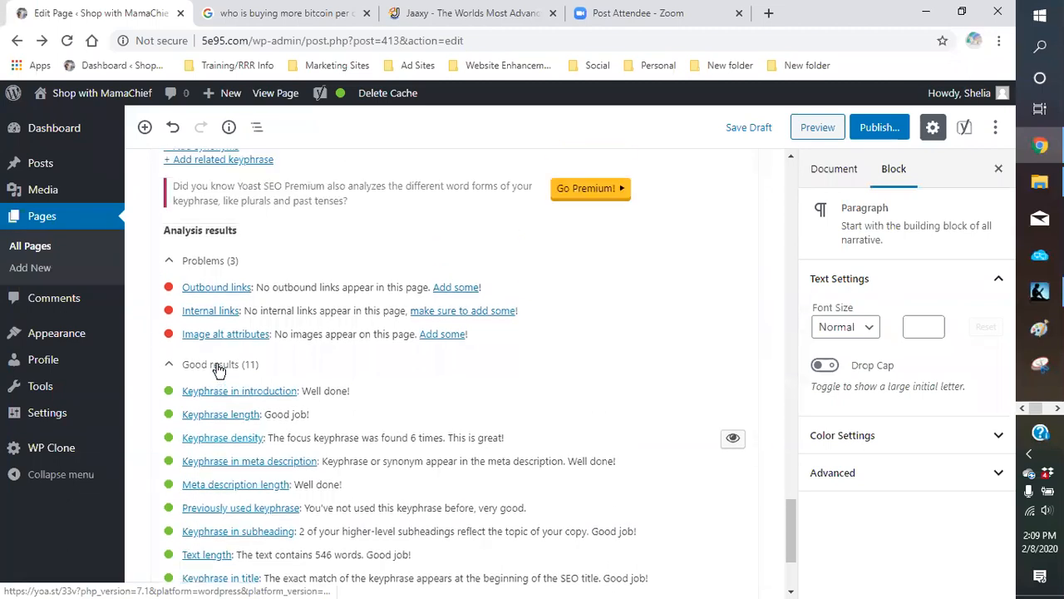
scroll(213, 336, "up", 1)
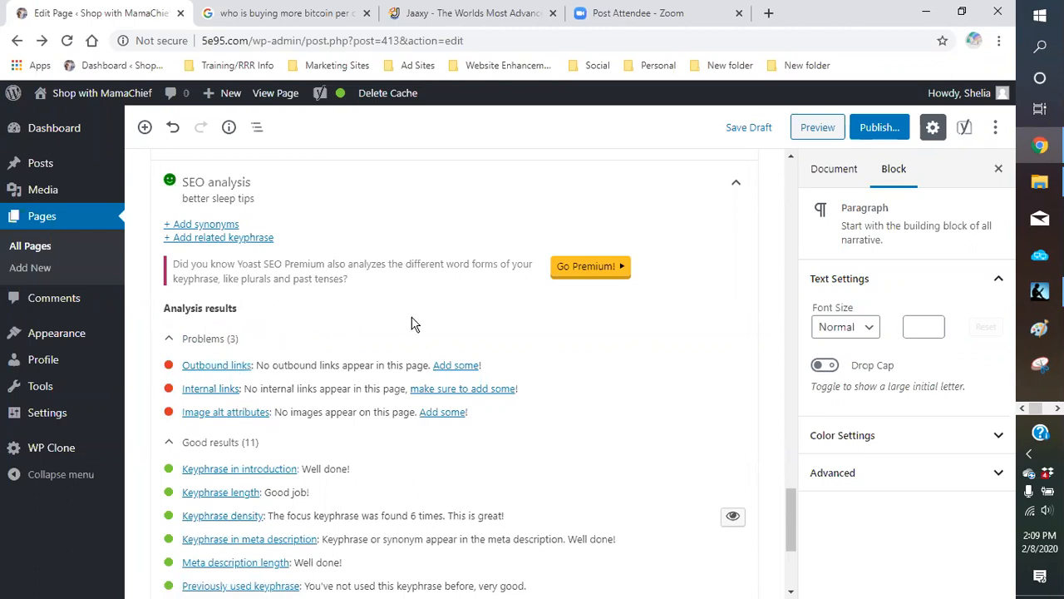
scroll(413, 320, "up", 5)
scroll(373, 329, "up", 3)
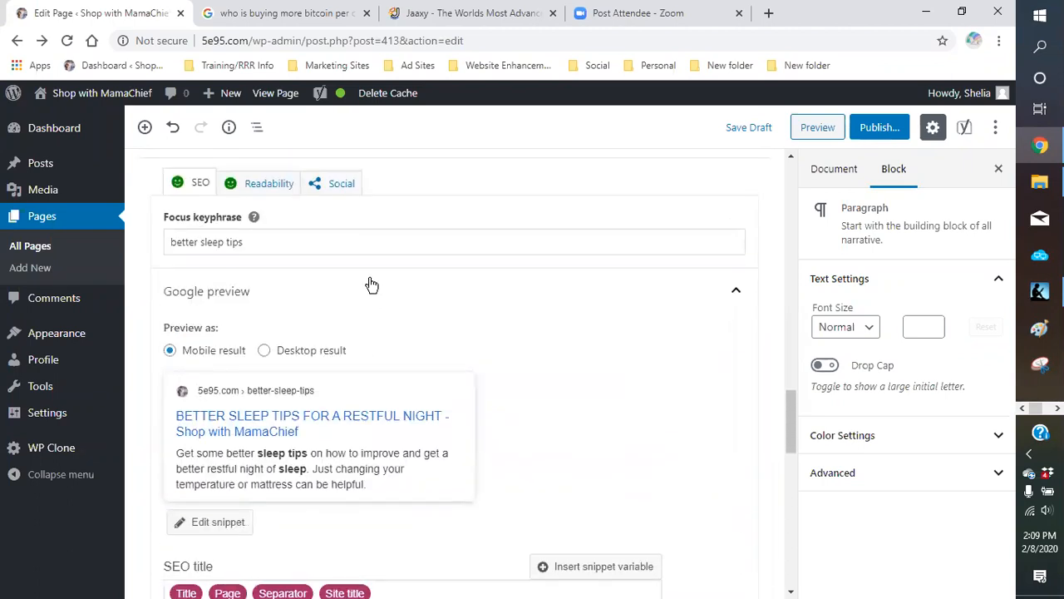
- Begin a paragraph under the "CLOTHES FOR THE OCCASION" heading with "Bed clothes or PJ"
scroll(369, 287, "up", 4)
left_click(236, 384)
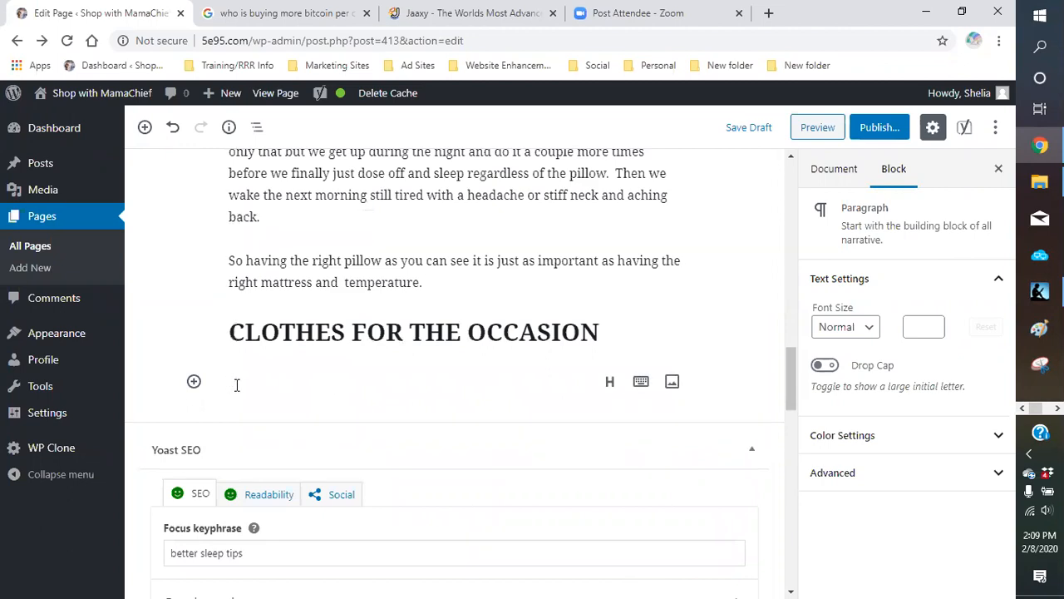
type("Clothese")
key("BackSpace")
key("BackSpace")
key("BackSpace")
key("BackSpace")
key("BackSpace")
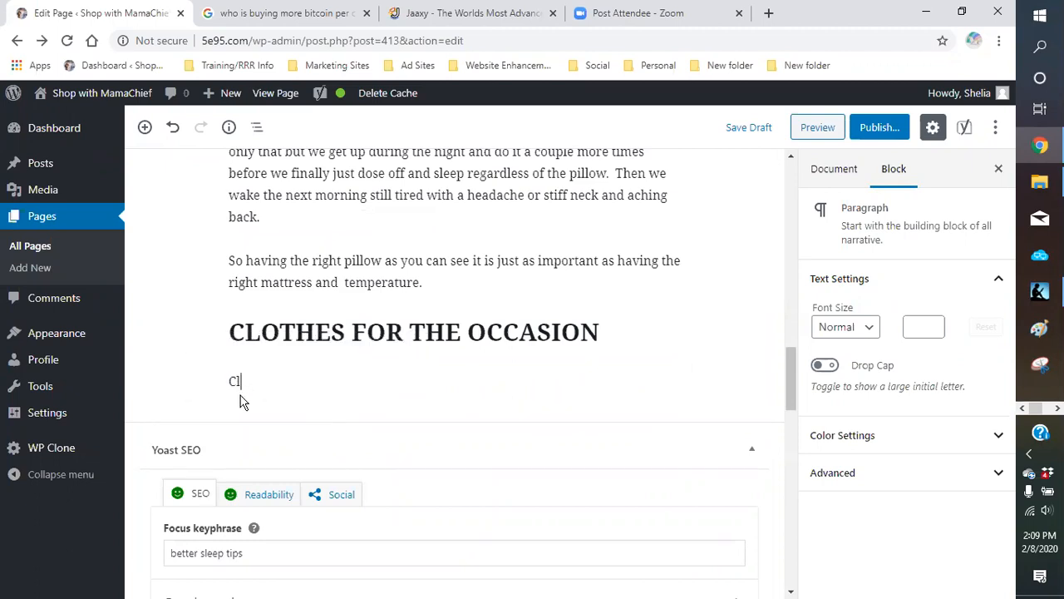
type("Be")
key("BackSpace")
key("BackSpace")
key("BackSpace")
key("BackSpace")
type("Bed clothes or p")
key("BackSpace")
type("PH")
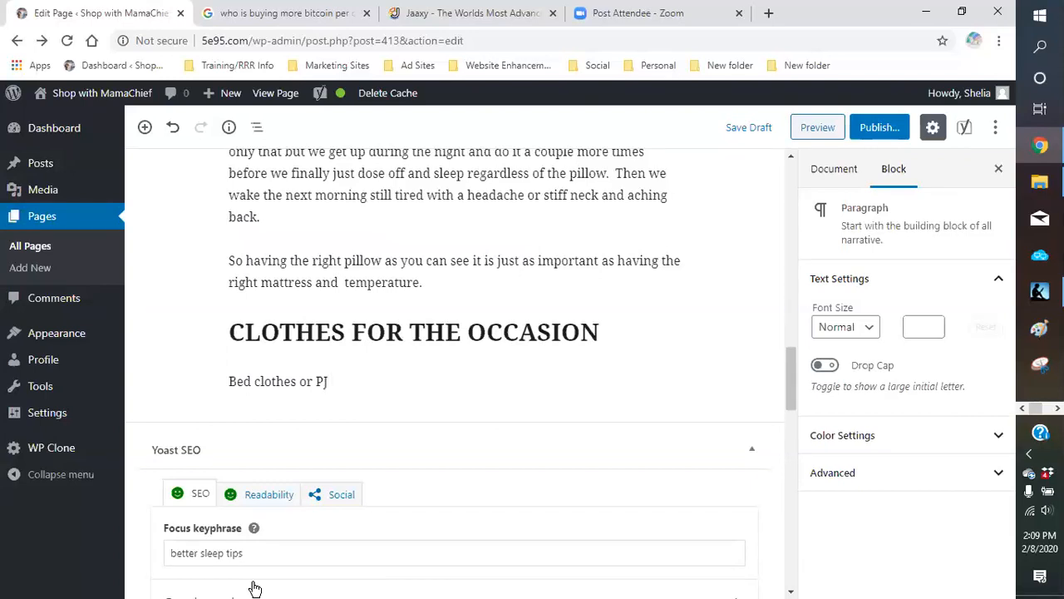
- Complete the opening sentence with "'s is what most, and I mean most, of us sleep in."
type("'s is what most, and I me")
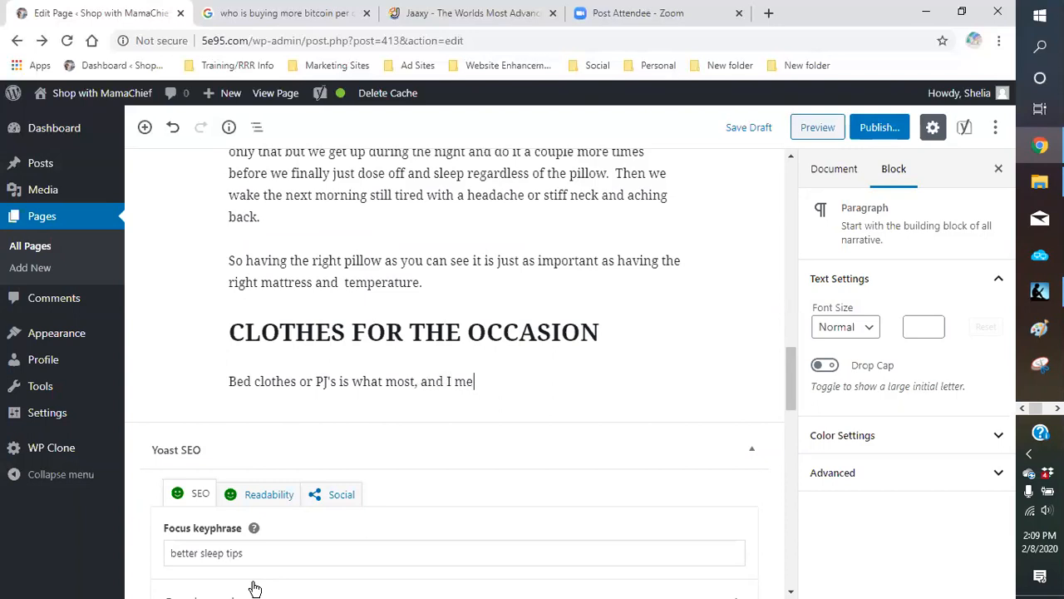
type("an most, O")
key("BackSpace")
type("f")
key("BackSpace")
type("of us sleep int")
- Continue the clothes paragraph with "There are those who brave it and sleep All-Natural. I am not that"
type("  There iar")
key("BackSpace")
key("BackSpace")
key("BackSpace")
type("are those who brave it ")
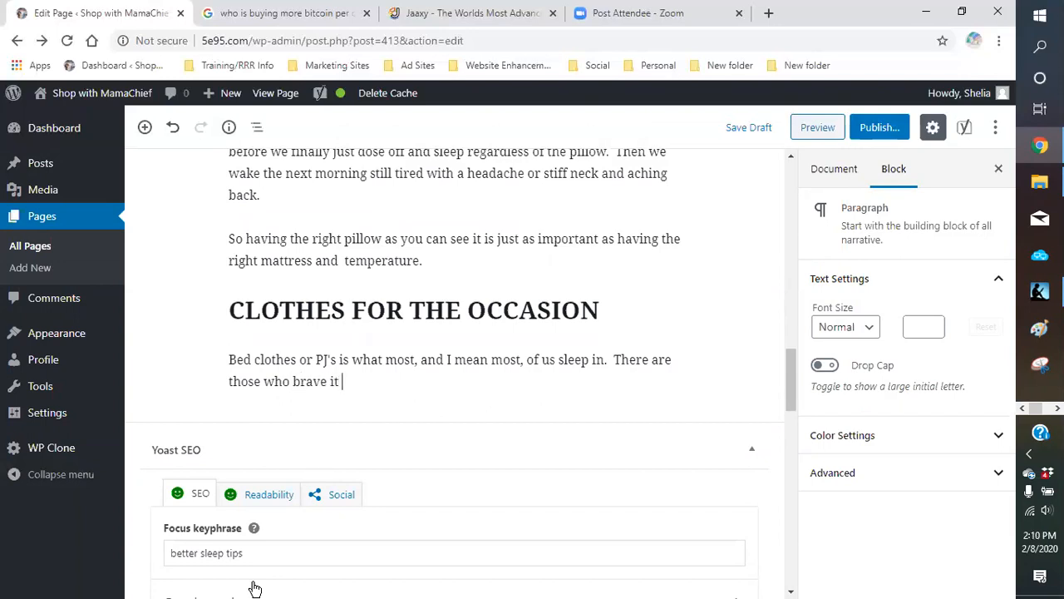
type("and sleep All-Nat")
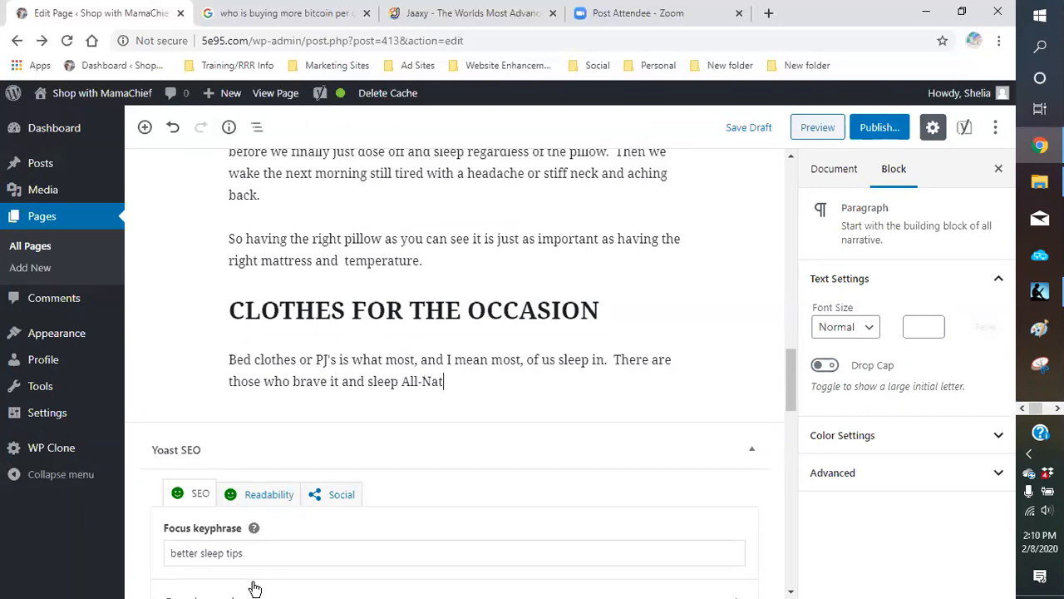
type("ural.  I am not that ")
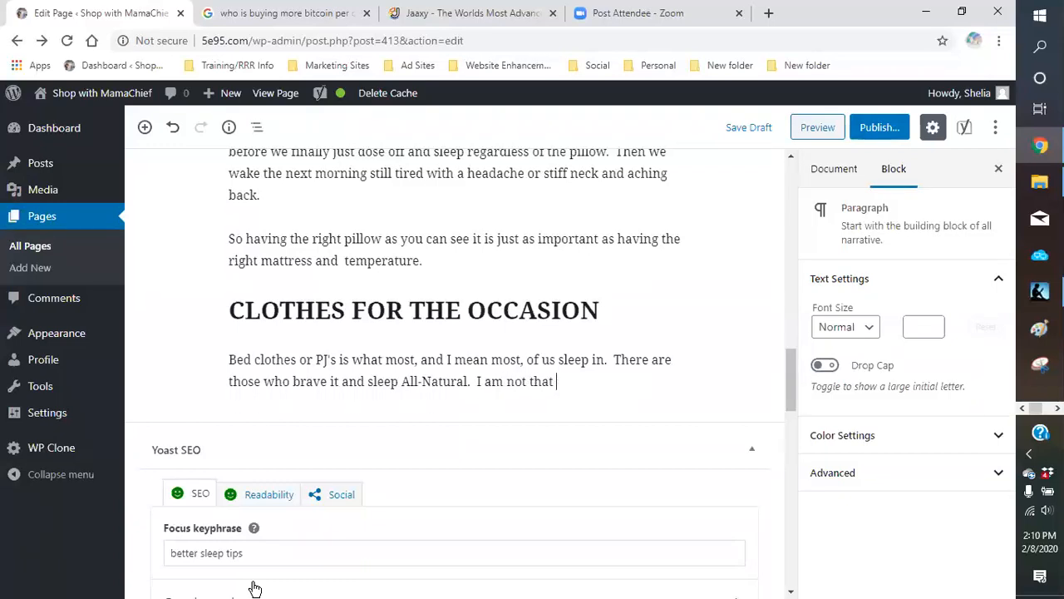
- Continue the clothes paragraph with "brave. What if there is something that I have to get up in a hurry for"
type("brave.  What if ther is s")
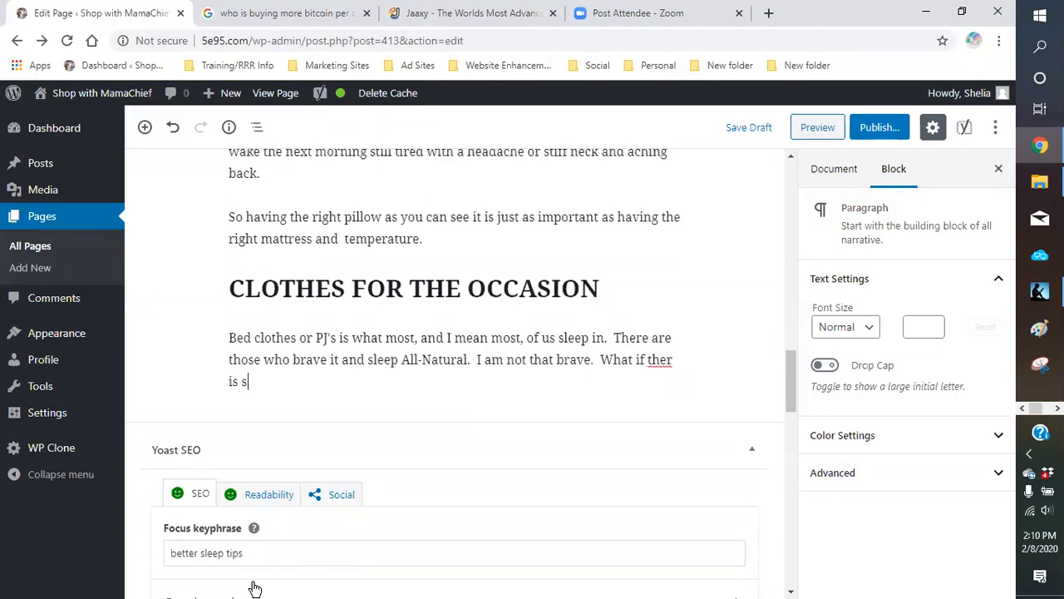
key("BackSpace")
key("BackSpace")
key("BackSpace")
type("e i")
key("BackSpace")
type("is a")
key("BackSpace")
type("something that I have tog ge")
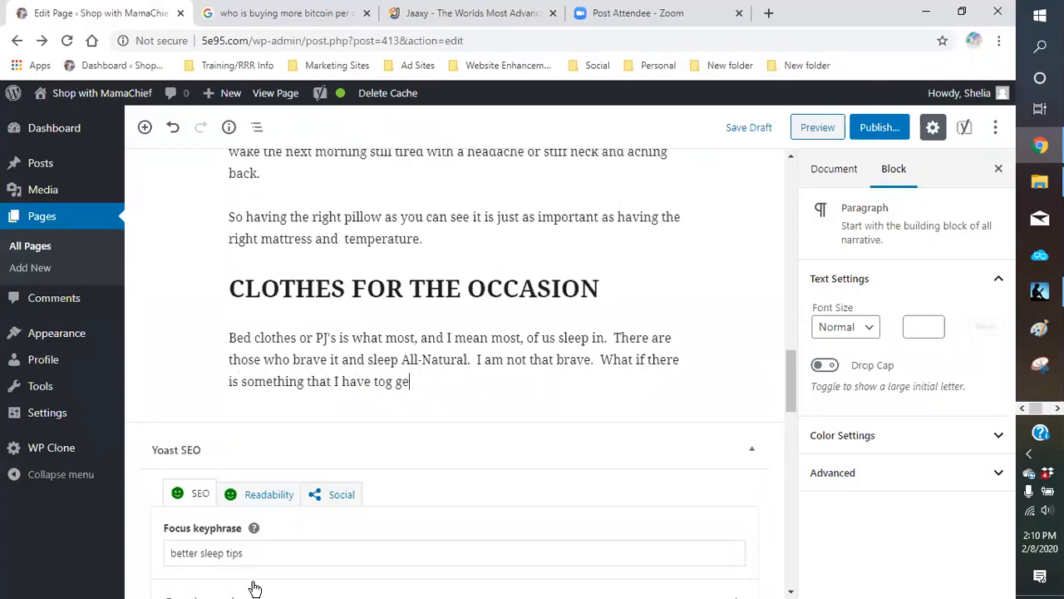
key("BackSpace")
type("get up in a hurry for")
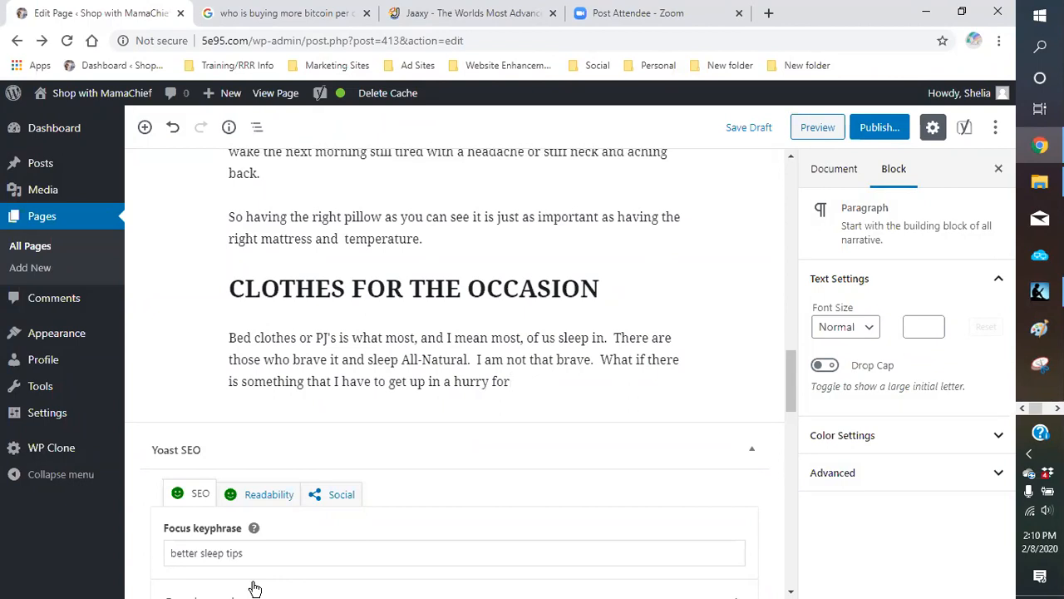
- End the question with "?!" and add the sentence "Then I have to find clothes."
type("?!  GThen")
key("BackSpace")
key("BackSpace")
key("BackSpace")
key("BackSpace")
key("BackSpace")
type("Then I have to find ")
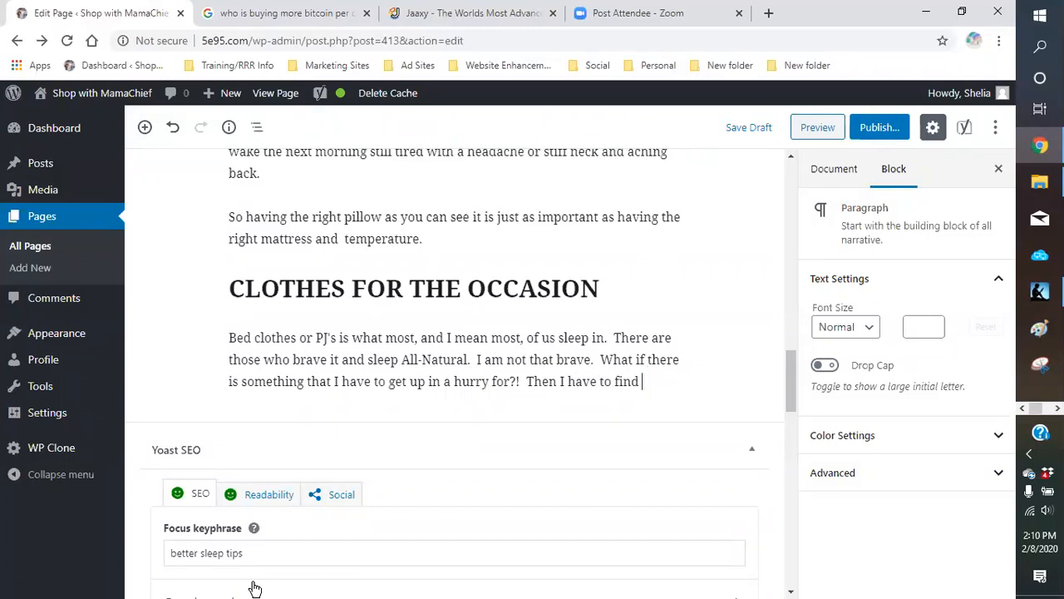
type("clothes. ")
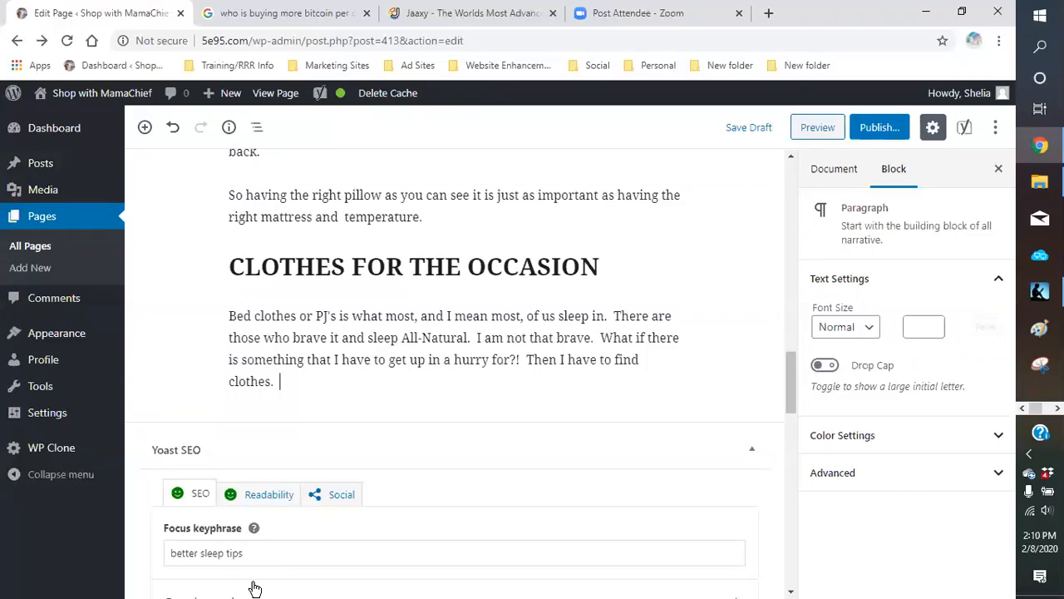
- Continue the clothes paragraph with "Or grandkids that love to wonder into the room and want to sleep with you just because"
type("Or grandkids that love to wonder into ")
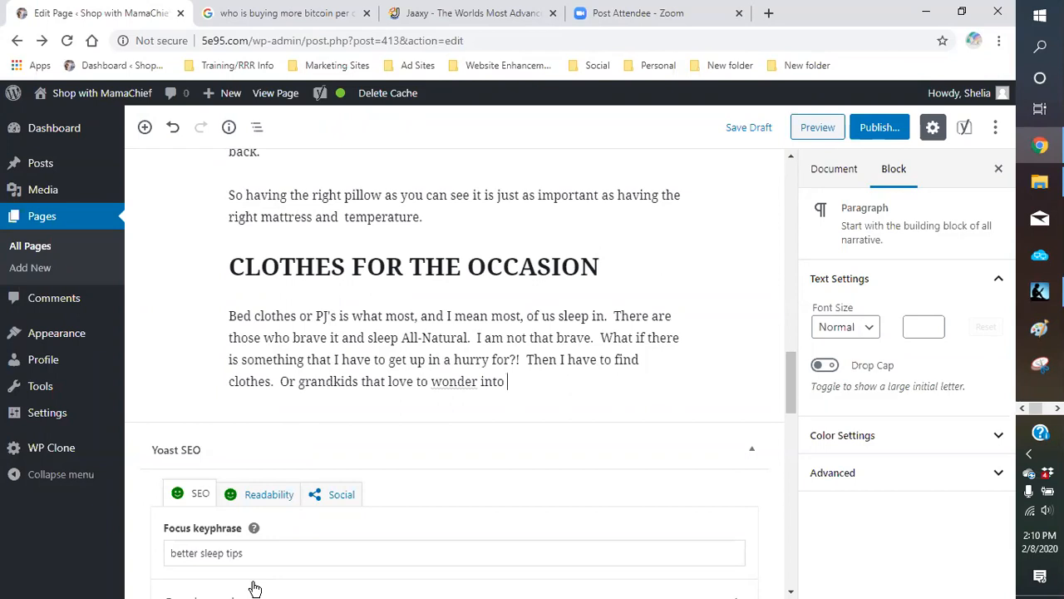
type("the room and want to se")
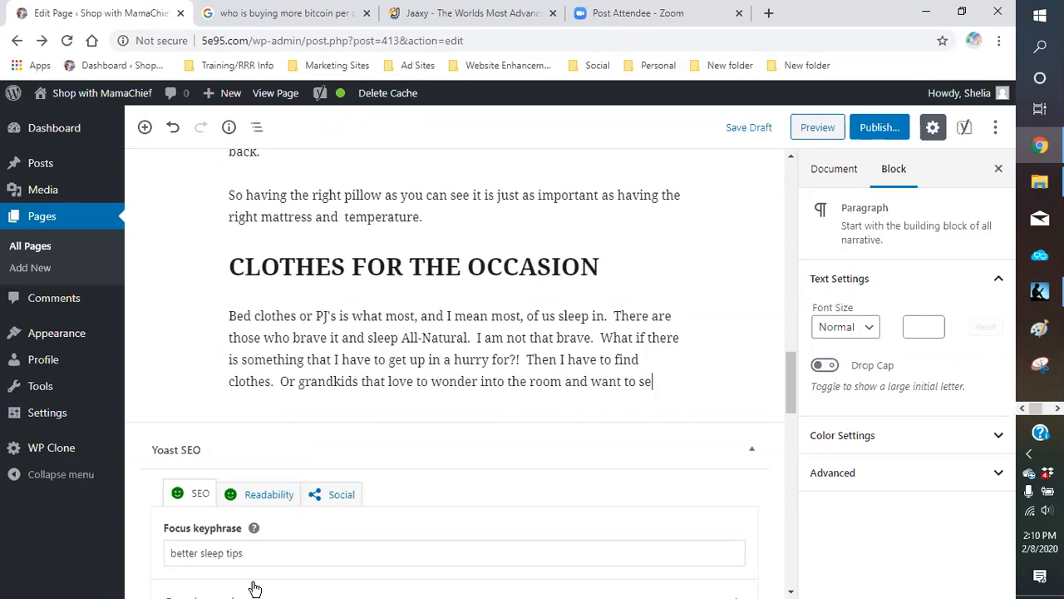
type("eep with you d")
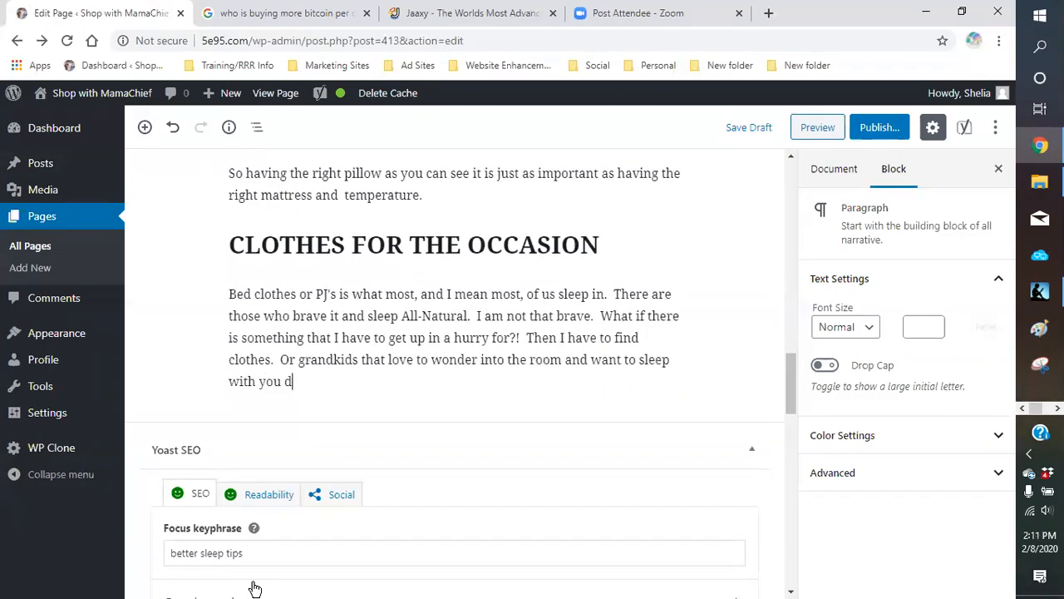
key("BackSpace")
type("just because")
- Close the sentence with a period and end the clothes paragraph with "So may scenarios. But again to each his own."
type(".  So may sc")
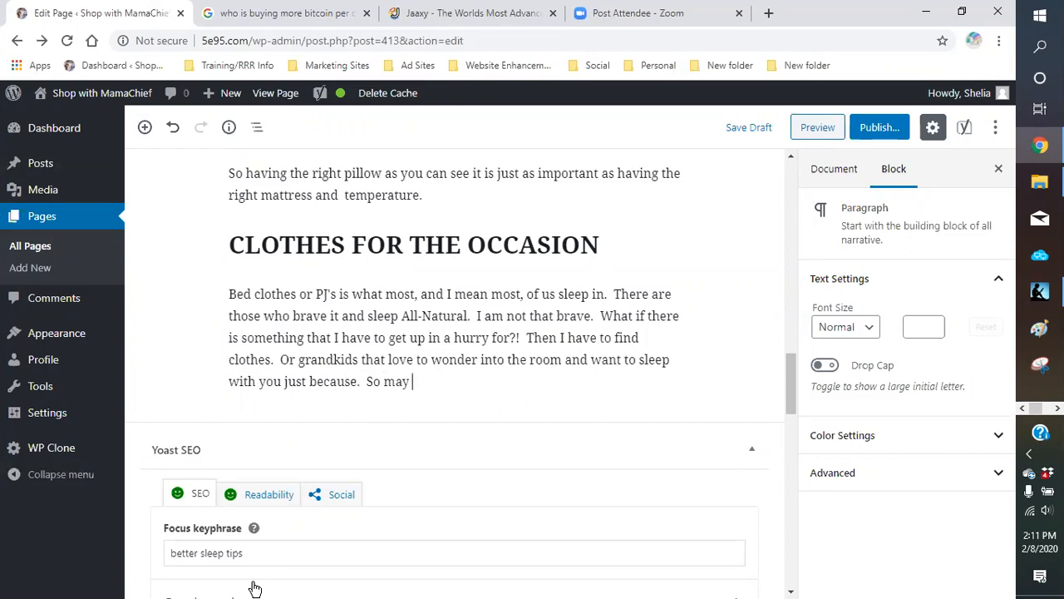
type("enarios.  ")
type("b")
key("BackSpace")
type("But again t")
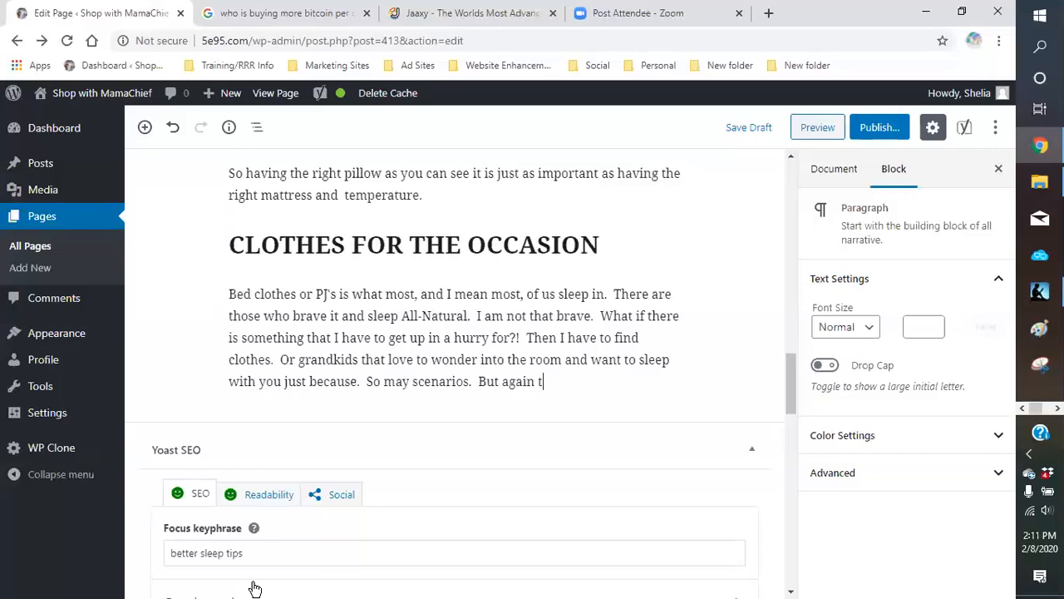
type("o each his own.")
- Start a second paragraph in the clothes section with "I love having something cool against my skin"
key("Return")
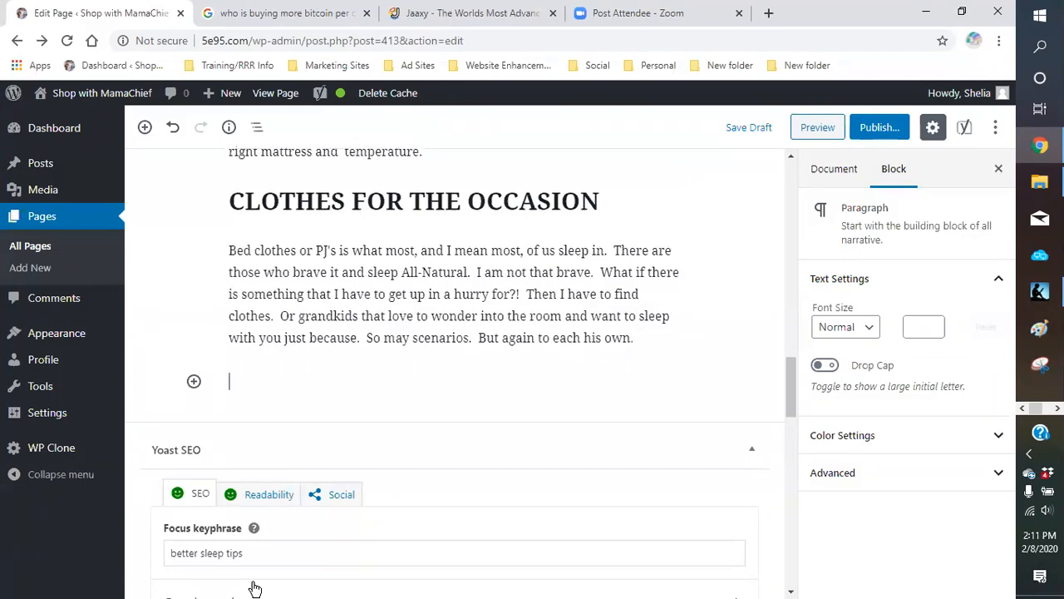
type("I love")
type(" have")
type("ing s")
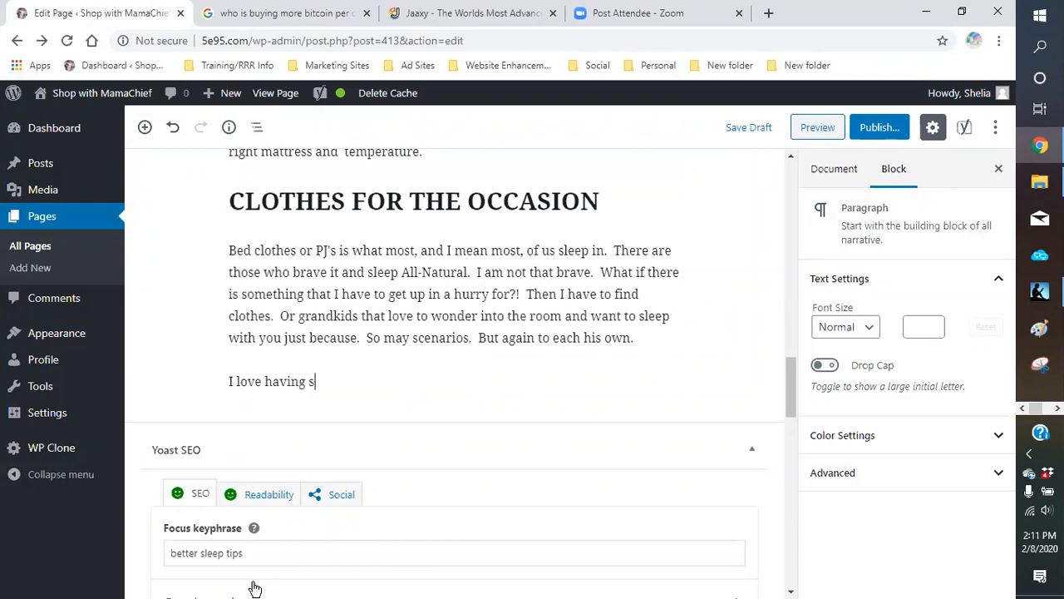
type("omething cooking")
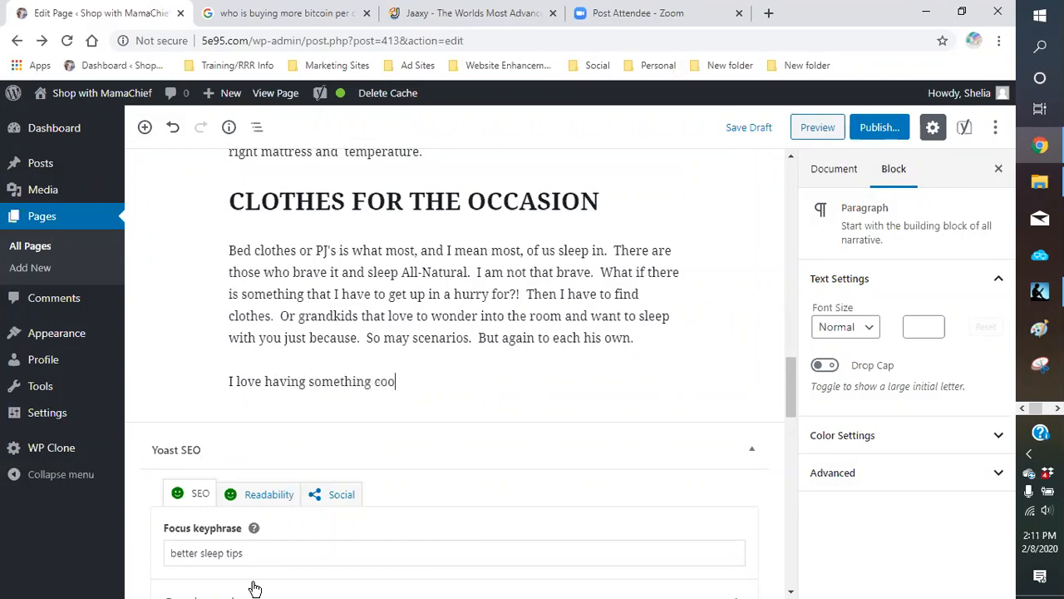
key("BackSpace")
key("BackSpace")
key("BackSpace")
type("agins")
type("nainst my skin ")
- Continue the second clothes paragraph with "while I sleep but nothing"
type("whil")
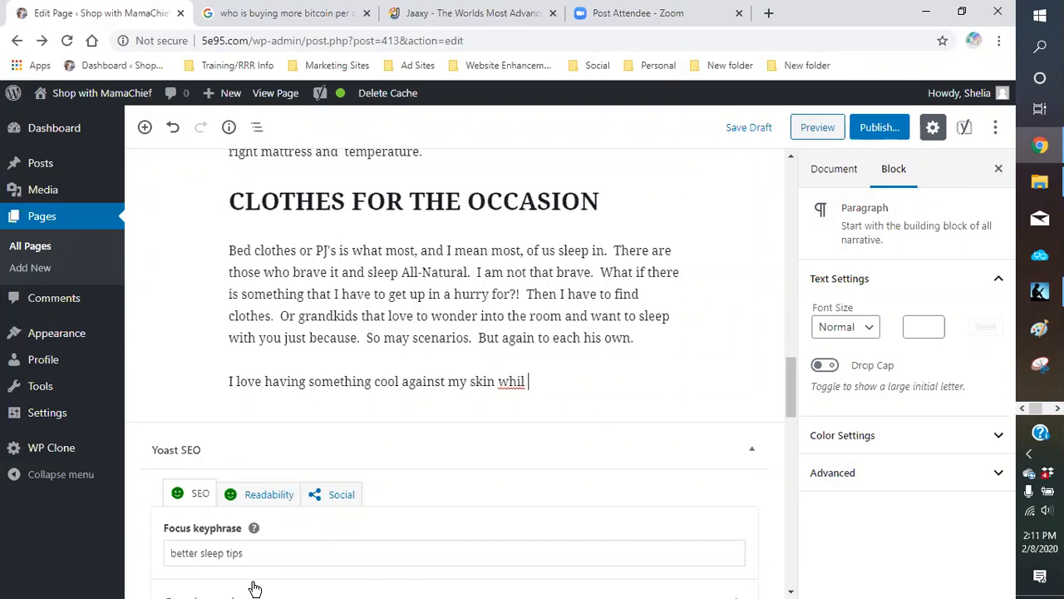
type("e i s")
key("BackSpace")
type("sl")
key("BackSpace")
key("BackSpace")
key("BackSpace")
type("sle")
type("ep u")
type("ut nothing ")
- Finish the sentence with "restricting.", correct its spelling, and return to the end of the paragraph
type("restick")
key("BackSpace")
type("ting.")
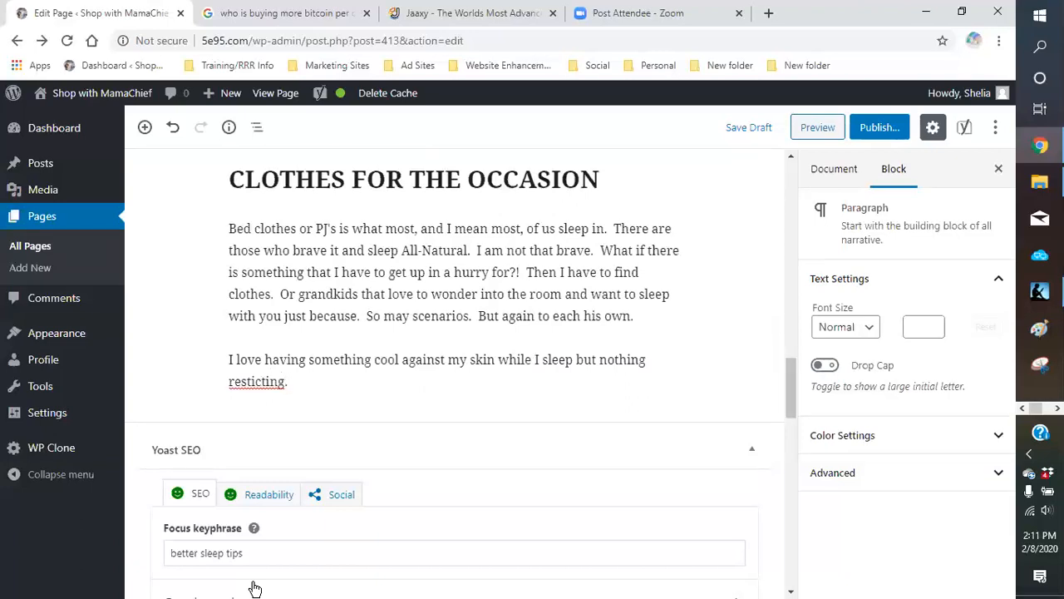
left_click(249, 380)
type("r")
left_click(313, 380)
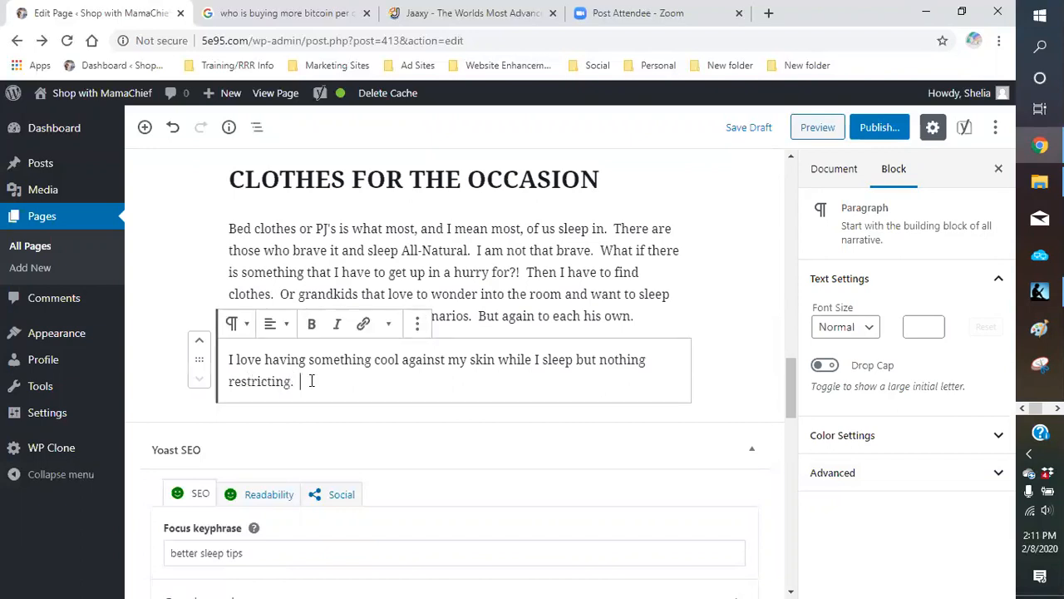
- Add "I don't want anything around my legs or arms." to the second clothes paragraph and begin the following sentence with "So"
type("I don't wan")
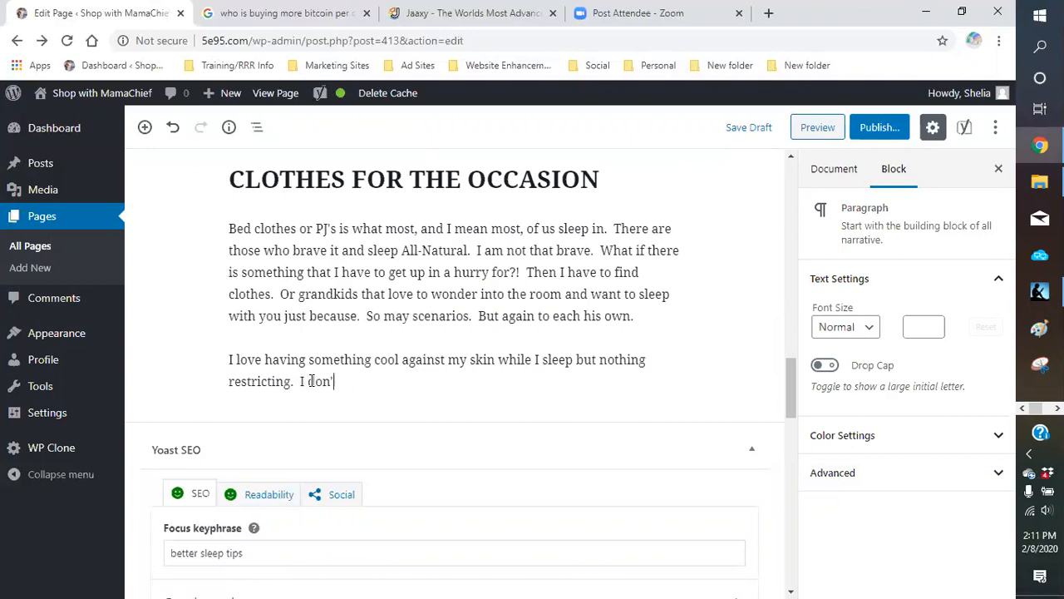
type("t anything around myn leg")
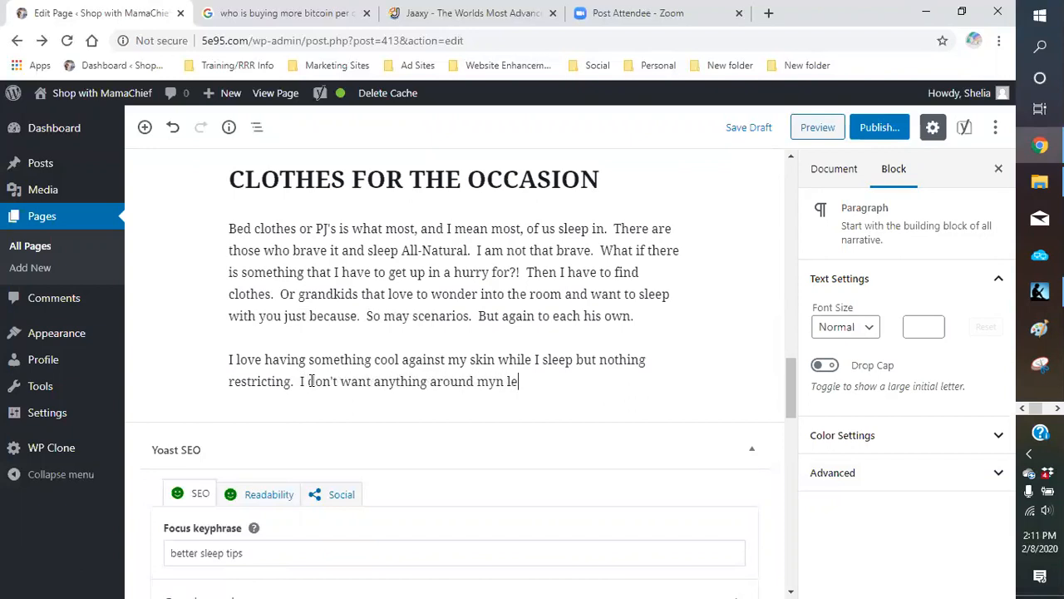
key("BackSpace")
key("BackSpace")
key("BackSpace")
key("BackSpace")
type("legs or arms.  So ")
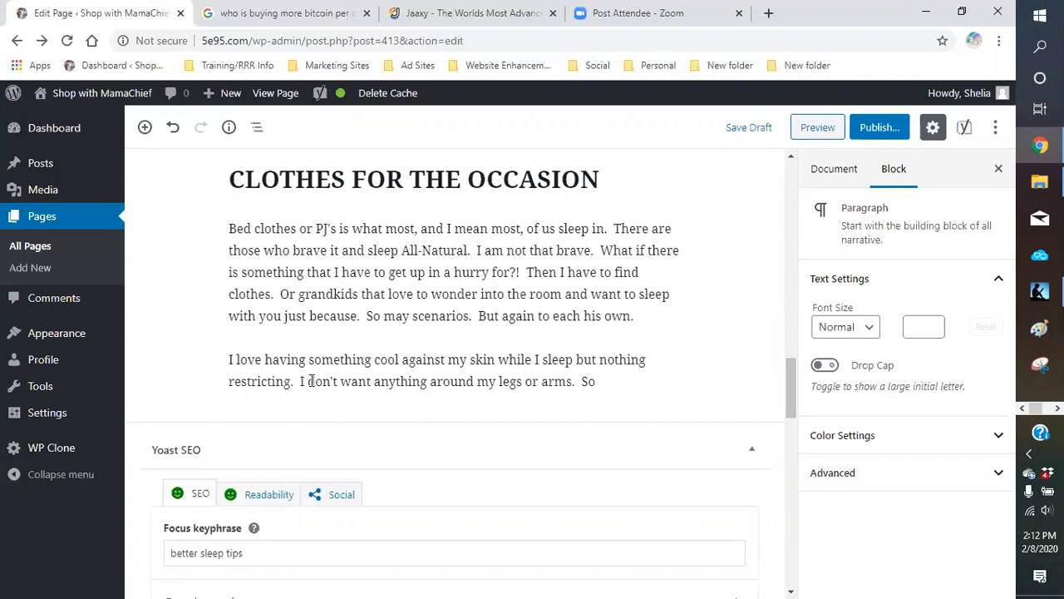
- Continue the sentence with "having my husband wrapped around me while he sleeps it out"
type("having my h")
type("usband wr")
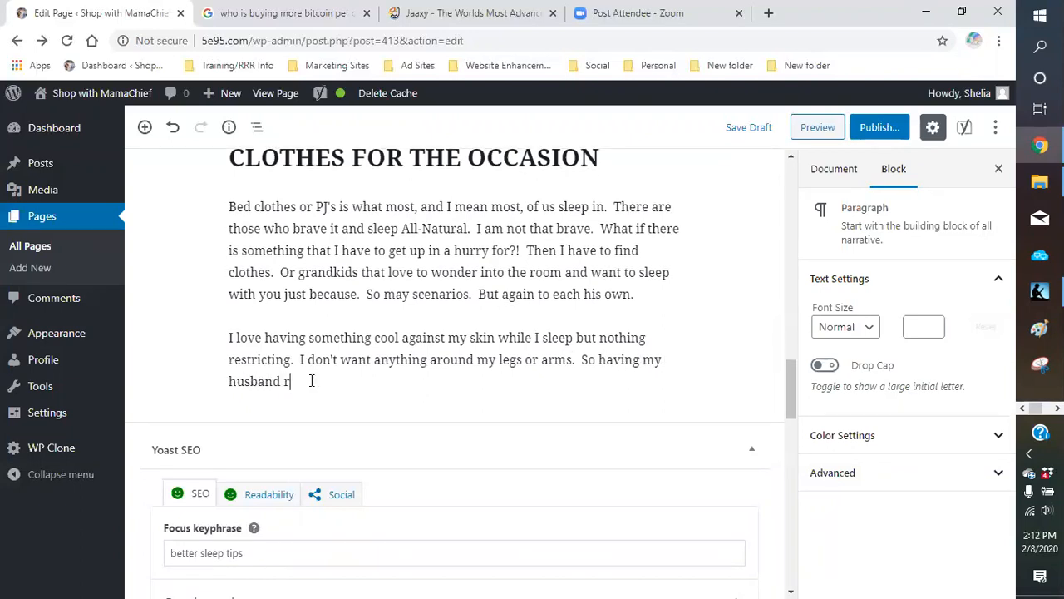
type("apped around me while he sti")
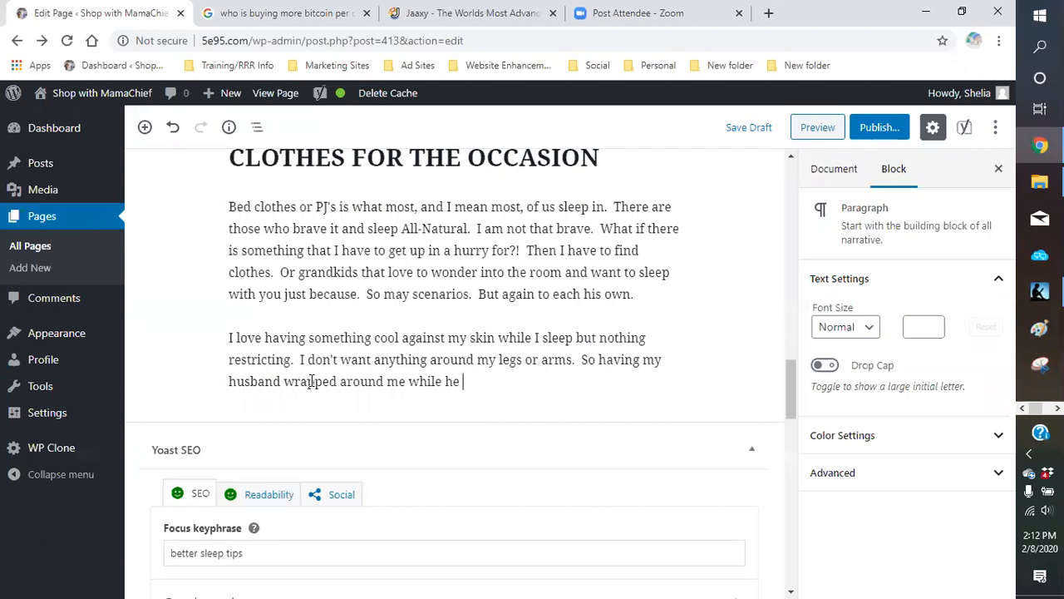
key("BackSpace")
type("ee")
key("BackSpace")
key("BackSpace")
key("BackSpace")
type("leeps it out")
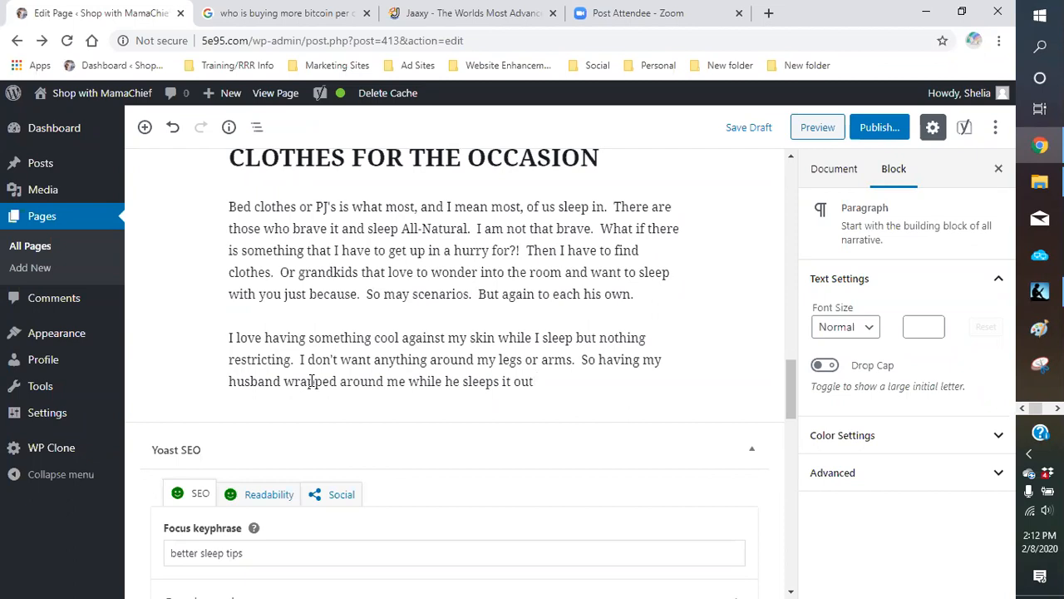
- End the sentence with "!!!" and add "Did I mention that I am hot-natured. Go figure."
type("!!! Di")
key("BackSpace")
type("id I mention that I ")
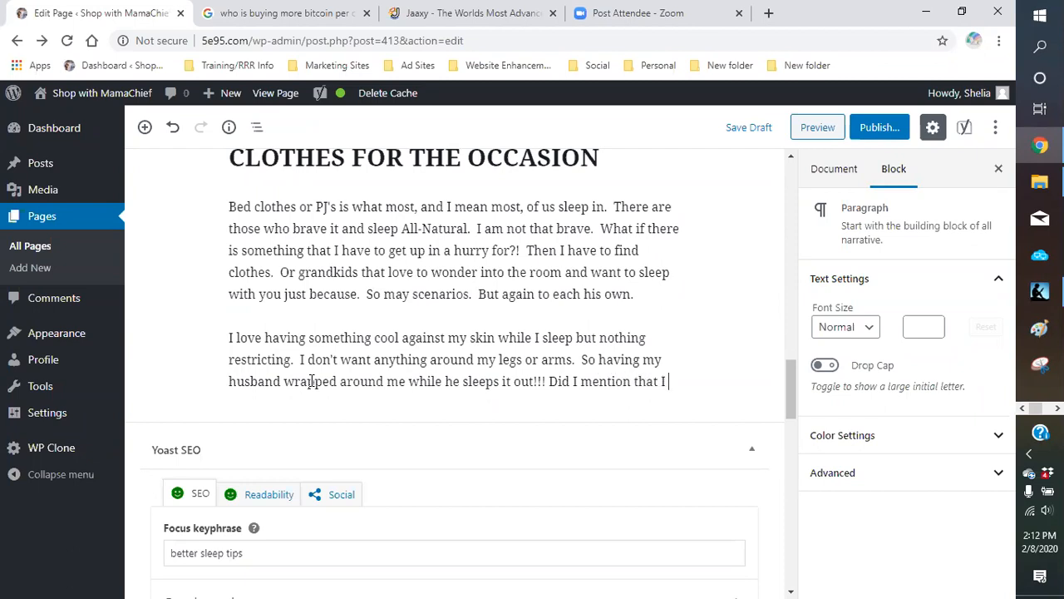
type("am hot-natured.  So")
key("BackSpace")
type("Go g")
key("BackSpace")
type("figure.")
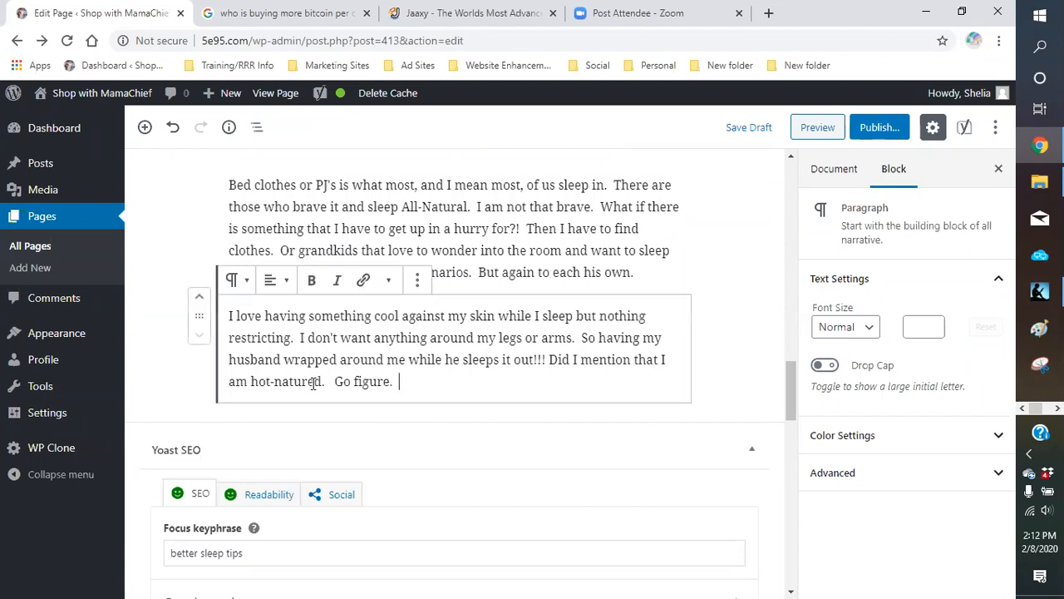
- Finish the paragraph with "So shopping for the right night wear is key in the best sleep tips that I can give you."
type("  So shopping for the right ")
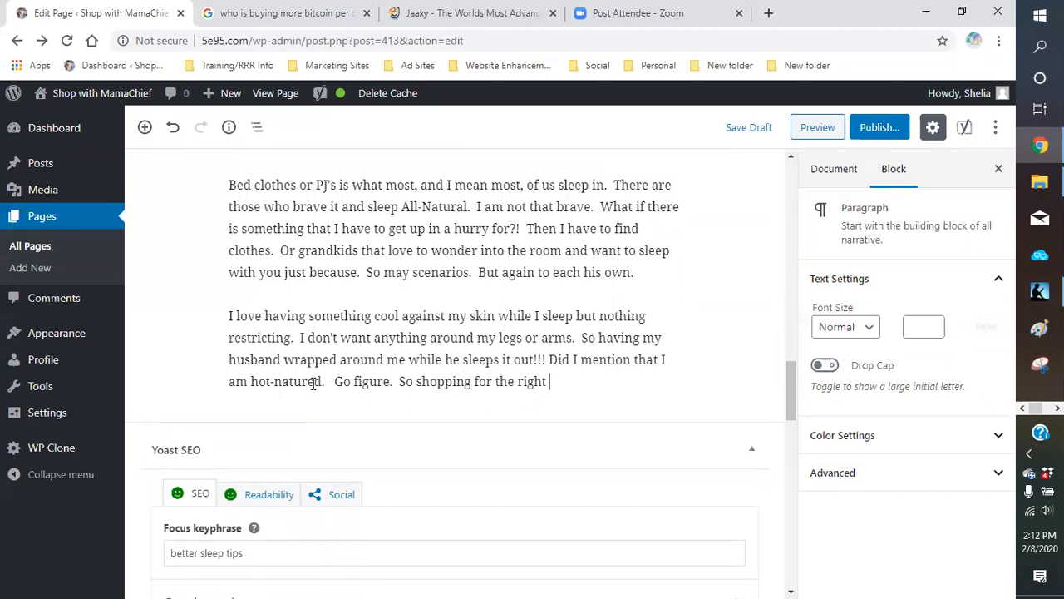
type("night war")
type("ar is ke")
type("y in ")
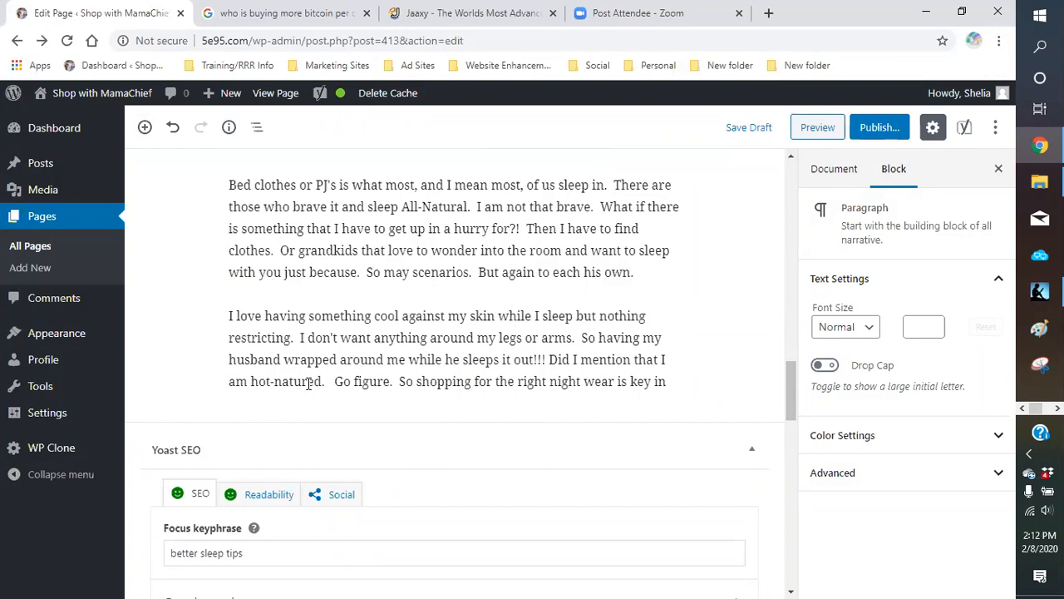
type("the best sleep")
type(" tips that I c")
type("ang ire")
key("BackSpace")
key("BackSpace")
type("give you.")
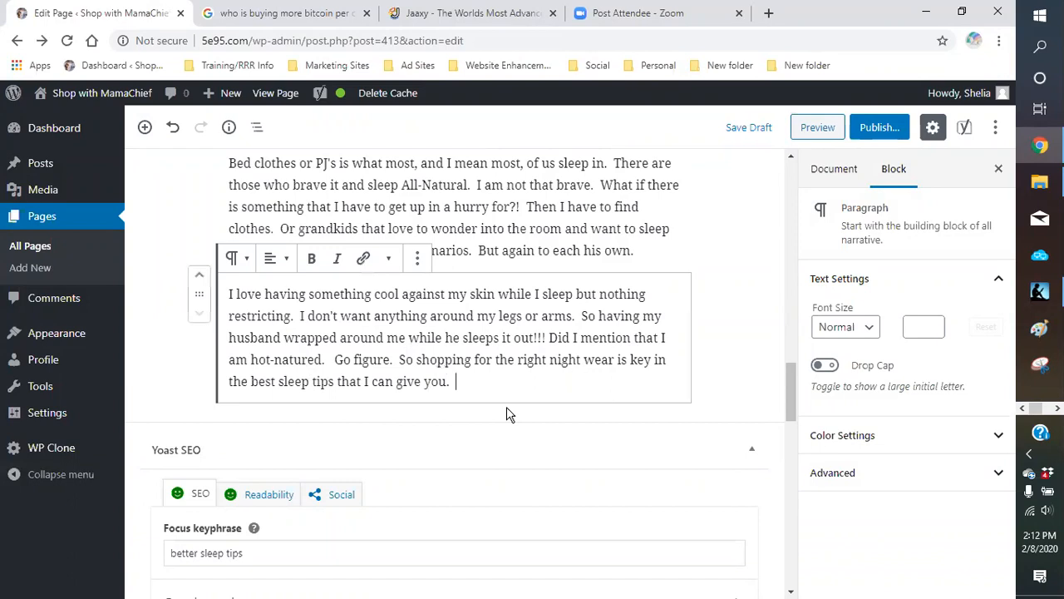
- Add an H2 heading "CONCLUSION" below the clothes section
key("Return")
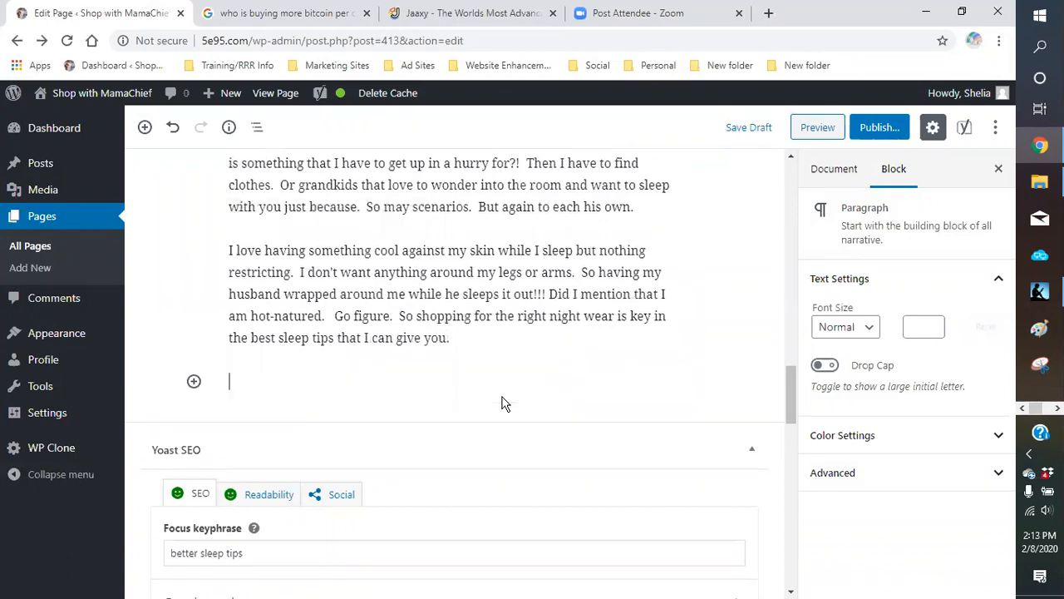
left_click(502, 403)
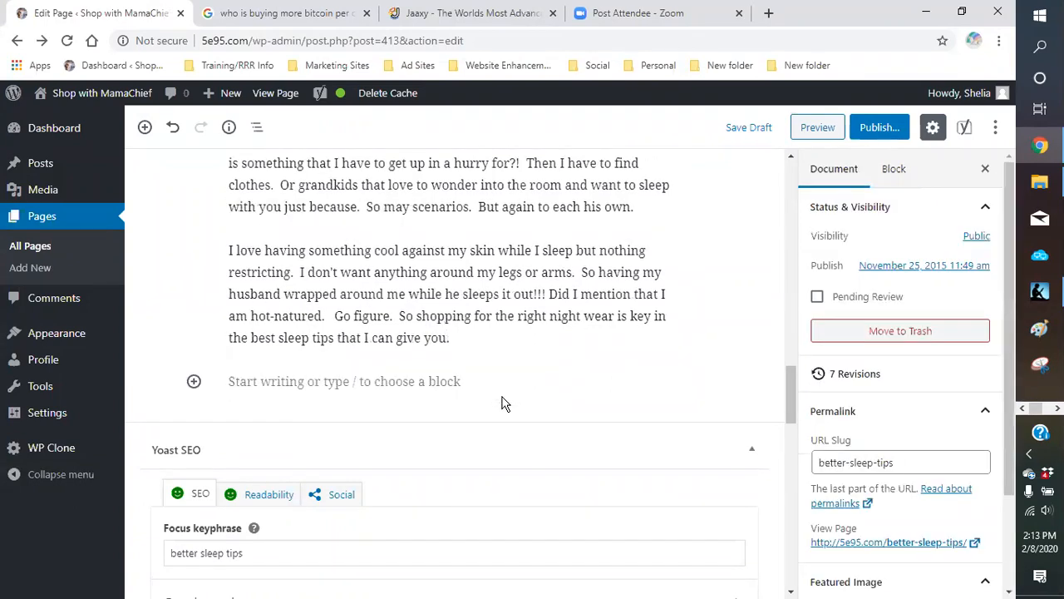
left_click(305, 376)
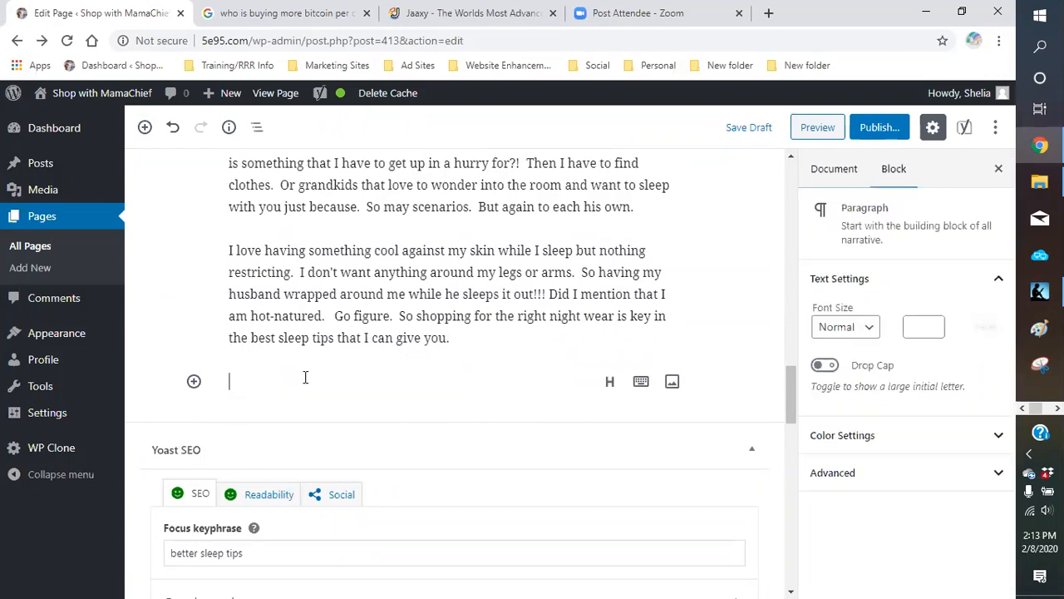
left_click(610, 381)
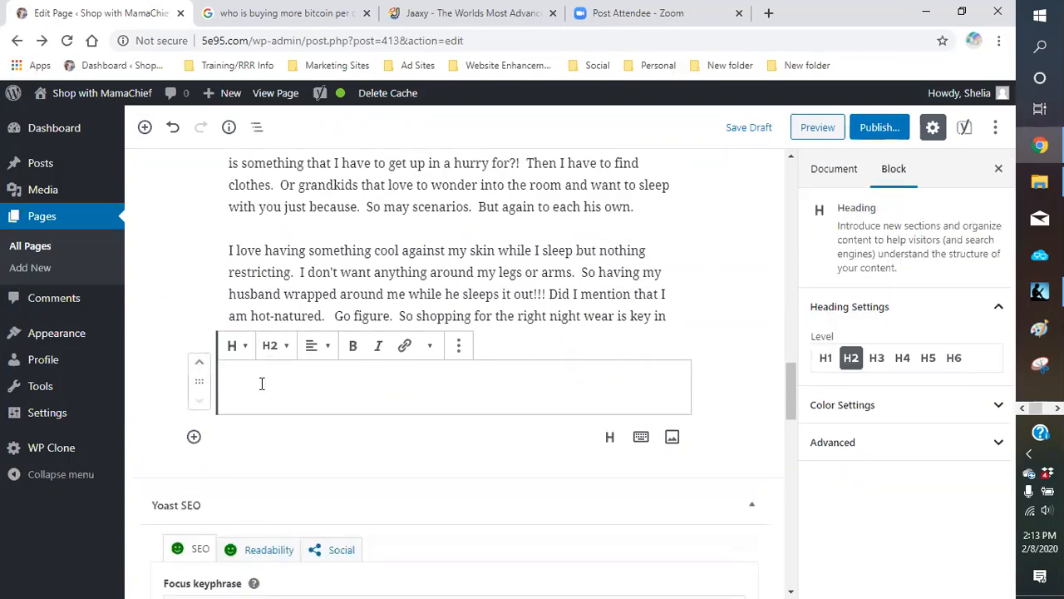
type("CONCLUSION")
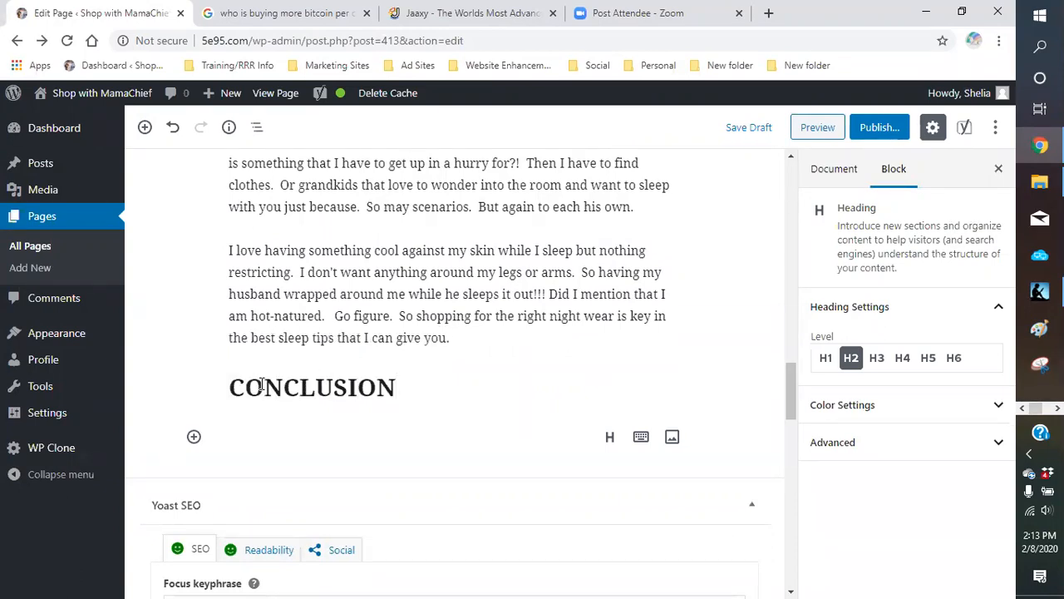
- Begin the conclusion paragraph with "Now with all that being said, what is keeping you from having a good night's sleep."
key("Return")
type("sOW")
key("BackSpace")
key("BackSpace")
key("BackSpace")
type("Now with all that being said,")
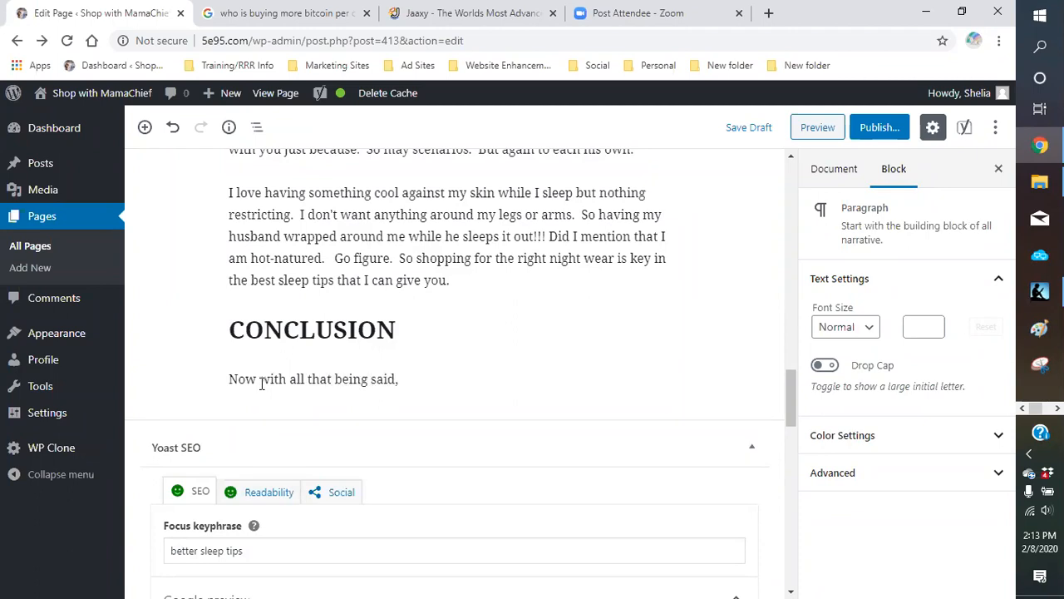
type(" what is keeping your from having a good night'")
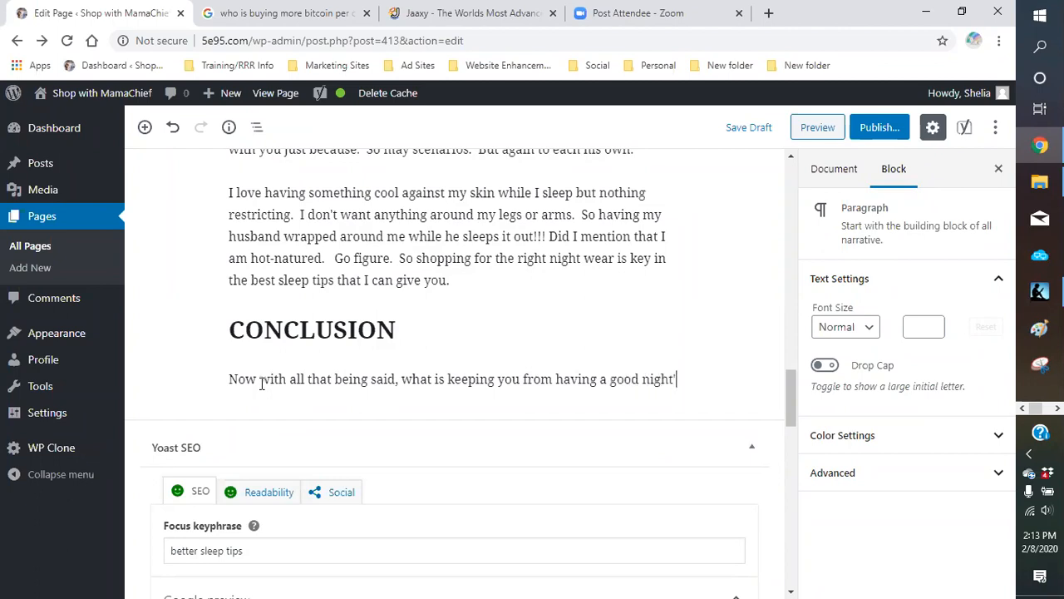
type("s seeep. ")
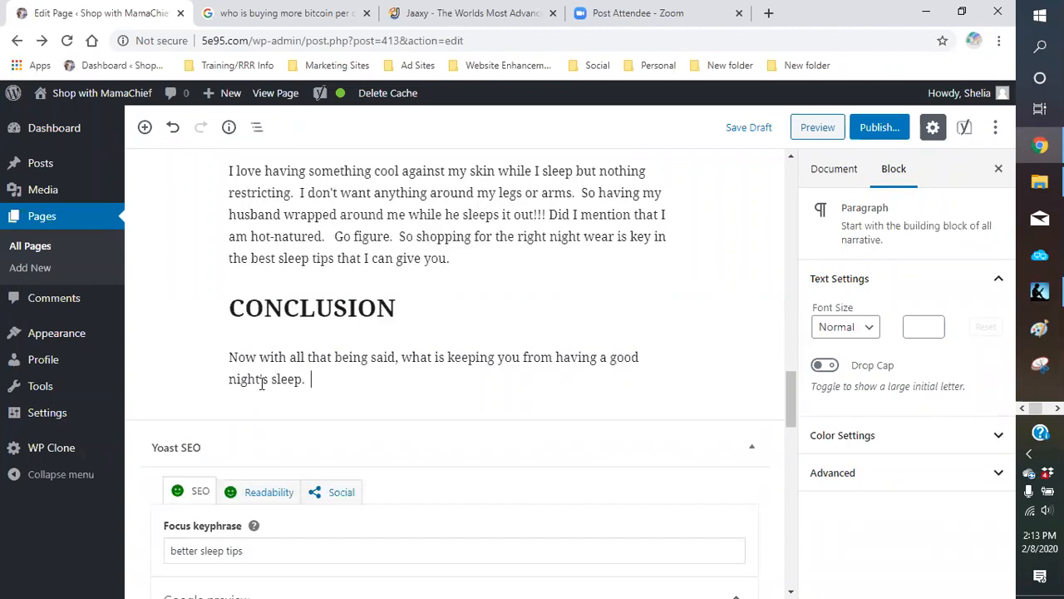
- End the sentence with "?" and add "If you have all the above and still cannot get a good night's rest, then maybe it is stress related."
type("? If you have all the ")
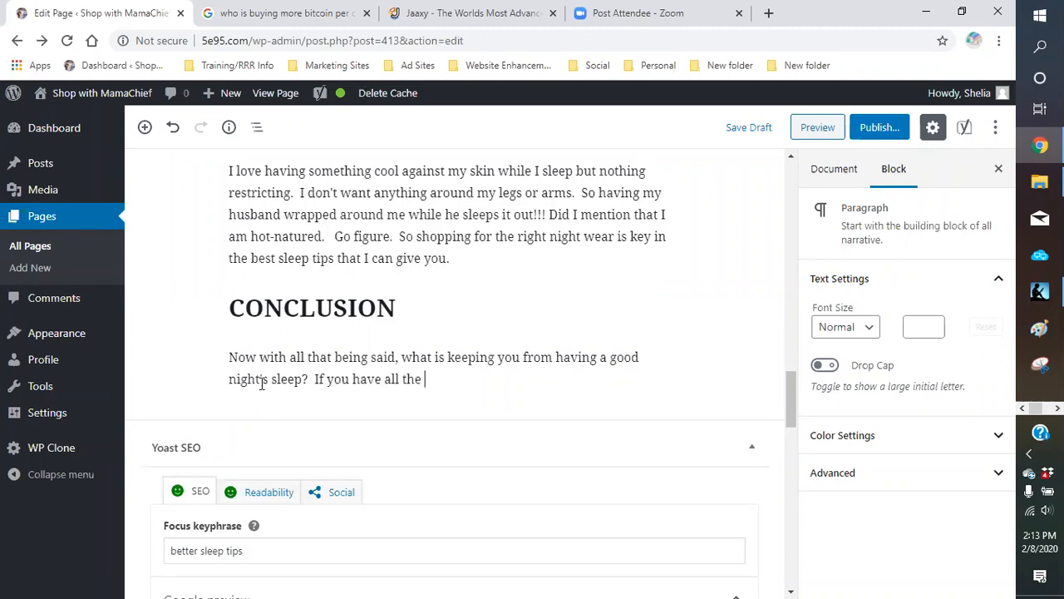
type("above and still")
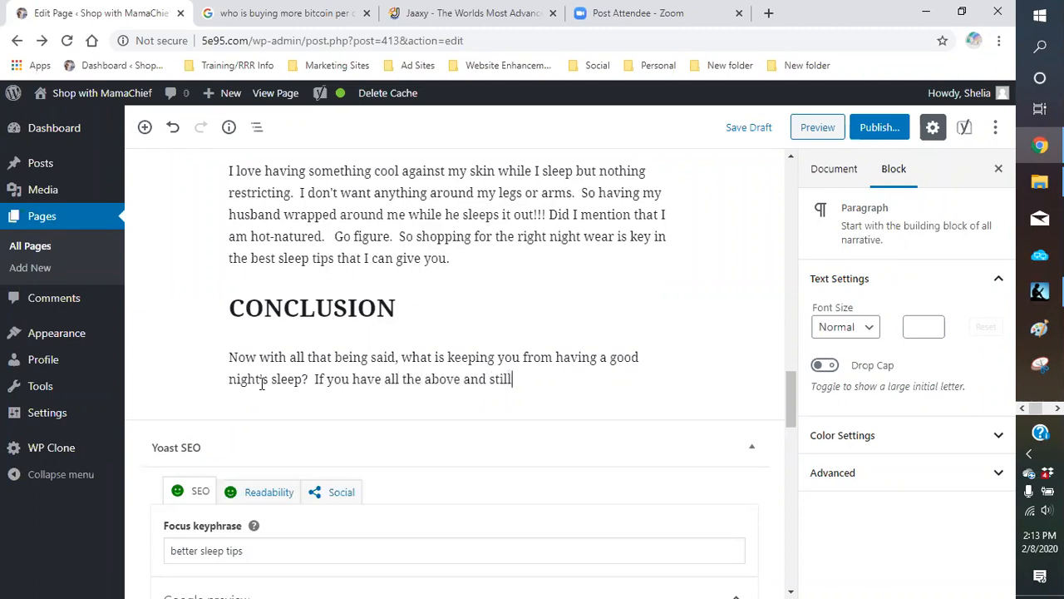
type(" cannot get a good nights")
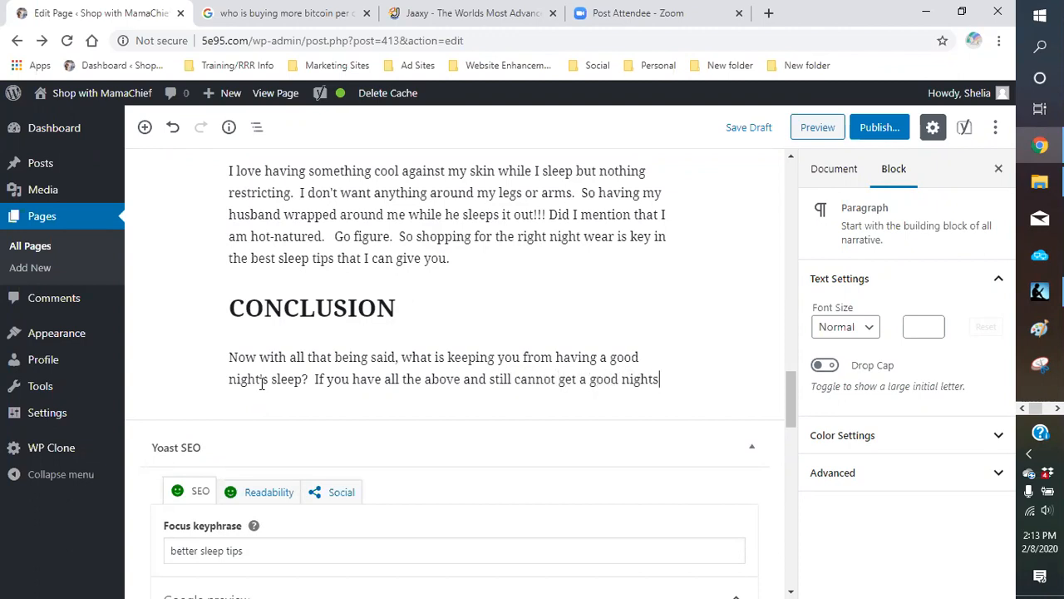
type("s rest, then ")
type("maybe")
type(" it is strr")
type("ree")
type("s re")
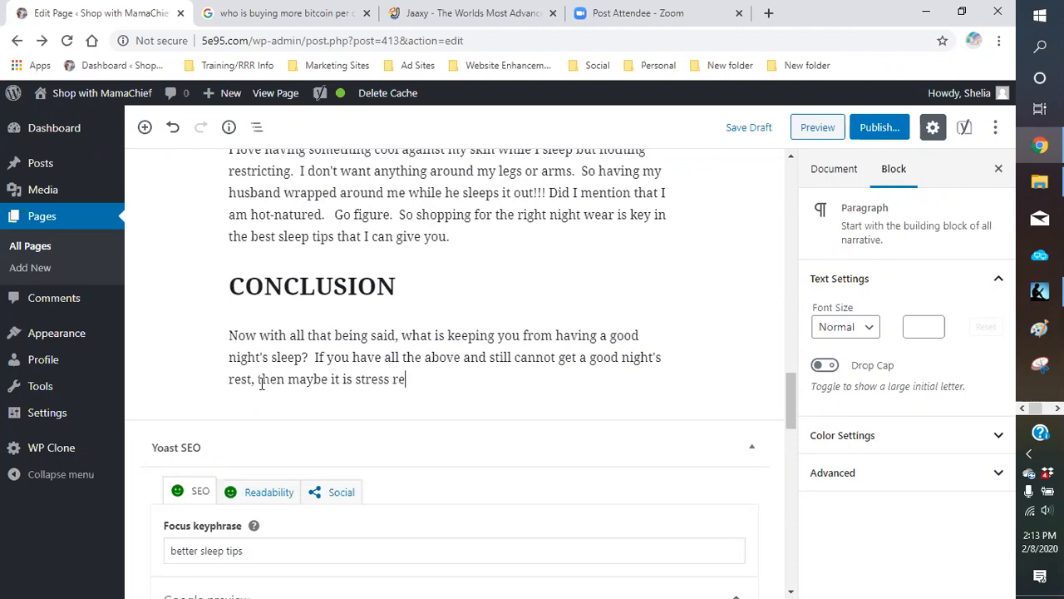
type("lated.  Then all yo ")
- Add "Then all you need a glass of red wine and a good book and you will dose right off with a smile on your face."
type("need a ")
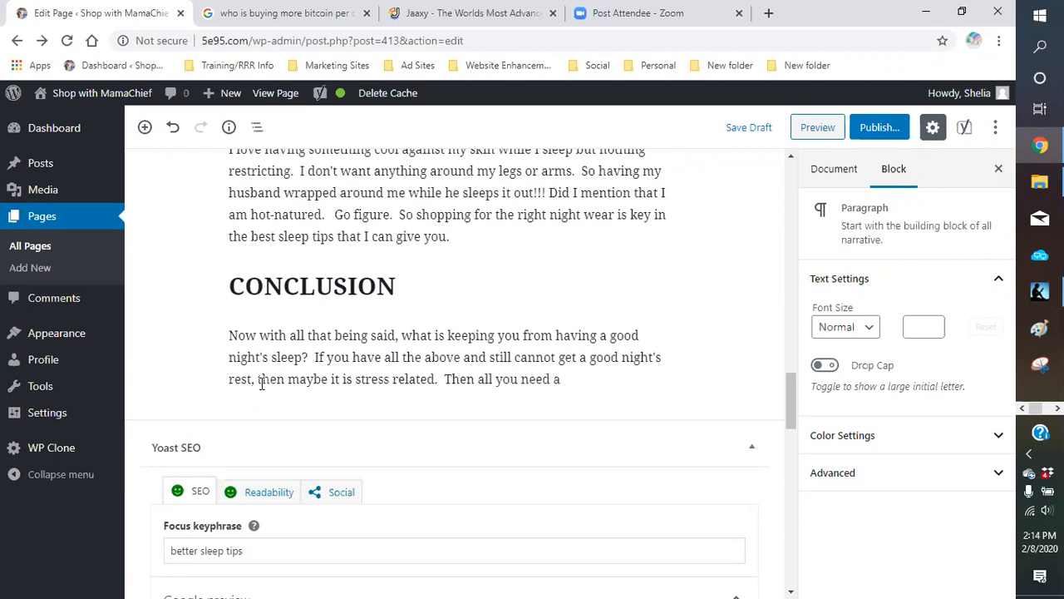
type("glass of red wine and a good bo")
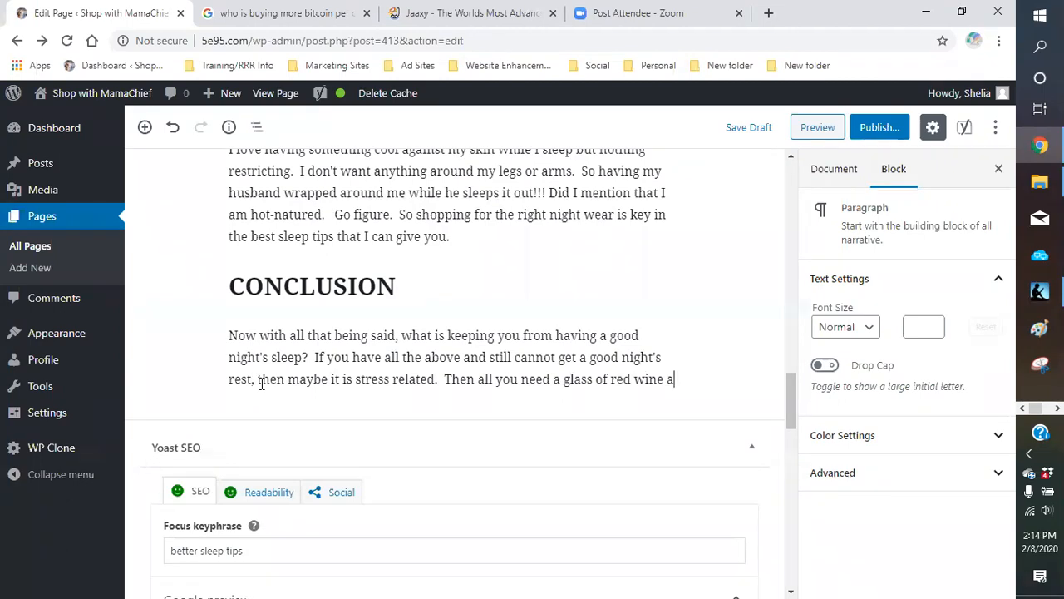
type("ok")
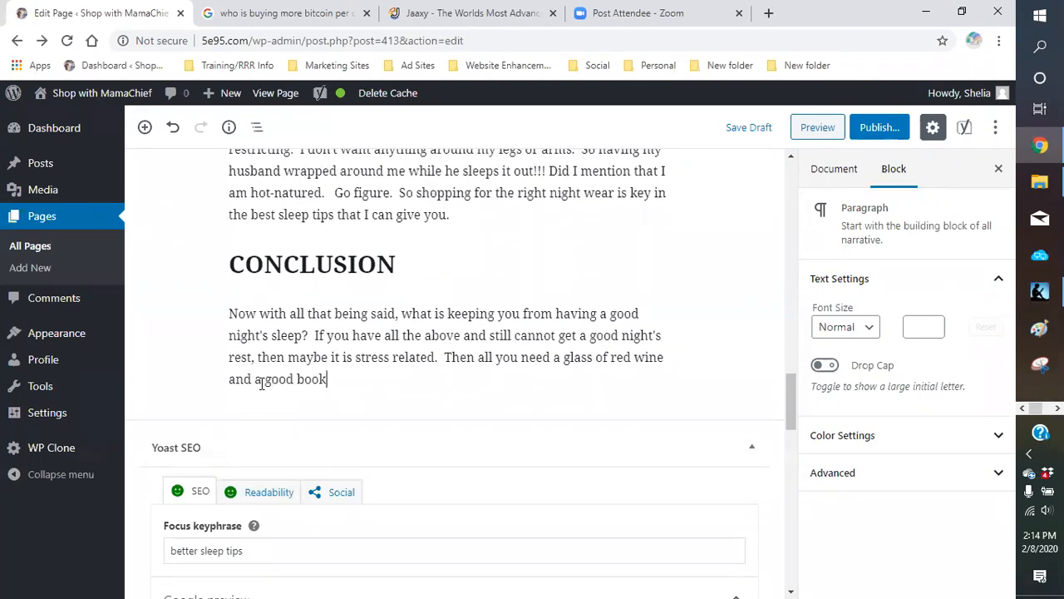
type(" and you will do")
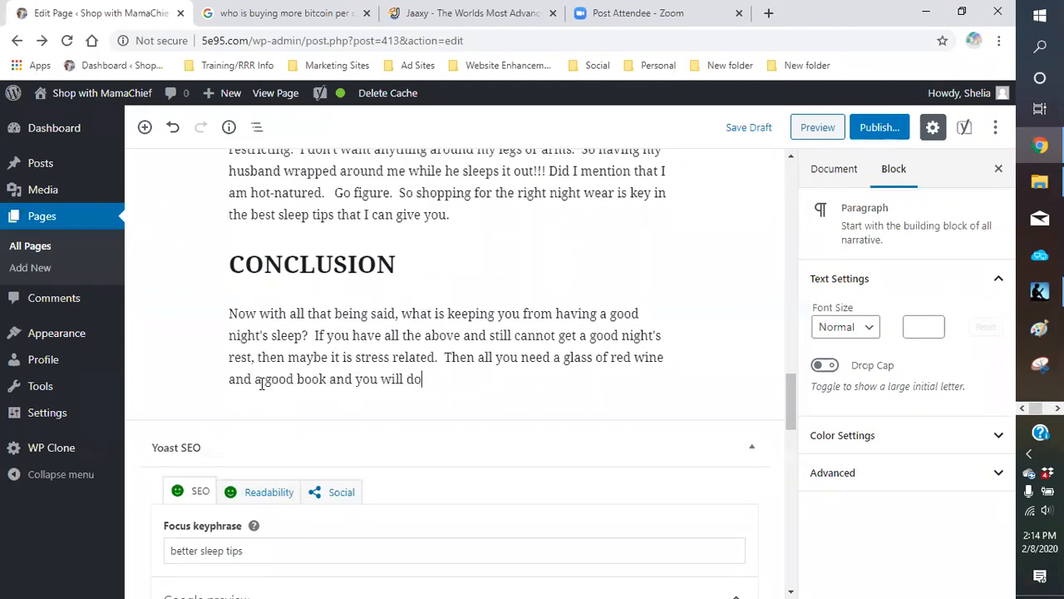
type("se right off with a smile")
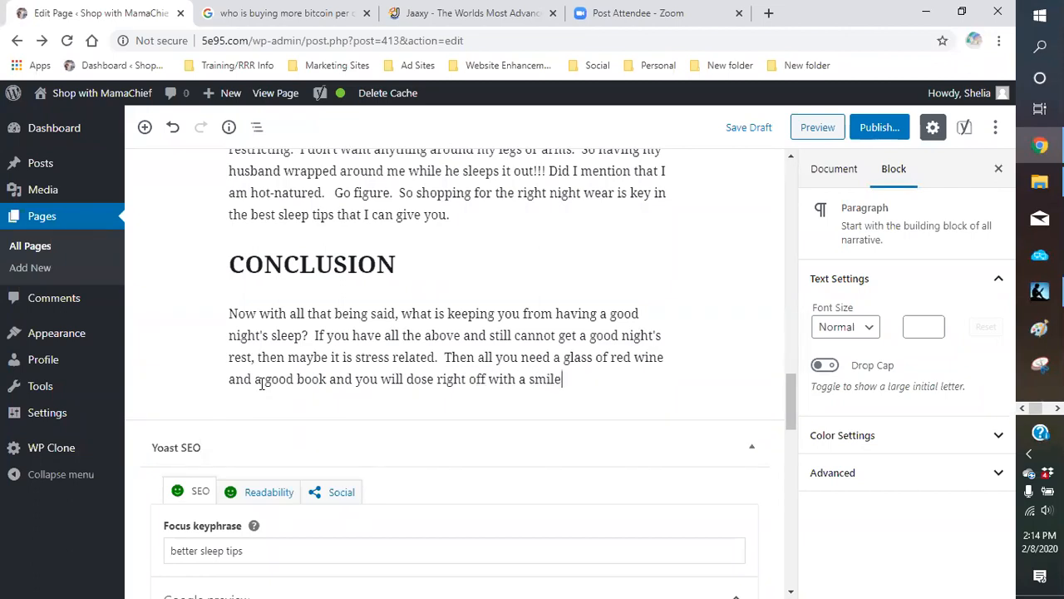
type(" on your face. So have a great")
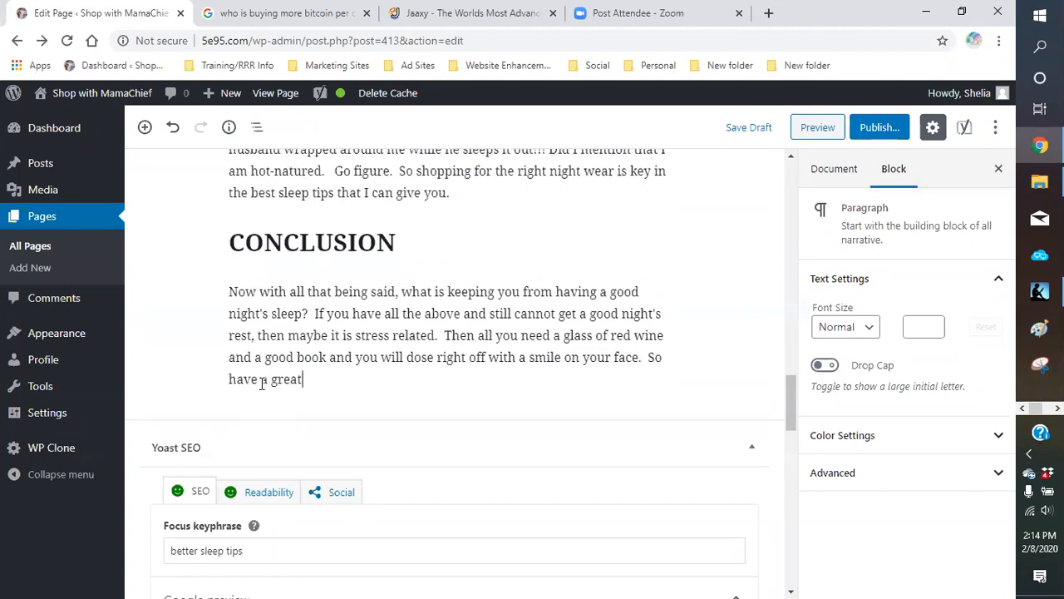
- Finish the paragraph with "So have a great night and I hope that you have learned something useful to help with these best sleep tips."
type(" night and I hope that you have learned something useful to help yo")
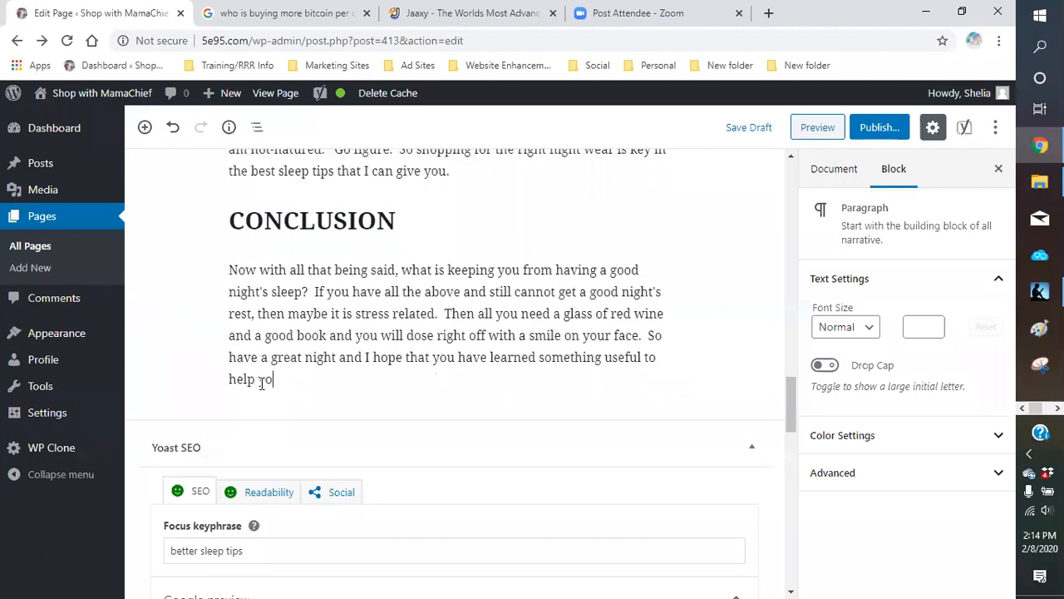
type("u have")
key("BackSpace")
key("BackSpace")
key("BackSpace")
key("BackSpace")
key("BackSpace")
key("BackSpace")
type("with these best st")
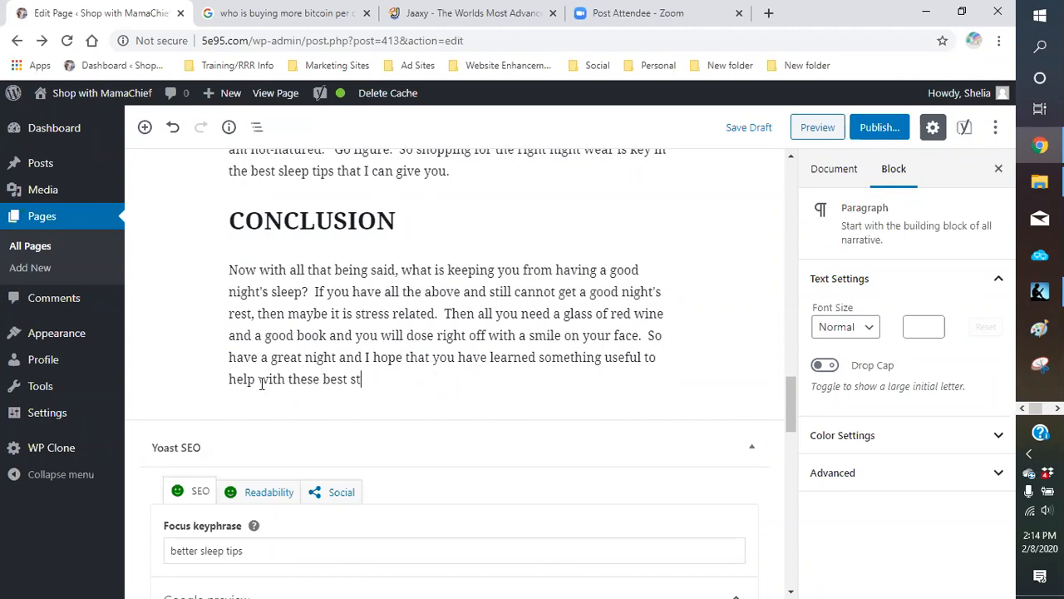
key("BackSpace")
type("leep tips.")
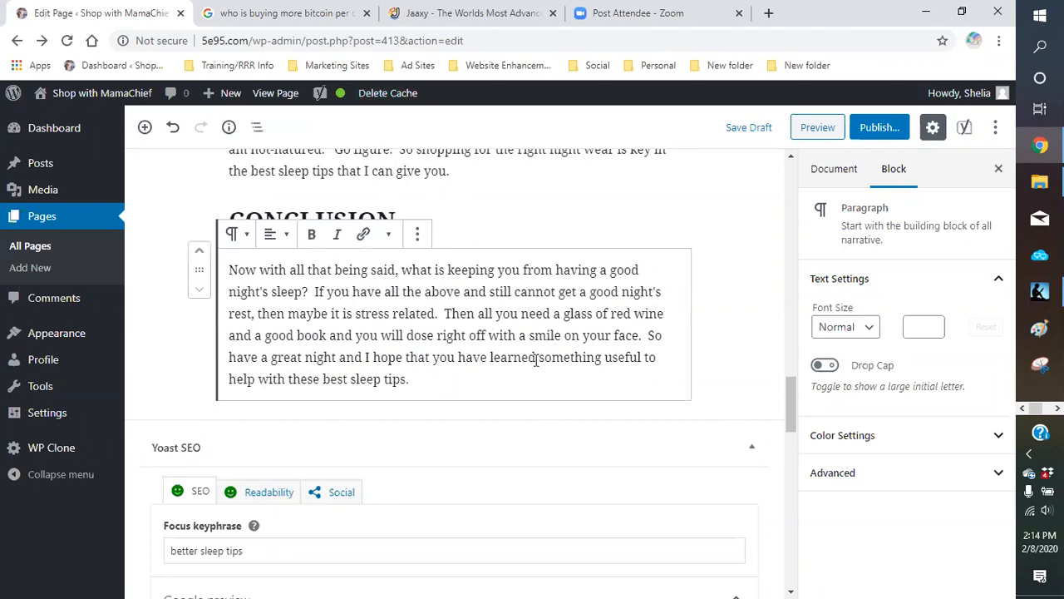
- Check the end of the finished article and save the page as a draft
scroll(560, 370, "up", 8)
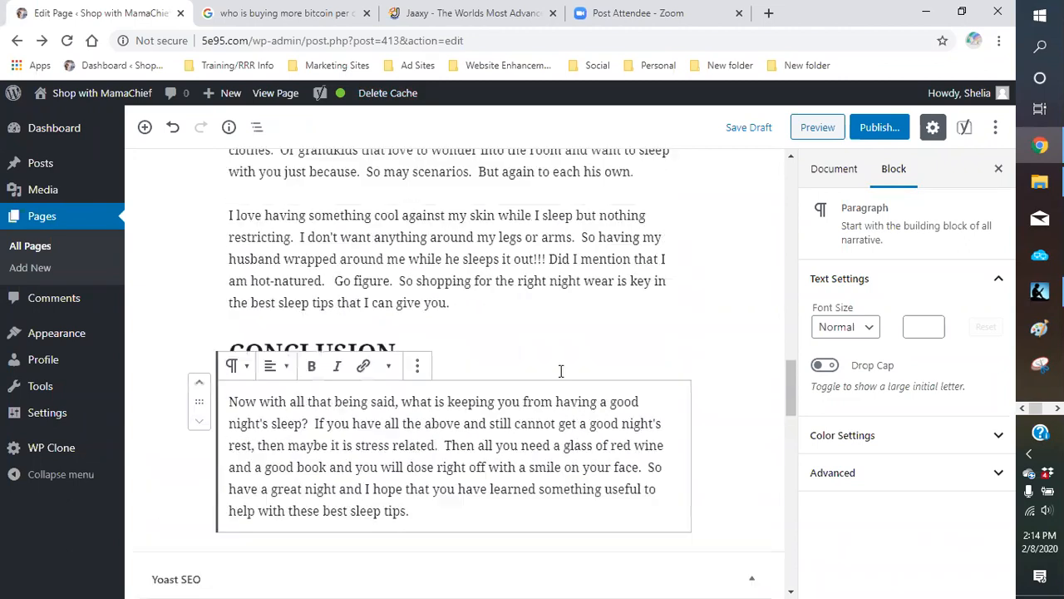
scroll(525, 375, "down", 8)
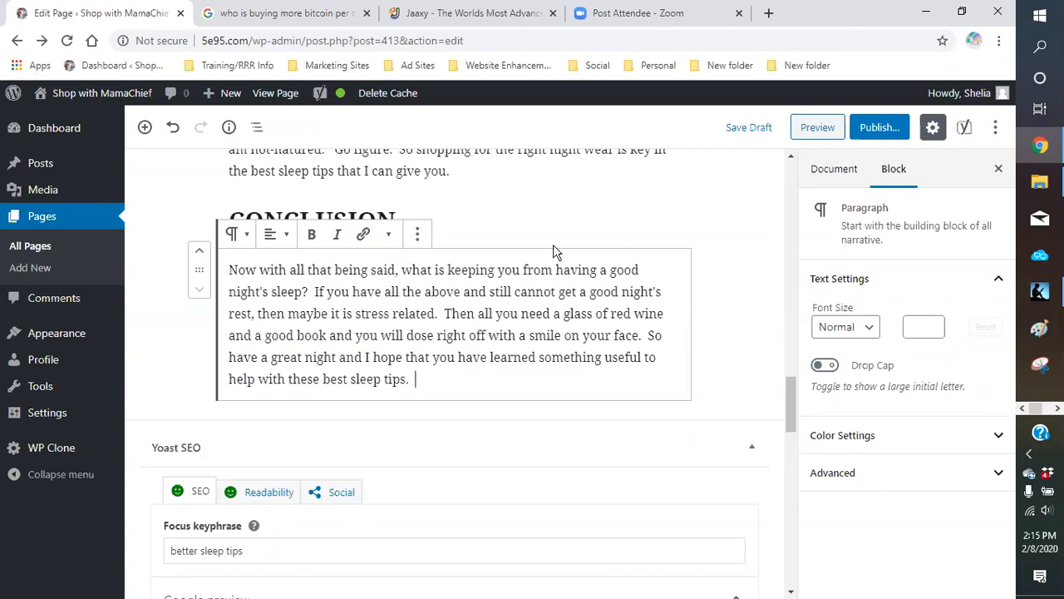
left_click(739, 133)
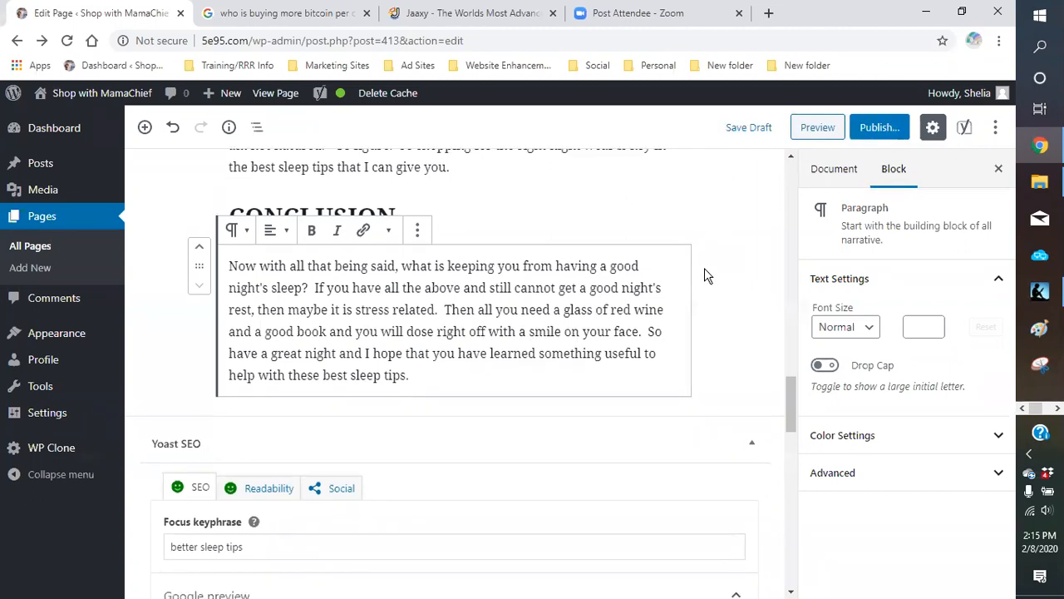
- Review the page's Yoast readability results, snippet fields and SEO analysis for remaining problems with links and images
scroll(704, 268, "down", 5)
scroll(549, 334, "down", 2)
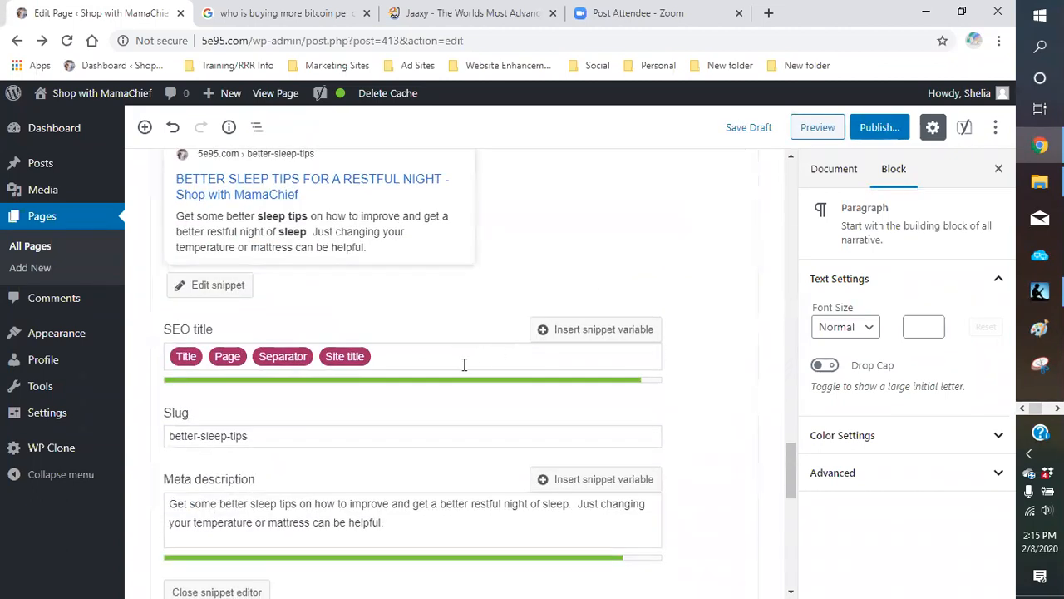
scroll(463, 364, "up", 5)
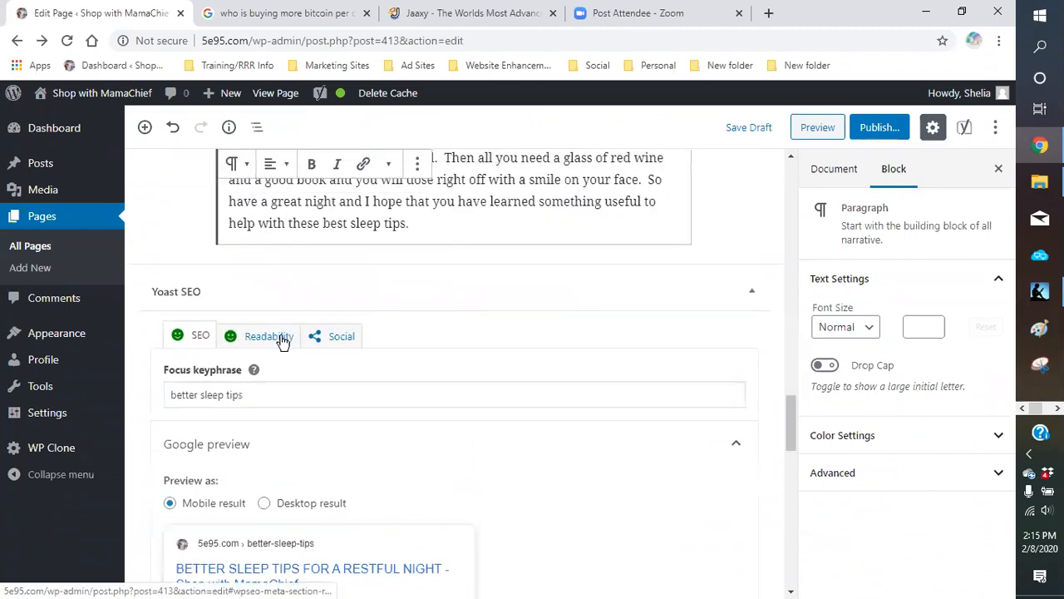
left_click(281, 338)
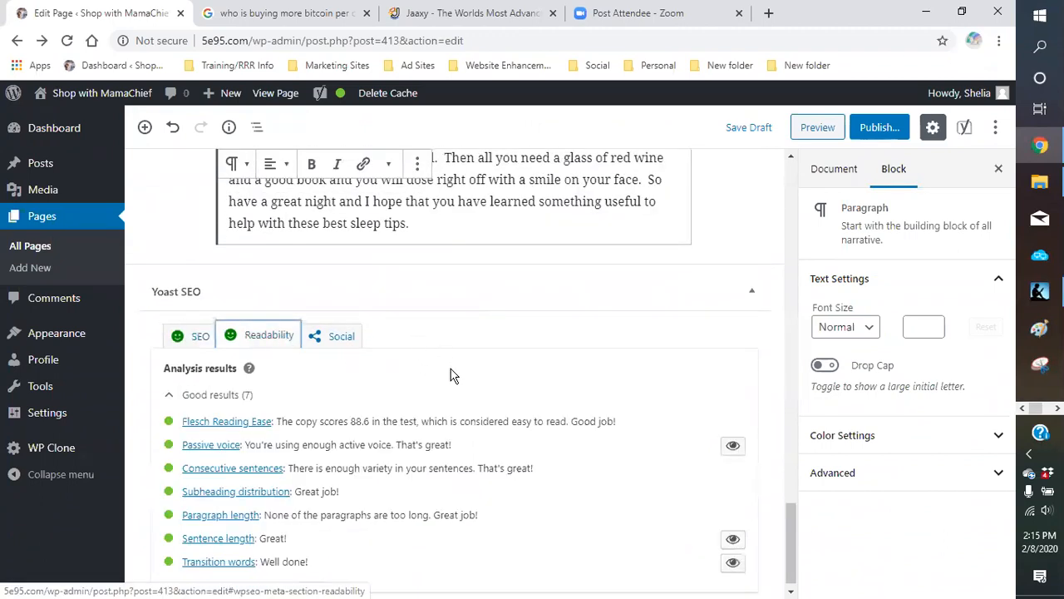
scroll(450, 375, "down", 1)
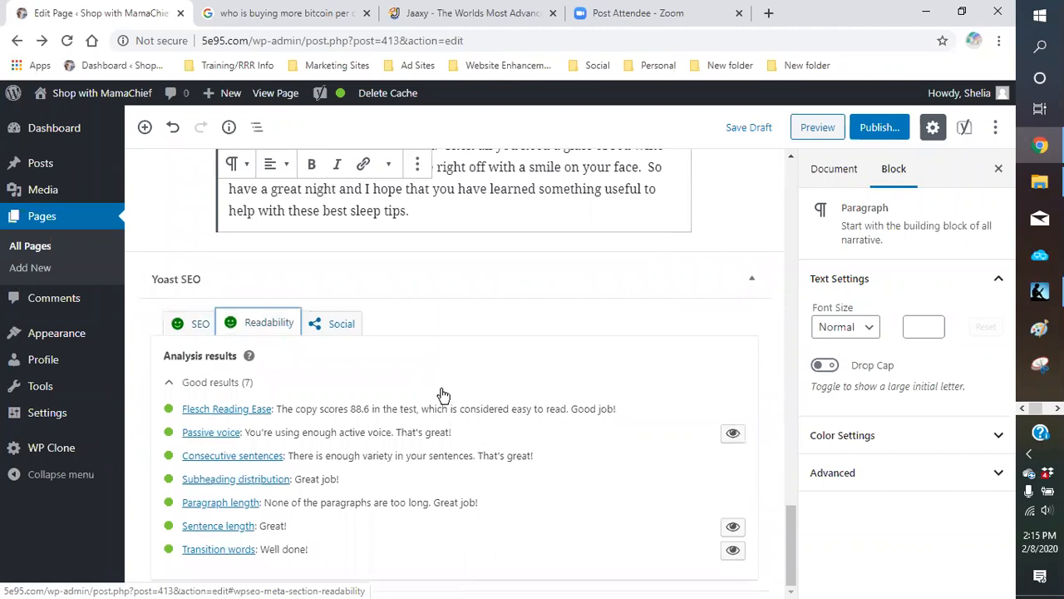
scroll(431, 431, "up", 2)
scroll(432, 432, "down", 2)
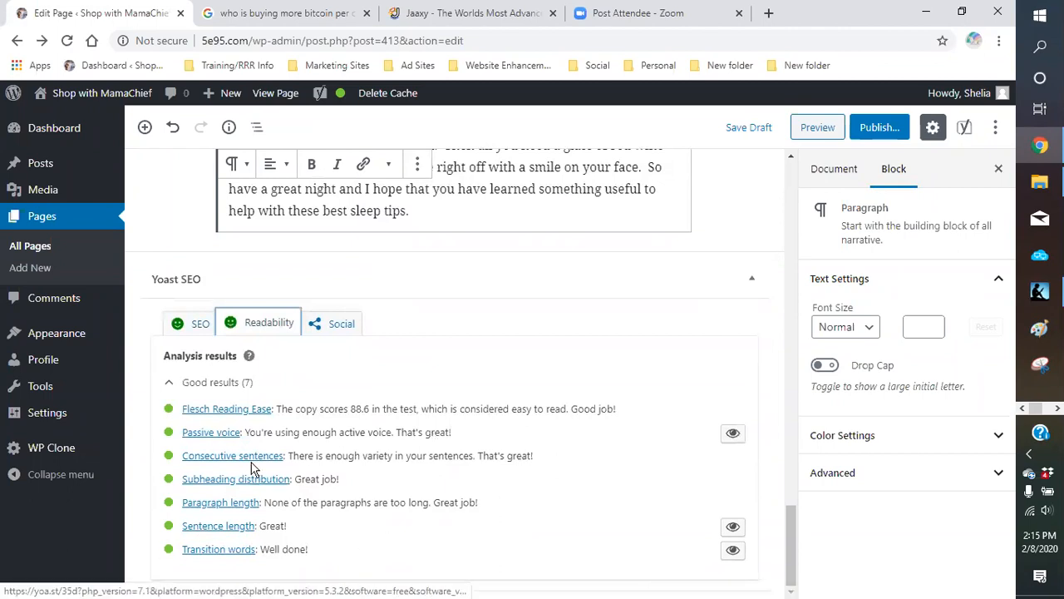
left_click(193, 328)
scroll(328, 392, "down", 4)
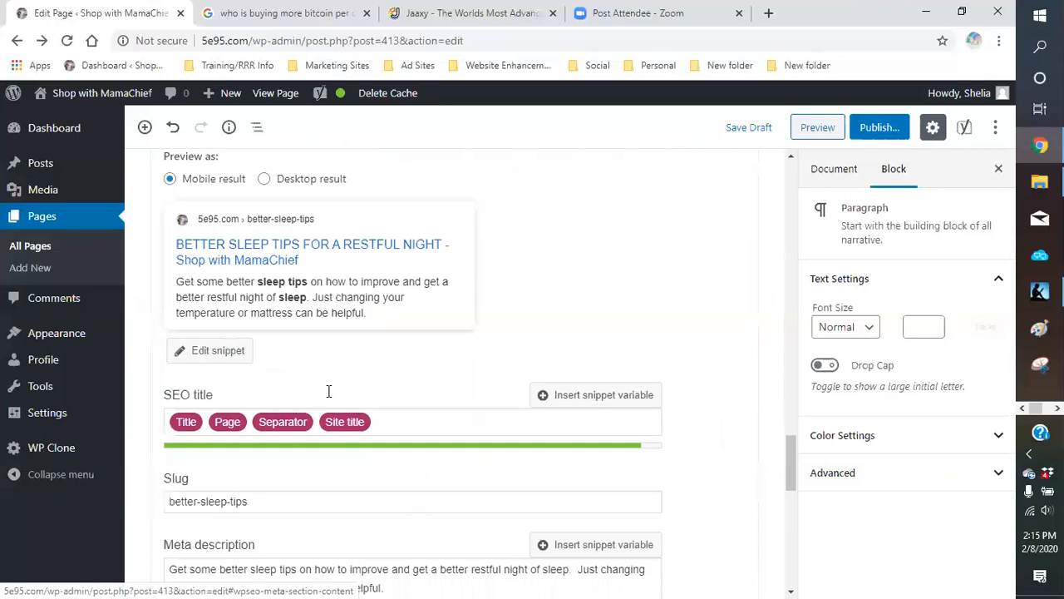
scroll(329, 399, "down", 6)
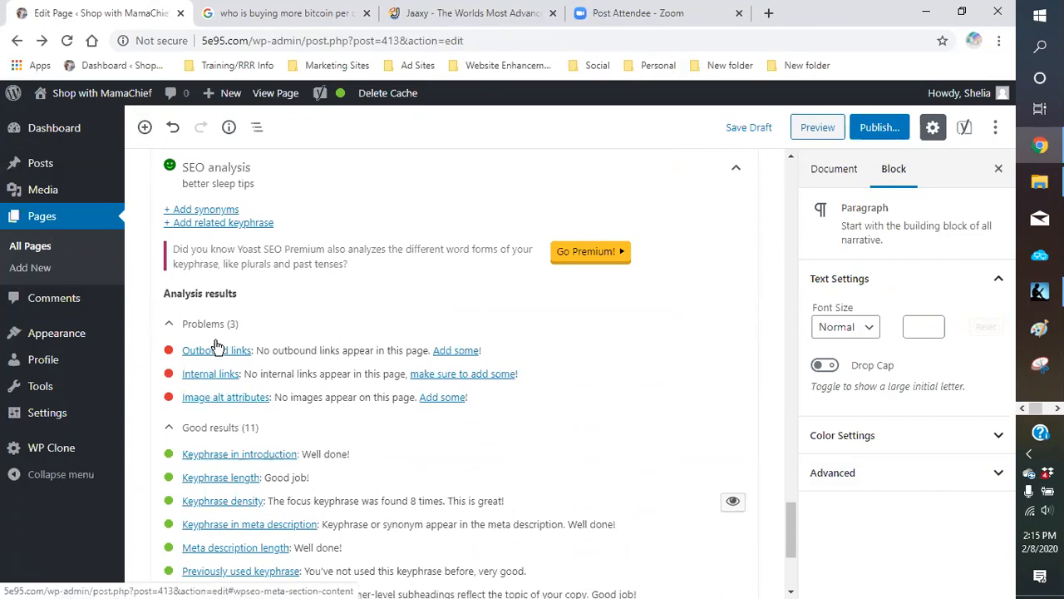
scroll(478, 258, "up", 10)
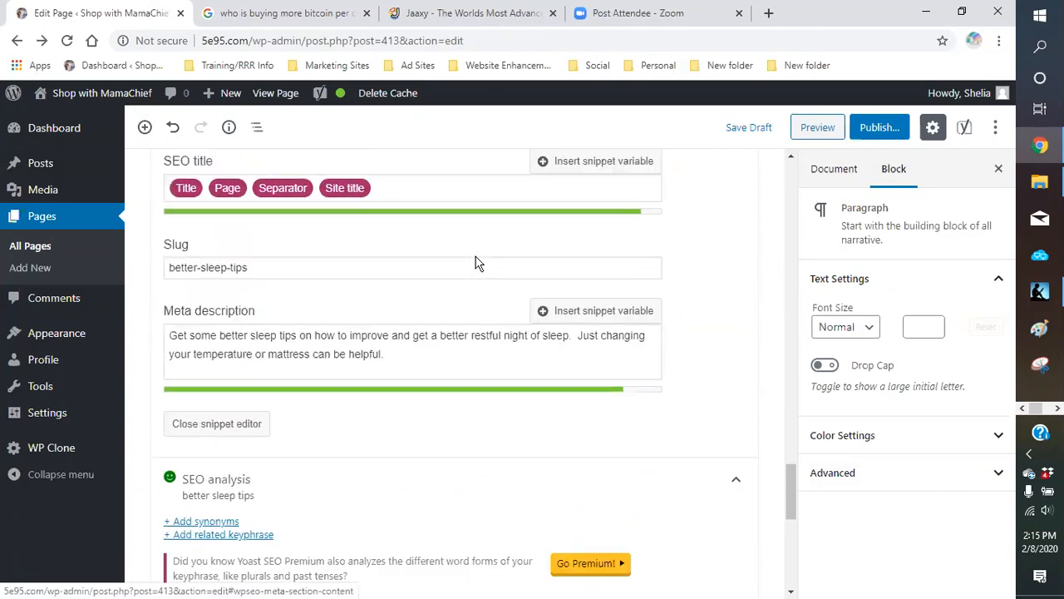
scroll(467, 260, "up", 1)
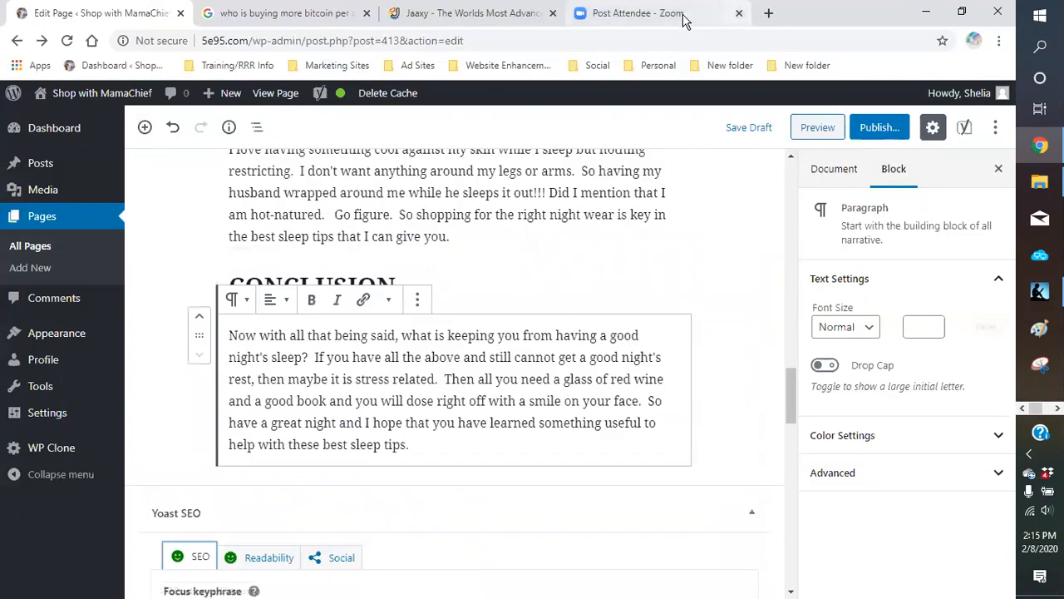
- Close the Jaaxy and Google search pages and open a blank browser page
left_click(551, 15)
left_click(364, 14)
left_click(394, 13)
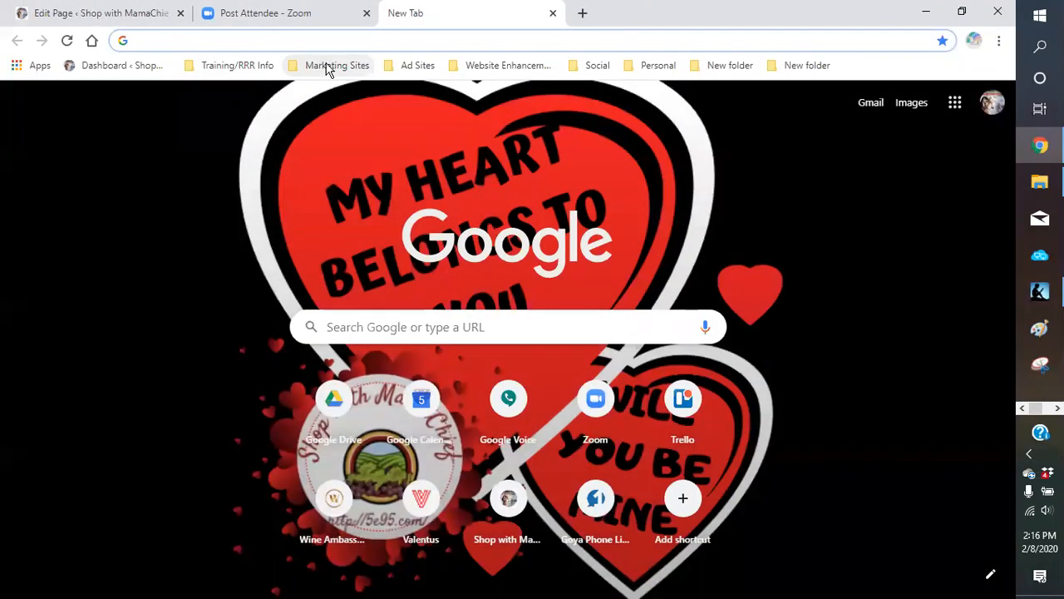
- Switch to CJ Affiliate using the Marketing Sites bookmark for its dashboard and log in to the account
left_click(328, 70)
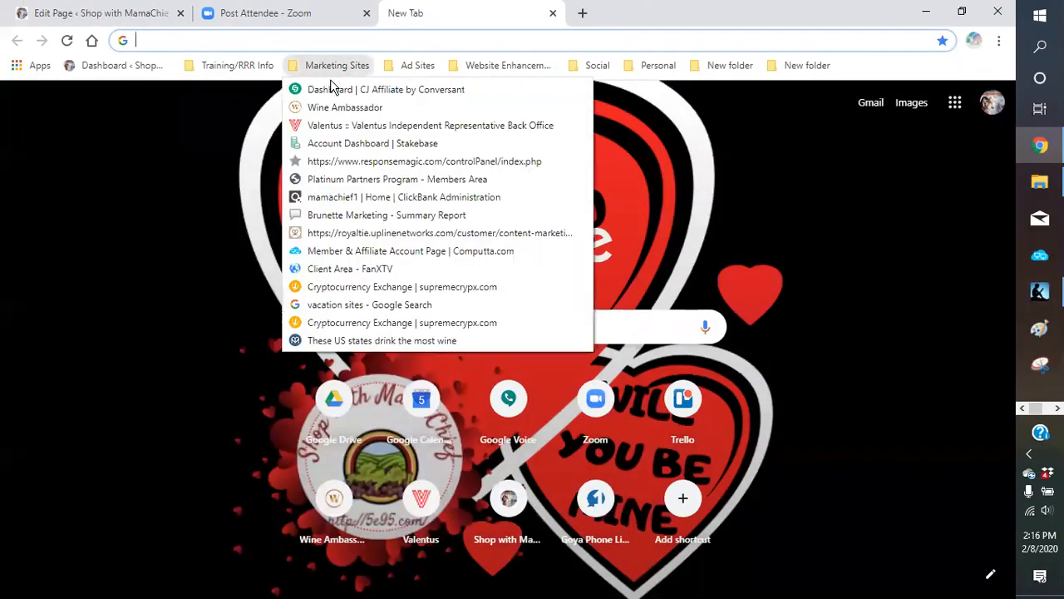
left_click(337, 95)
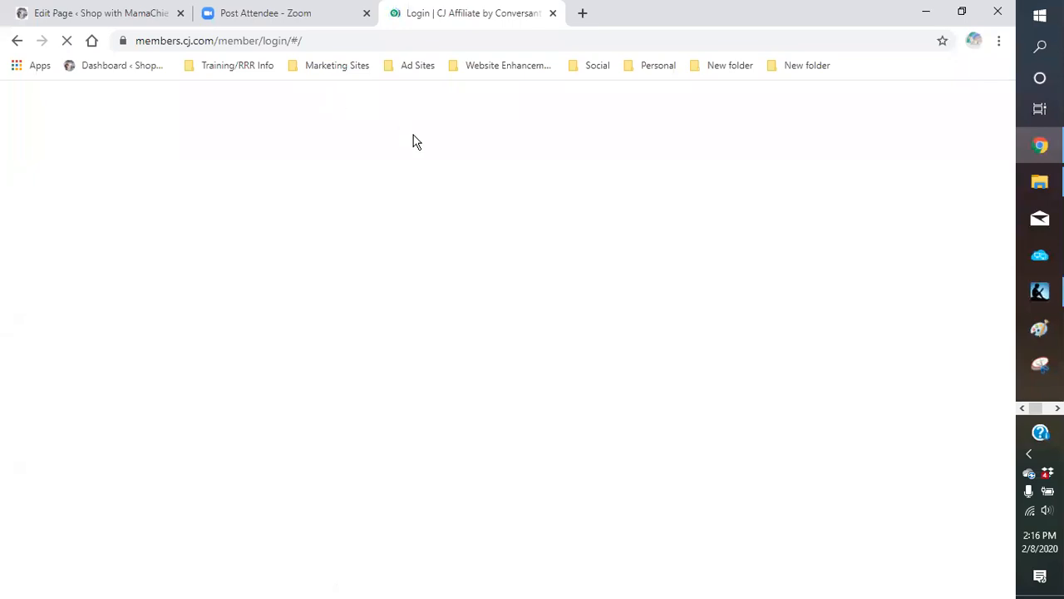
left_click(509, 389)
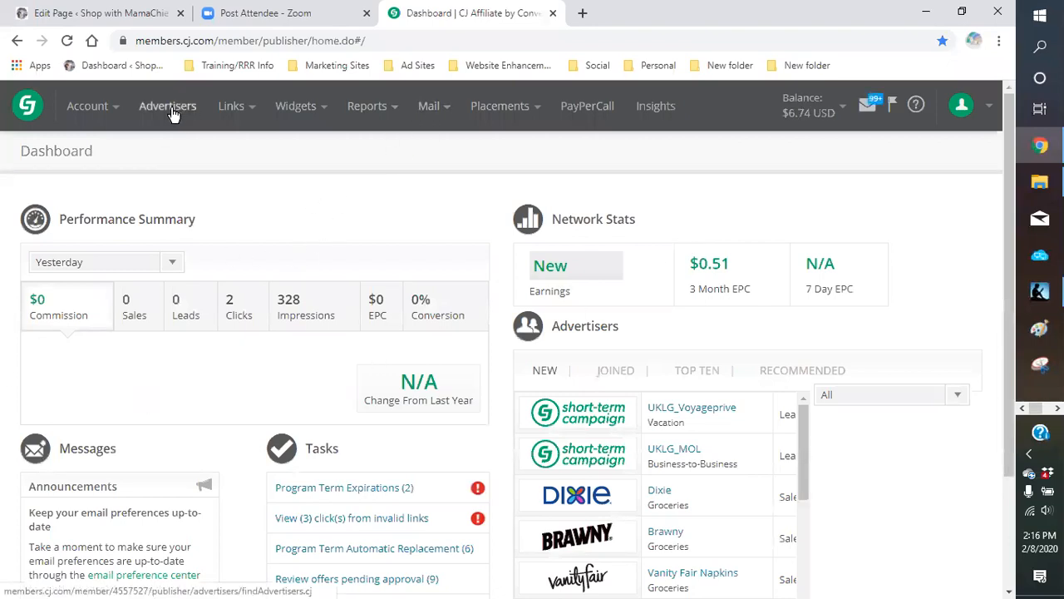
- Open the CJ Affiliate link search and search for links with the keyword "bedding"
left_click(231, 114)
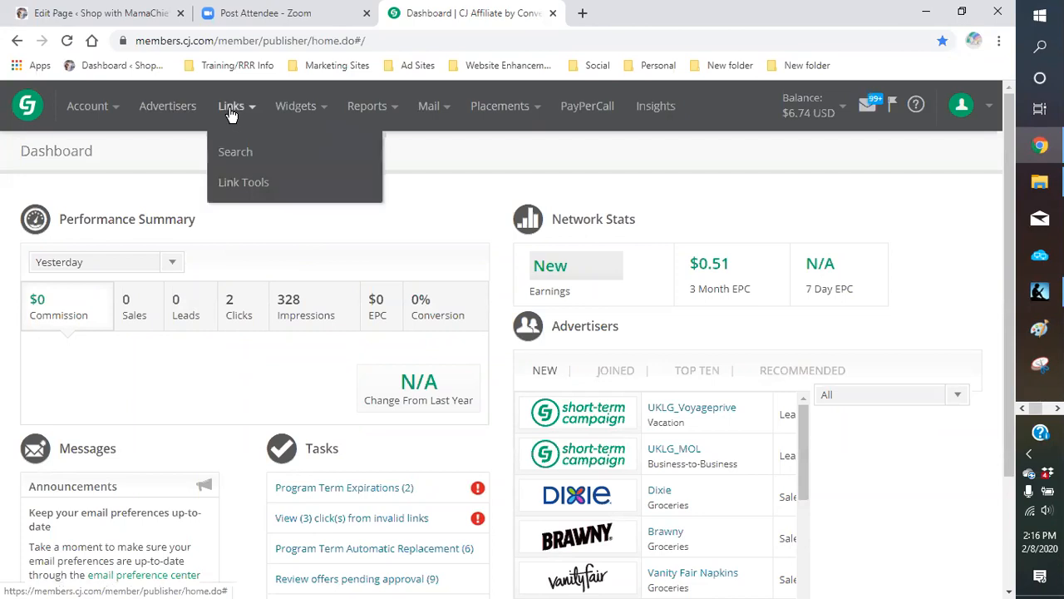
left_click(239, 153)
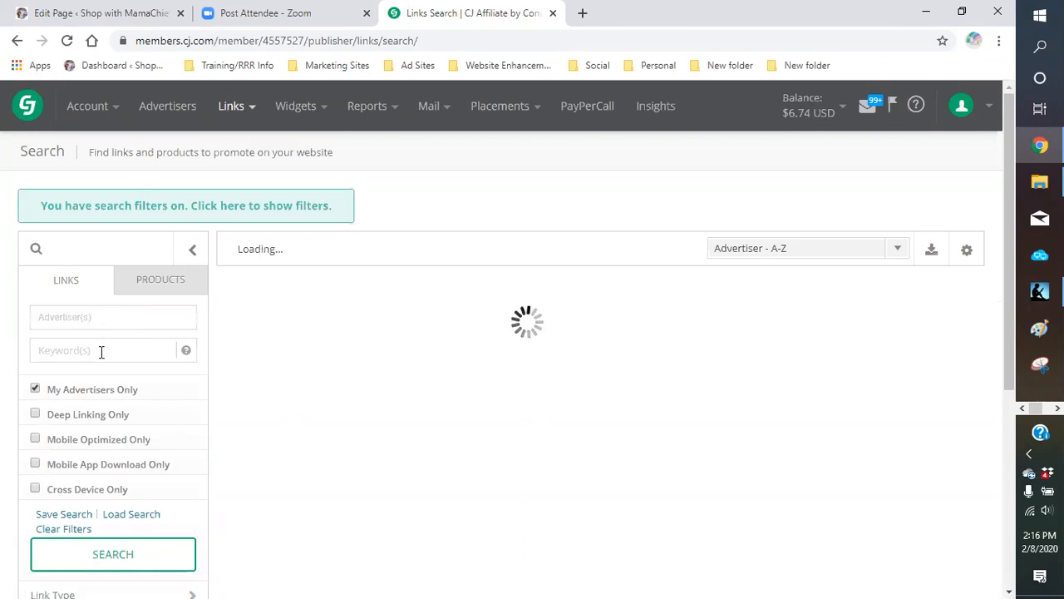
left_click(101, 352)
type("b")
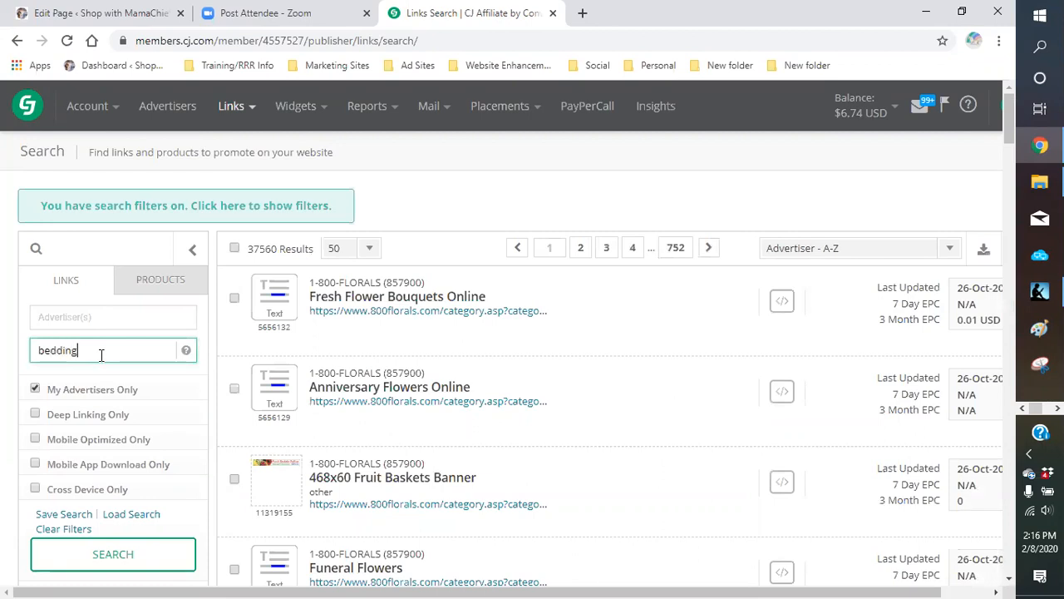
type("edding")
key("Return")
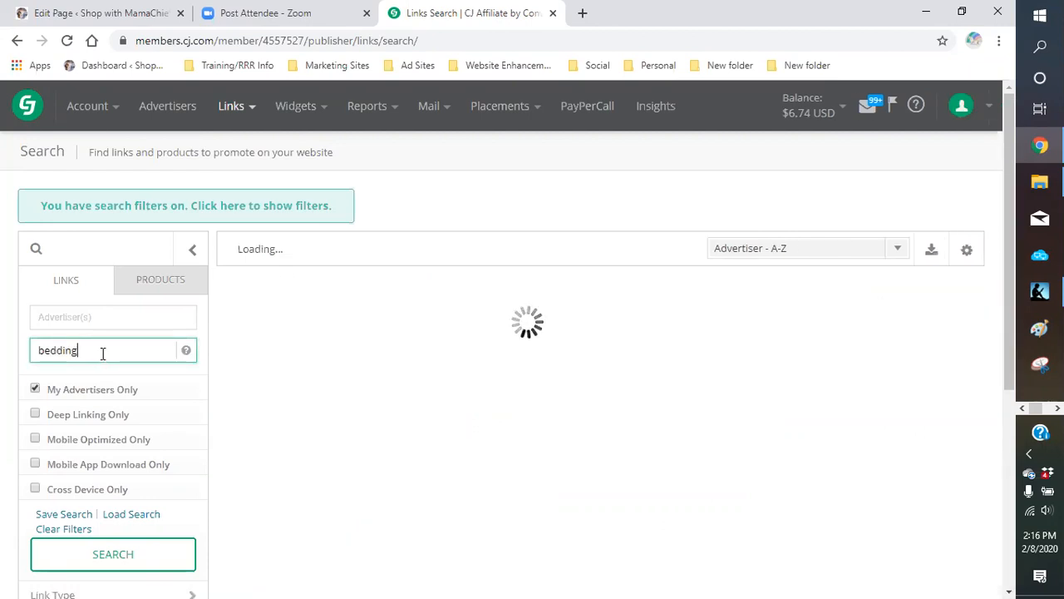
- Open the details of the Alpha Home text link from Alphamarts in the link results
right_click(512, 369)
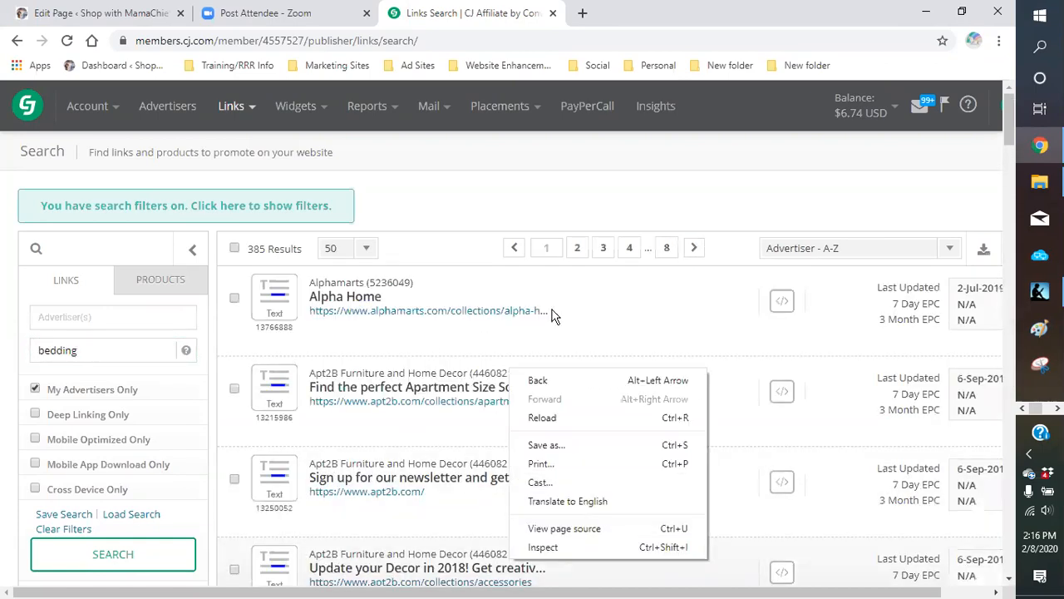
left_click(380, 326)
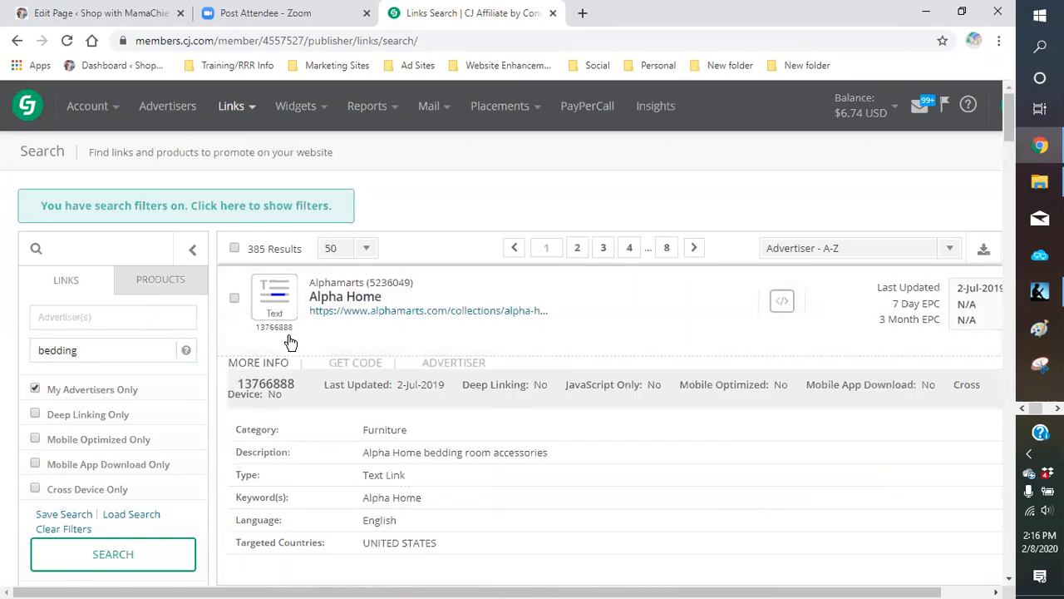
- Close the Alpha Home link details and look through the bedding results for a suitable Beddinginn.com bedding offer
left_click(592, 325)
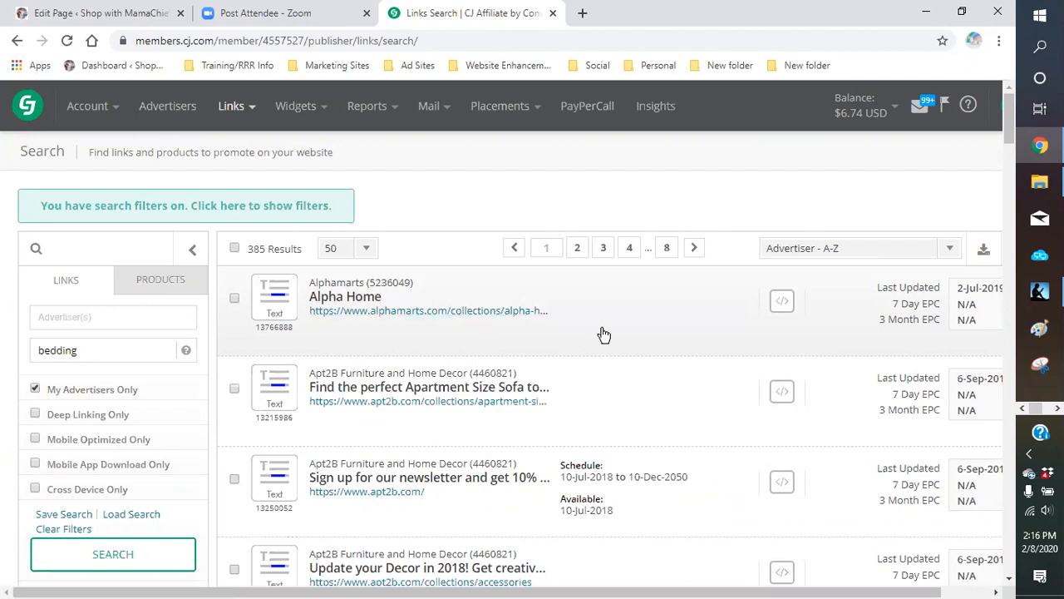
scroll(604, 334, "down", 3)
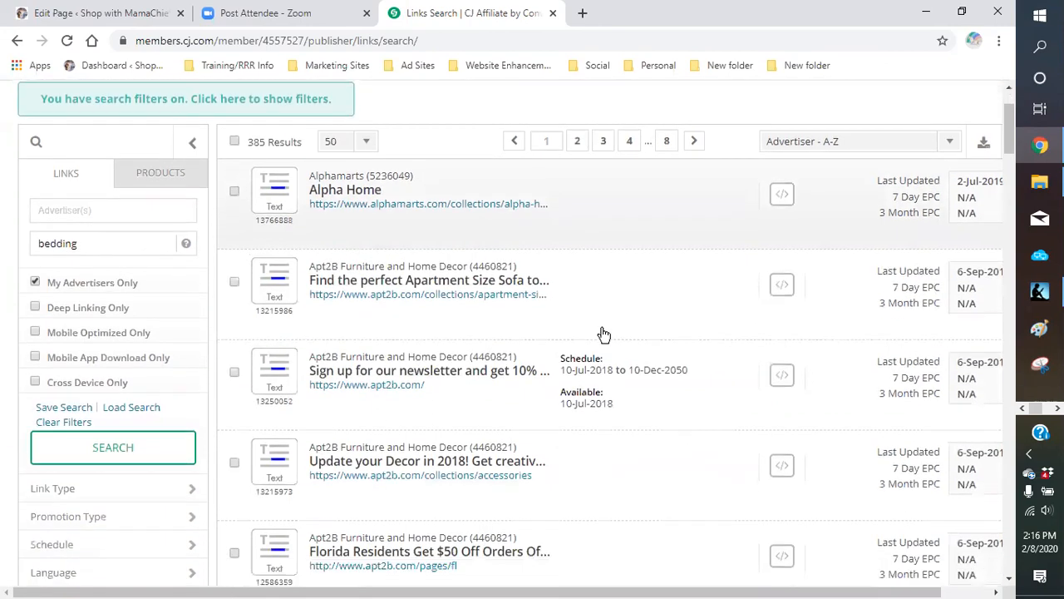
scroll(565, 371, "down", 1)
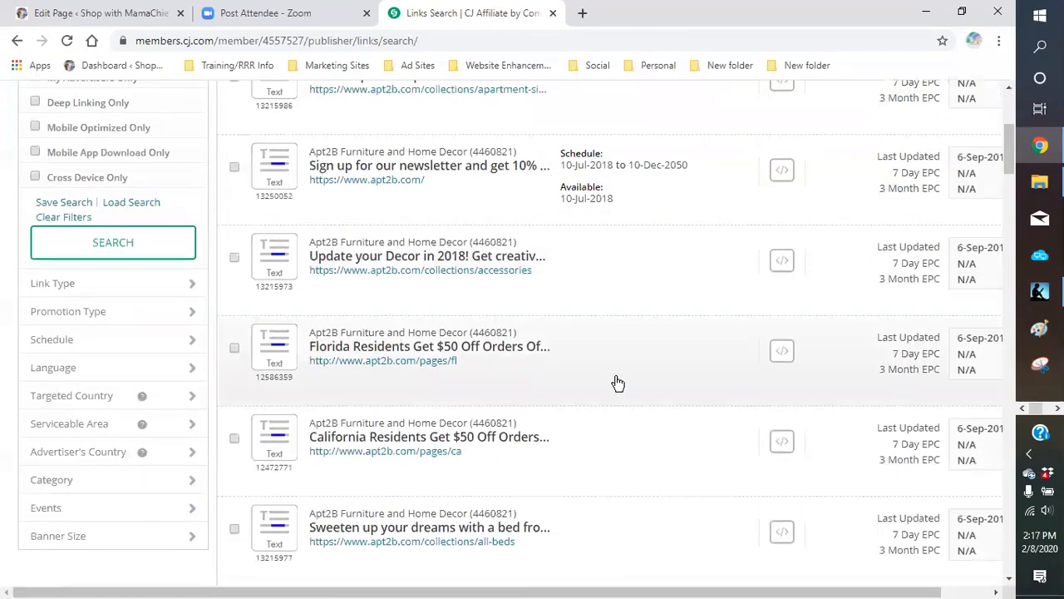
scroll(618, 382, "down", 8)
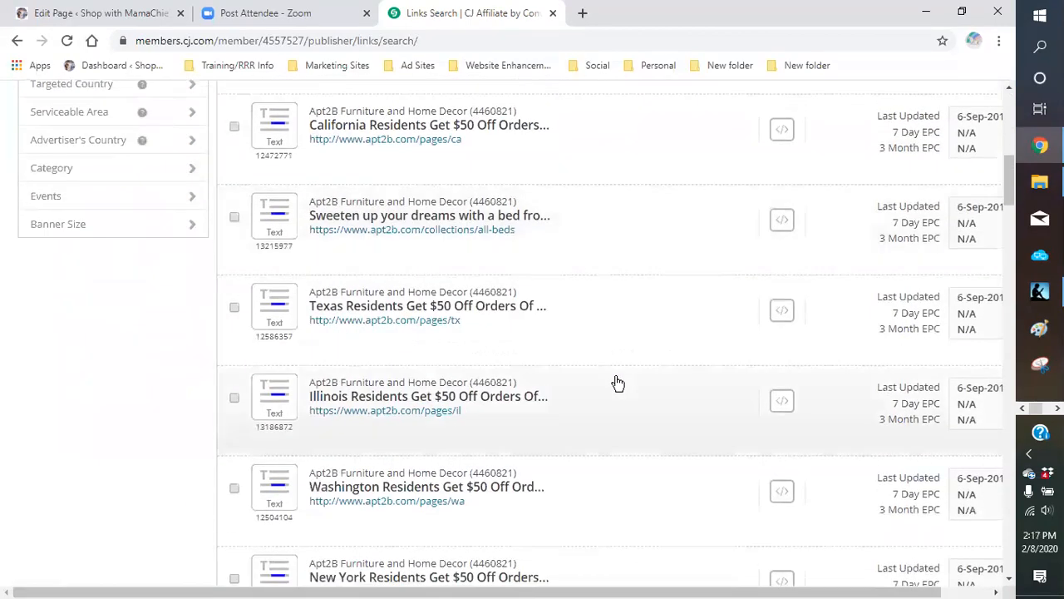
scroll(617, 382, "down", 2)
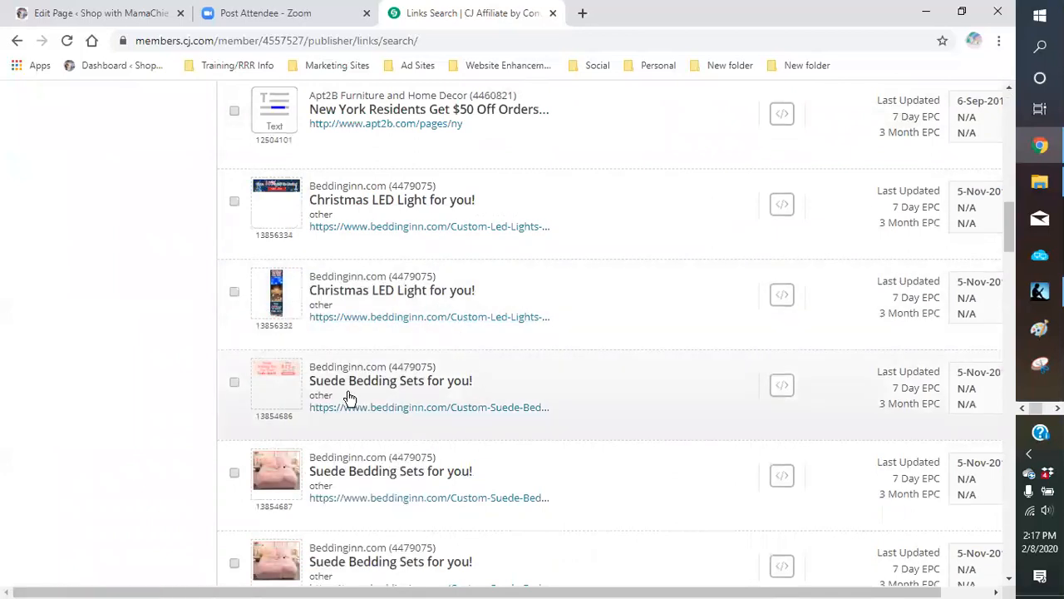
scroll(331, 403, "down", 3)
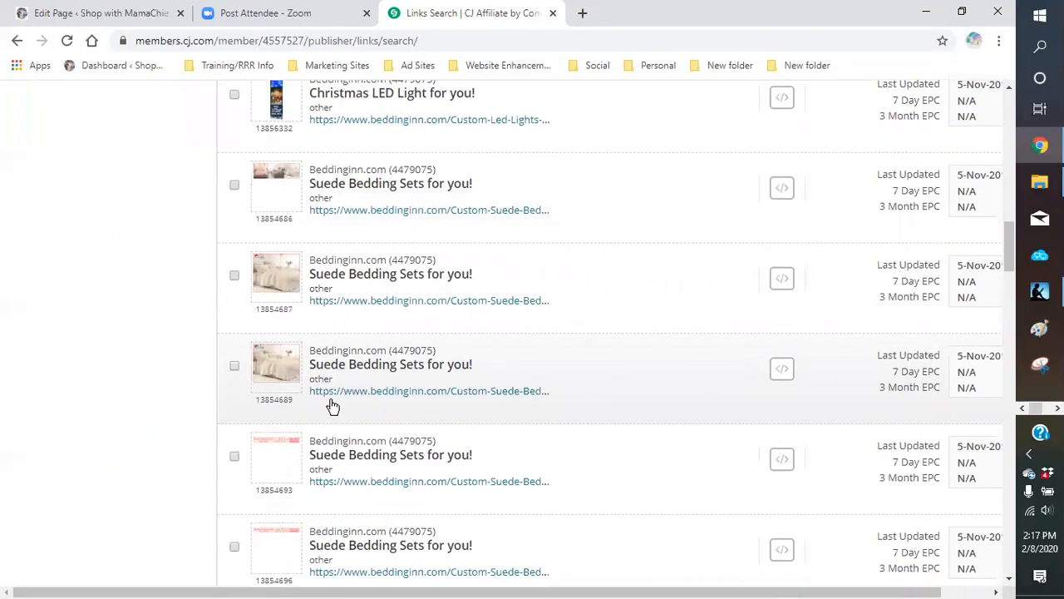
scroll(331, 405, "down", 3)
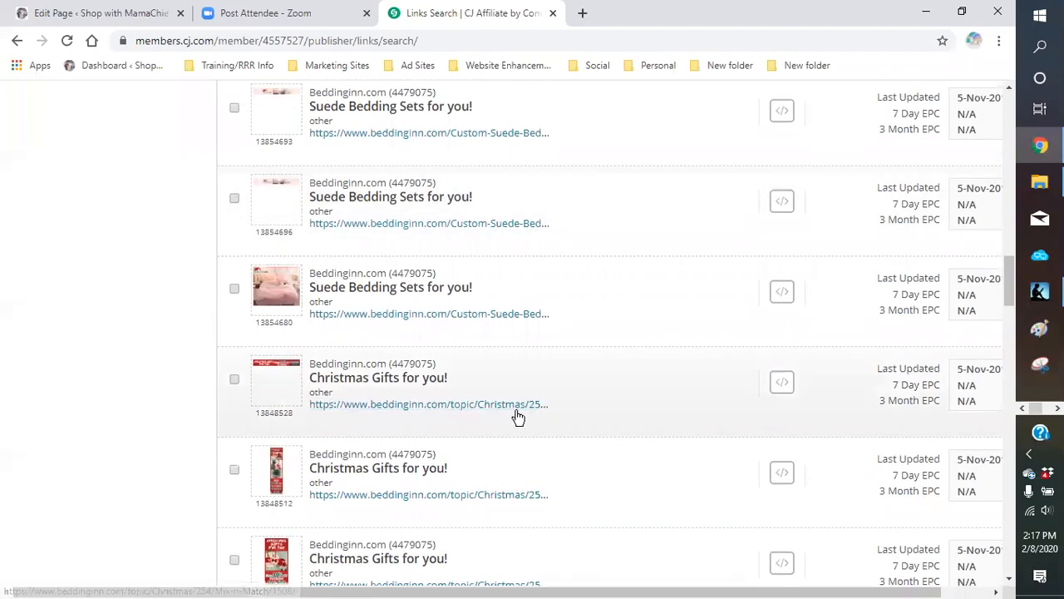
scroll(516, 416, "down", 2)
scroll(516, 416, "down", 2)
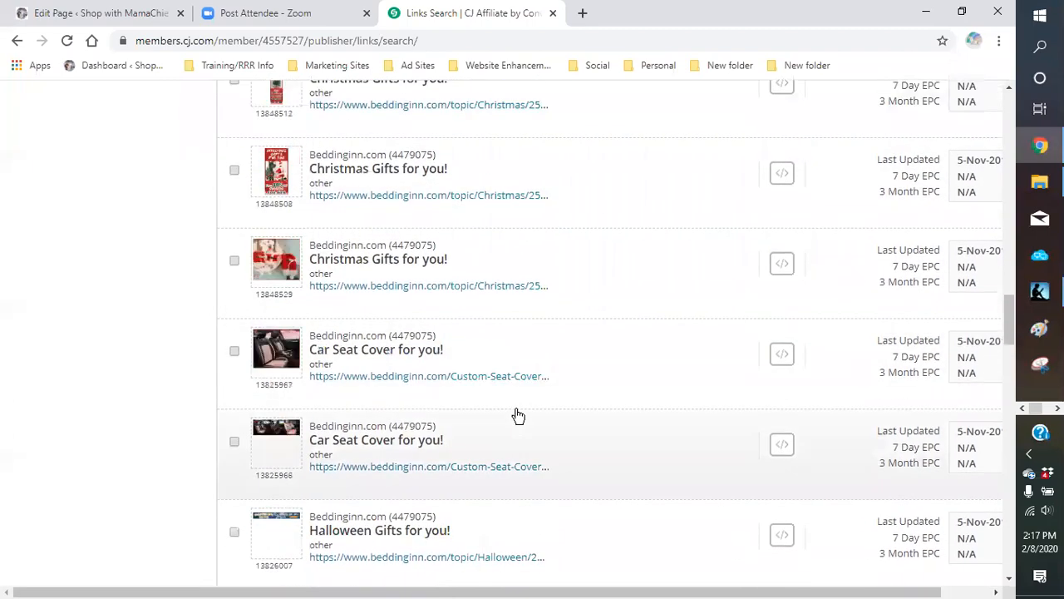
scroll(515, 415, "down", 2)
scroll(515, 415, "down", 4)
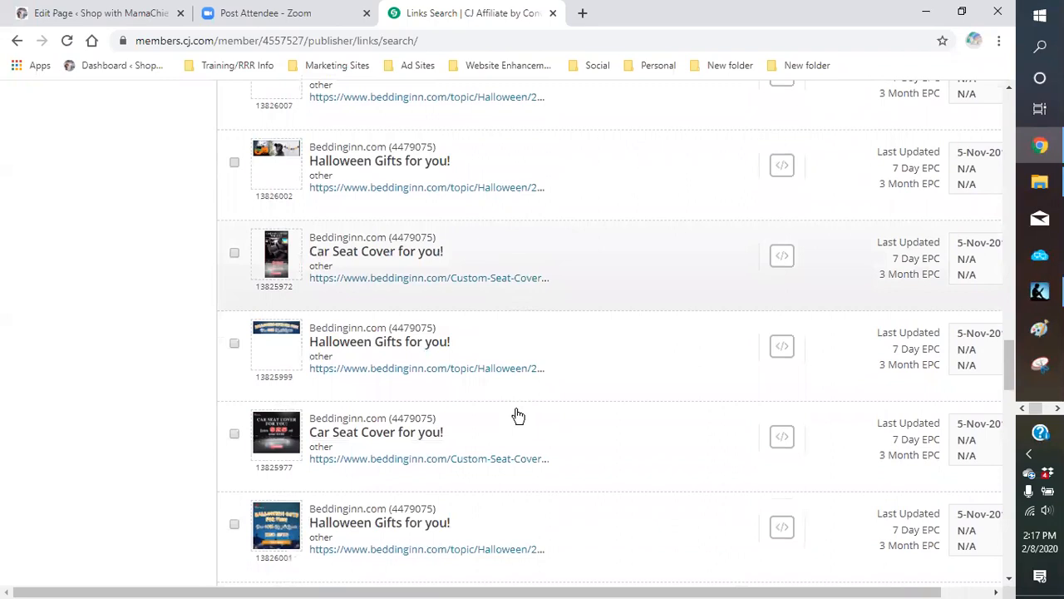
scroll(516, 415, "down", 2)
scroll(516, 415, "down", 1)
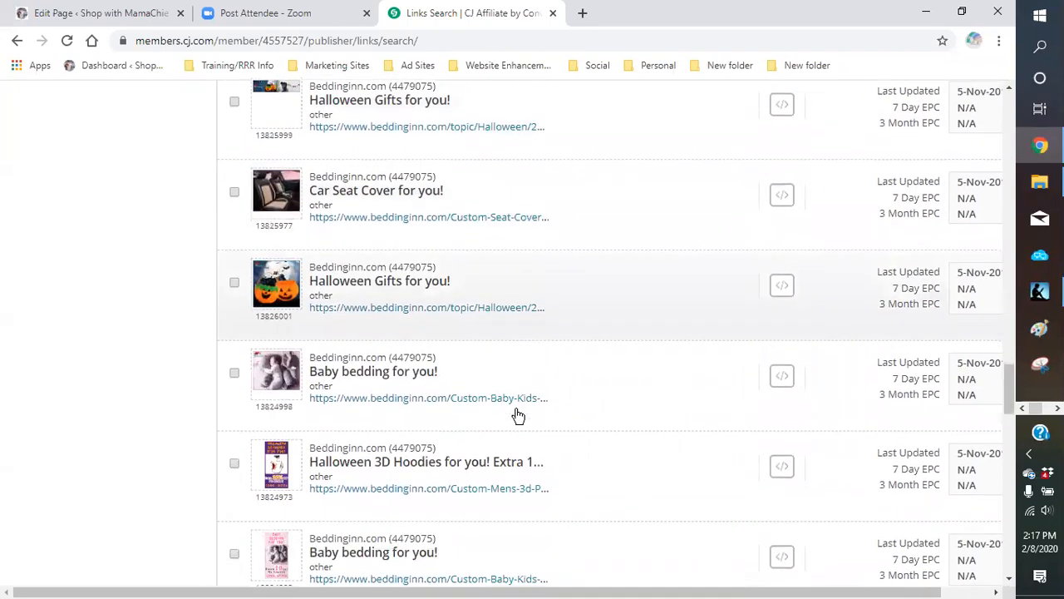
scroll(658, 365, "down", 3)
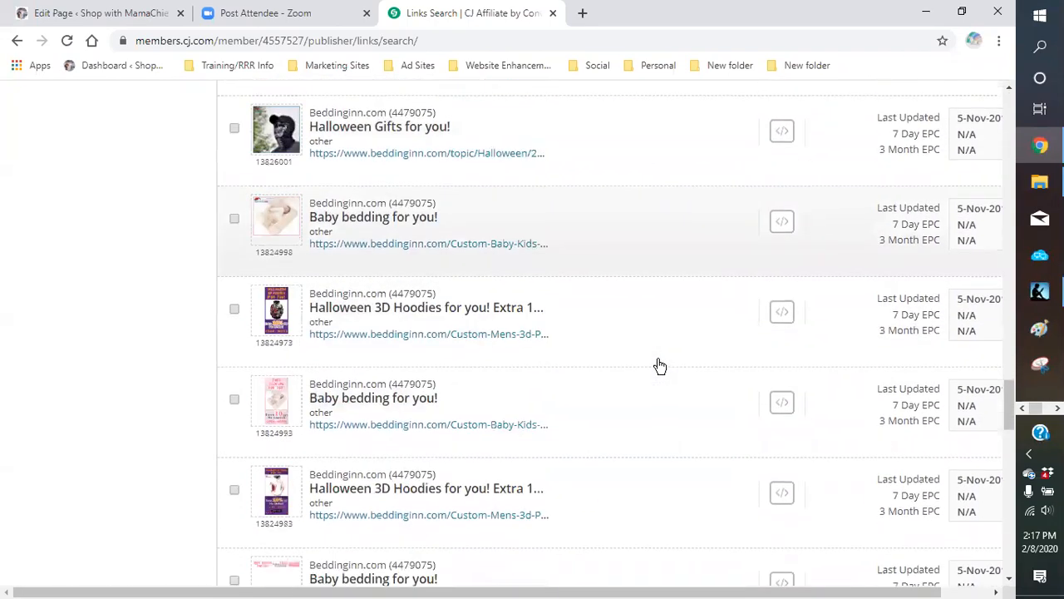
scroll(658, 366, "down", 3)
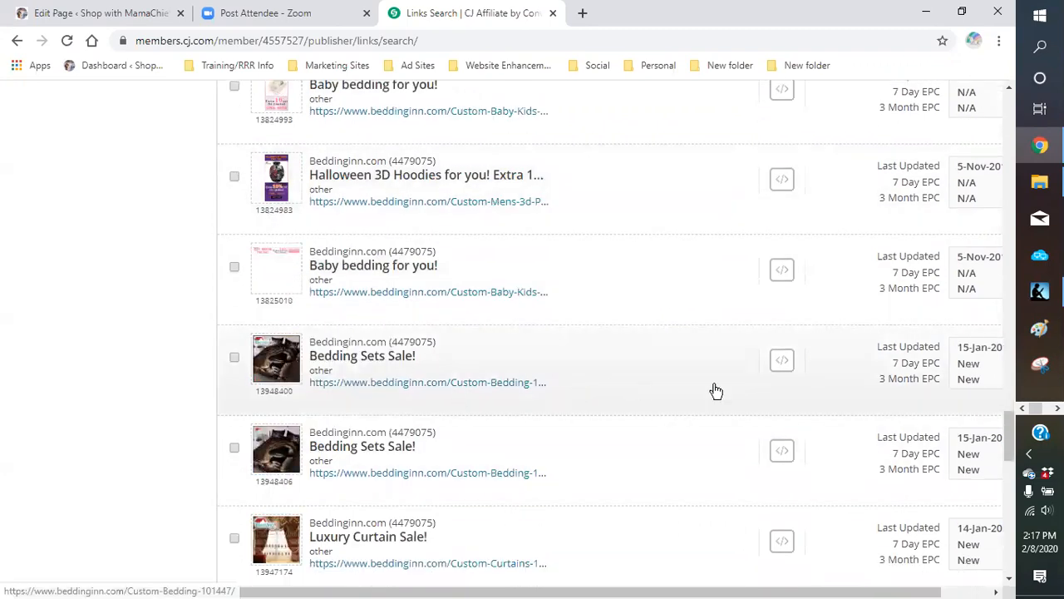
- Get the code for the first Beddinginn.com "Bedding Sets Sale!" banner and copy its Click URL
left_click(781, 366)
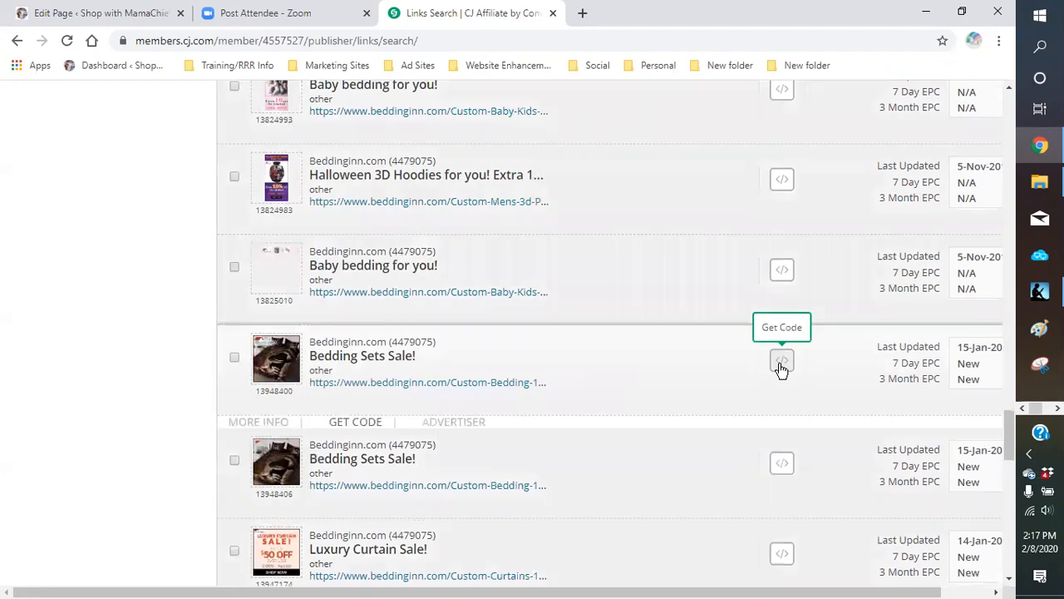
scroll(636, 366, "down", 3)
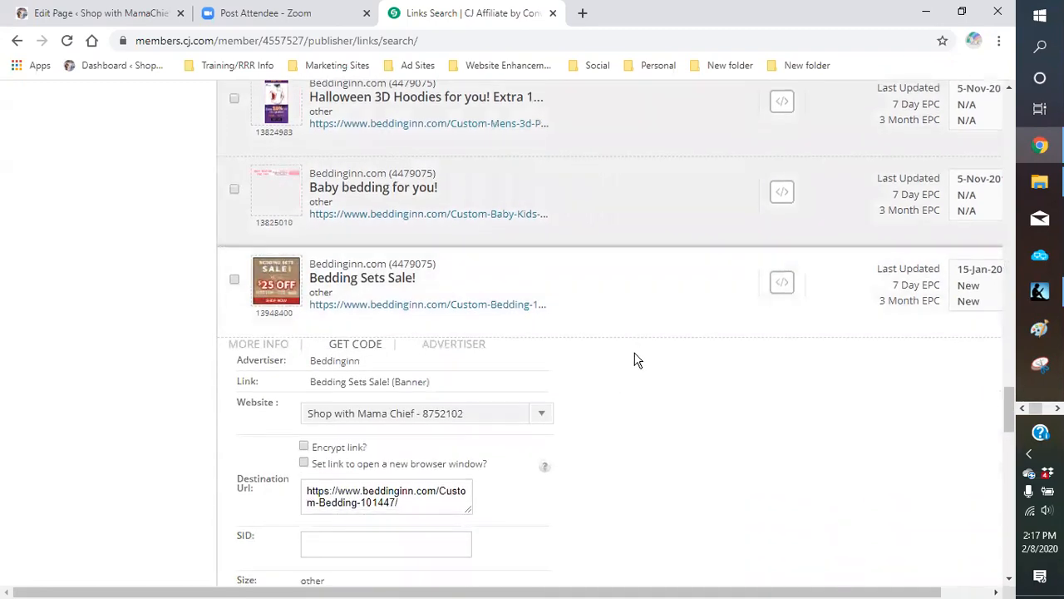
scroll(632, 358, "down", 2)
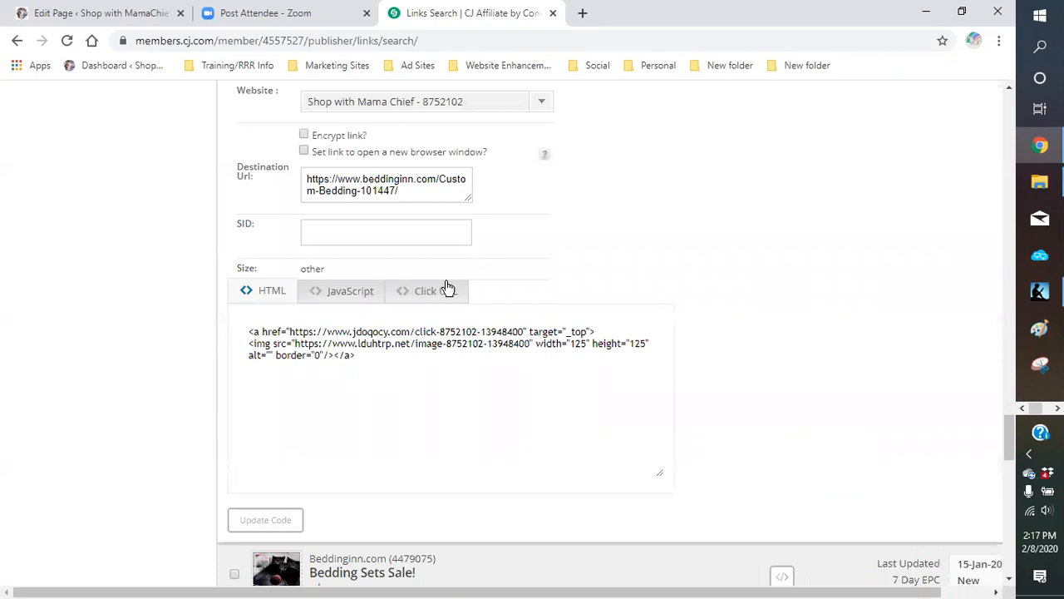
left_click(443, 289)
left_click_drag(508, 336, 214, 369)
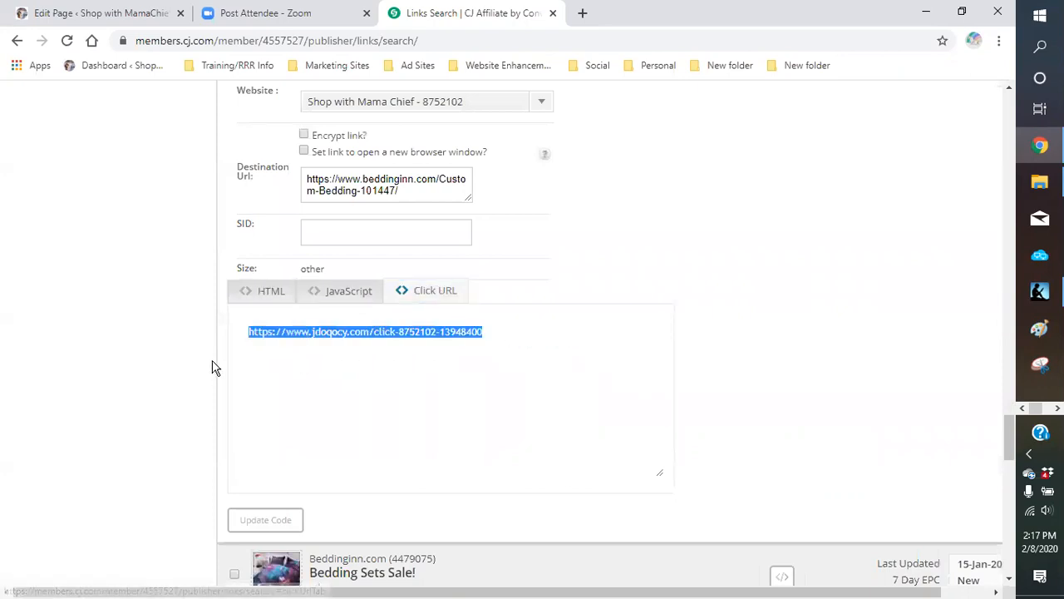
right_click(288, 341)
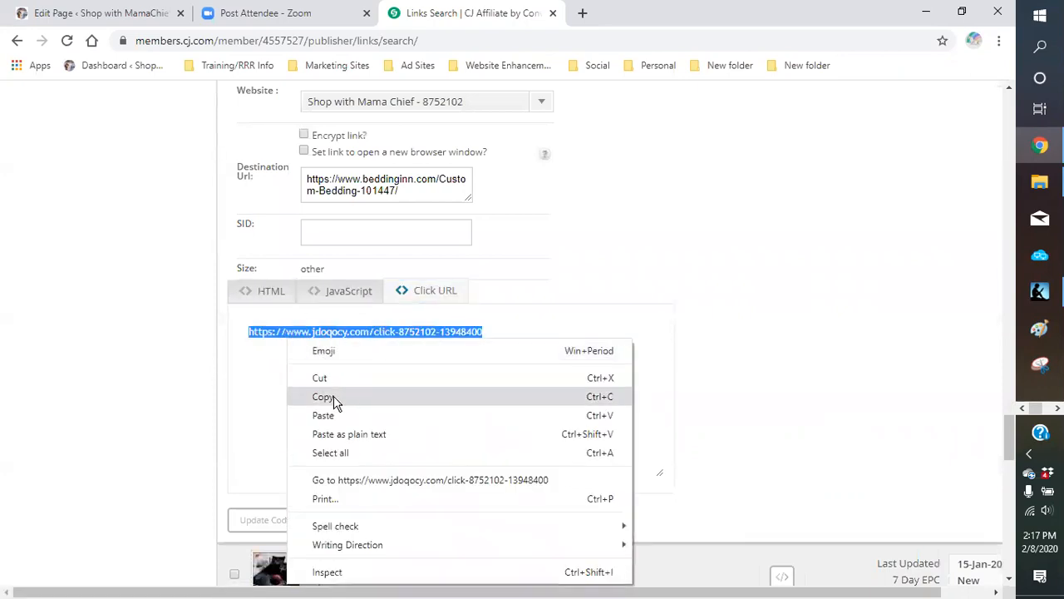
left_click(333, 396)
- Switch to the WordPress page editor and look through the article's sections for wording that suits a bedding affiliate link
left_click(121, 17)
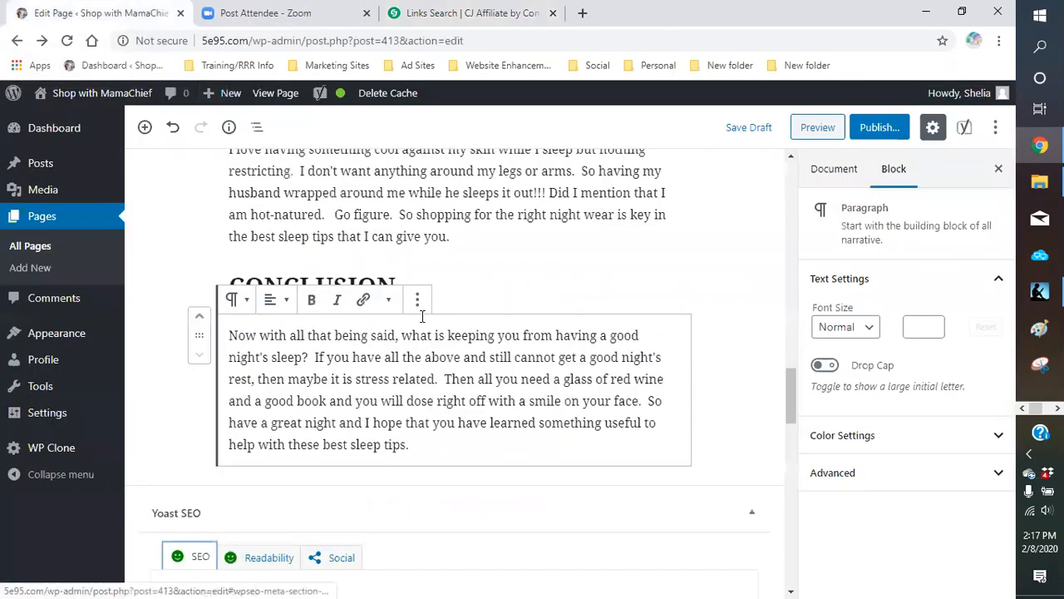
scroll(432, 365, "up", 6)
scroll(428, 308, "up", 5)
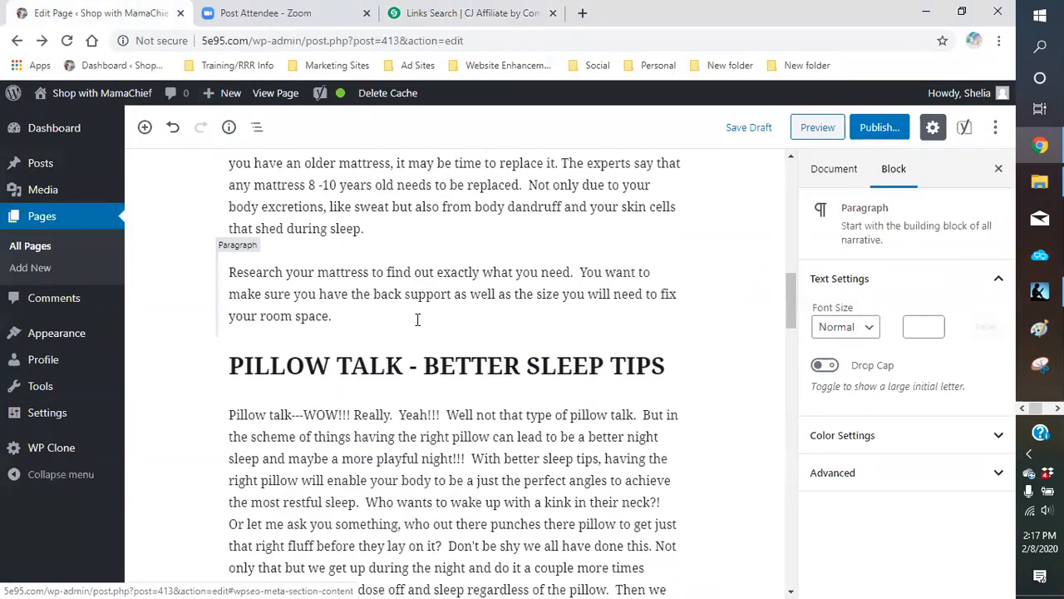
scroll(418, 319, "up", 3)
scroll(432, 428, "up", 5)
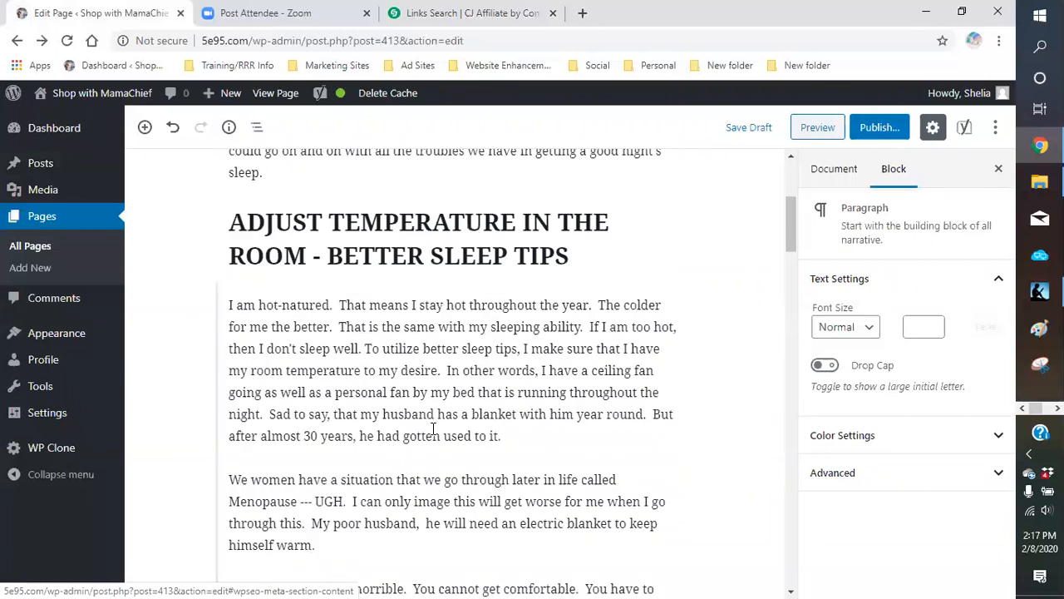
scroll(432, 428, "down", 1)
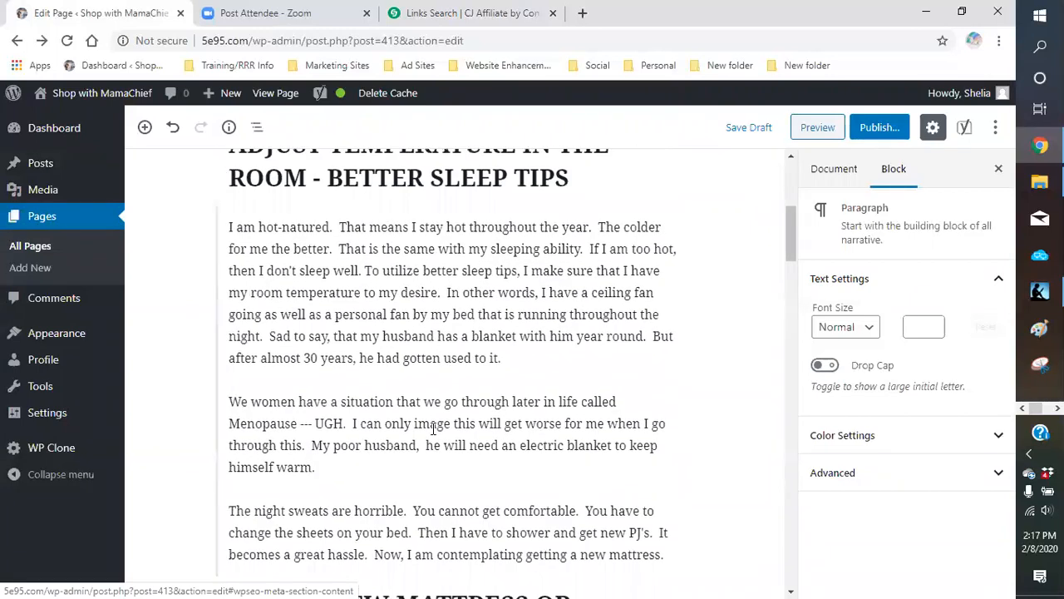
scroll(433, 429, "down", 5)
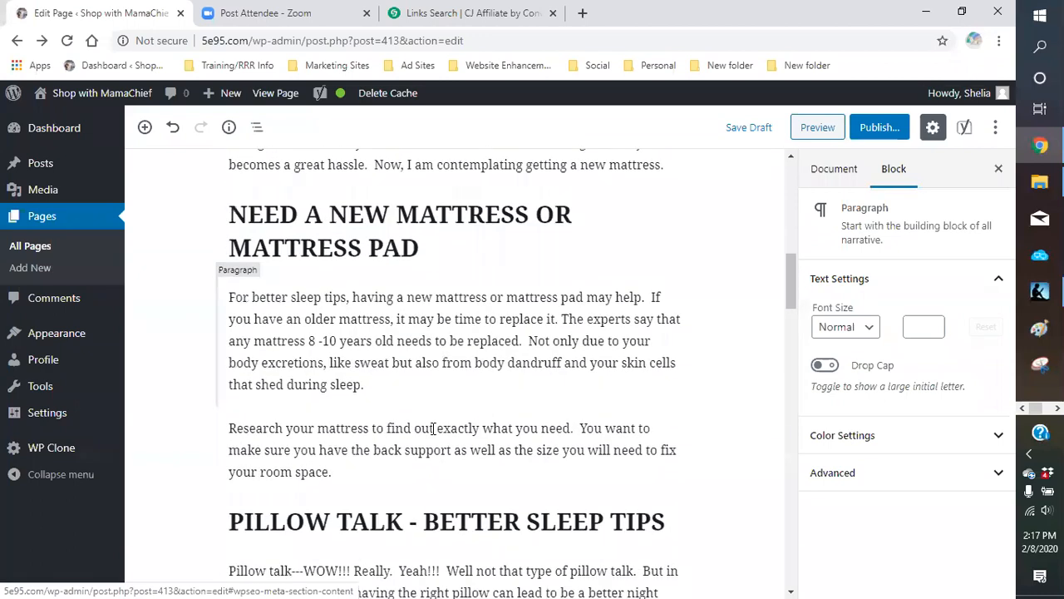
scroll(432, 428, "down", 3)
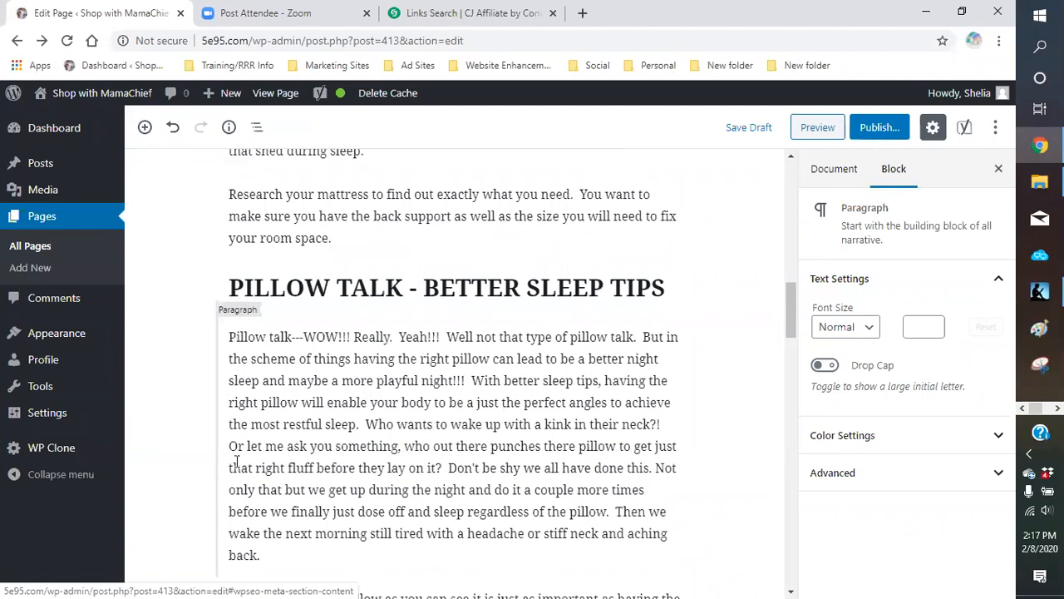
scroll(236, 462, "down", 2)
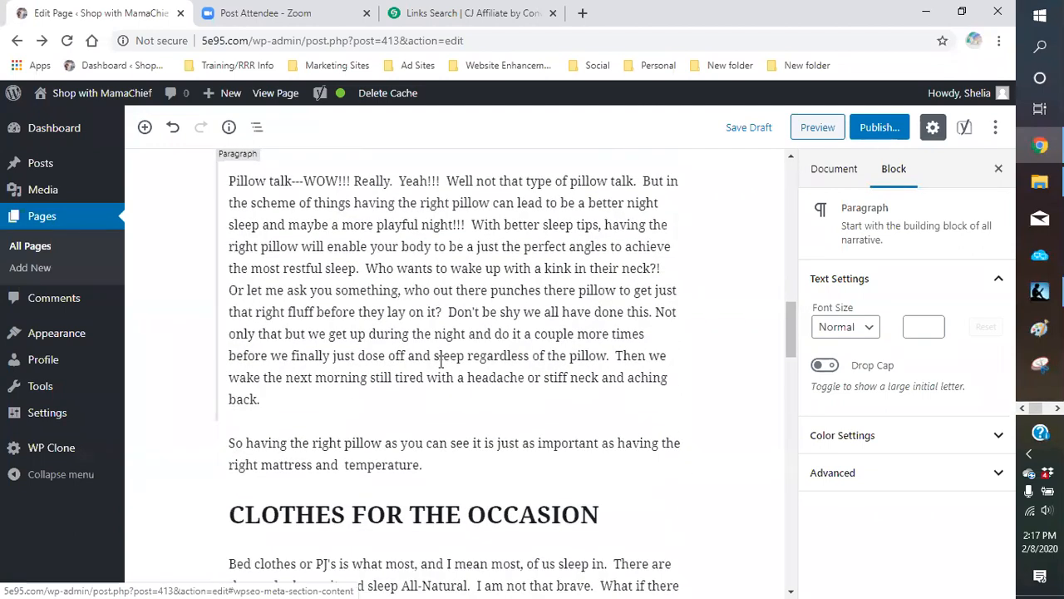
scroll(427, 369, "up", 1)
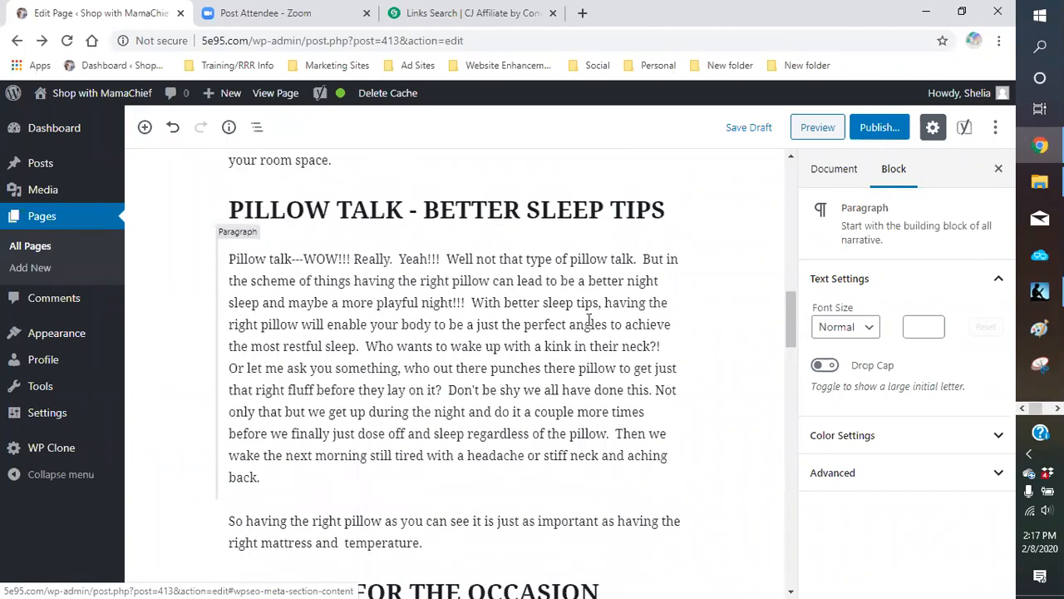
scroll(528, 354, "up", 2)
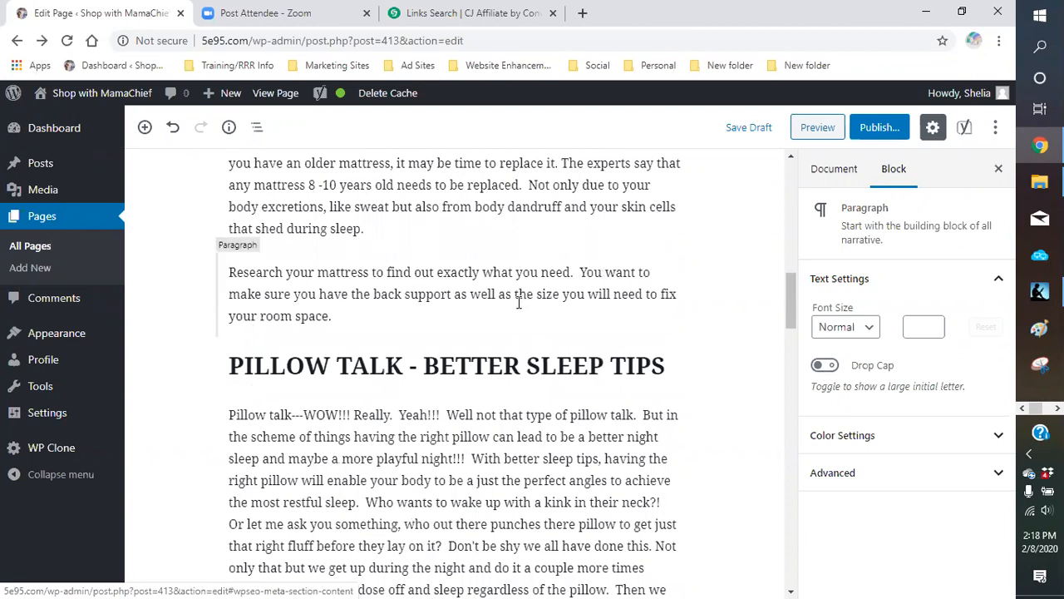
scroll(518, 303, "up", 2)
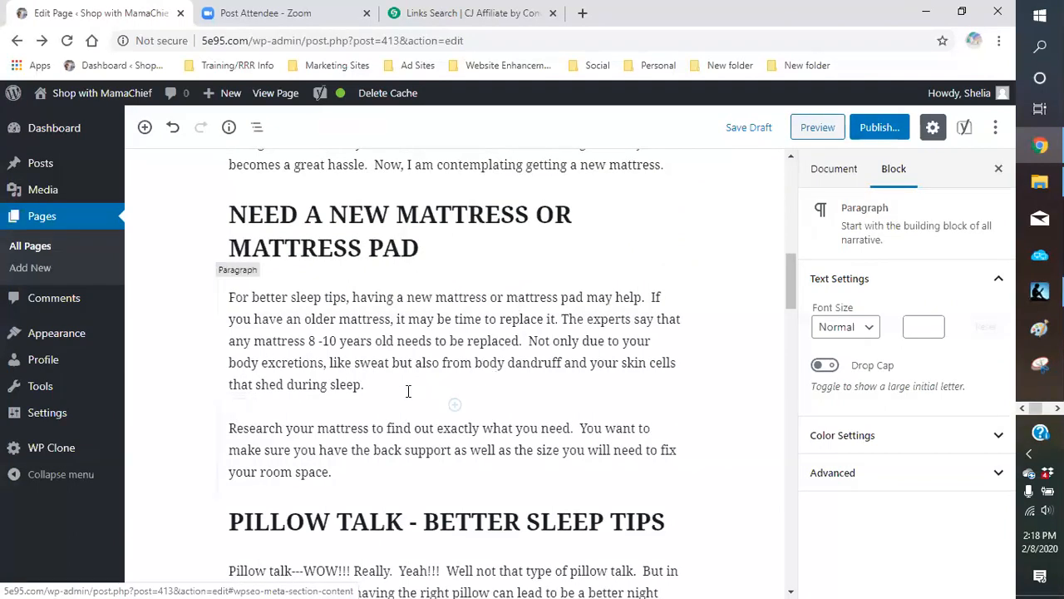
scroll(436, 391, "up", 1)
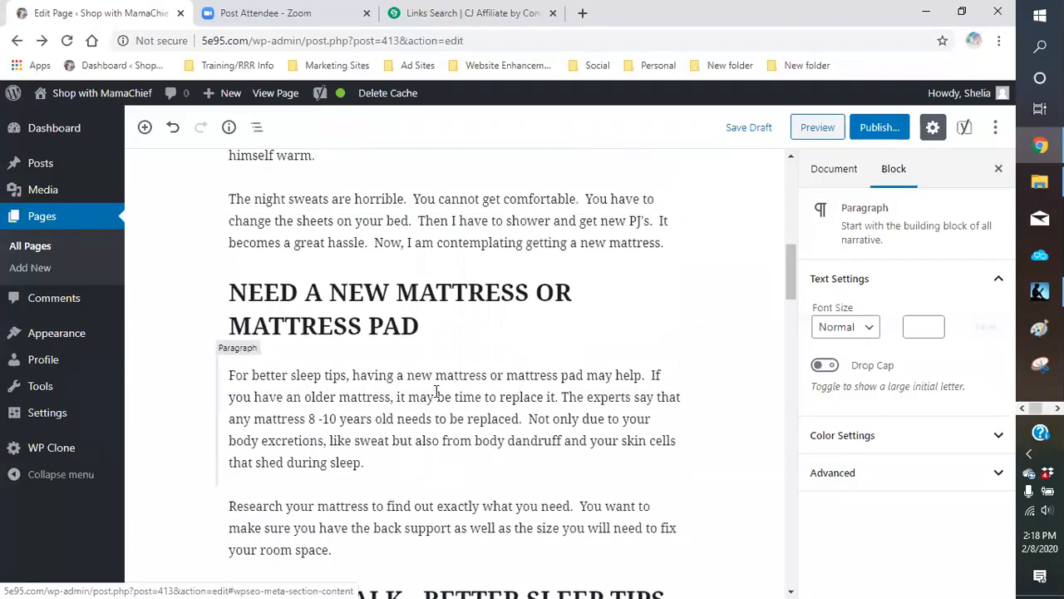
scroll(437, 392, "down", 6)
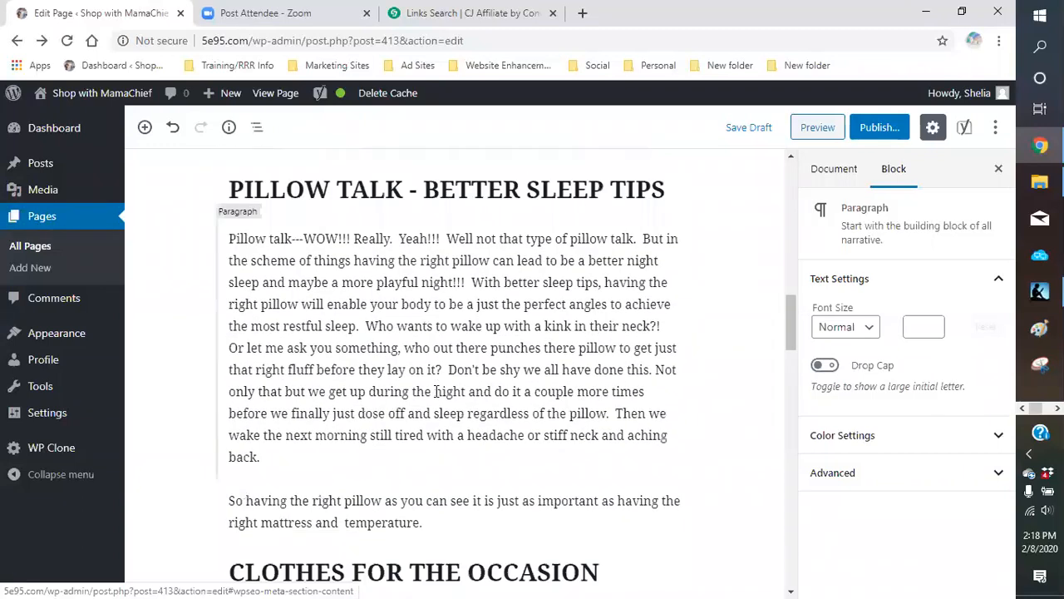
scroll(436, 391, "down", 2)
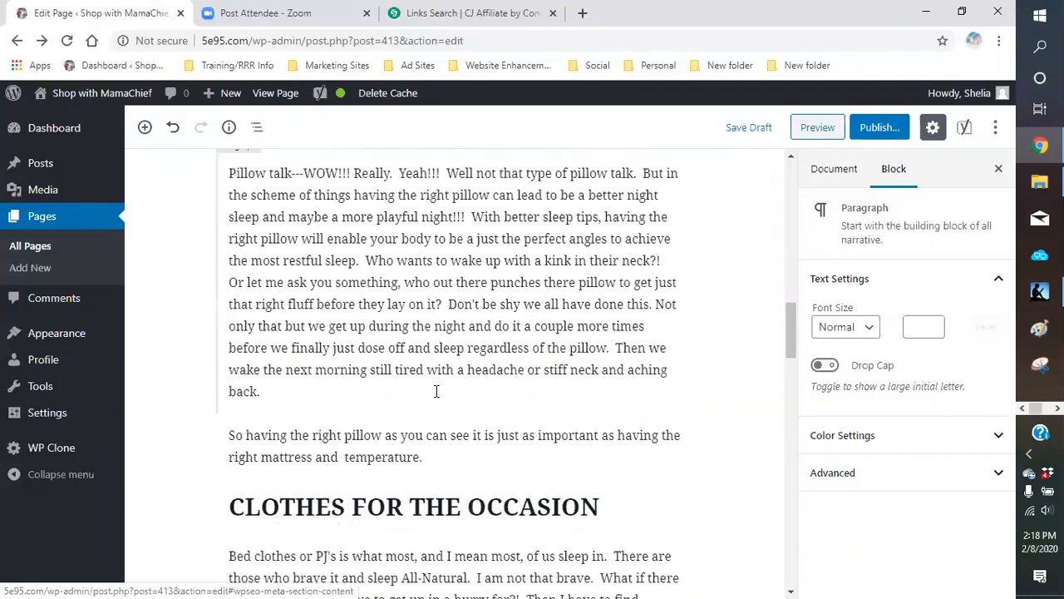
scroll(437, 393, "up", 1)
scroll(436, 395, "up", 1)
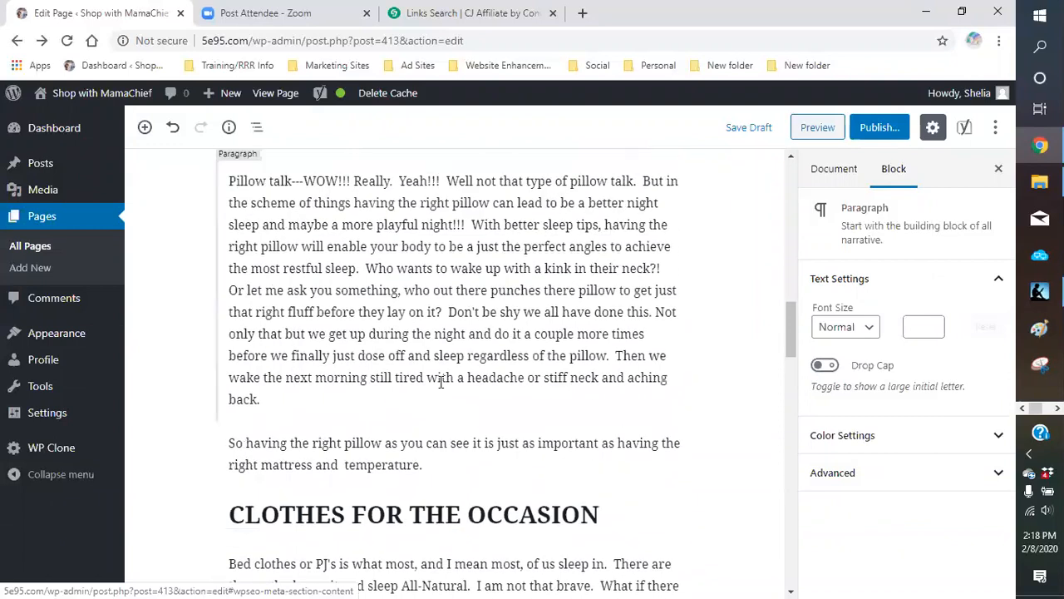
scroll(439, 384, "up", 5)
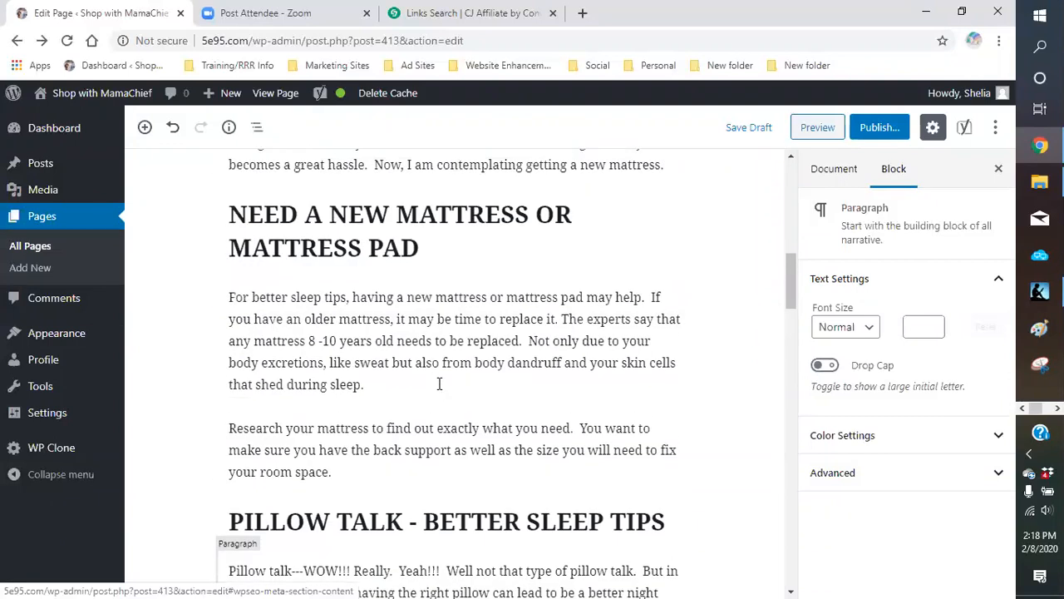
scroll(439, 383, "up", 2)
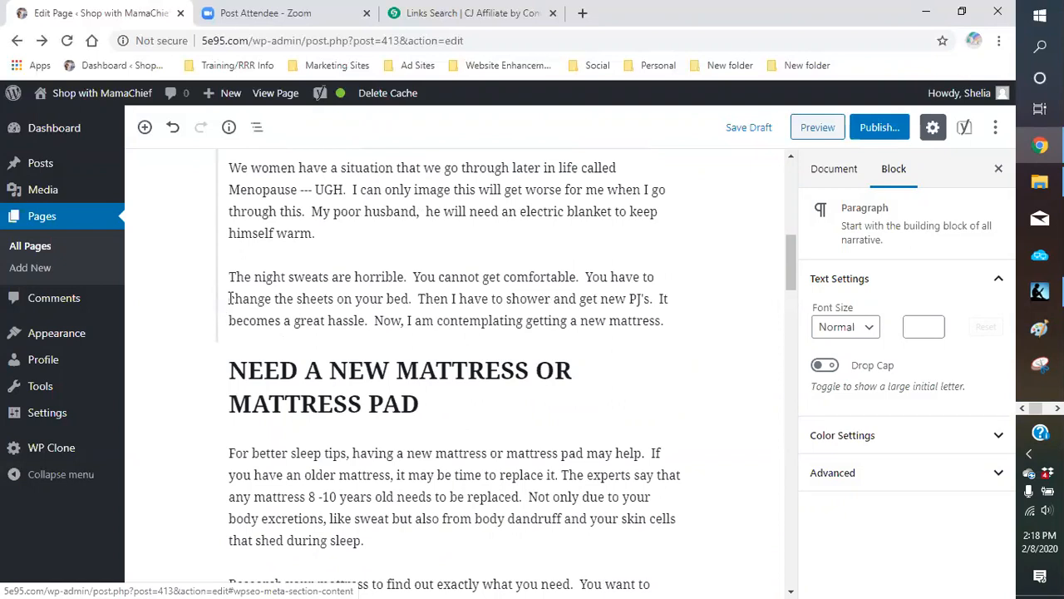
- Link the words "change the sheets on your bed" to the copied Beddinginn.com Click URL, set to open in a new tab
left_click_drag(231, 299, 280, 302)
left_click(231, 359)
left_click_drag(230, 359, 396, 355)
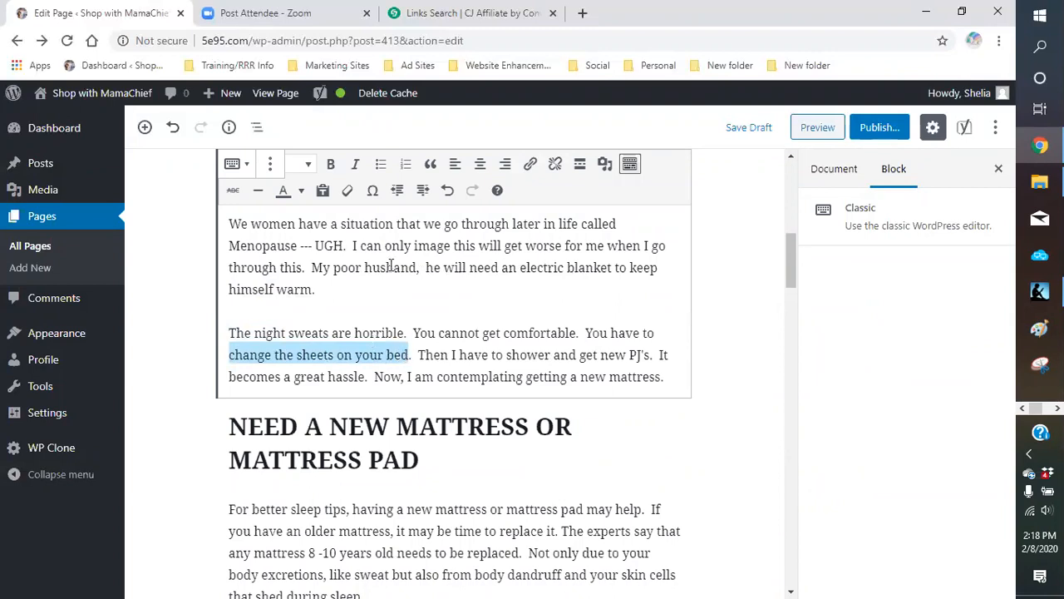
left_click(531, 165)
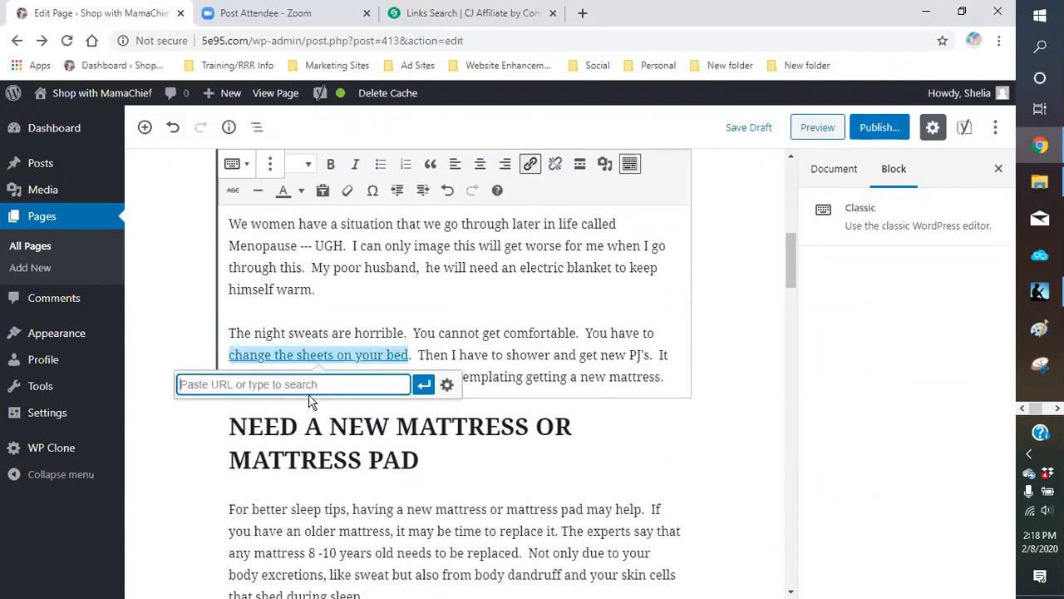
right_click(306, 389)
left_click(337, 266)
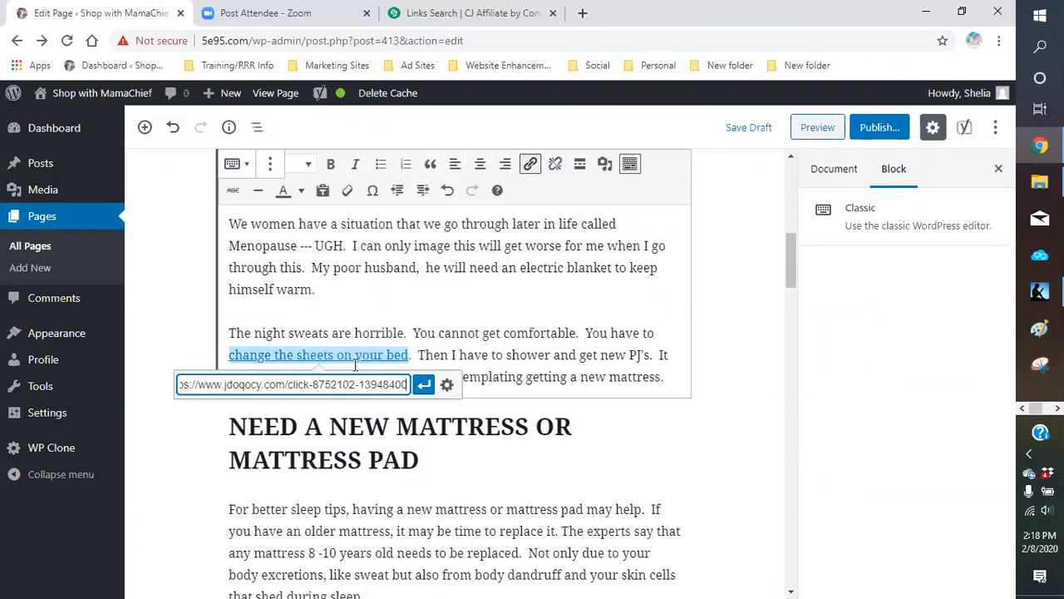
left_click(447, 385)
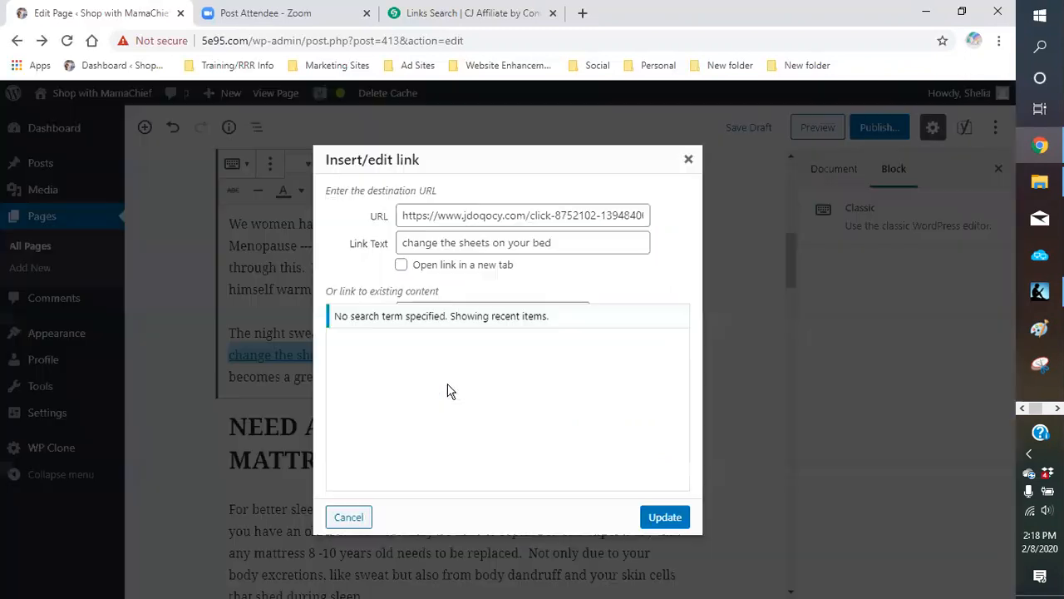
left_click(400, 266)
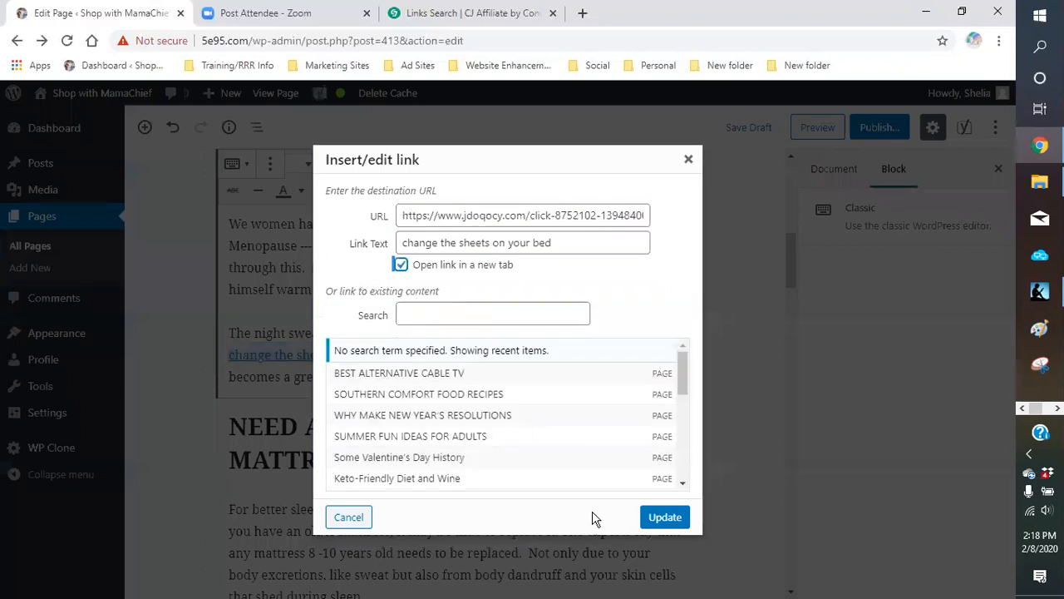
left_click(665, 517)
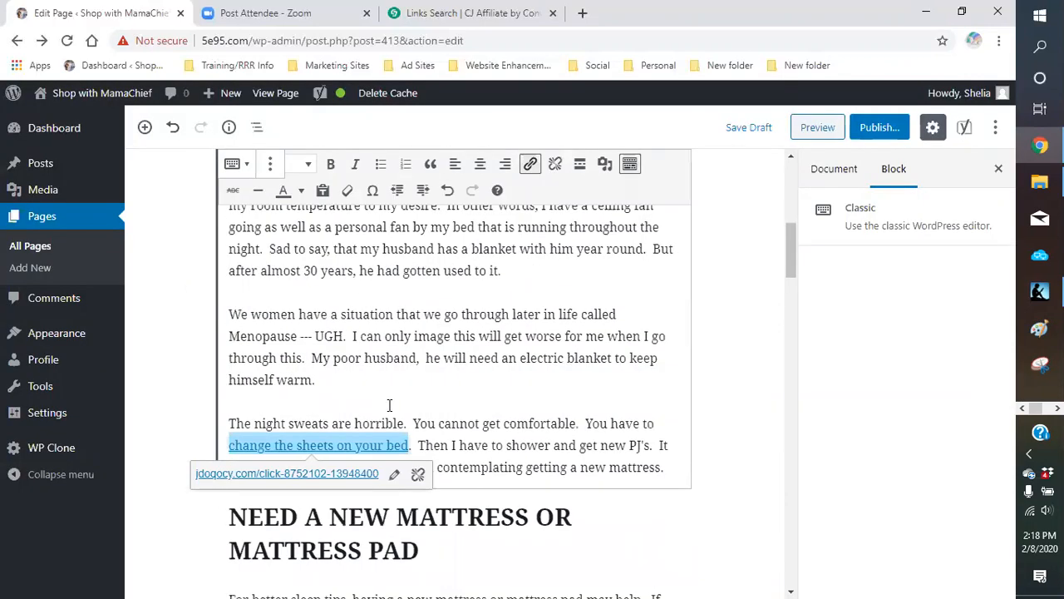
- Make the "change the sheets on your bed" link bold and colour its text burnt orange
left_click(331, 164)
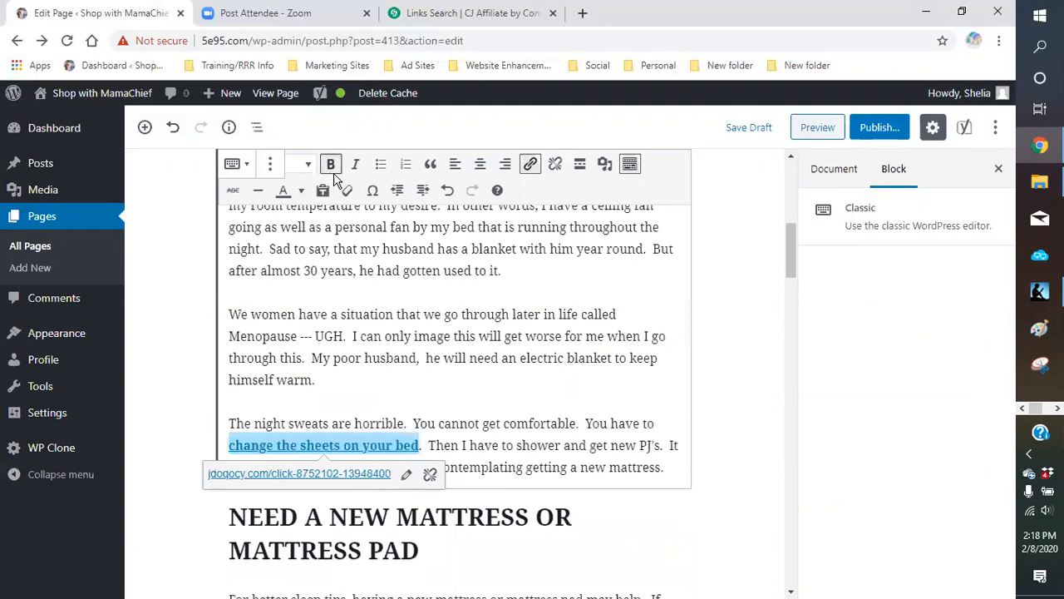
left_click(301, 191)
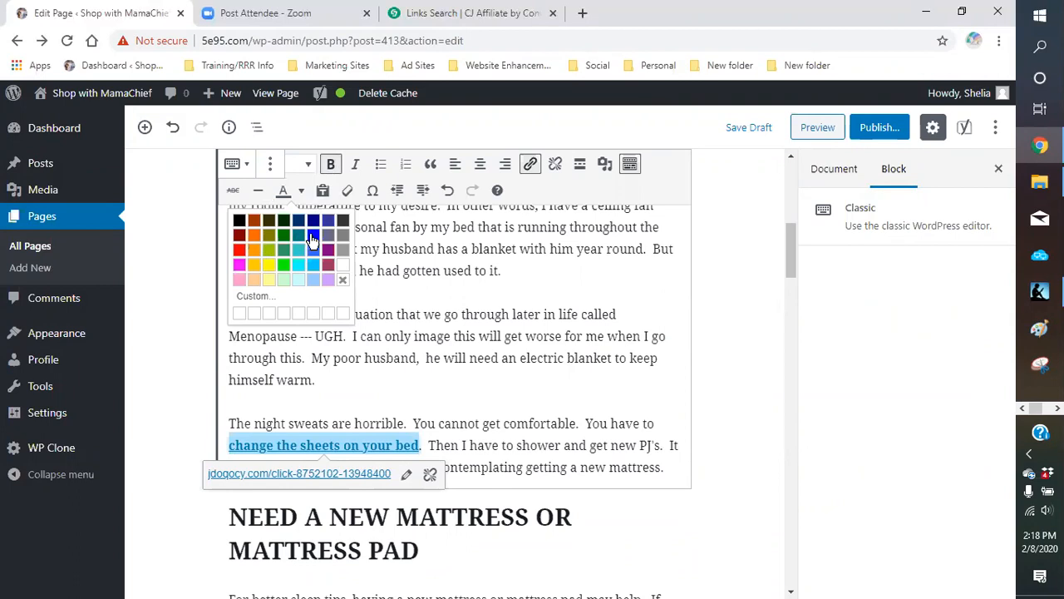
left_click(254, 221)
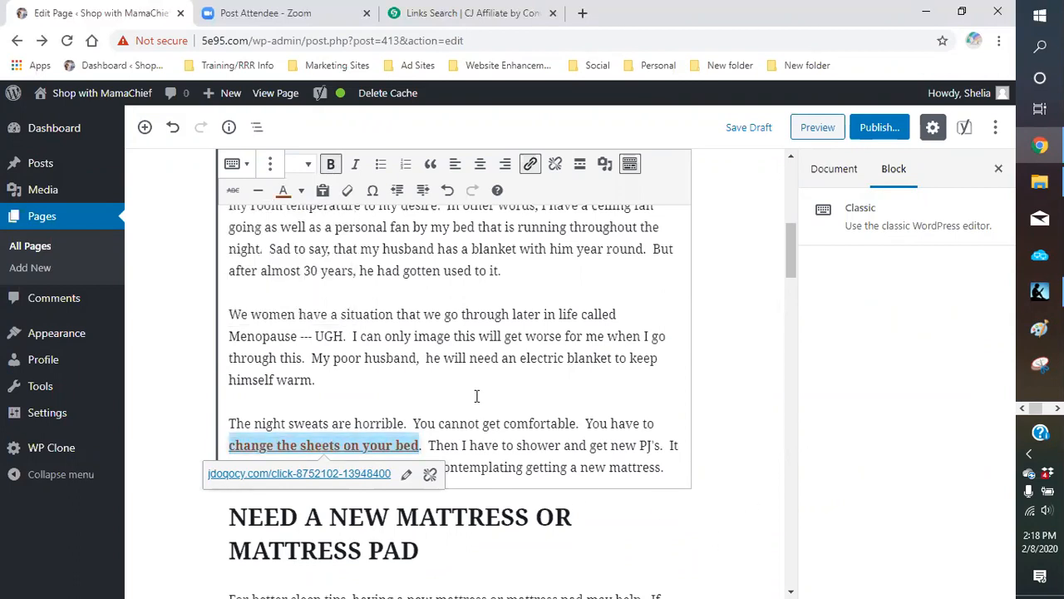
left_click(478, 423)
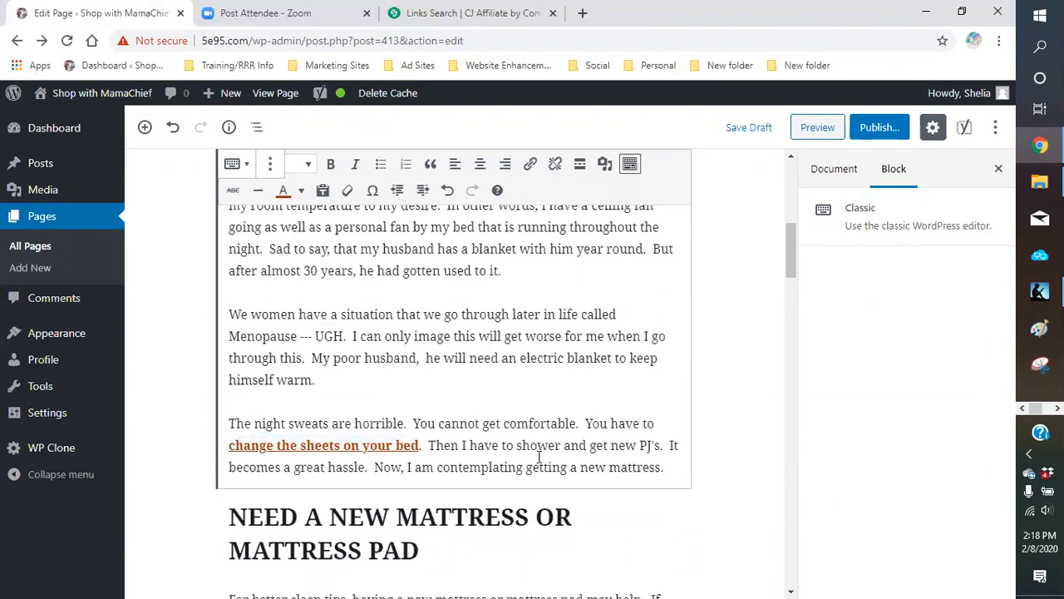
- Switch to the CJ Affiliate link results and close the code details of the Beddinginn.com "Bedding Sets Sale!" banner
left_click(433, 20)
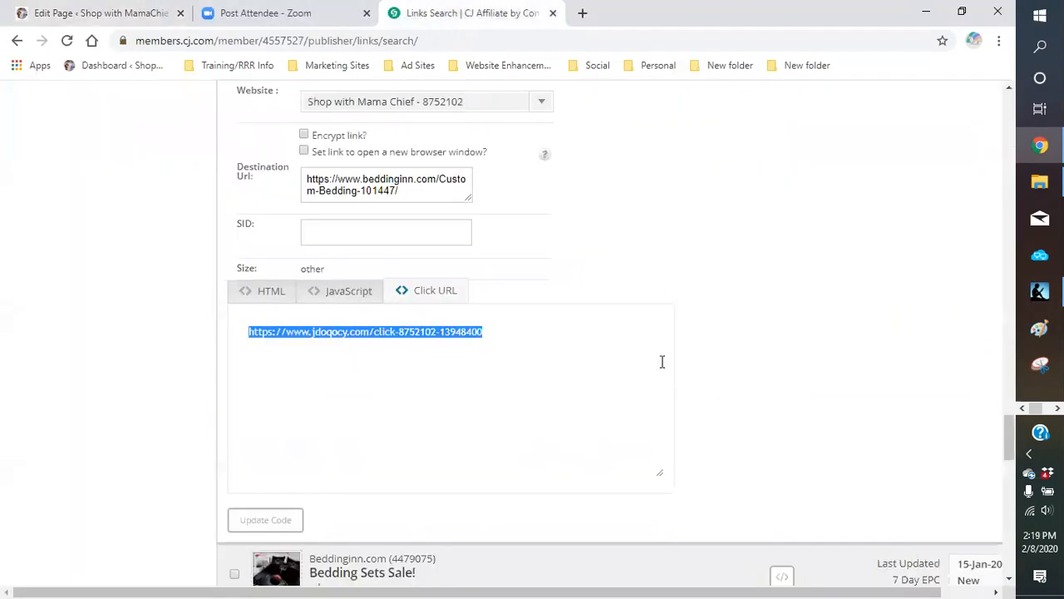
scroll(632, 352, "up", 3)
left_click(593, 222)
- Get the code for the Alpha Home text link from Alphamarts and copy its Click URL
scroll(621, 248, "up", 7)
scroll(621, 248, "up", 10)
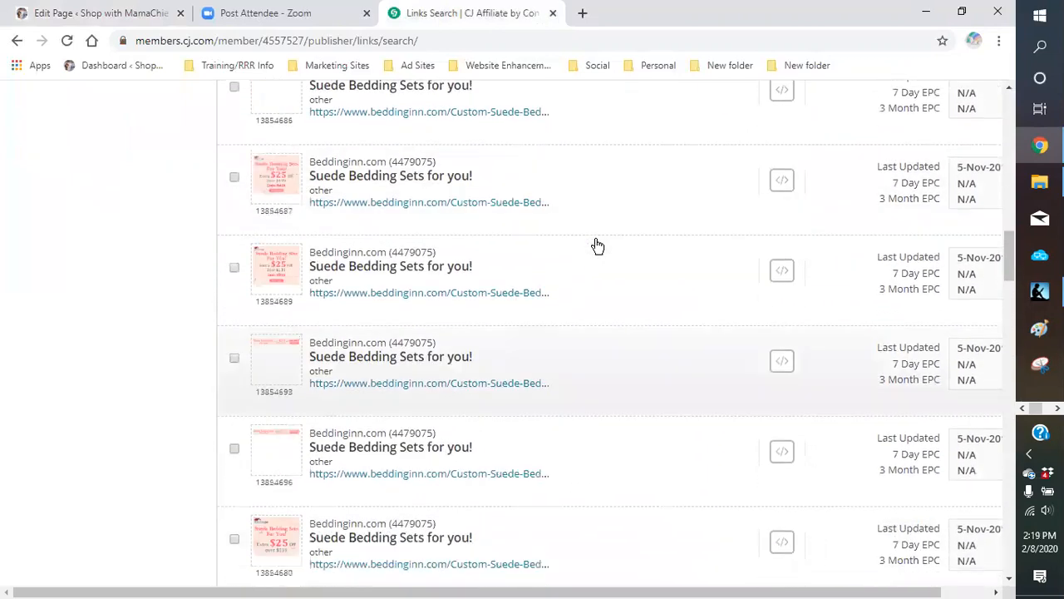
scroll(596, 246, "up", 15)
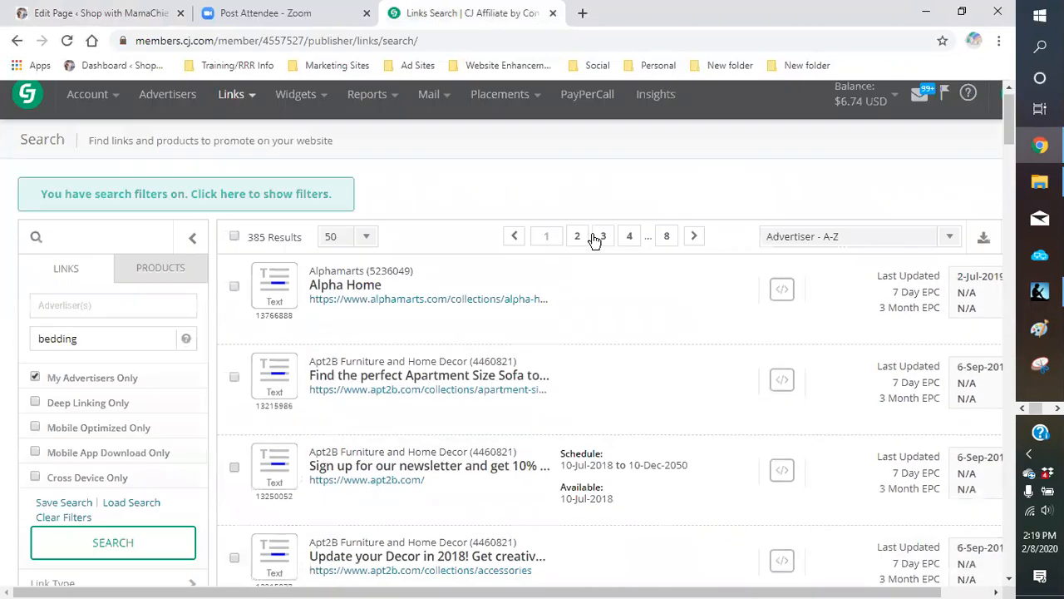
scroll(595, 240, "up", 1)
left_click(784, 302)
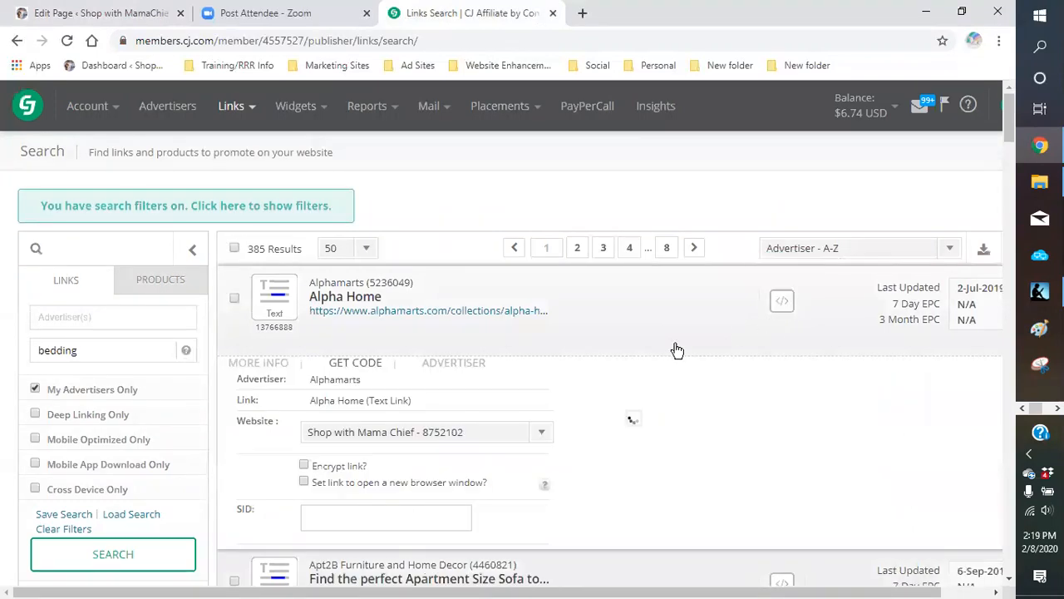
scroll(632, 332, "down", 5)
left_click(428, 169)
left_click_drag(486, 212, 246, 207)
right_click(253, 208)
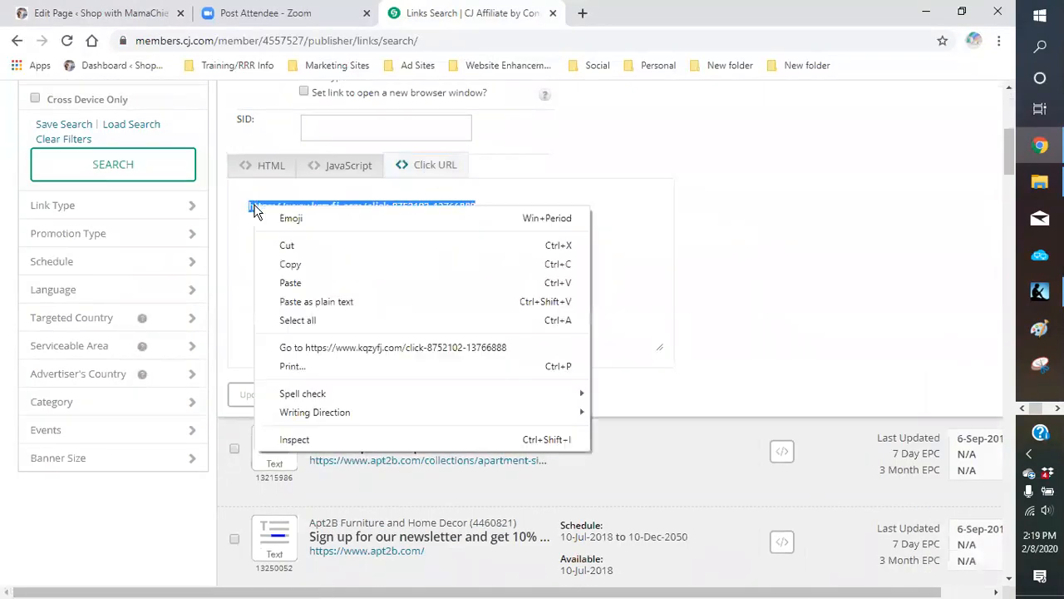
left_click(295, 264)
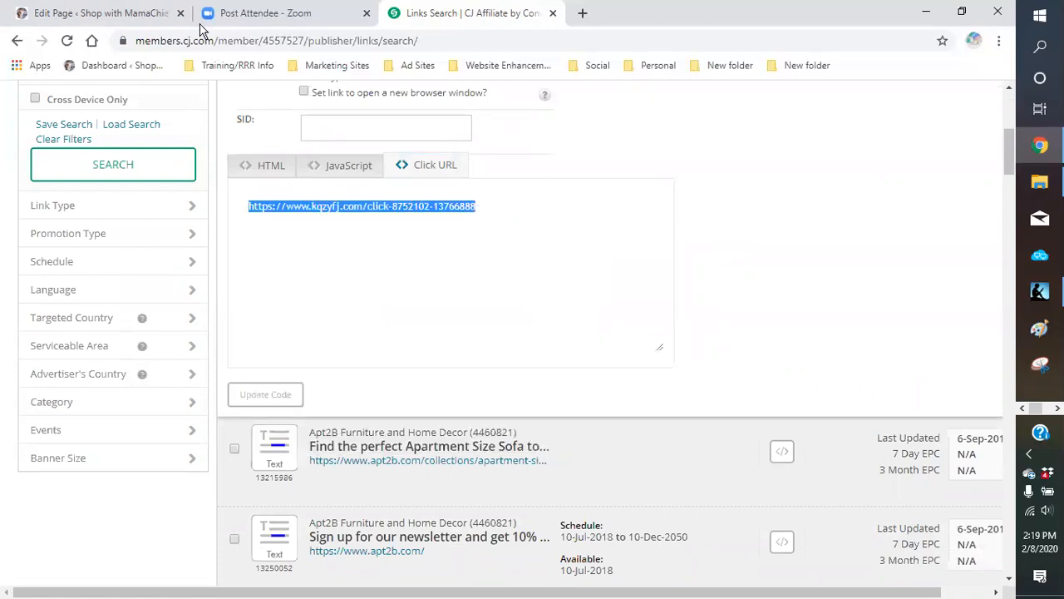
- Switch to the WordPress page editor and link "my room temperature to my desire" to the copied Alpha Home URL, opening in a new tab
left_click(125, 17)
scroll(577, 307, "up", 5)
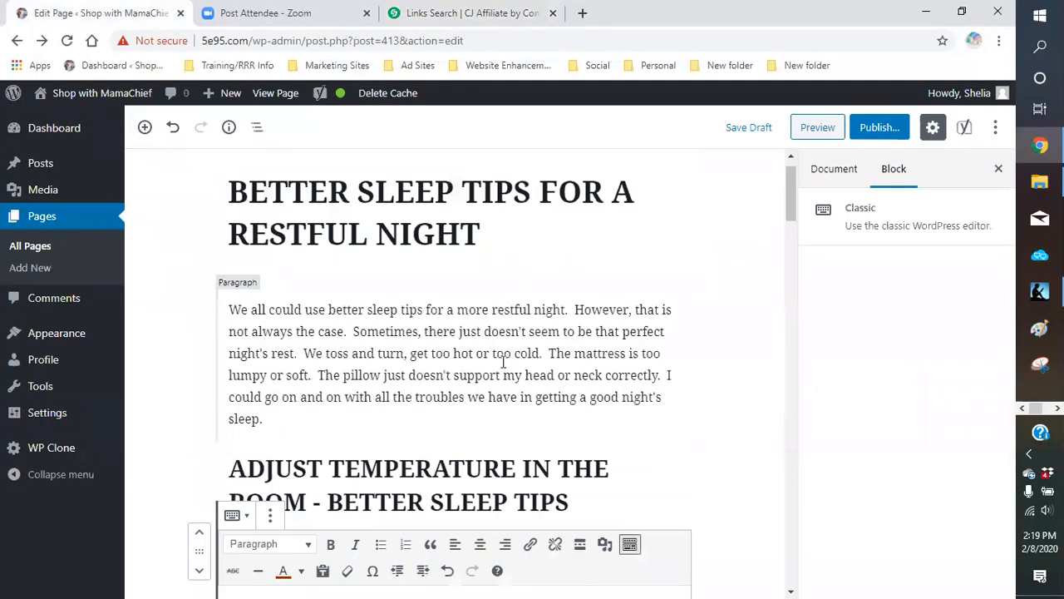
scroll(463, 357, "down", 3)
scroll(476, 394, "down", 1)
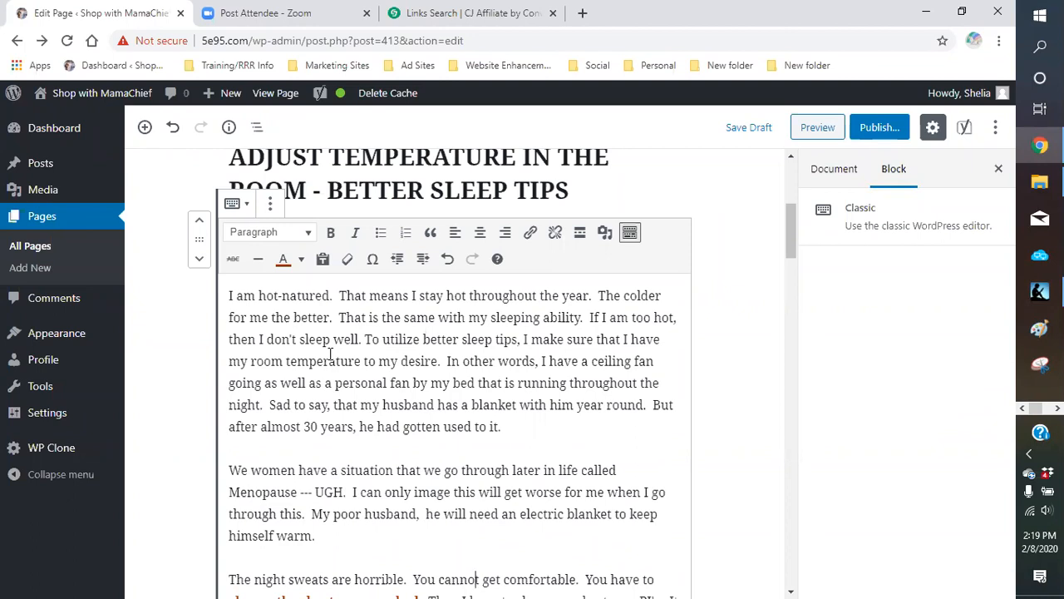
scroll(330, 353, "down", 1)
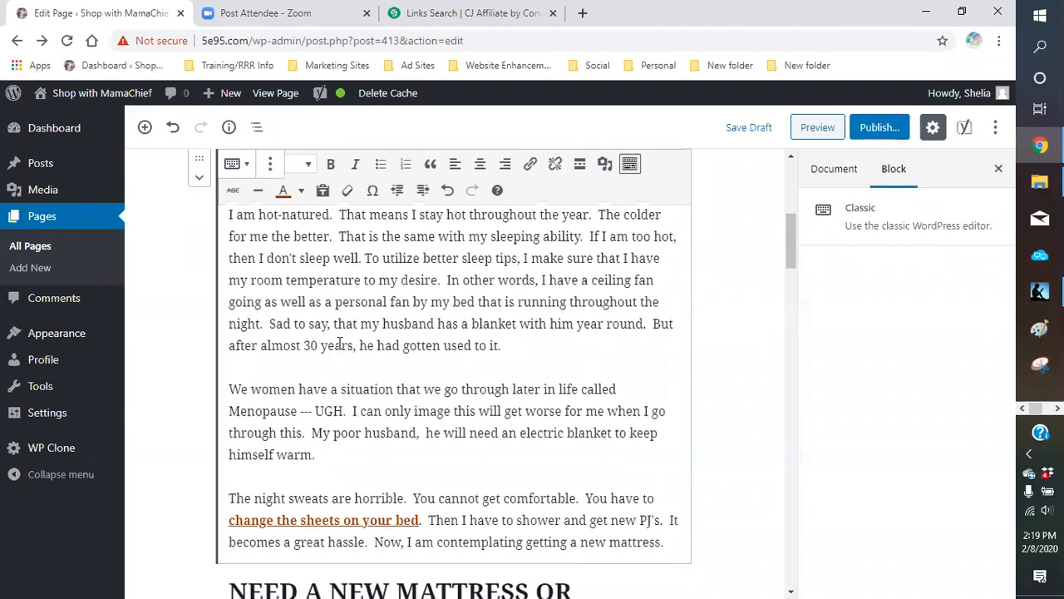
scroll(333, 354, "up", 1)
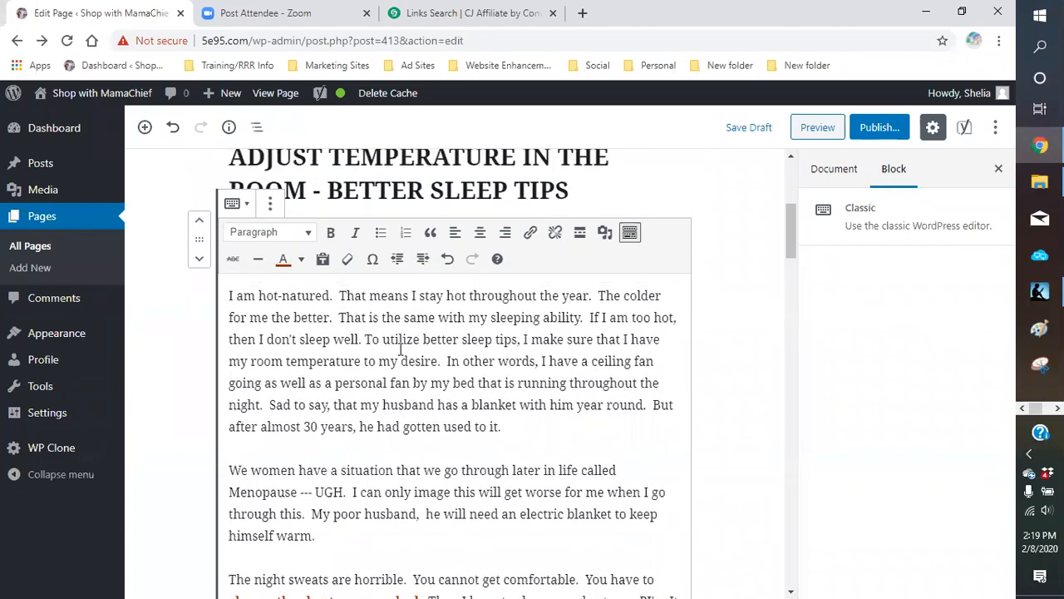
left_click_drag(231, 360, 438, 361)
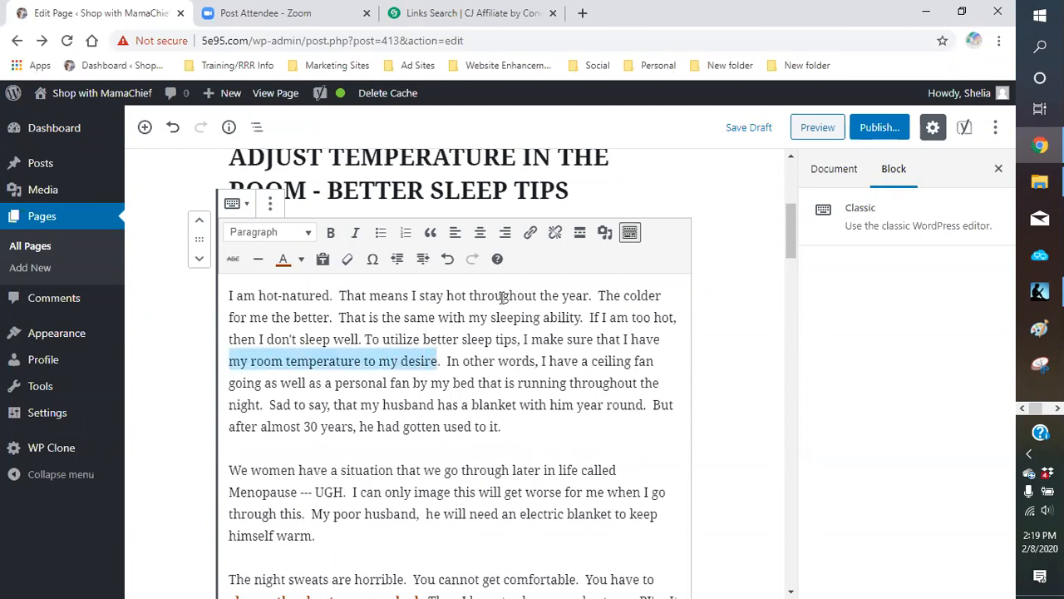
left_click(530, 232)
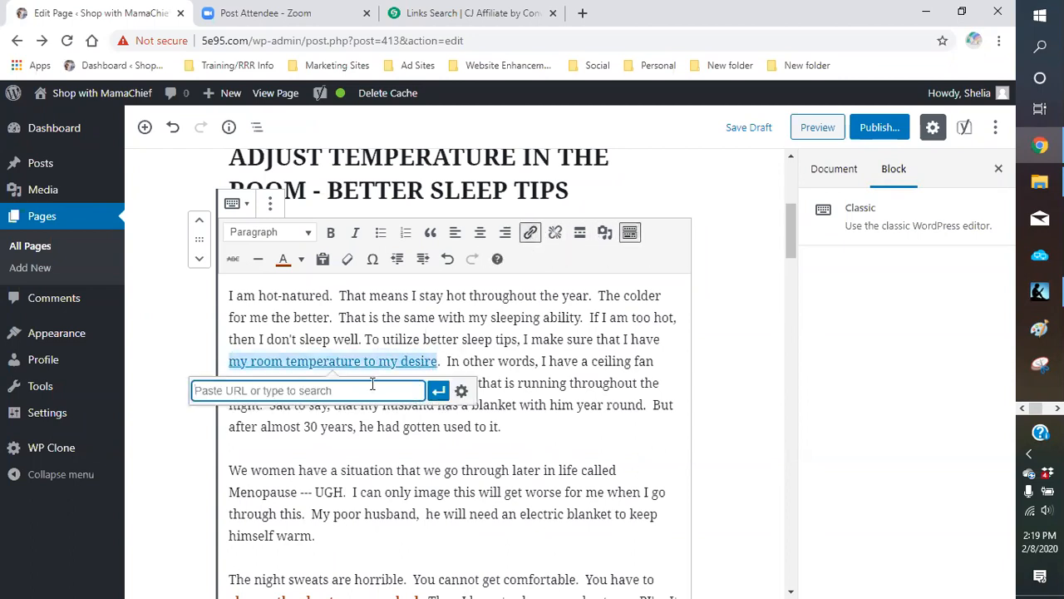
right_click(372, 384)
left_click(407, 259)
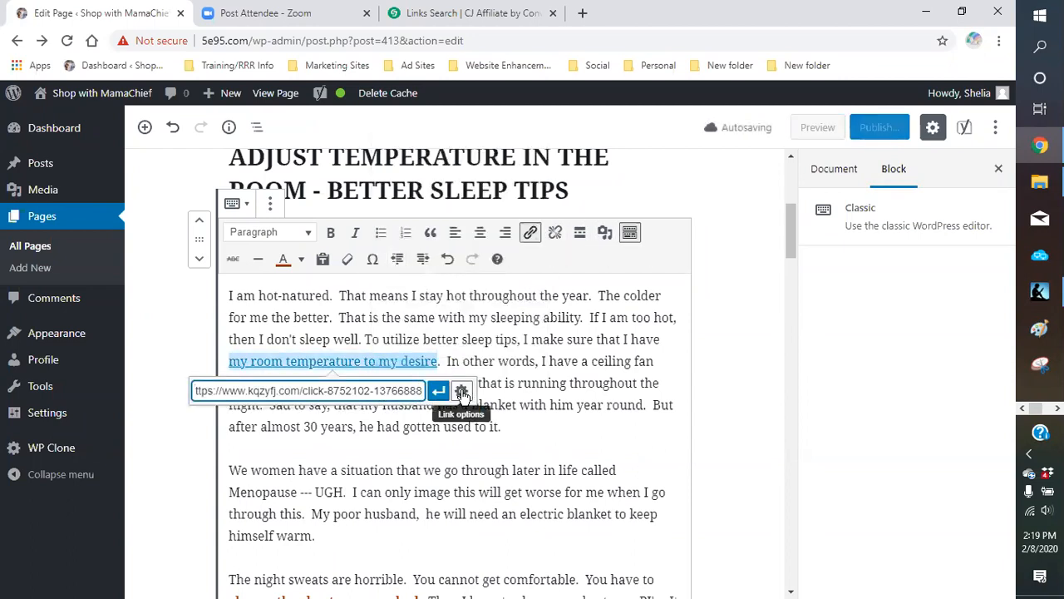
left_click(461, 390)
left_click(401, 265)
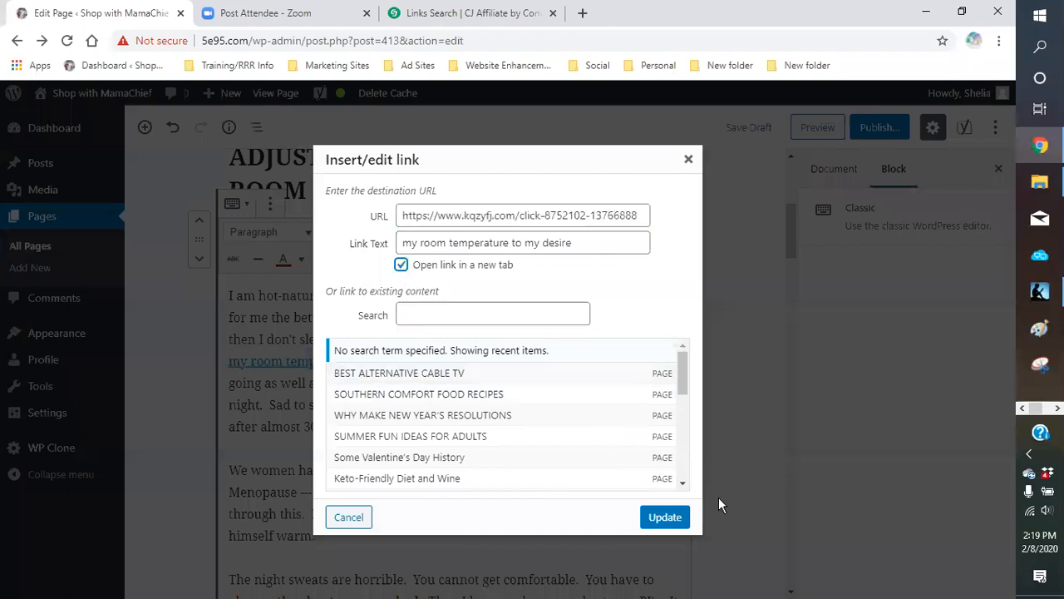
left_click(664, 517)
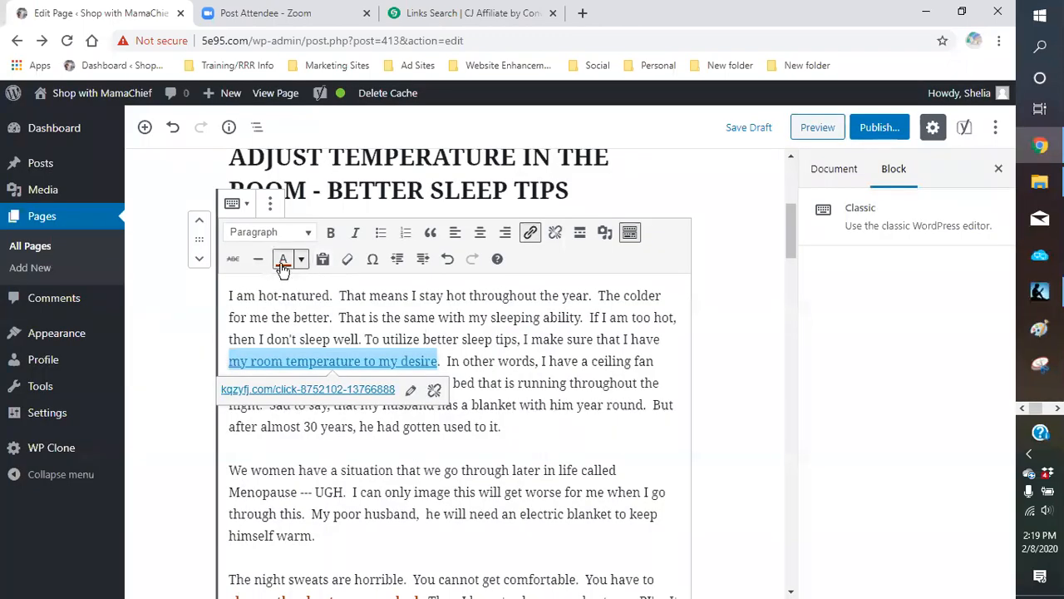
- Make the "my room temperature to my desire" link bold and colour its text burnt orange
left_click(330, 232)
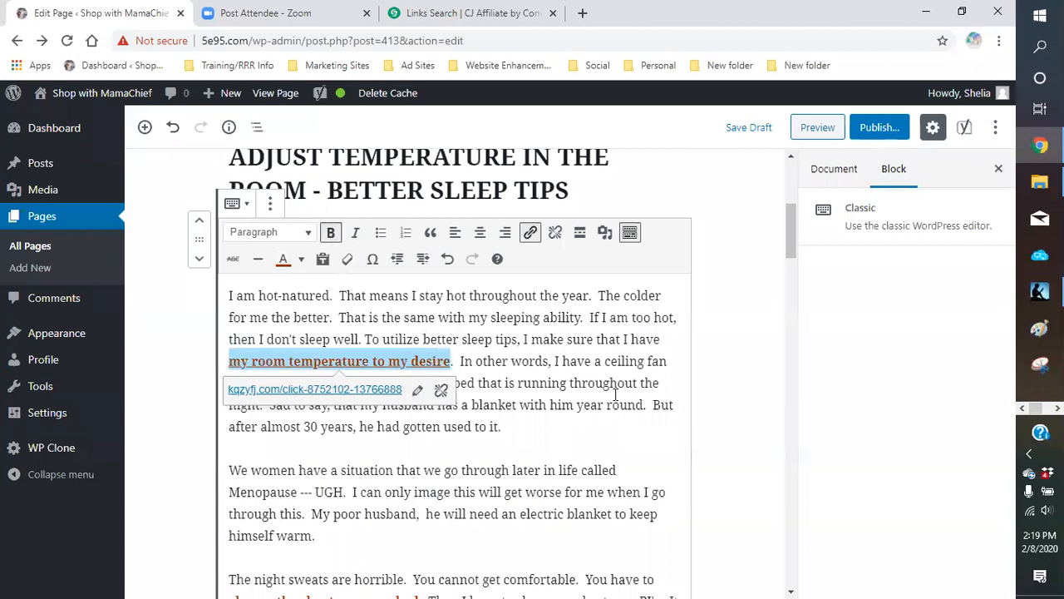
left_click(583, 432)
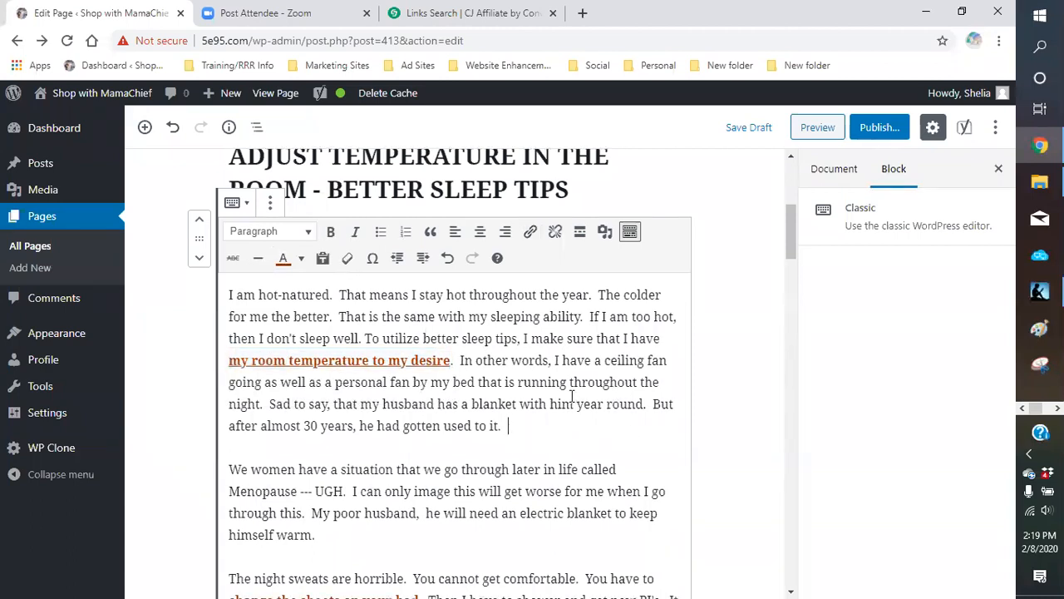
scroll(565, 387, "down", 2)
scroll(562, 385, "down", 2)
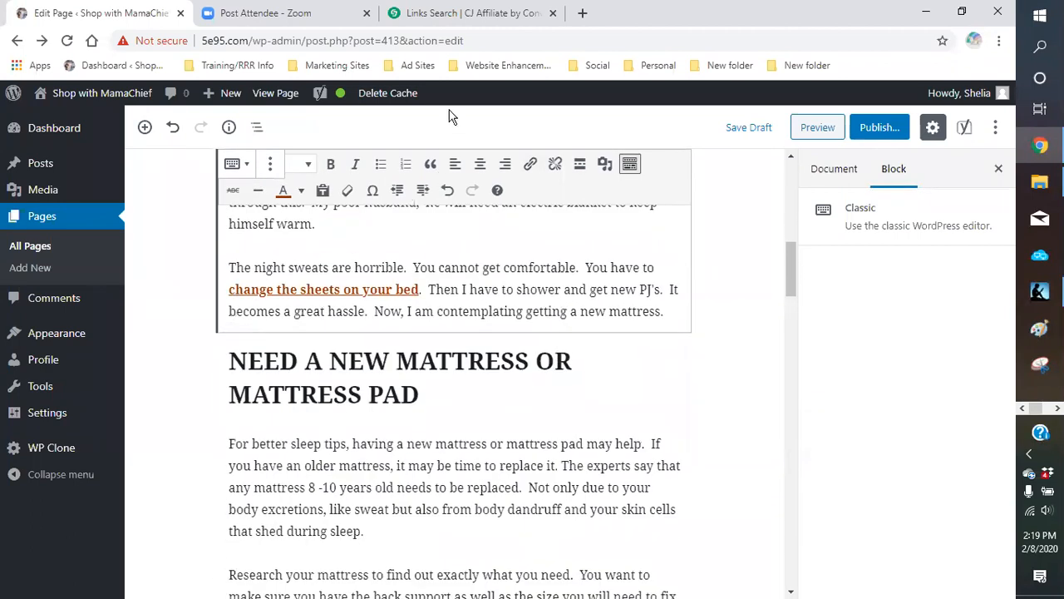
- Switch to the CJ Affiliate link results, close the Alpha Home details and look through the bedding results up to page 3 for a mattress offer
left_click(468, 14)
scroll(550, 287, "up", 3)
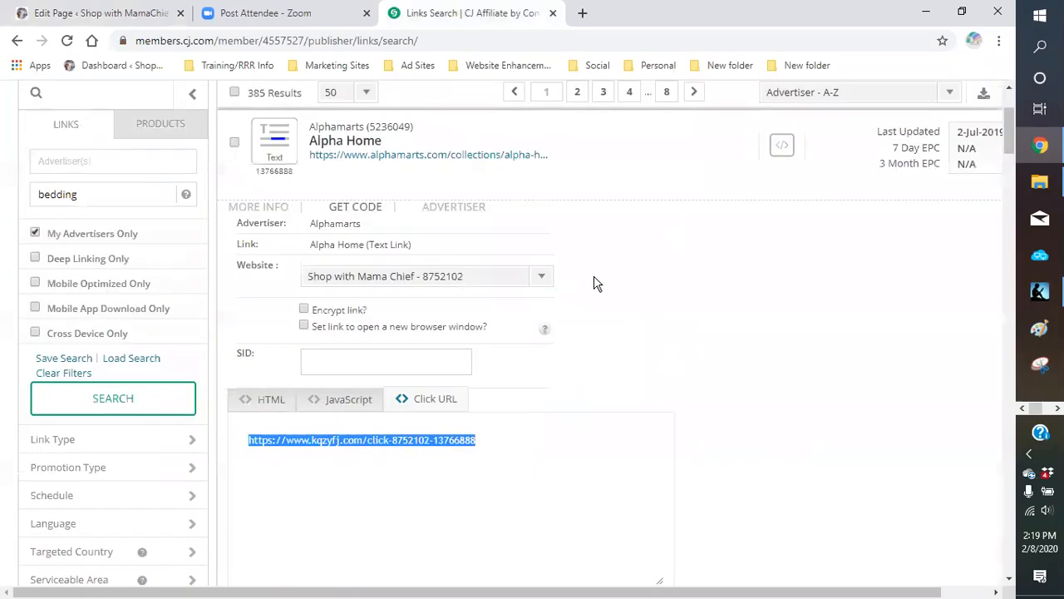
left_click(605, 173)
scroll(635, 291, "down", 3)
scroll(635, 291, "down", 15)
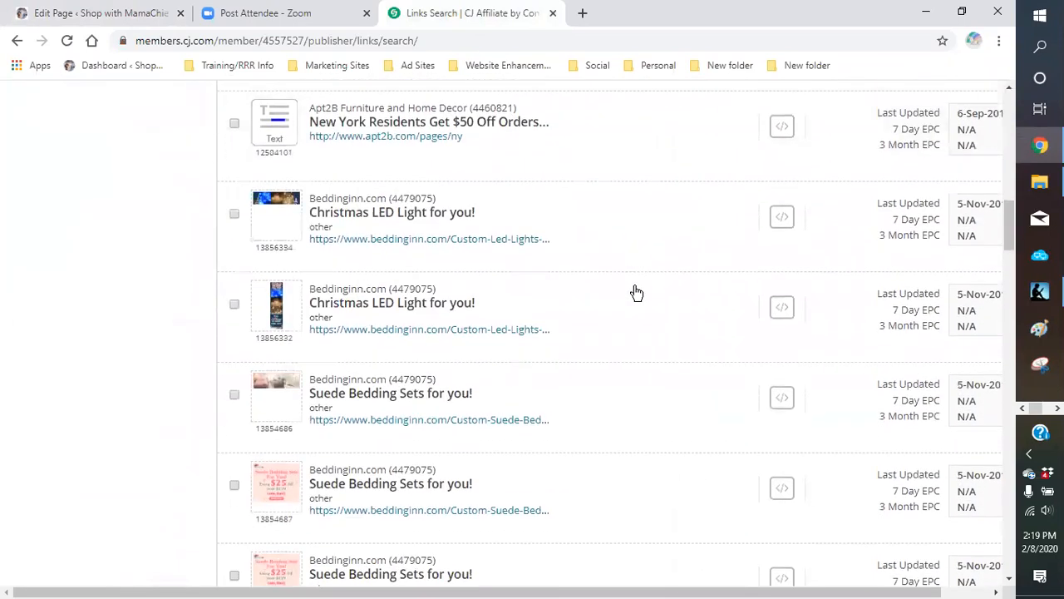
scroll(638, 292, "down", 15)
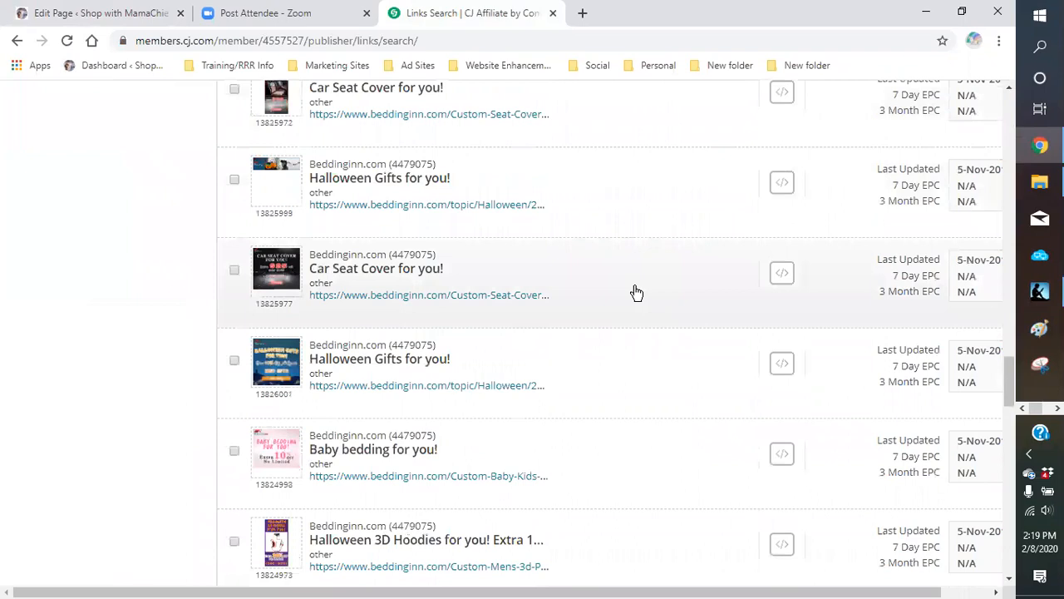
scroll(628, 308, "down", 15)
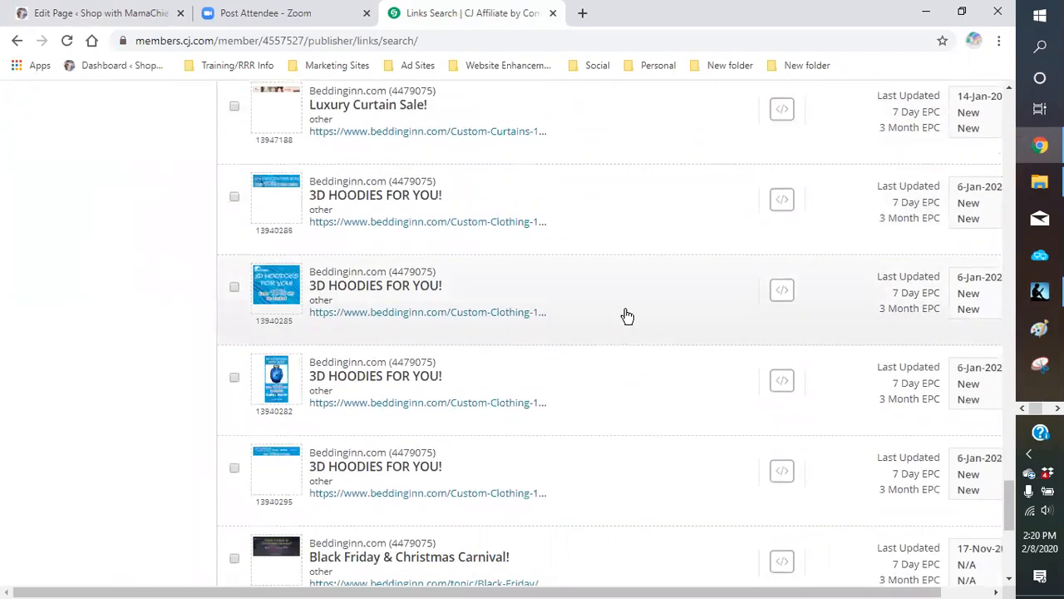
left_click(625, 492)
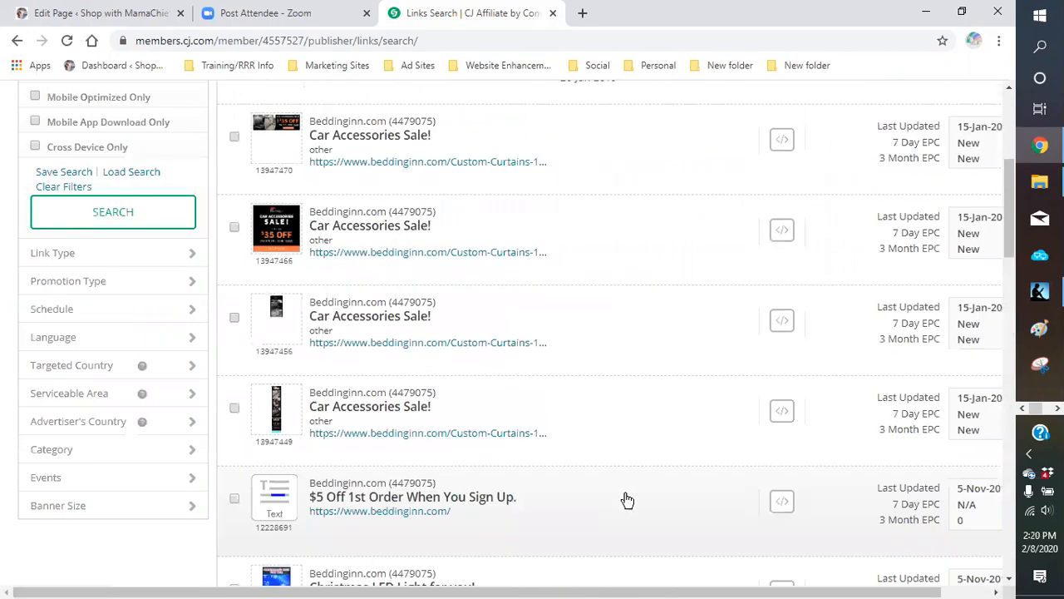
scroll(628, 500, "down", 5)
scroll(627, 500, "up", 10)
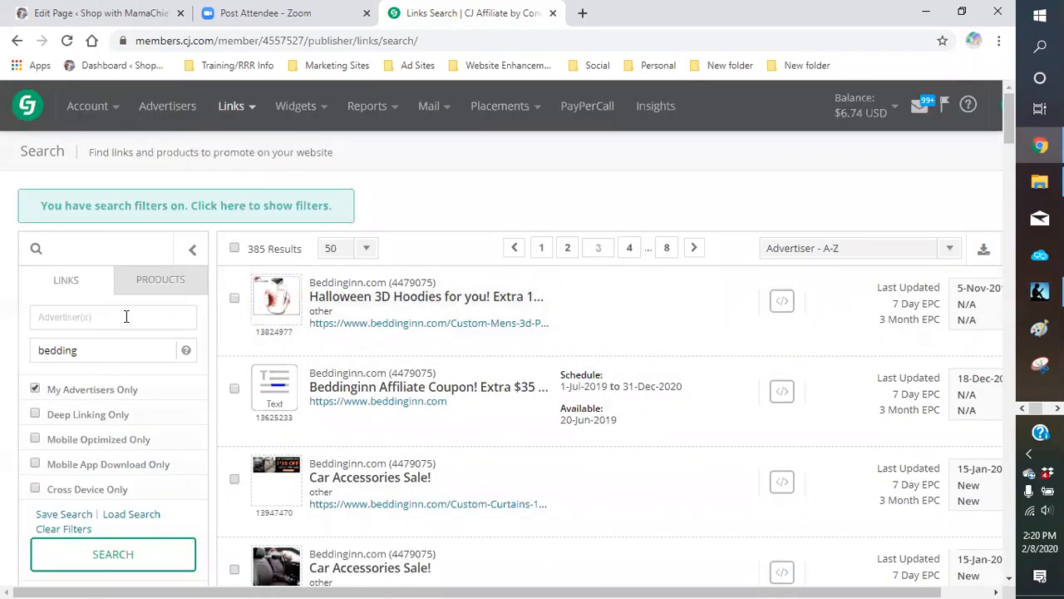
- Search the affiliate links for "mattress" and look through the results down to the KEETSA Mattresses offers
double_click(38, 350)
key("BackSpace")
type("mattress")
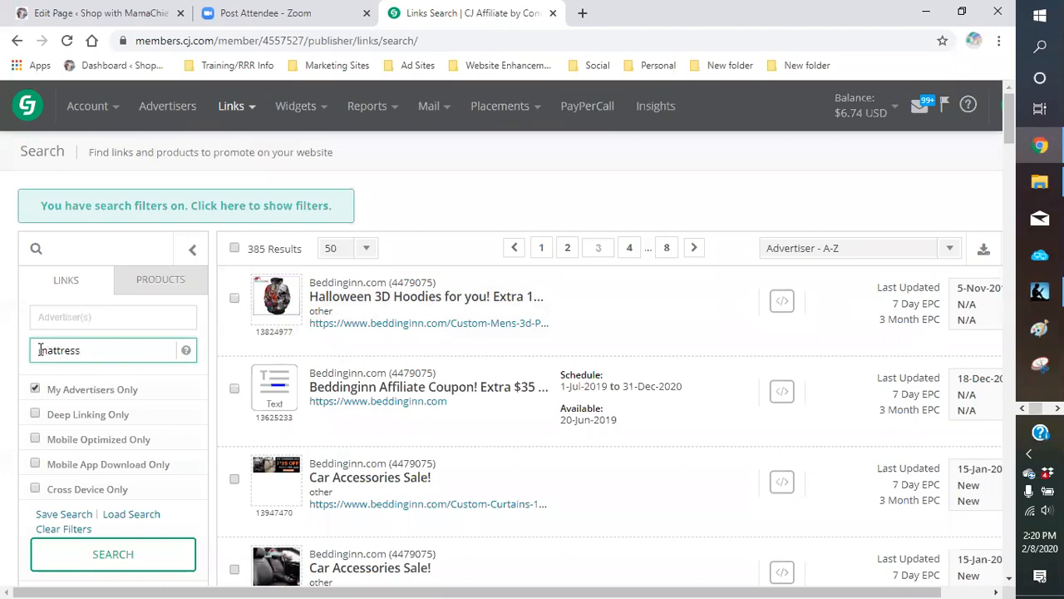
key("Return")
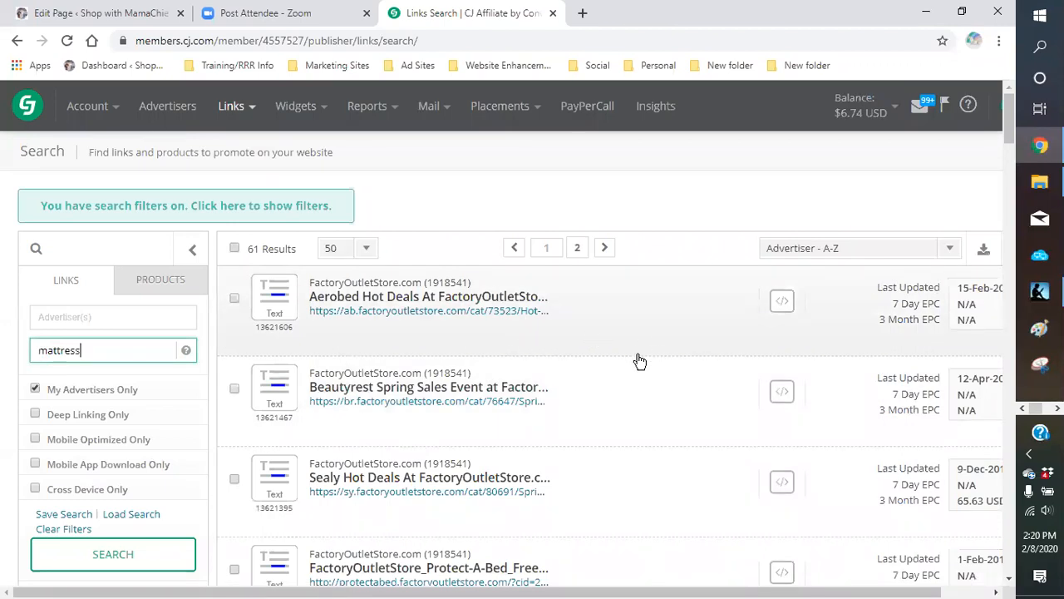
scroll(639, 360, "down", 4)
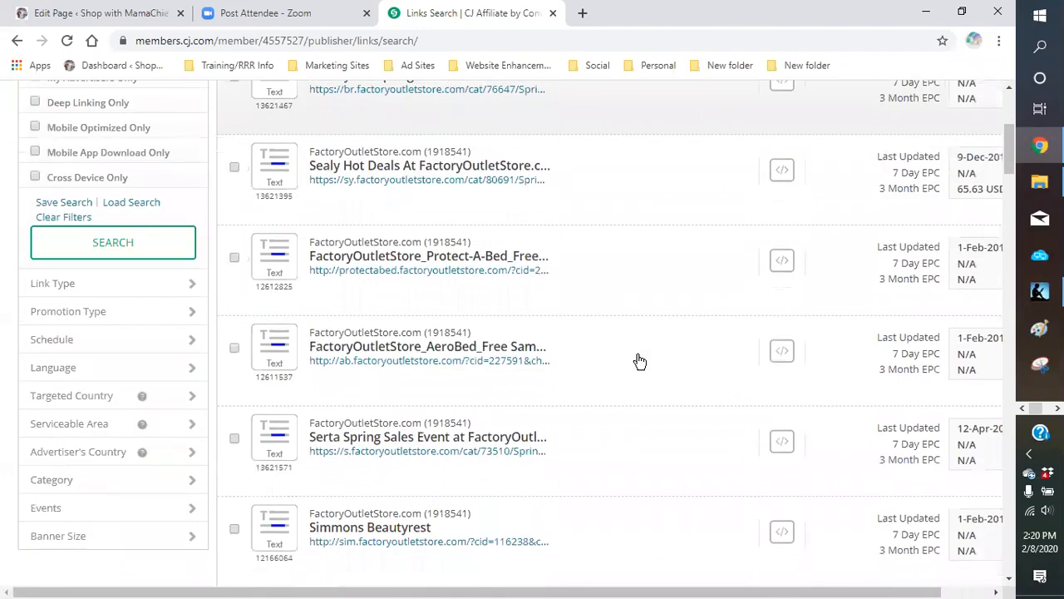
scroll(639, 360, "down", 4)
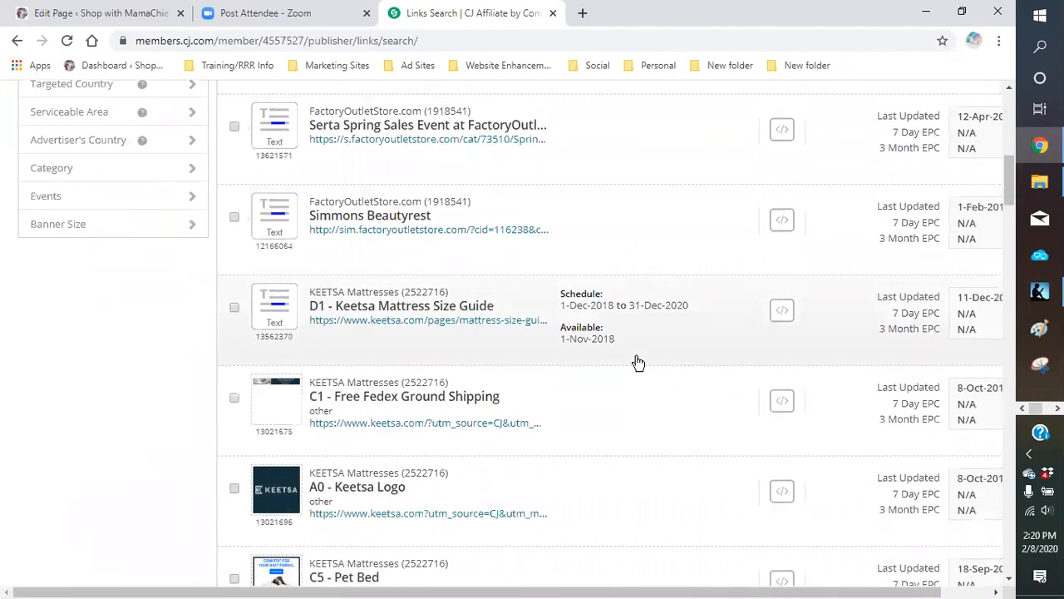
scroll(638, 363, "down", 1)
mouse_move(278, 331)
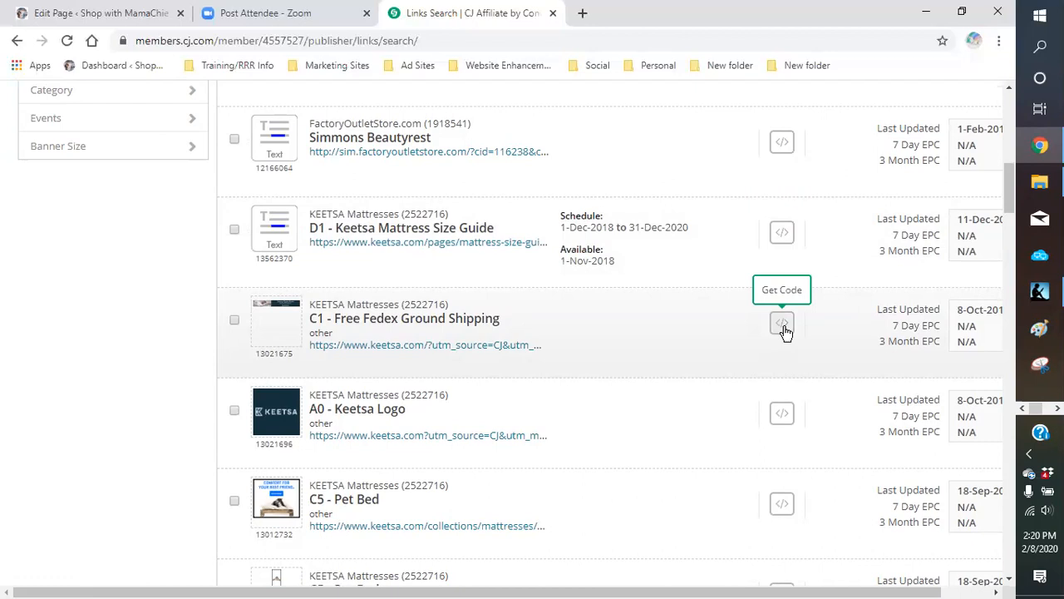
- Get the code for KEETSA's "C1 - Free Fedex Ground Shipping" link, copy its Click URL and switch to the WordPress page editor
left_click(786, 331)
scroll(655, 360, "down", 4)
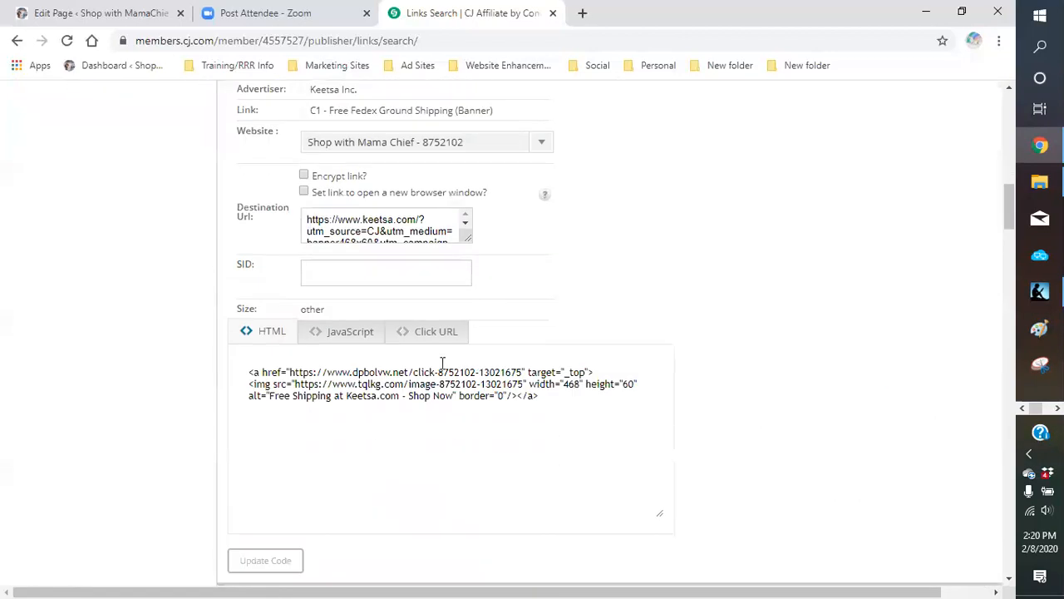
left_click(449, 337)
left_click_drag(480, 371, 211, 380)
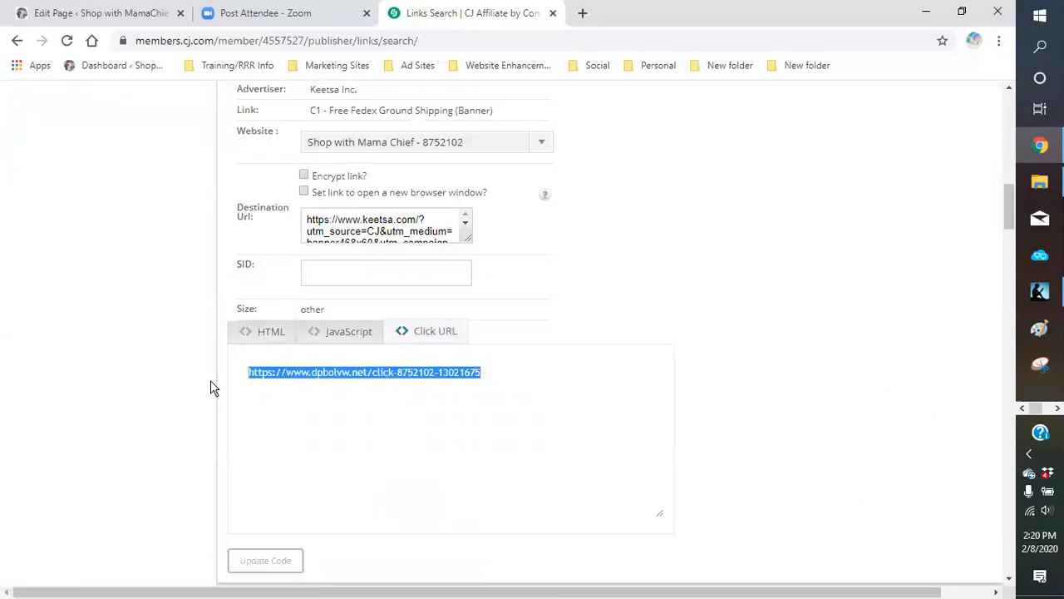
right_click(277, 376)
left_click(321, 190)
left_click(111, 18)
scroll(308, 424, "down", 1)
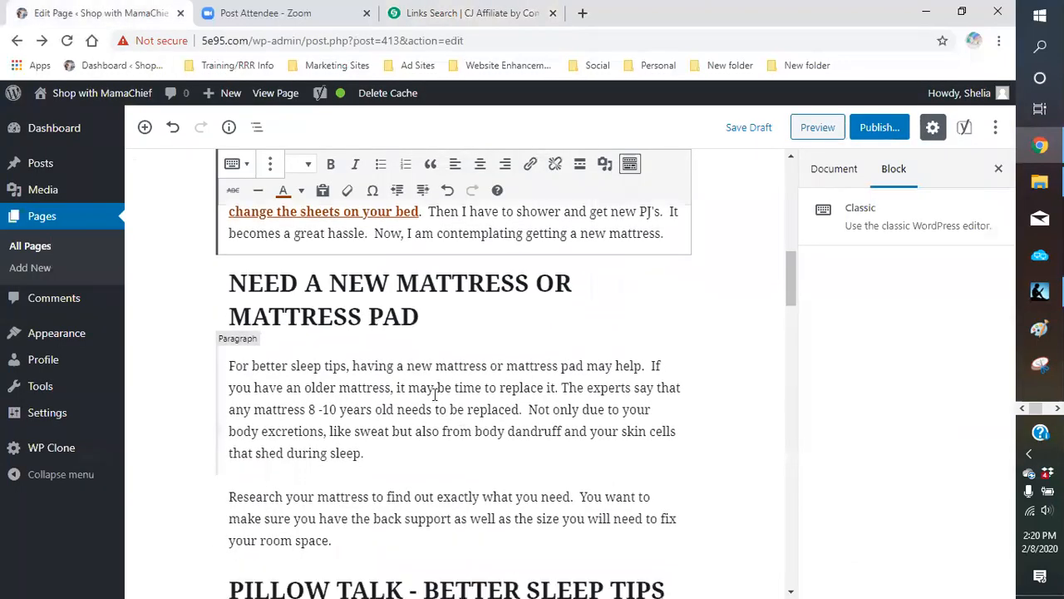
double_click(406, 366)
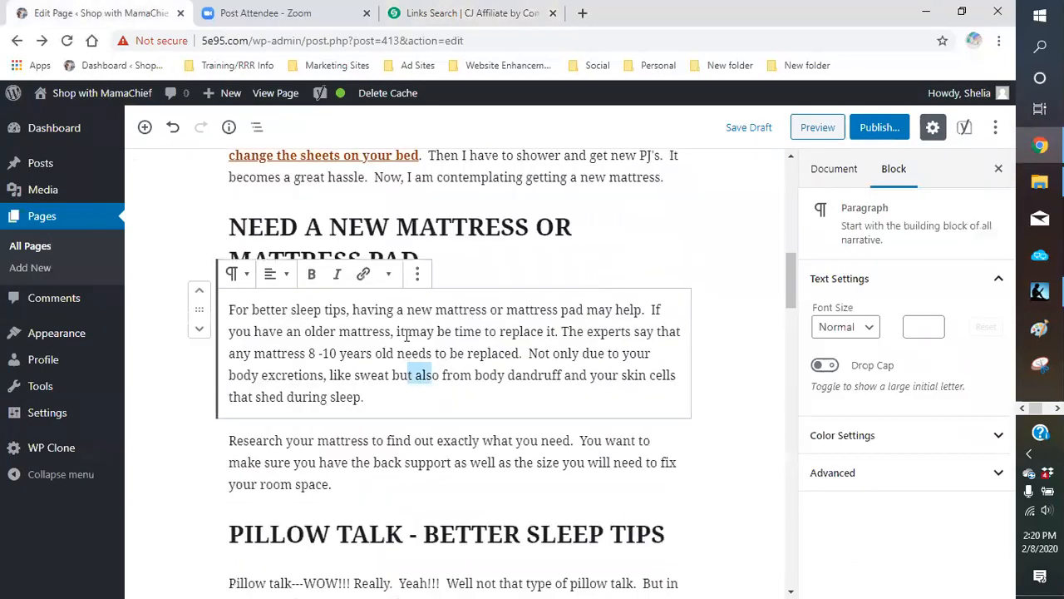
left_click_drag(406, 312, 584, 315)
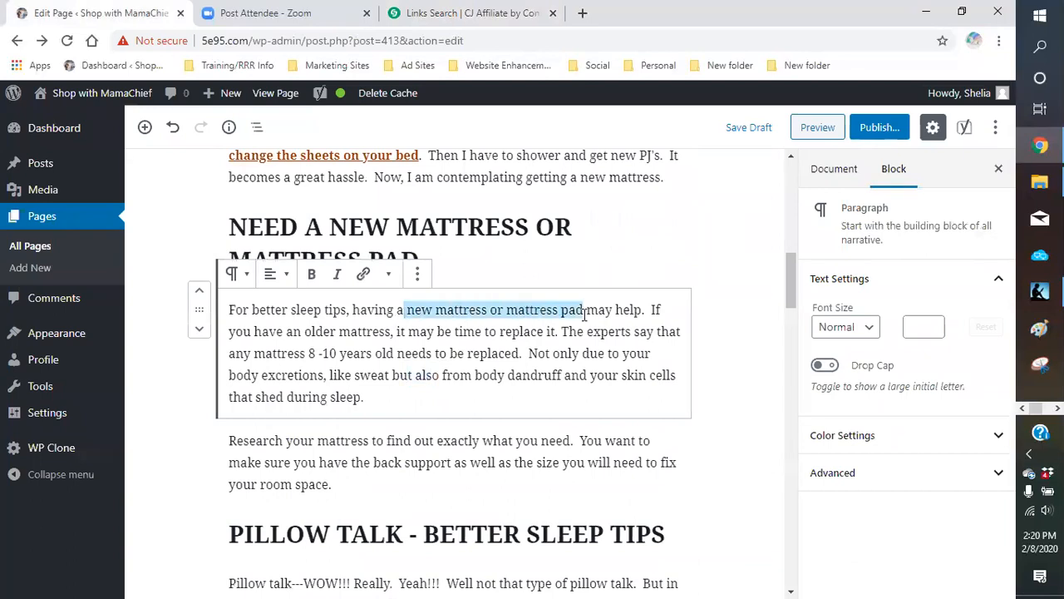
left_click(363, 273)
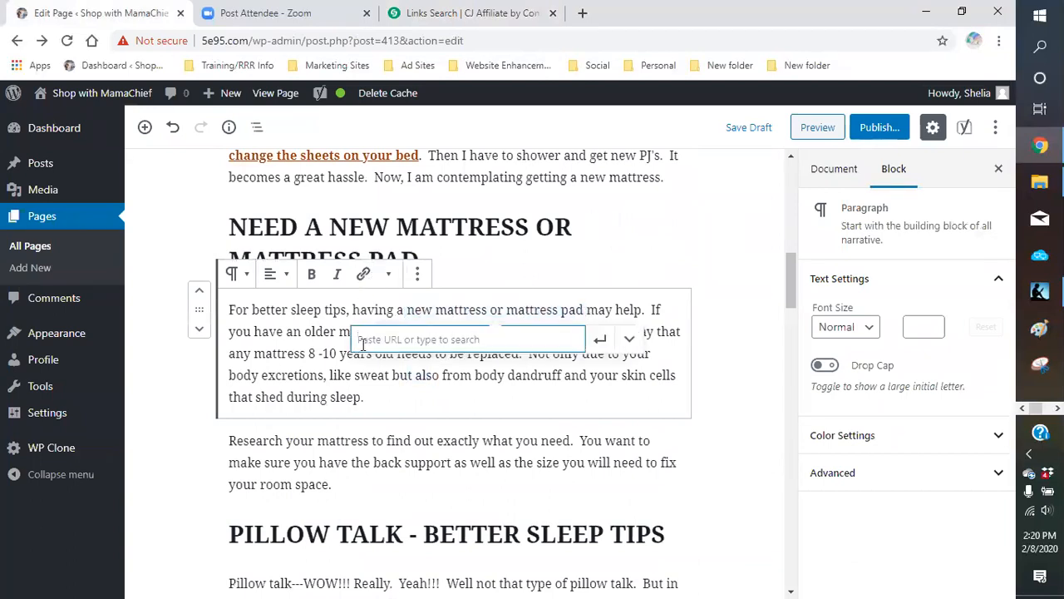
right_click(363, 346)
left_click(399, 468)
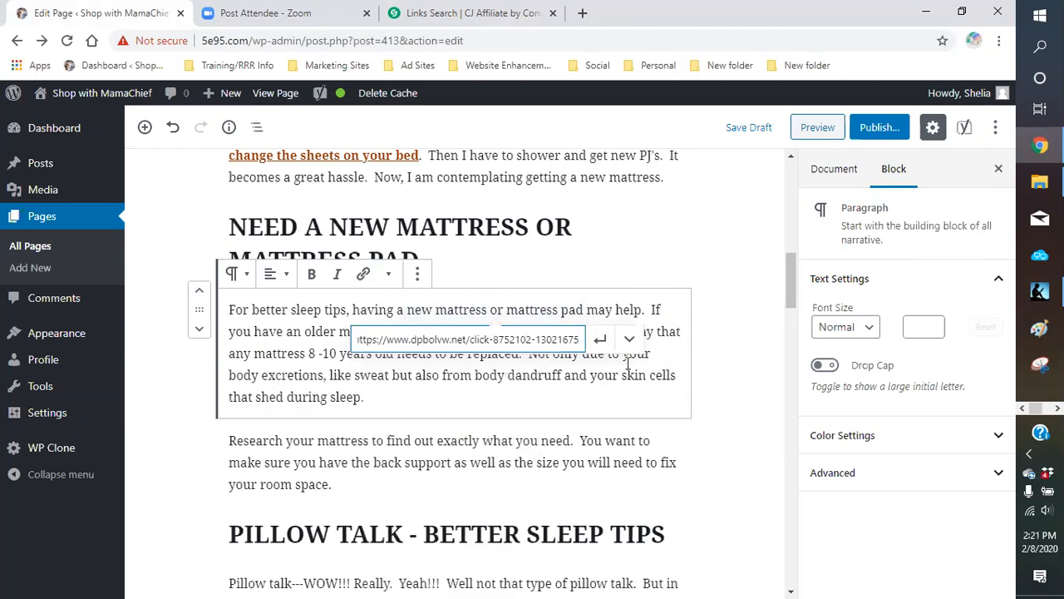
left_click(630, 339)
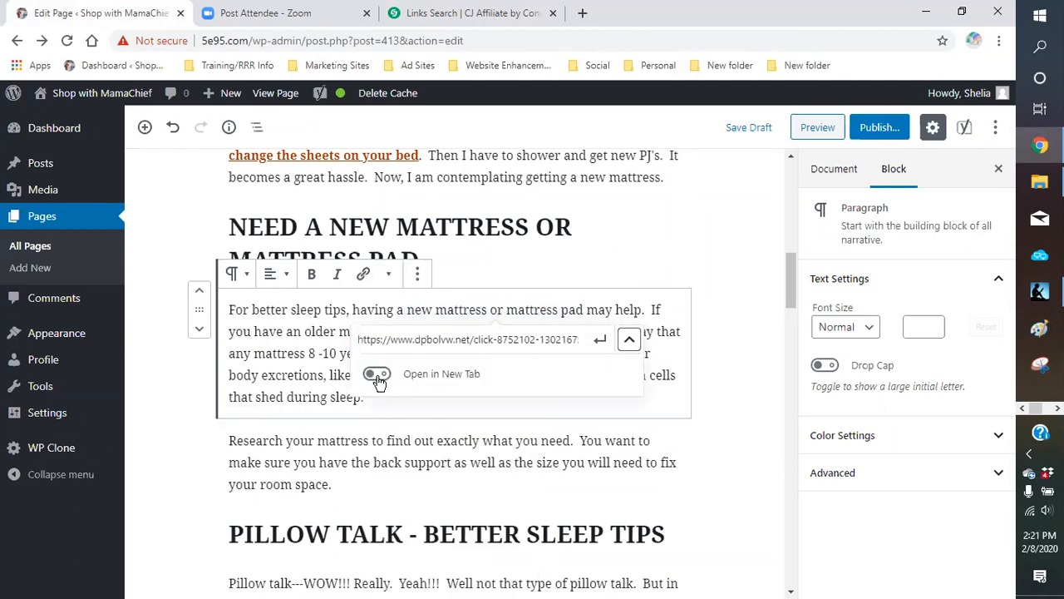
left_click(377, 374)
left_click(765, 343)
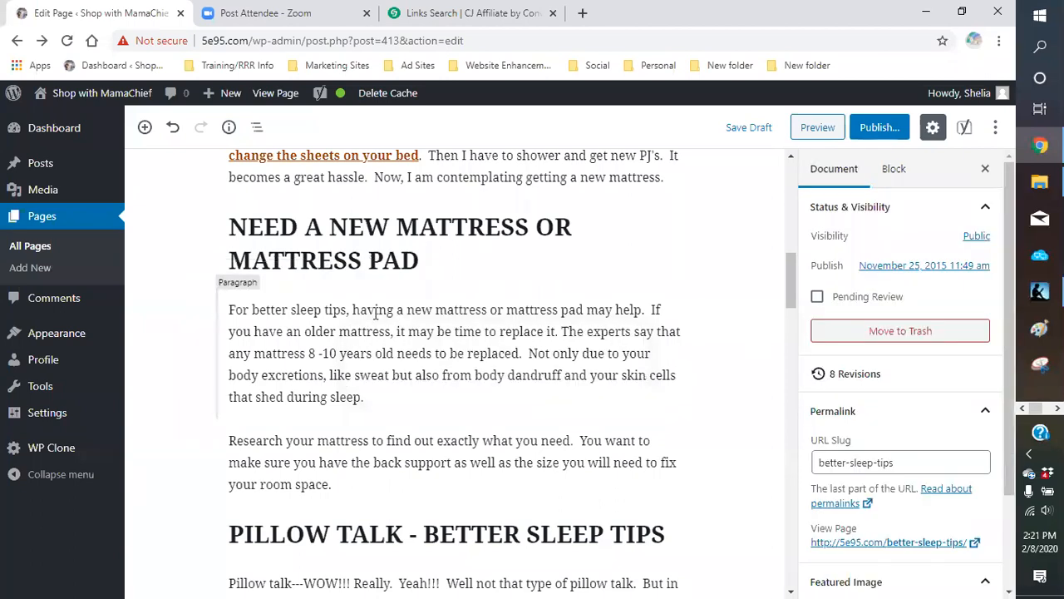
- Link "new mattress or mattress pad" in the mattress section's first paragraph to the copied KEETSA URL, opening in a new tab
left_click_drag(405, 309, 579, 312)
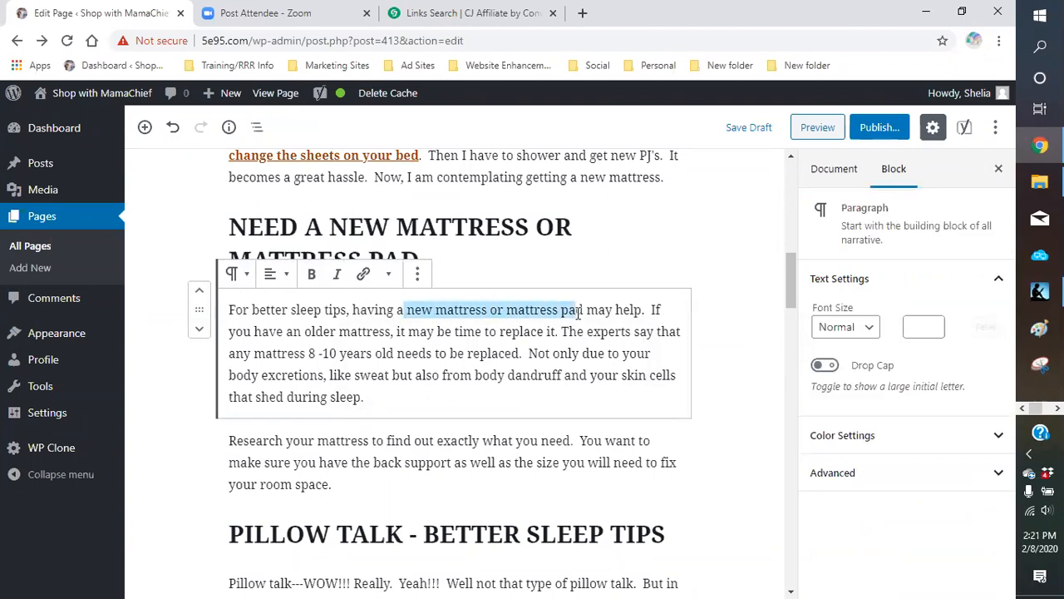
left_click(364, 275)
right_click(408, 340)
left_click(445, 463)
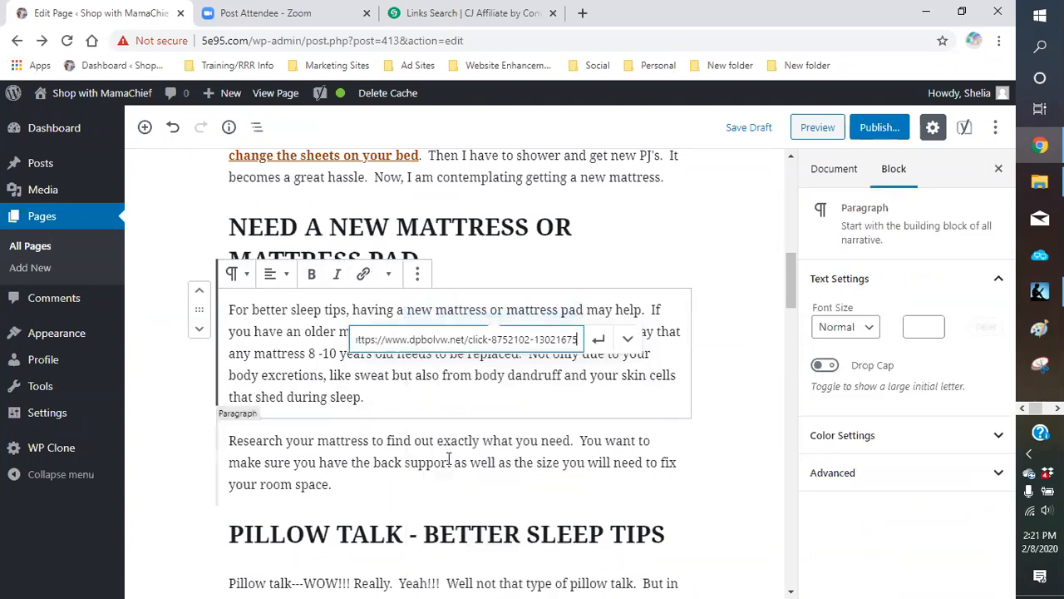
left_click(627, 338)
left_click(376, 374)
left_click(598, 339)
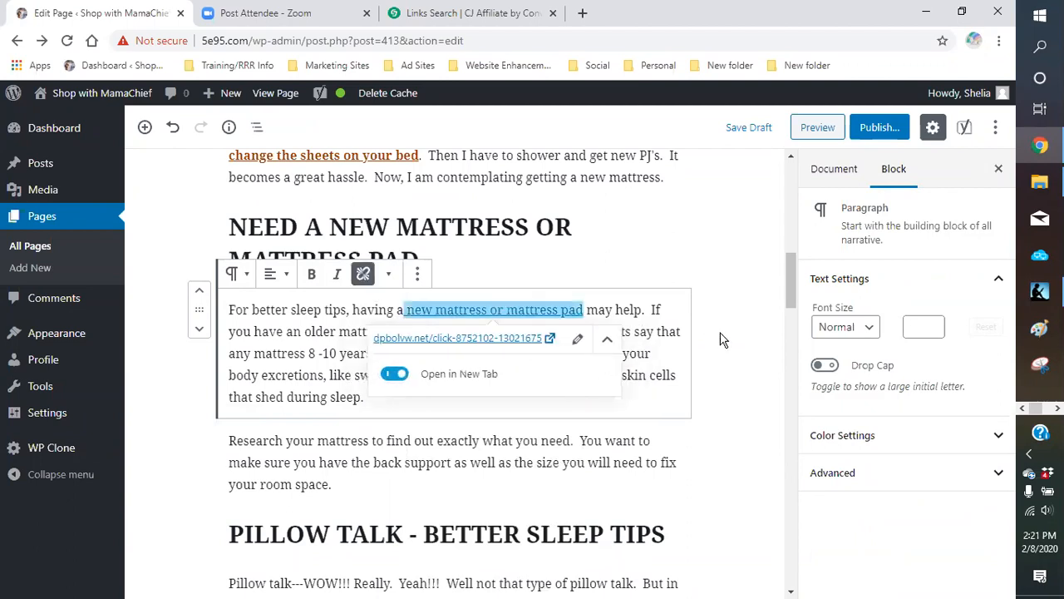
- Make the "new mattress or mattress pad" link bold and italic
left_click(312, 276)
left_click(337, 276)
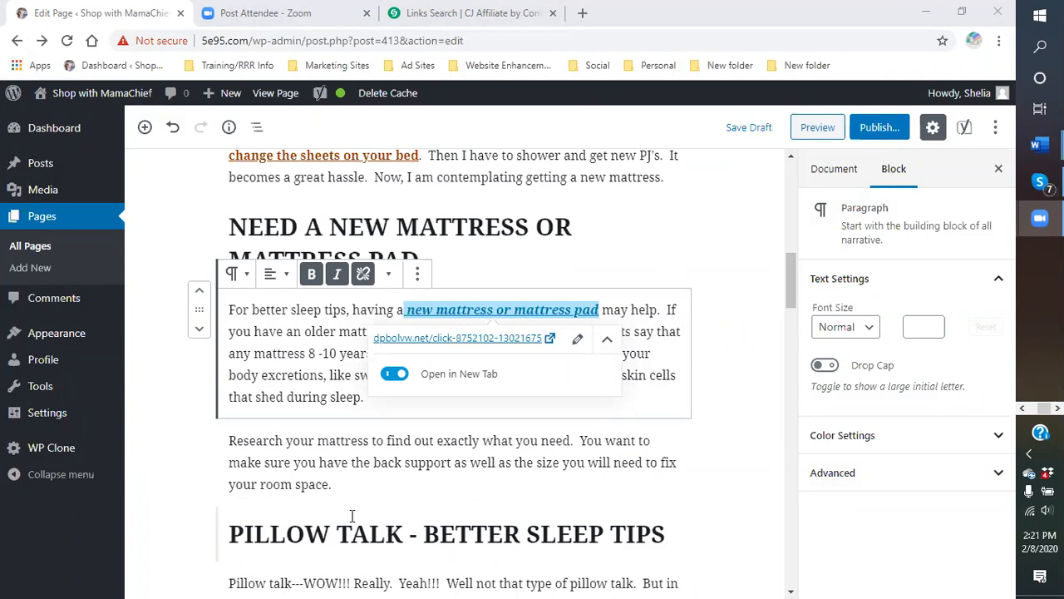
left_click(713, 389)
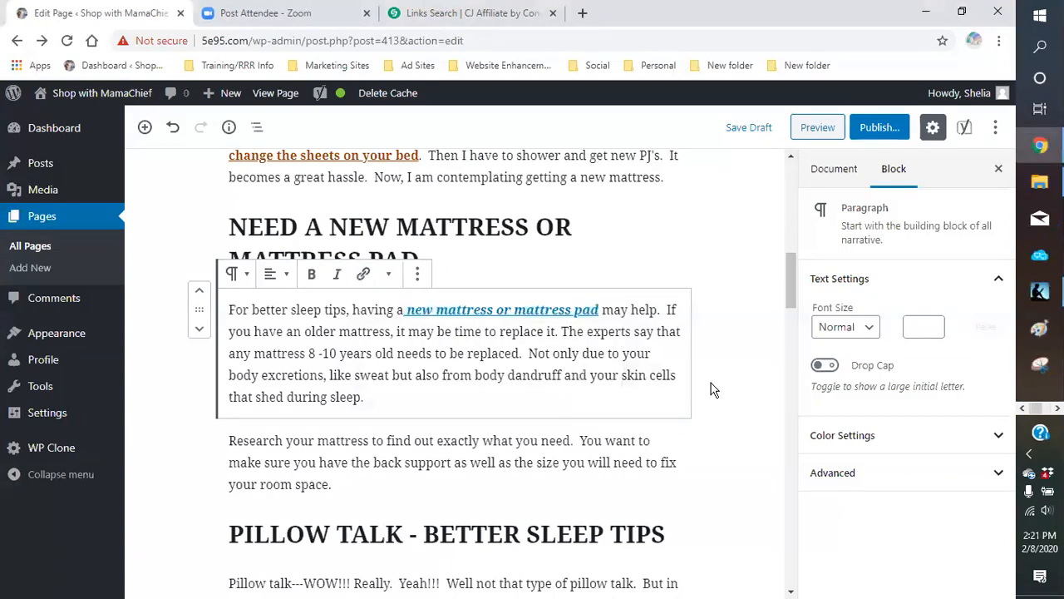
- Switch to the CJ Affiliate results, close the KEETSA details and look through the mattress results up to page 2 for another advertiser's offer
left_click(468, 15)
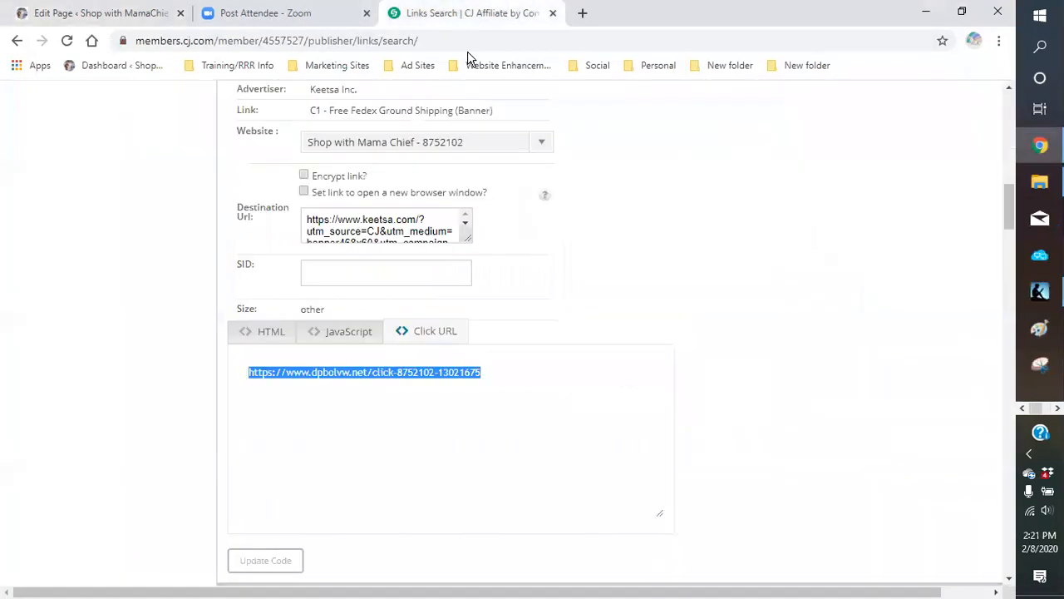
scroll(601, 332, "down", 1)
scroll(599, 335, "down", 4)
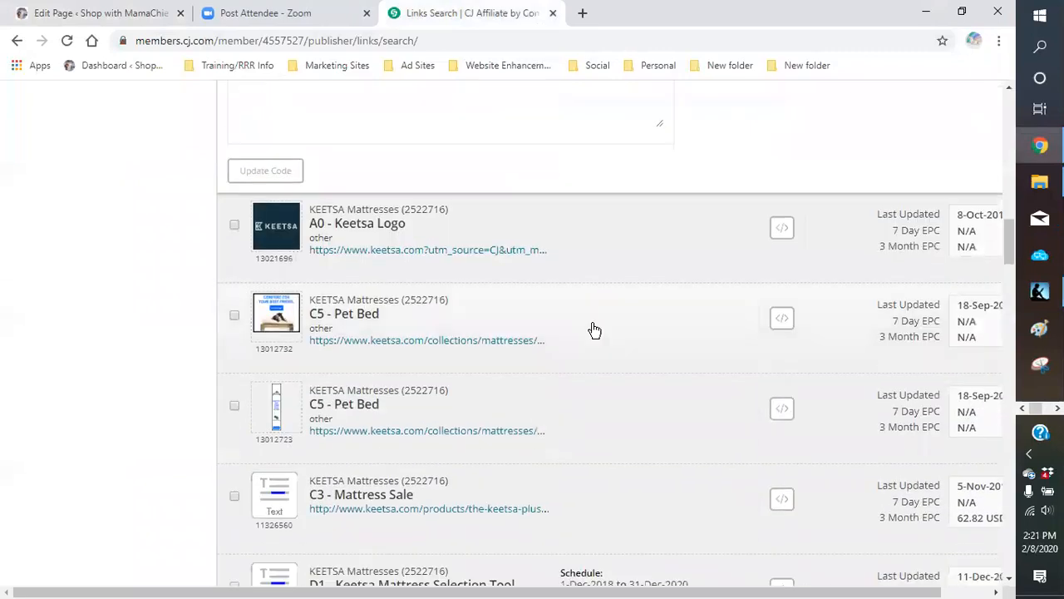
scroll(593, 328, "up", 5)
scroll(643, 308, "up", 5)
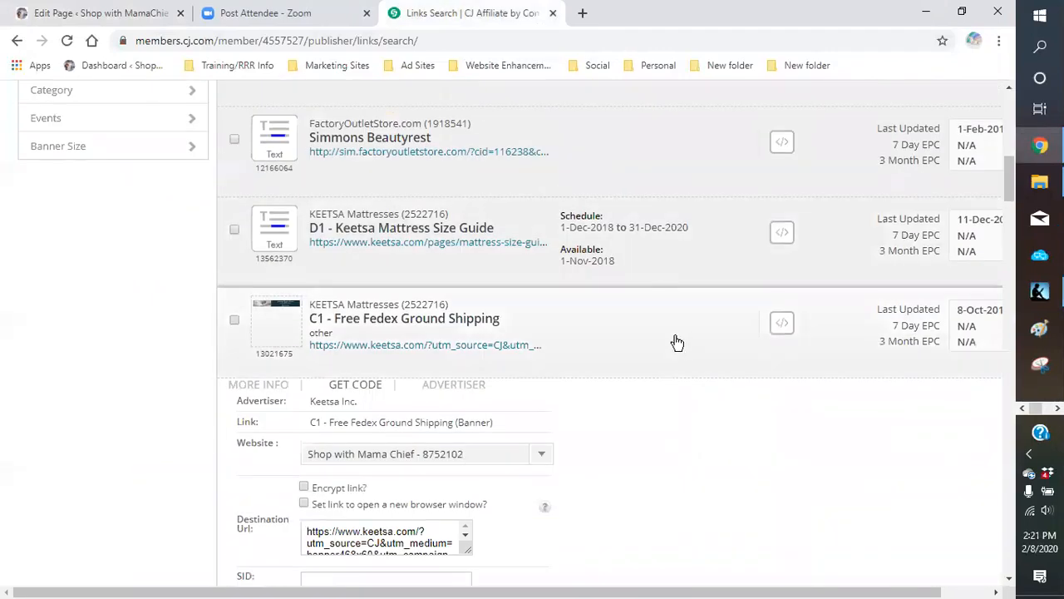
left_click(670, 346)
scroll(667, 349, "down", 5)
scroll(662, 363, "down", 15)
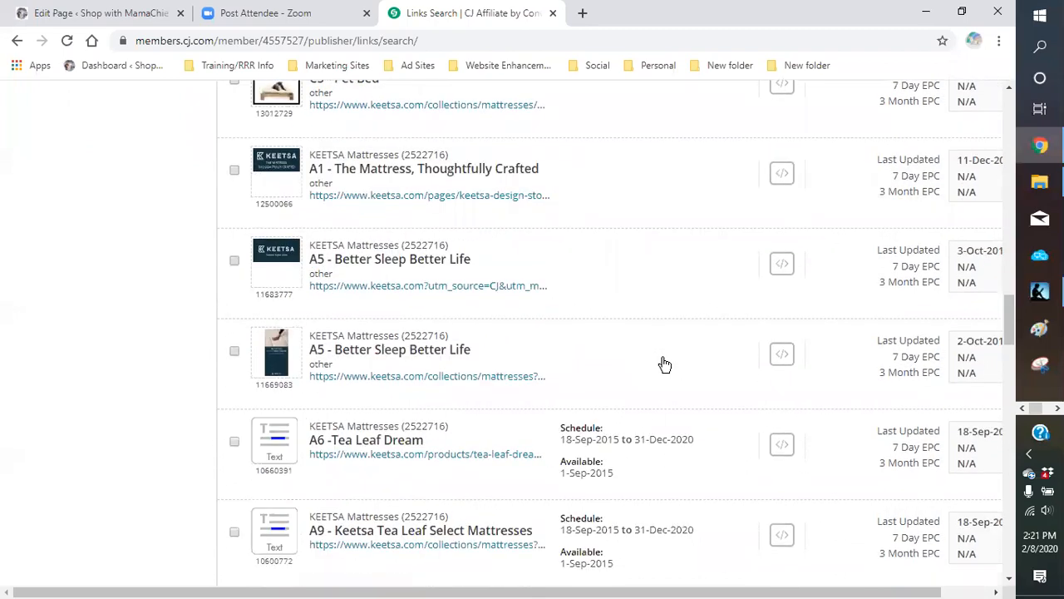
scroll(662, 365, "down", 10)
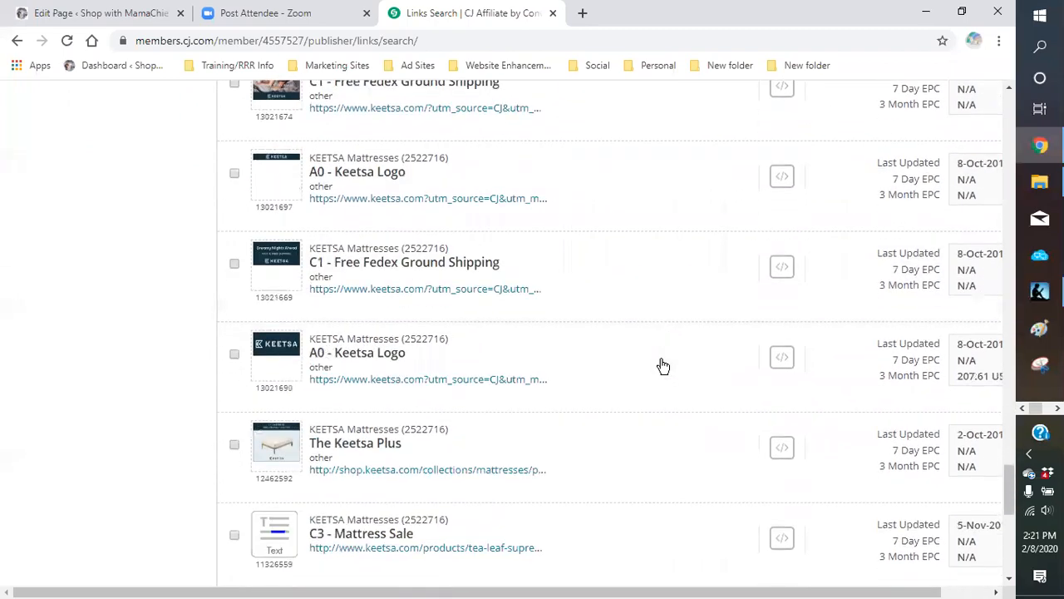
left_click(603, 514)
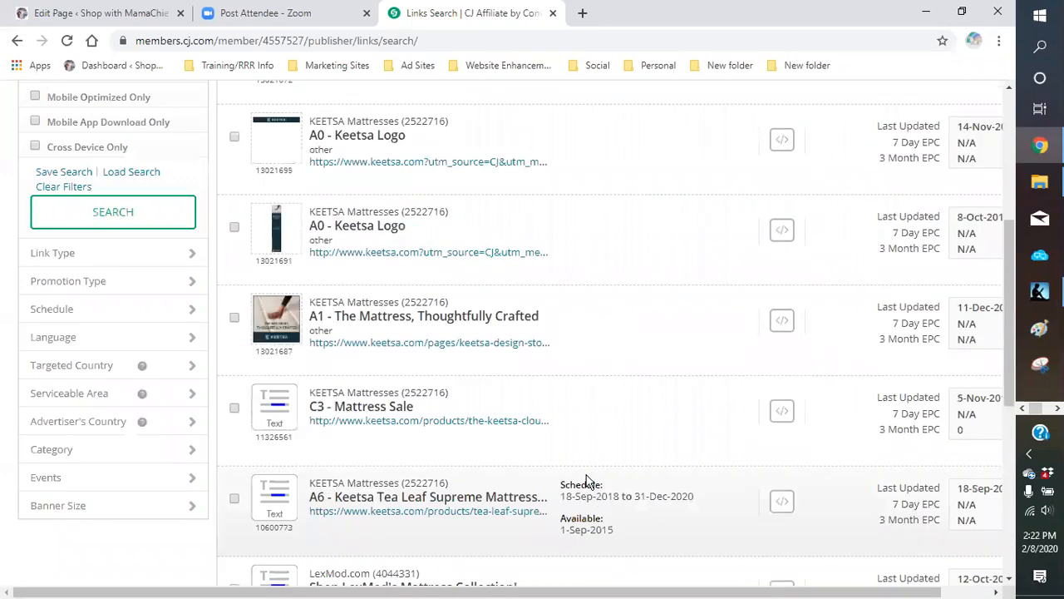
scroll(560, 456, "down", 3)
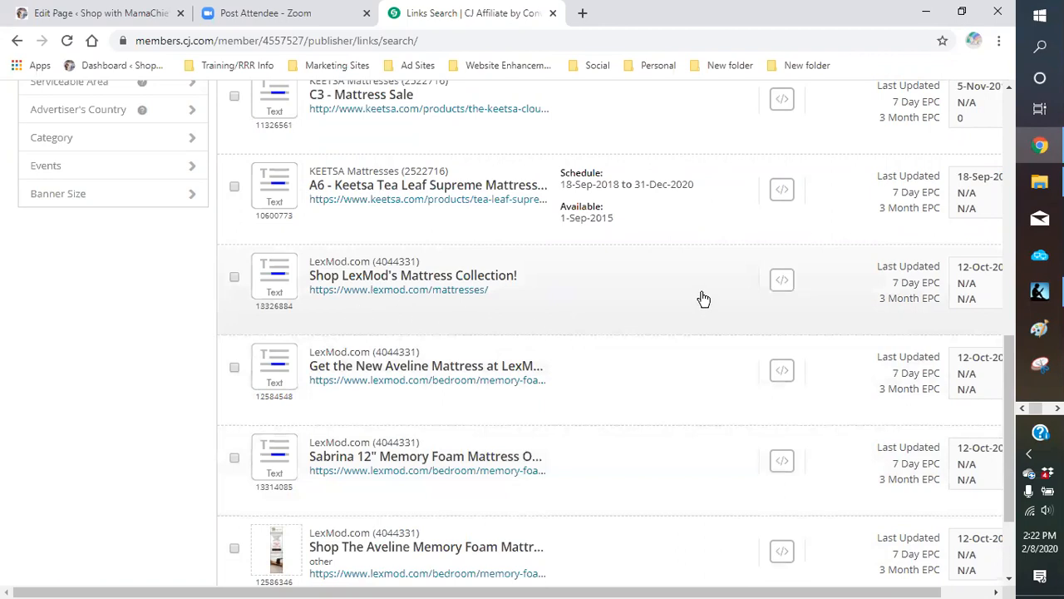
- Get the code for the "Shop LexMod's Mattress Collection!" text link and copy its Click URL
left_click(784, 285)
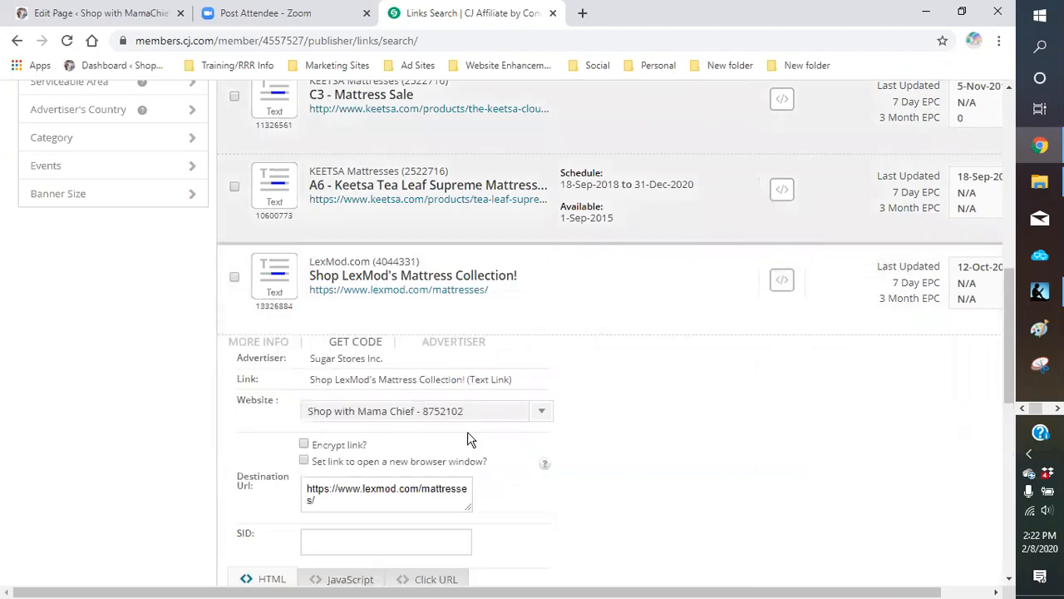
scroll(477, 433, "down", 4)
left_click(429, 268)
left_click_drag(484, 309, 247, 299)
right_click(278, 314)
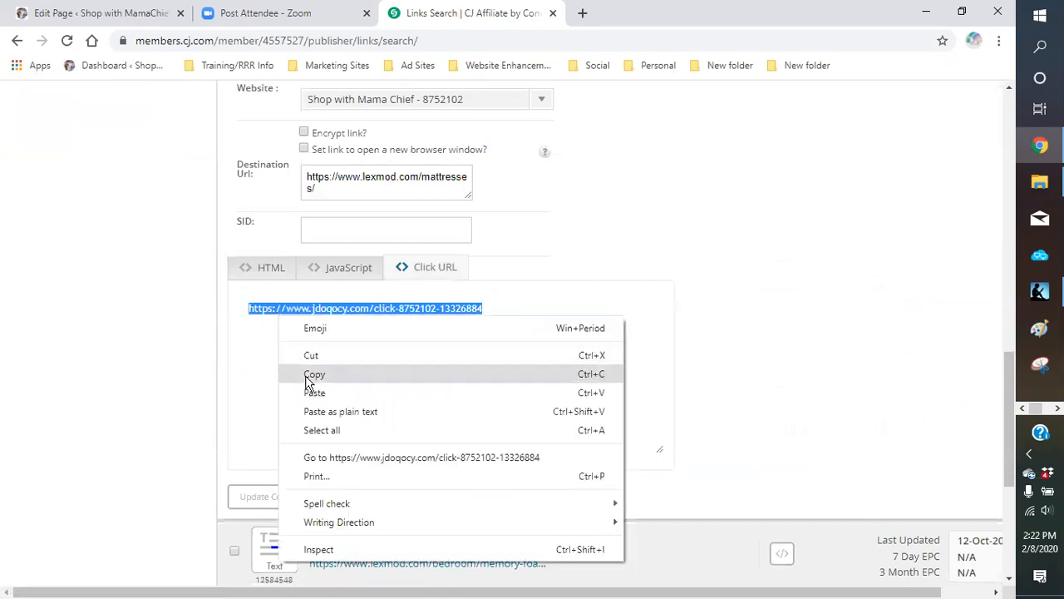
left_click(306, 374)
- Switch to the WordPress page editor and link "Research your mattress" to the copied LexMod URL, opening in a new tab
left_click(113, 17)
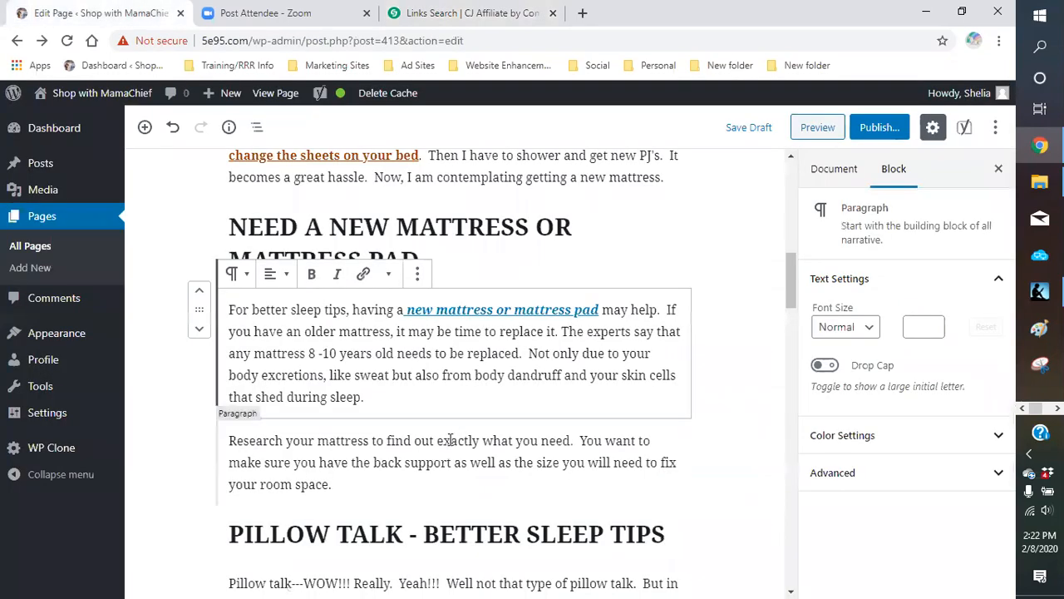
scroll(304, 378, "down", 1)
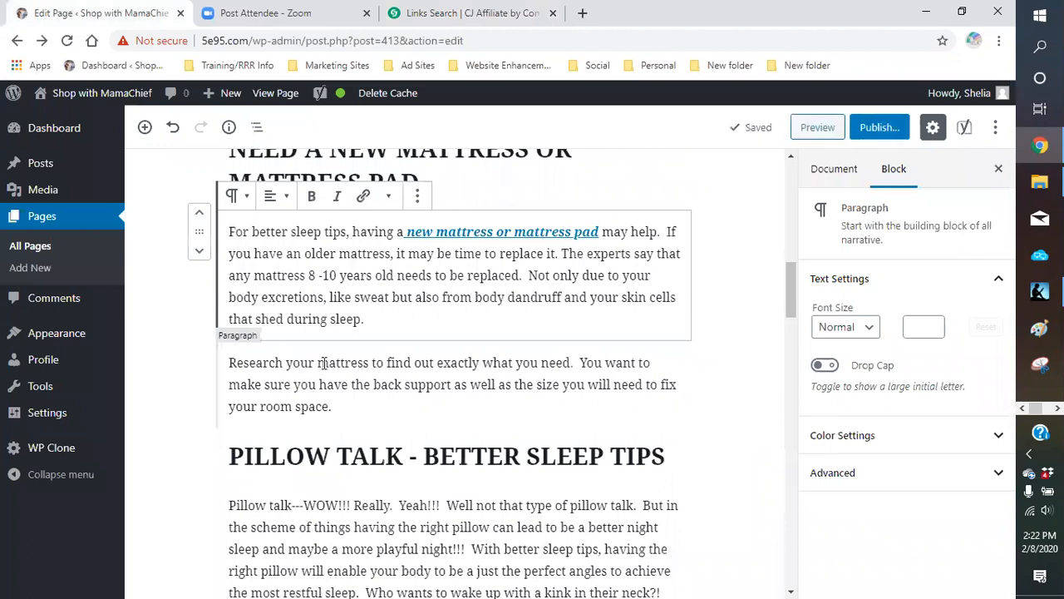
left_click_drag(231, 366, 365, 366)
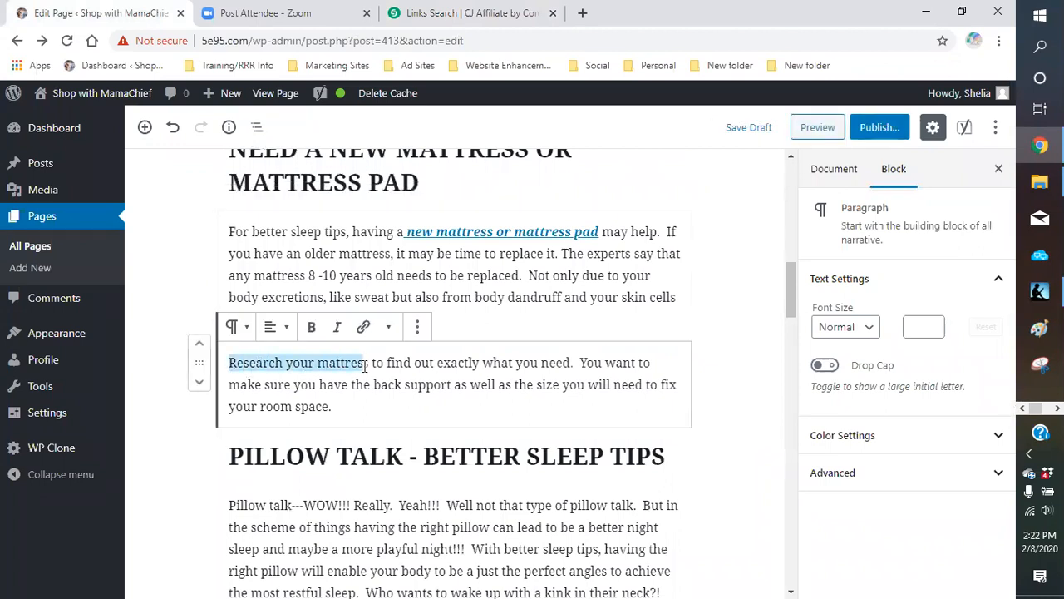
left_click(364, 327)
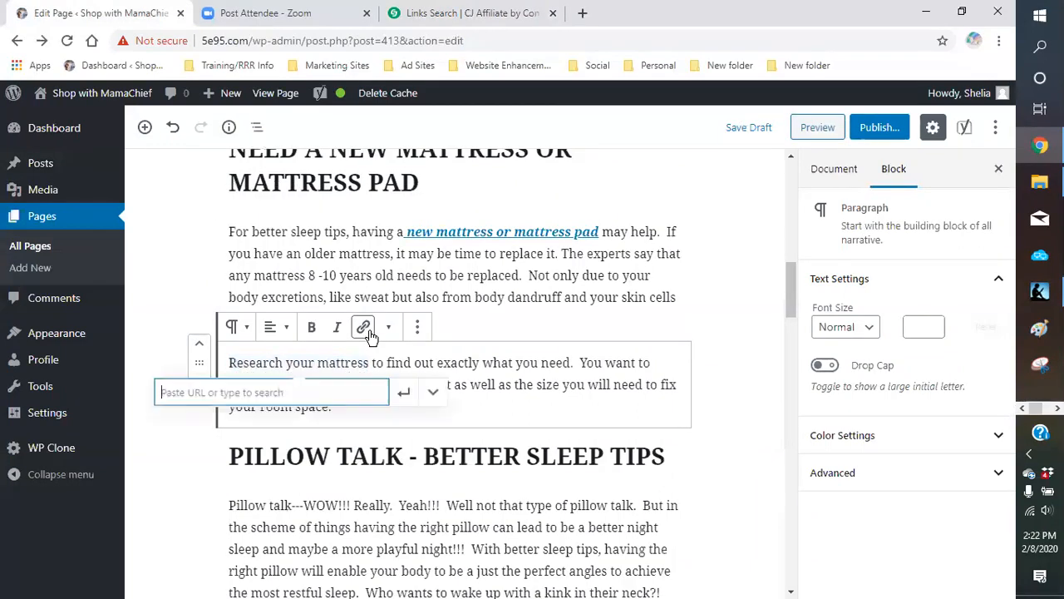
right_click(314, 397)
left_click(353, 272)
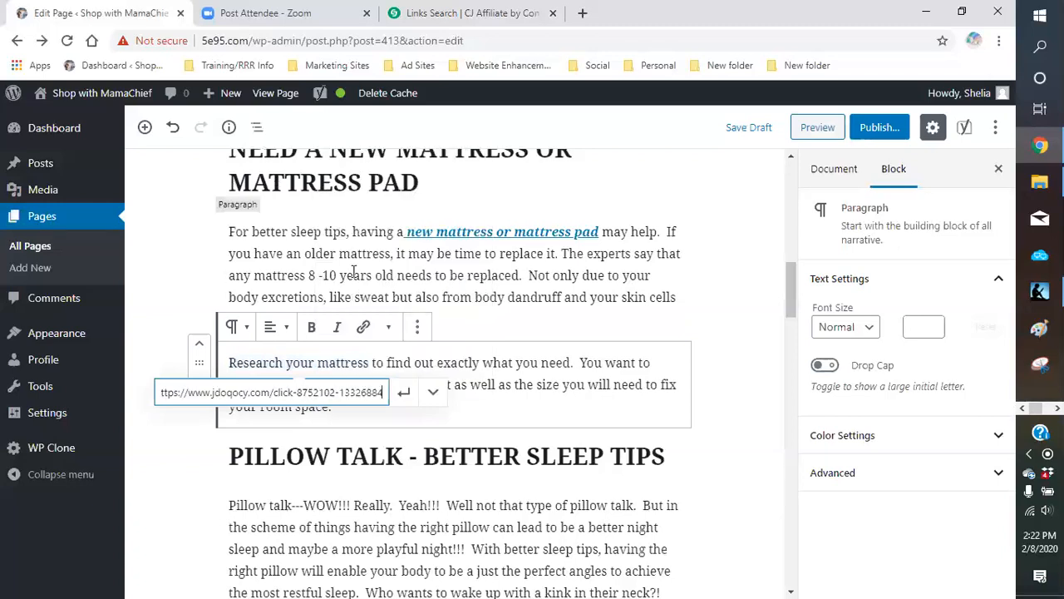
left_click(432, 394)
left_click(181, 428)
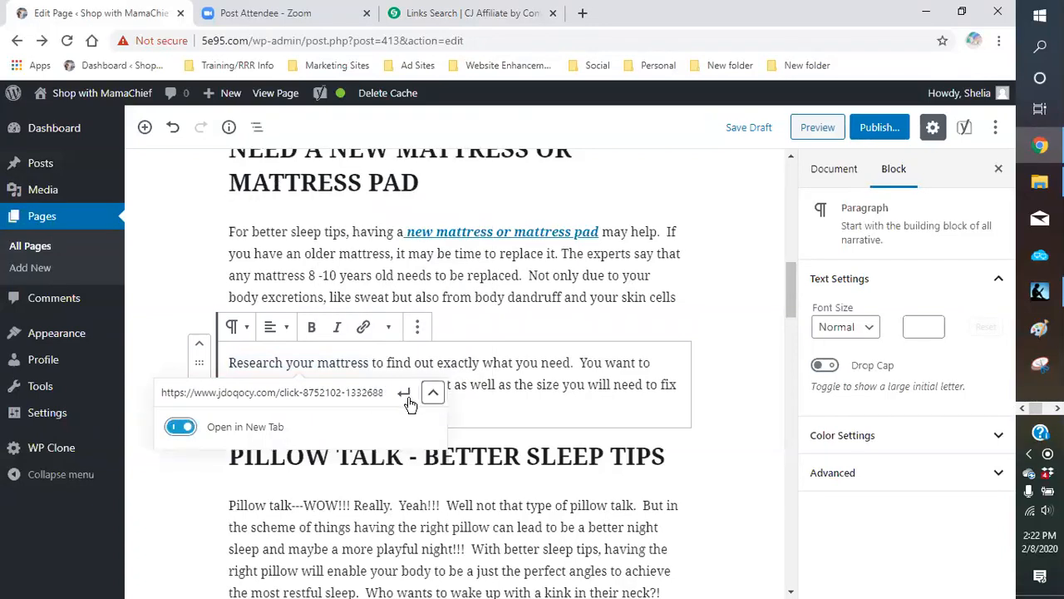
left_click(405, 393)
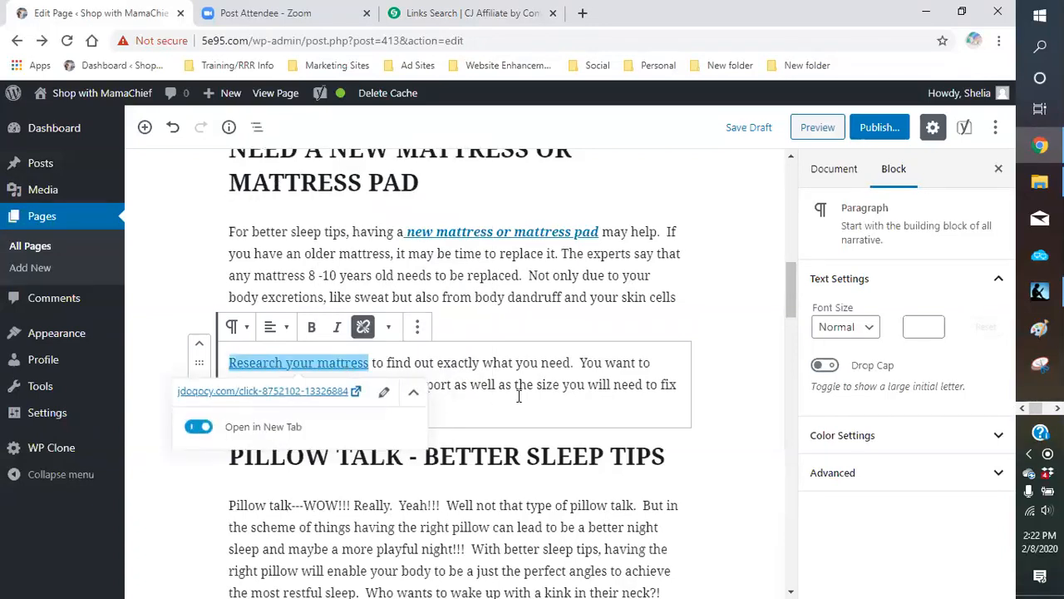
- Make the "Research your mattress" link bold and italic
left_click(311, 327)
left_click(336, 327)
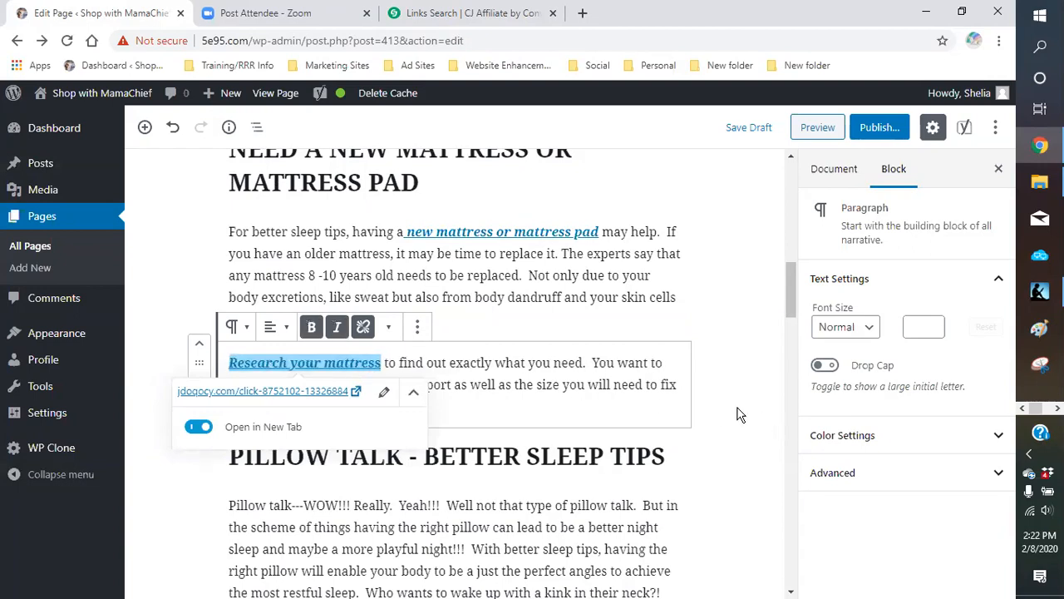
left_click(739, 414)
- Switch to the CJ Affiliate links search and replace the mattress keyword with a search for "pillow"
scroll(724, 399, "down", 3)
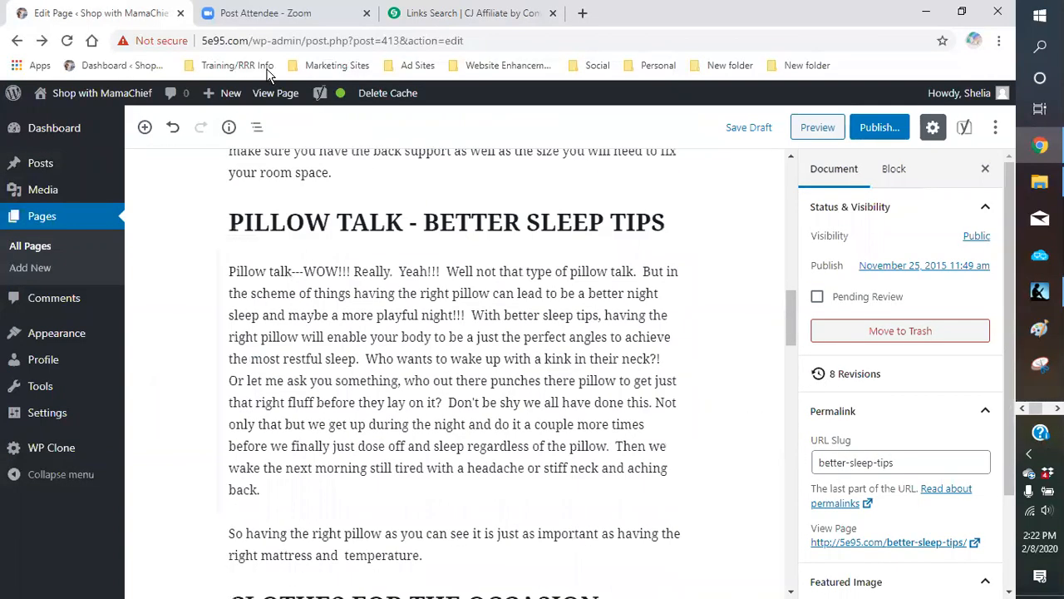
left_click(428, 13)
scroll(475, 287, "up", 10)
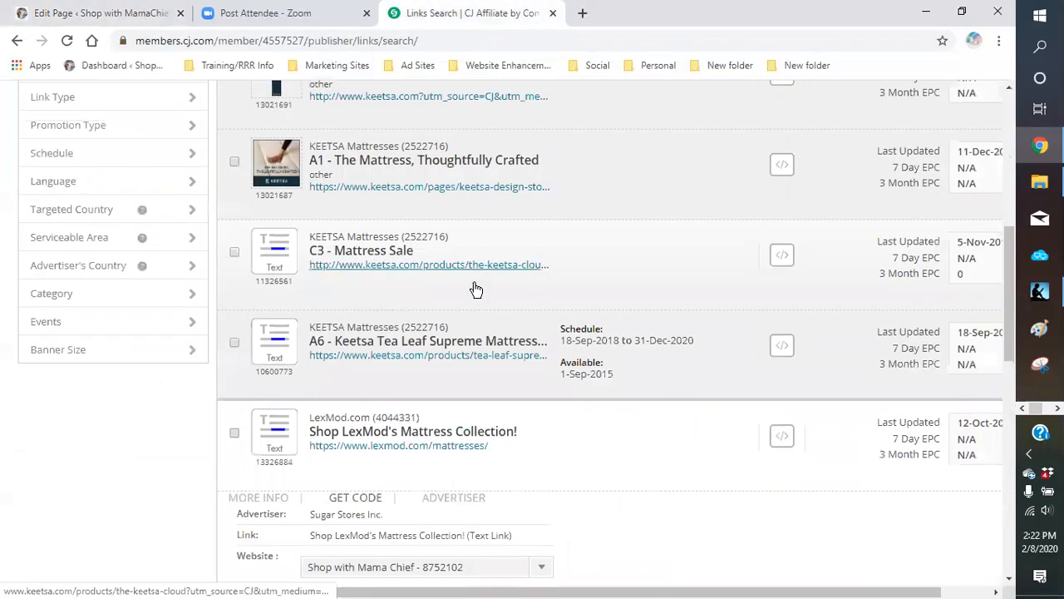
left_click_drag(98, 350, 9, 351)
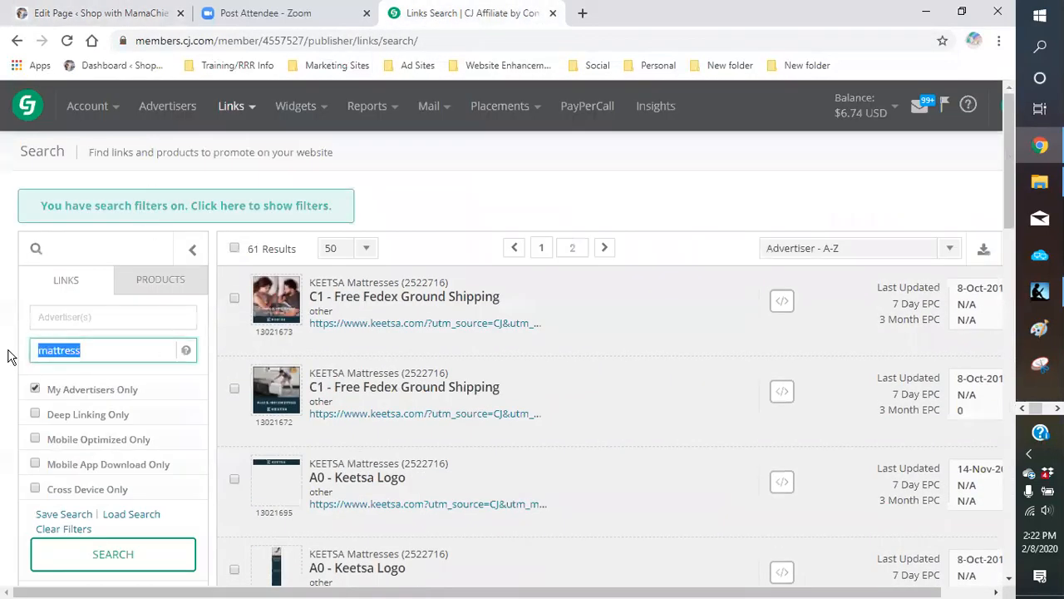
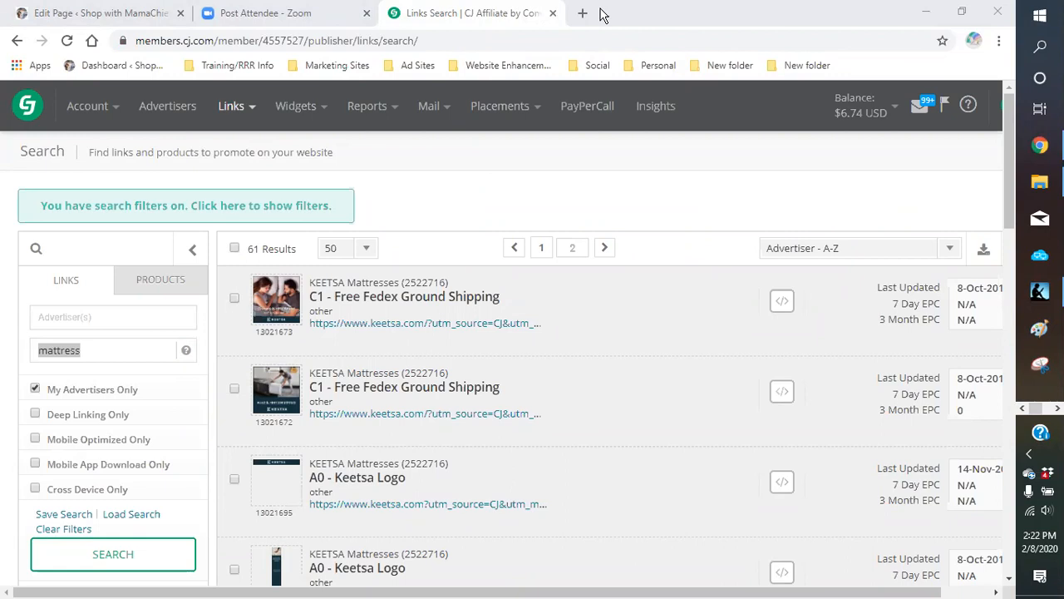
left_click(117, 355)
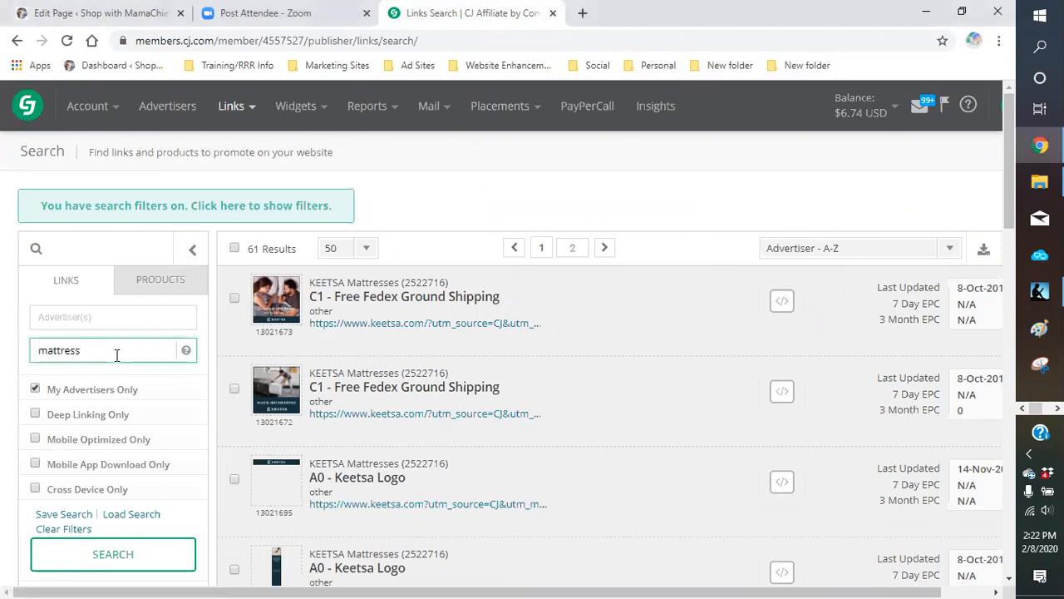
key("BackSpace")
key("BackSpace")
key("BackSpace")
type("pillow")
key("Return")
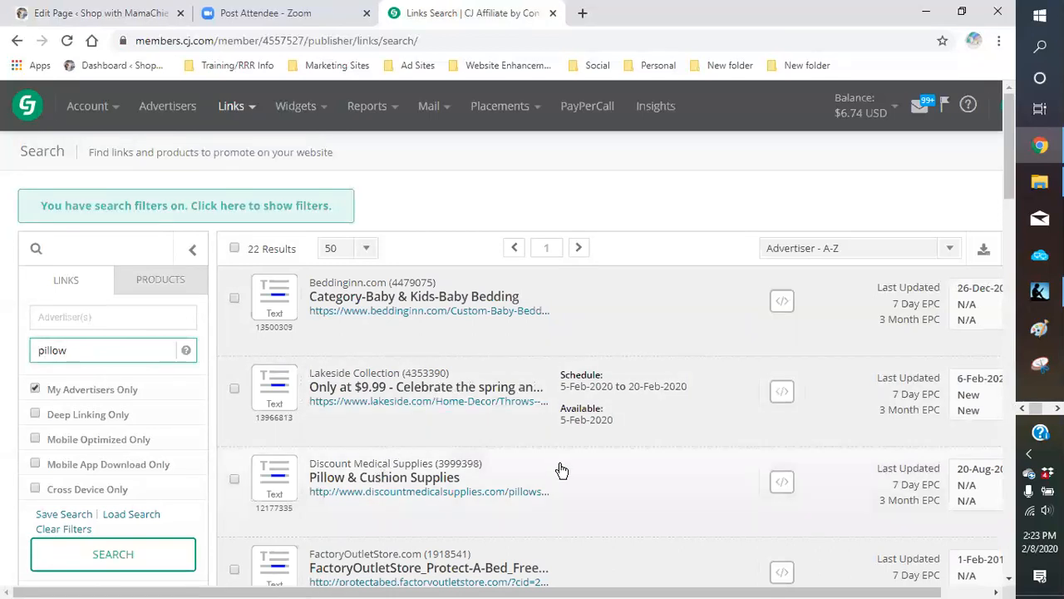
- Look through the pillow search results for a suitable advertiser's text link
scroll(562, 471, "down", 1)
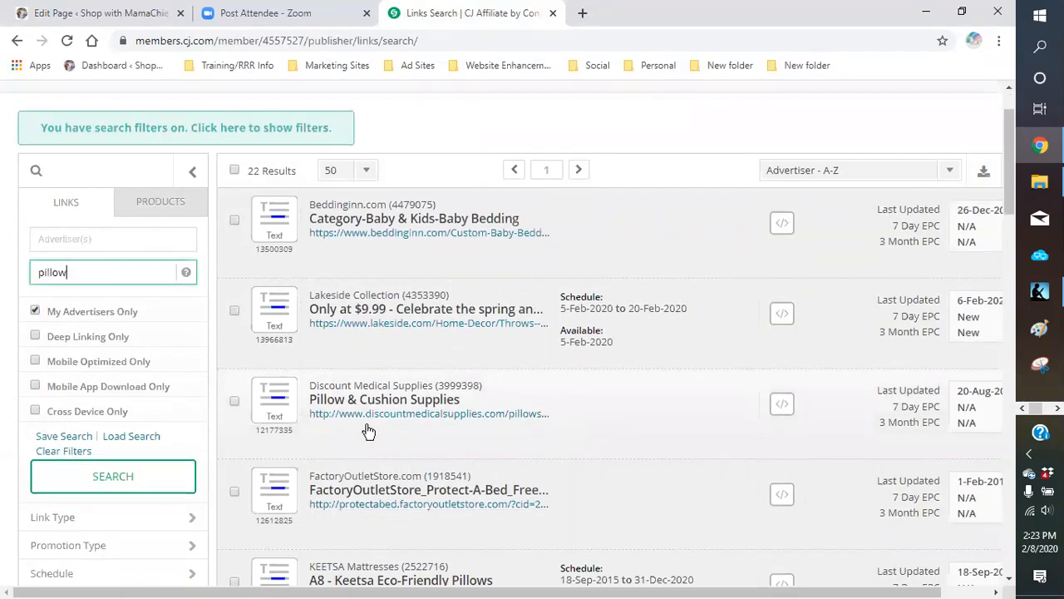
scroll(370, 434, "down", 5)
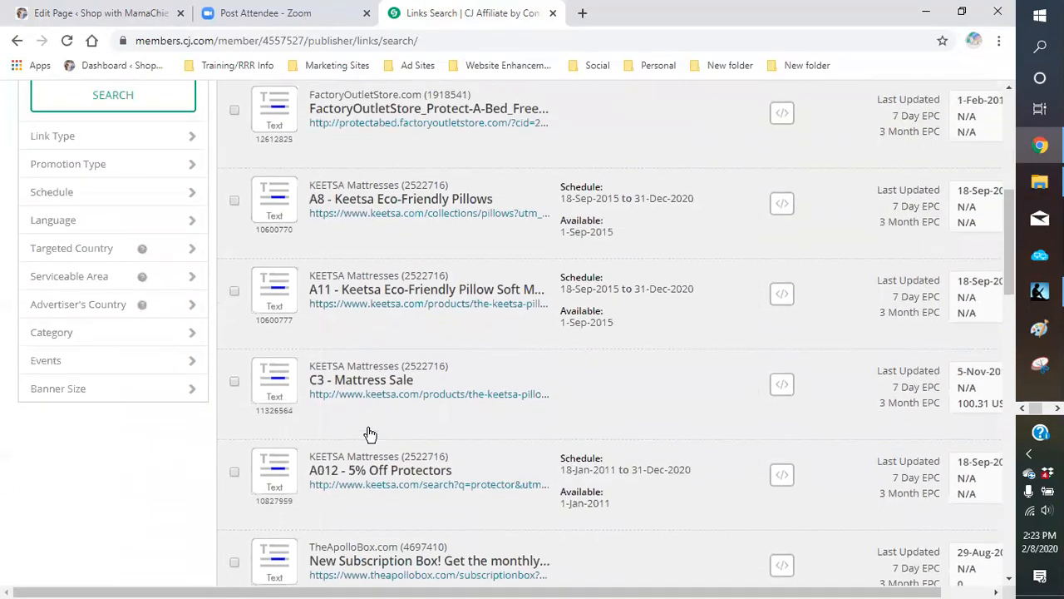
scroll(370, 435, "down", 1)
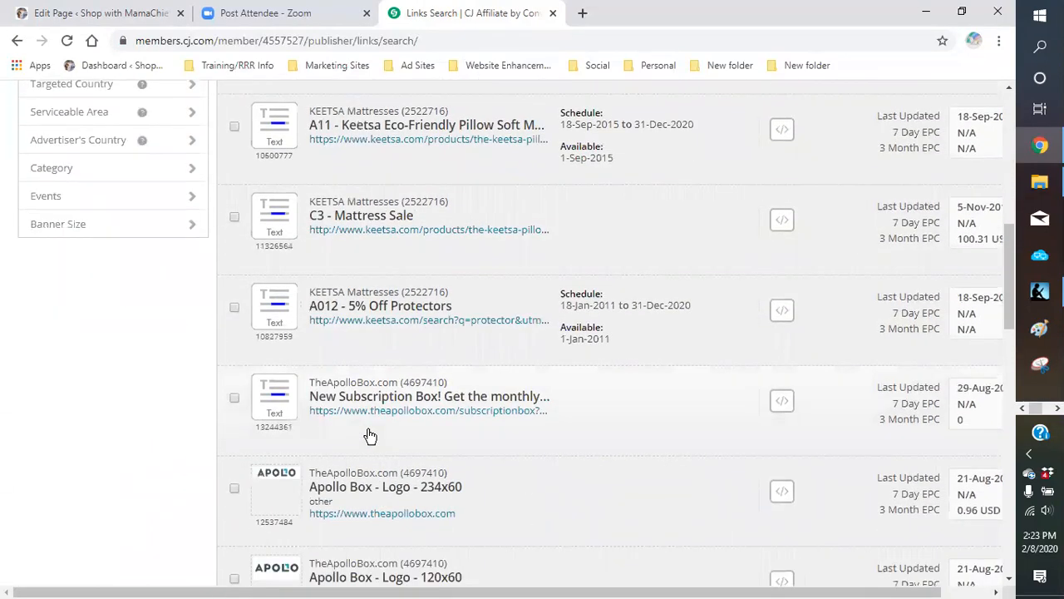
scroll(370, 435, "down", 1)
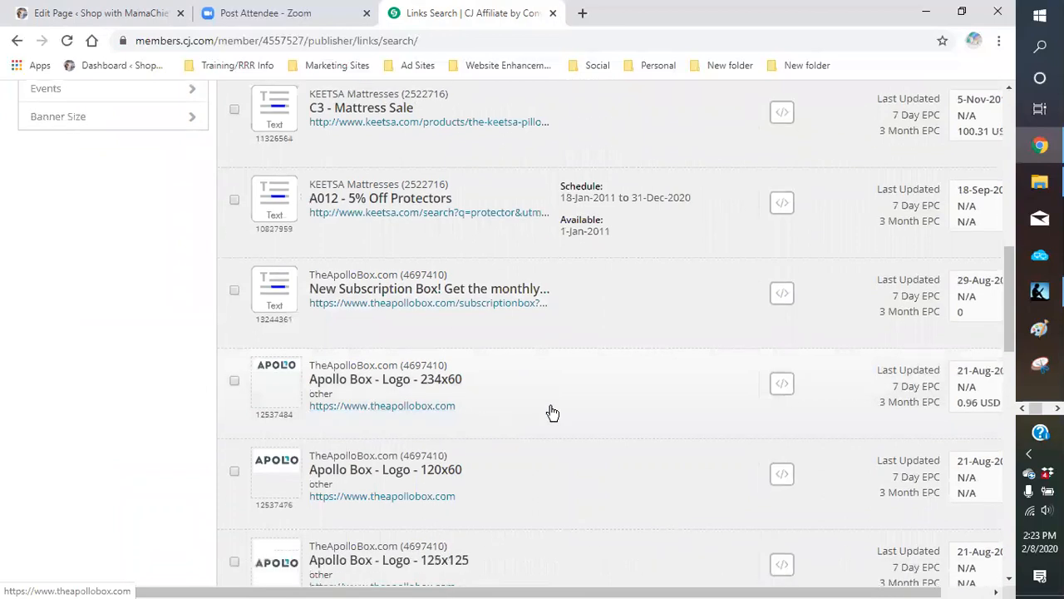
scroll(553, 413, "down", 1)
scroll(573, 405, "down", 5)
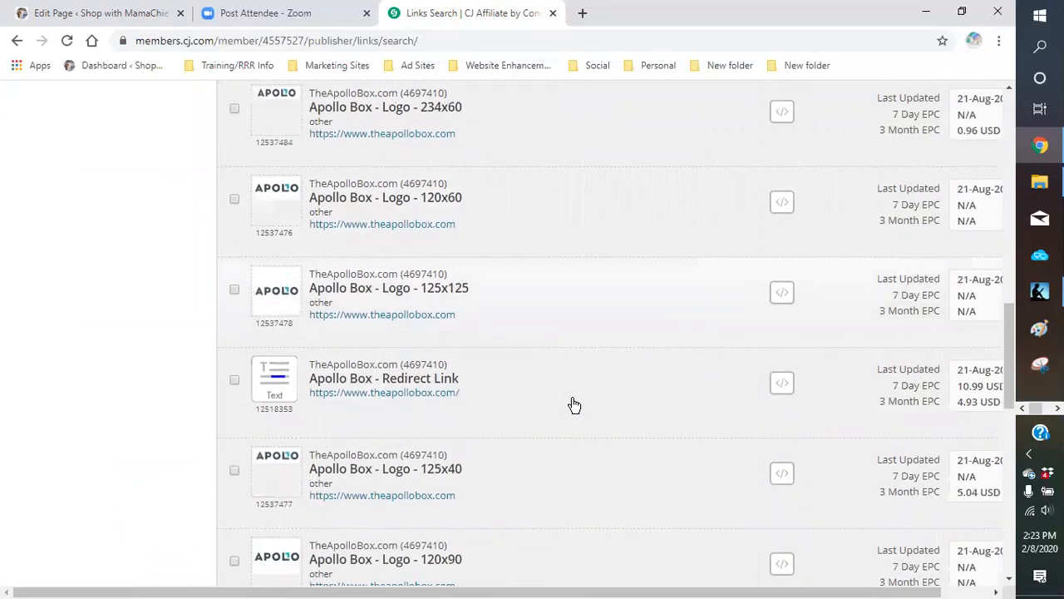
scroll(574, 405, "down", 5)
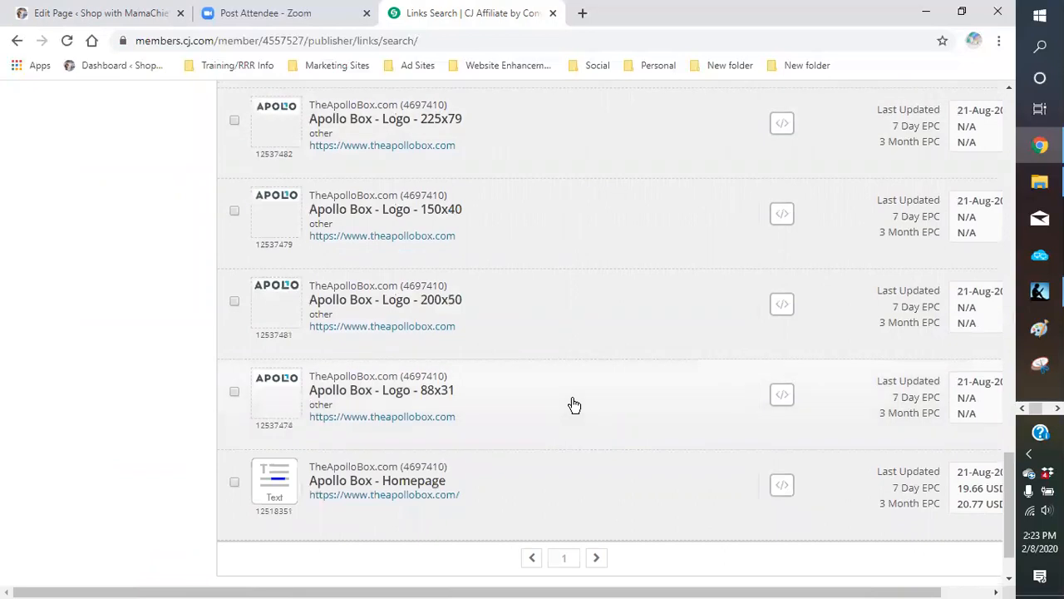
scroll(490, 405, "up", 3)
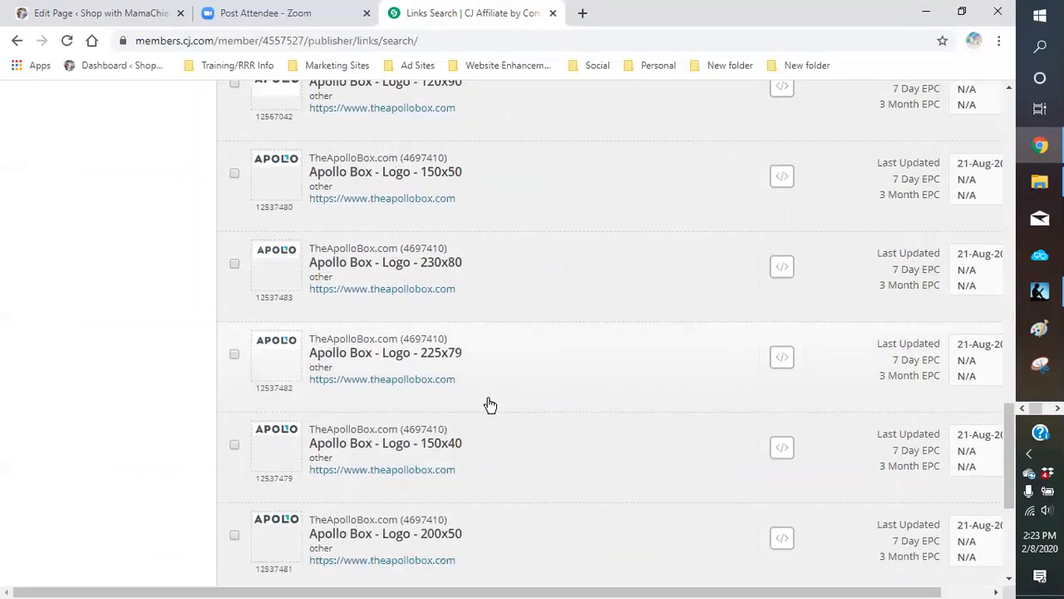
scroll(486, 407, "up", 4)
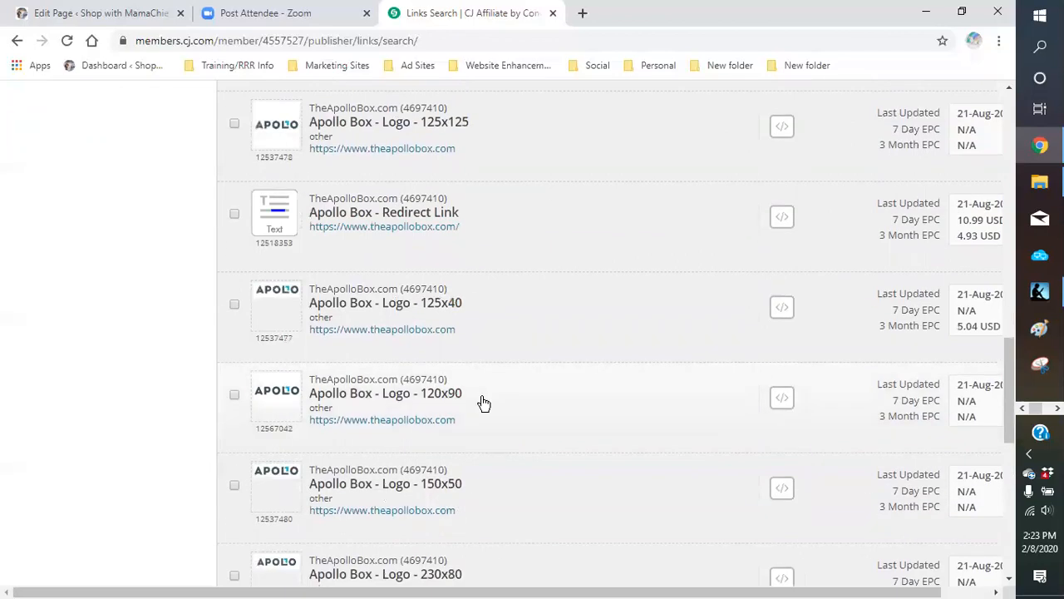
scroll(484, 401, "up", 6)
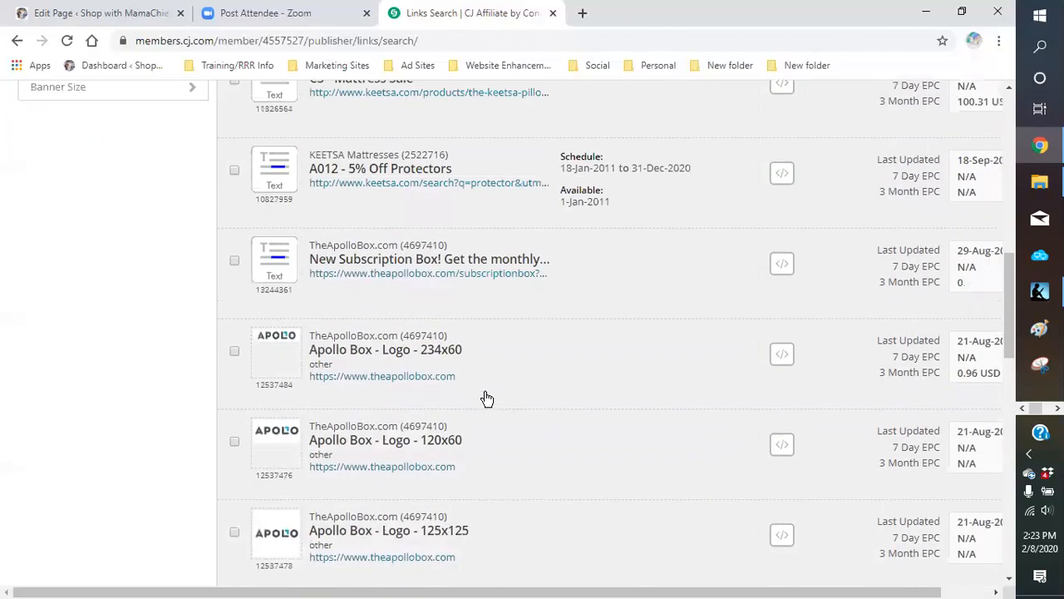
scroll(487, 399, "up", 5)
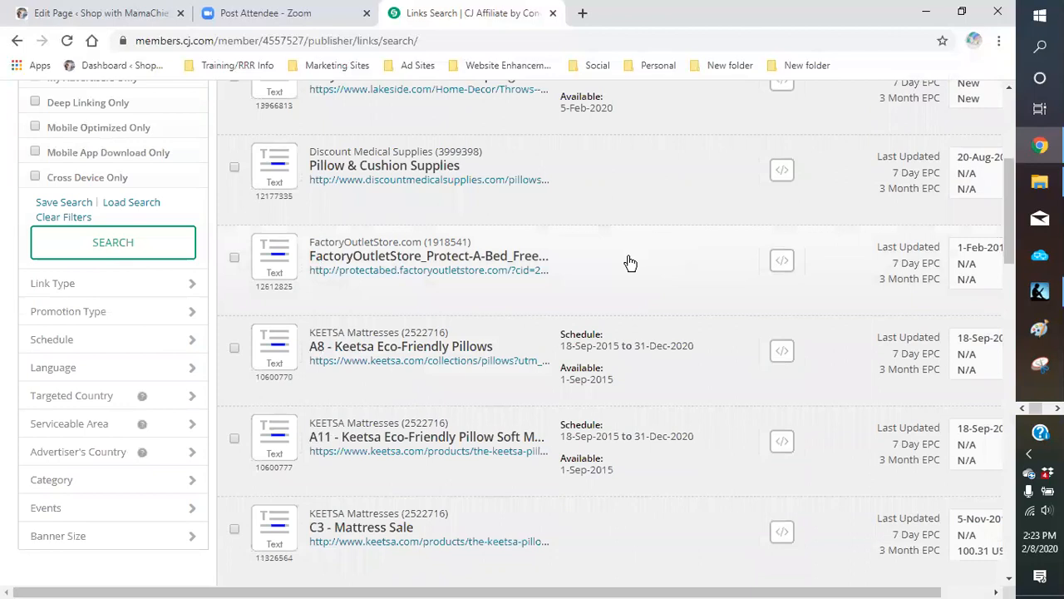
scroll(630, 263, "up", 2)
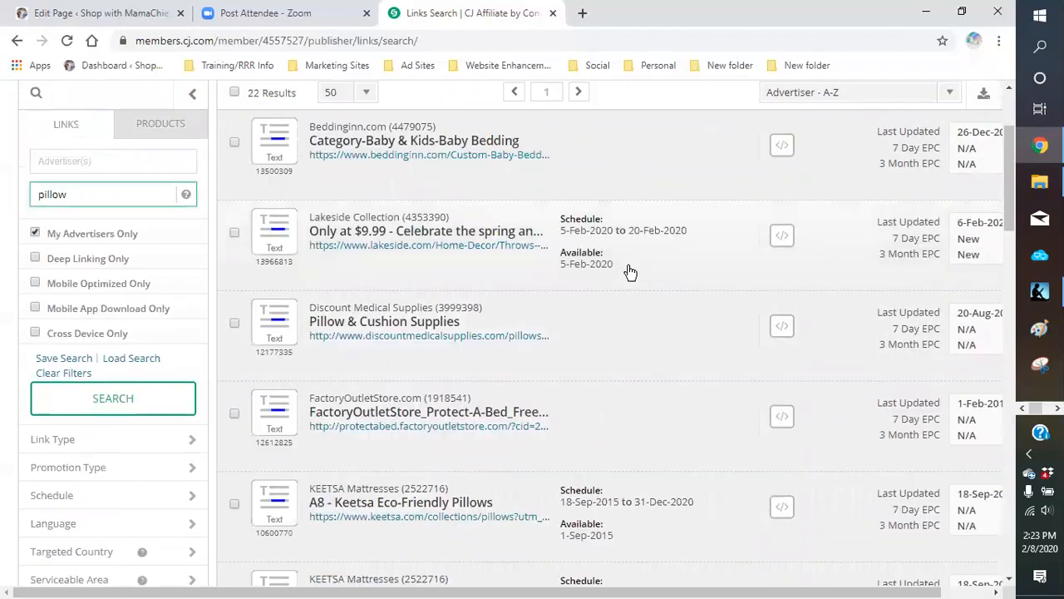
scroll(630, 271, "up", 1)
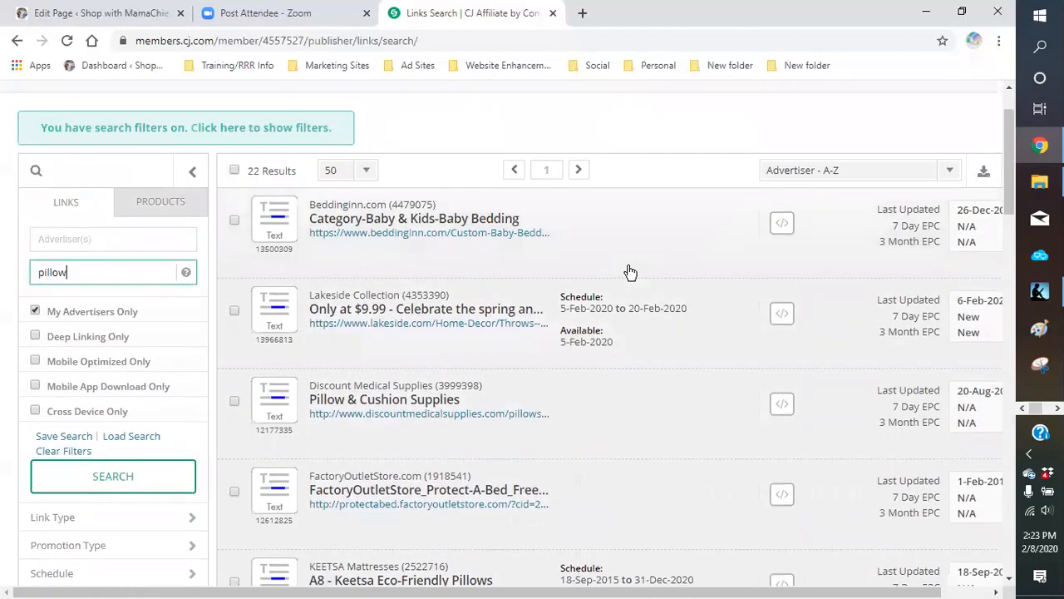
scroll(630, 271, "down", 3)
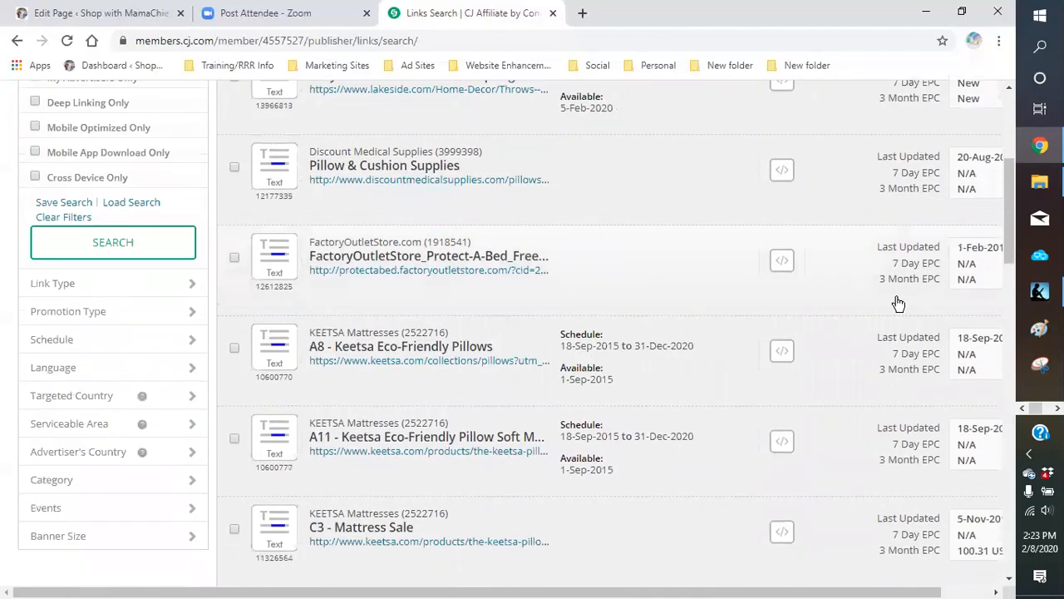
- Get the code for the FactoryOutletStore Protect-A-Bed text link and copy its Click URL
left_click(790, 273)
scroll(615, 344, "down", 4)
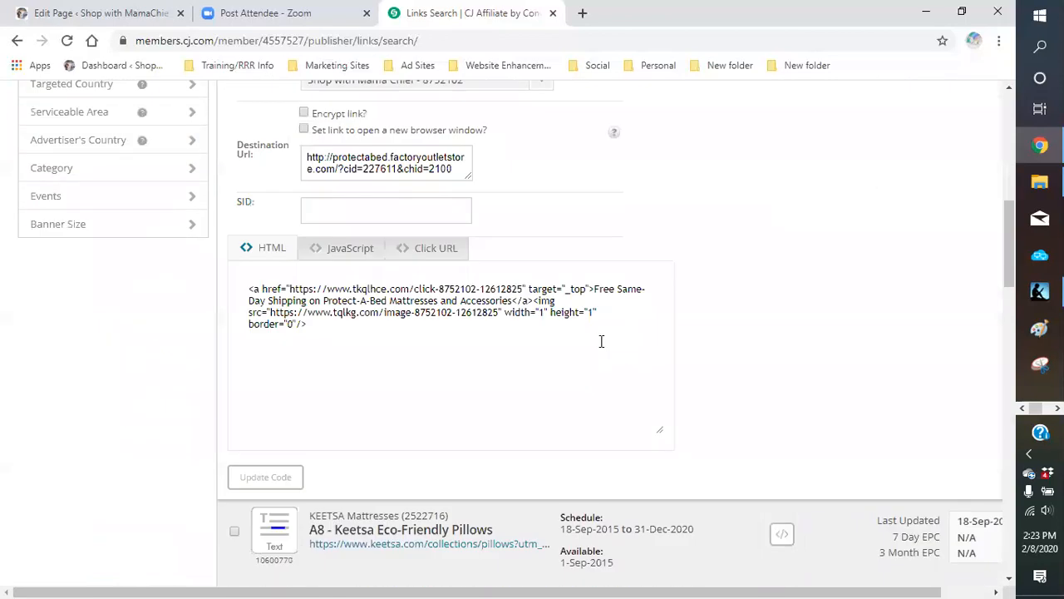
left_click(420, 251)
left_click_drag(490, 291, 252, 299)
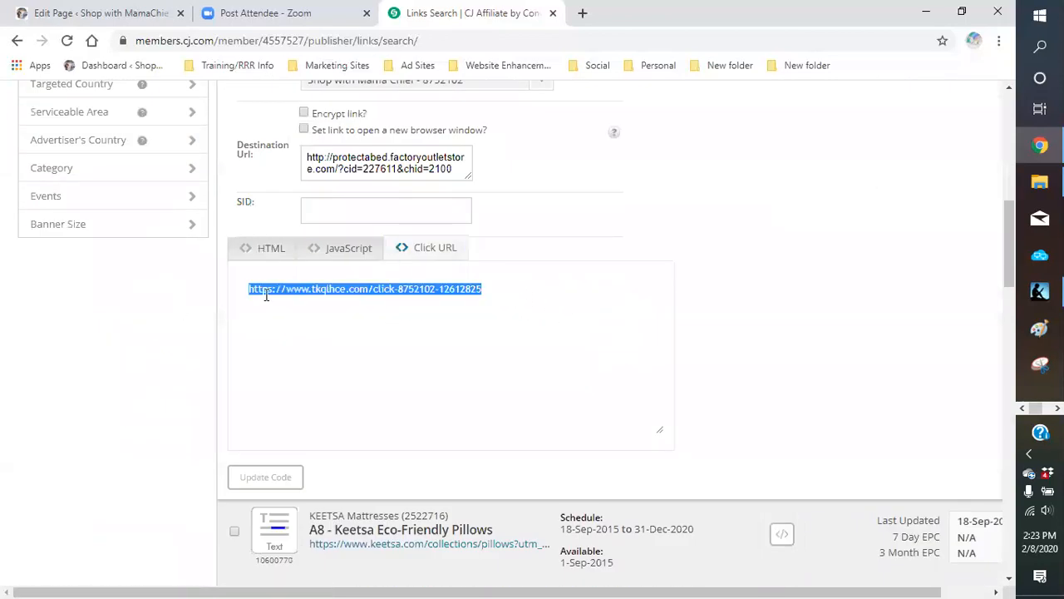
right_click(266, 295)
left_click(315, 359)
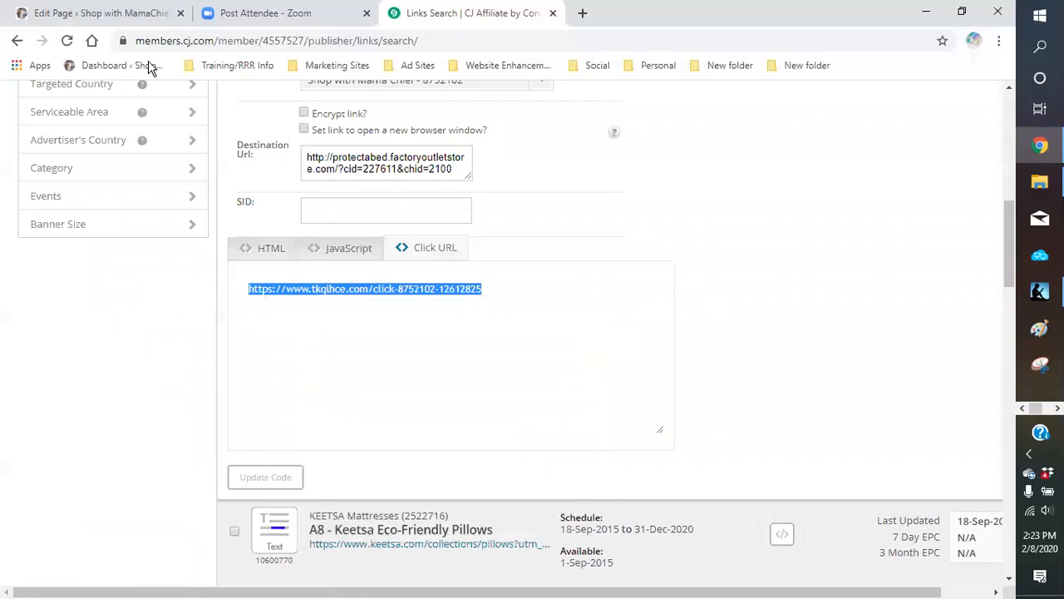
- Switch to the WordPress page editor and link "right pillow will enable your body" to the copied Protect-A-Bed URL, opening in a new tab
left_click(114, 18)
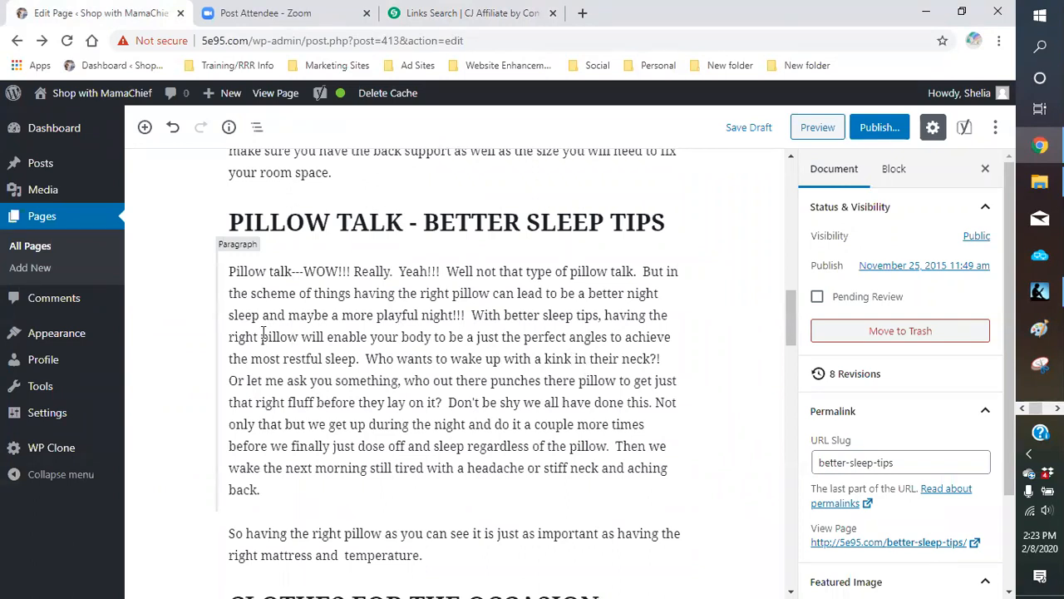
left_click(232, 336)
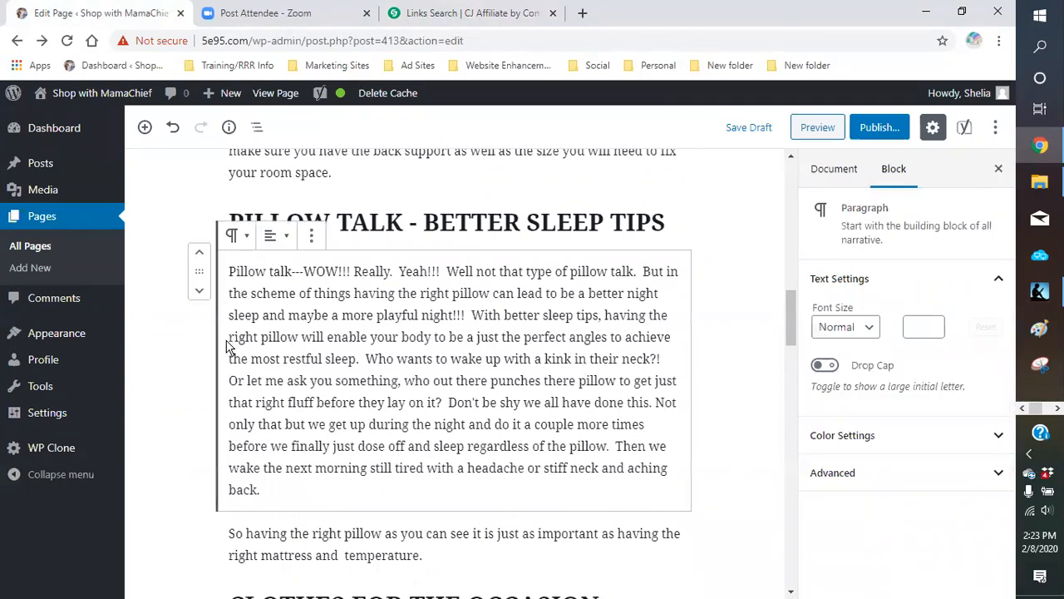
left_click_drag(232, 341, 428, 341)
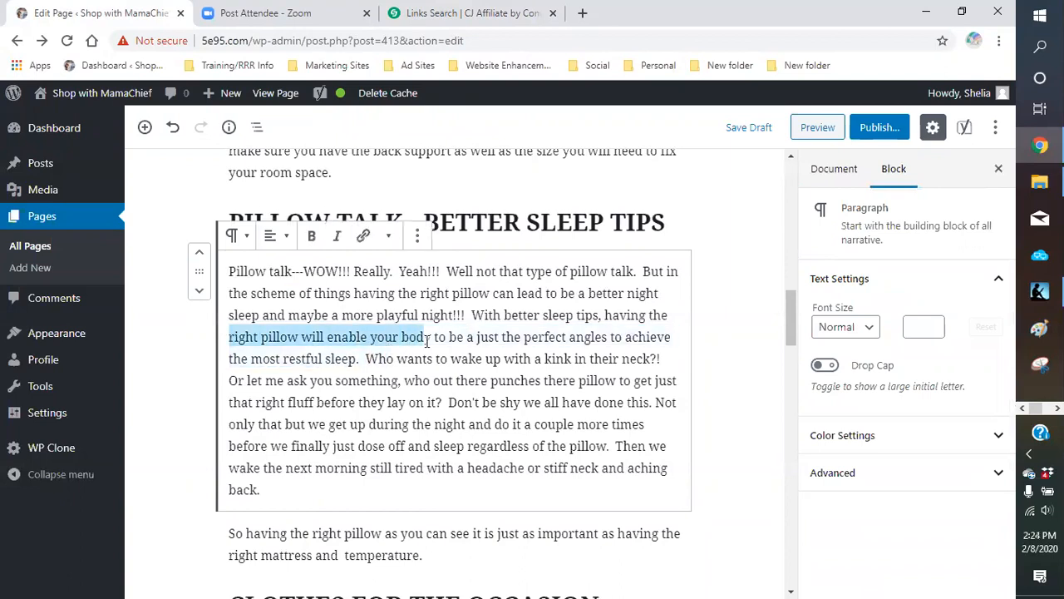
left_click(364, 237)
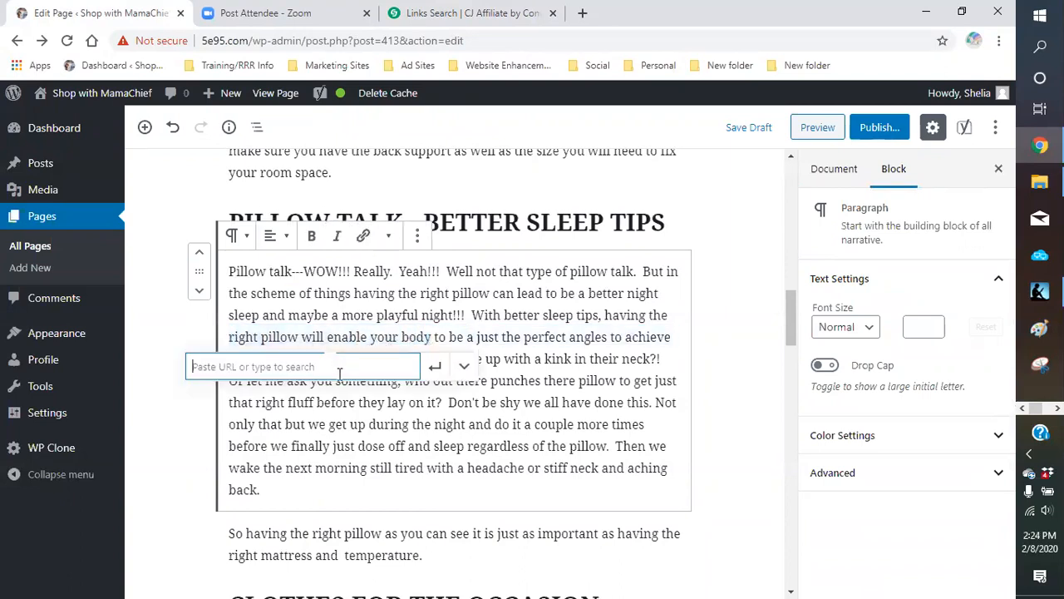
right_click(337, 370)
left_click(371, 242)
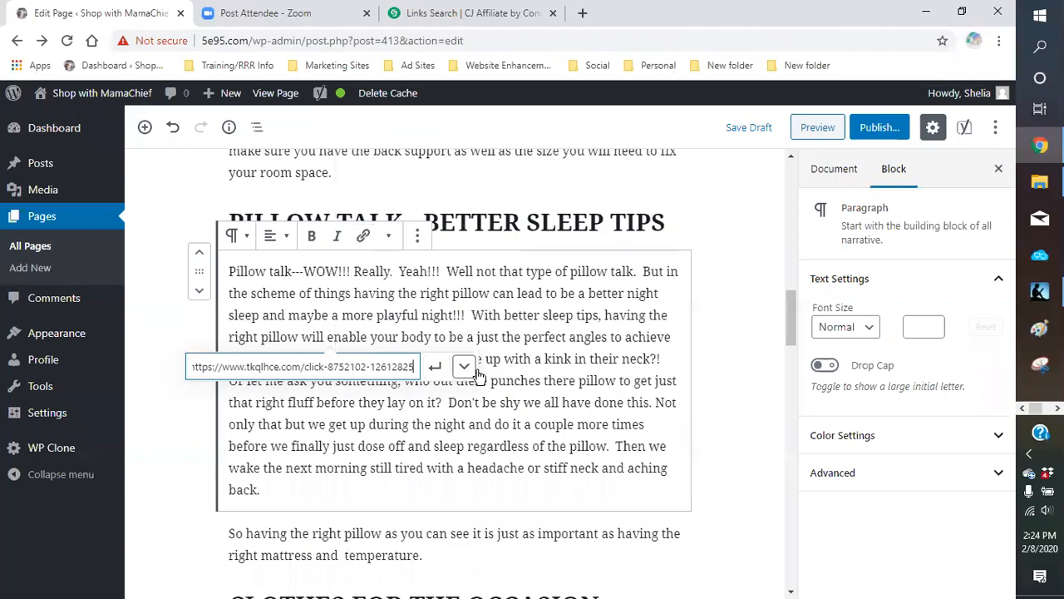
left_click(463, 367)
left_click(212, 400)
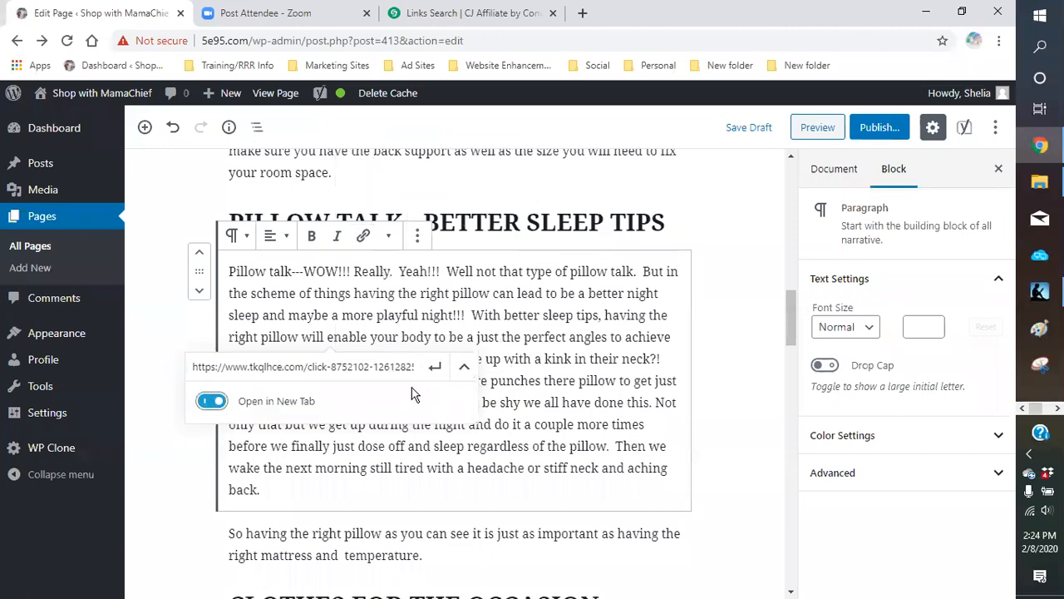
left_click(435, 367)
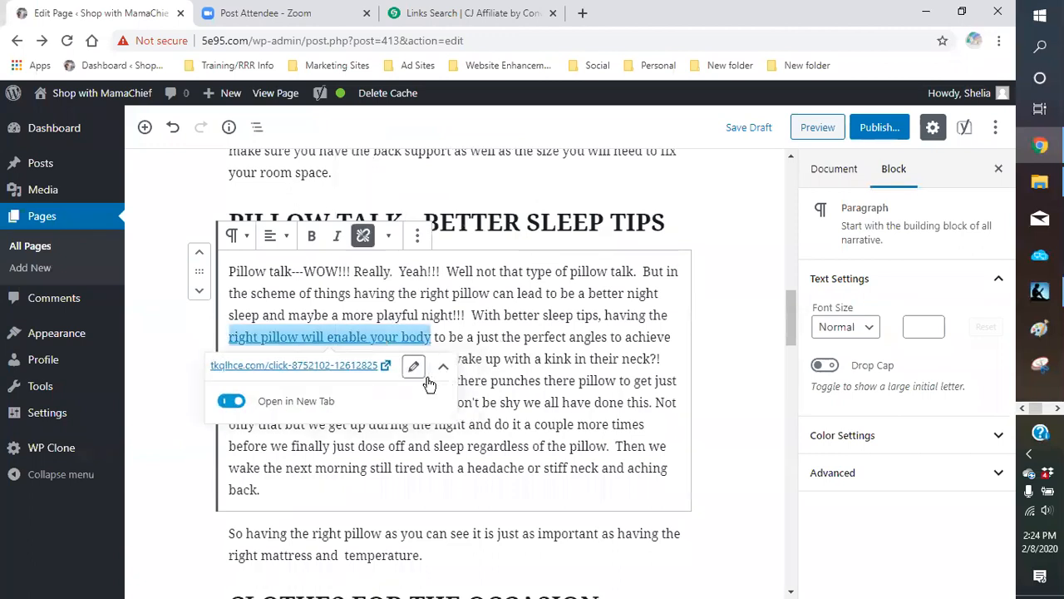
- Make the "right pillow will enable your body" link bold and italic
left_click(312, 237)
left_click(338, 242)
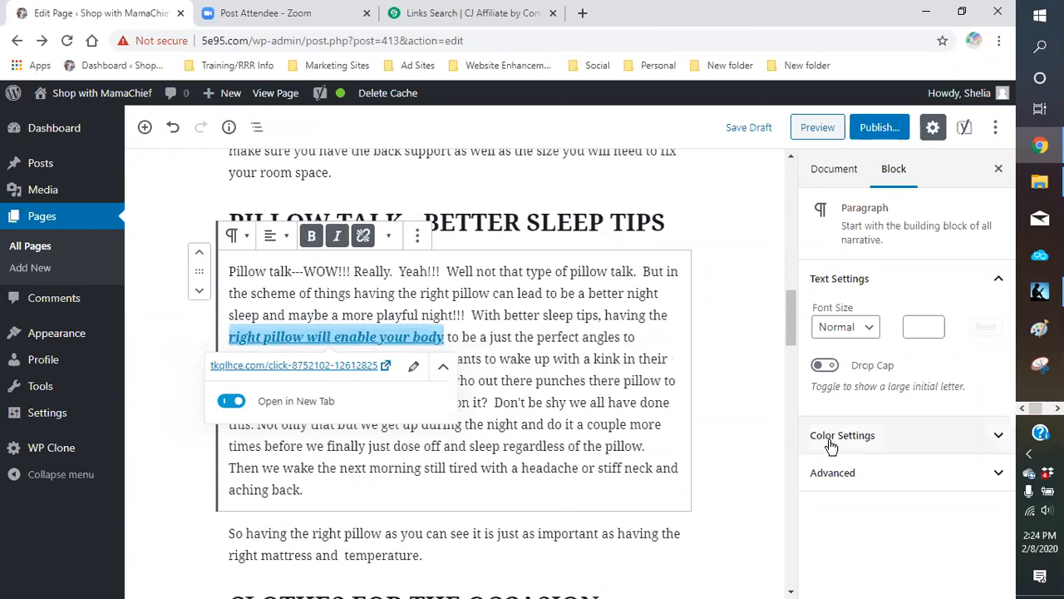
left_click(747, 426)
- Open the site's list of all pages in a new browser tab and search it for "clothes"
scroll(606, 363, "down", 5)
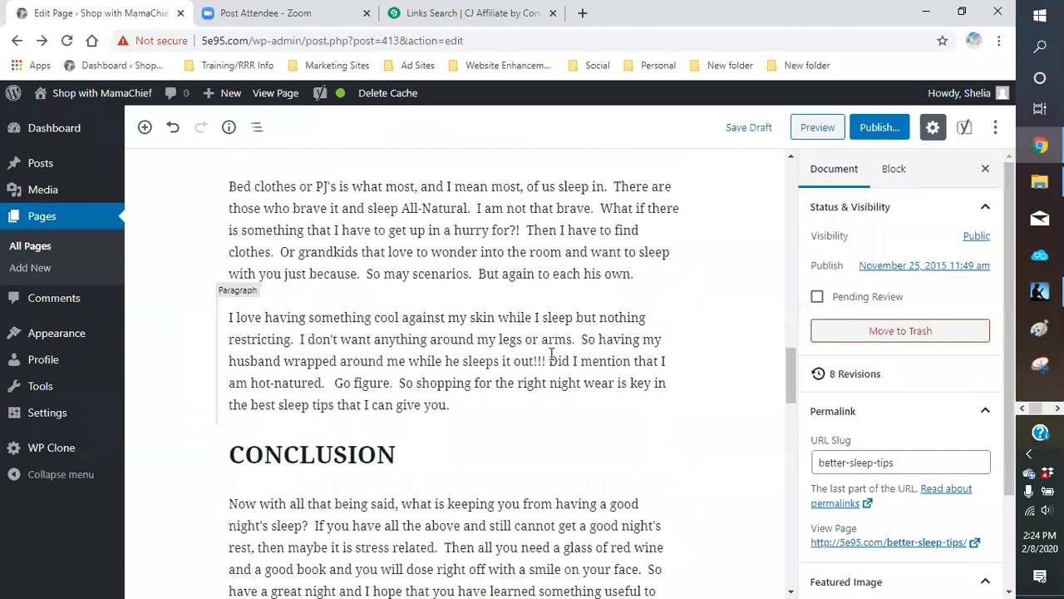
scroll(554, 347, "up", 3)
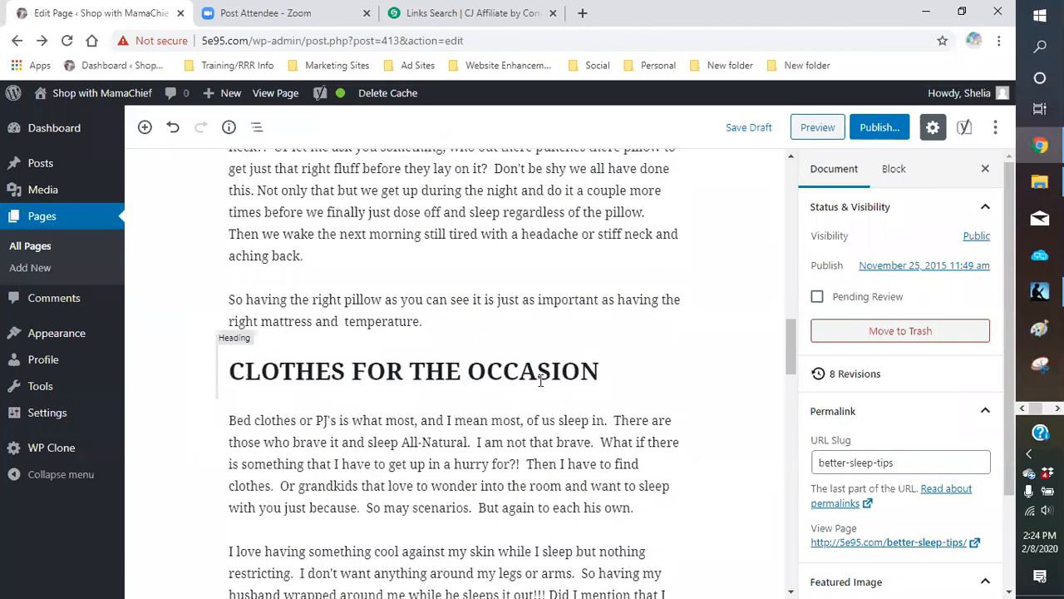
scroll(498, 391, "down", 2)
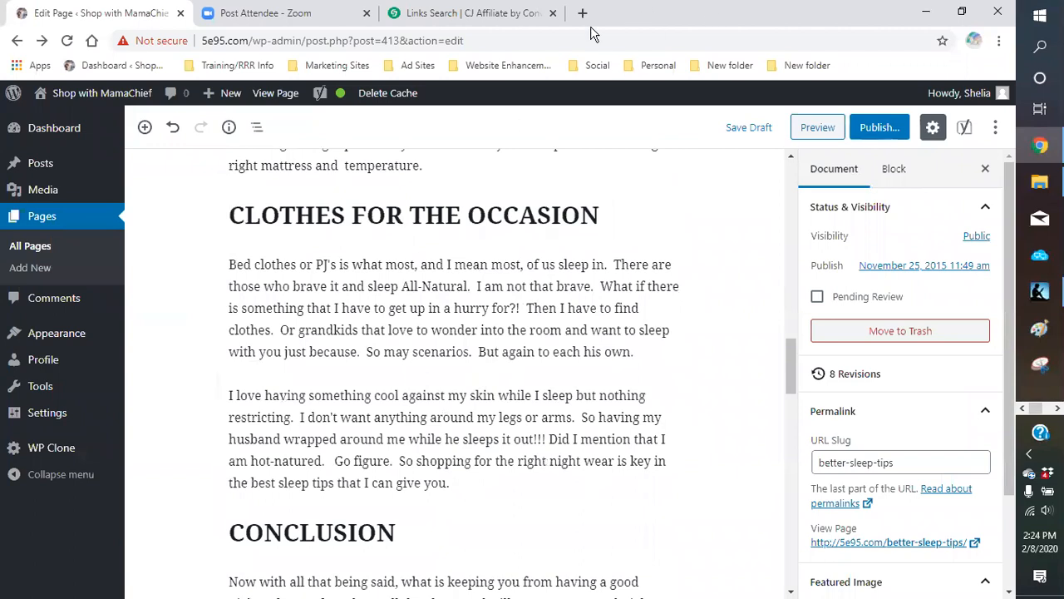
left_click(582, 12)
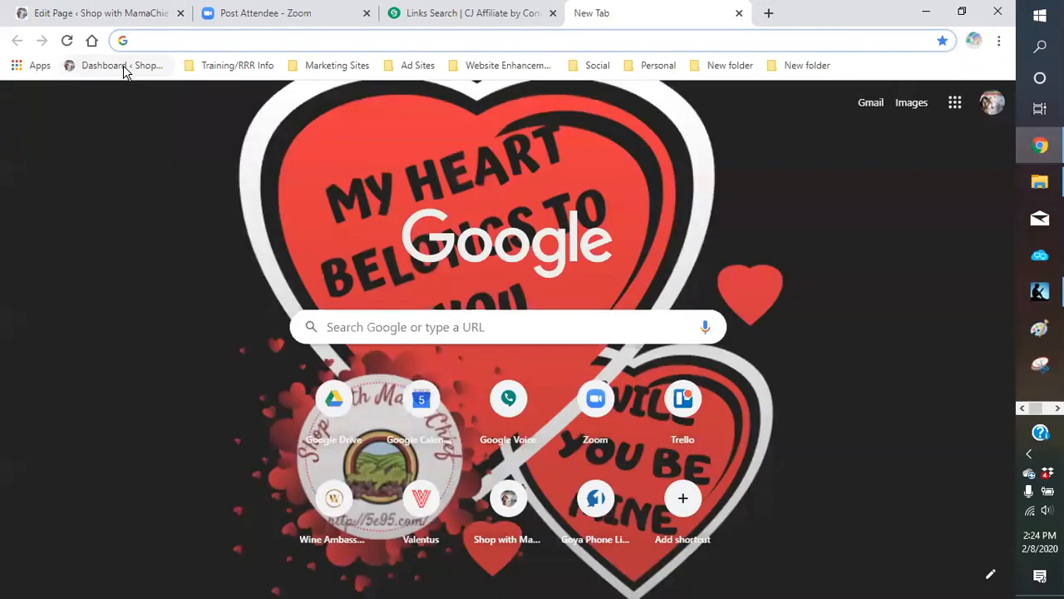
left_click(122, 66)
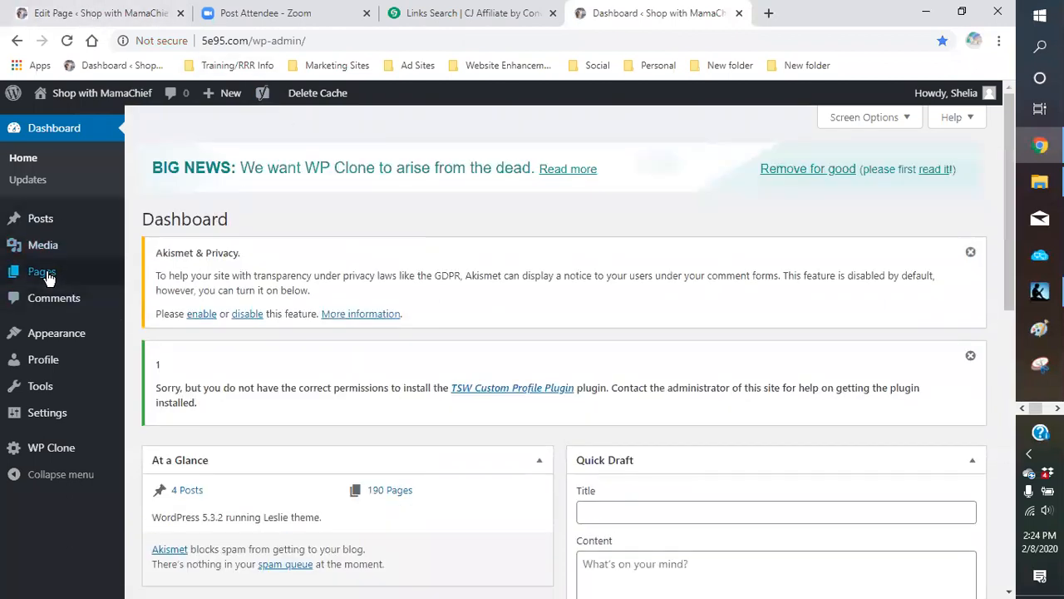
mouse_move(47, 278)
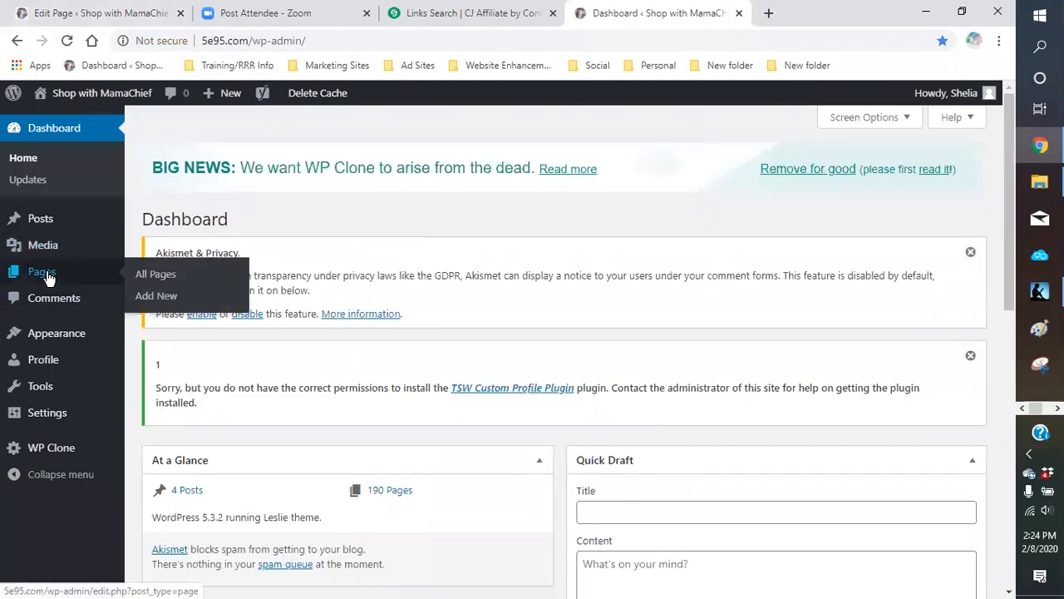
left_click(155, 277)
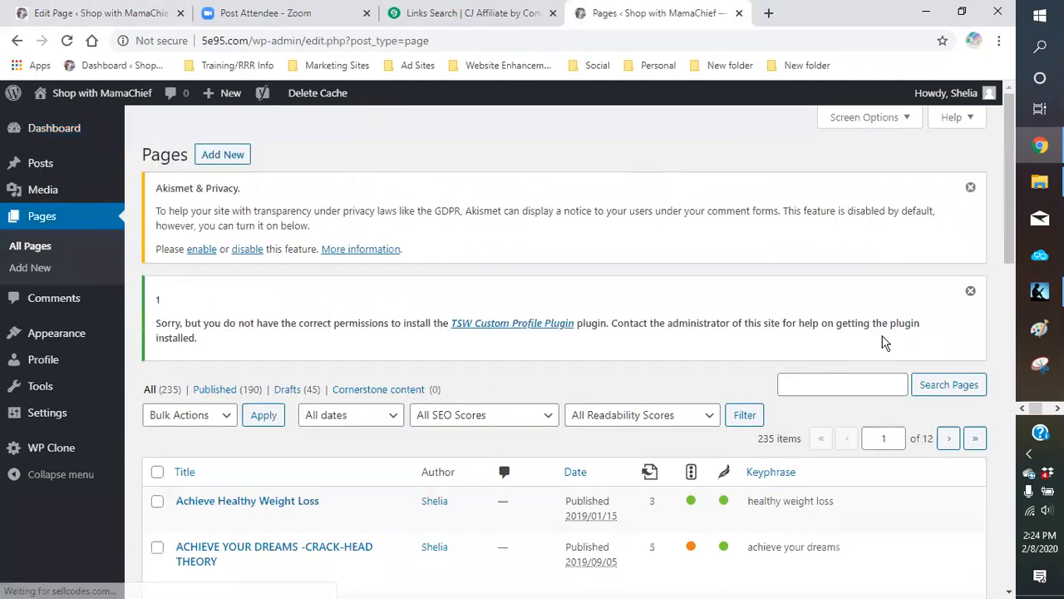
left_click(832, 452)
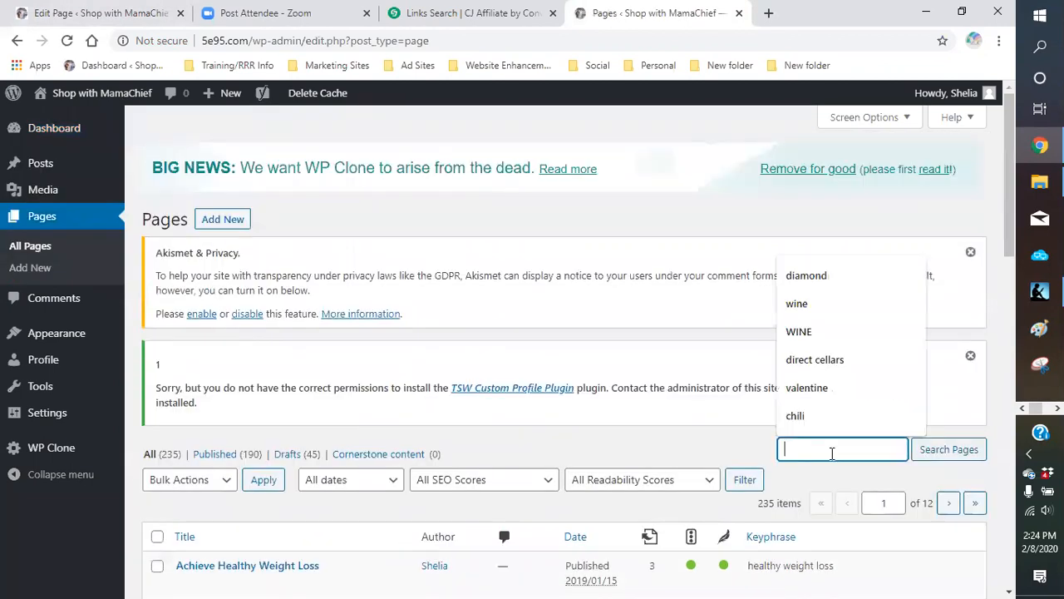
type("clothe")
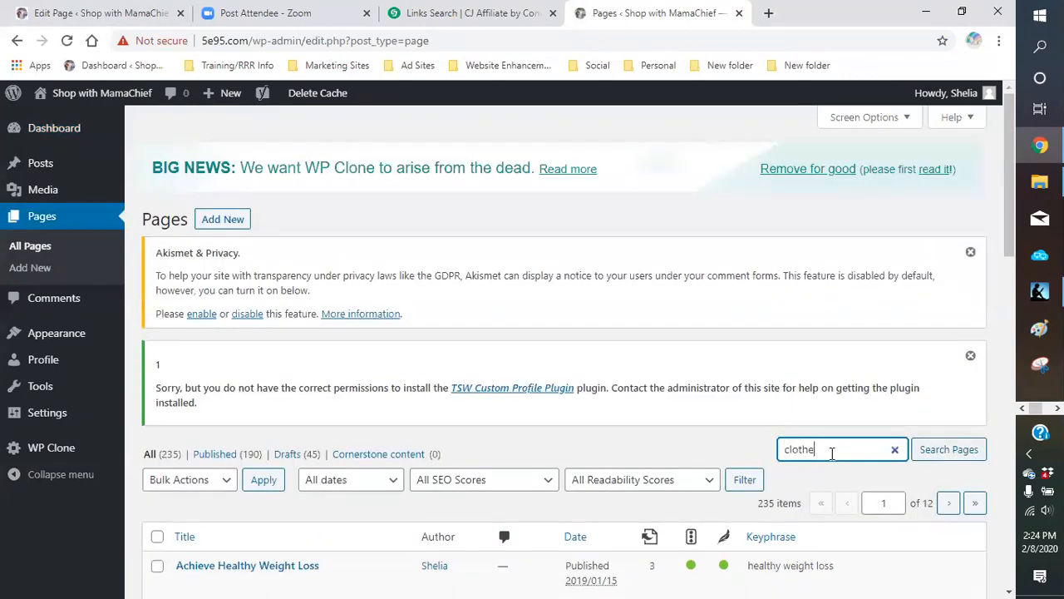
key("Return")
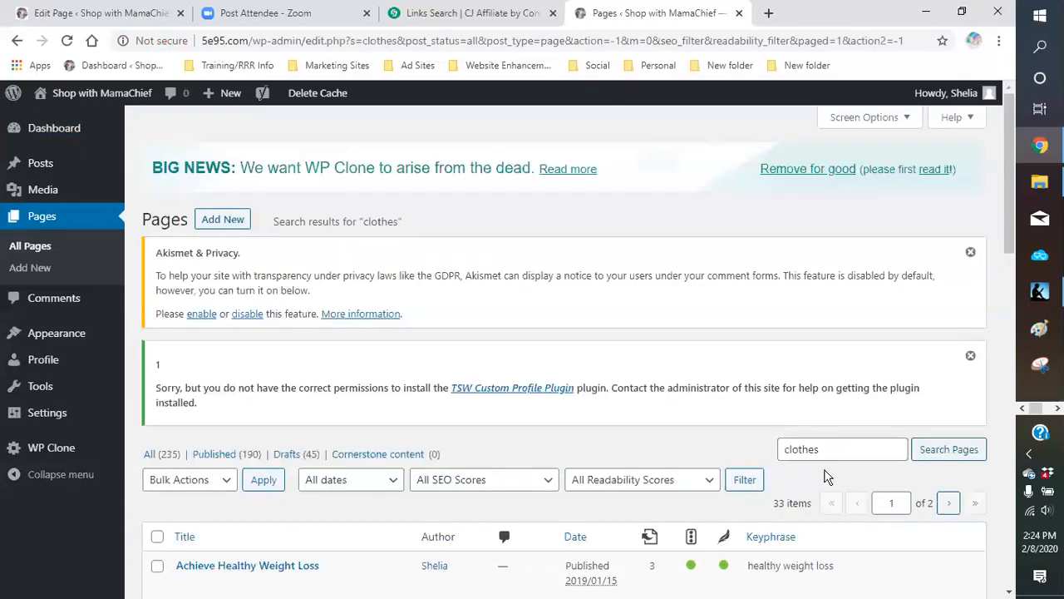
- Open the "Clothes for Women -Affordable Fashion" page for editing and copy its permalink address
scroll(826, 476, "down", 4)
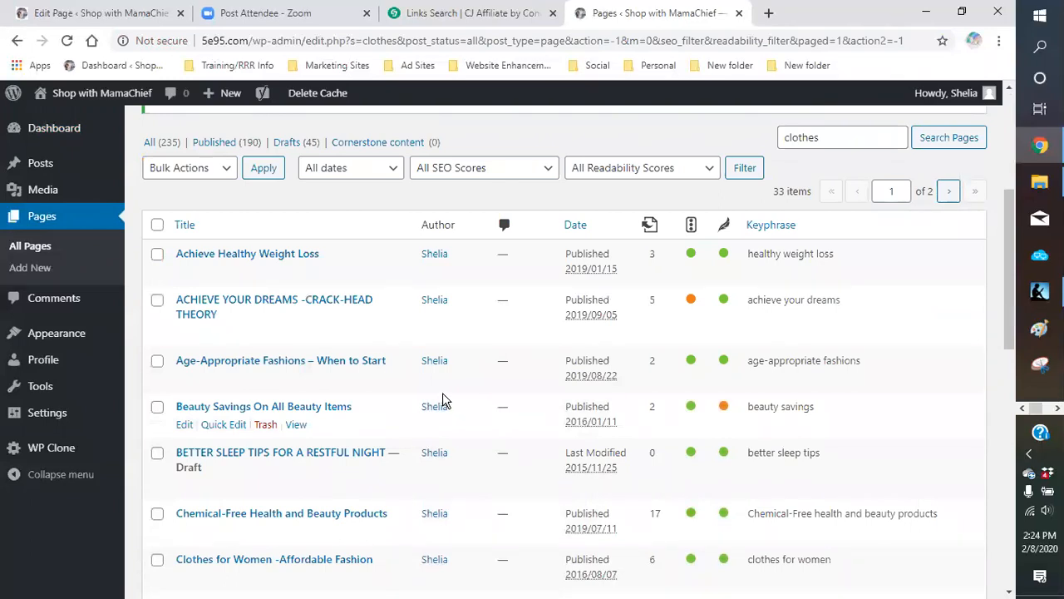
scroll(444, 399, "down", 2)
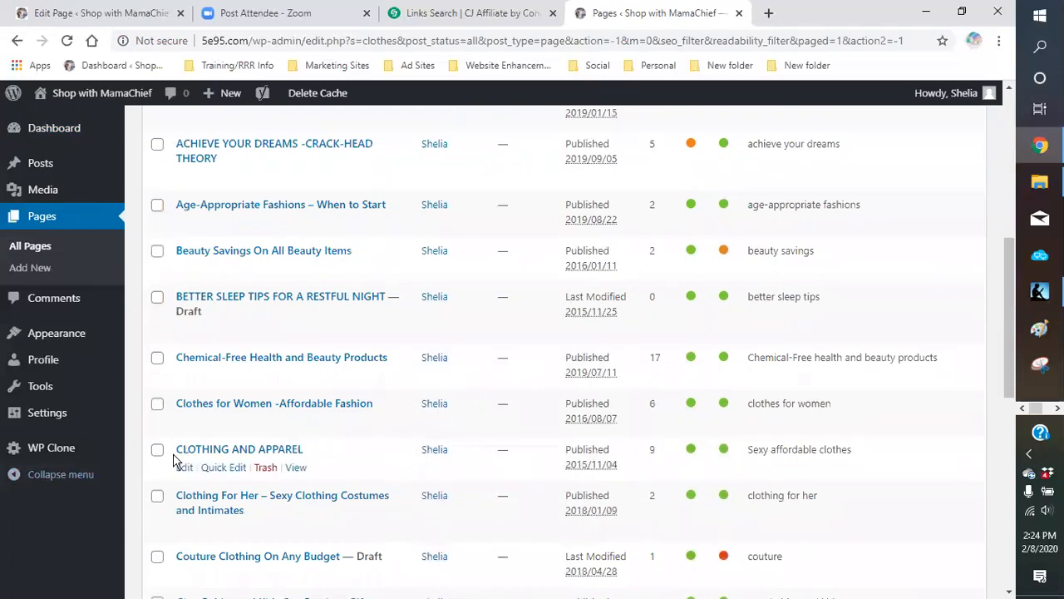
left_click(192, 408)
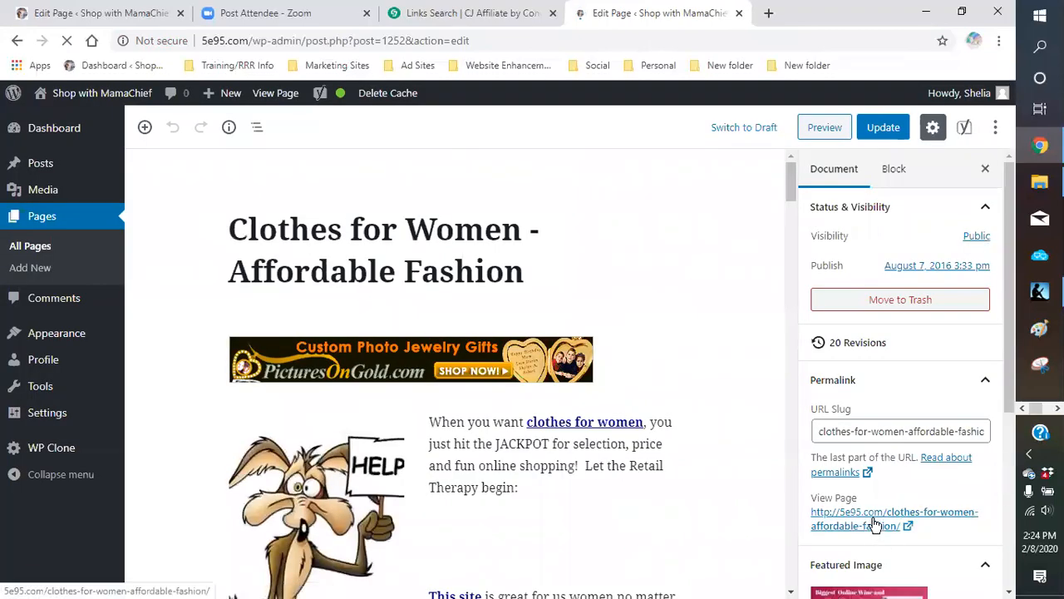
right_click(873, 523)
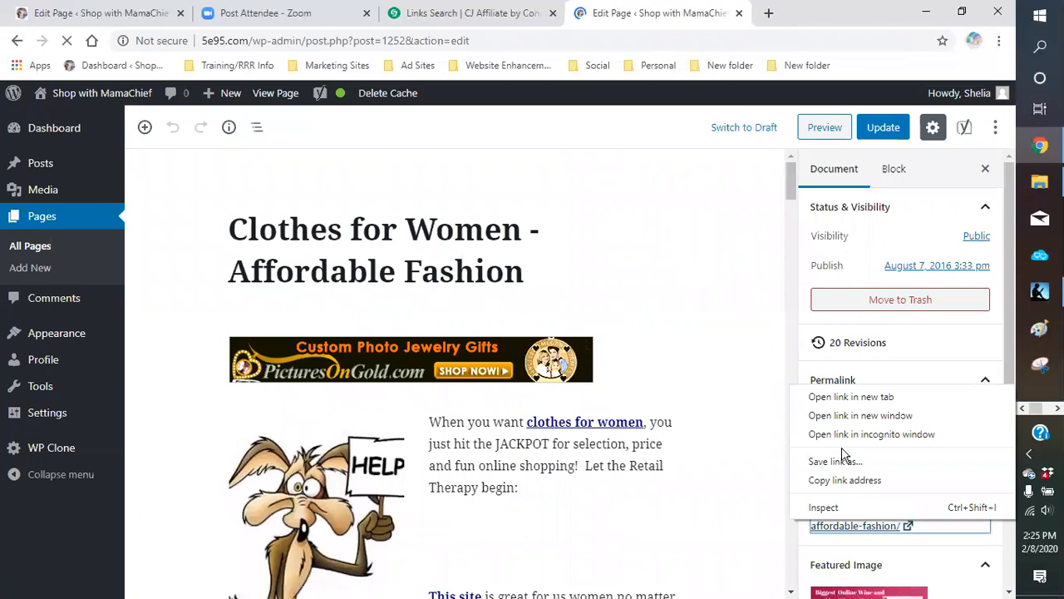
left_click(840, 482)
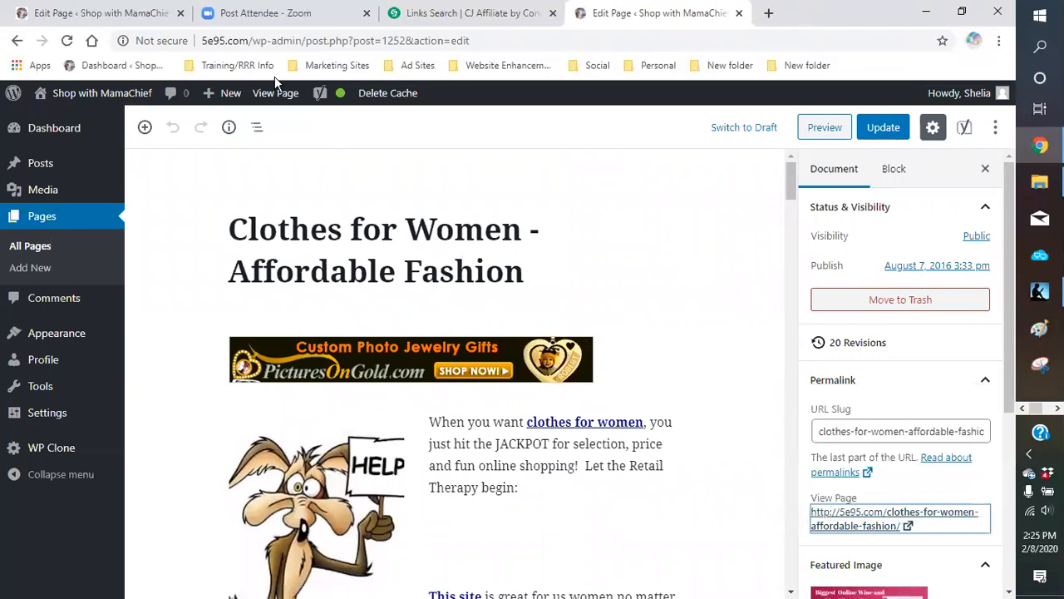
- Return to the Better Sleep Tips page and link "shopping for the right night wear" to the copied clothes-for-women-affordable-fashion address, opening in a new tab
left_click(107, 18)
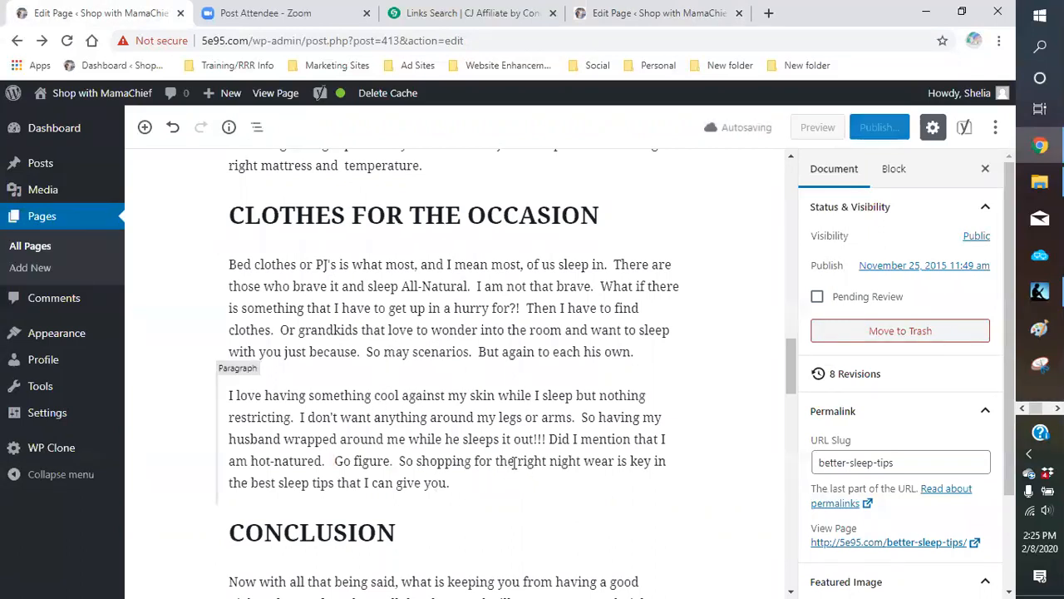
left_click_drag(415, 463, 613, 467)
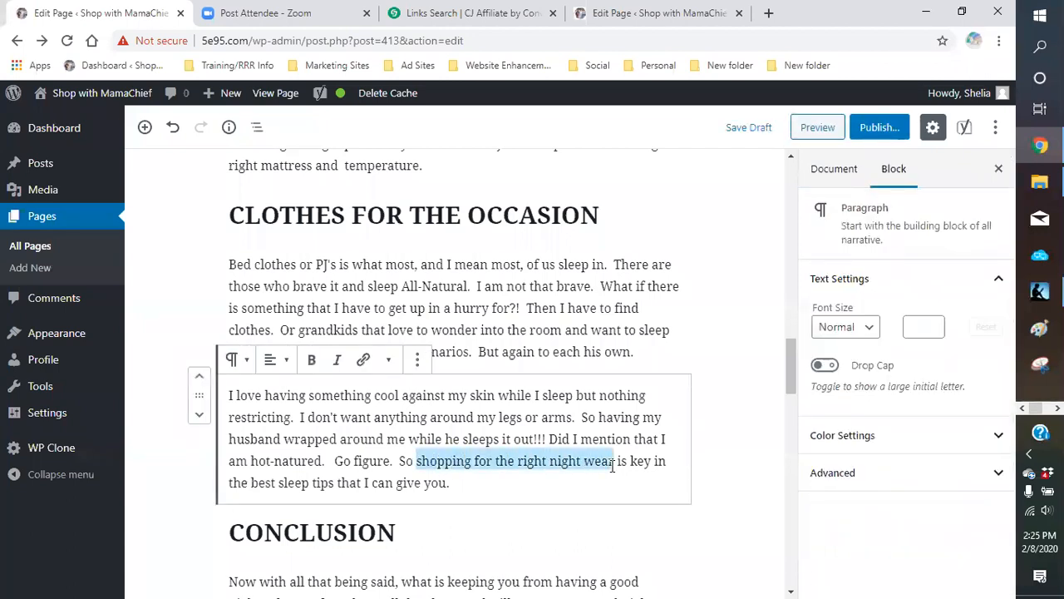
left_click(364, 361)
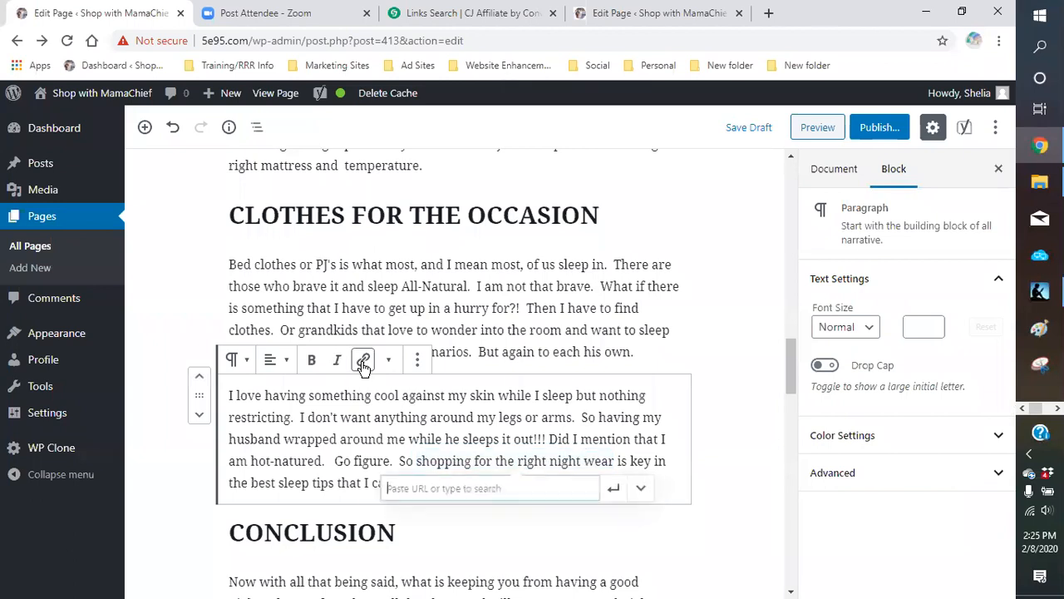
right_click(416, 492)
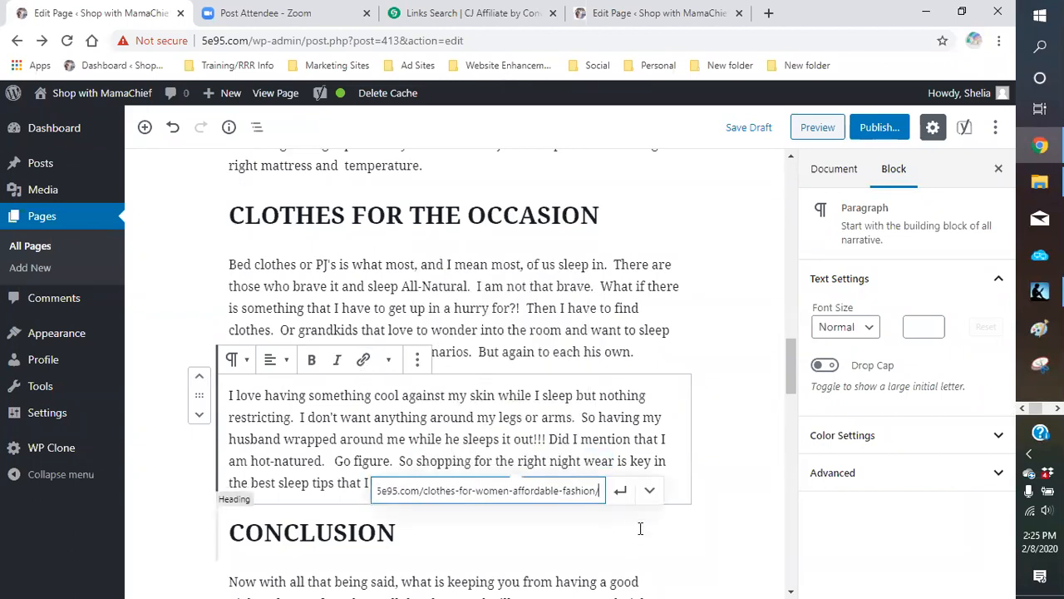
left_click(649, 491)
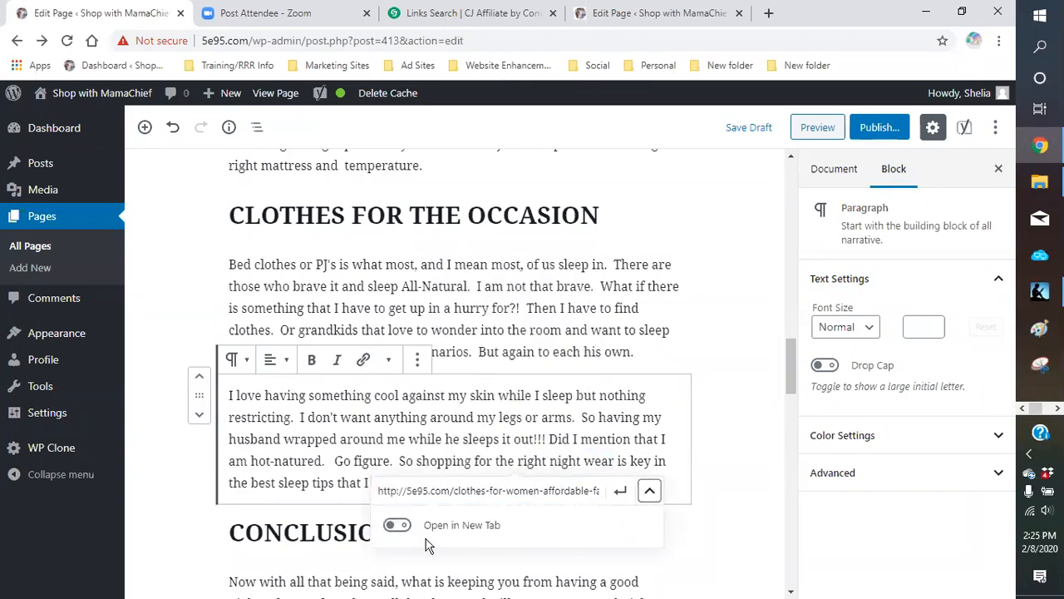
left_click(396, 525)
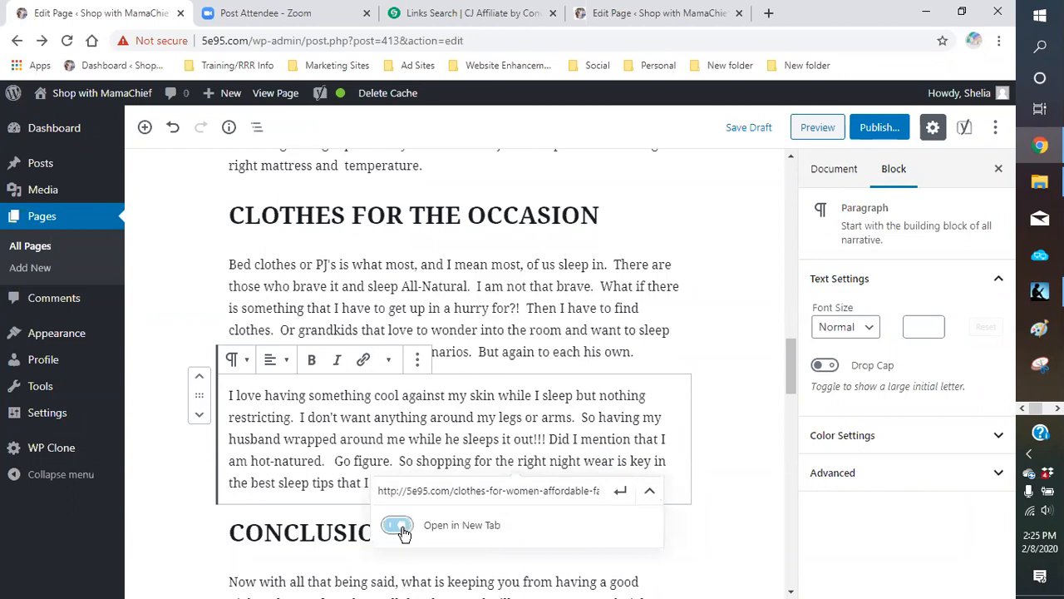
left_click(621, 491)
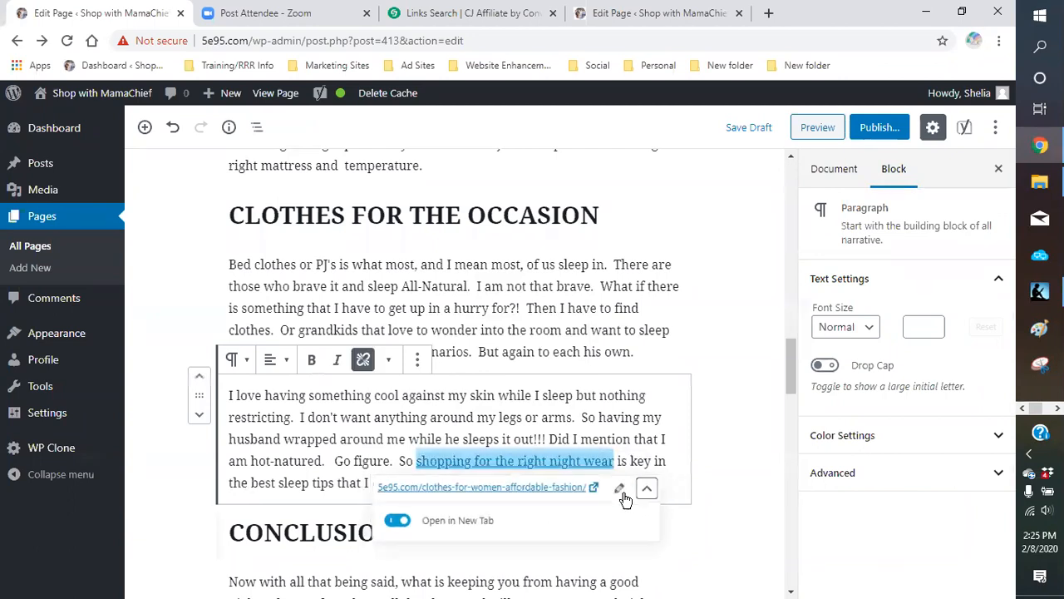
- Make the "shopping for the right night wear" link bold and italic, and save the page draft
left_click(309, 361)
left_click(337, 361)
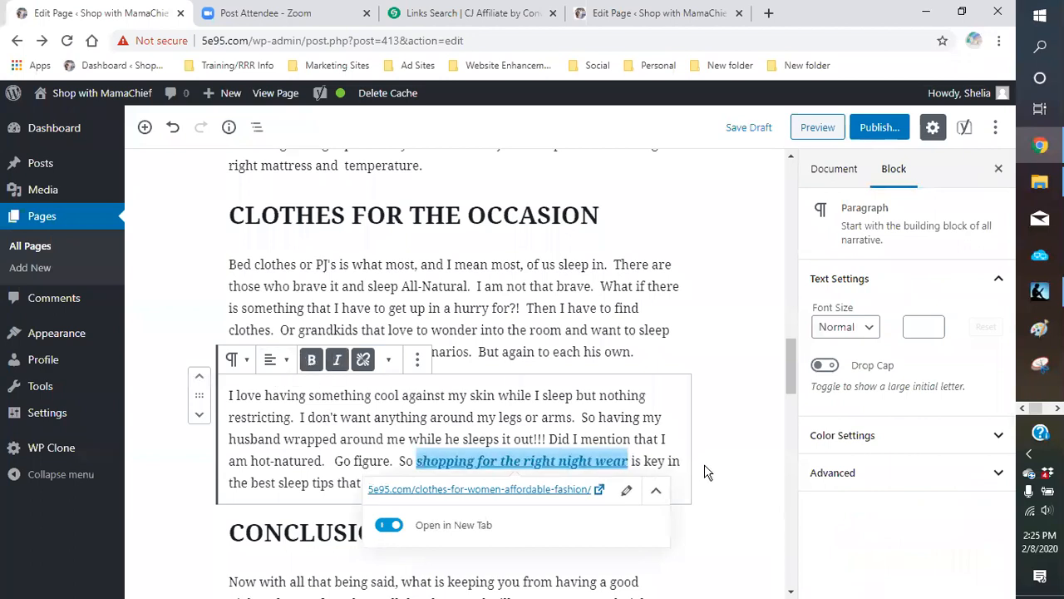
left_click(746, 479)
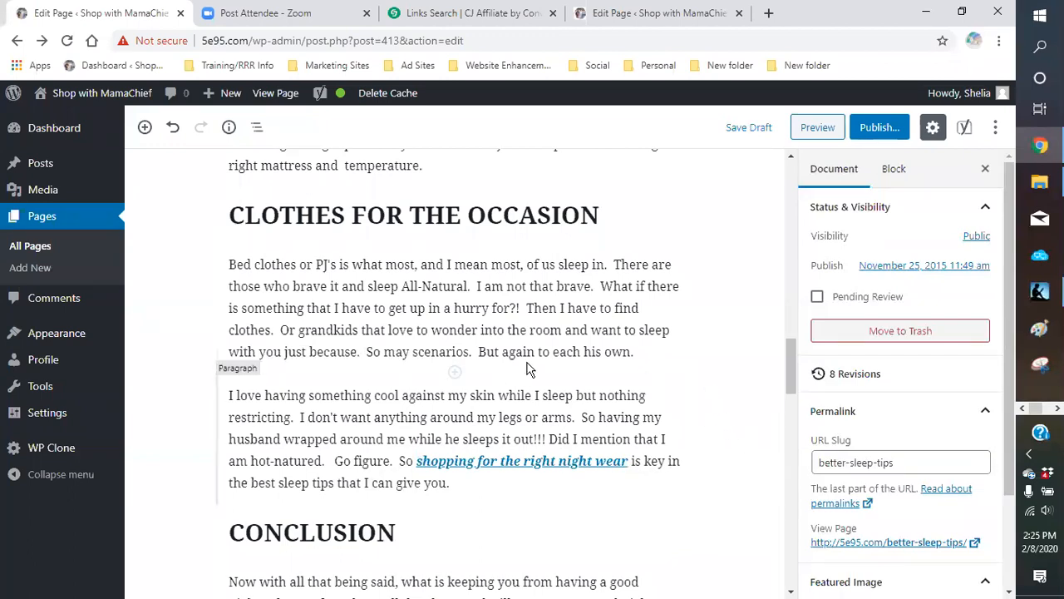
scroll(731, 407, "down", 3)
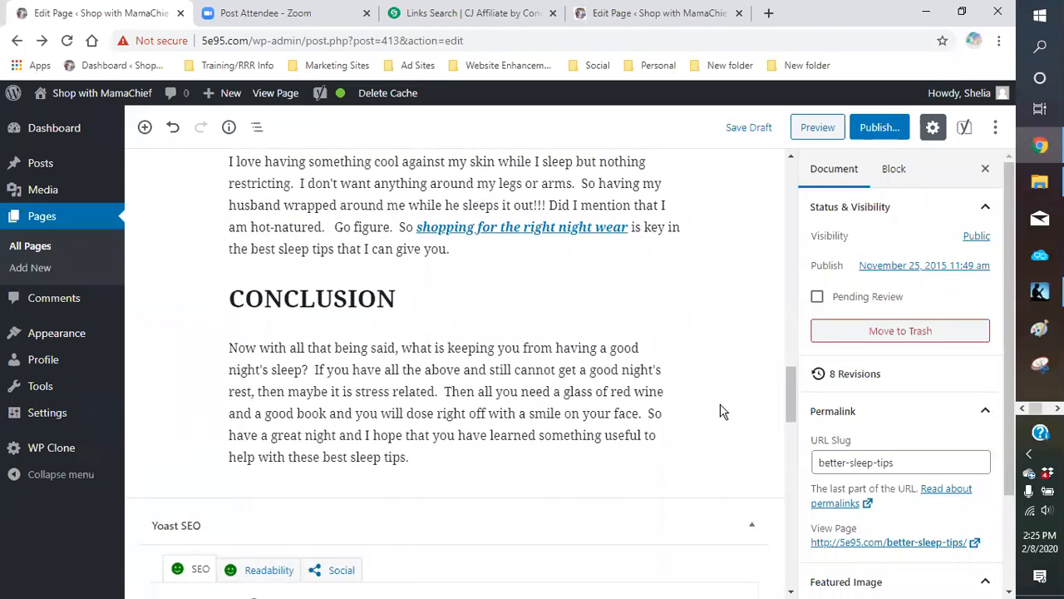
left_click(745, 129)
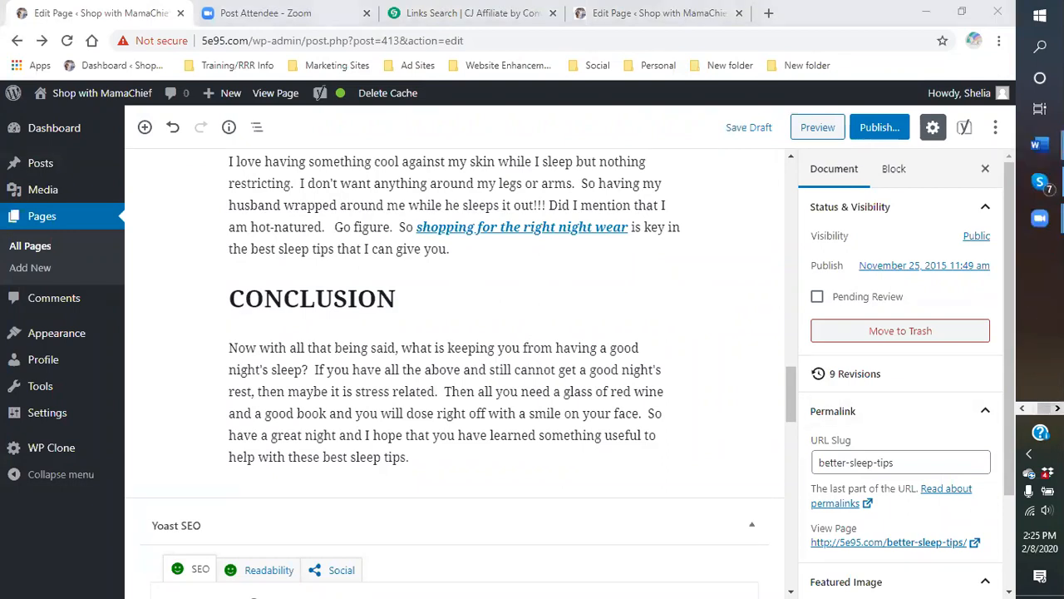
- Switch to the Word document "ad copy - various 6-21-19" and copy the shorter wineambassador.com link from the end of the wine link list
mouse_move(1040, 182)
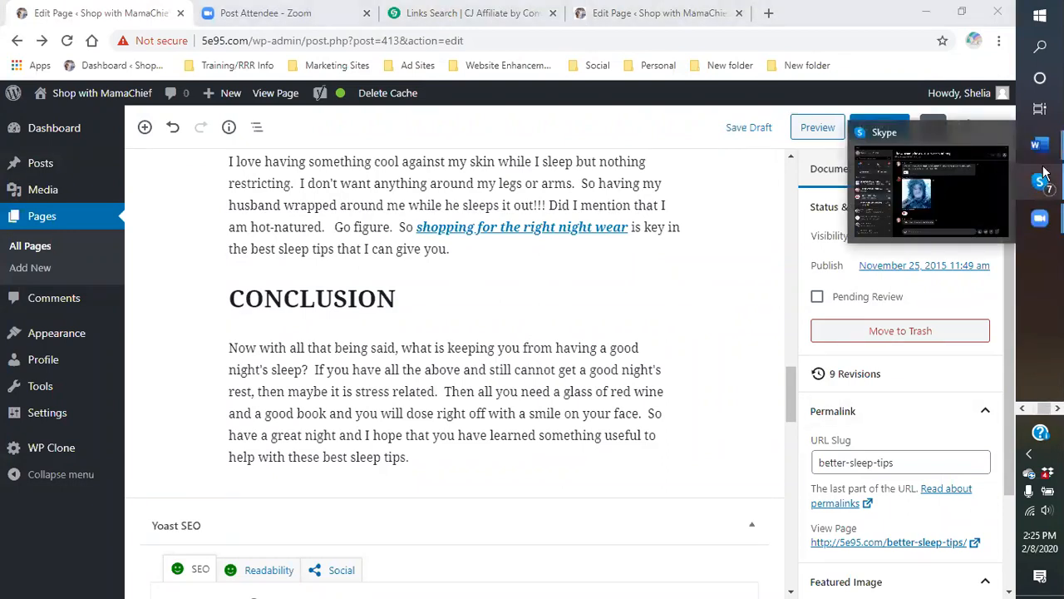
mouse_move(1036, 145)
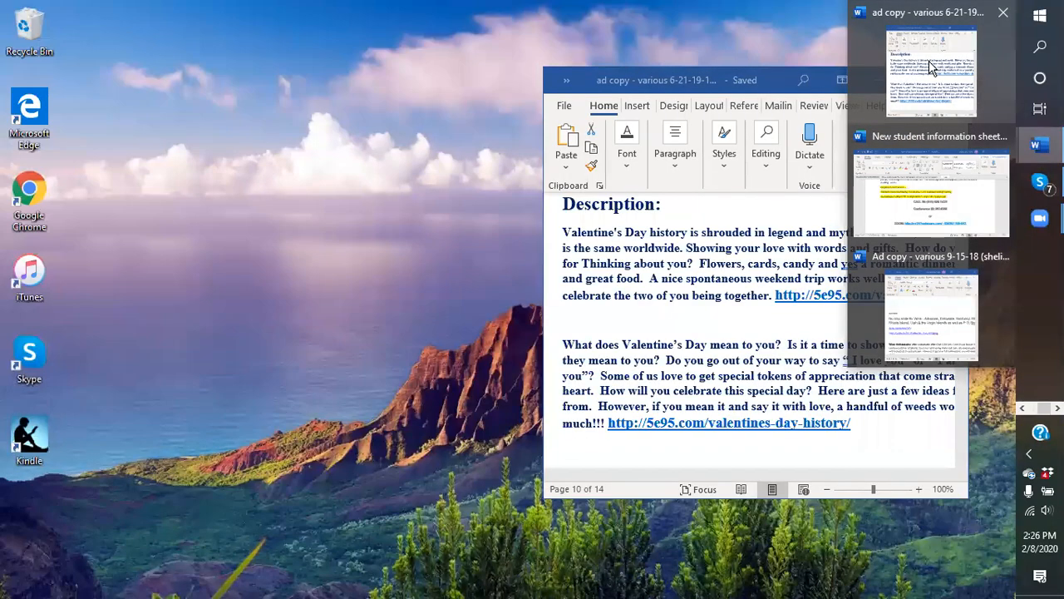
left_click(931, 67)
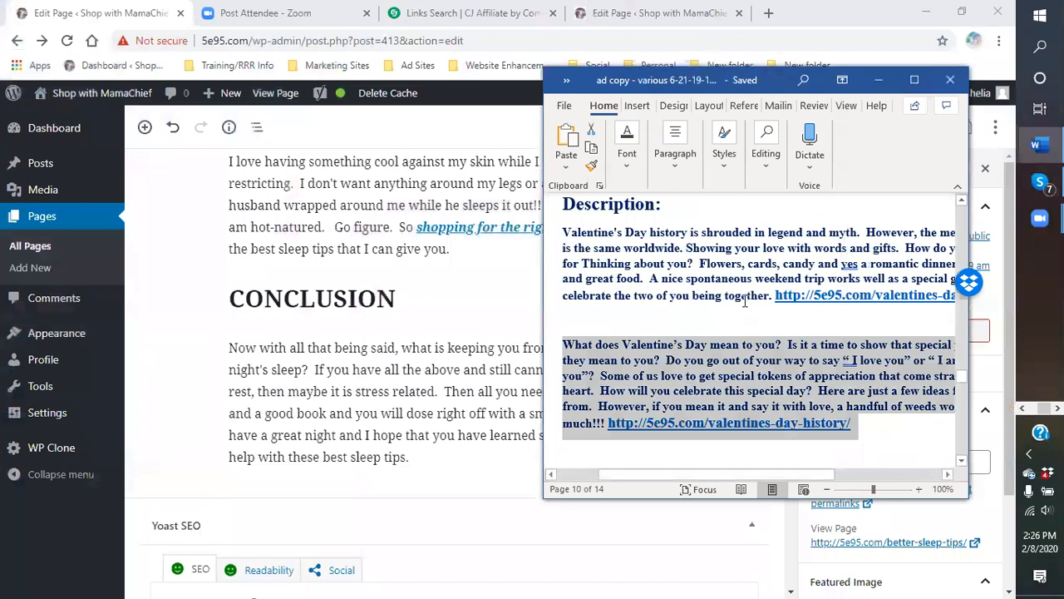
scroll(749, 311, "up", 10)
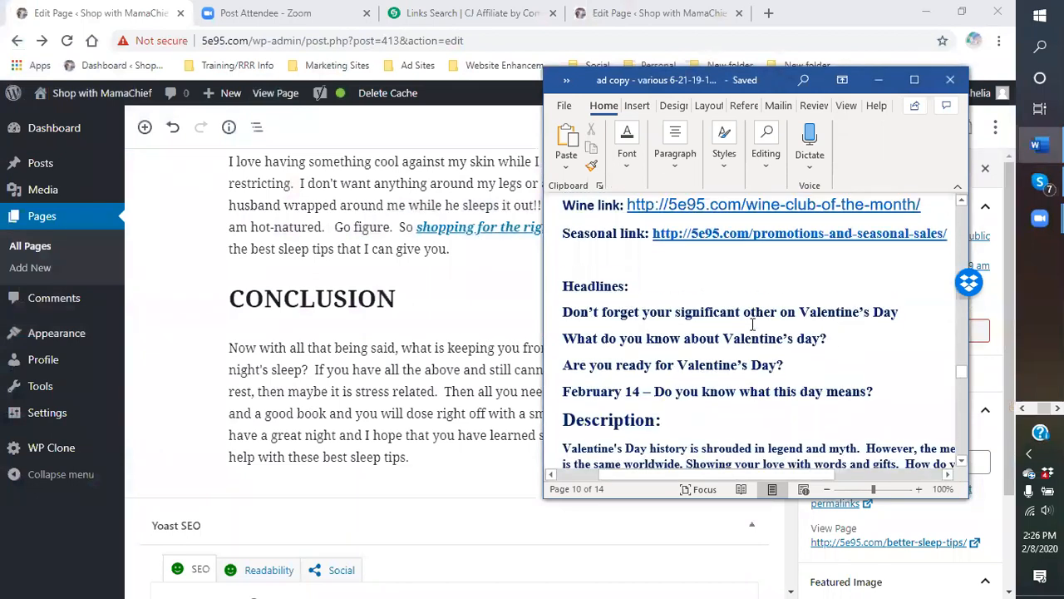
scroll(752, 324, "up", 8)
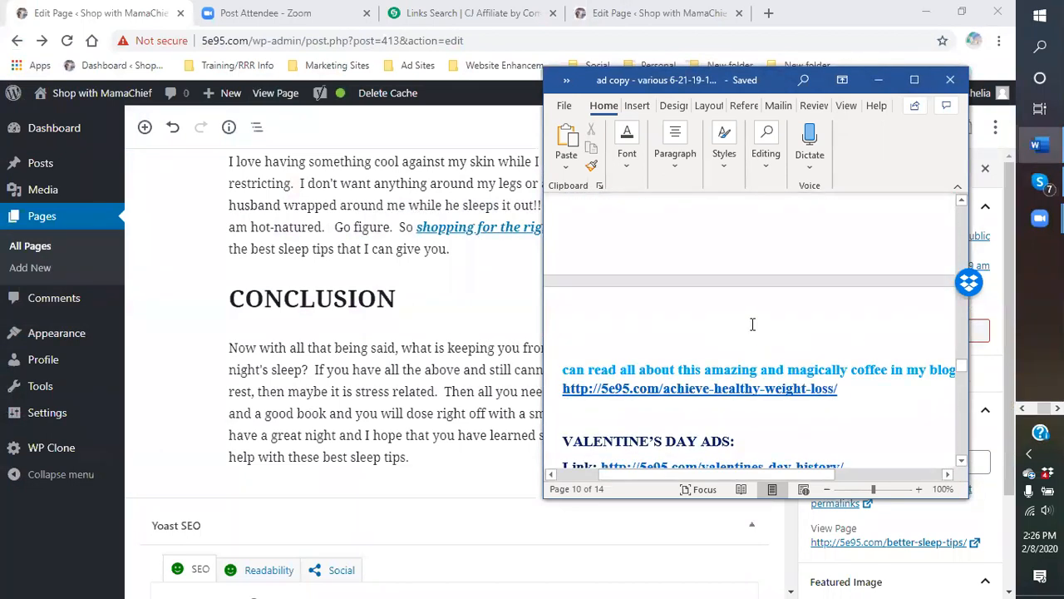
scroll(832, 383, "up", 8)
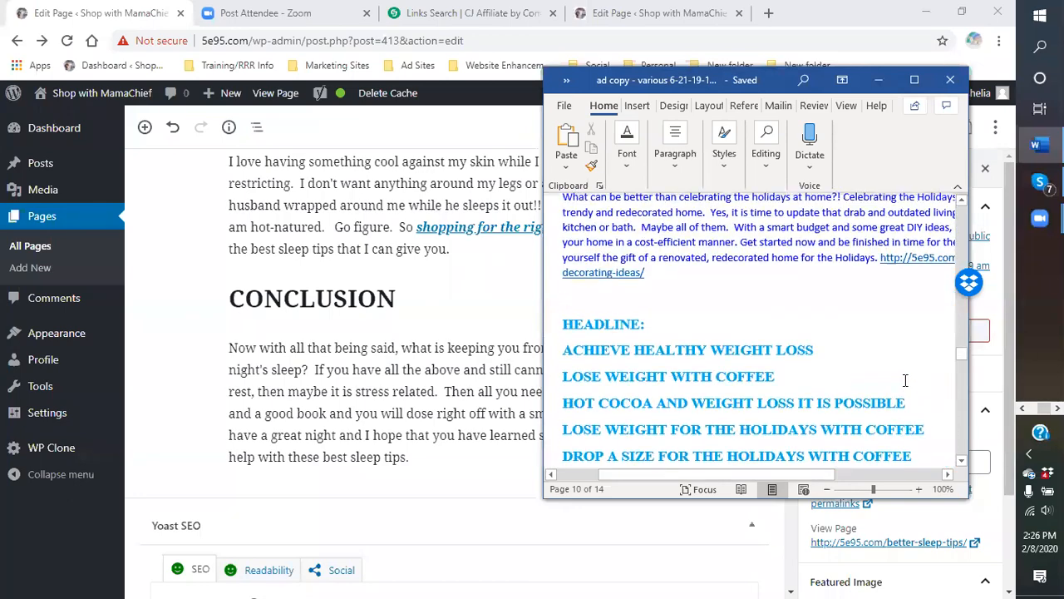
scroll(806, 386, "up", 8)
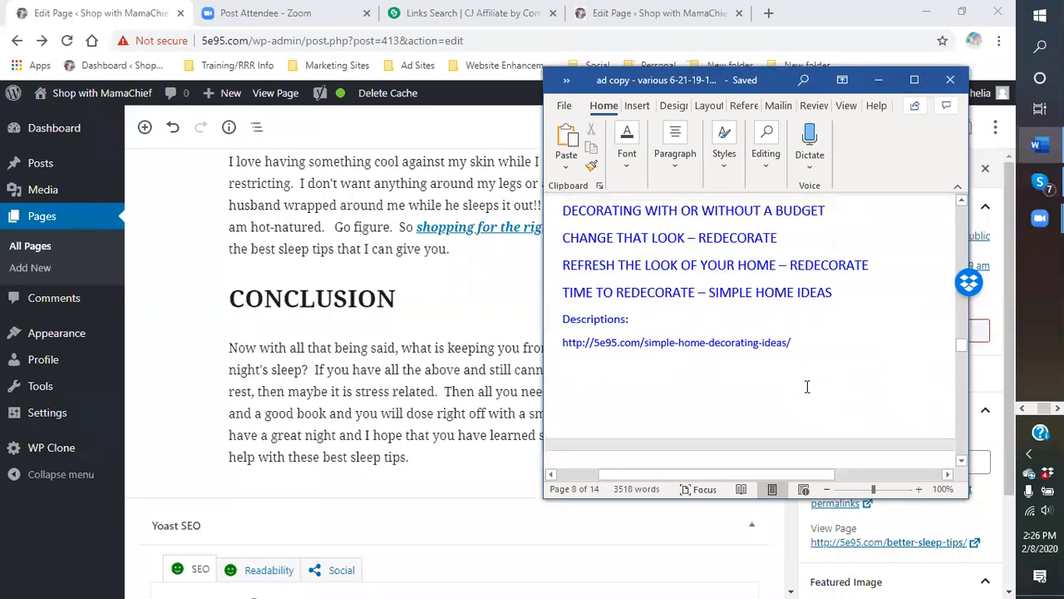
scroll(806, 386, "up", 8)
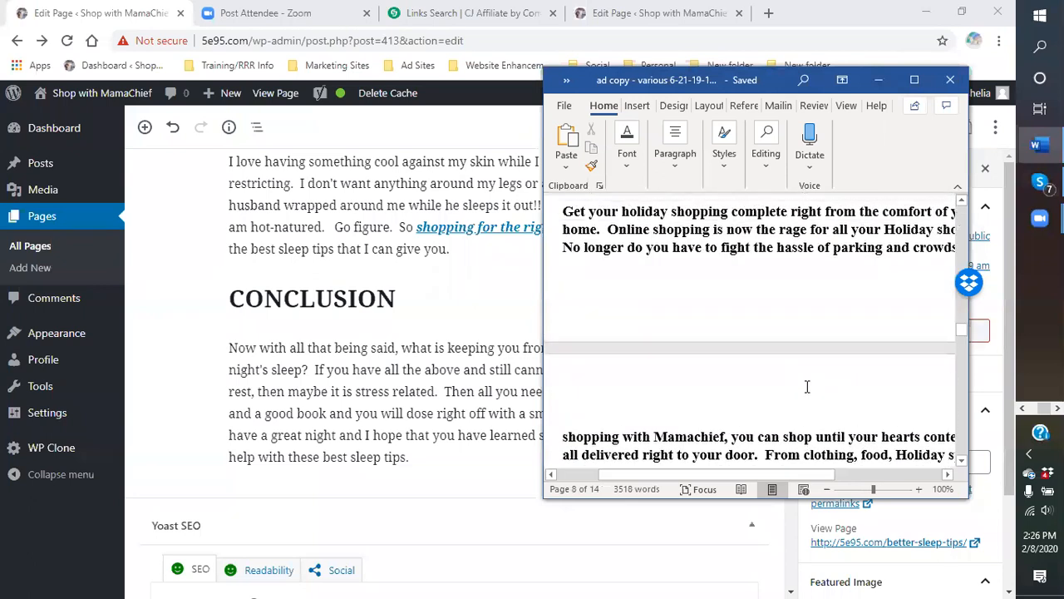
scroll(806, 386, "up", 8)
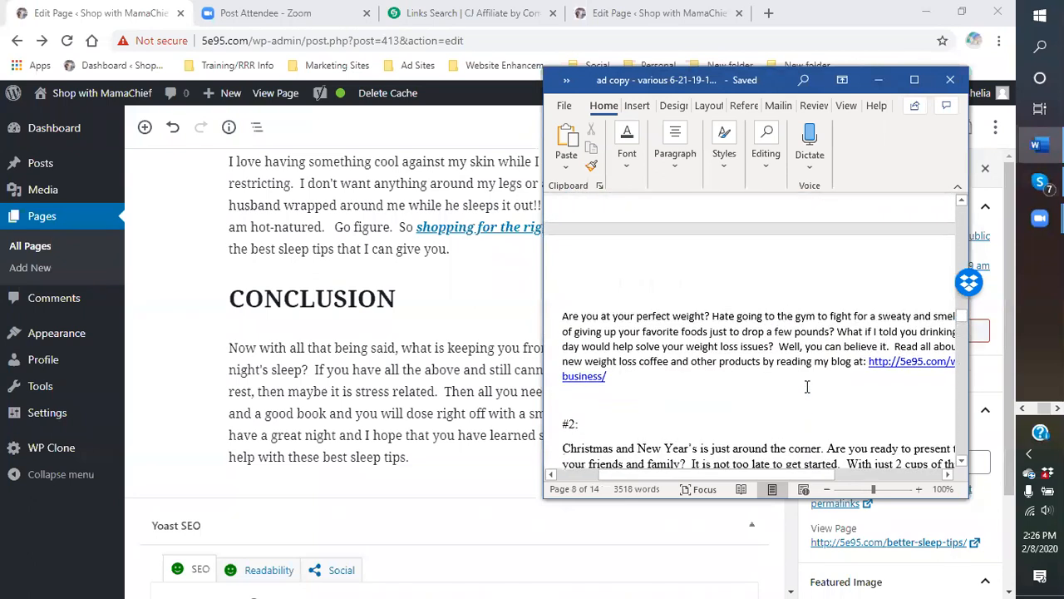
scroll(806, 386, "up", 8)
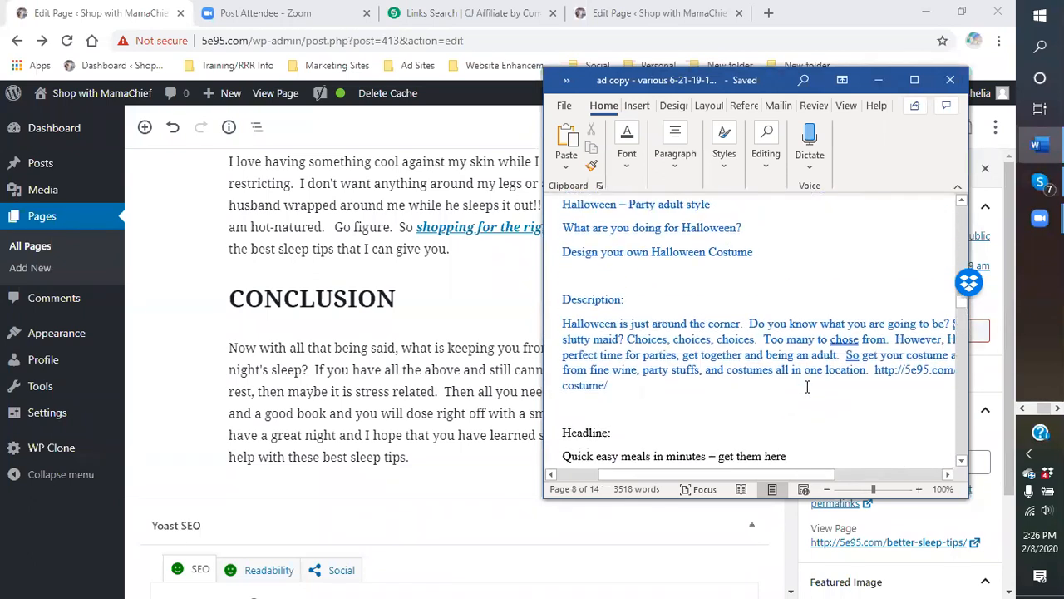
scroll(807, 386, "up", 8)
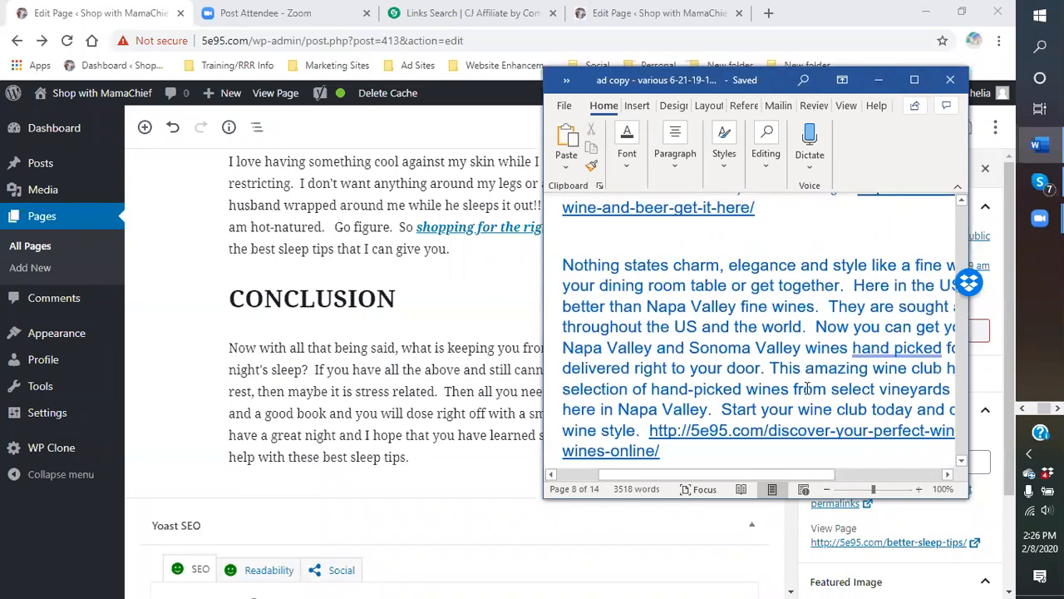
scroll(806, 386, "up", 8)
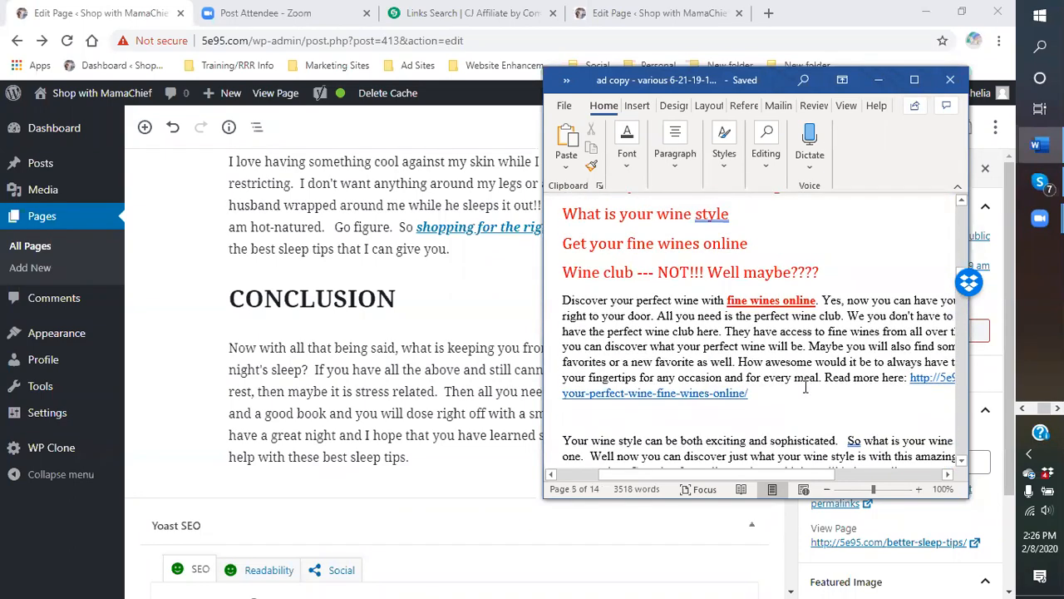
scroll(805, 386, "up", 5)
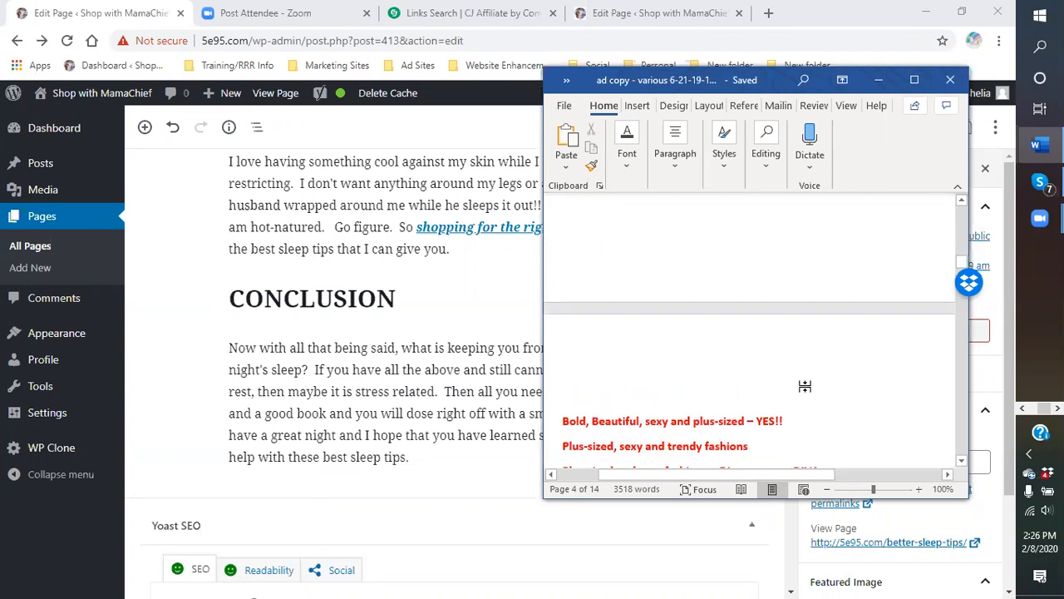
left_click_drag(819, 357, 559, 370)
left_click_drag(758, 379, 555, 384)
right_click(574, 387)
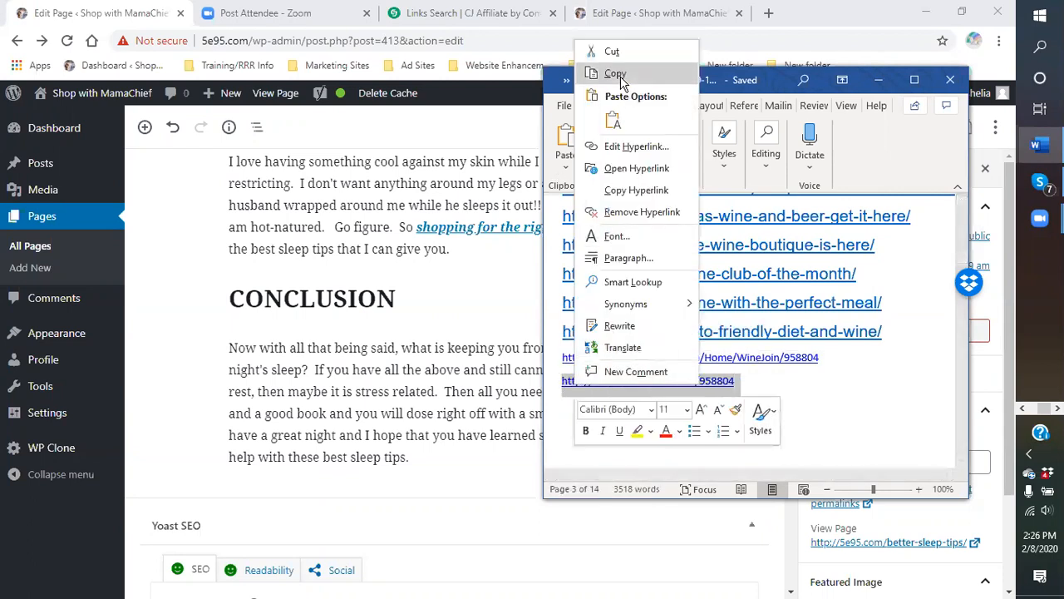
left_click(616, 75)
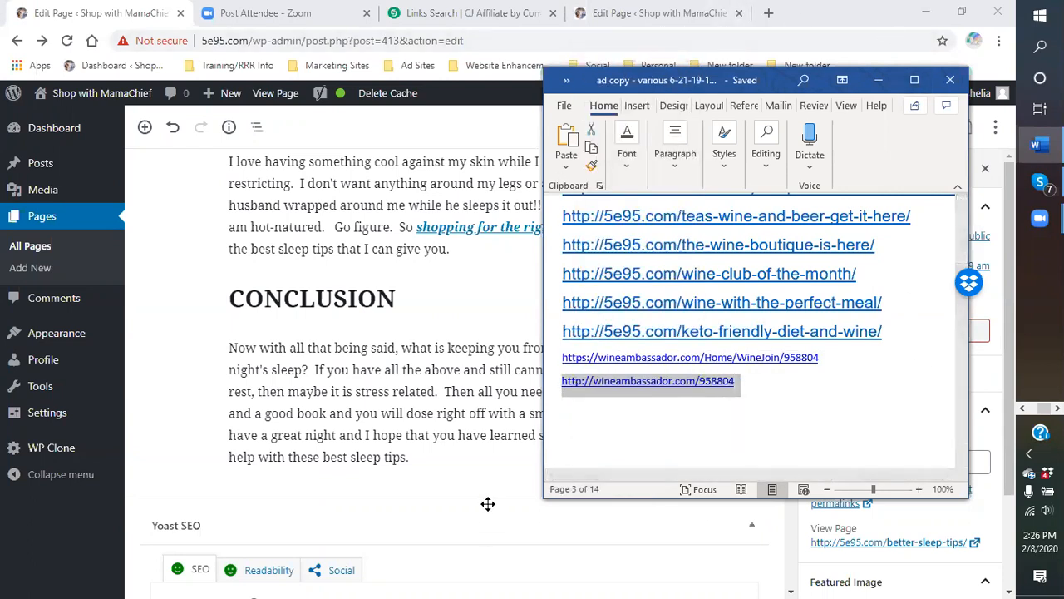
- Link "glass of red wine" in the Conclusion paragraph of the WordPress page to the copied wineambassador.com address, opening in a new tab
left_click(472, 459)
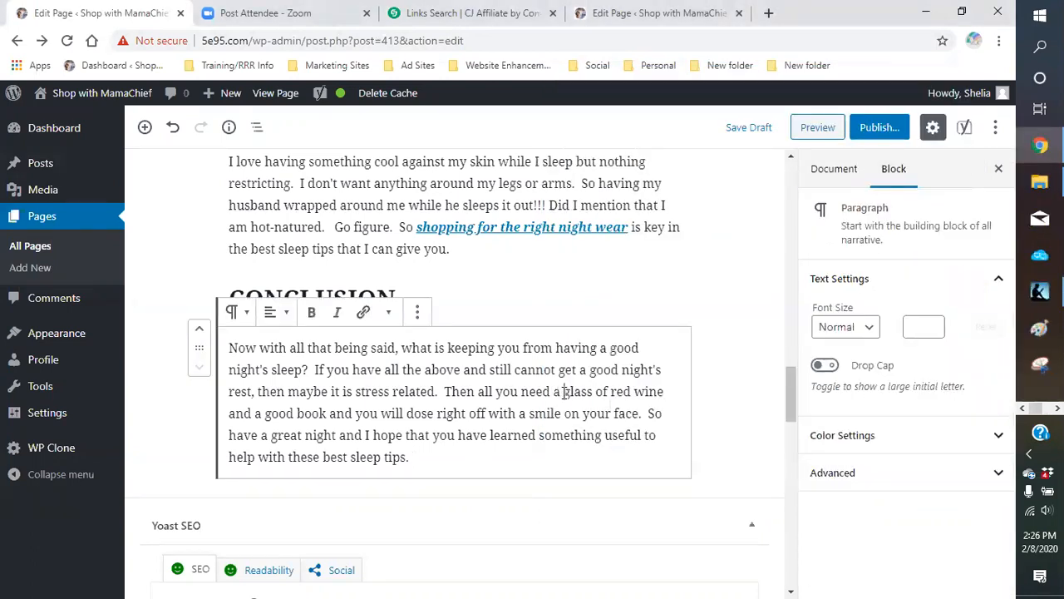
left_click_drag(564, 392, 670, 394)
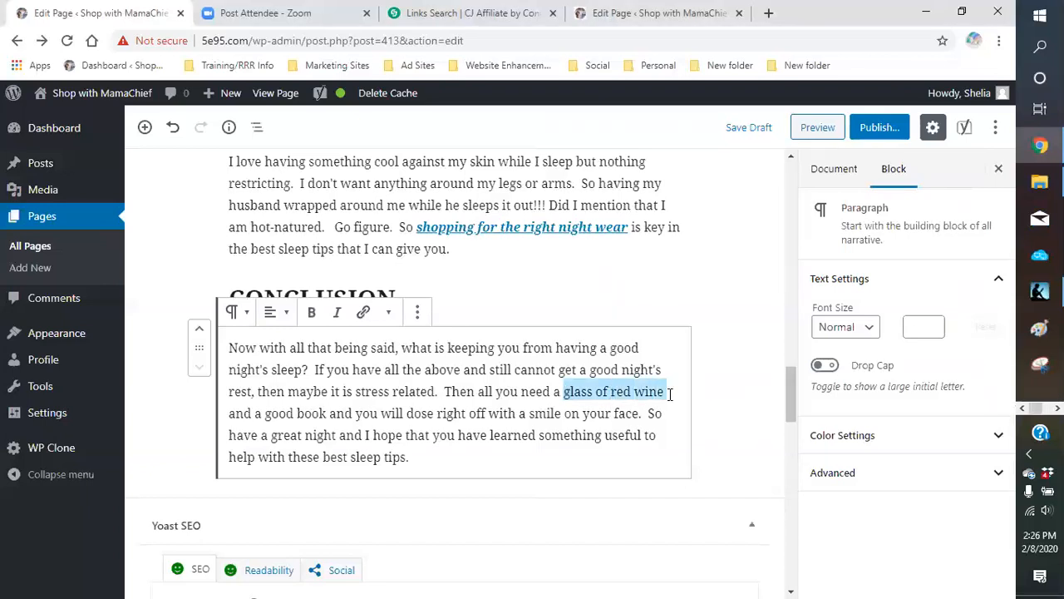
left_click(363, 314)
right_click(510, 420)
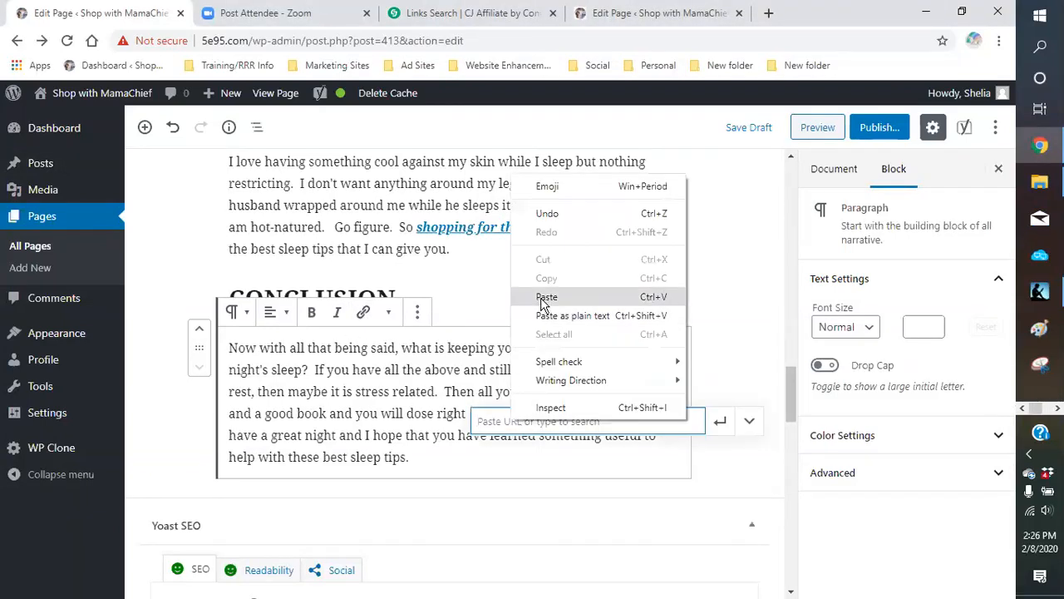
left_click(545, 295)
left_click(747, 424)
left_click(496, 456)
left_click(719, 424)
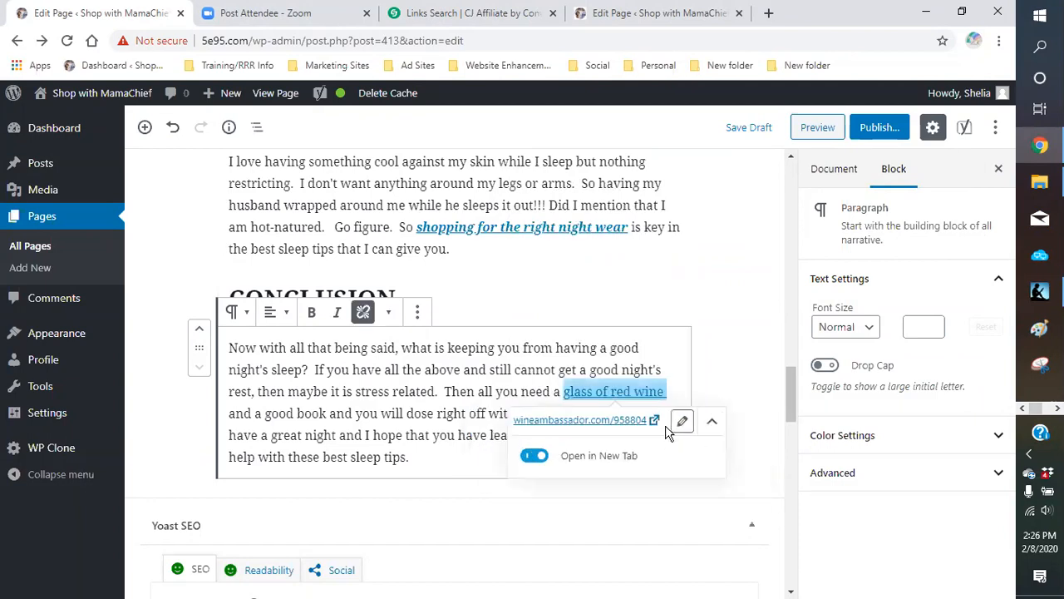
- Make the "glass of red wine" link bold and italic, and save the page draft
left_click(313, 314)
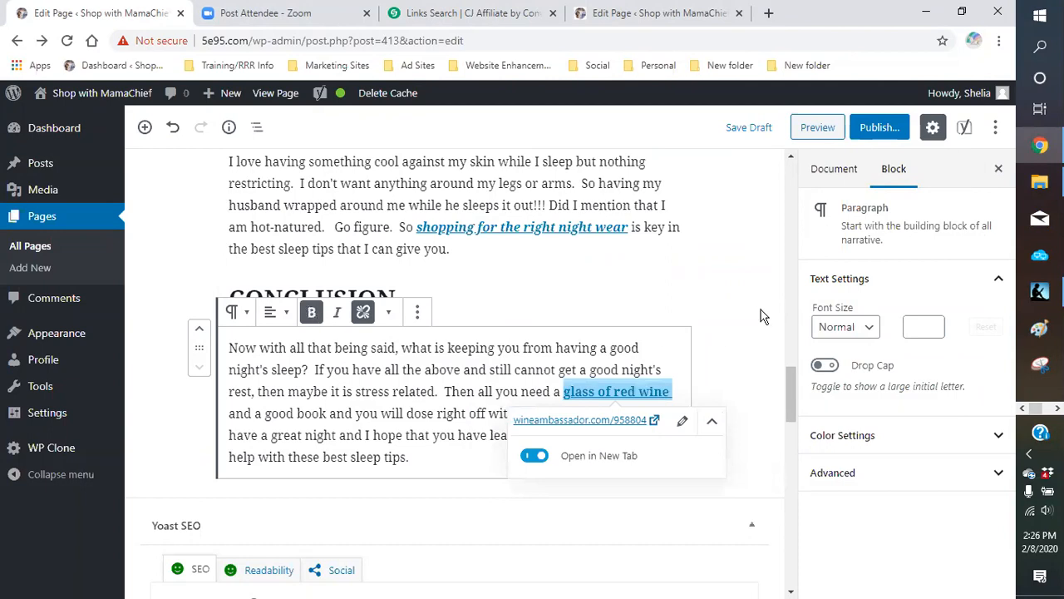
left_click(336, 312)
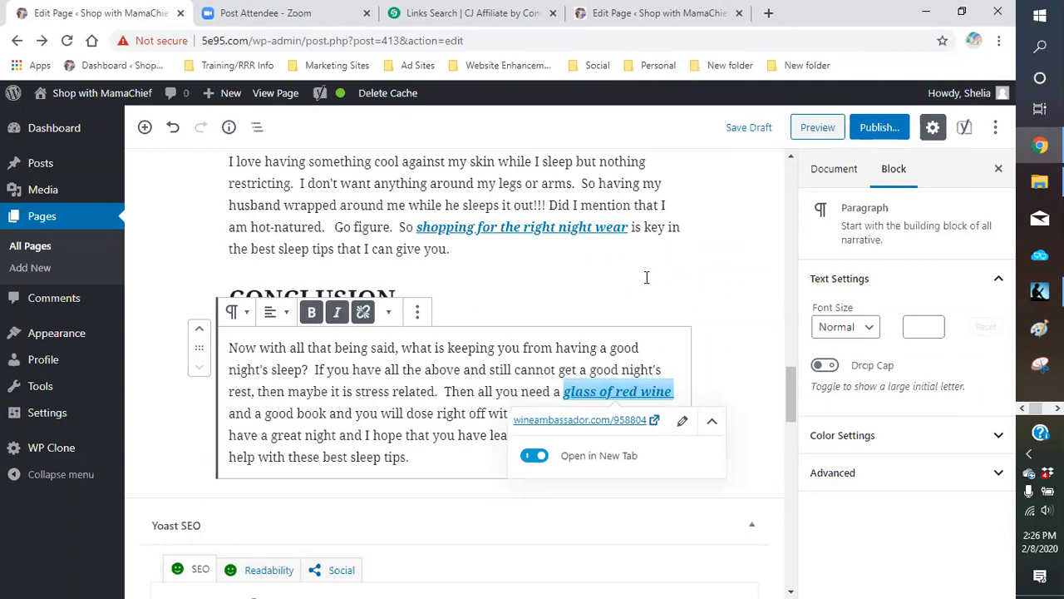
left_click(828, 168)
left_click(740, 130)
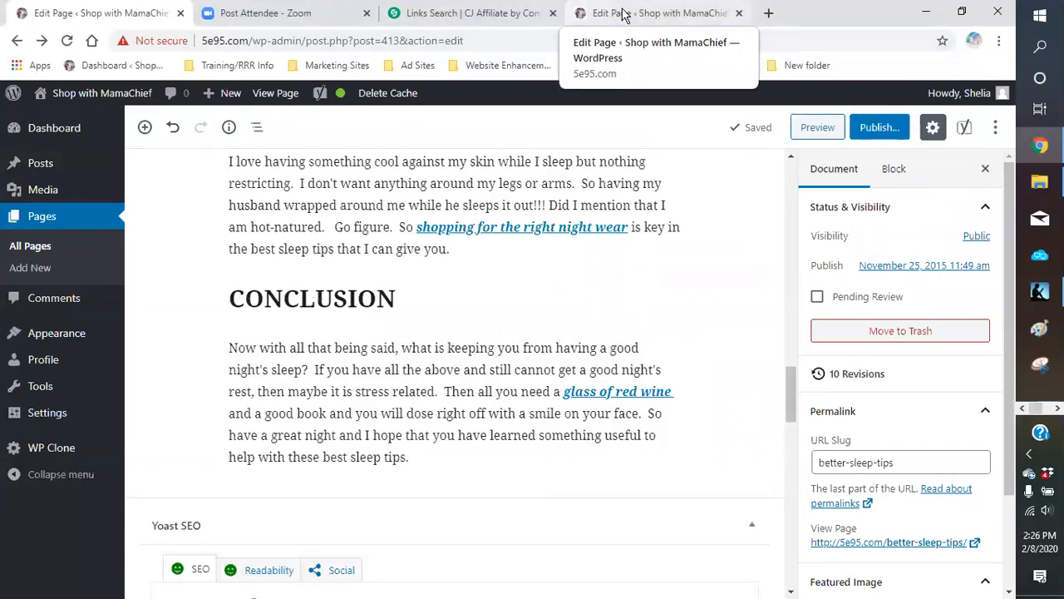
- Insert an Image block between the introduction paragraph and the "Adjust Temperature in the Room" heading
scroll(703, 347, "down", 6)
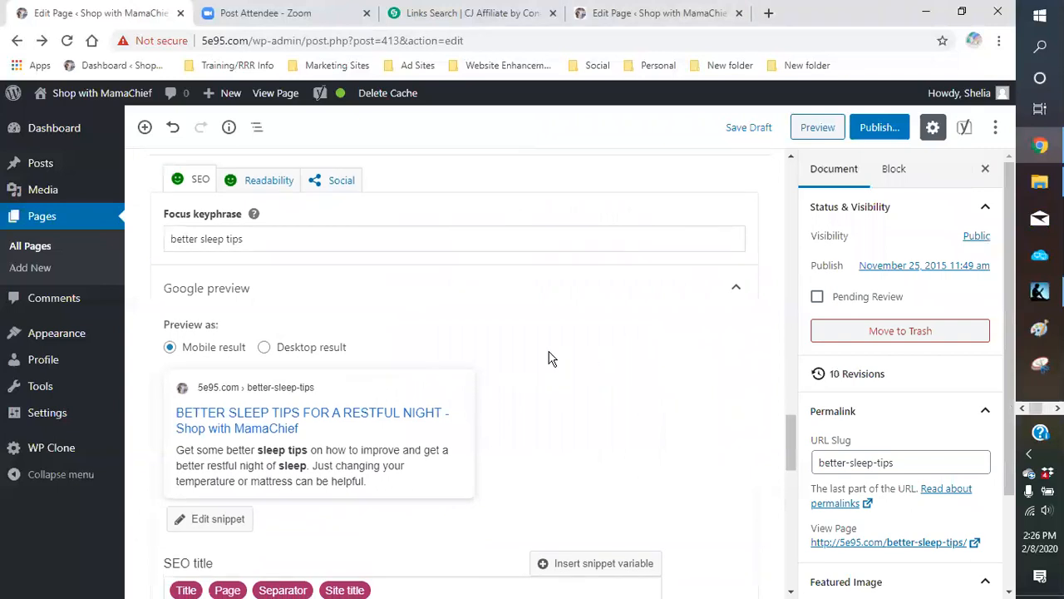
scroll(382, 339, "down", 7)
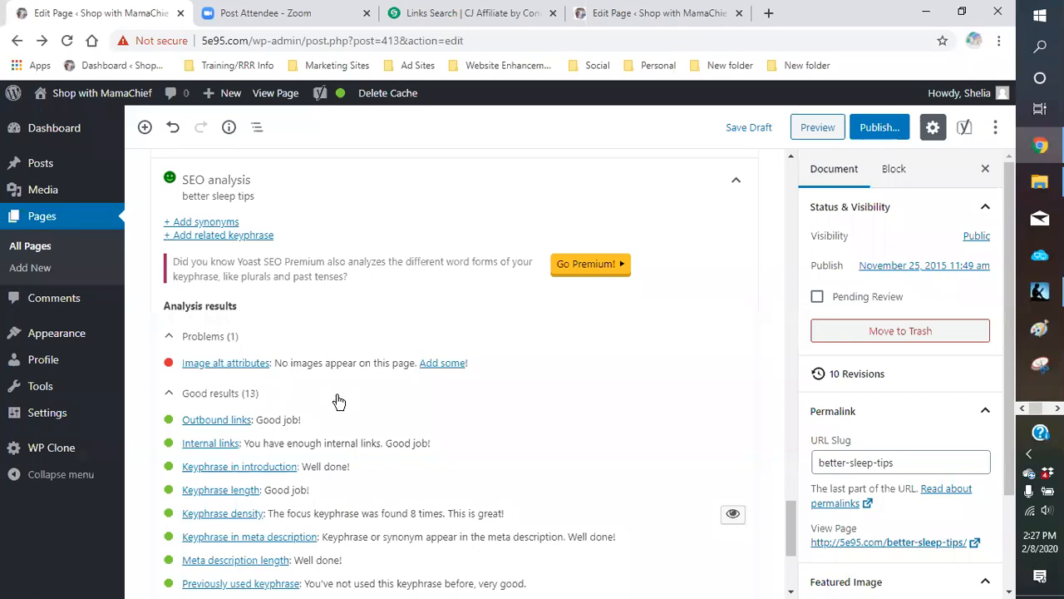
scroll(463, 396, "up", 10)
scroll(590, 359, "up", 15)
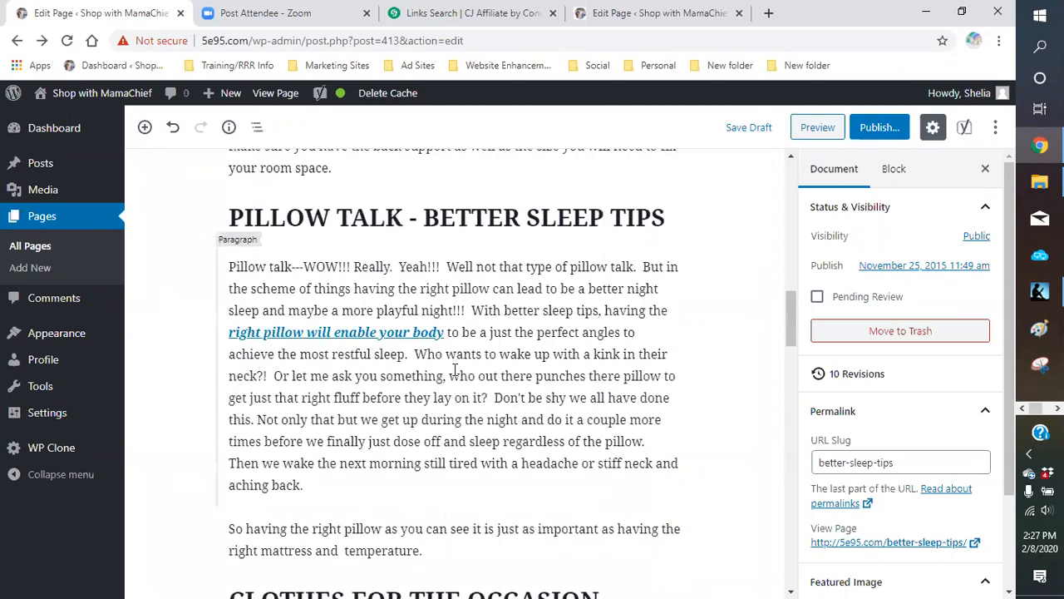
scroll(455, 369, "up", 10)
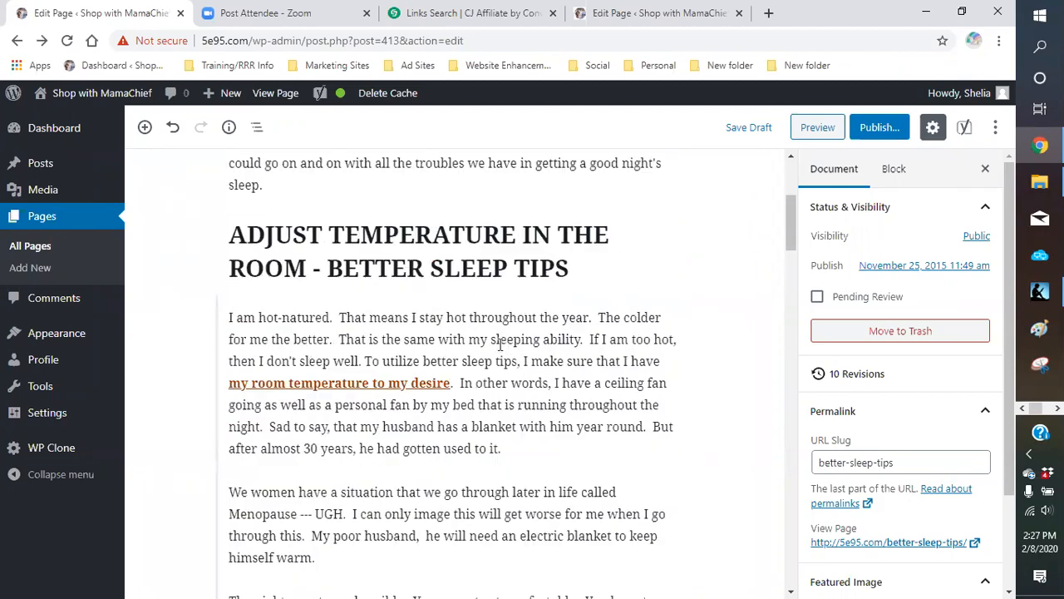
scroll(500, 344, "up", 2)
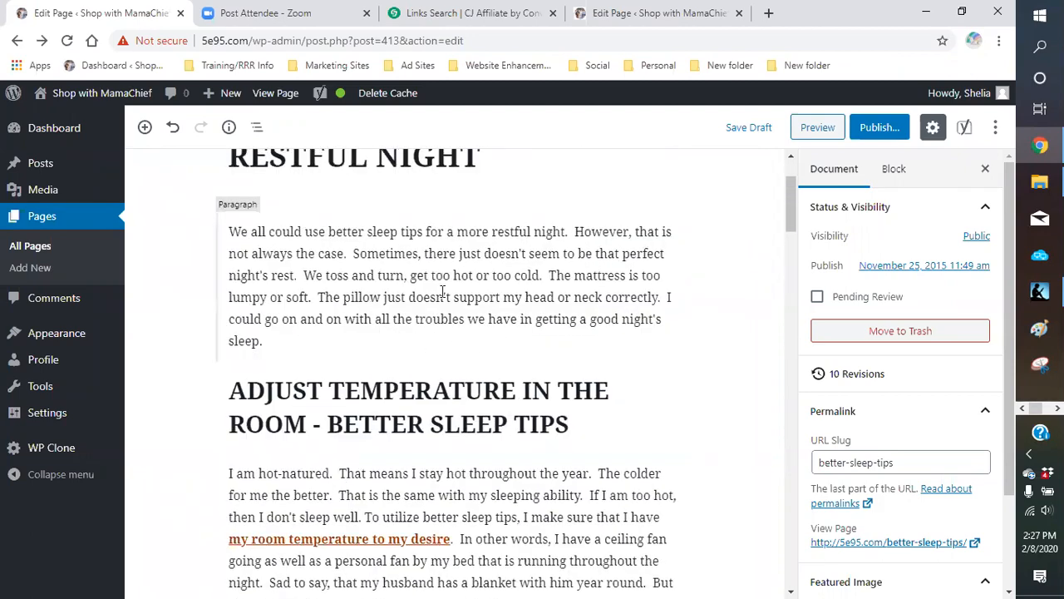
mouse_move(455, 364)
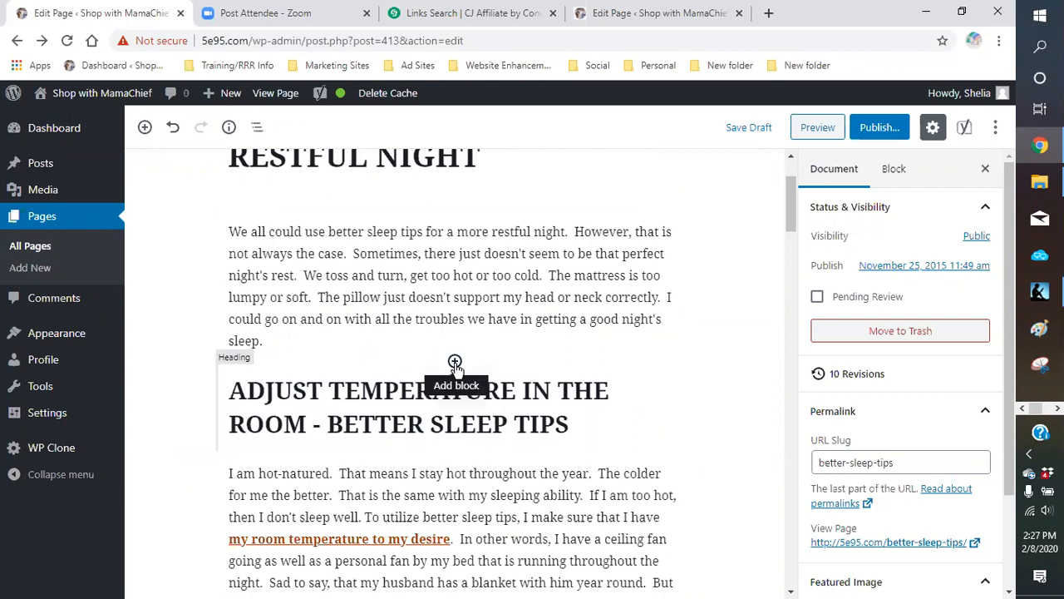
left_click(455, 363)
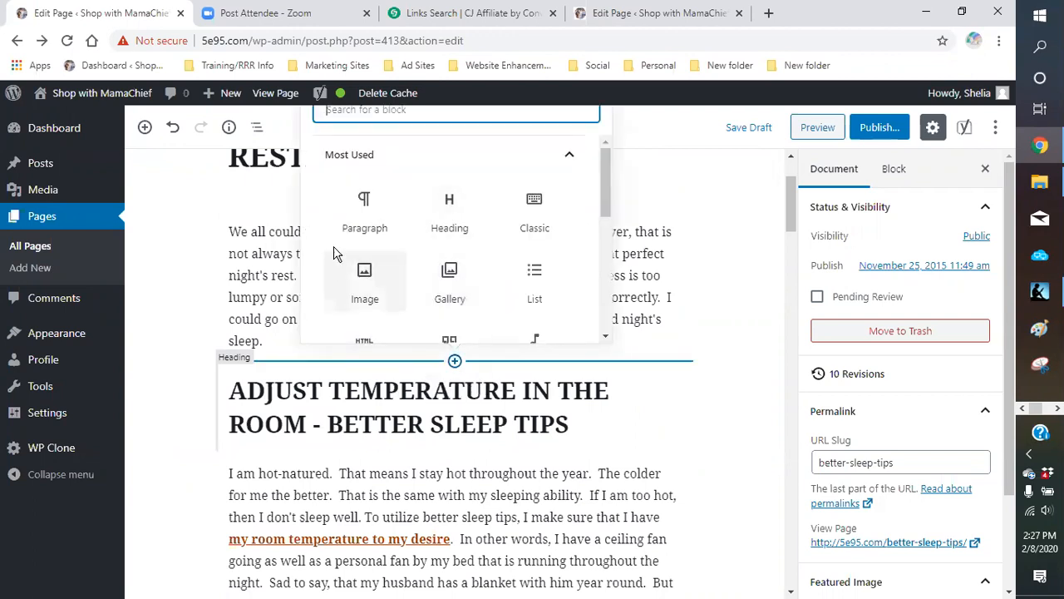
left_click(364, 283)
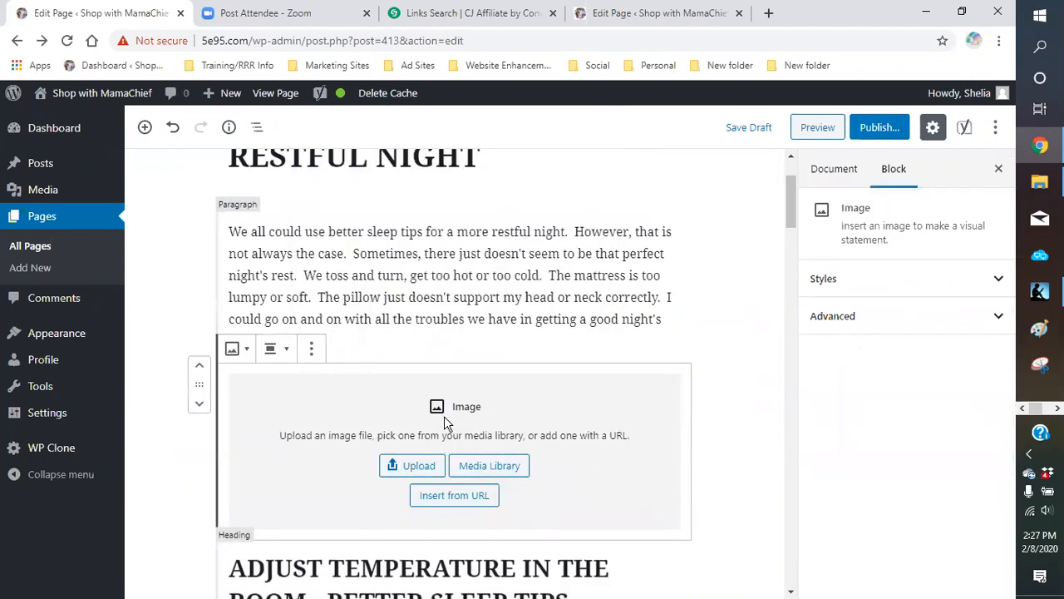
- Fill the Image block with bedroom-decor.jpg from the media library, giving it the alt text "better sleep tips"
left_click(478, 467)
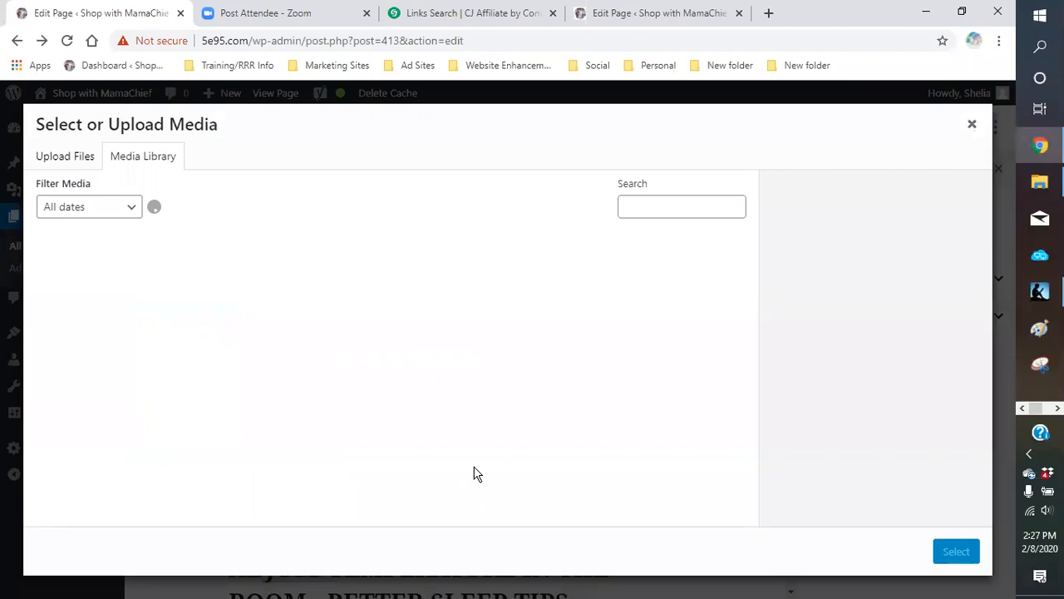
scroll(432, 402, "down", 2)
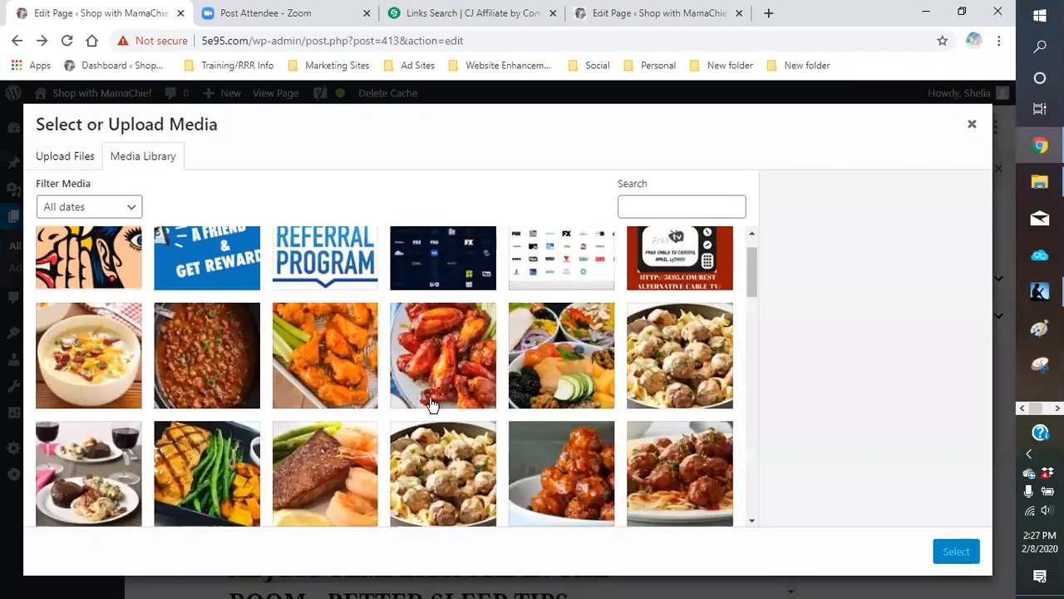
scroll(432, 402, "down", 2)
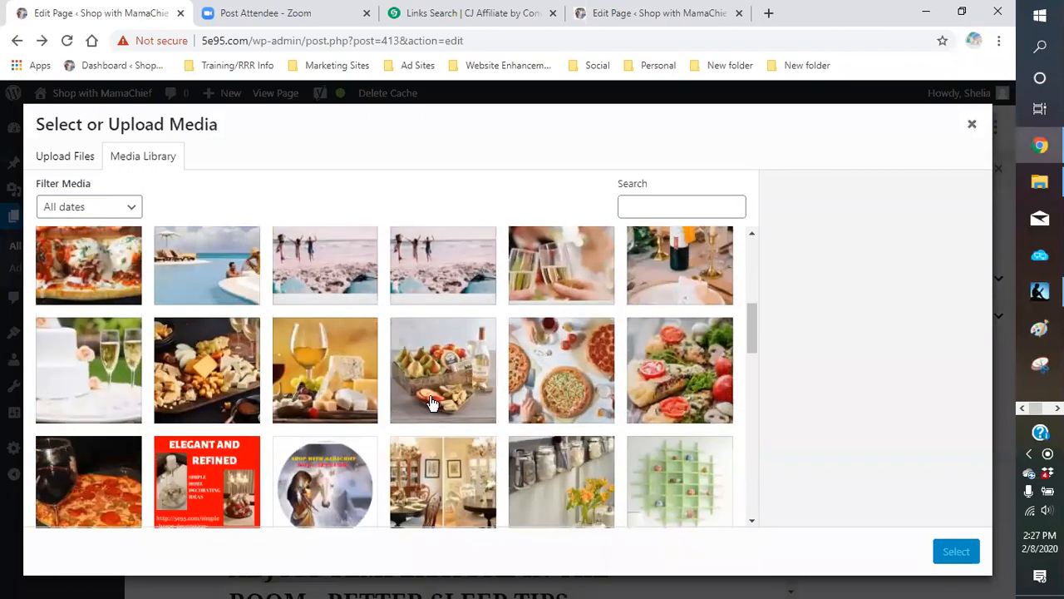
scroll(432, 403, "down", 2)
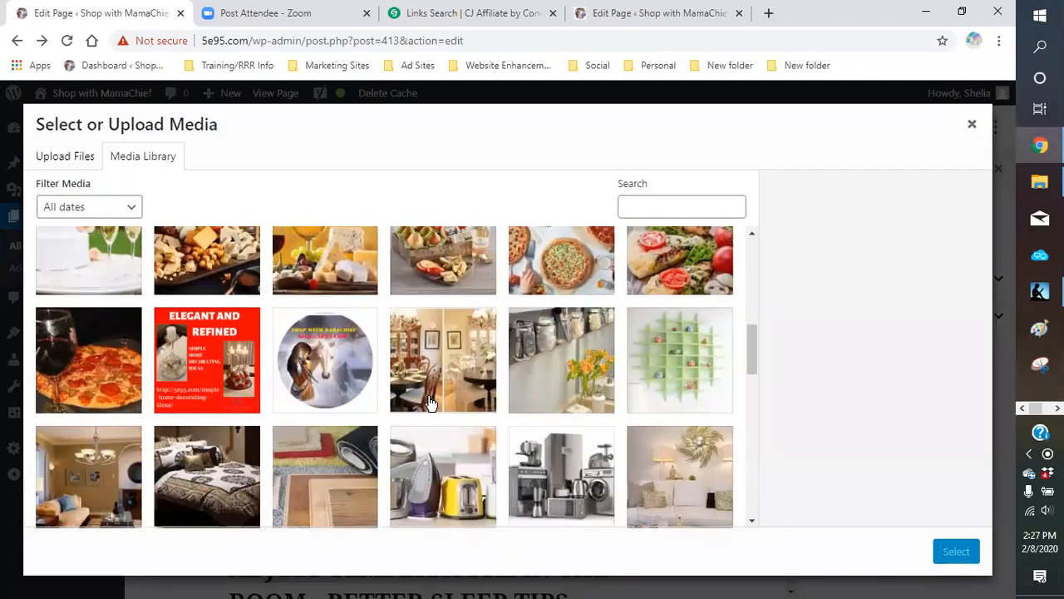
scroll(430, 404, "down", 2)
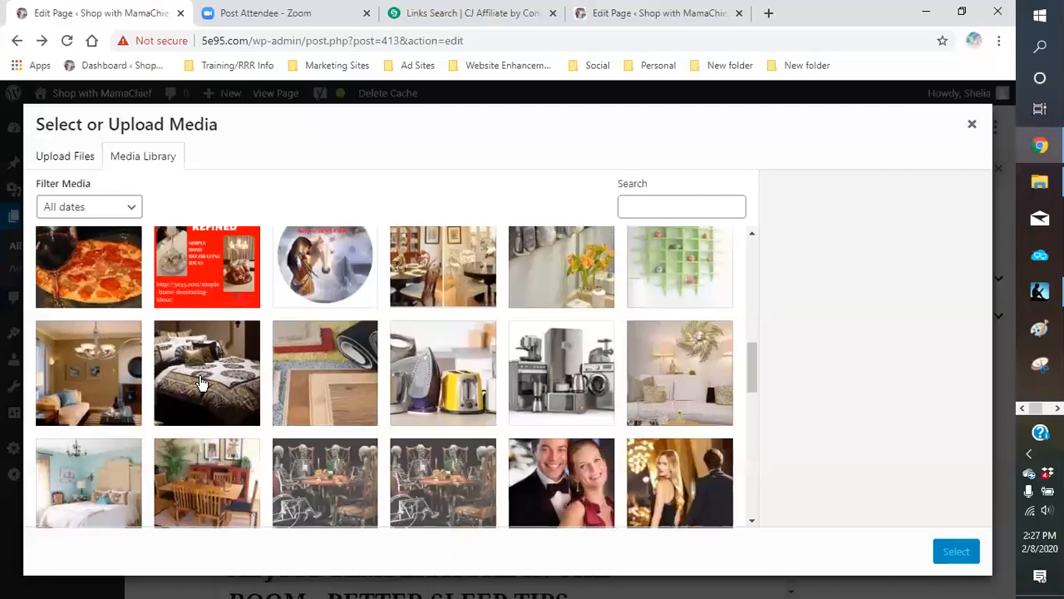
scroll(197, 382, "down", 3)
left_click(84, 340)
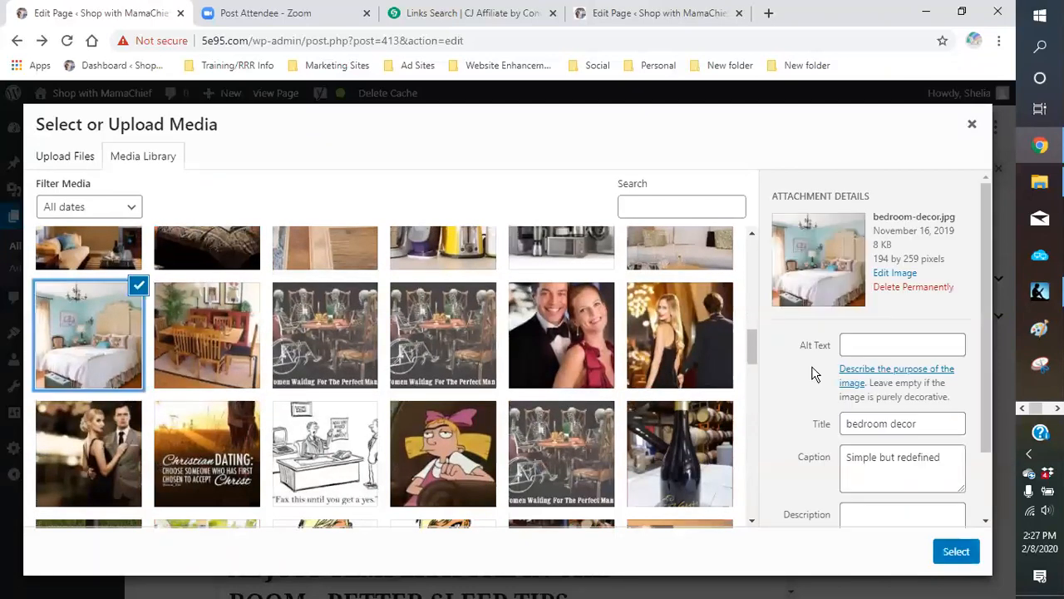
left_click(894, 342)
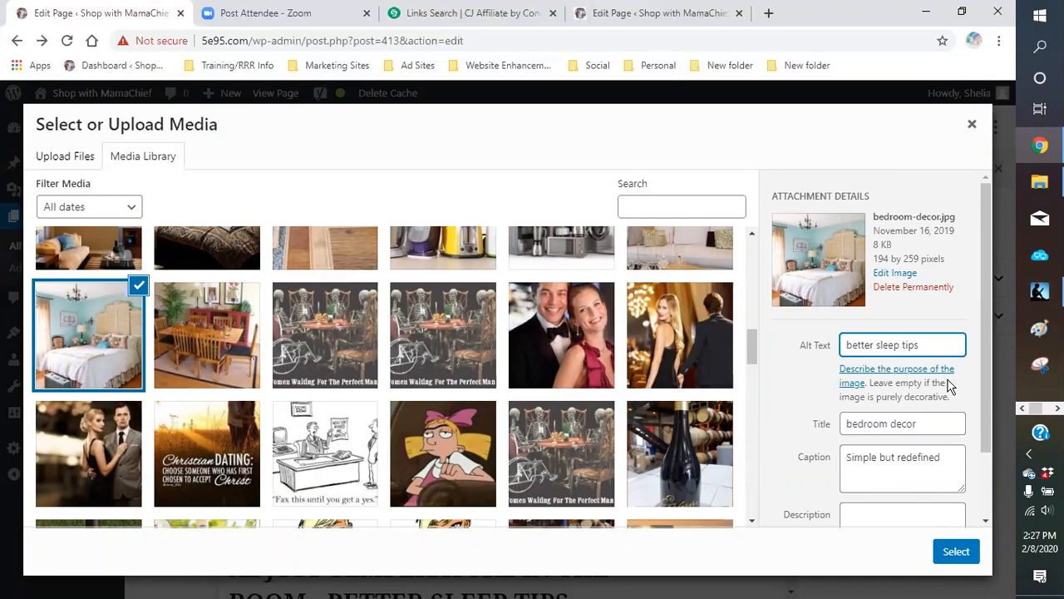
left_click(956, 552)
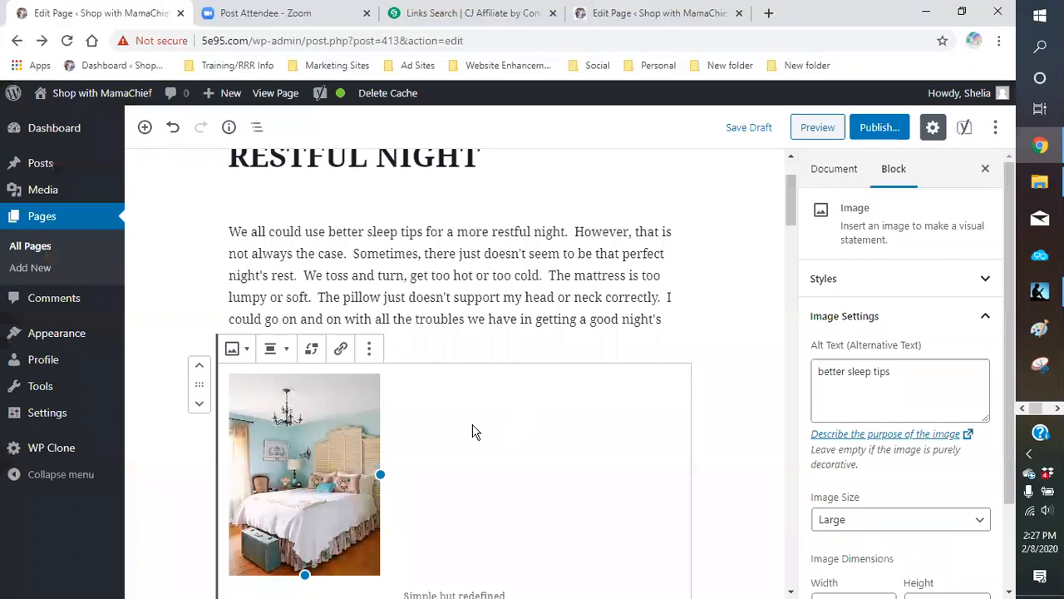
- Center the bedroom image and shrink it slightly, keeping its proportions
left_click(272, 357)
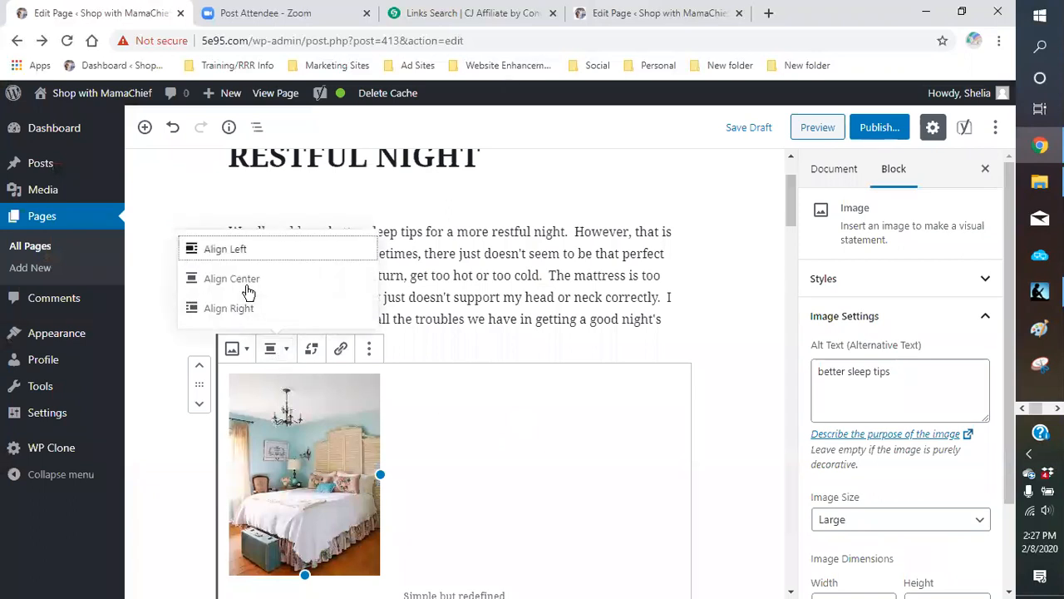
left_click(278, 282)
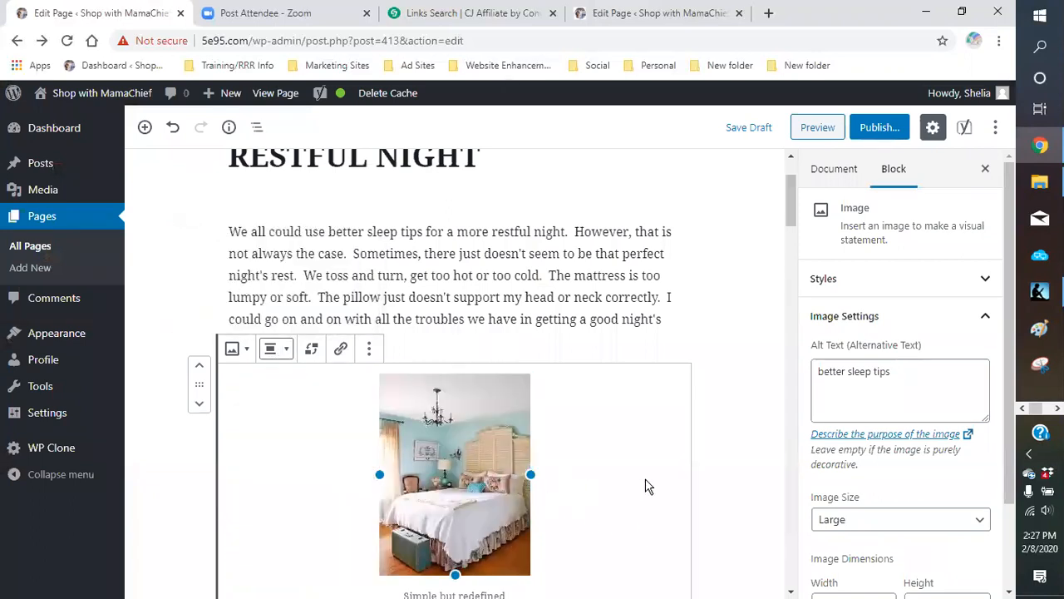
left_click(719, 470)
scroll(723, 457, "down", 4)
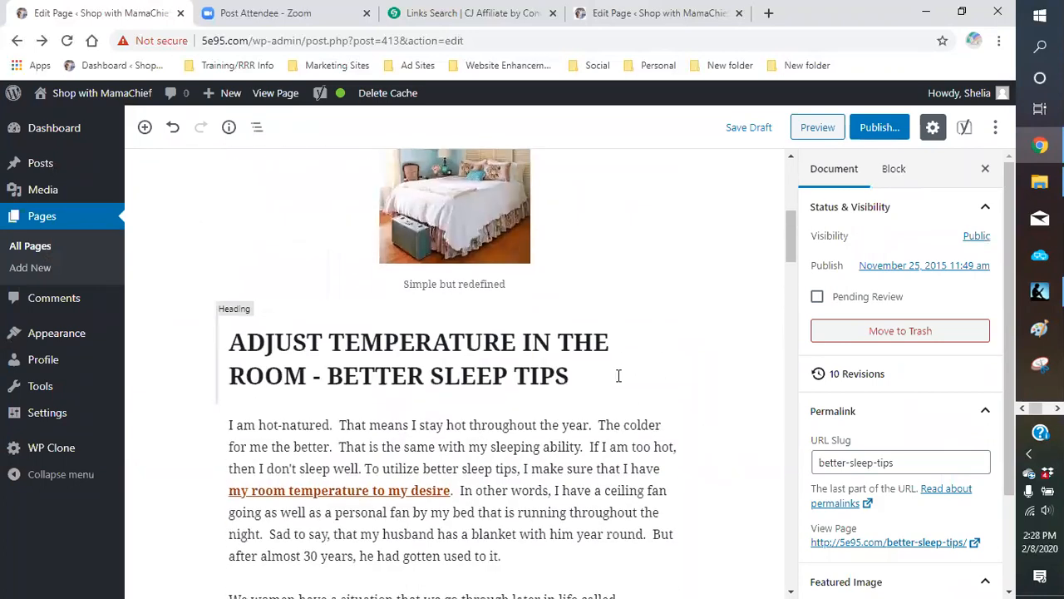
scroll(499, 407, "up", 2)
left_click(456, 415)
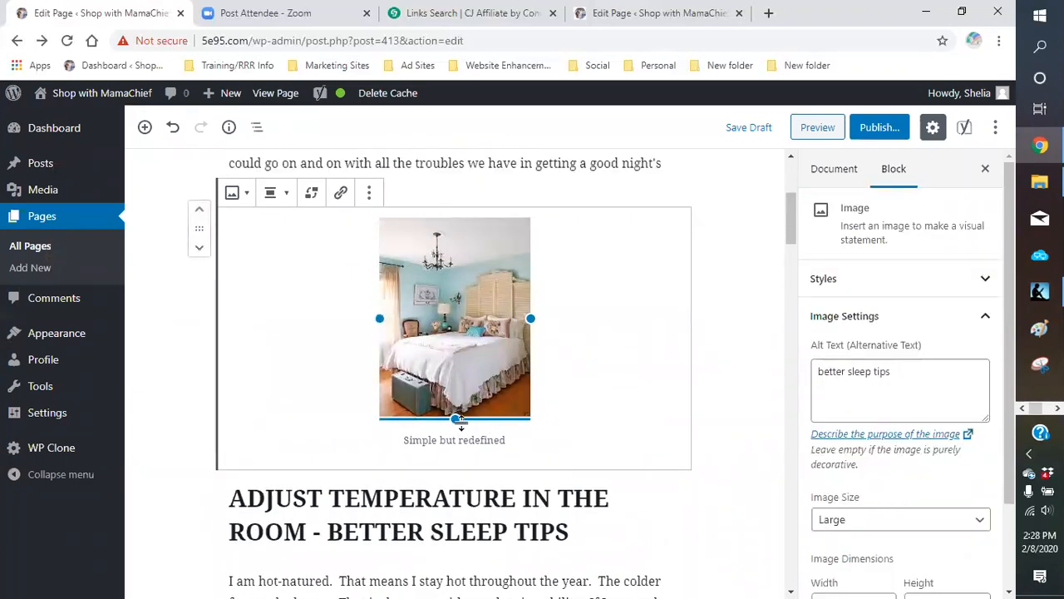
left_click_drag(456, 419, 453, 388)
left_click(727, 372)
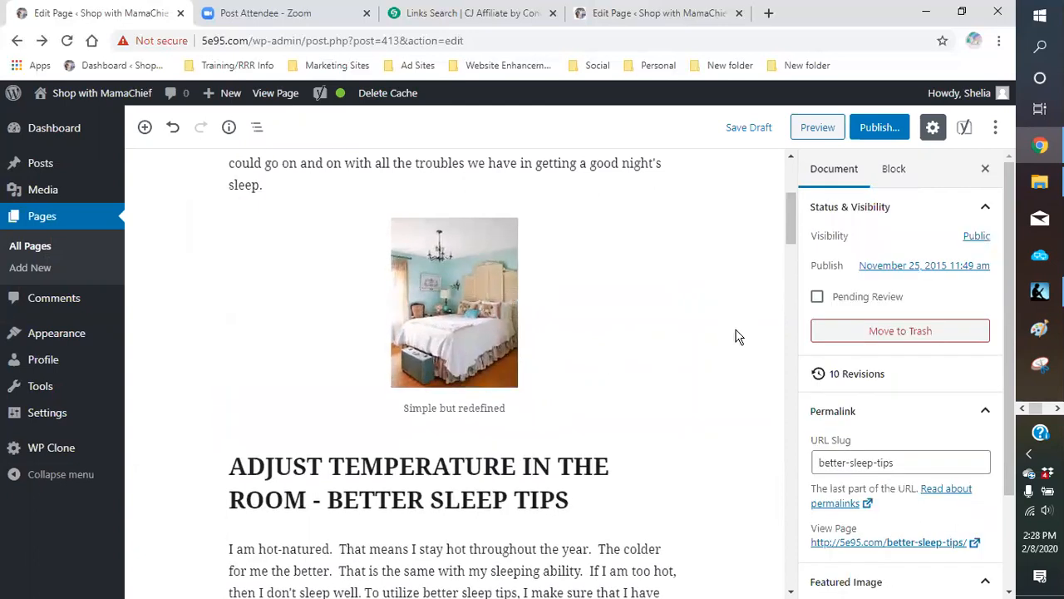
- Insert a Gallery block above the "Research your mattress" paragraph in the "Need a New Mattress or Mattress Pad" section
scroll(735, 336, "down", 4)
scroll(466, 363, "down", 2)
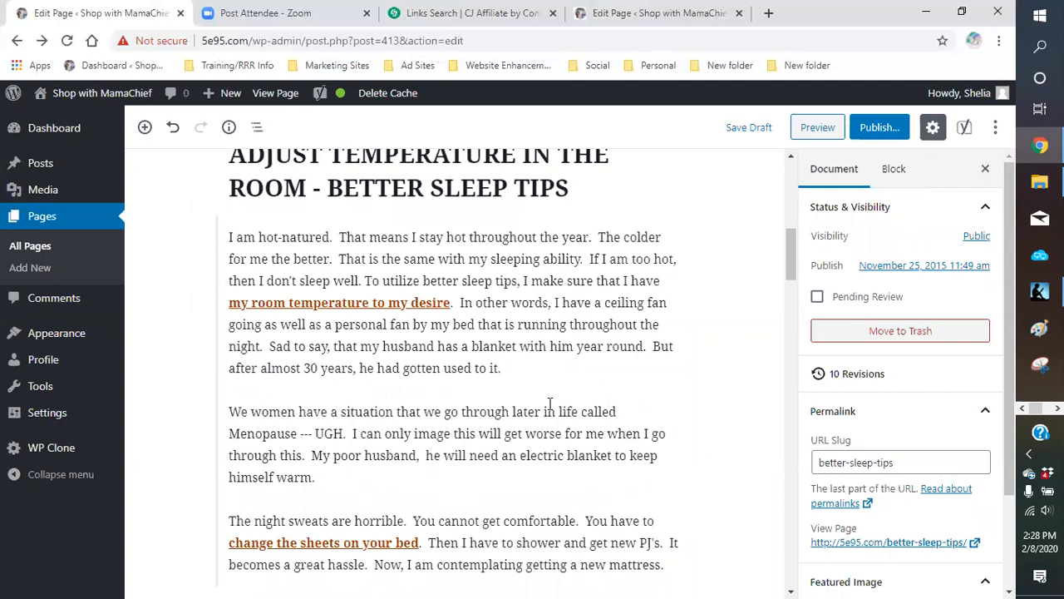
scroll(482, 401, "up", 3)
scroll(471, 394, "down", 3)
scroll(489, 394, "down", 5)
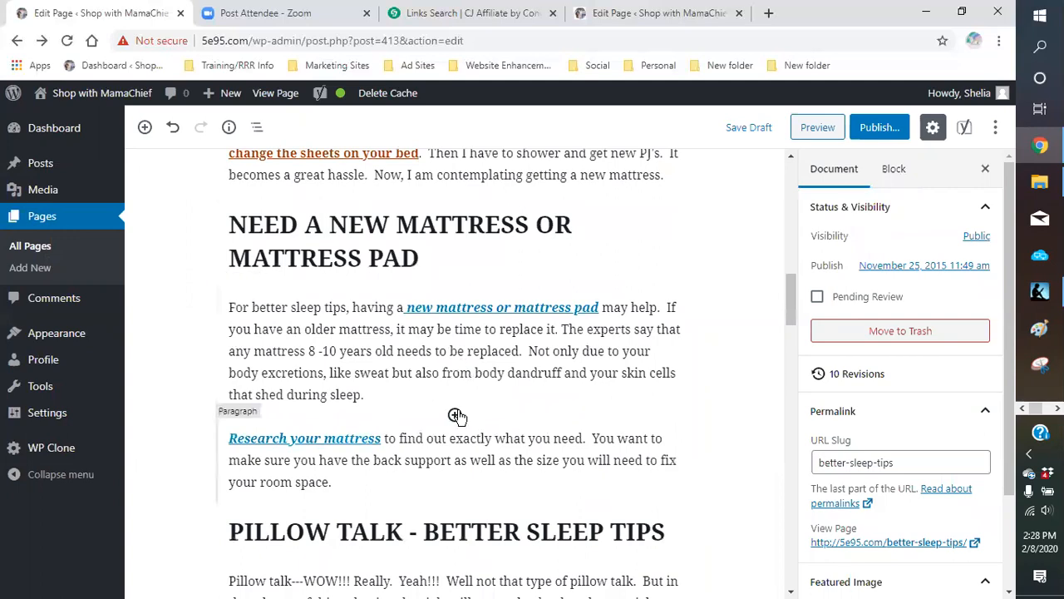
left_click(455, 414)
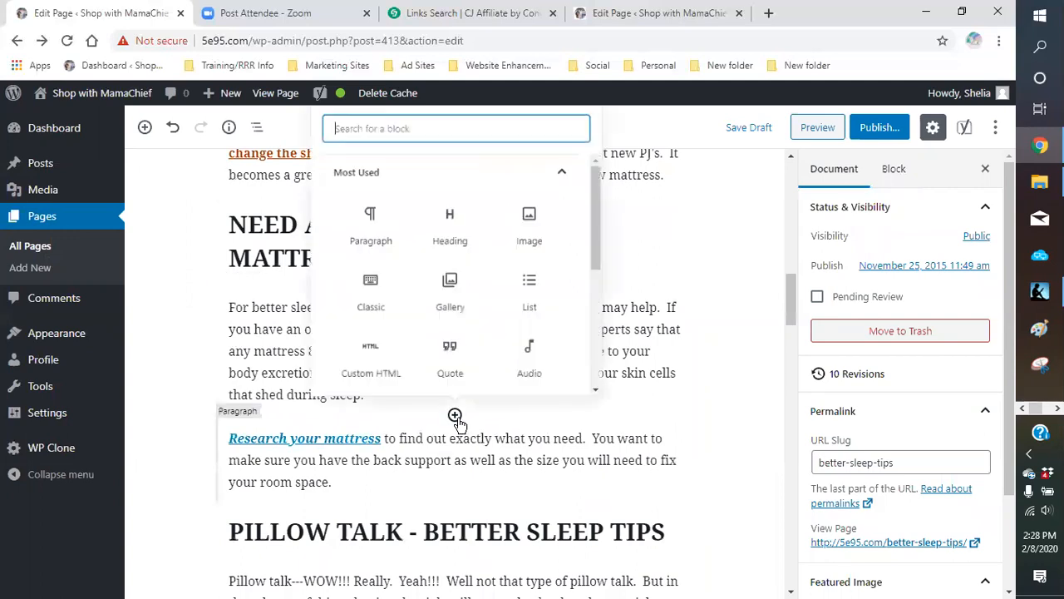
left_click(462, 290)
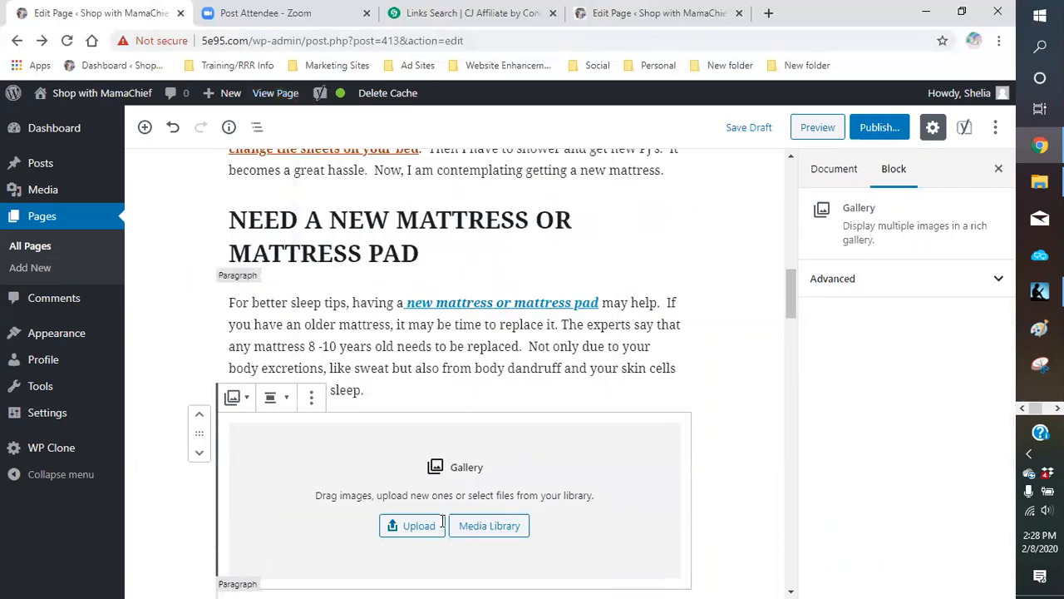
- Select the bedspread picture linens3.jpg from the media library for the new gallery
left_click(489, 527)
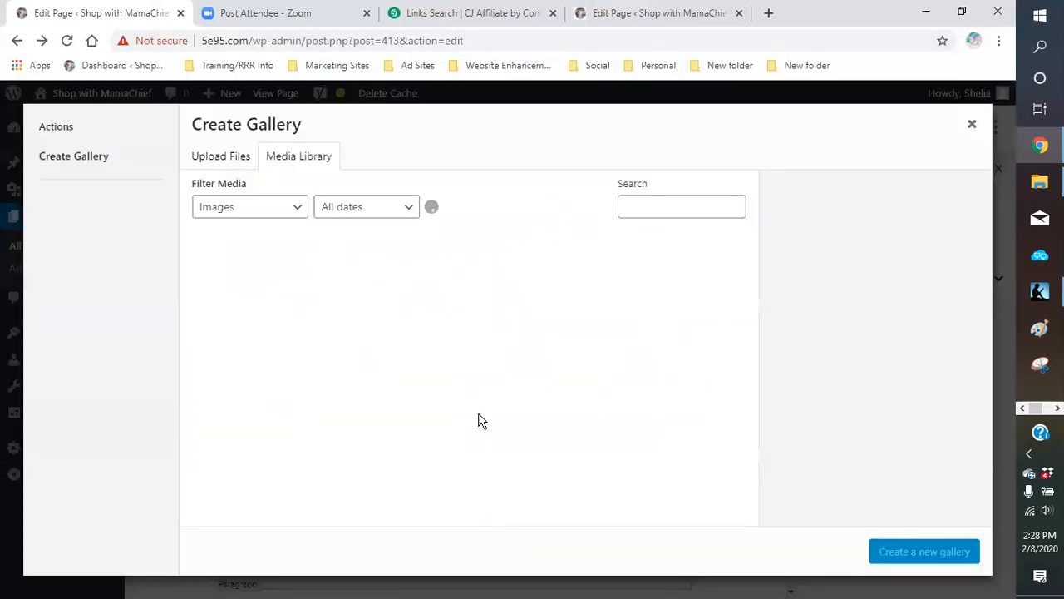
scroll(474, 398, "down", 6)
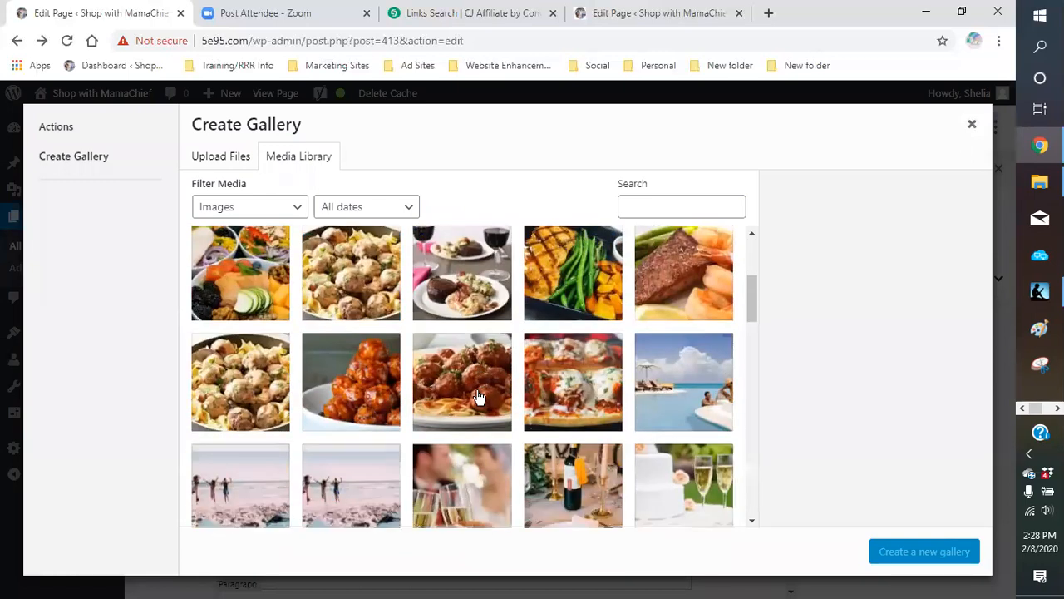
scroll(479, 397, "down", 3)
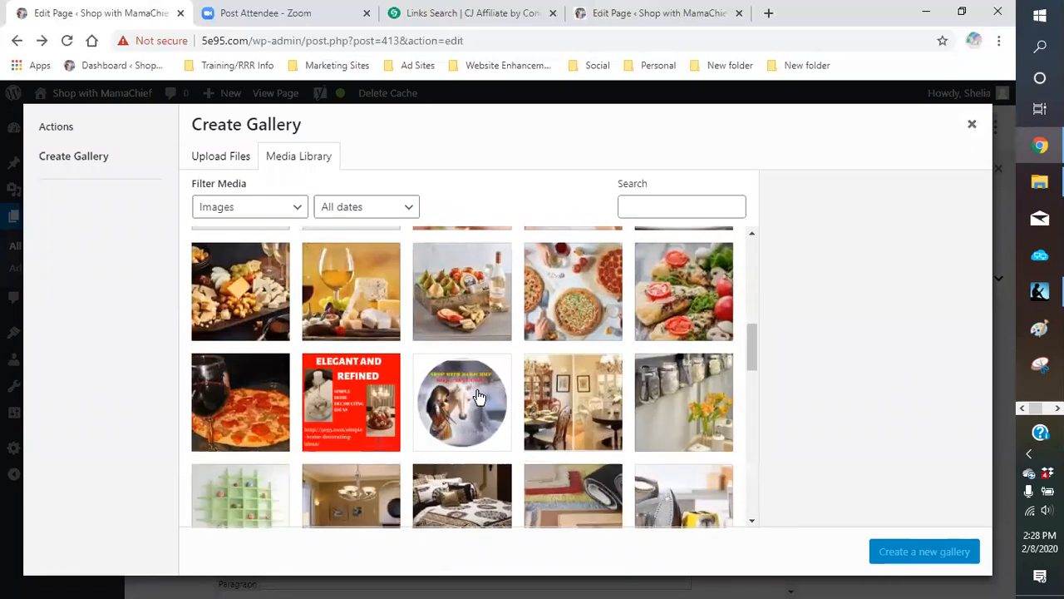
scroll(479, 397, "down", 1)
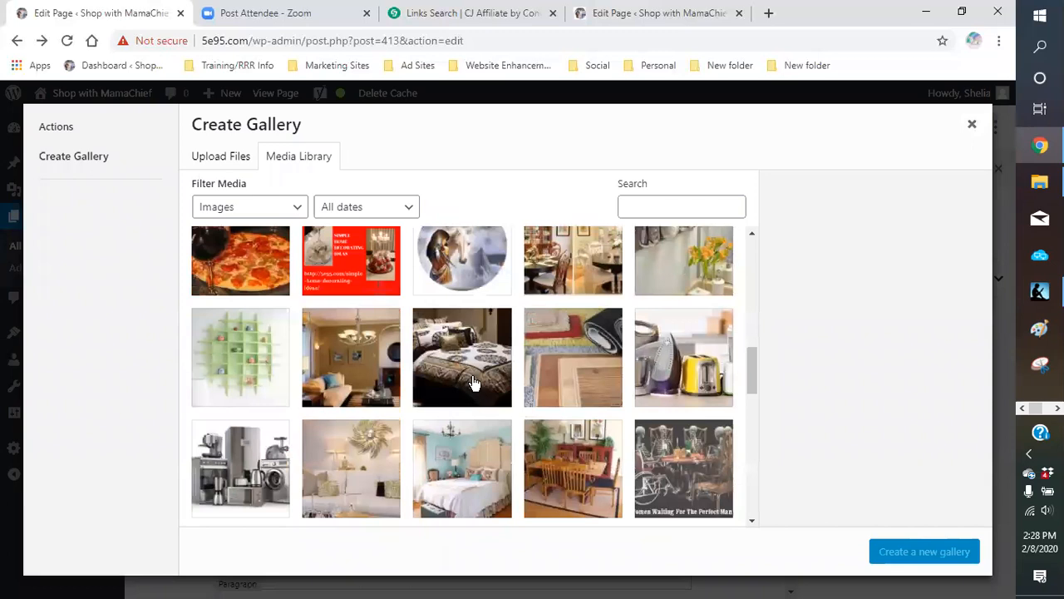
left_click(474, 380)
- Add the soap and towels picture 20101023-_DSC3678.jpg from the media library to the gallery selection
scroll(562, 385, "down", 2)
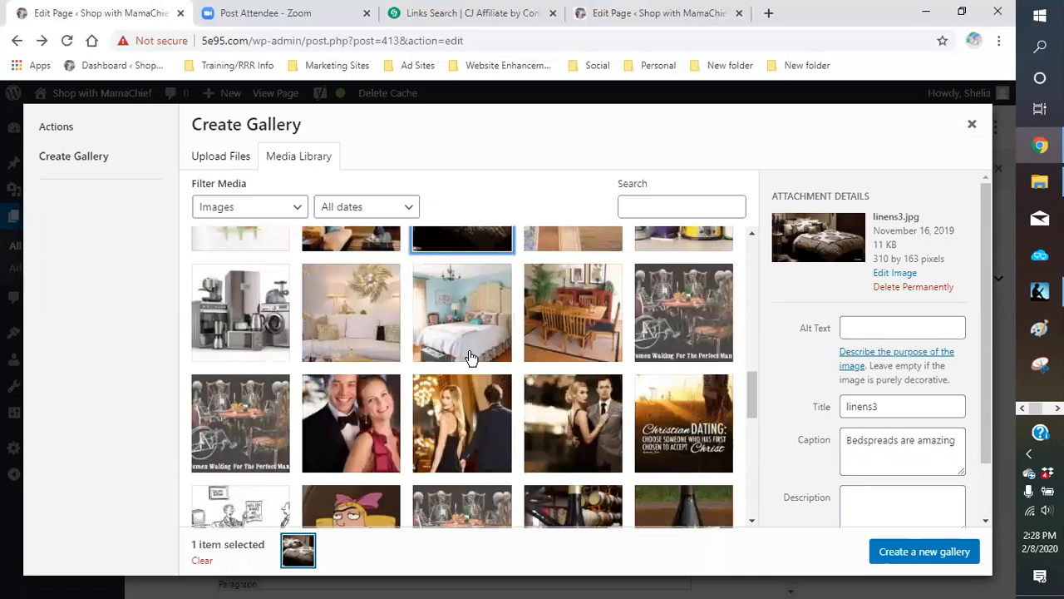
scroll(471, 358, "down", 2)
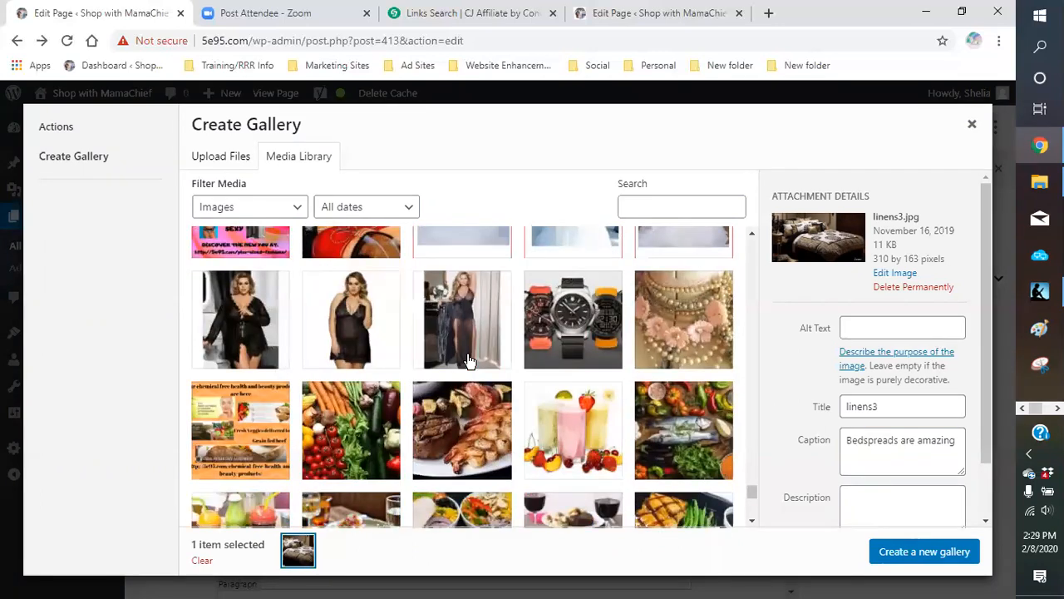
scroll(470, 360, "down", 3)
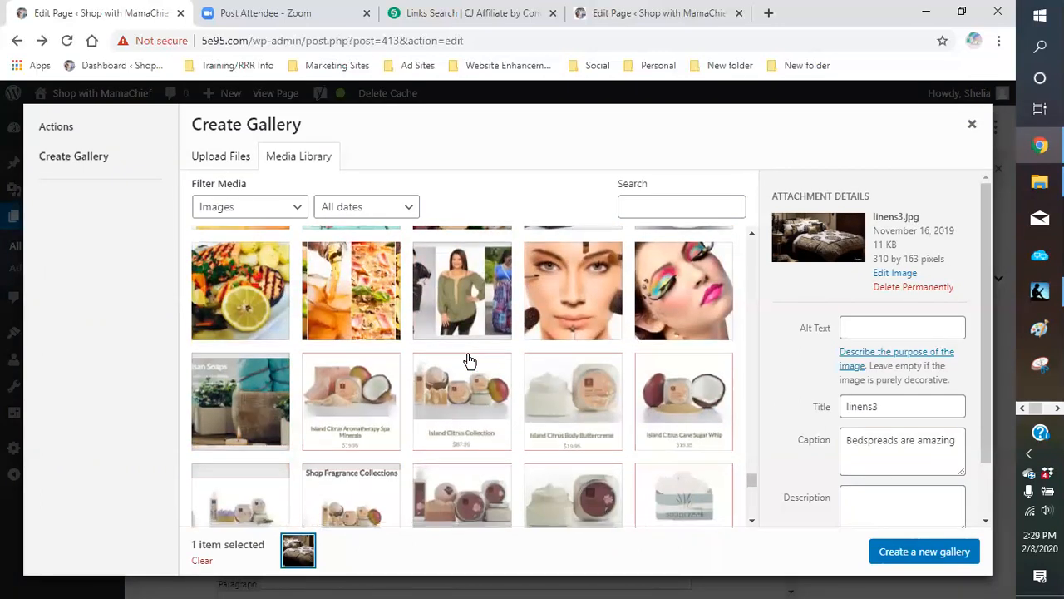
scroll(470, 360, "down", 3)
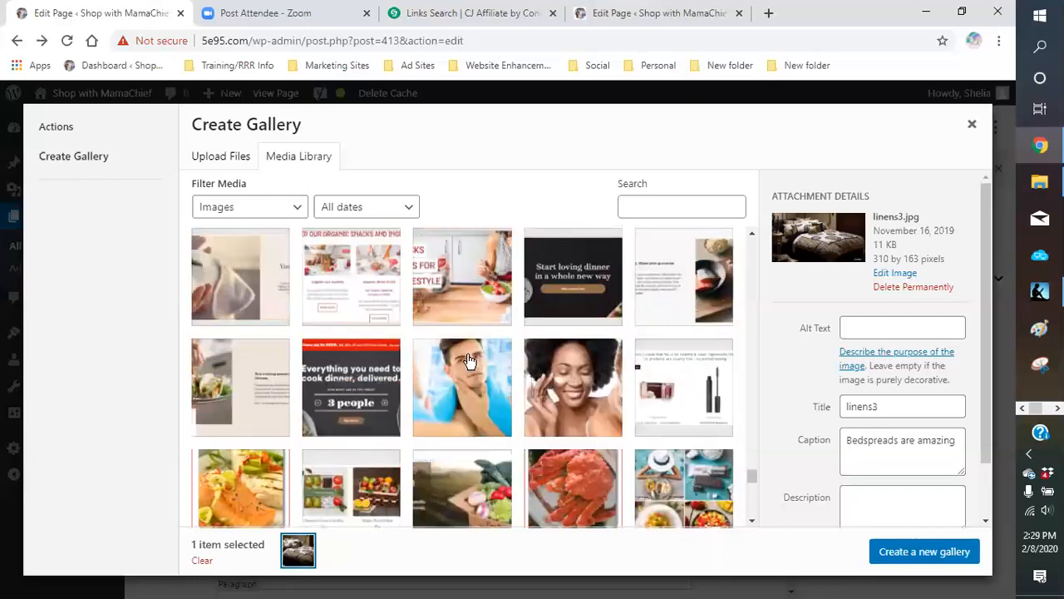
scroll(470, 360, "down", 1)
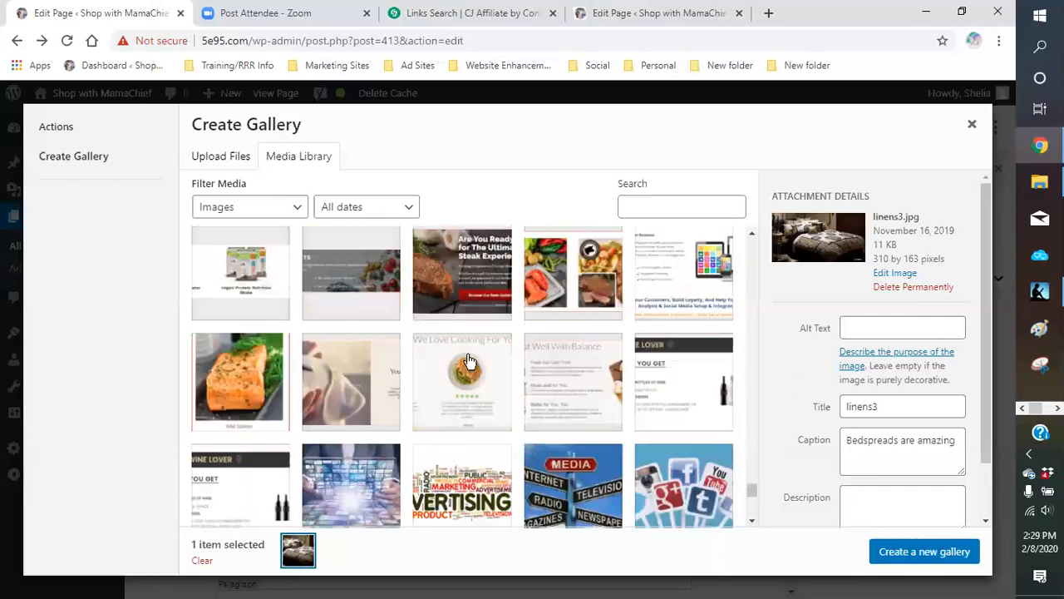
scroll(470, 359, "down", 3)
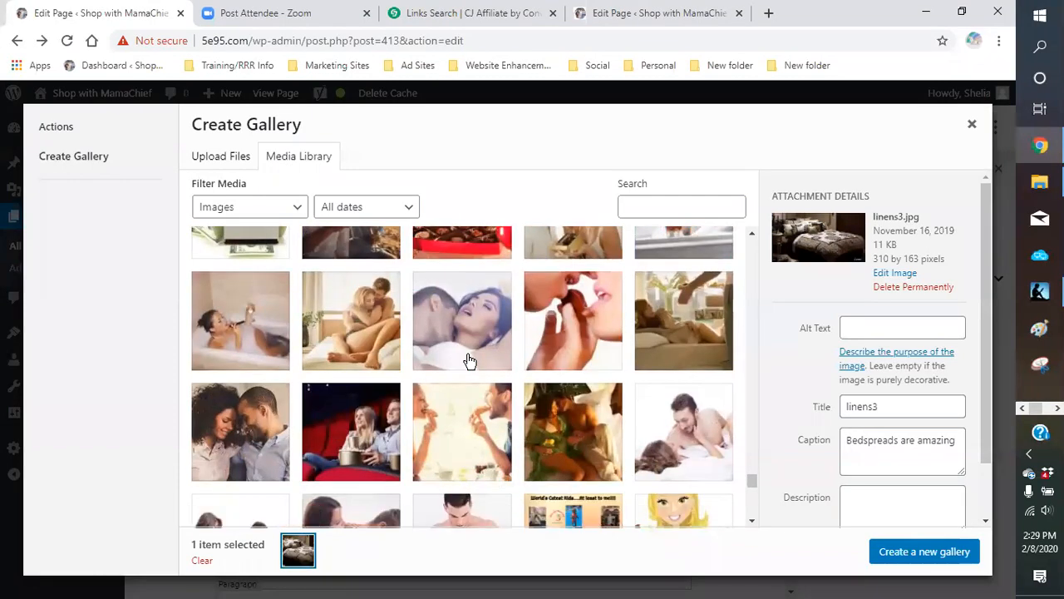
scroll(469, 360, "down", 2)
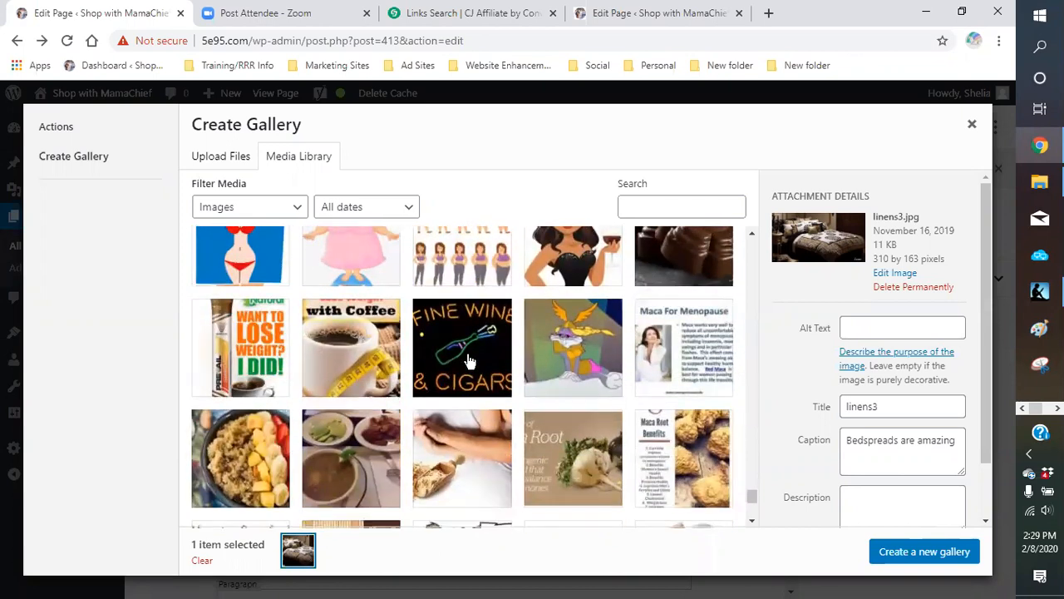
scroll(470, 359, "down", 2)
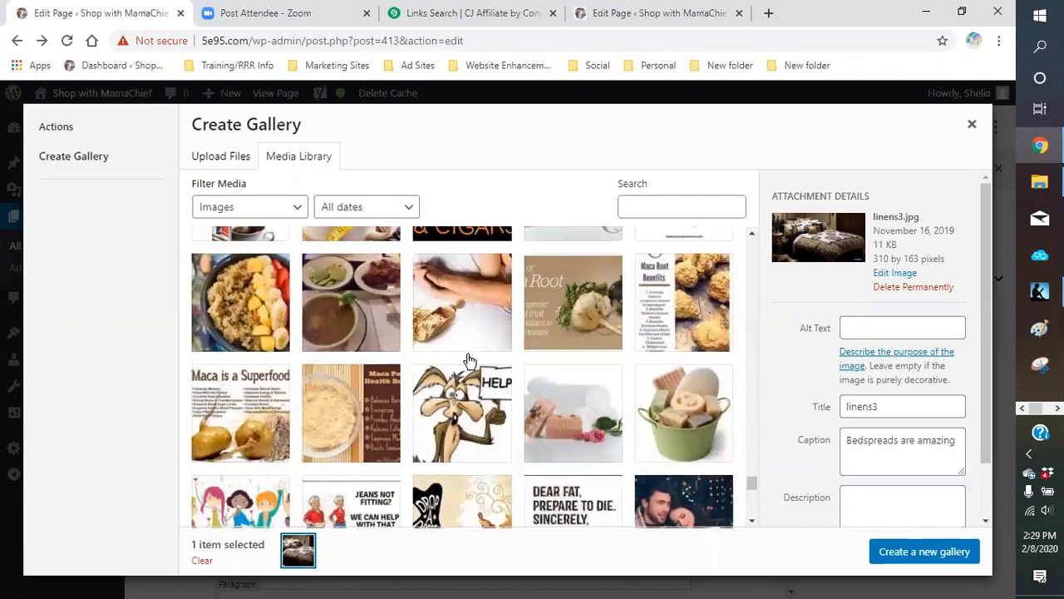
scroll(470, 360, "down", 2)
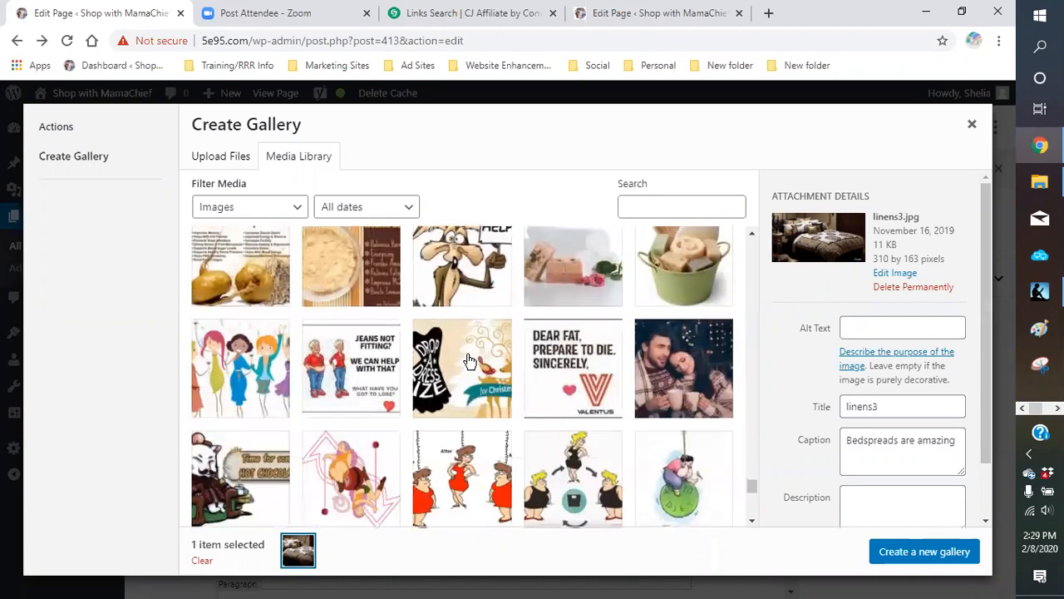
scroll(470, 359, "up", 1)
left_click(577, 364)
- Add the "Good Health" picture healthy0.jpg from the media library to the gallery selection
scroll(461, 390, "down", 2)
scroll(461, 391, "down", 5)
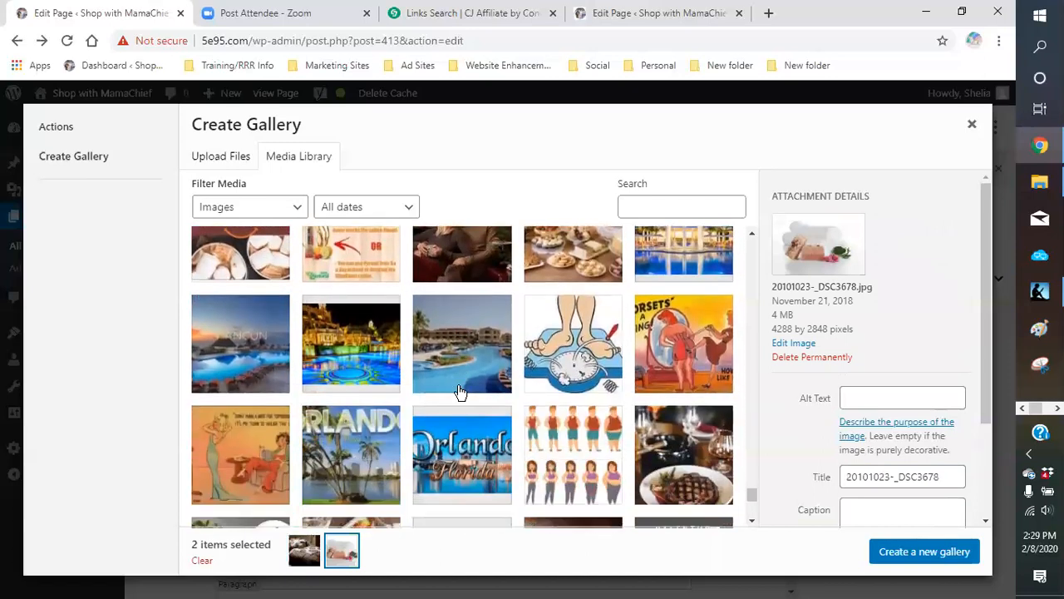
scroll(461, 391, "down", 5)
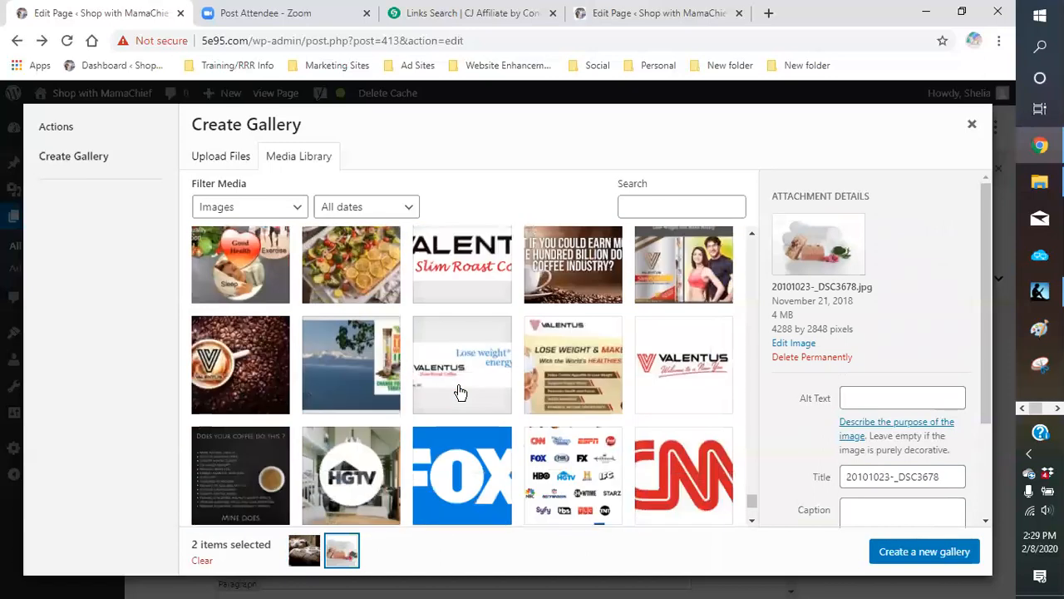
scroll(459, 392, "down", 4)
scroll(460, 393, "up", 3)
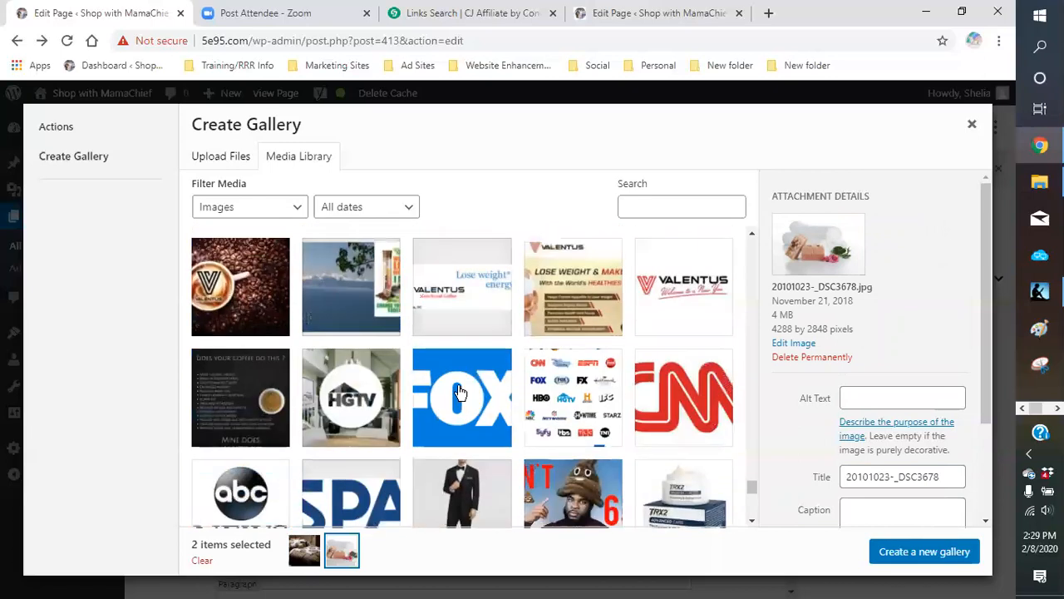
scroll(460, 393, "up", 3)
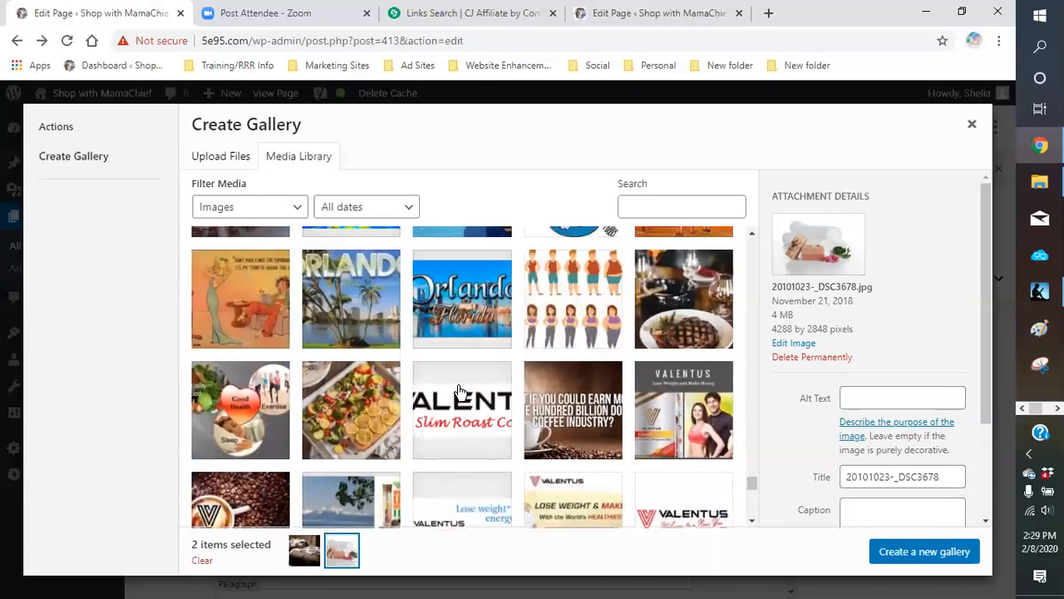
left_click(229, 430)
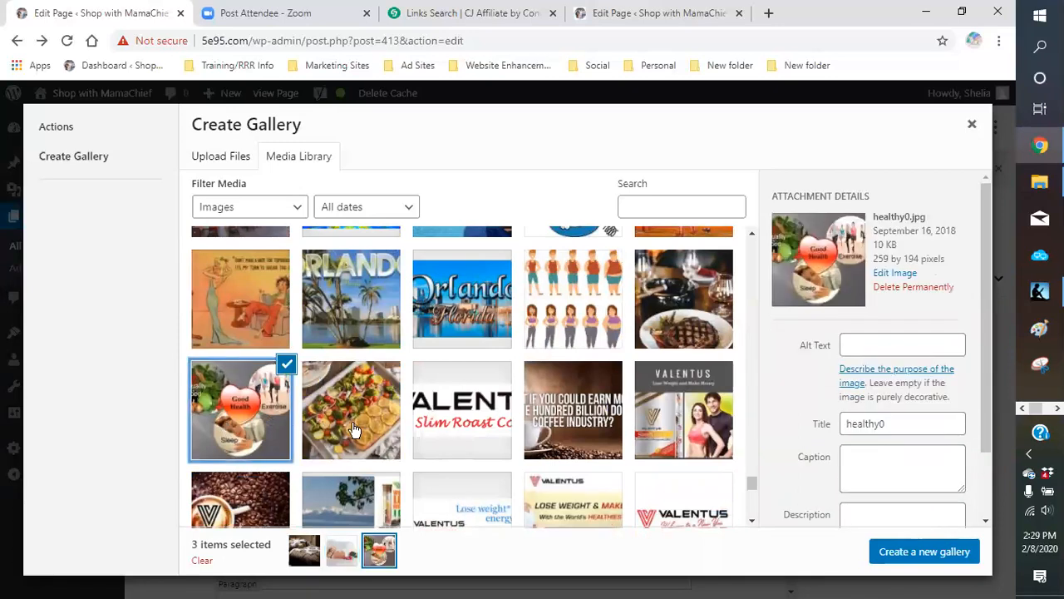
- Give healthy0.jpg the alt text "better sleep tips" and create a new gallery from the selected pictures
scroll(359, 449, "down", 2)
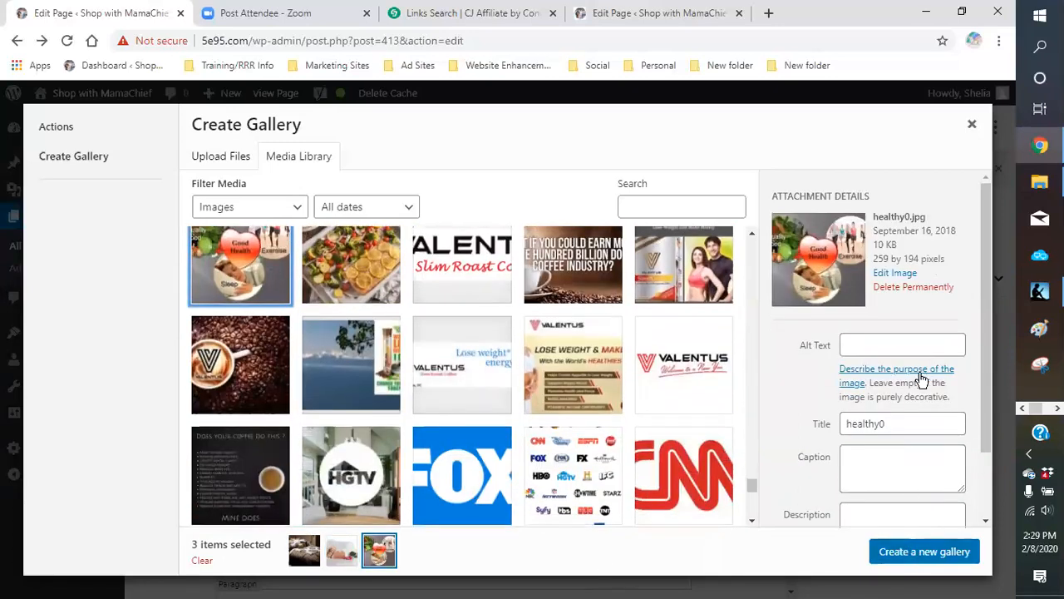
left_click(879, 345)
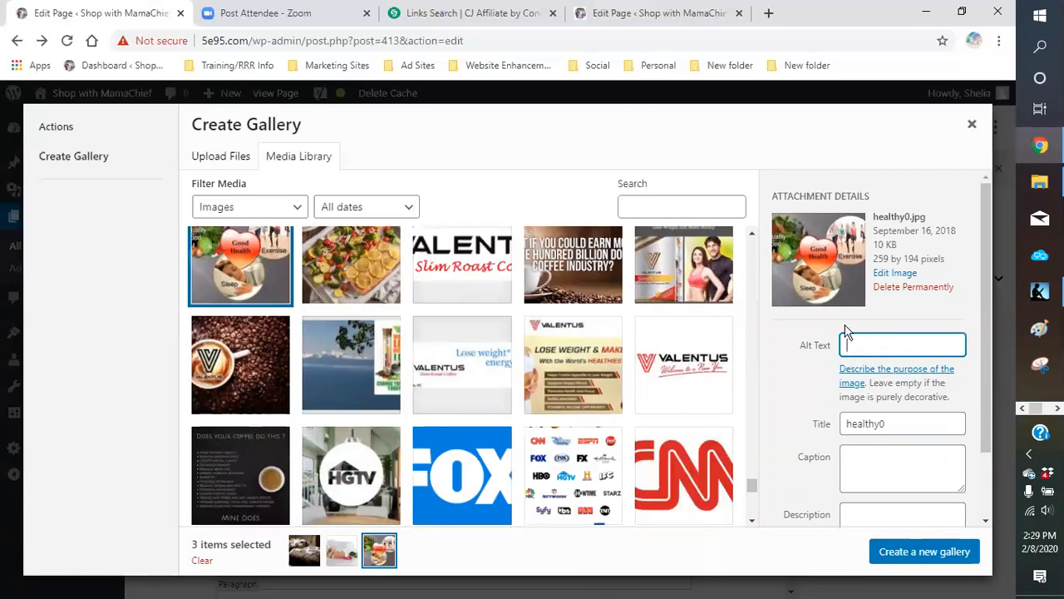
type("better sleep tips")
left_click(937, 563)
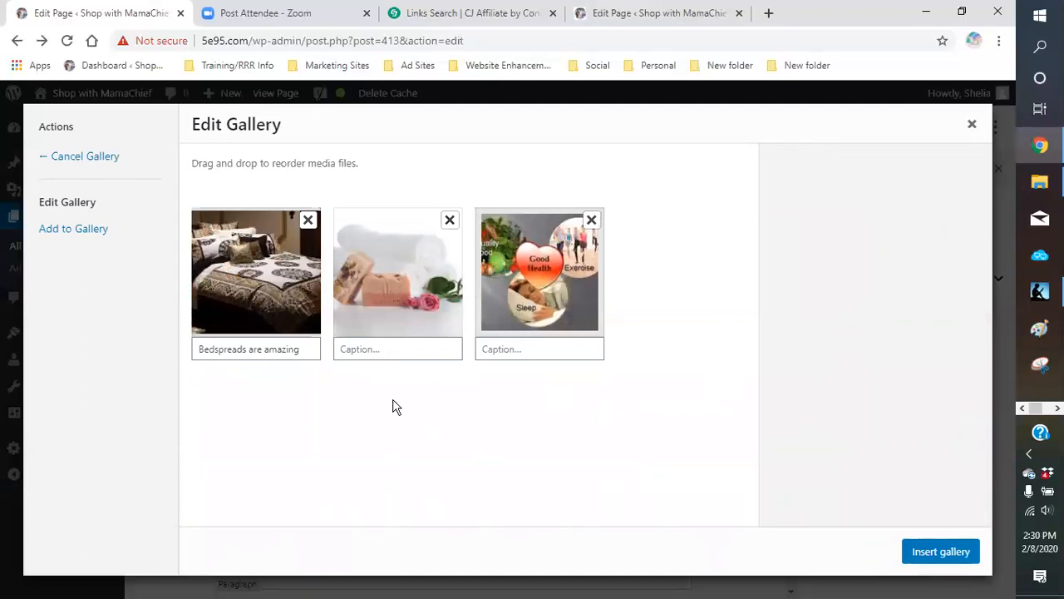
- Caption the soap and towels picture "relax before bed"
left_click(385, 352)
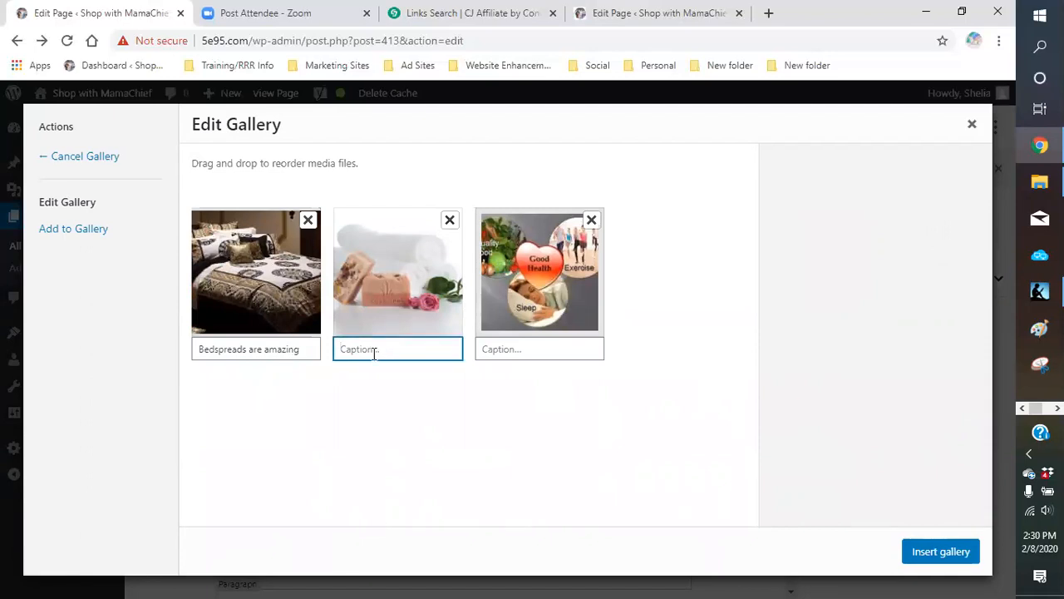
type("relax.")
key("BackSpace")
type("ne")
key("BackSpace")
key("BackSpace")
type("before bed")
- Caption the "Good Health" picture "All lead to good sleep" and insert the gallery into the page
left_click(534, 343)
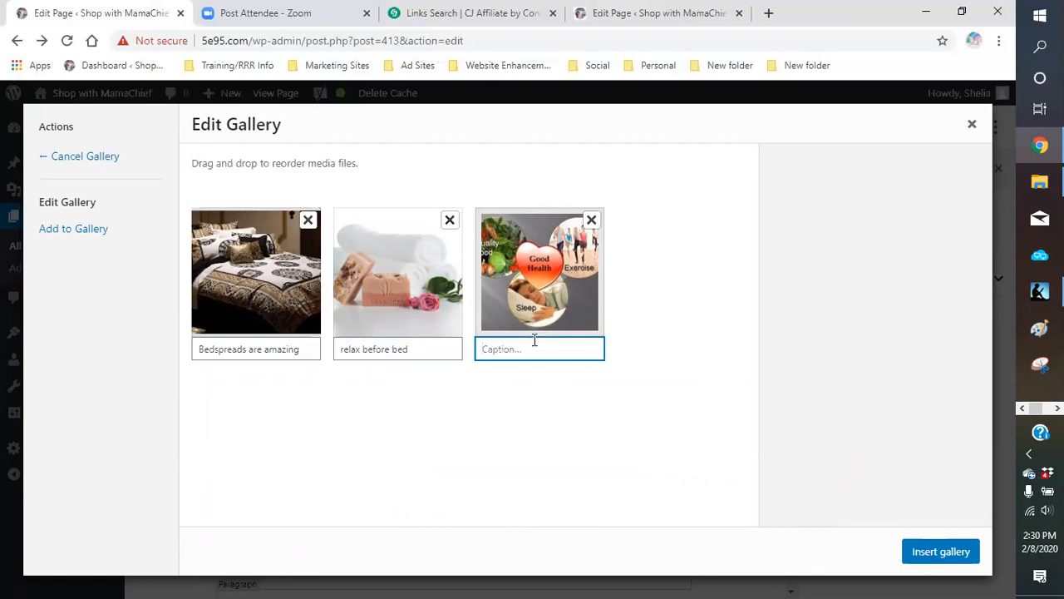
type("All lead to good sleep")
left_click(939, 554)
- Insert a Gallery block above the "I love having something cool" paragraph in the "Clothes for the Occasion" section
scroll(670, 404, "down", 3)
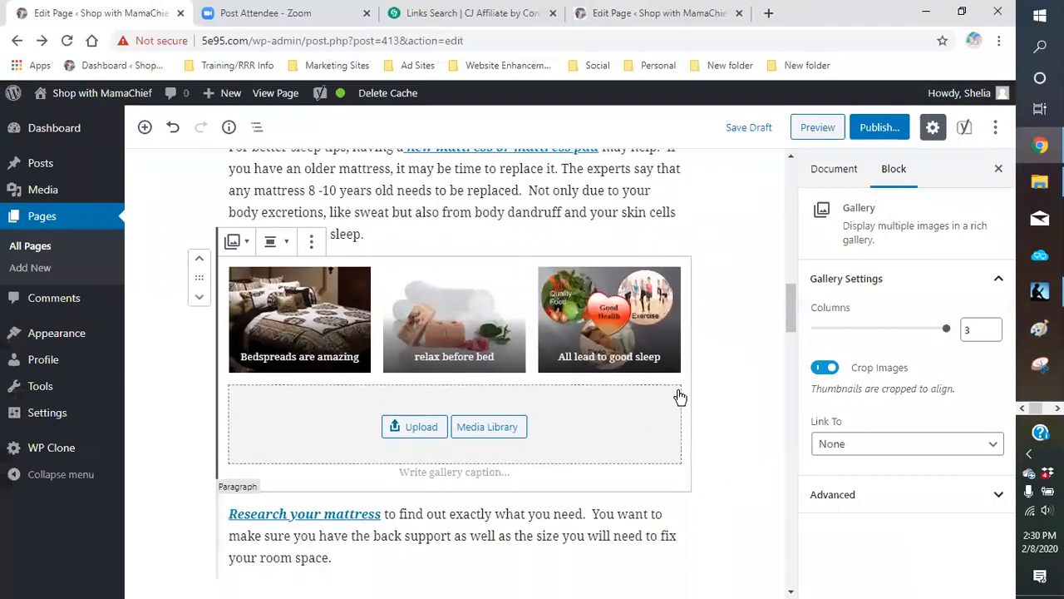
scroll(683, 402, "down", 5)
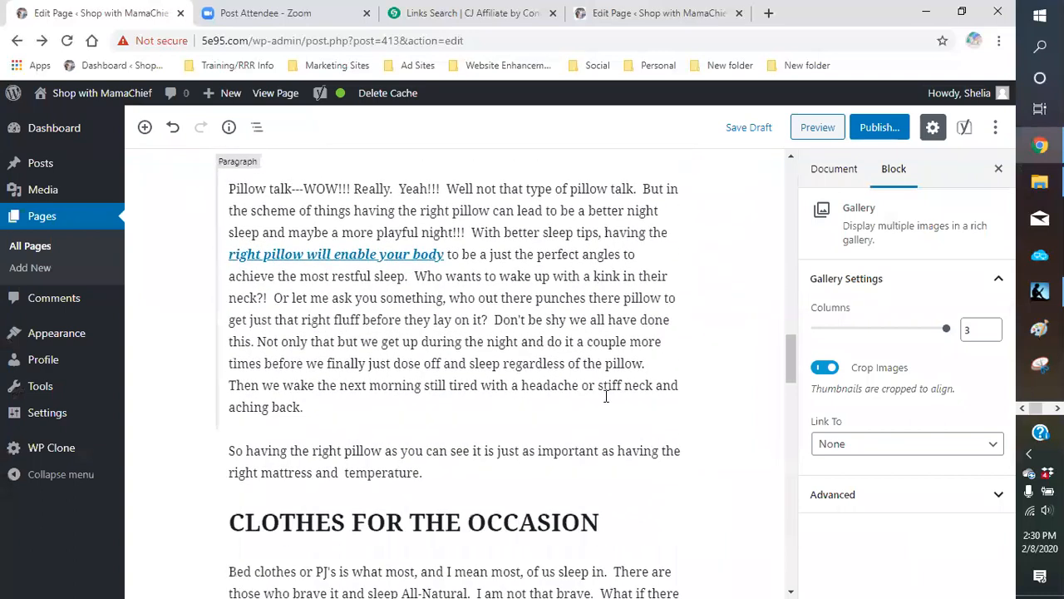
scroll(465, 416, "down", 4)
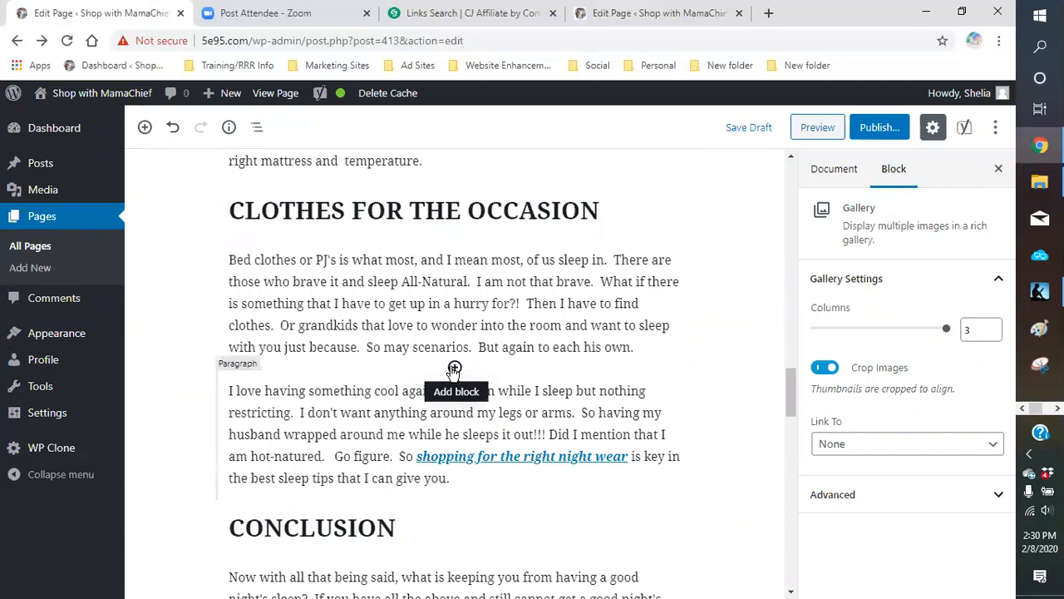
left_click(454, 369)
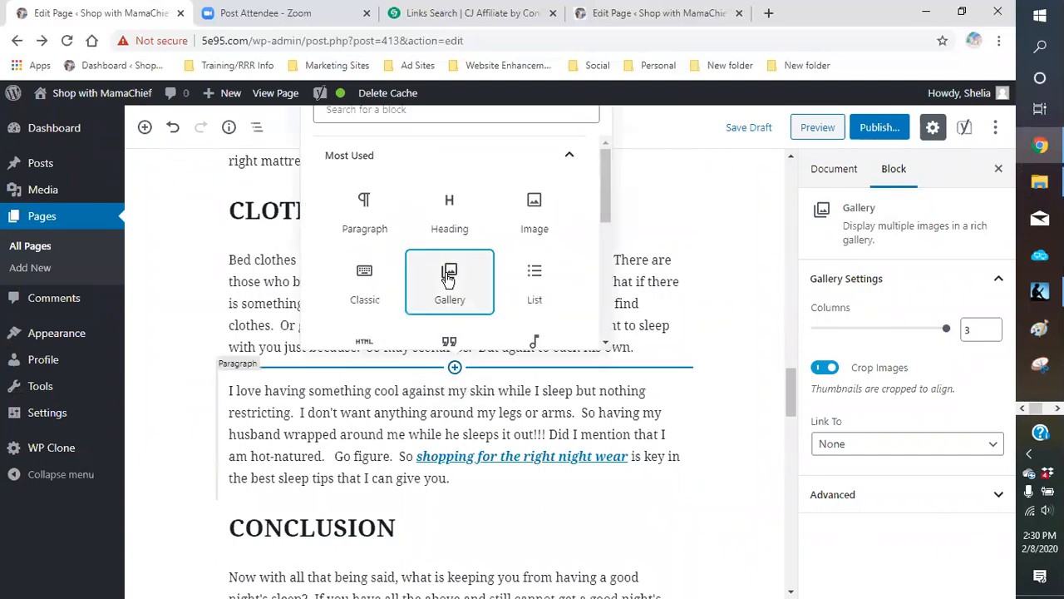
left_click(449, 277)
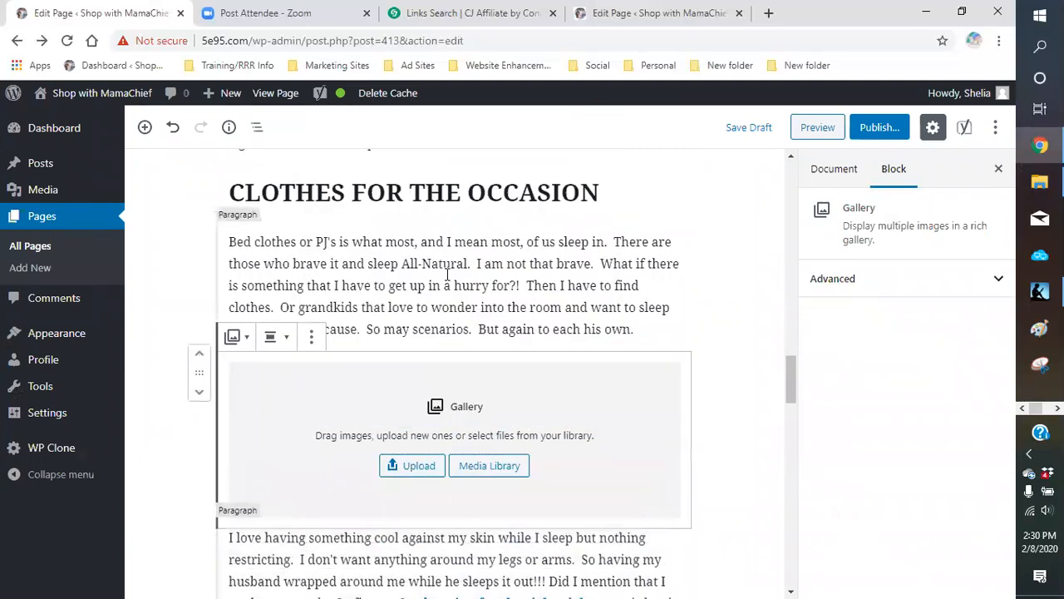
- Select the picture of the woman in a long-sleeved black lace robe from the media library for the new gallery
left_click(501, 467)
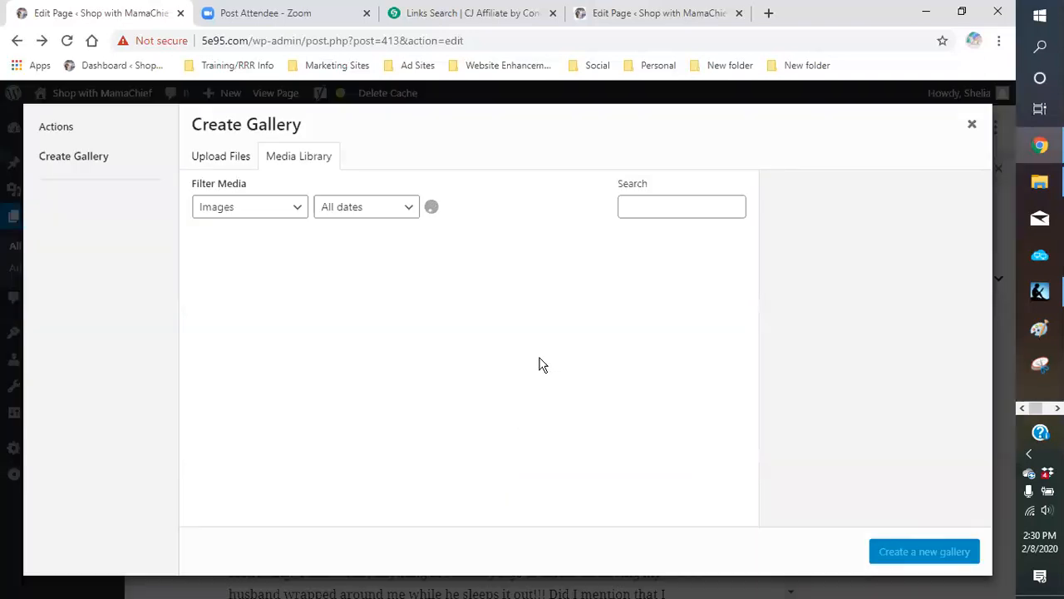
scroll(533, 374, "down", 10)
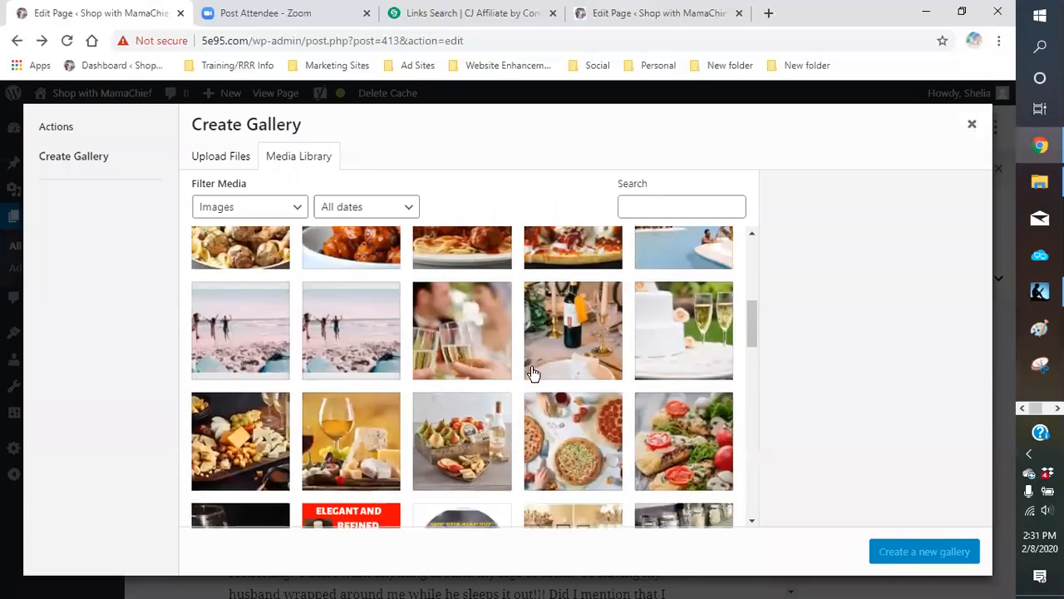
scroll(533, 374, "down", 15)
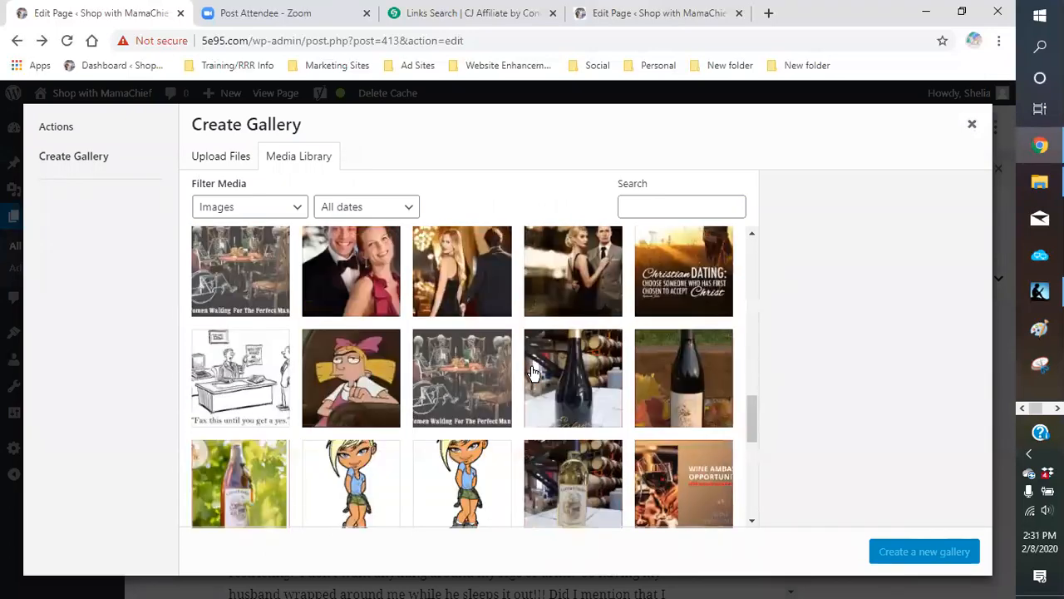
scroll(533, 374, "down", 10)
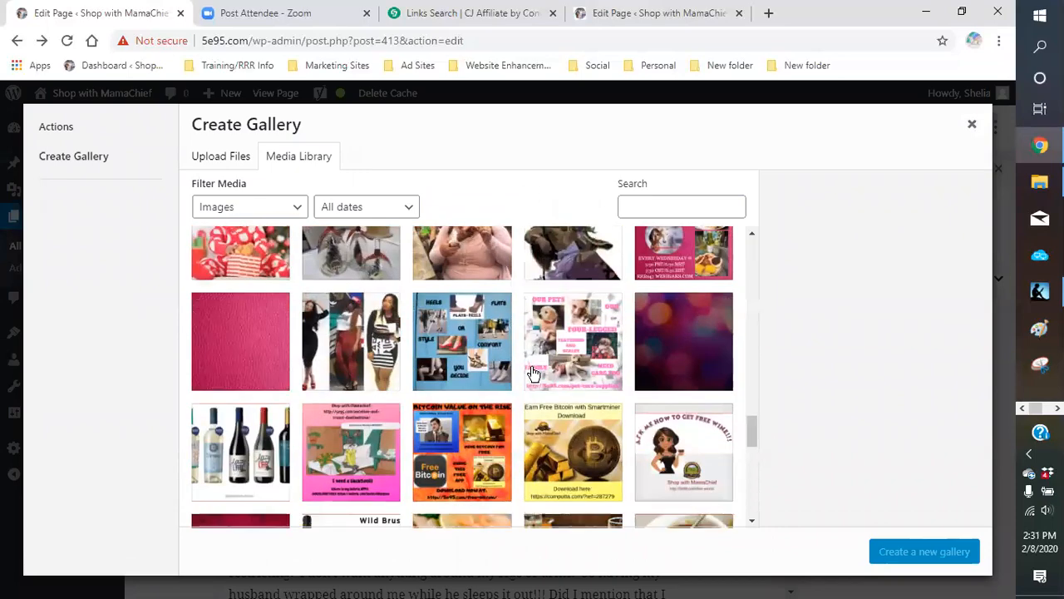
scroll(533, 374, "down", 15)
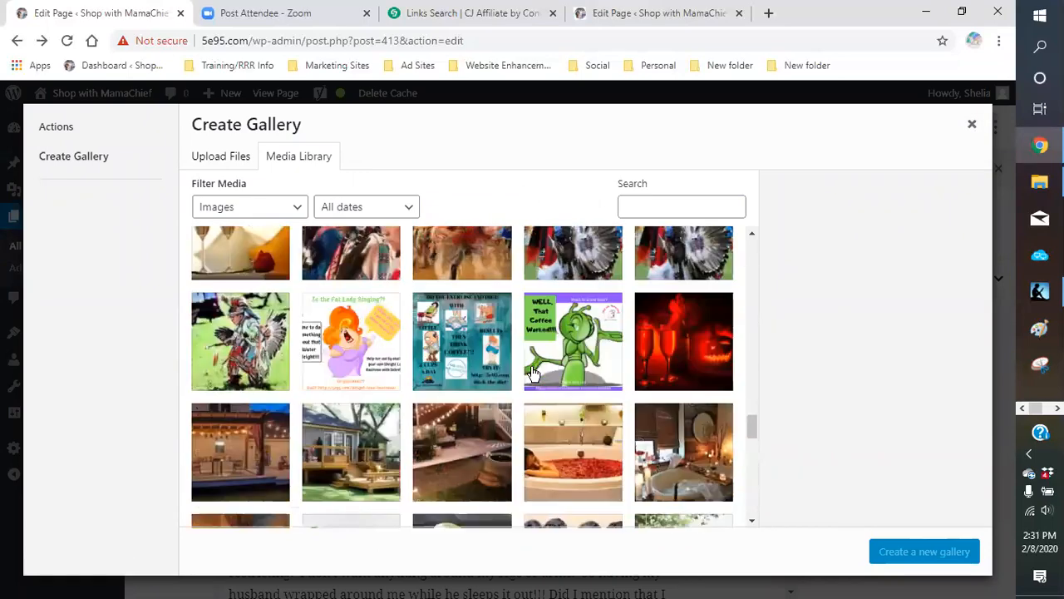
scroll(533, 374, "down", 15)
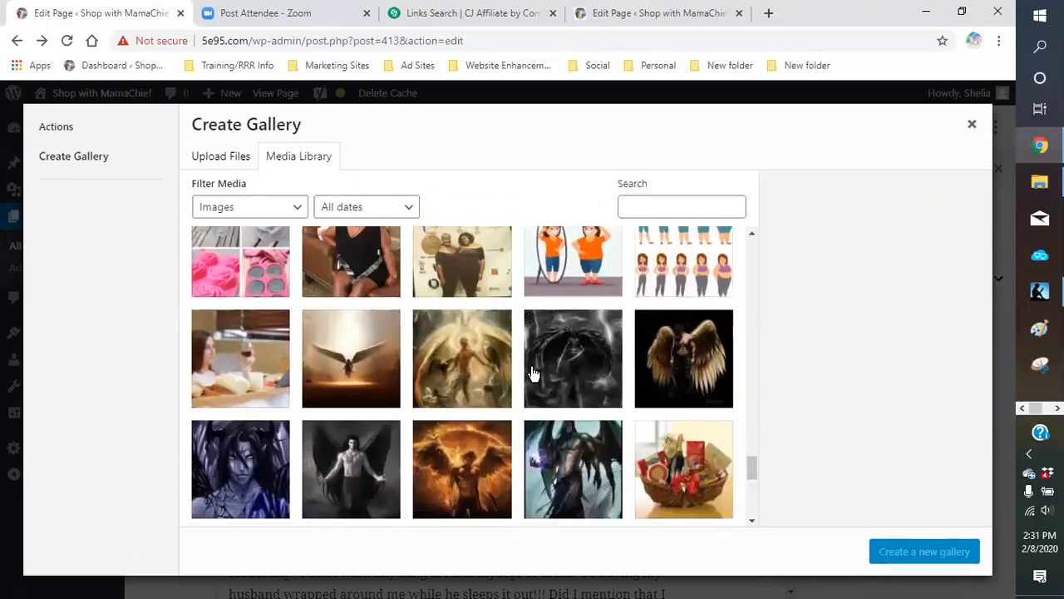
scroll(533, 374, "down", 12)
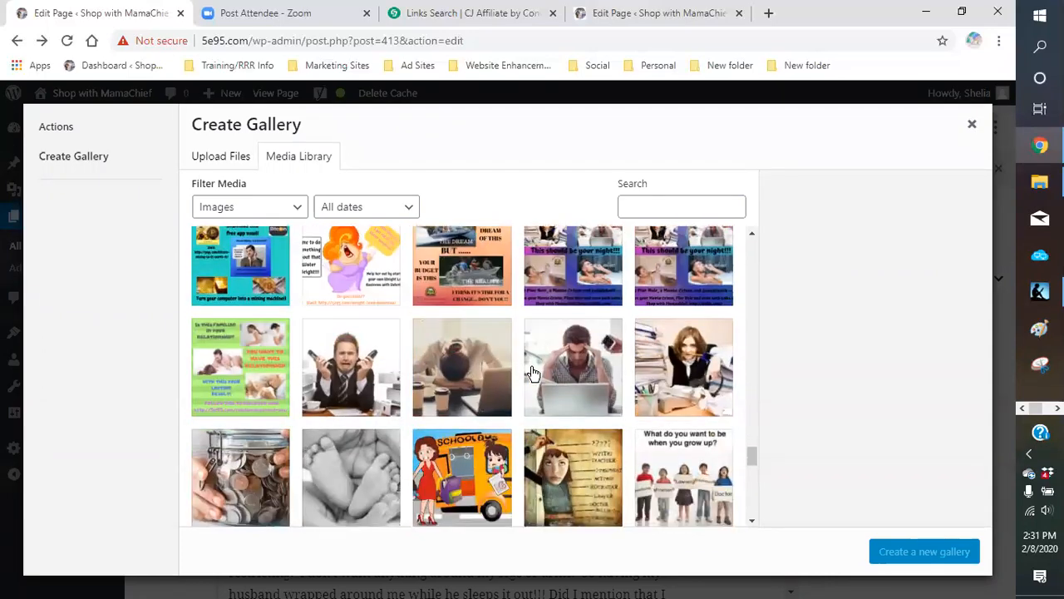
scroll(533, 374, "down", 12)
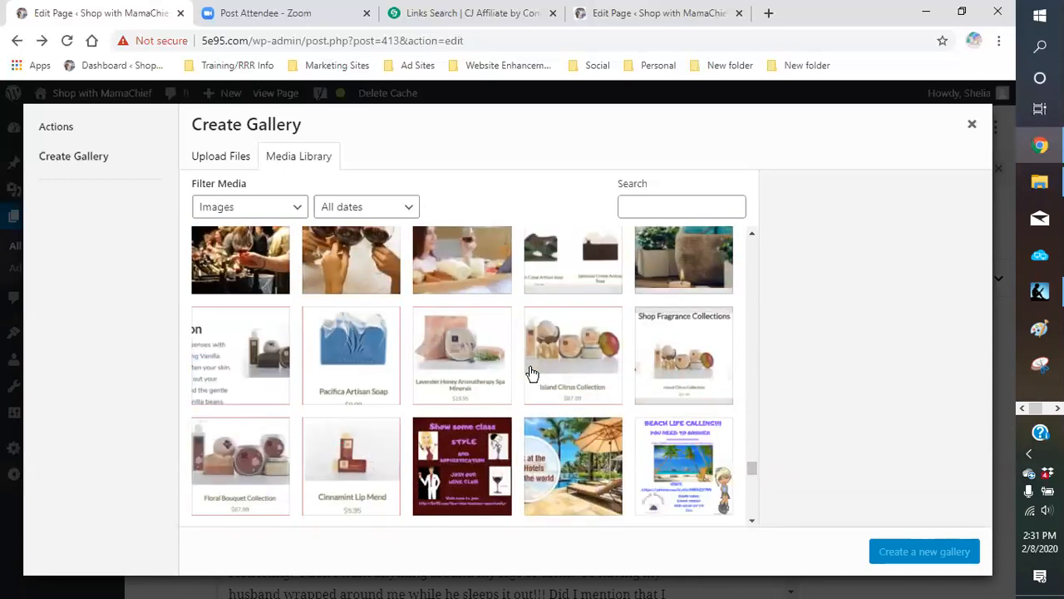
scroll(533, 374, "down", 4)
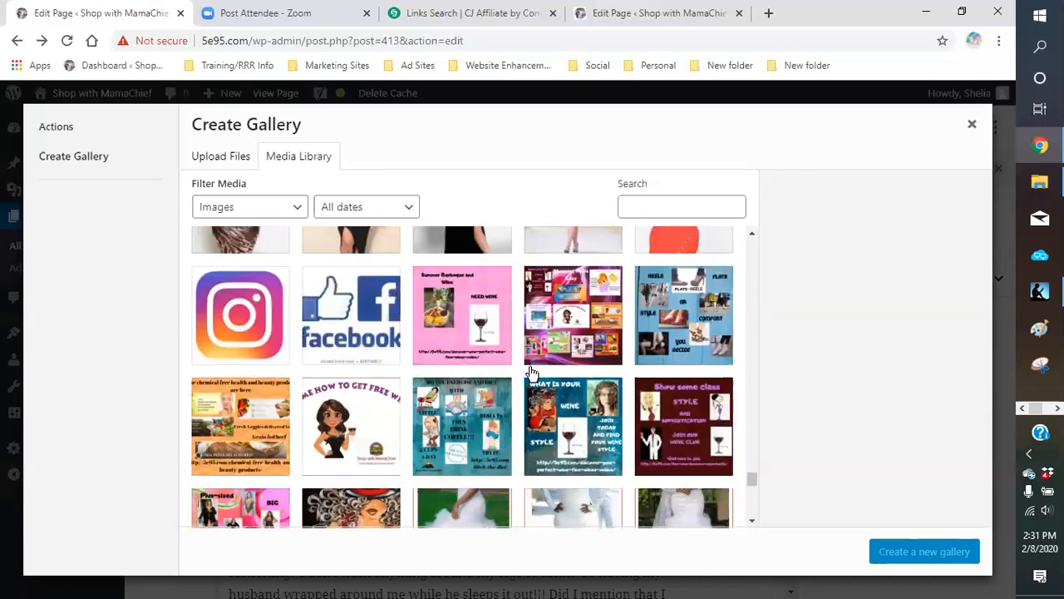
scroll(533, 375, "up", 2)
scroll(532, 374, "down", 2)
scroll(533, 374, "down", 5)
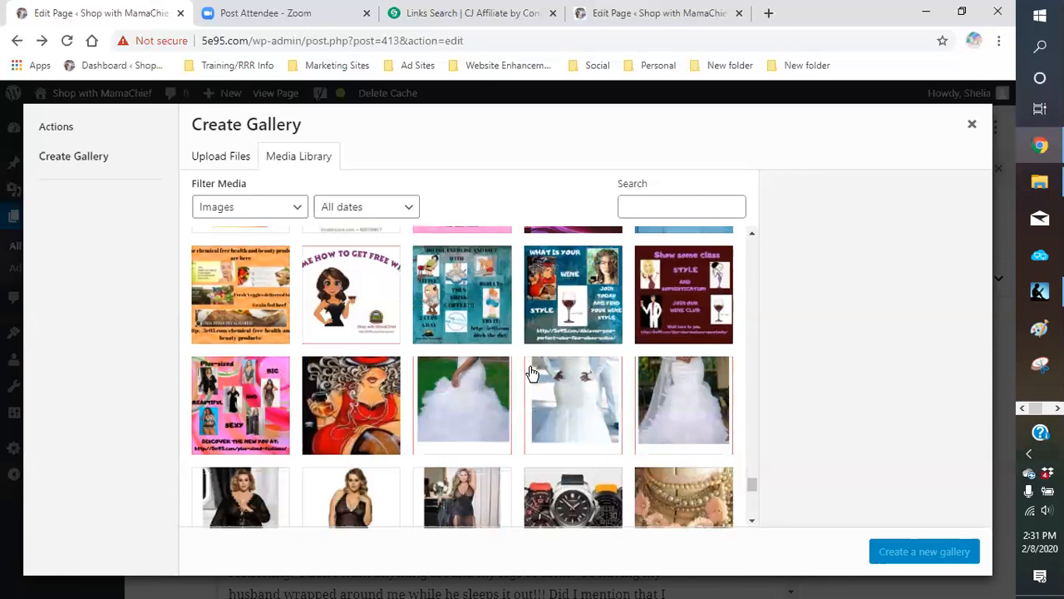
left_click(260, 399)
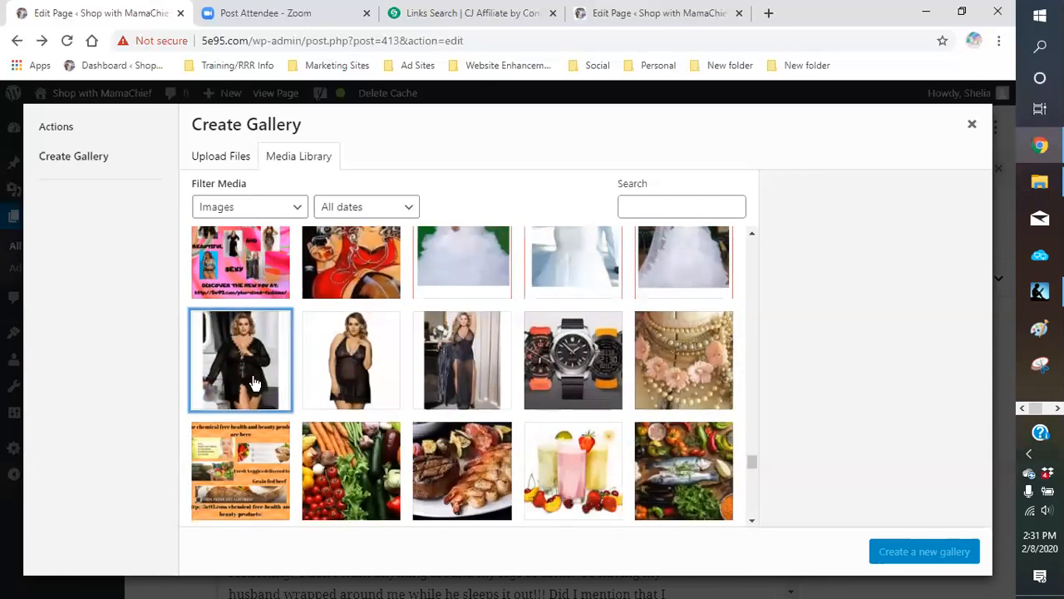
- Add the short black sheer nightdress and the long black gown pictures to the gallery selection
left_click(365, 359)
left_click(455, 355)
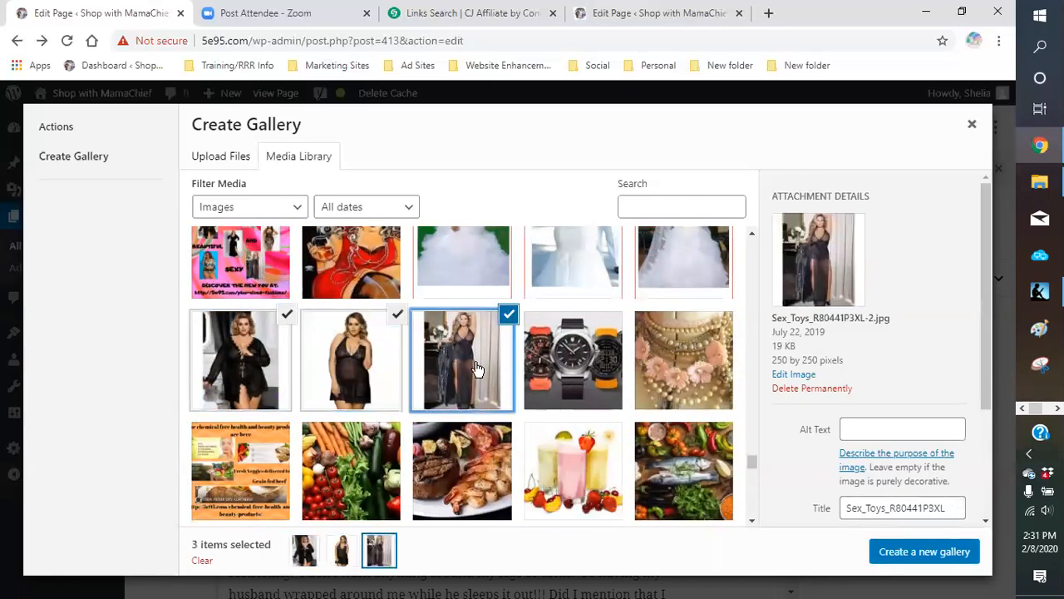
scroll(681, 424, "down", 3)
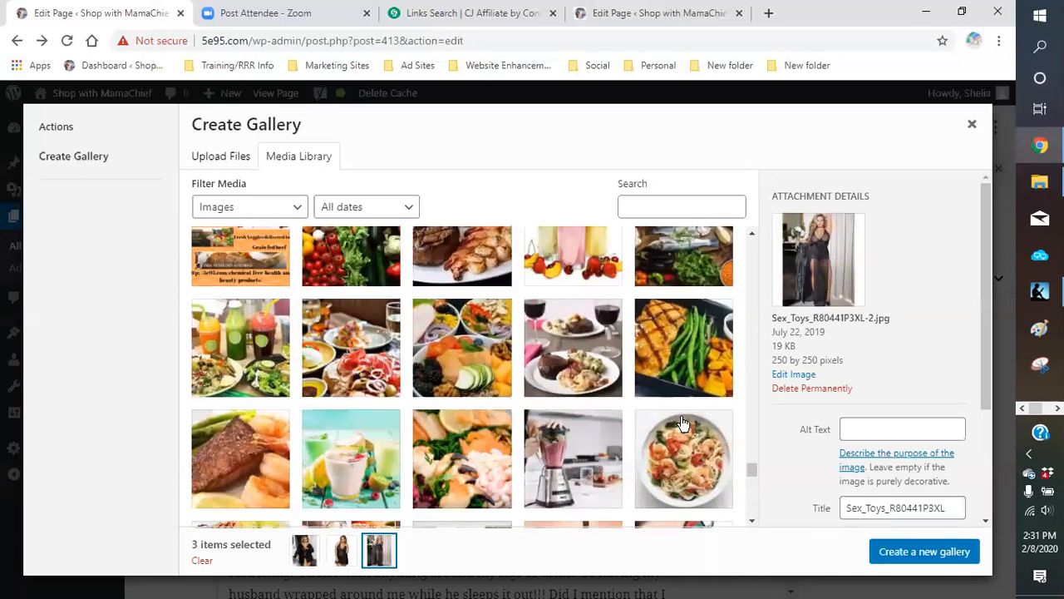
scroll(681, 424, "down", 10)
scroll(682, 424, "down", 8)
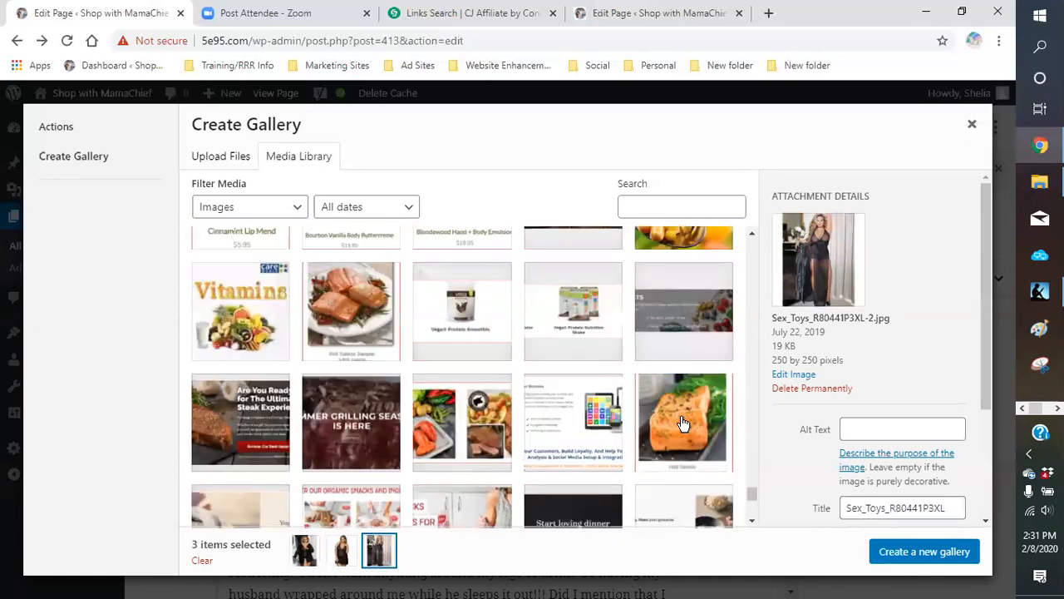
scroll(707, 521, "down", 2)
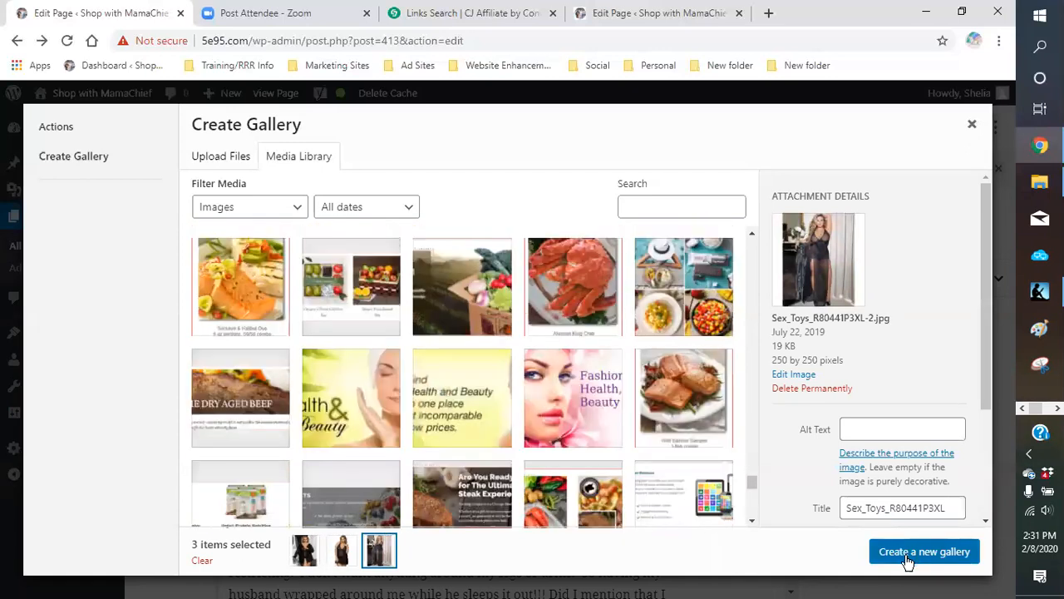
- Create the gallery from the three nightwear pictures and insert it into the page without captions
left_click(923, 551)
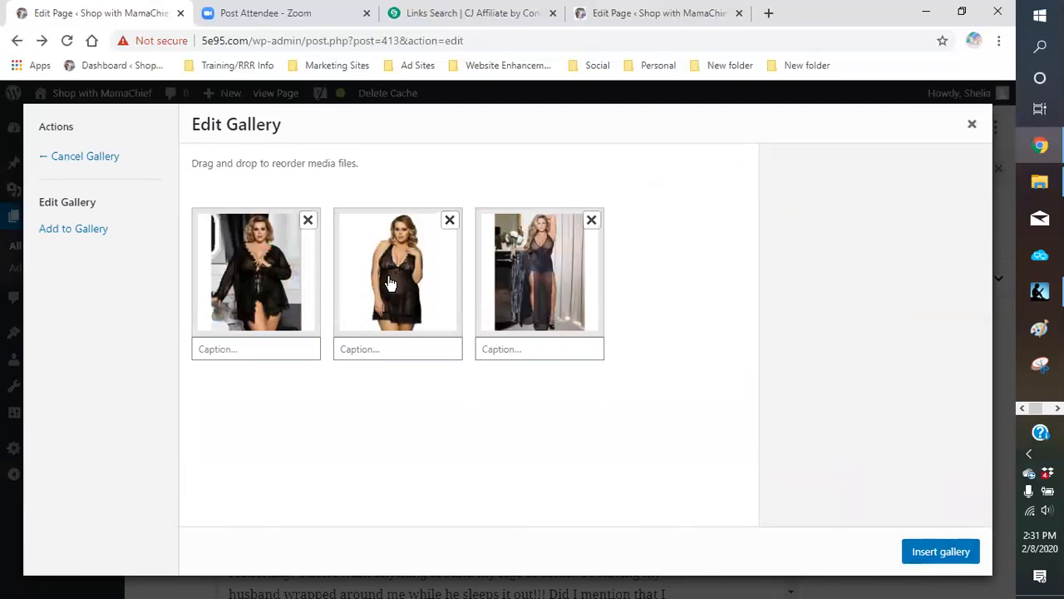
left_click(948, 559)
left_click(948, 562)
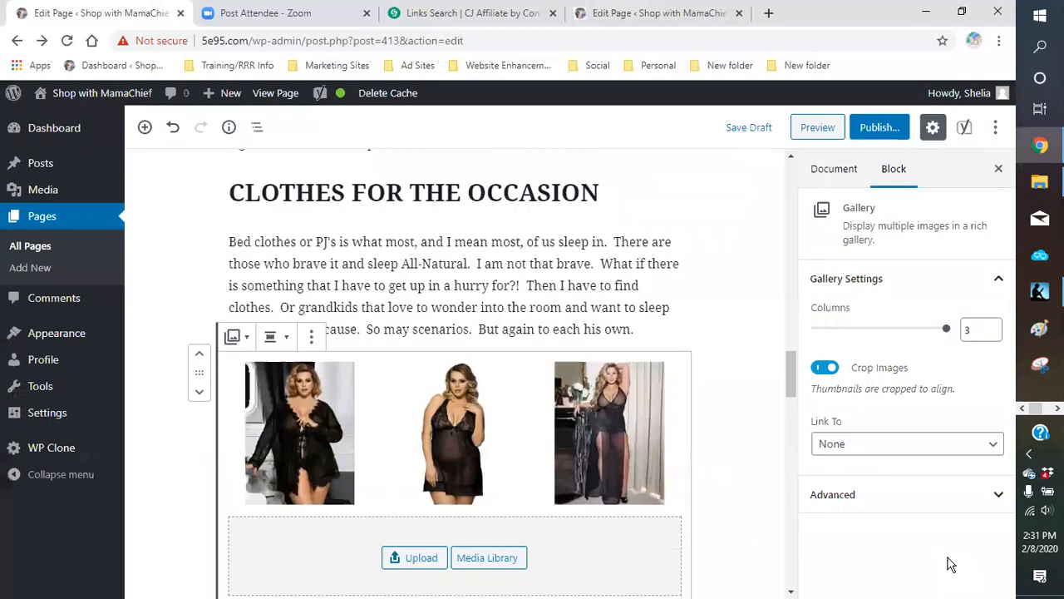
left_click(737, 456)
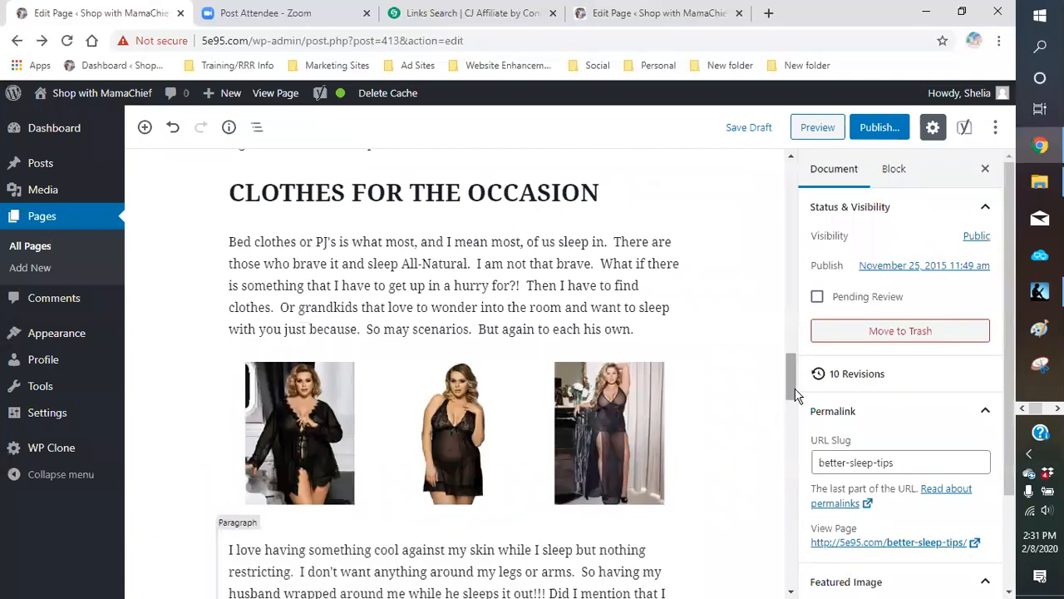
- Add an Image block below the Conclusion paragraph and open the media library for it
scroll(795, 393, "down", 2)
scroll(796, 394, "down", 3)
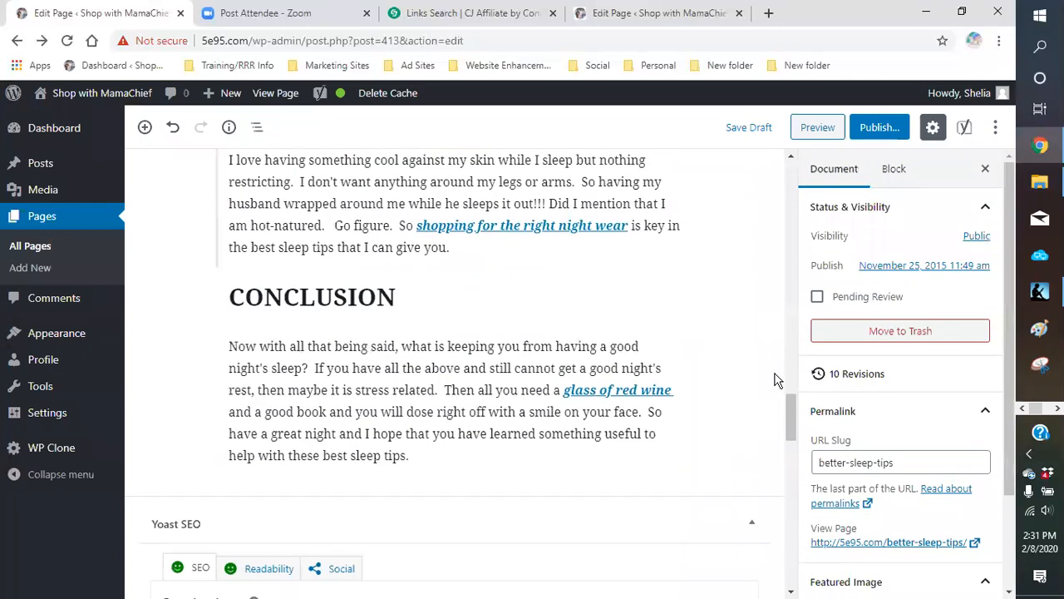
left_click(437, 459)
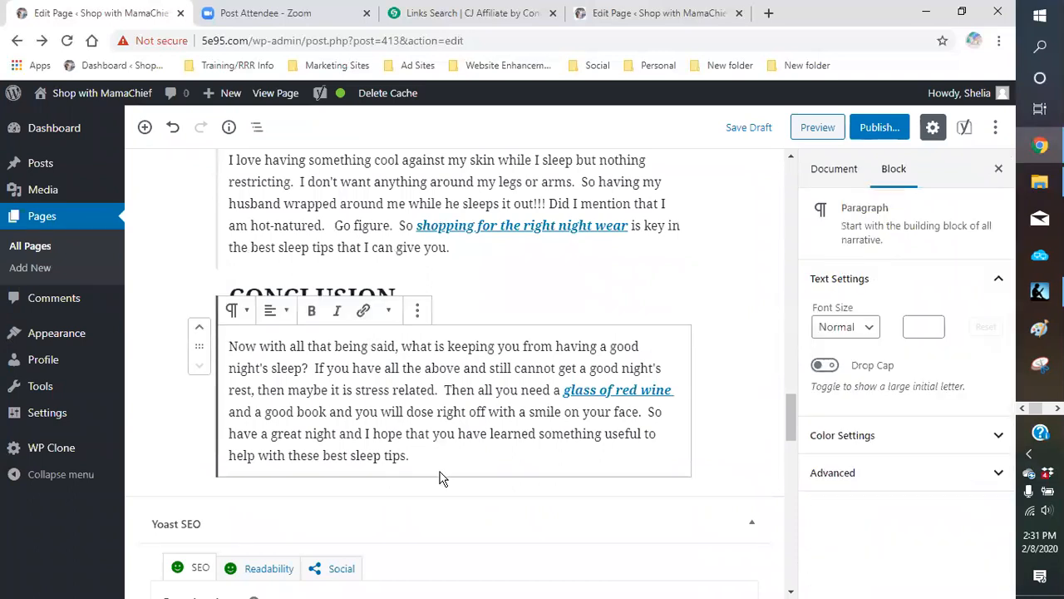
scroll(727, 432, "down", 3)
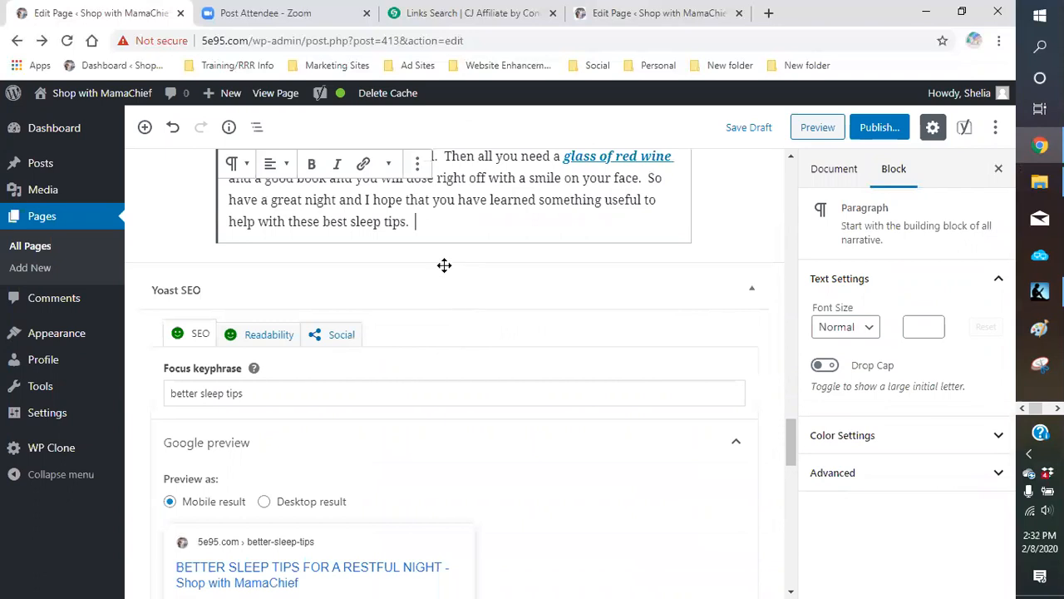
left_click(433, 243)
left_click(423, 223)
key("Return")
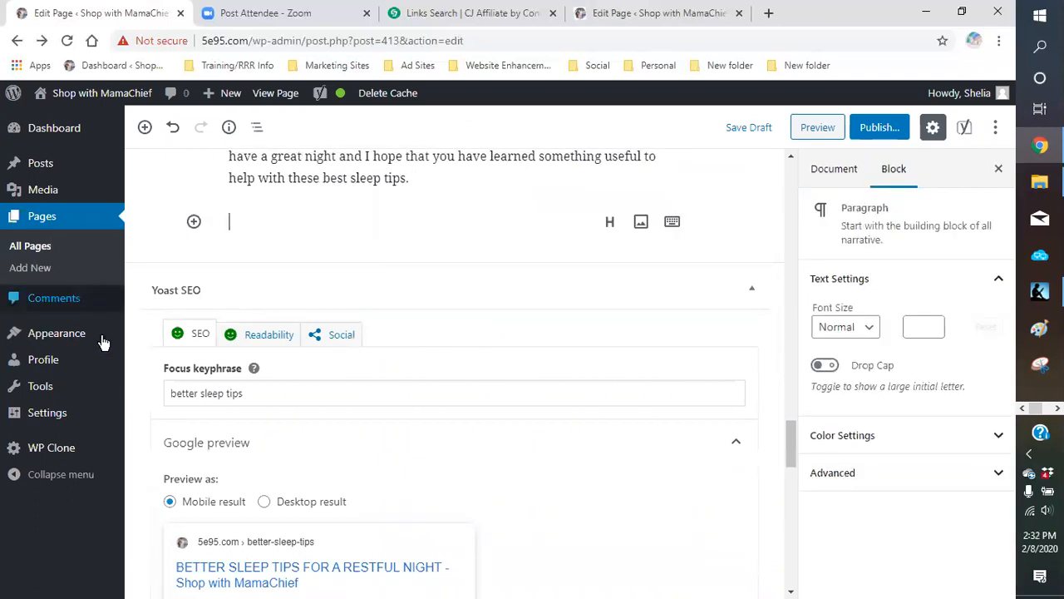
left_click(641, 223)
left_click(489, 305)
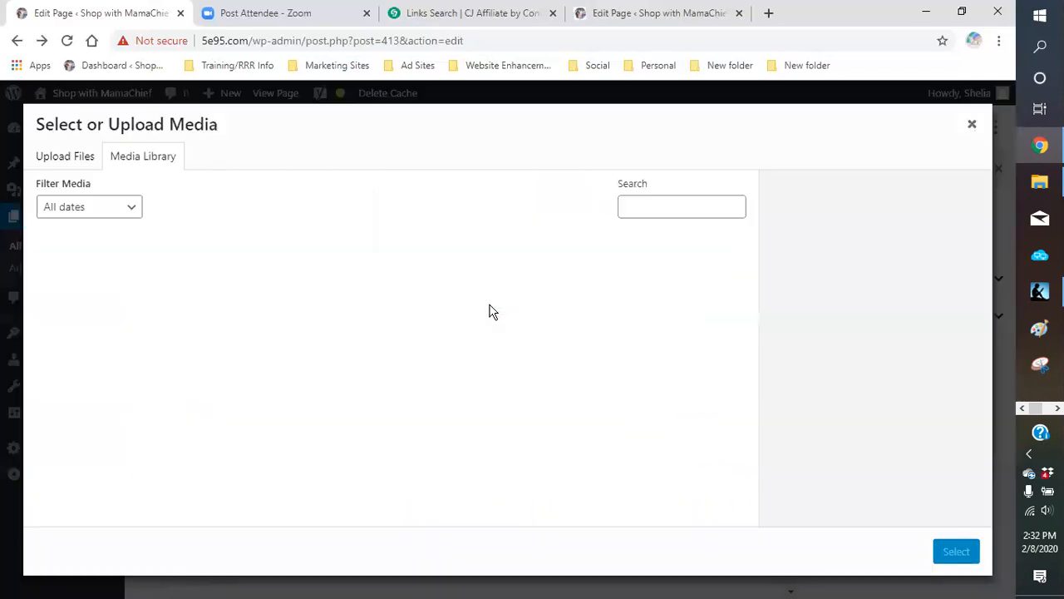
- Find the cartoon of the dark-haired woman in a black dress holding a wine glass and insert it below the Conclusion
scroll(427, 363, "down", 10)
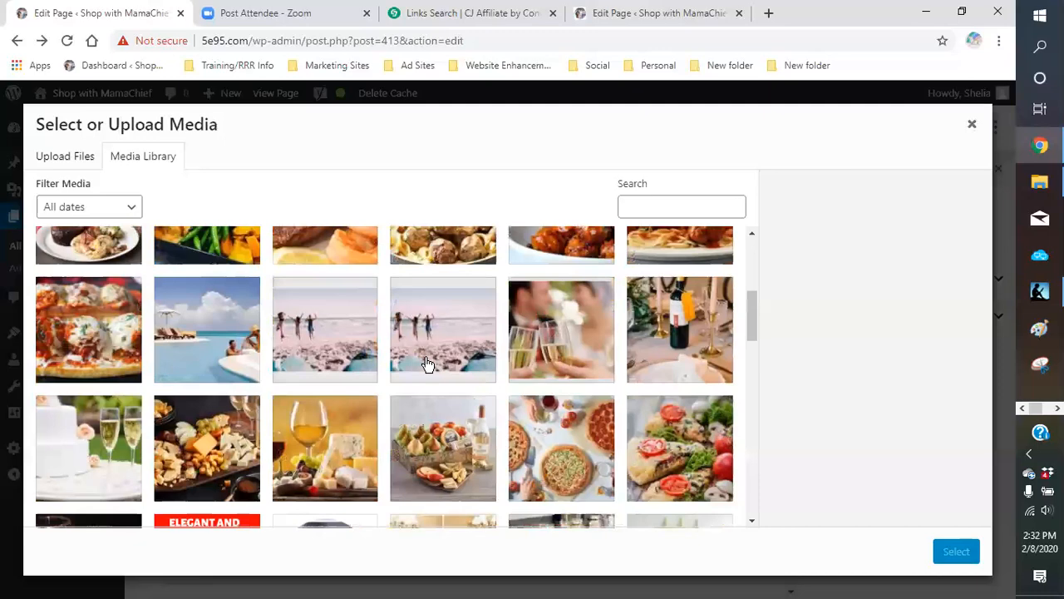
scroll(426, 365, "down", 20)
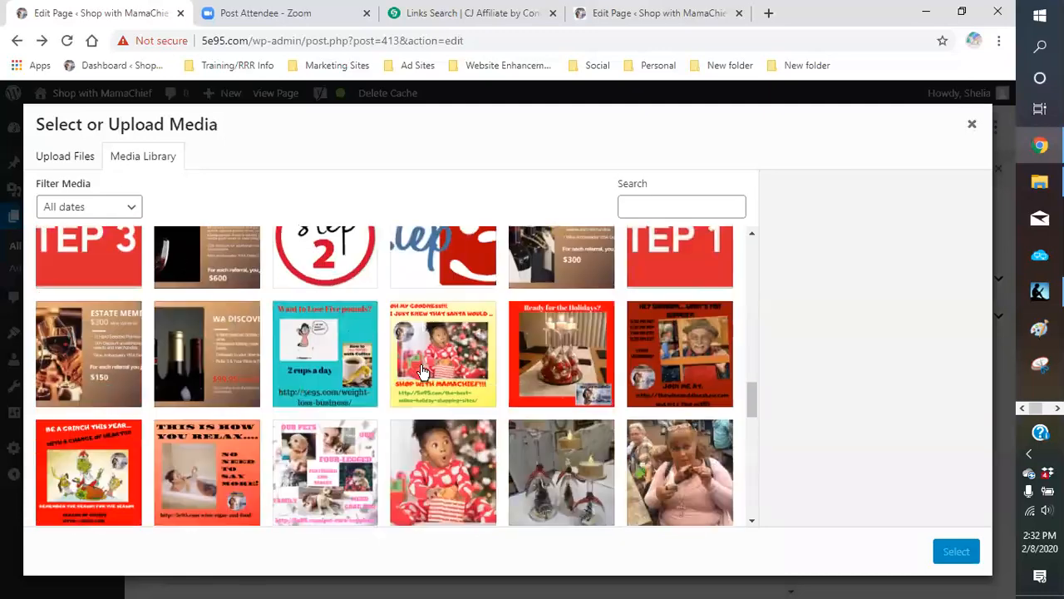
scroll(422, 374, "down", 20)
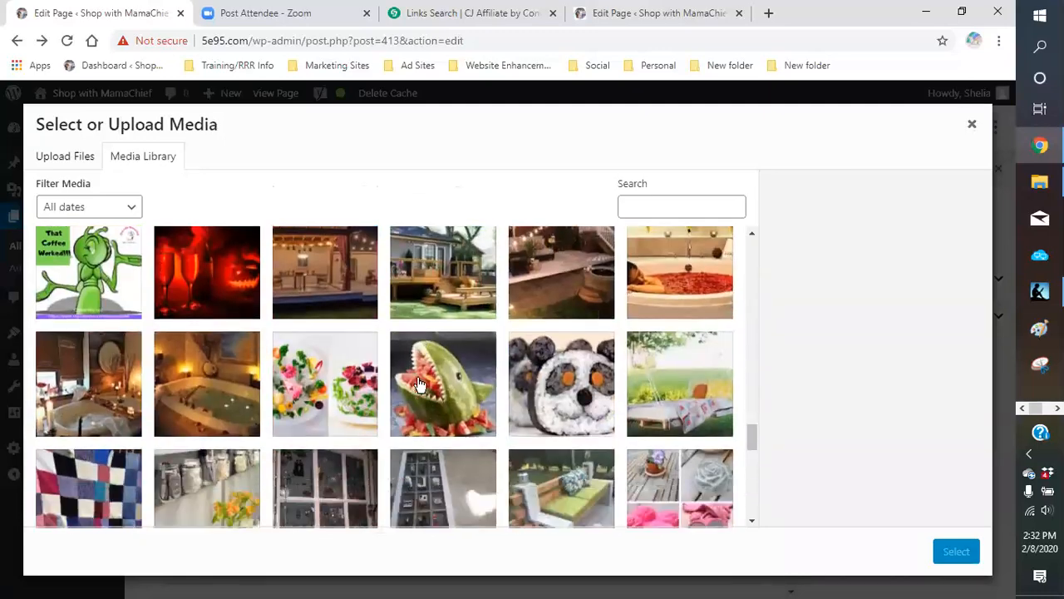
scroll(420, 384, "down", 10)
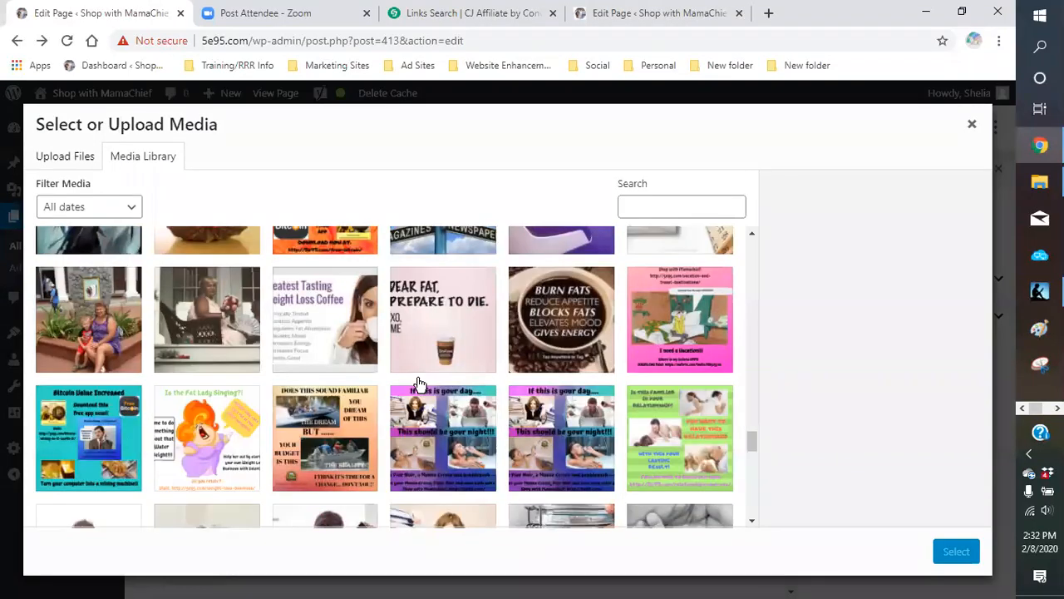
scroll(419, 384, "up", 1)
scroll(420, 384, "down", 4)
scroll(420, 384, "down", 12)
scroll(420, 384, "down", 15)
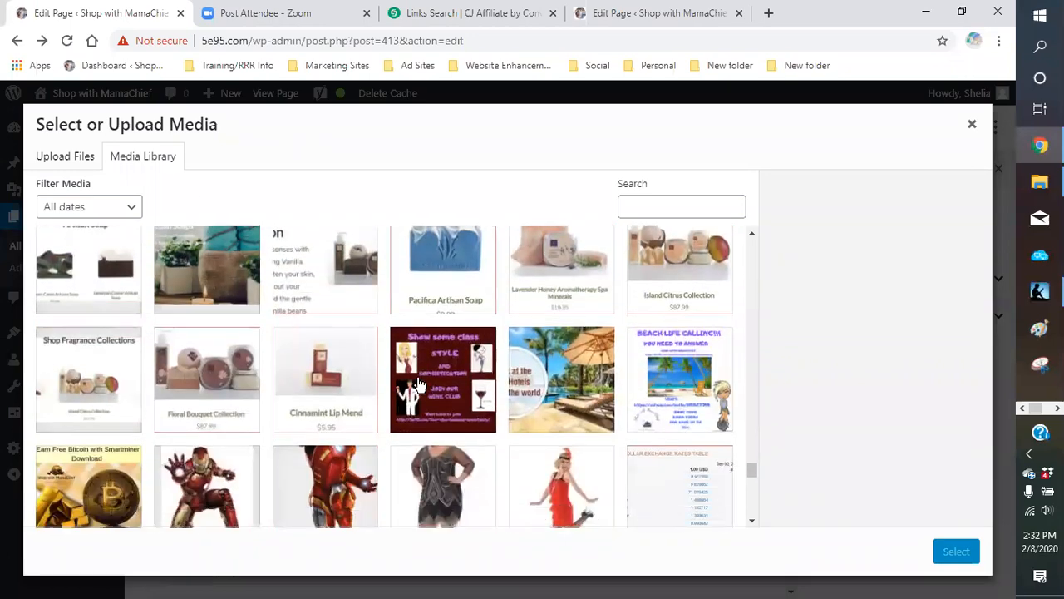
scroll(420, 384, "down", 12)
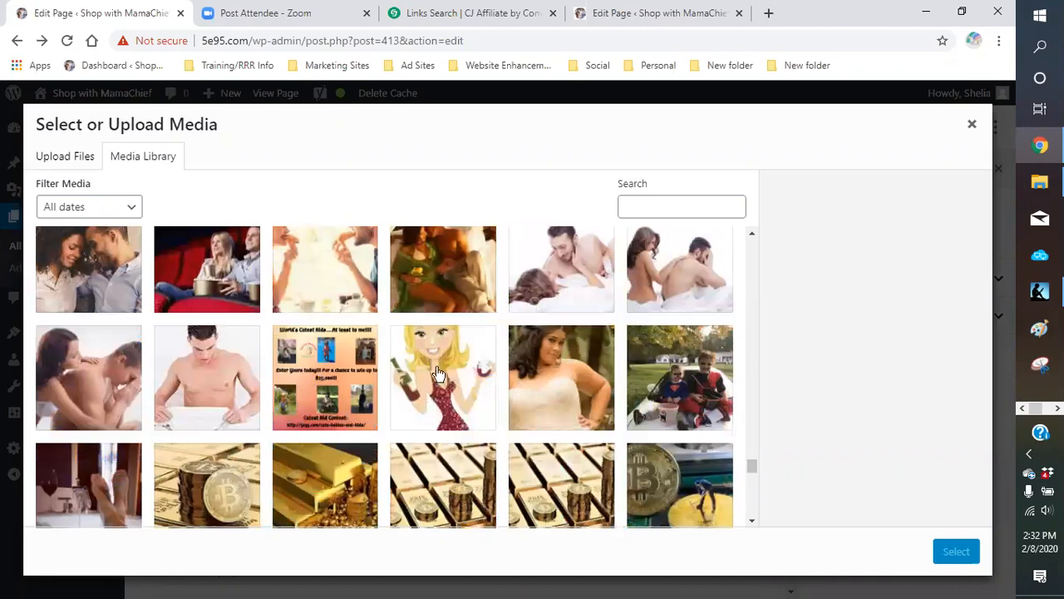
scroll(322, 396, "down", 10)
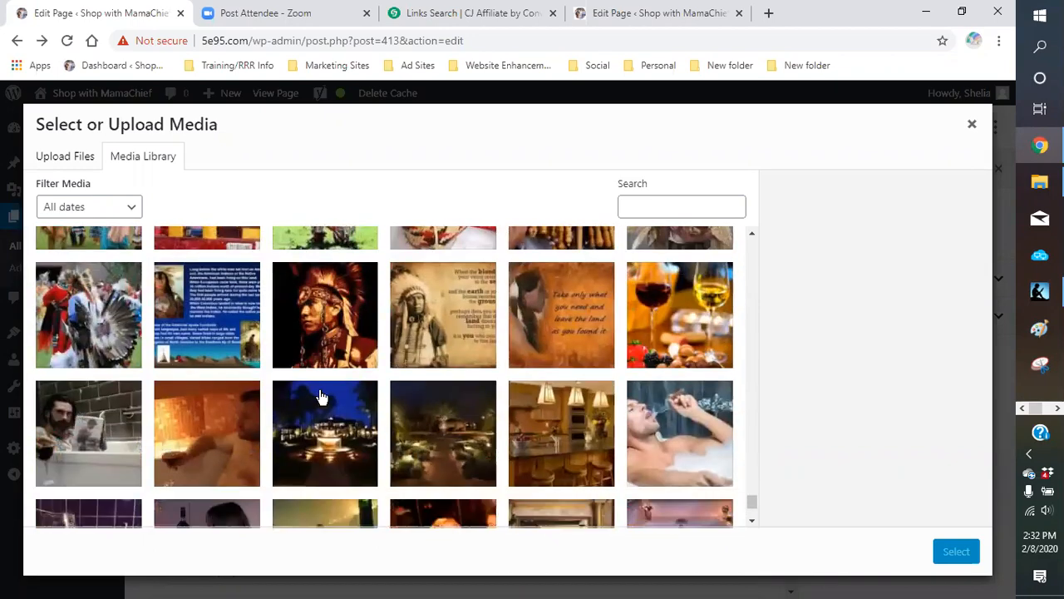
scroll(322, 397, "down", 15)
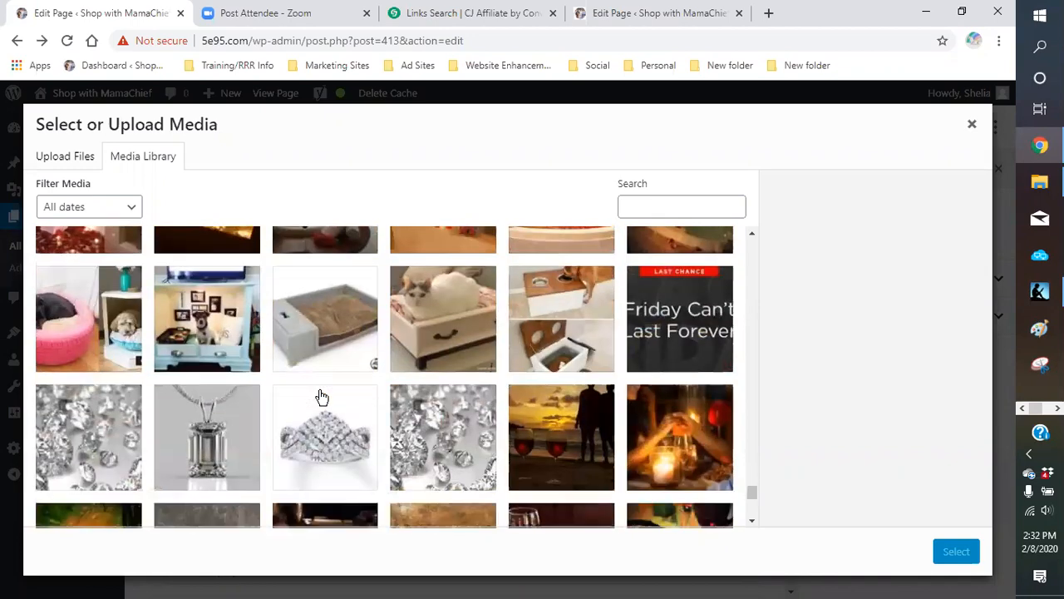
scroll(322, 397, "down", 4)
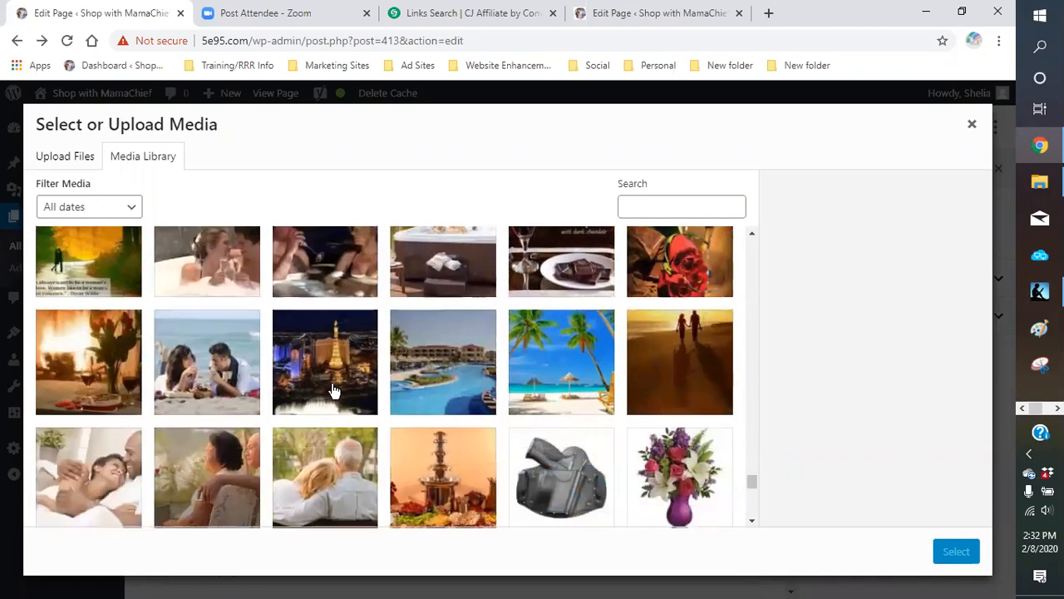
scroll(332, 391, "down", 10)
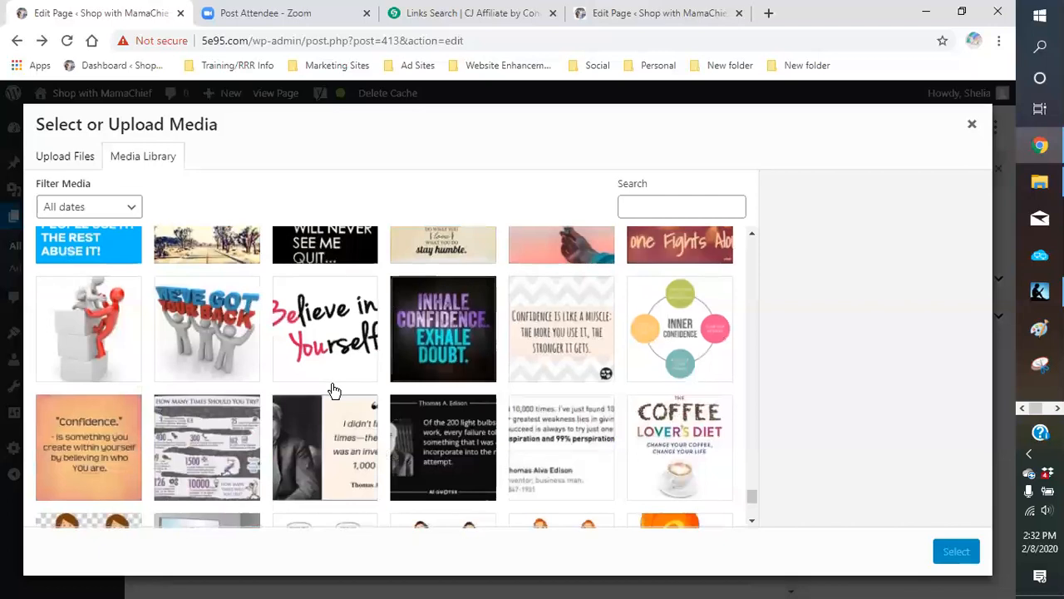
scroll(332, 391, "down", 3)
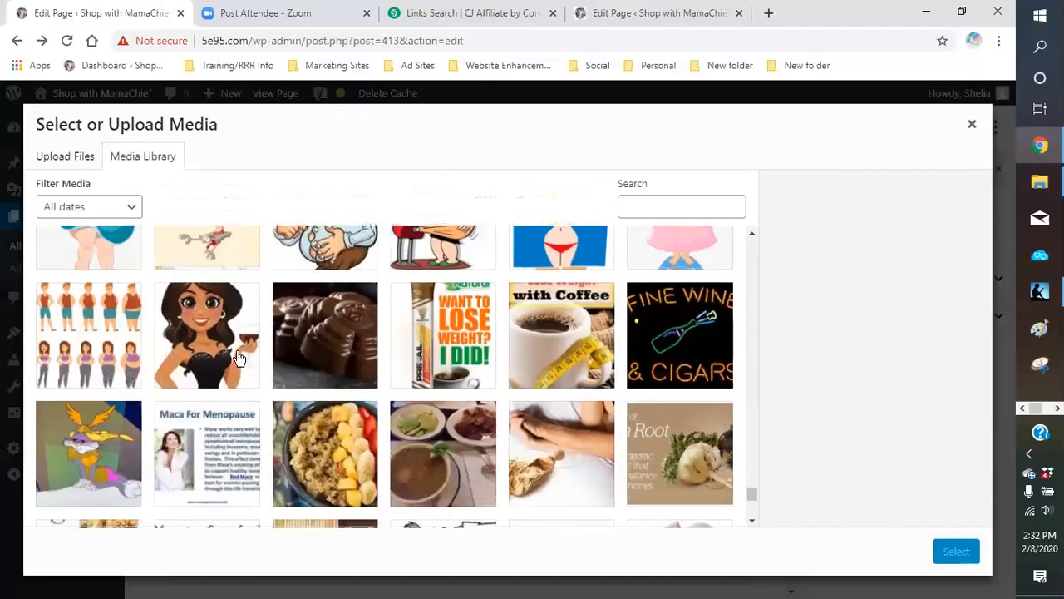
left_click(212, 349)
left_click(953, 552)
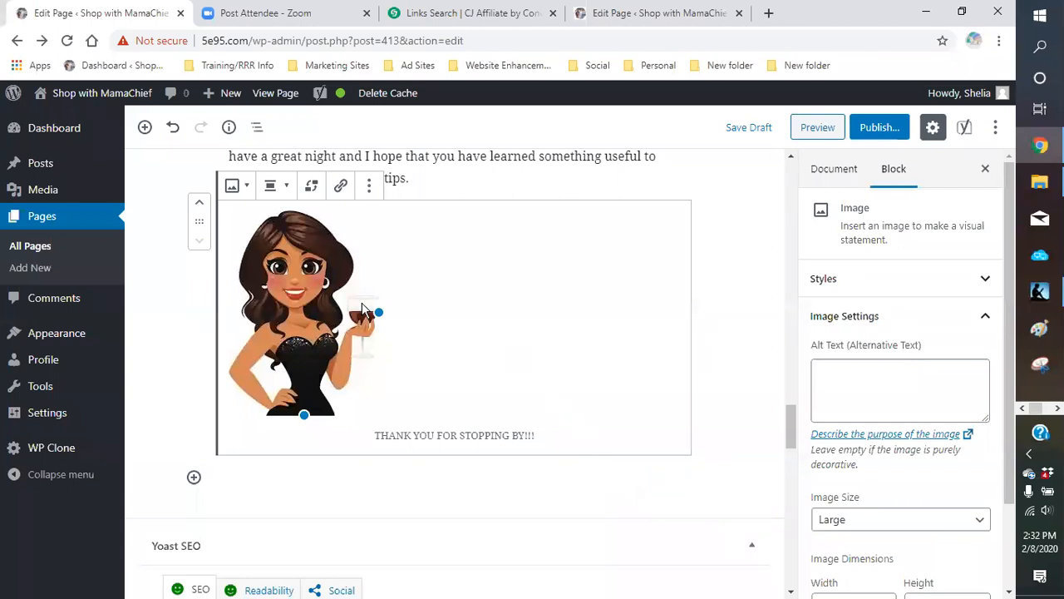
- Center the cartoon woman image and shrink it by roughly 30%
scroll(362, 309, "up", 2)
left_click(271, 341)
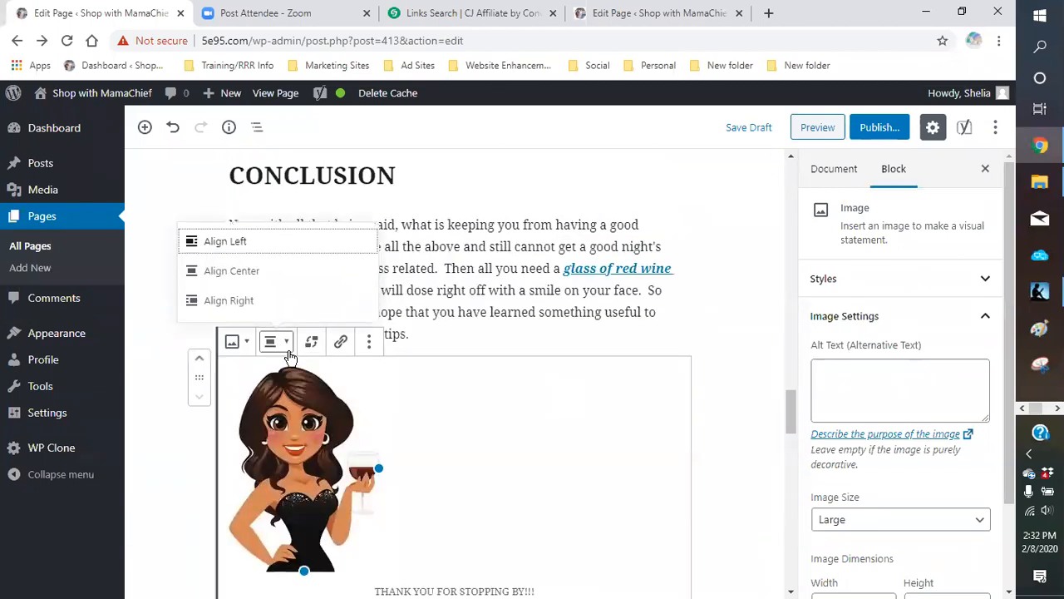
left_click(230, 274)
scroll(458, 394, "down", 3)
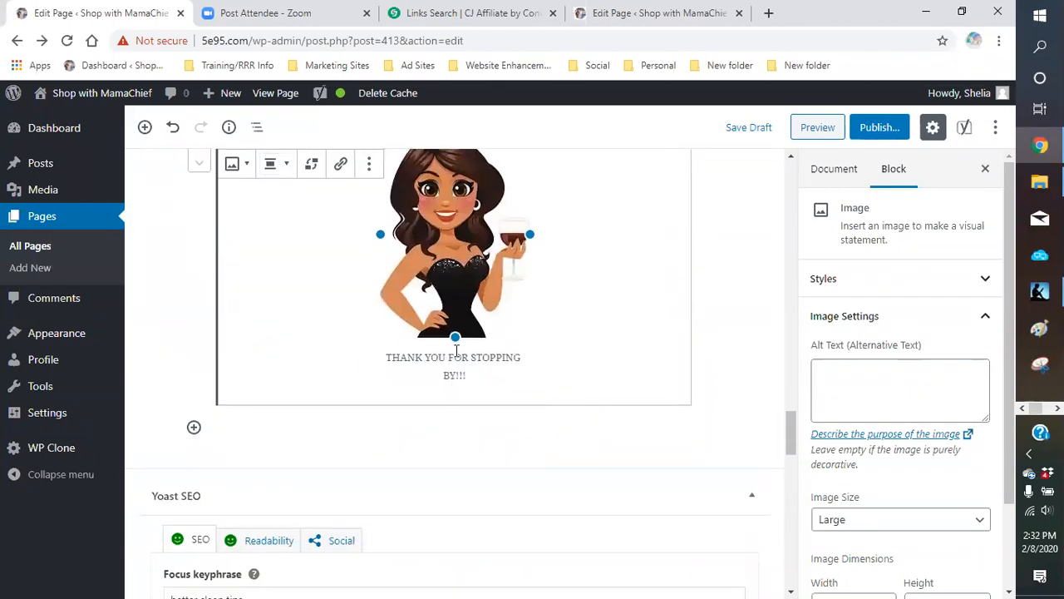
left_click_drag(454, 336, 454, 275)
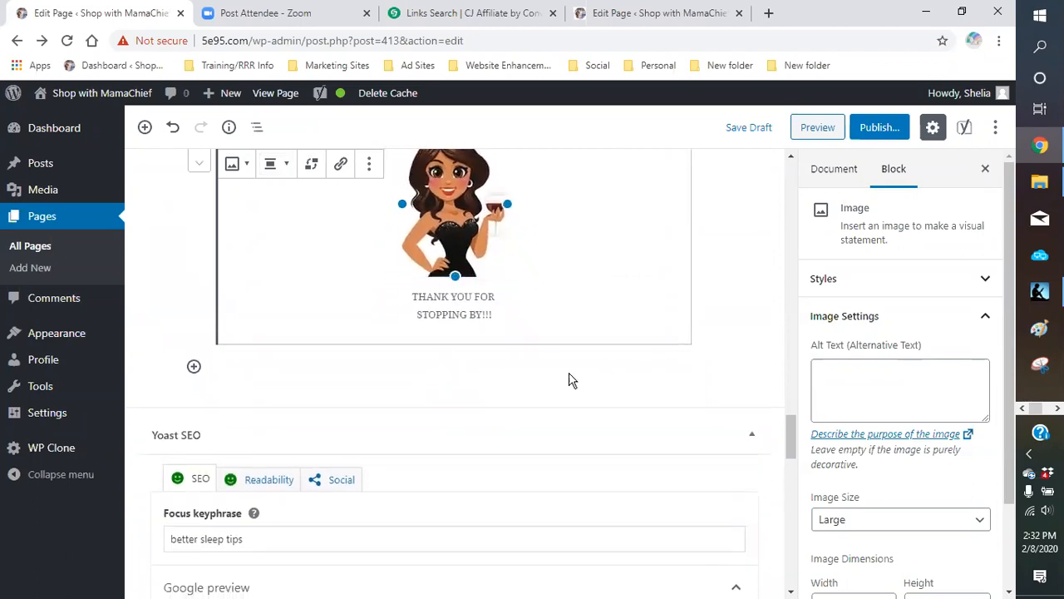
- Set the cartoon woman image's alt text to "better sleep tips"
scroll(685, 381, "up", 3)
left_click(858, 391)
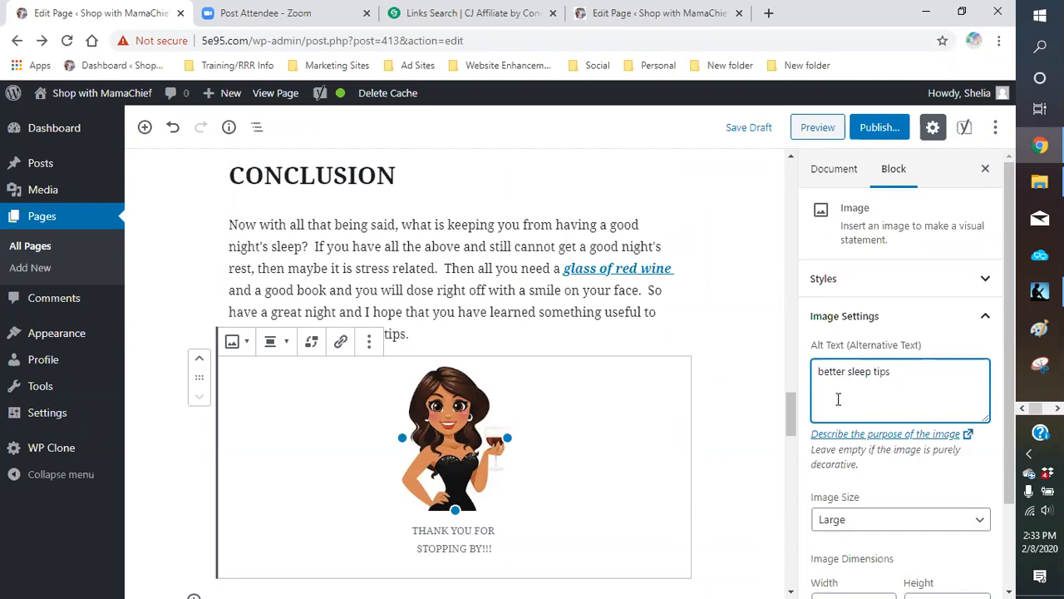
left_click(761, 472)
- Link the "THANK YOU FOR STOPPING BY!!!" caption to the copied wineambassador.com affiliate address, set to open in a new tab
scroll(665, 449, "down", 3)
left_click(504, 392)
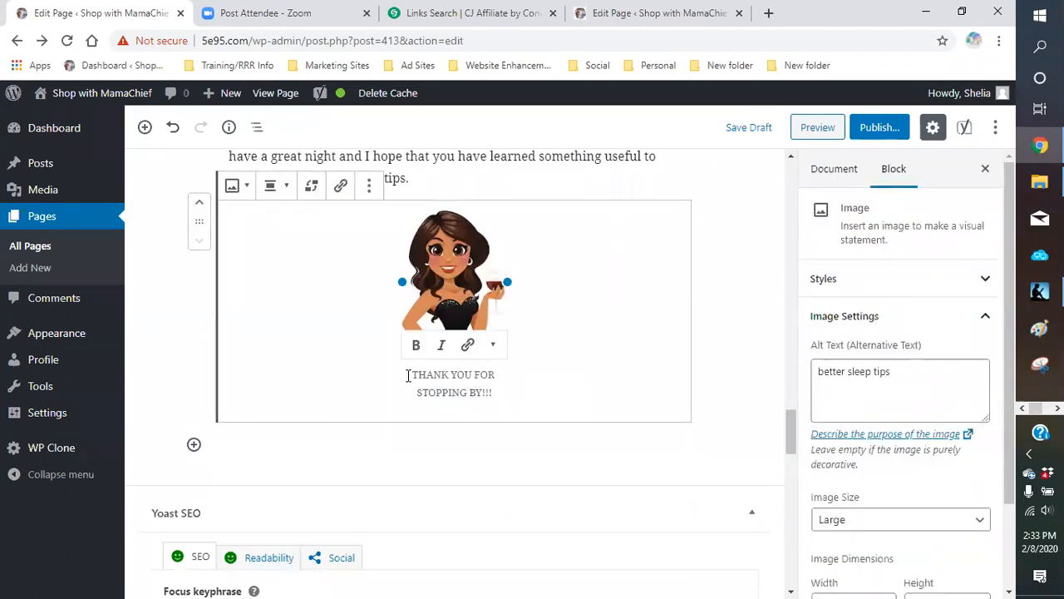
left_click_drag(413, 375, 494, 391)
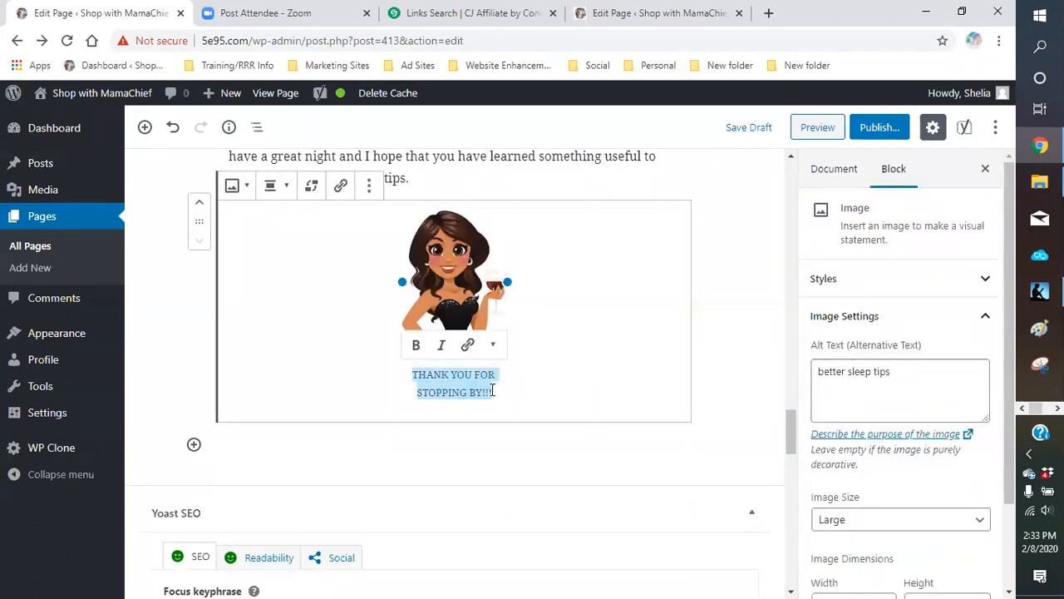
left_click(468, 348)
right_click(456, 415)
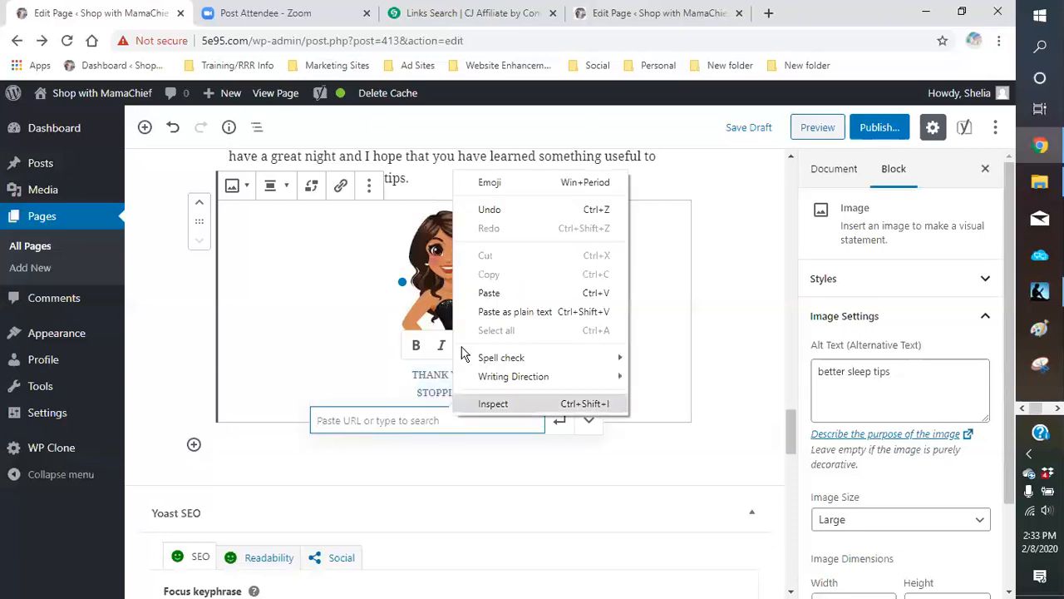
left_click(491, 296)
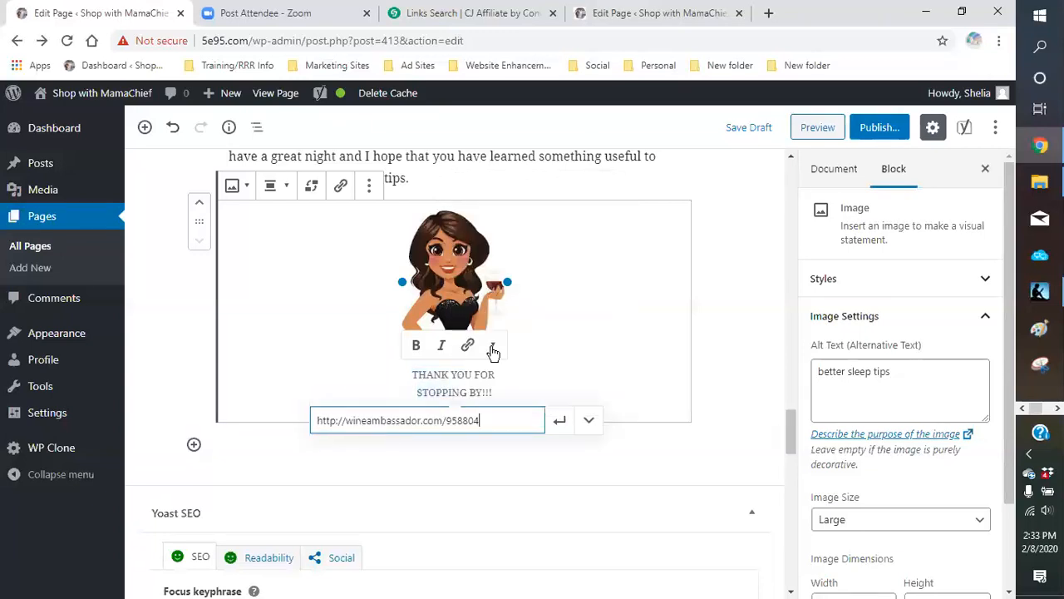
left_click(588, 420)
left_click(344, 457)
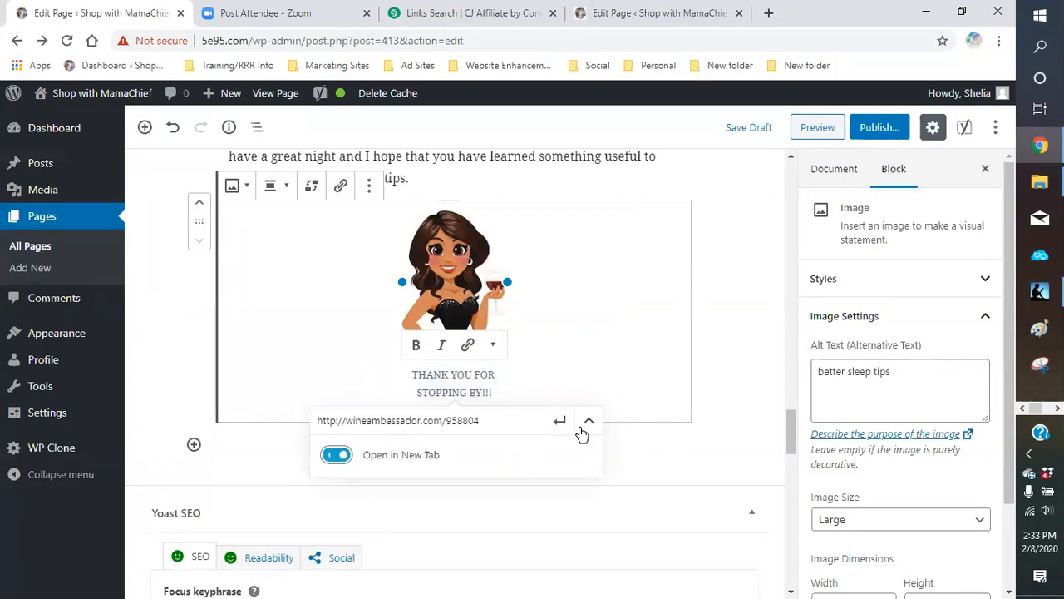
left_click(559, 420)
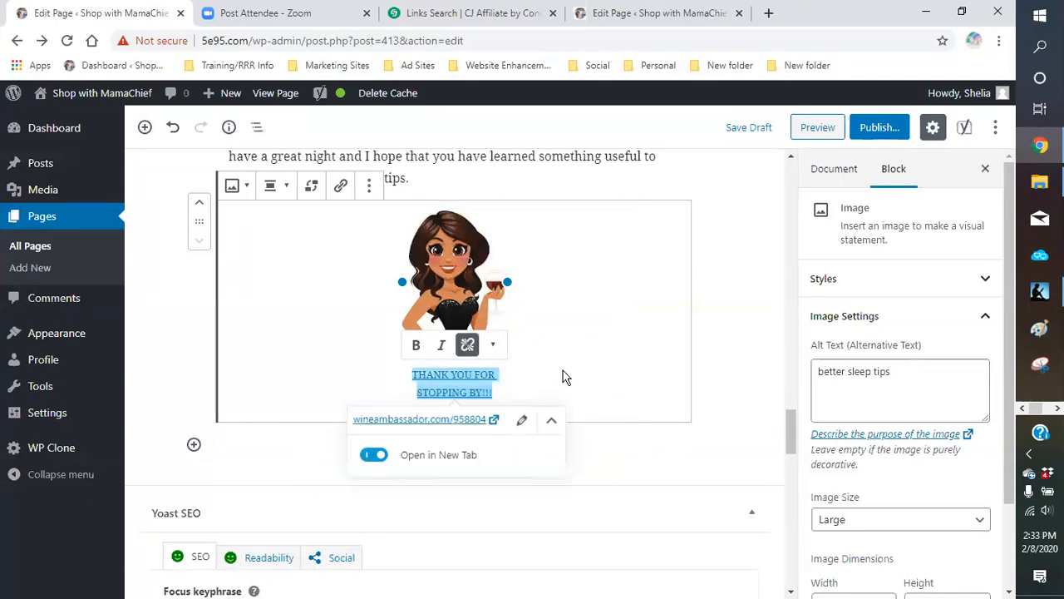
left_click(707, 353)
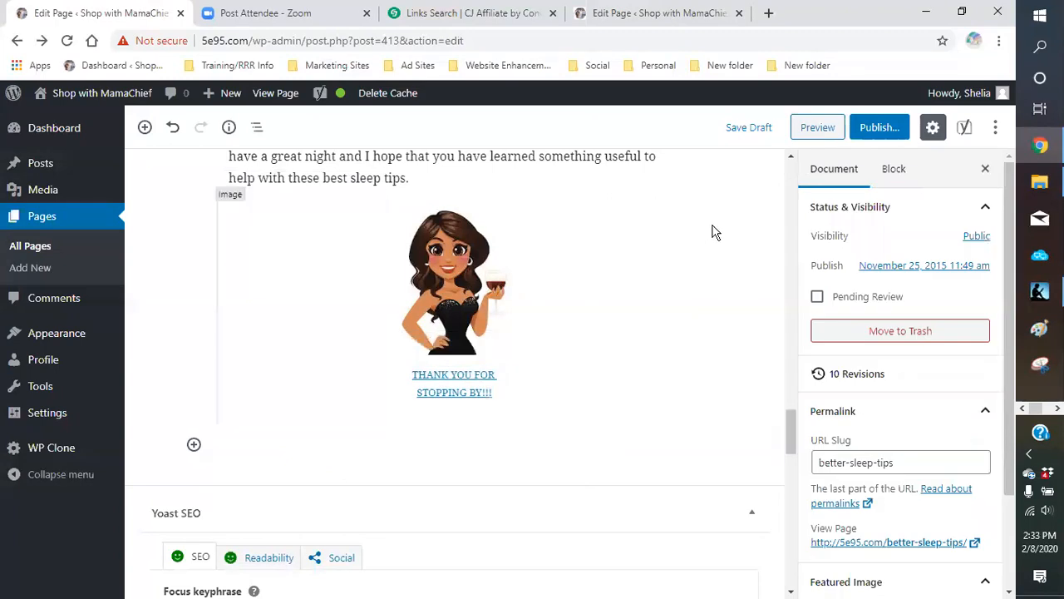
- Save the draft, and review the page's Yoast SEO and readability analysis results
left_click(746, 128)
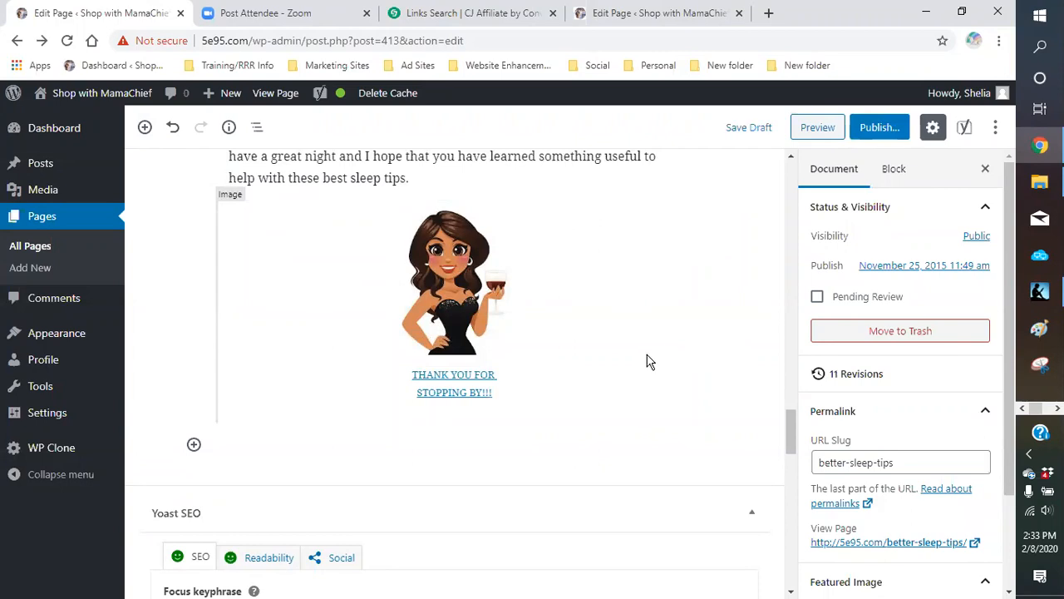
scroll(529, 378, "down", 10)
scroll(499, 374, "down", 5)
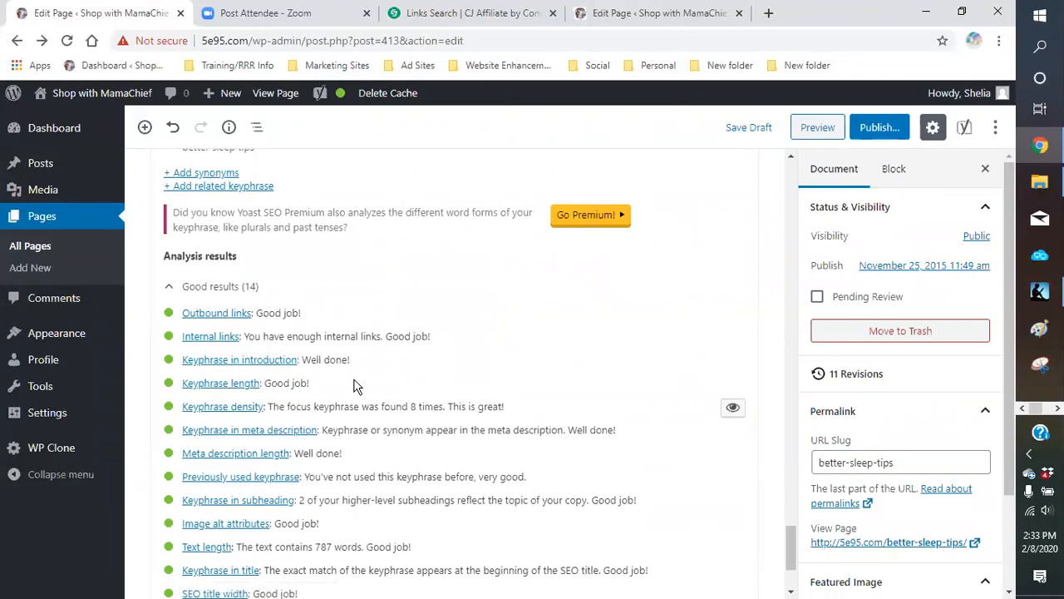
scroll(353, 385, "up", 2)
scroll(237, 199, "down", 1)
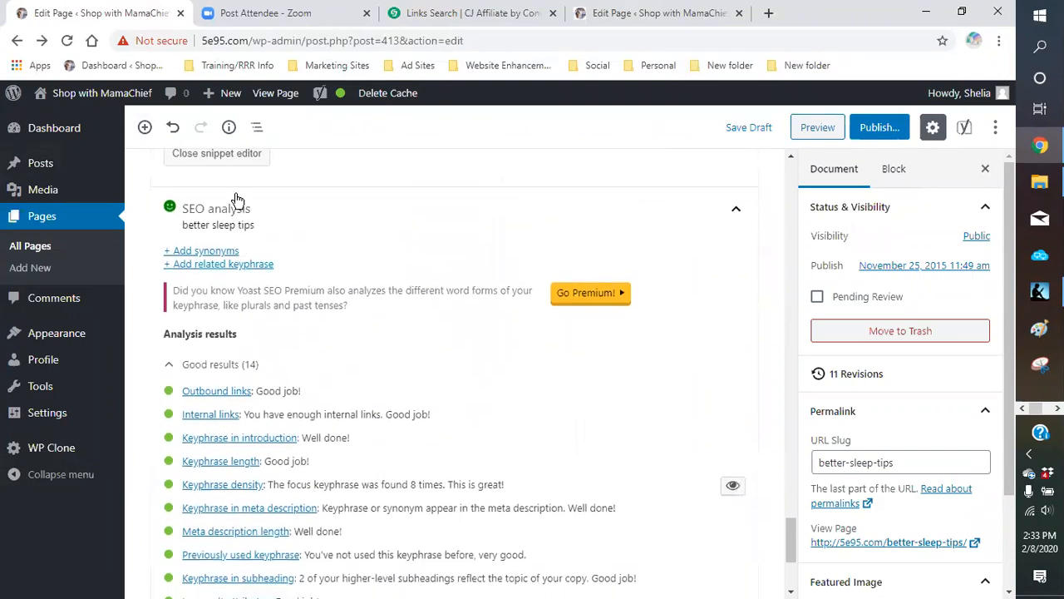
scroll(363, 293, "up", 7)
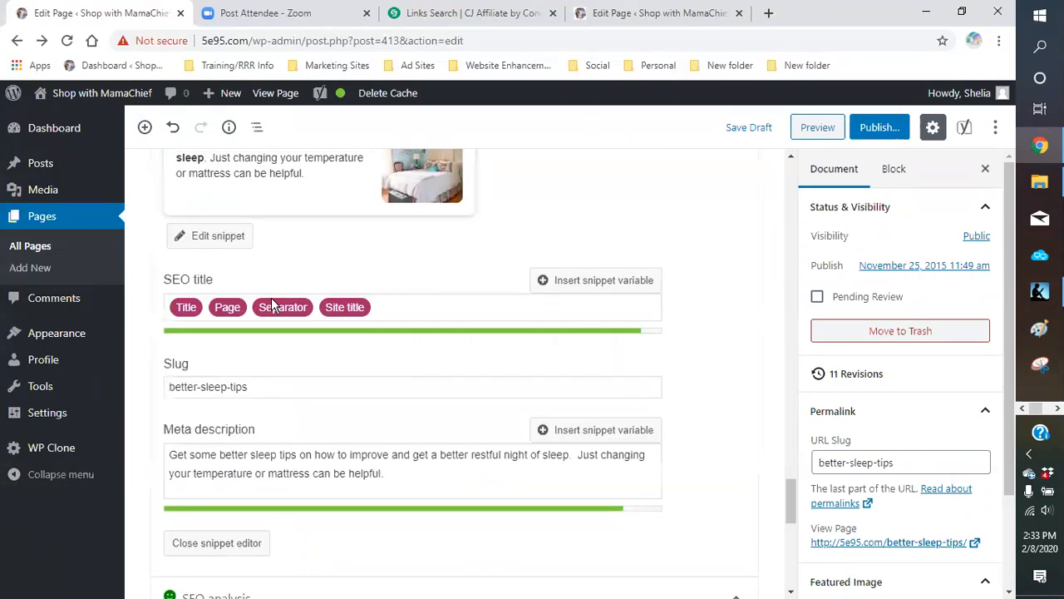
scroll(271, 304, "up", 3)
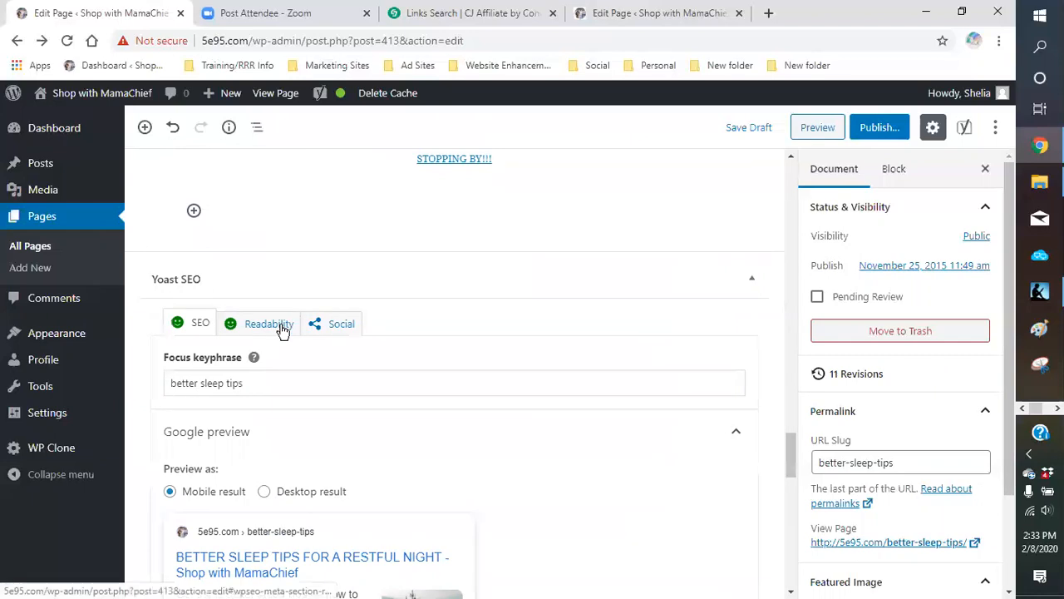
left_click(281, 327)
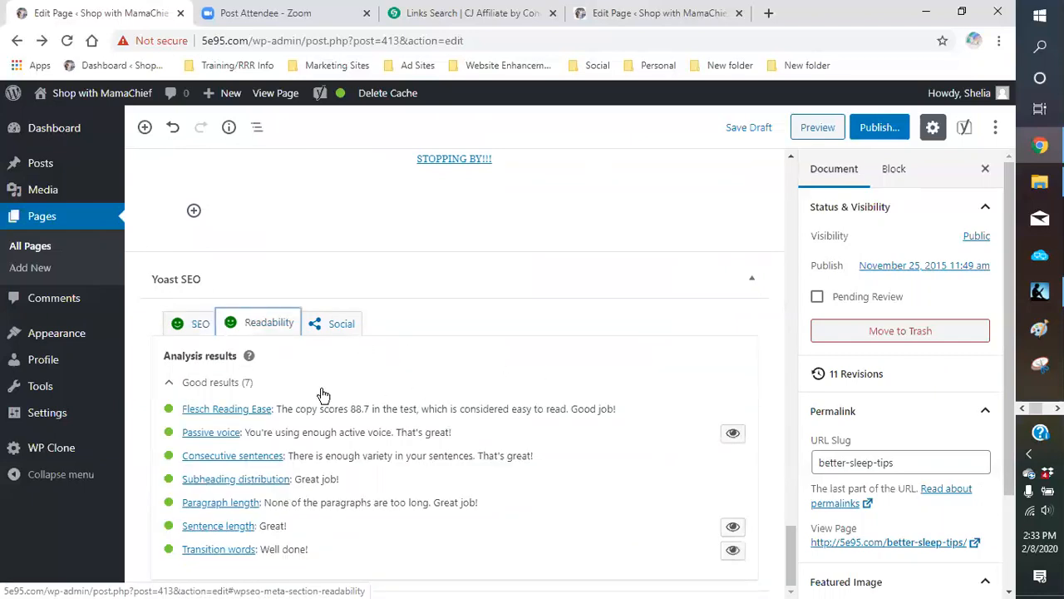
left_click(205, 328)
- Look back over the page content from the conclusion upward and save the draft again
scroll(624, 380, "up", 2)
scroll(624, 383, "up", 10)
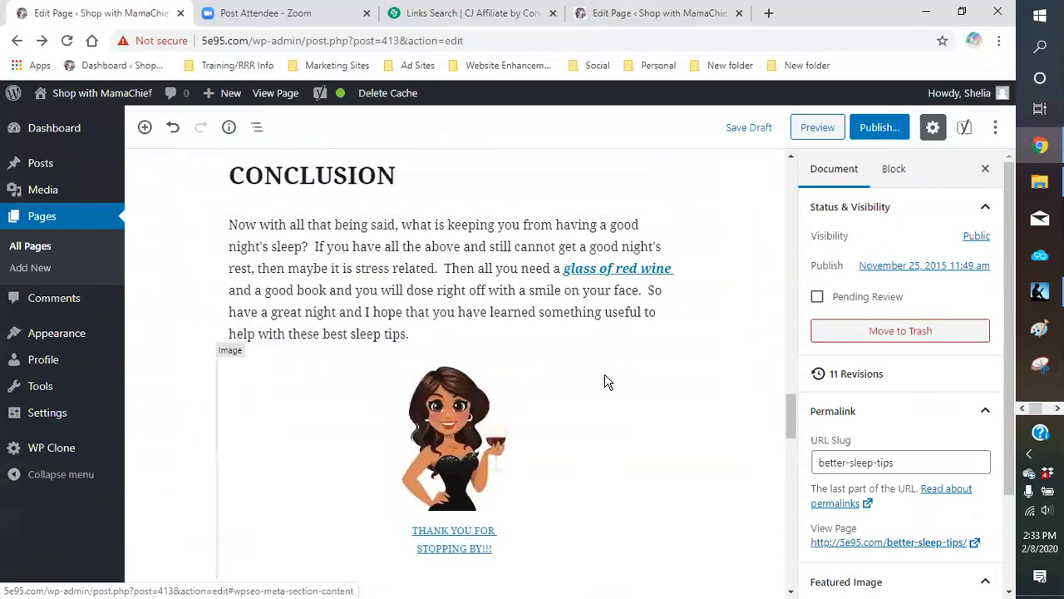
scroll(498, 363, "up", 7)
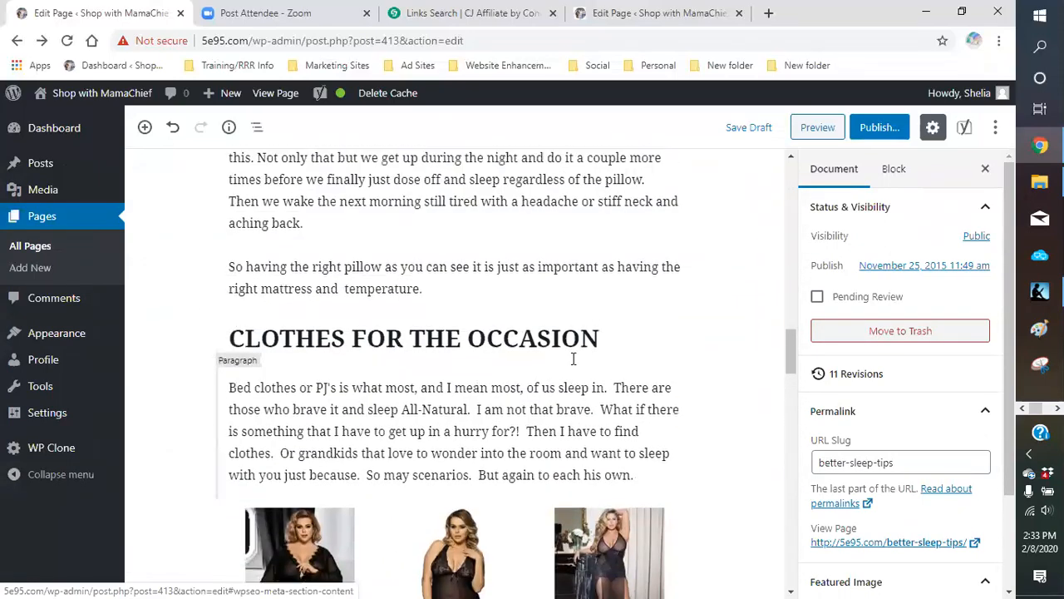
scroll(537, 364, "up", 8)
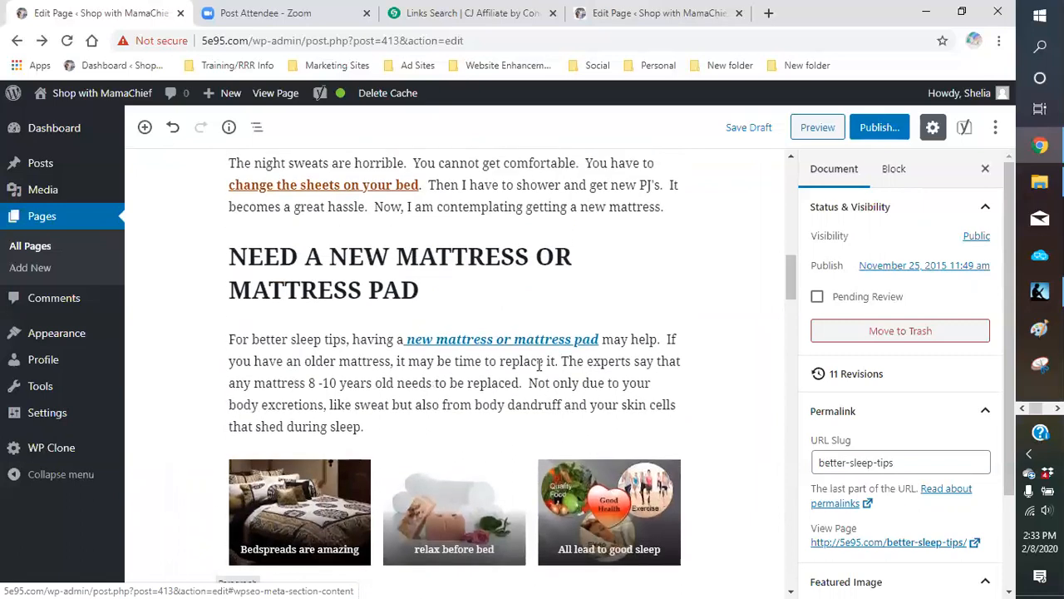
left_click(735, 129)
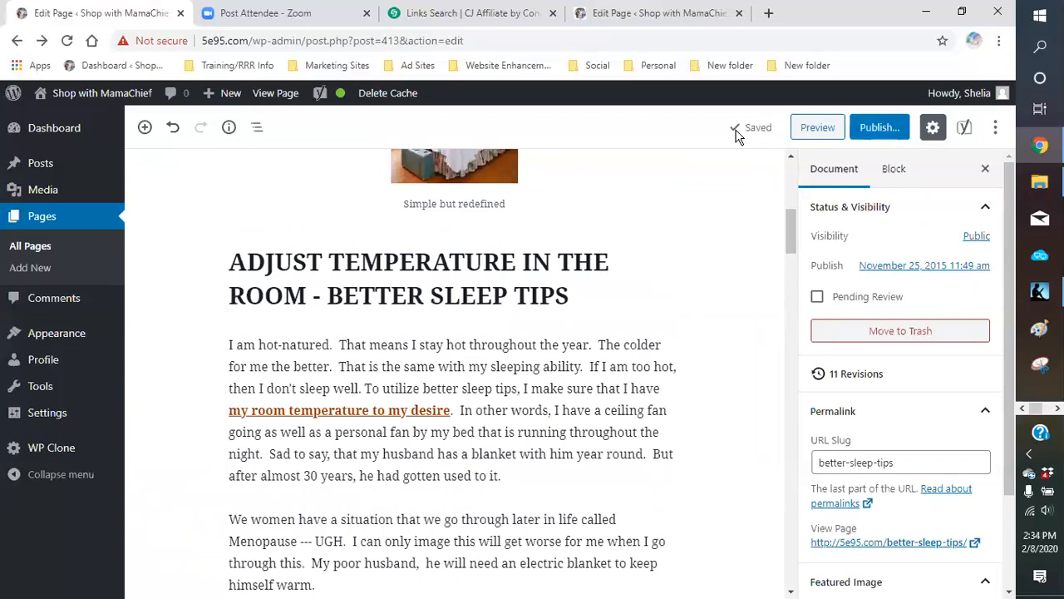
- Preview the page on the site, check its text, links and images throughout, and return to the editor
left_click(813, 132)
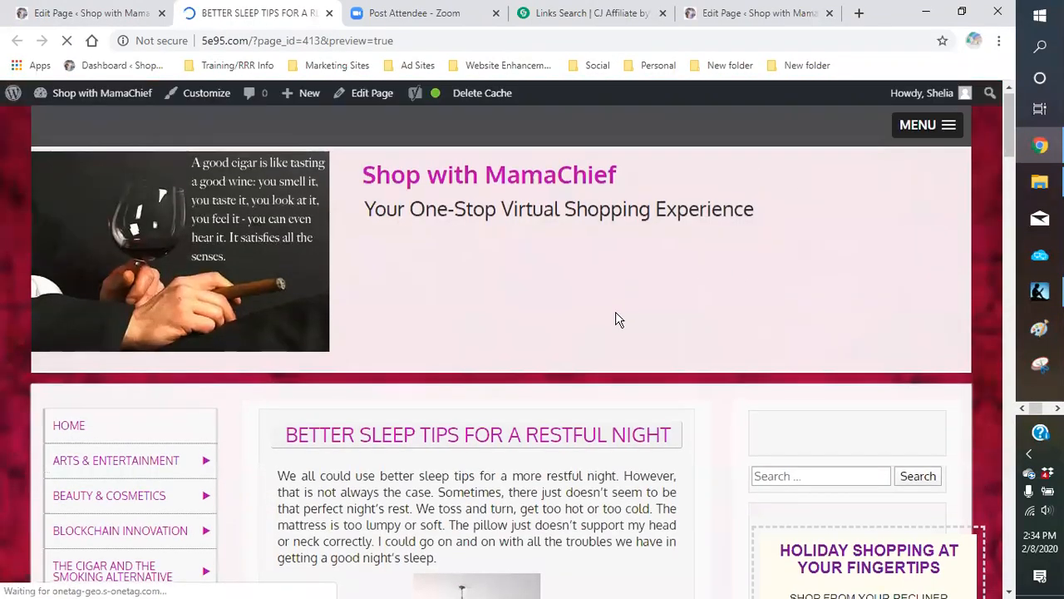
scroll(618, 320, "down", 2)
scroll(617, 320, "down", 4)
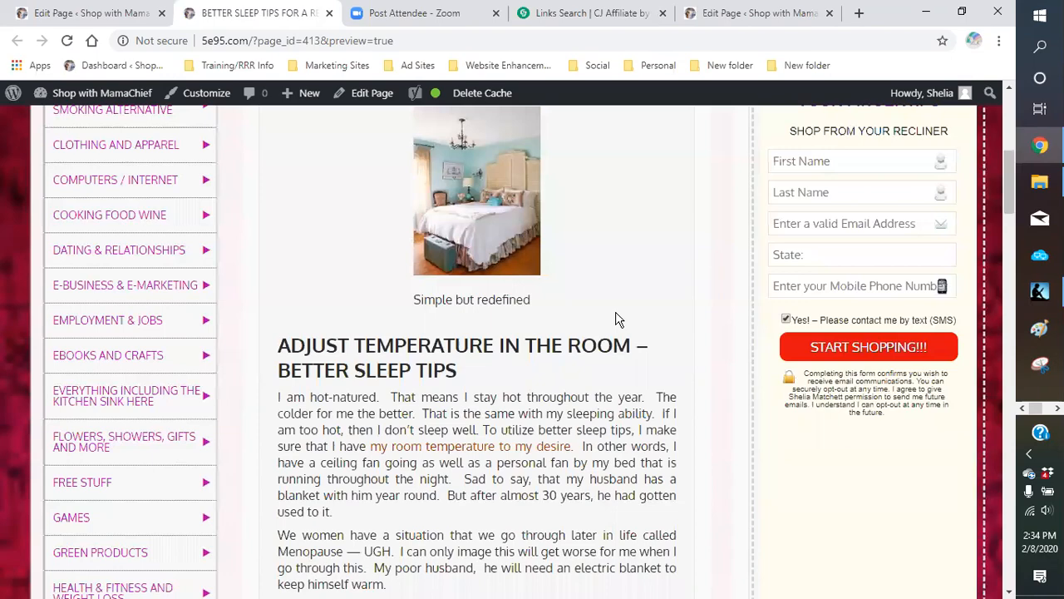
scroll(618, 320, "down", 1)
scroll(617, 316, "down", 1)
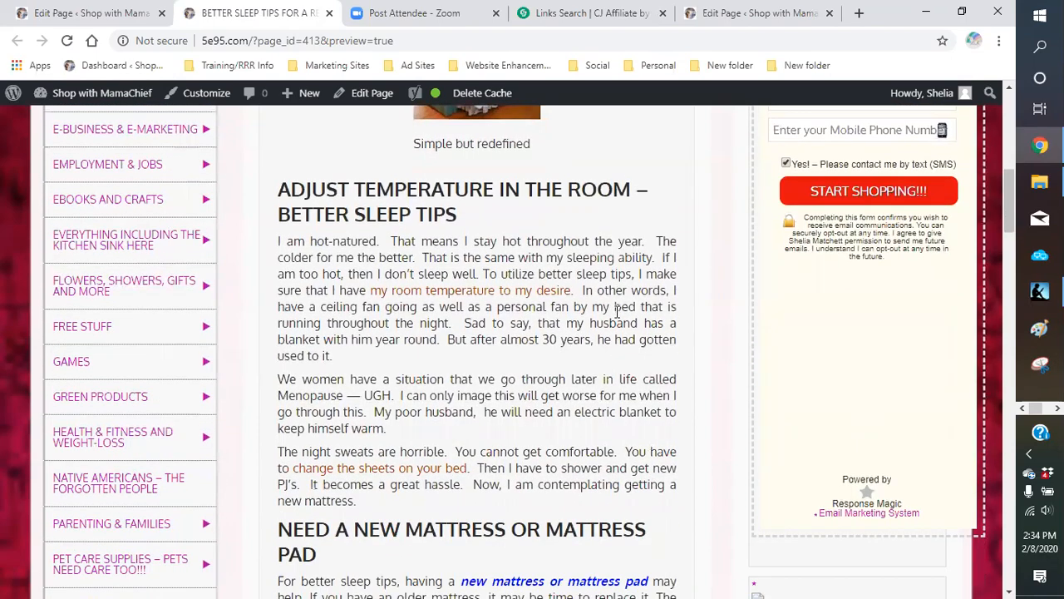
scroll(616, 312, "up", 1)
scroll(617, 313, "up", 3)
scroll(616, 312, "down", 3)
scroll(617, 312, "down", 9)
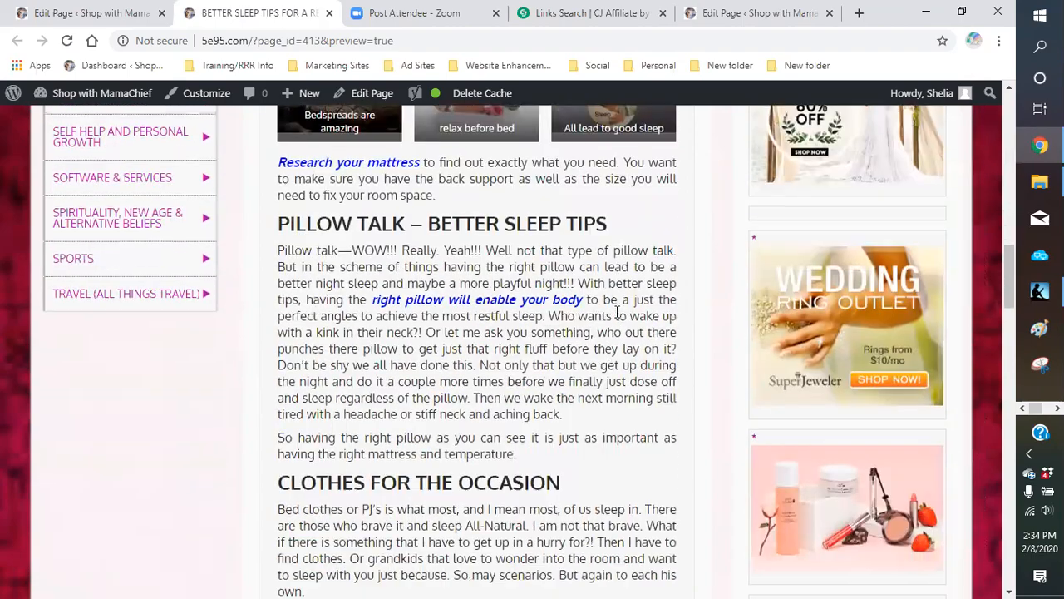
scroll(617, 312, "down", 8)
scroll(616, 316, "down", 2)
scroll(616, 316, "up", 9)
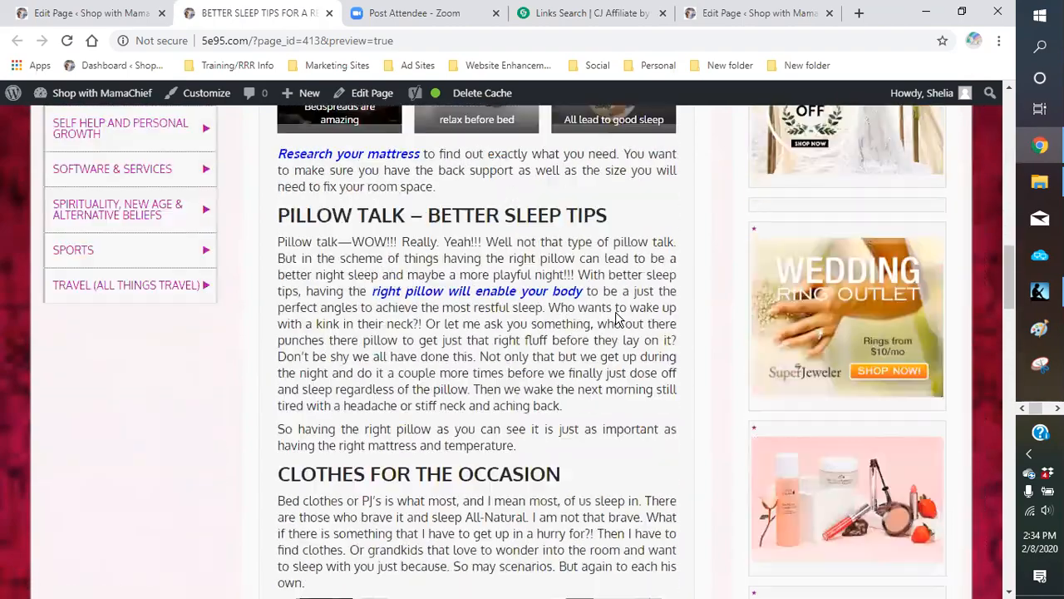
scroll(617, 316, "up", 13)
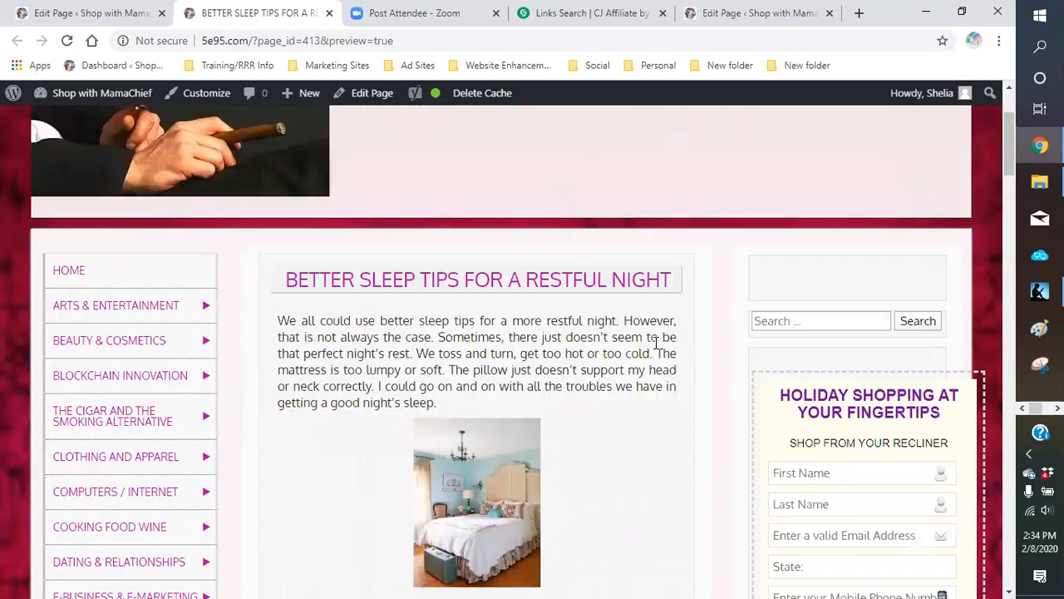
left_click(330, 13)
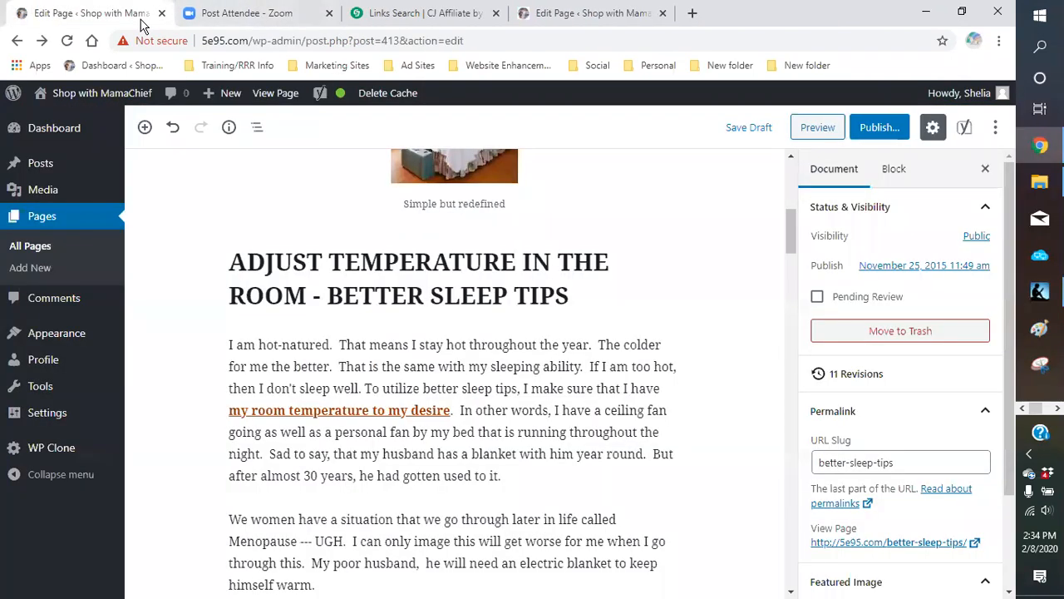
- Set the round Shop with MamaChief horse logo, 5e95.com-logo.png, from the media library as the page's featured image
scroll(731, 286, "up", 3)
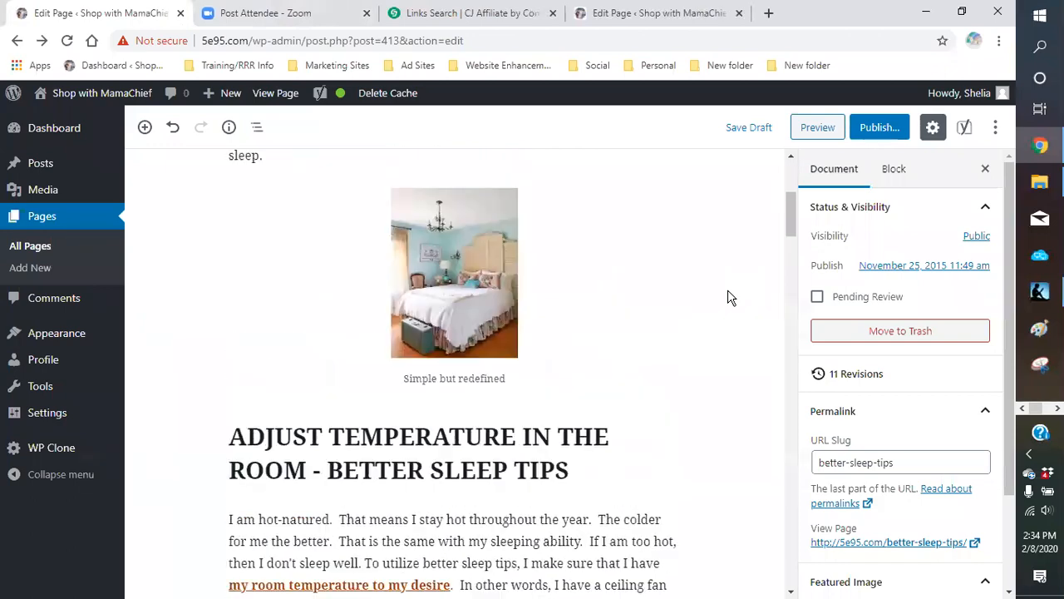
scroll(687, 314, "down", 8)
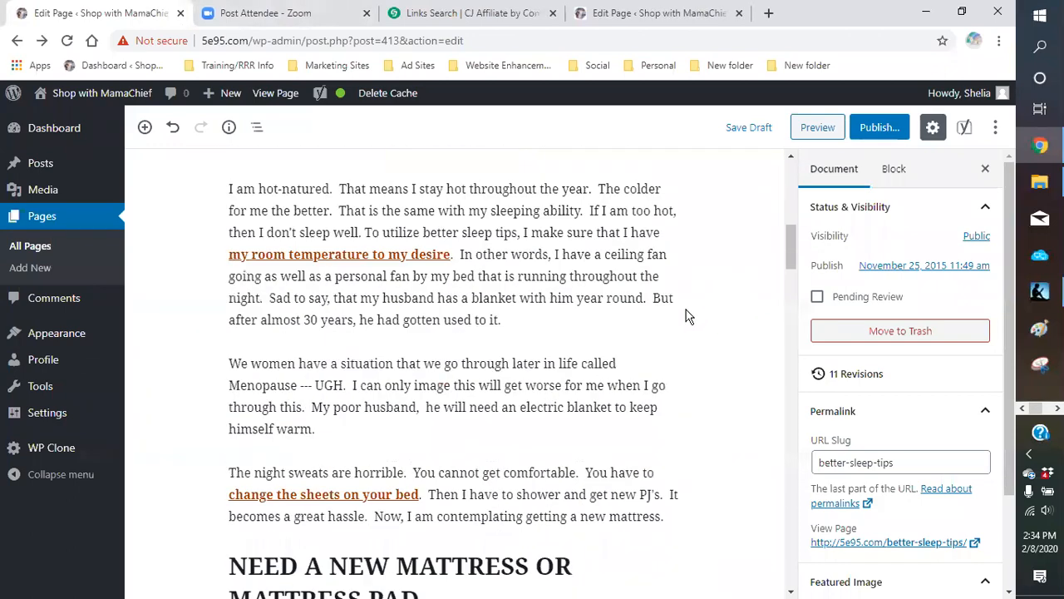
scroll(690, 330, "down", 1)
scroll(923, 406, "down", 2)
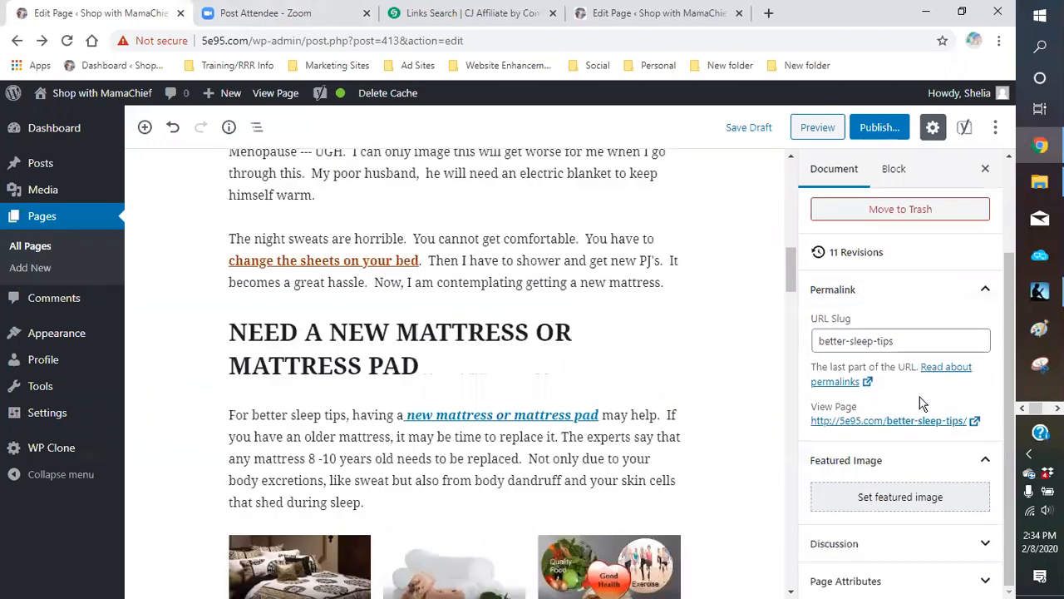
left_click(886, 507)
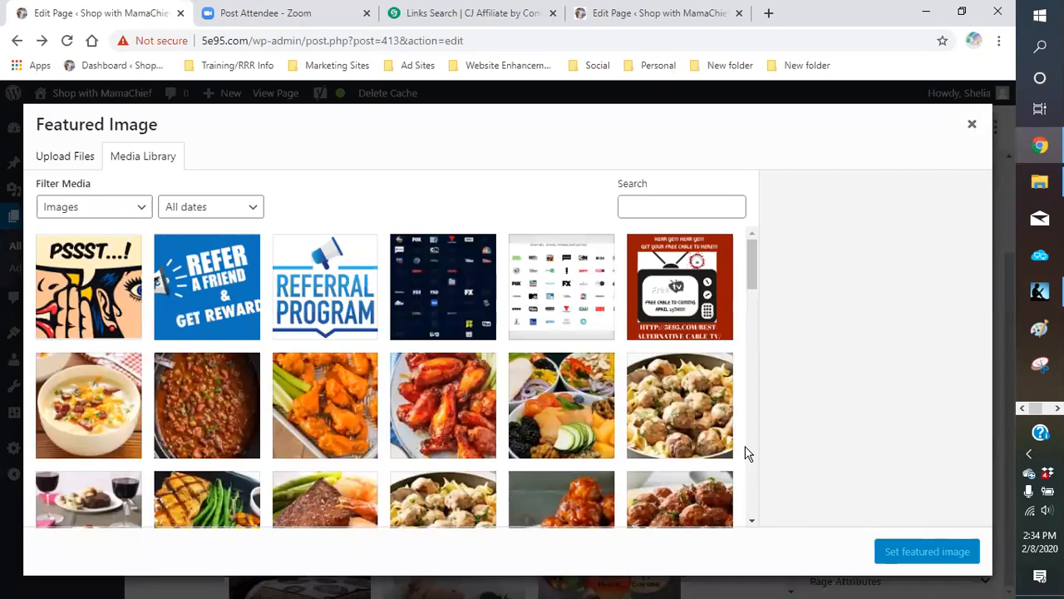
scroll(746, 453, "down", 1)
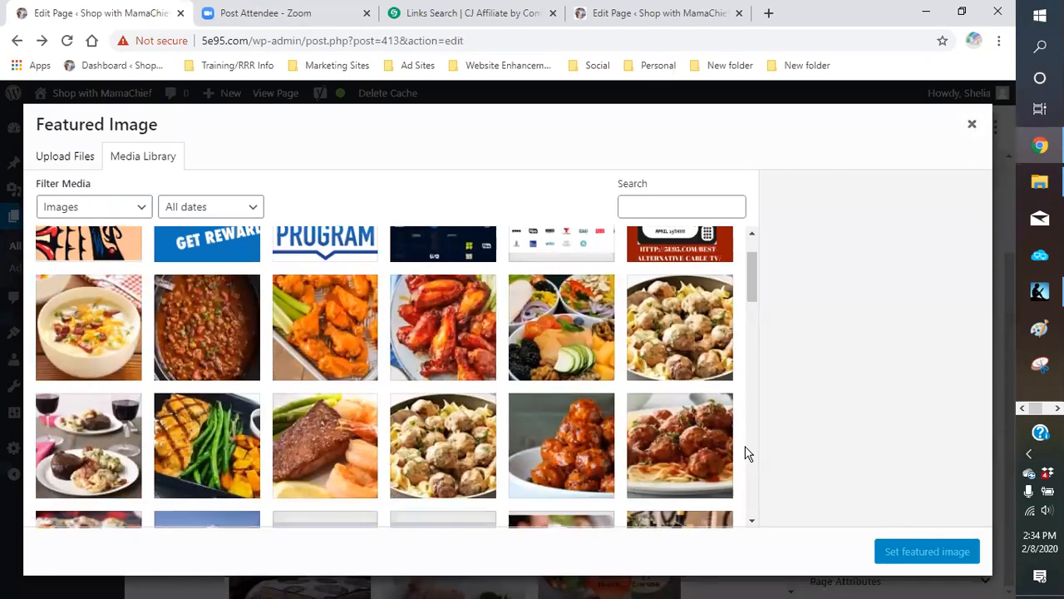
scroll(746, 453, "down", 3)
scroll(745, 453, "down", 2)
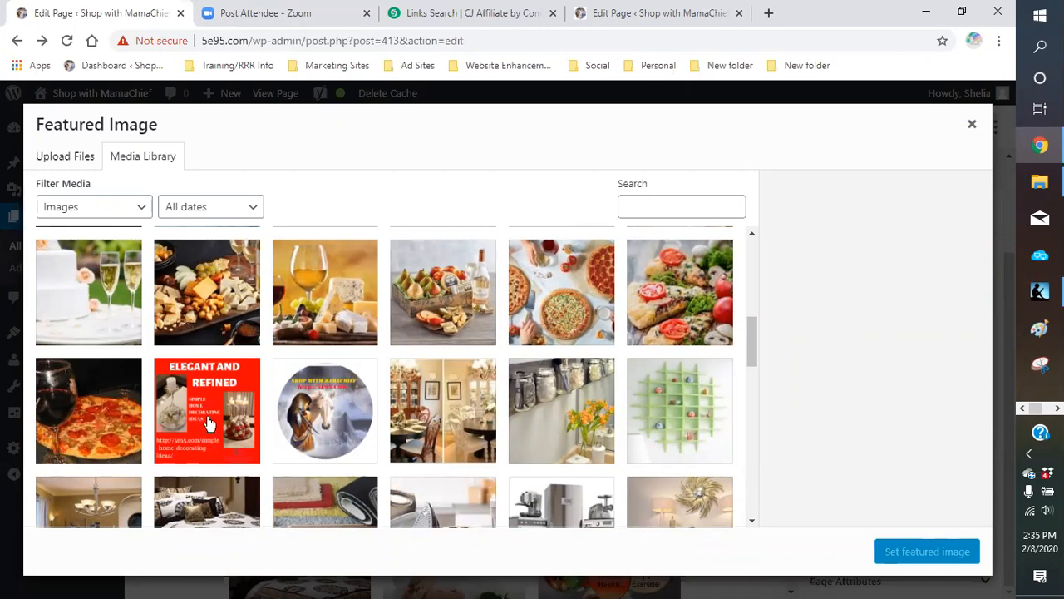
scroll(208, 424, "up", 8)
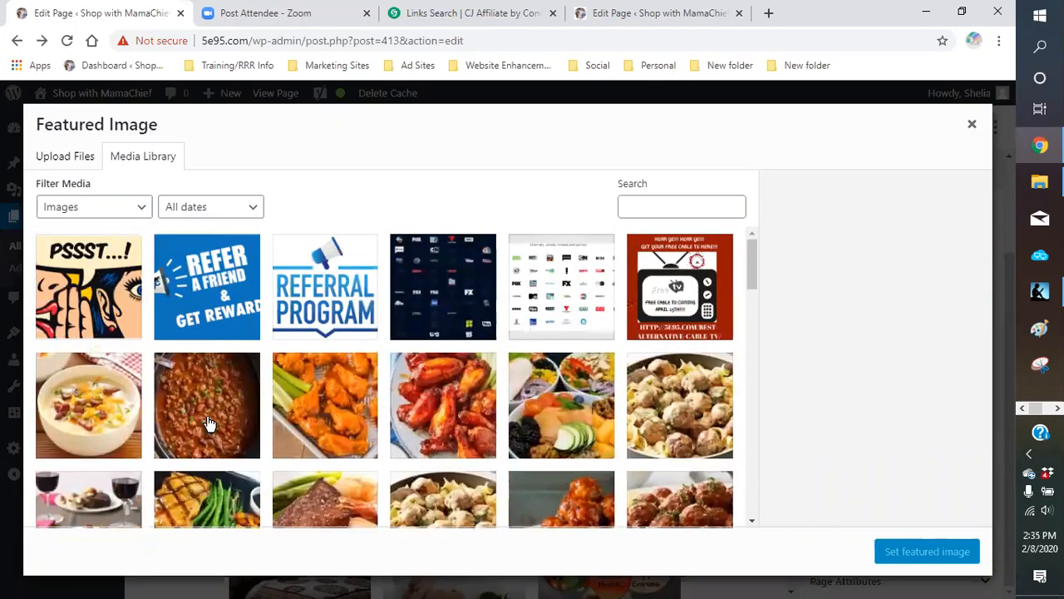
scroll(172, 383, "down", 4)
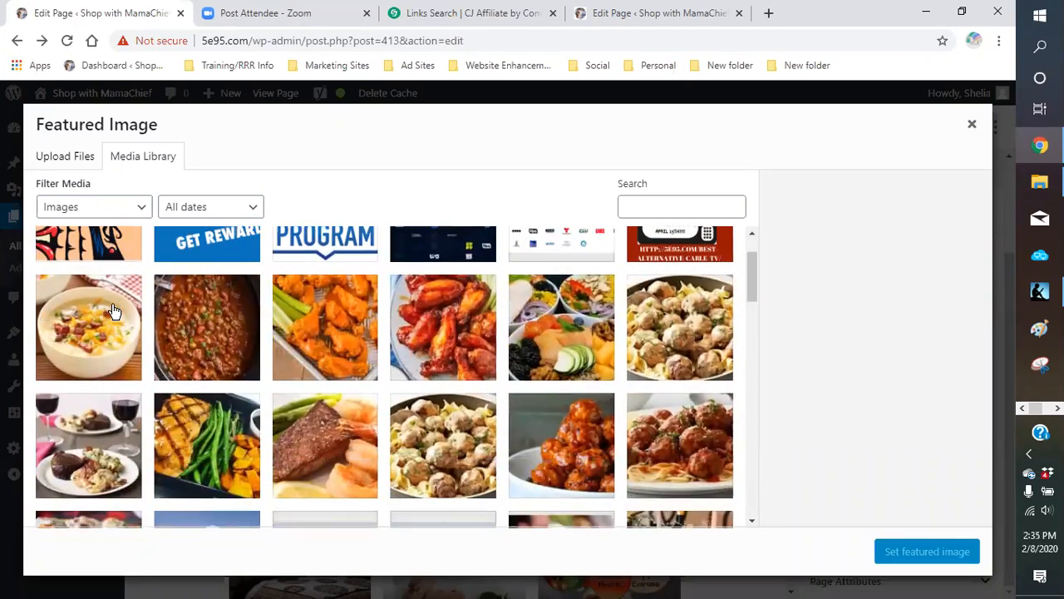
scroll(172, 384, "down", 3)
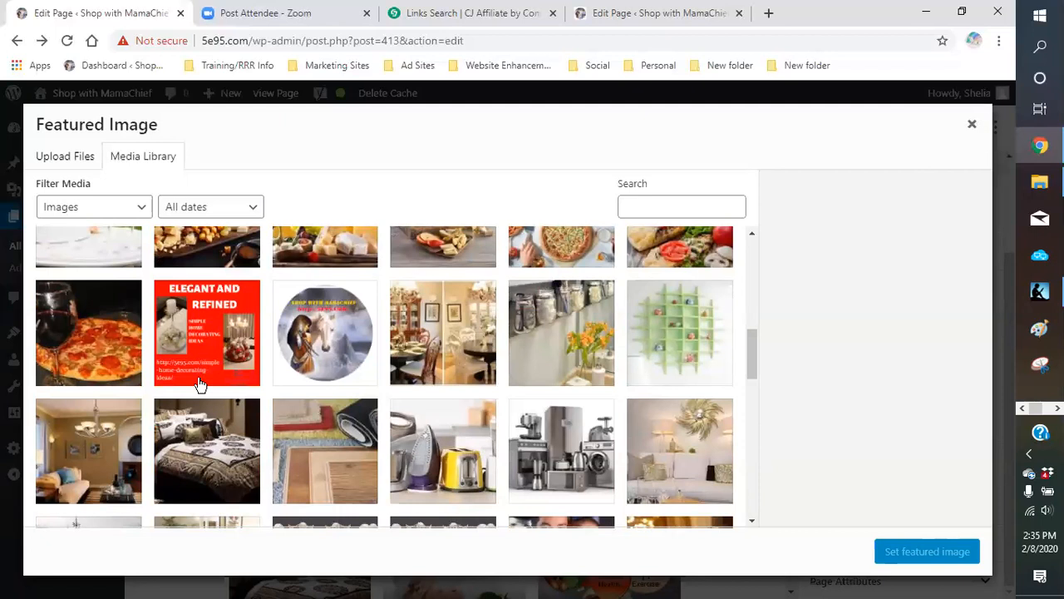
left_click(331, 348)
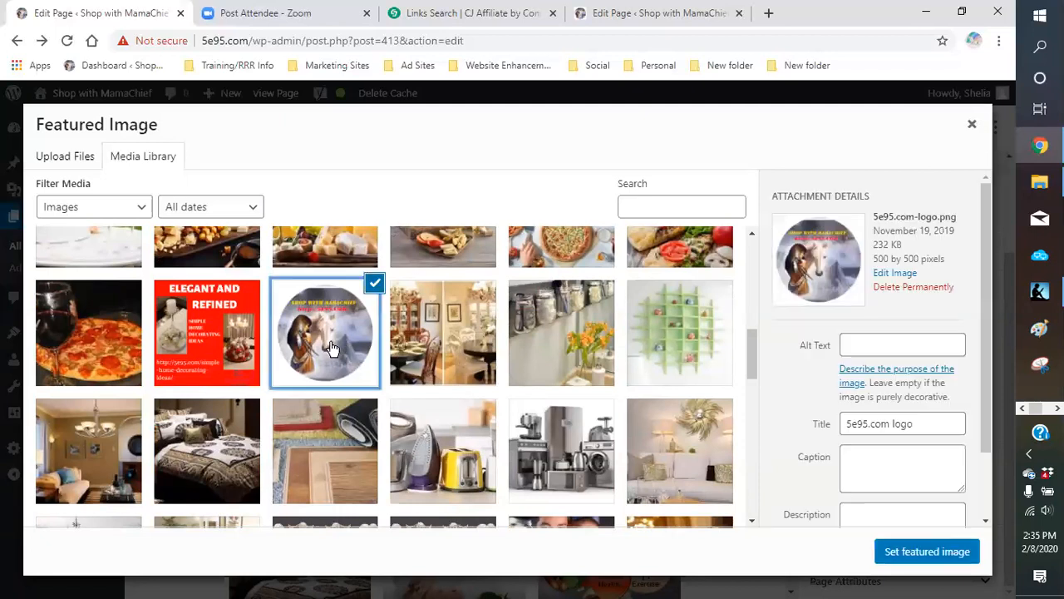
left_click(945, 559)
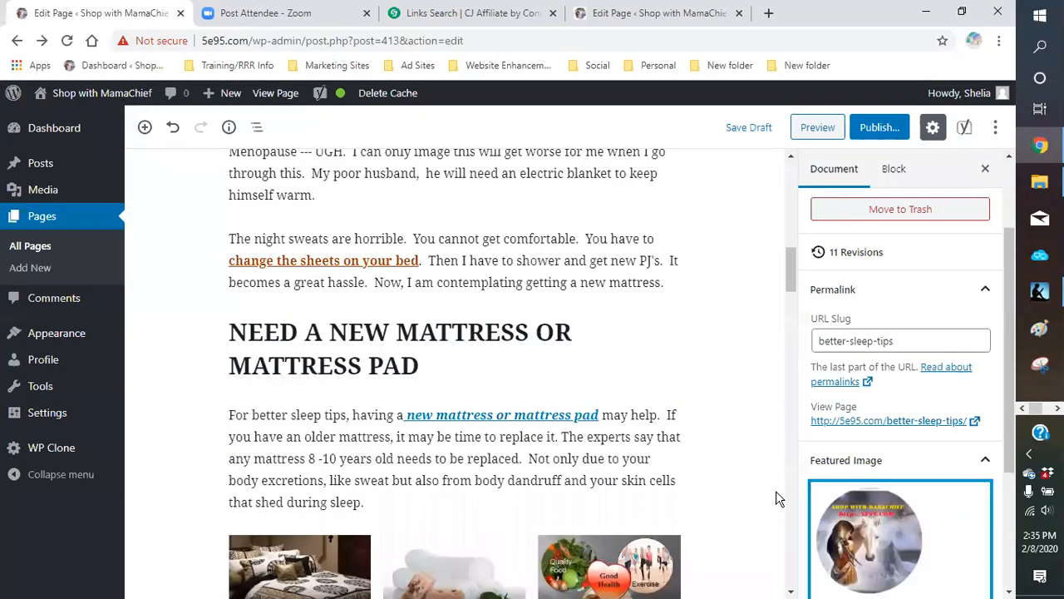
- Save the draft with its featured image and publish the page
scroll(776, 491, "down", 2)
scroll(936, 494, "down", 2)
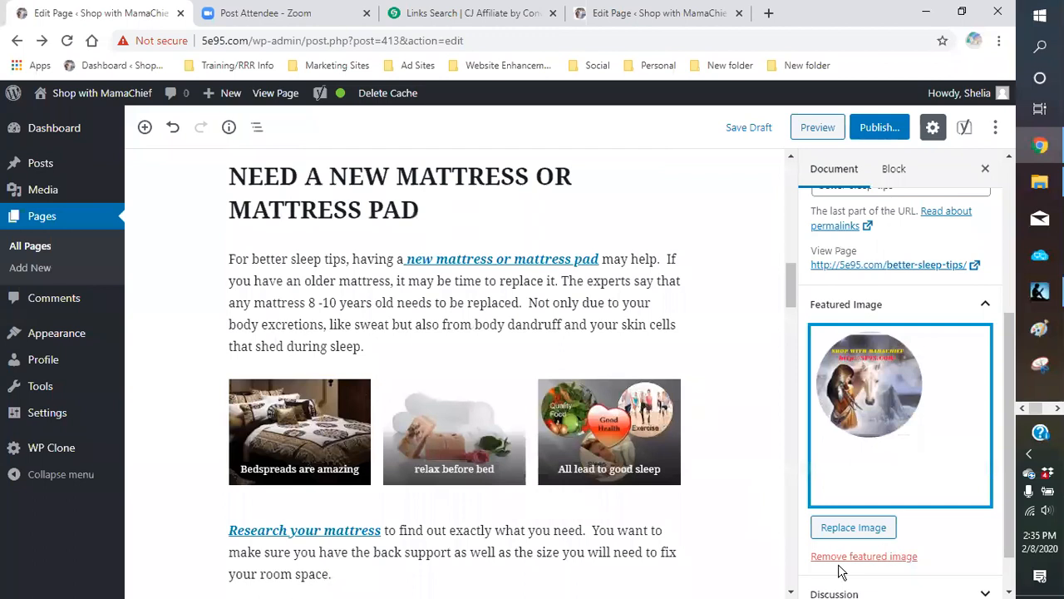
scroll(931, 465, "up", 1)
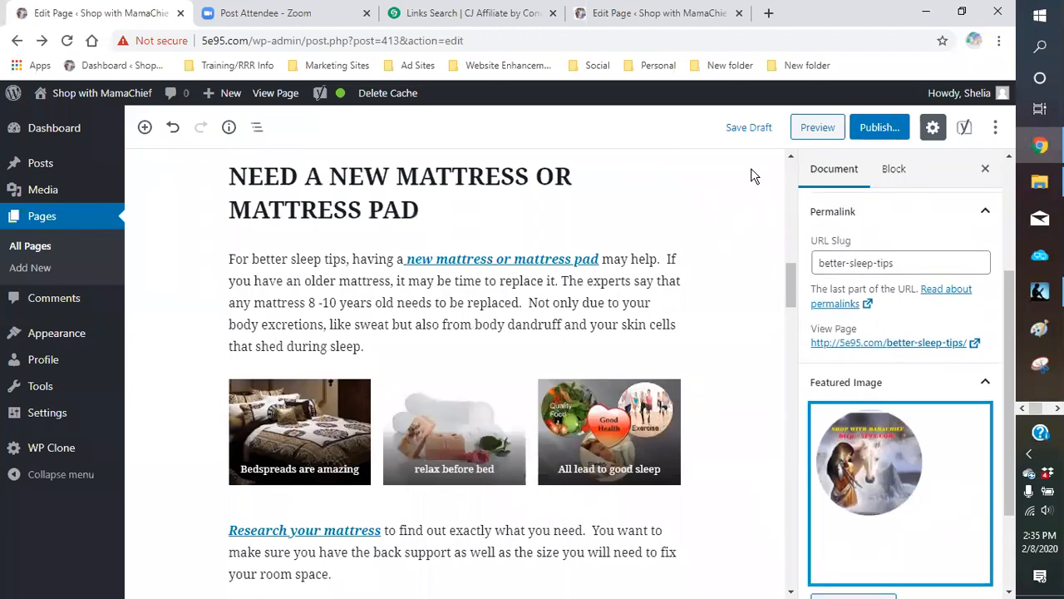
left_click(752, 129)
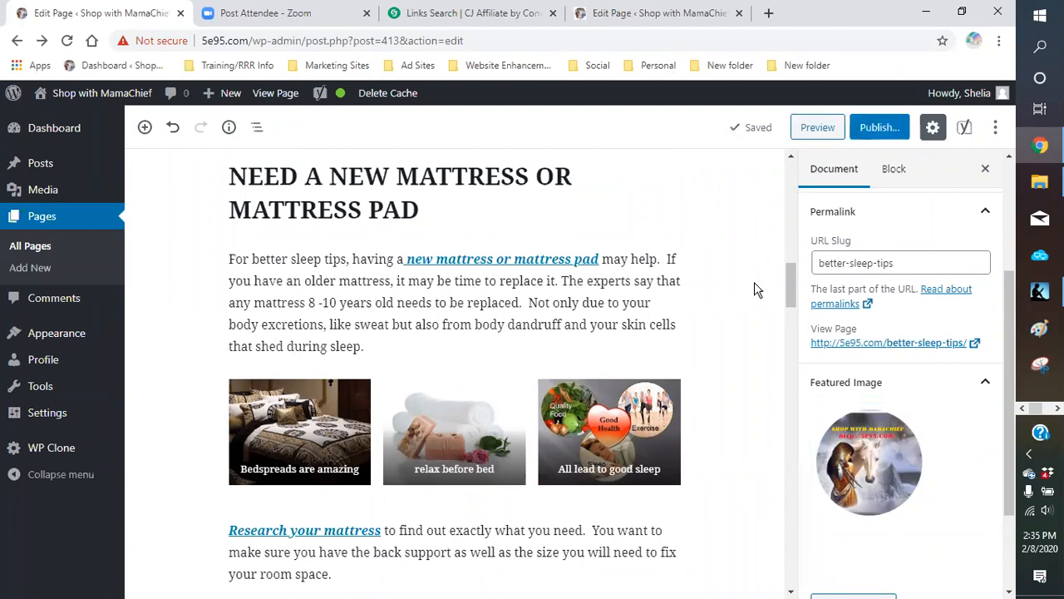
left_click(884, 132)
left_click(929, 129)
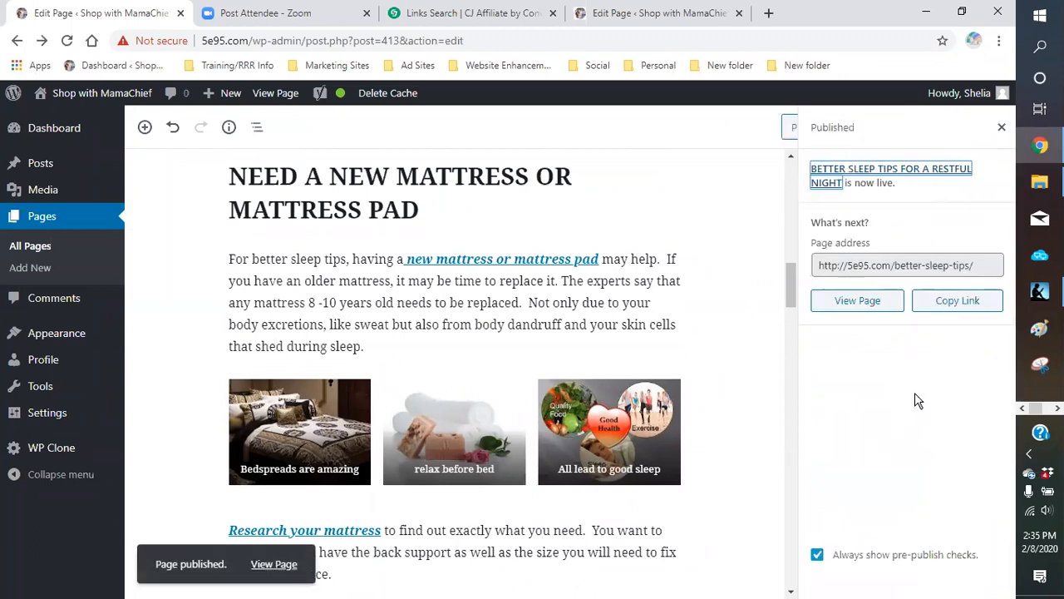
left_click(1002, 127)
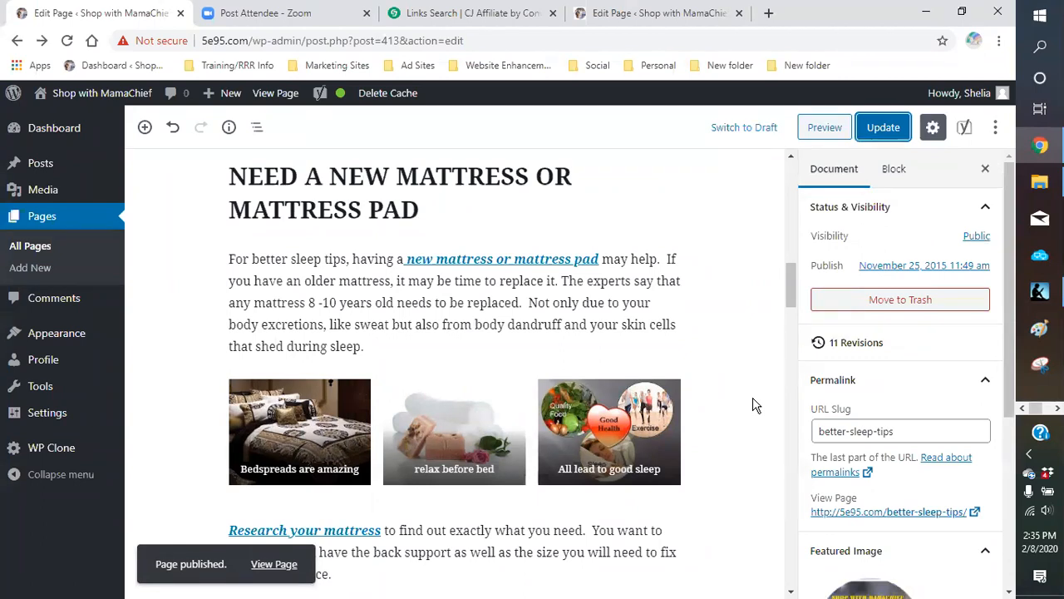
scroll(755, 405, "down", 3)
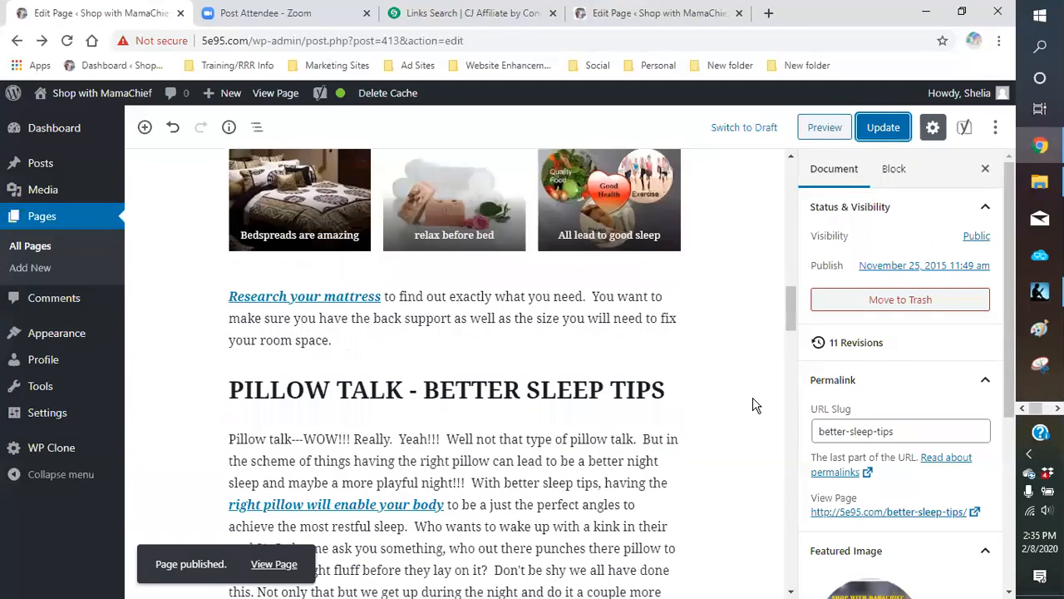
scroll(755, 405, "up", 4)
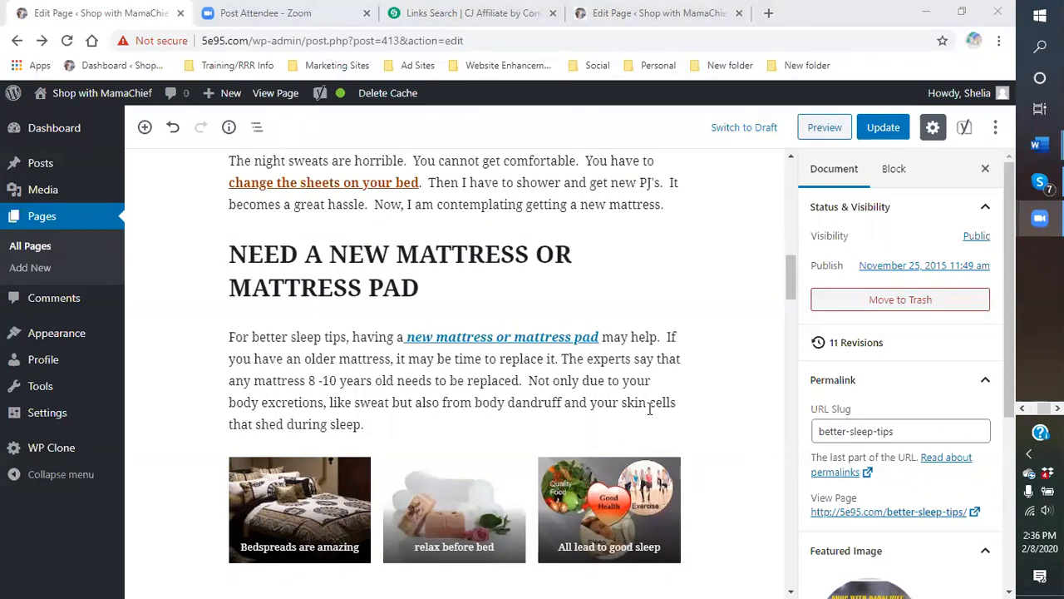
- Open the site's menu editor and bring up the Main Menu structure with the list of pages that can be added
scroll(696, 285, "up", 3)
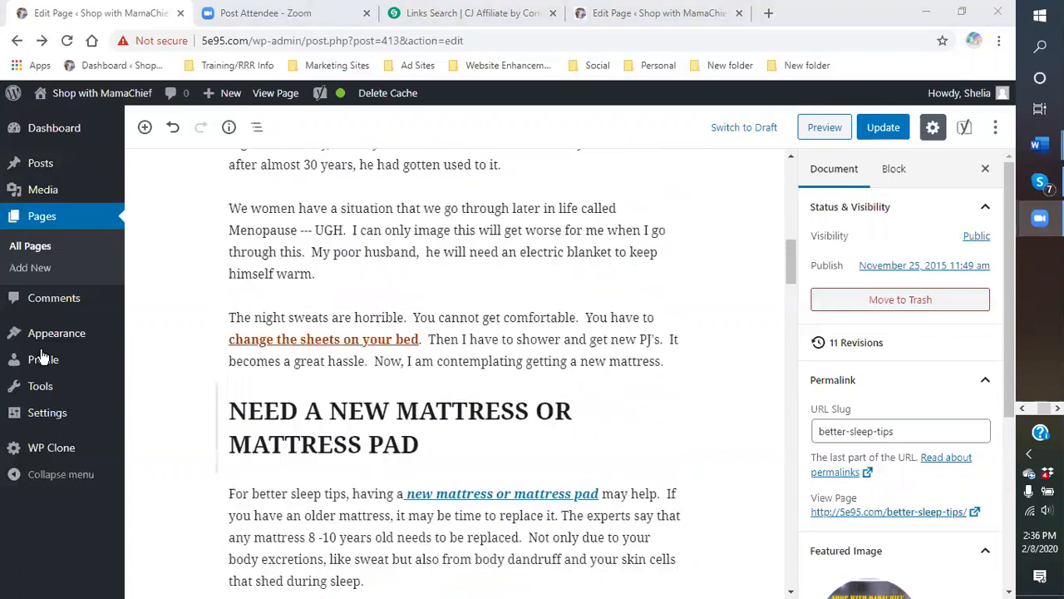
scroll(262, 298, "up", 3)
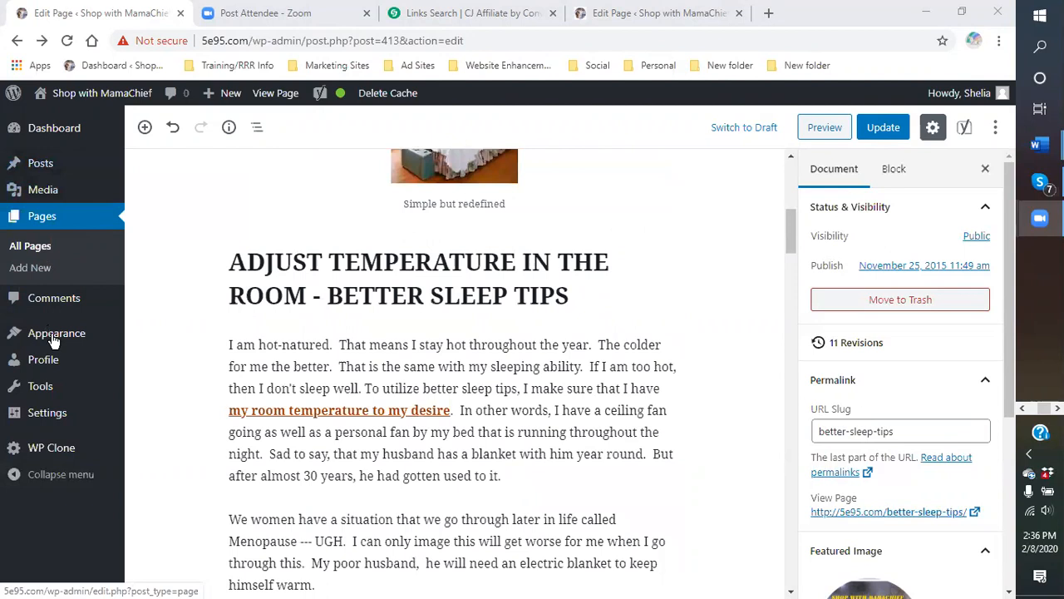
mouse_move(54, 341)
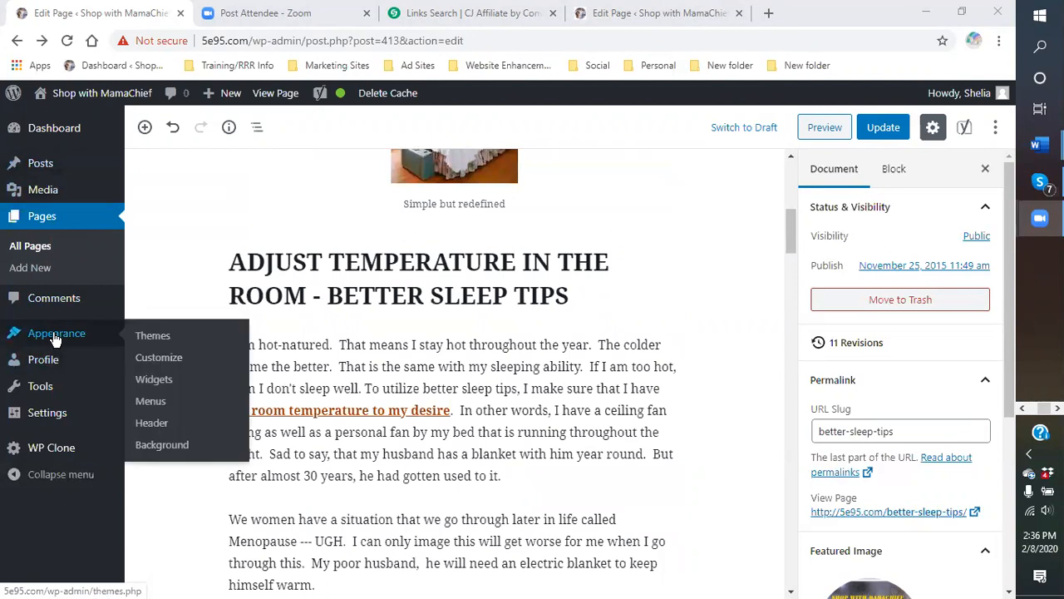
left_click(150, 405)
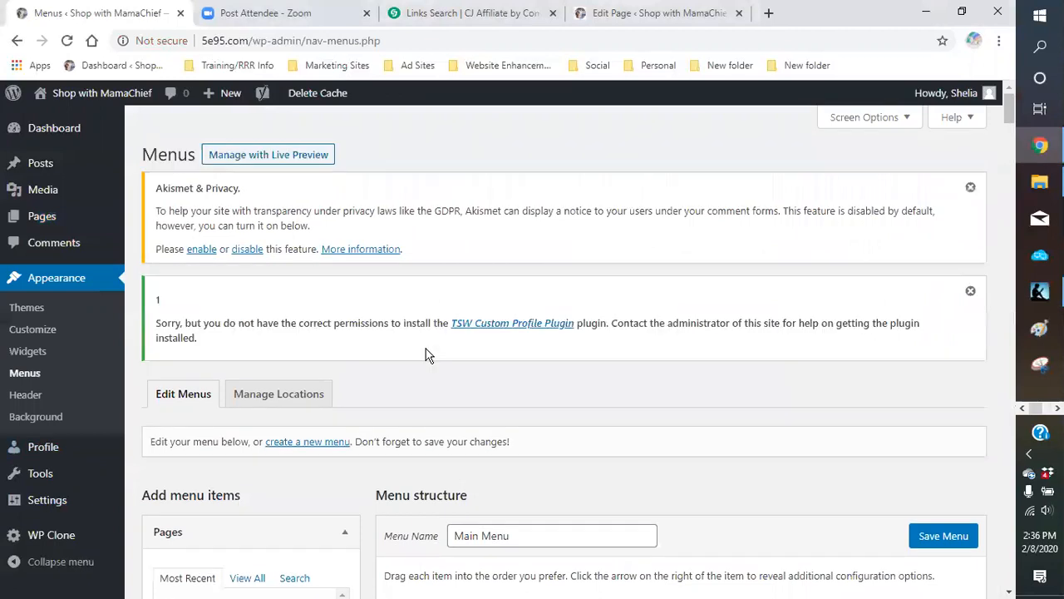
scroll(416, 353, "down", 3)
scroll(407, 349, "down", 2)
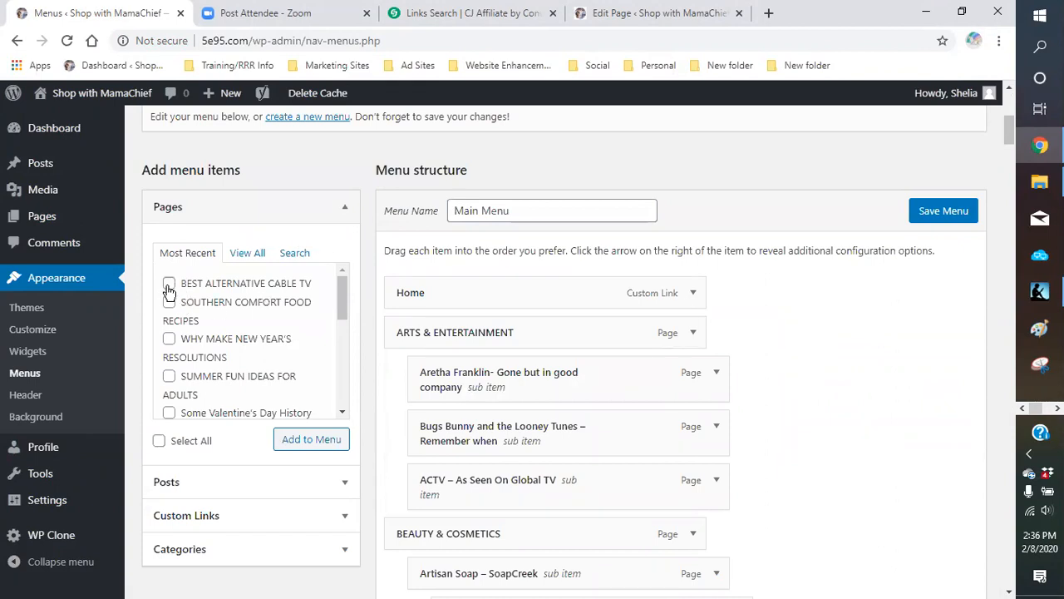
- Add the BEST ALTERNATIVE CABLE TV page to Main Menu and go to its entry at the end of the menu structure
left_click(293, 447)
scroll(866, 430, "down", 15)
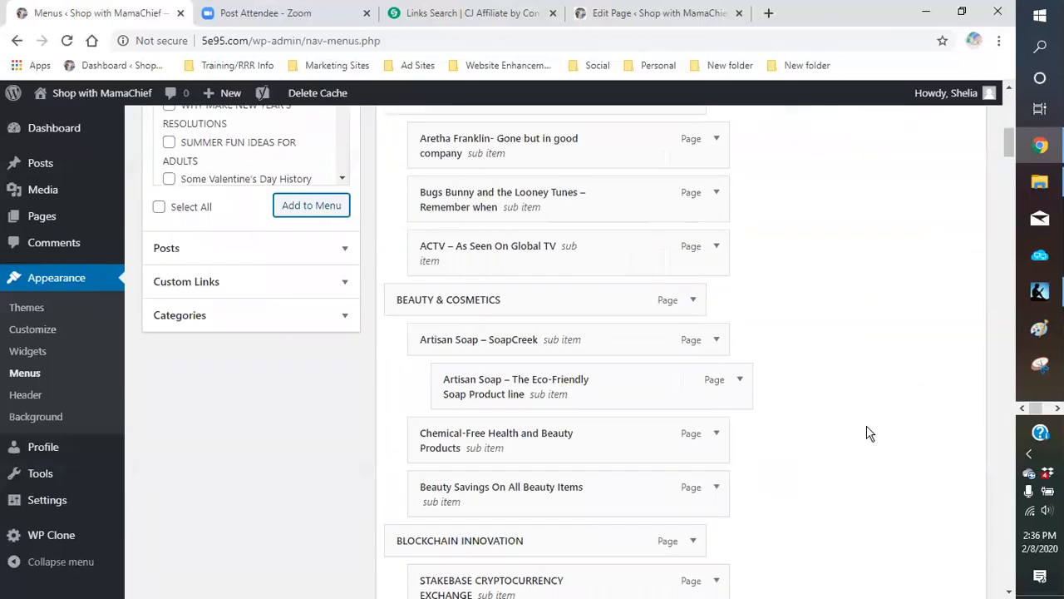
scroll(866, 430, "down", 15)
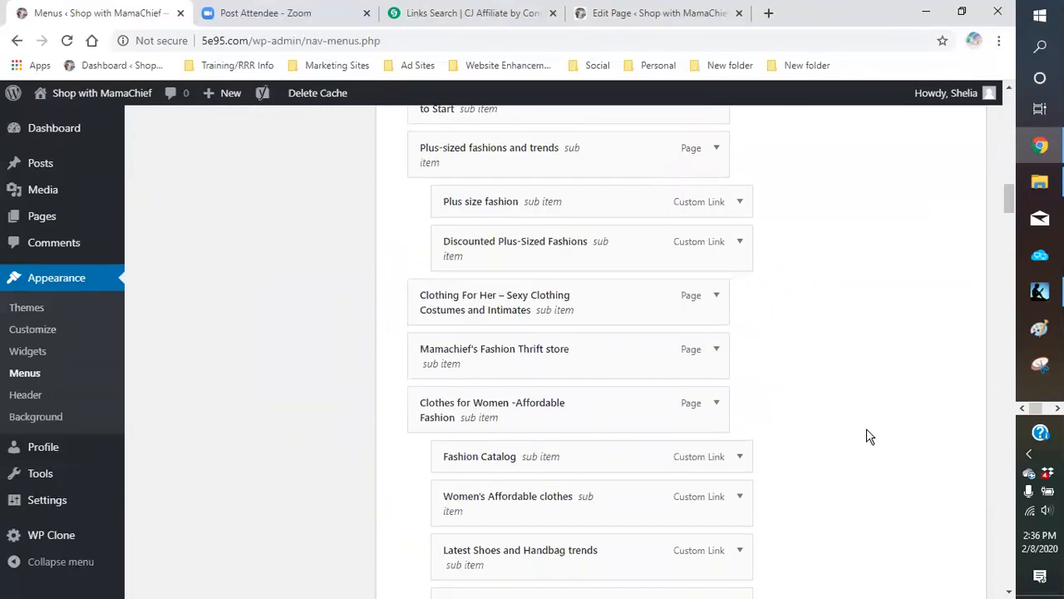
scroll(866, 430, "down", 15)
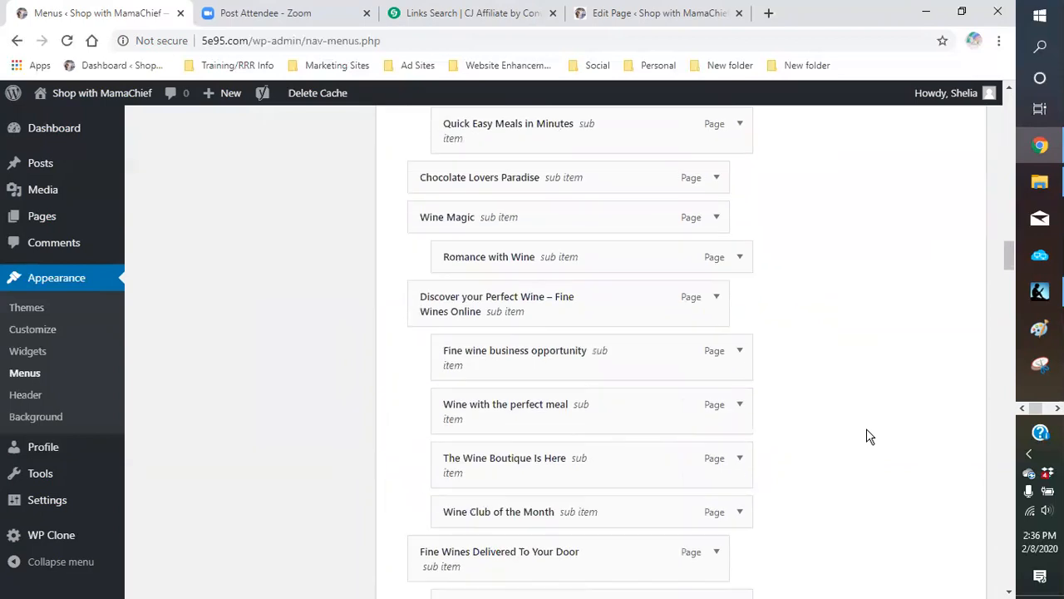
scroll(867, 436, "down", 15)
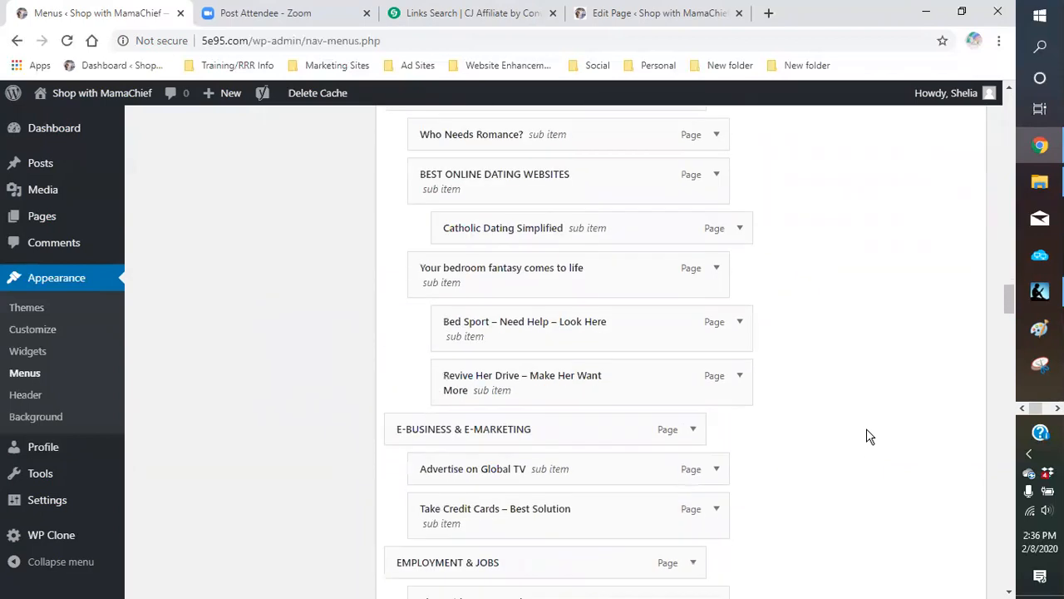
scroll(866, 437, "down", 1)
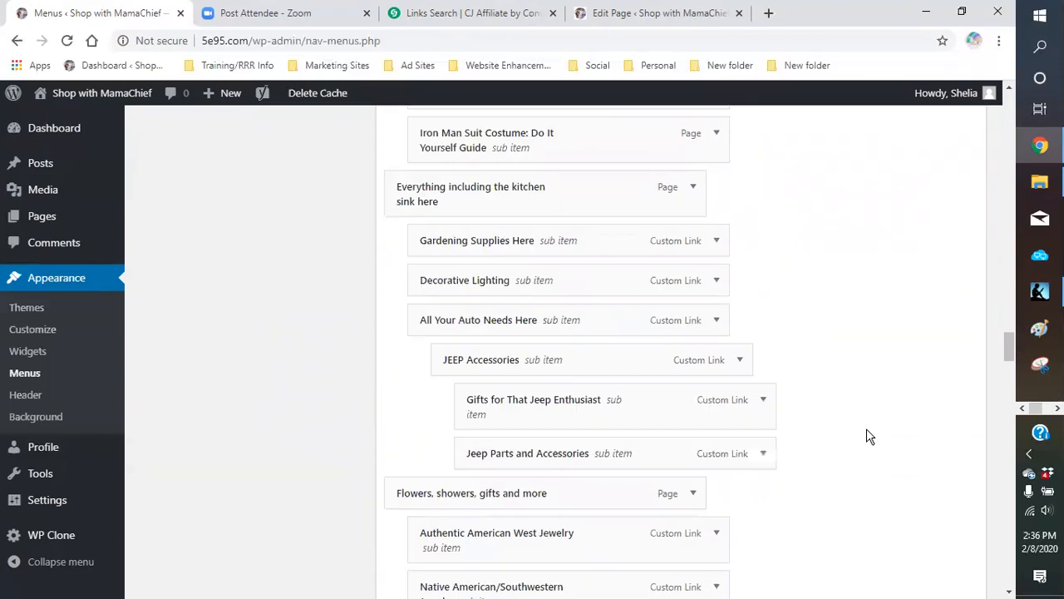
scroll(864, 438, "up", 20)
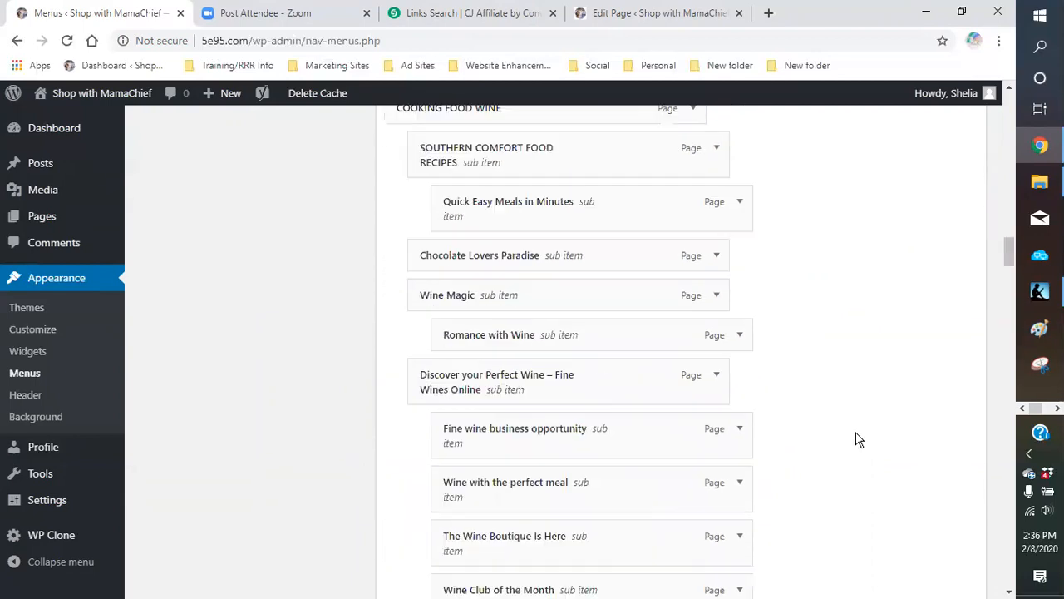
scroll(859, 439, "up", 5)
scroll(859, 439, "down", 5)
left_click_drag(1007, 217, 1008, 563)
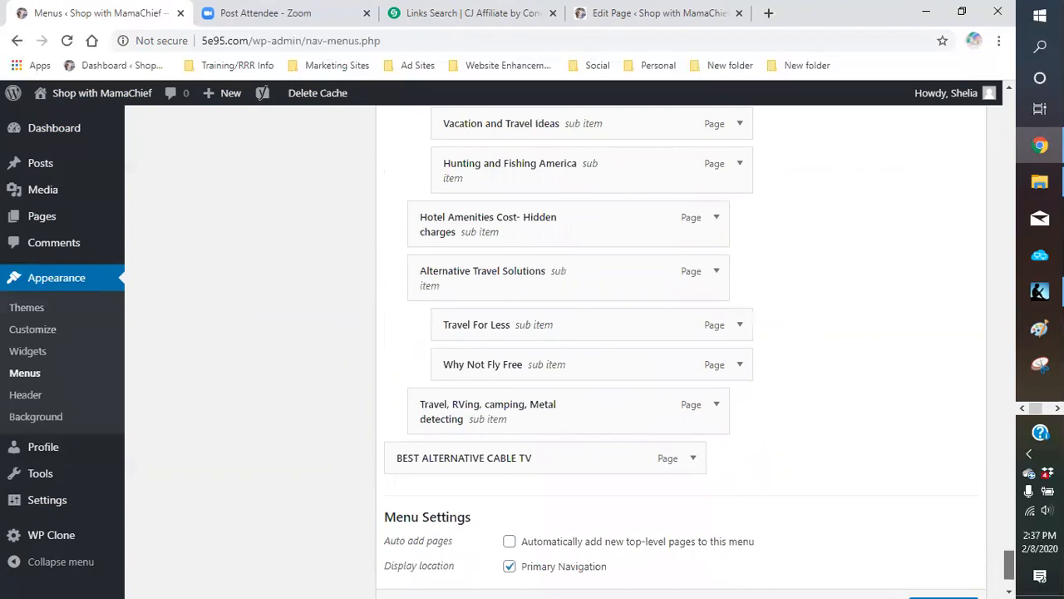
- Remove the BEST ALTERNATIVE CABLE TV entry from the end of Main Menu
left_click(701, 467)
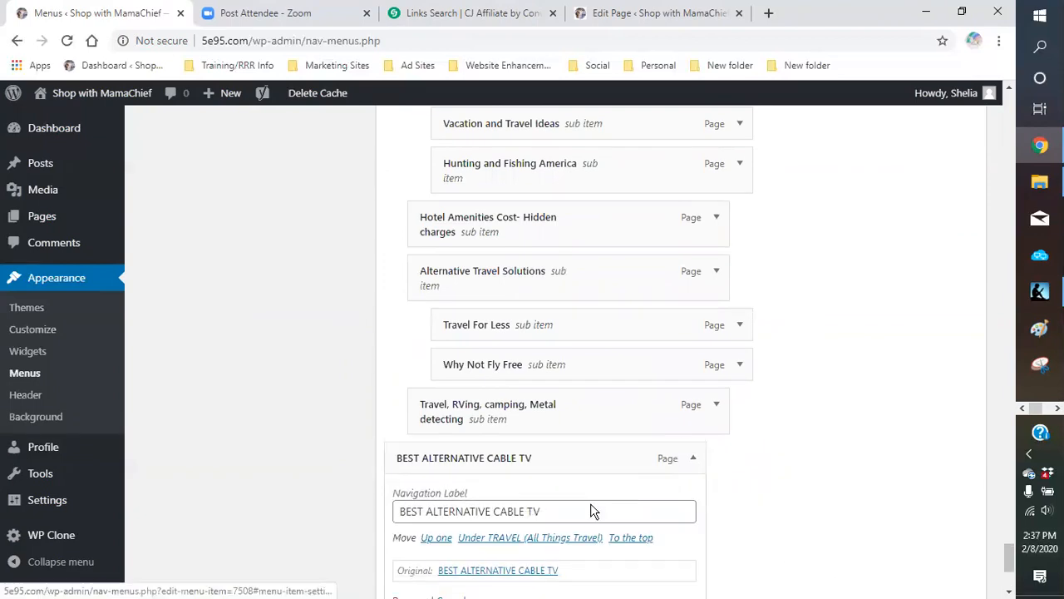
scroll(475, 484, "down", 2)
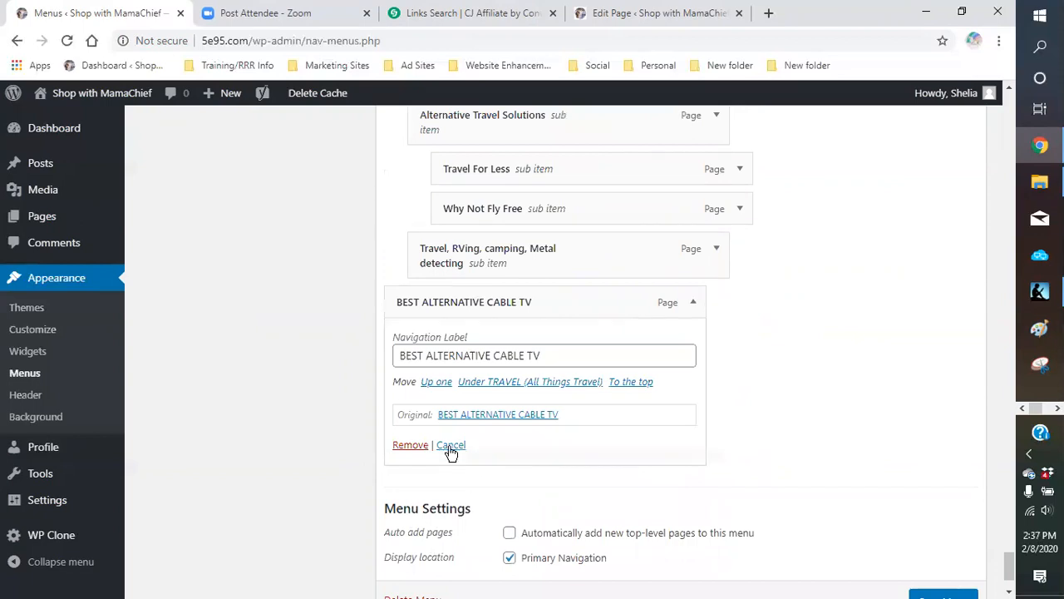
left_click(410, 446)
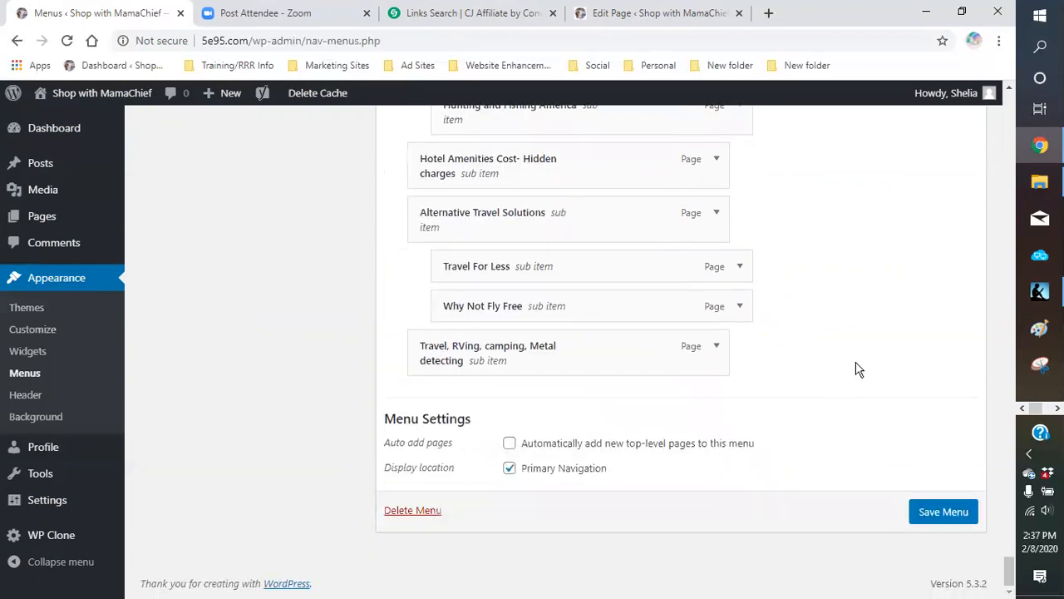
- List all of the site's pages as menu candidates and look through the first and fourth list pages for the Better Sleep Tips page
scroll(254, 394, "up", 10)
scroll(286, 366, "up", 20)
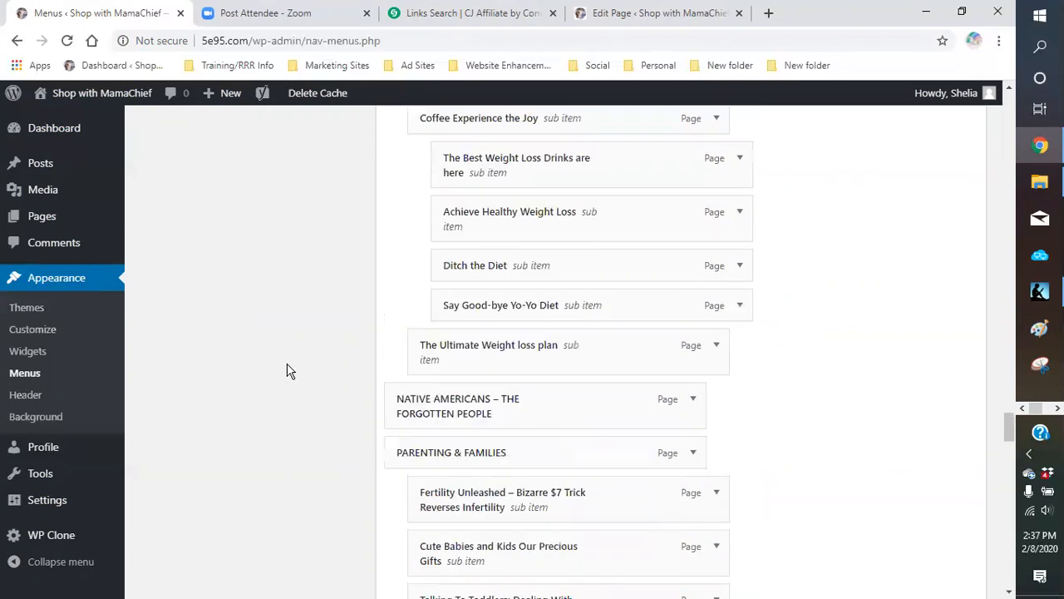
scroll(287, 360, "up", 20)
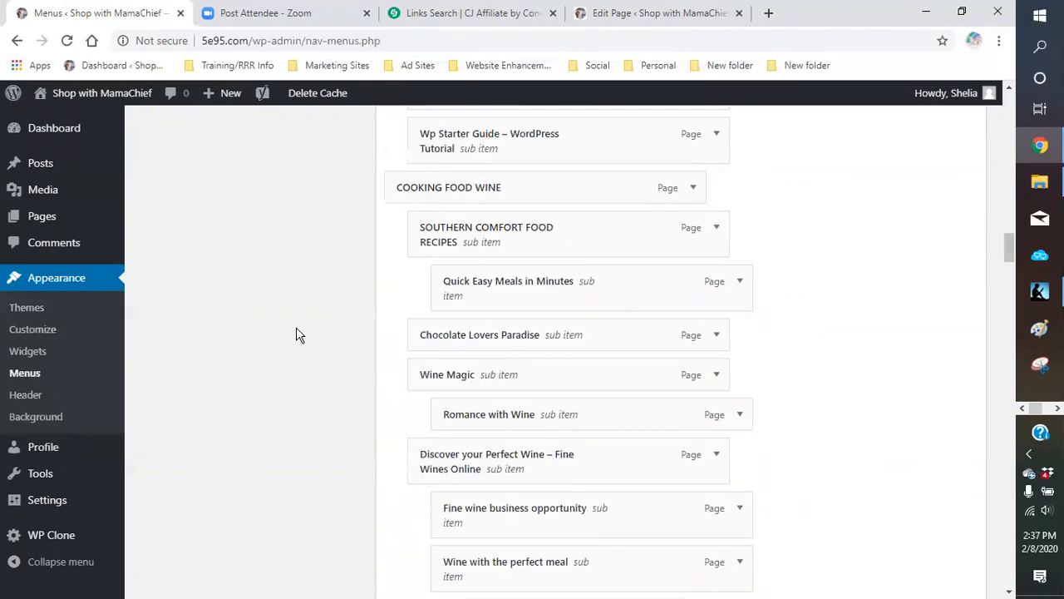
scroll(291, 345, "up", 15)
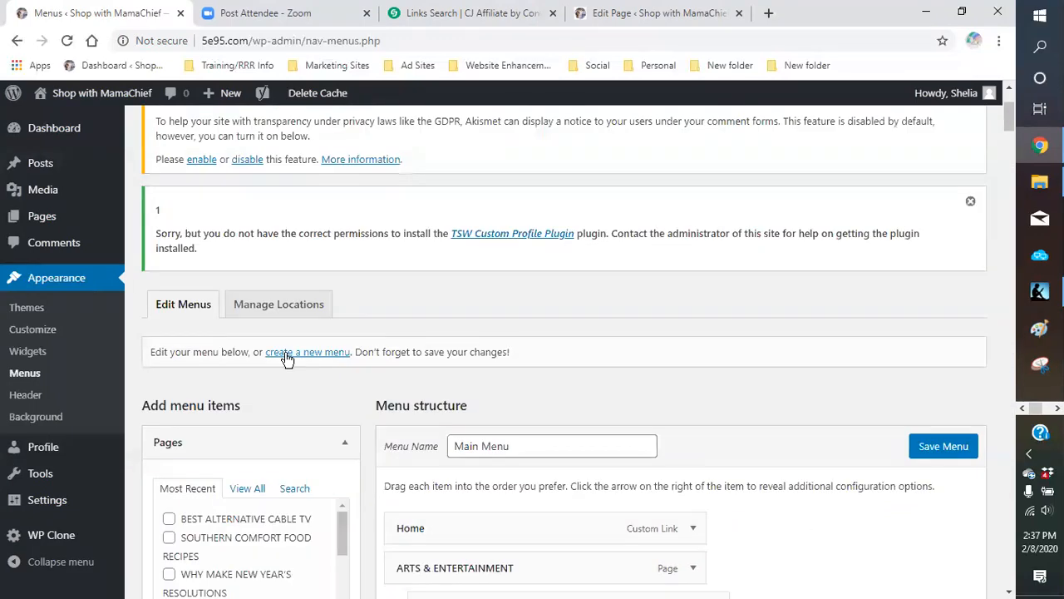
scroll(285, 356, "down", 2)
left_click(253, 412)
scroll(281, 381, "down", 5)
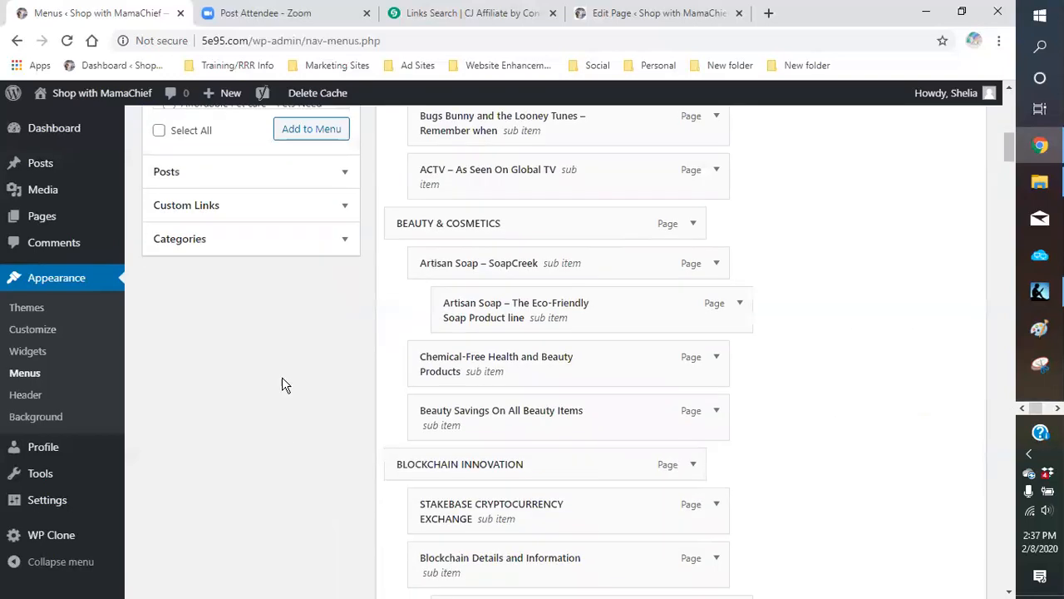
scroll(286, 349, "up", 4)
scroll(293, 325, "down", 5)
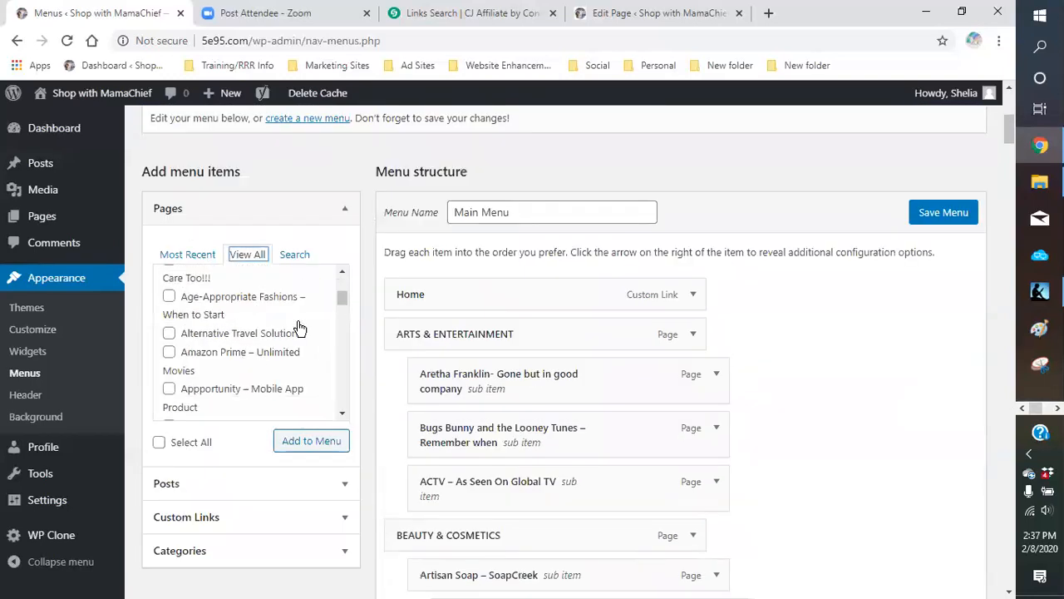
scroll(288, 334, "down", 8)
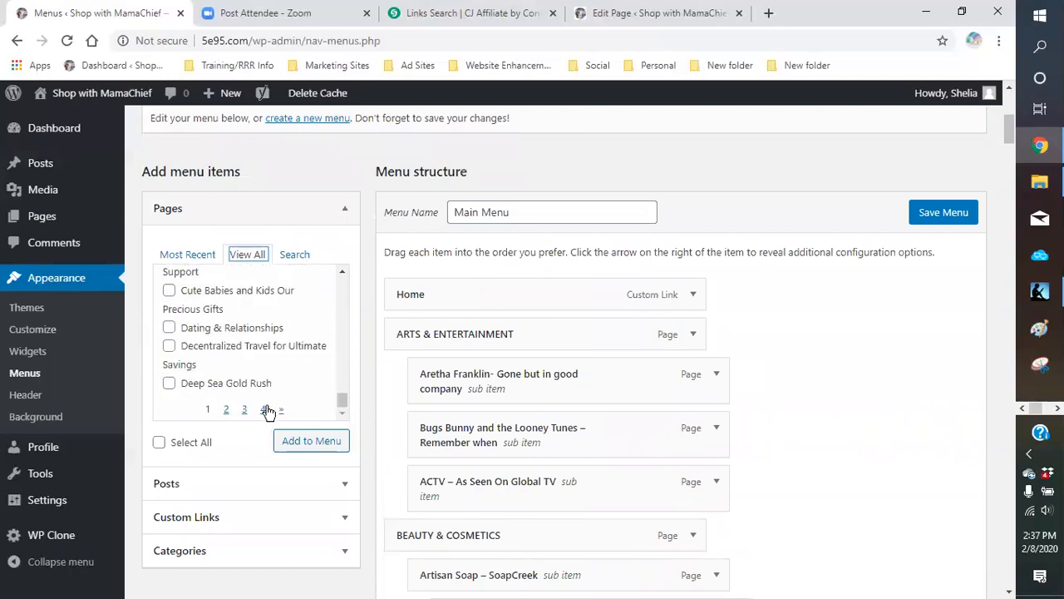
left_click(263, 411)
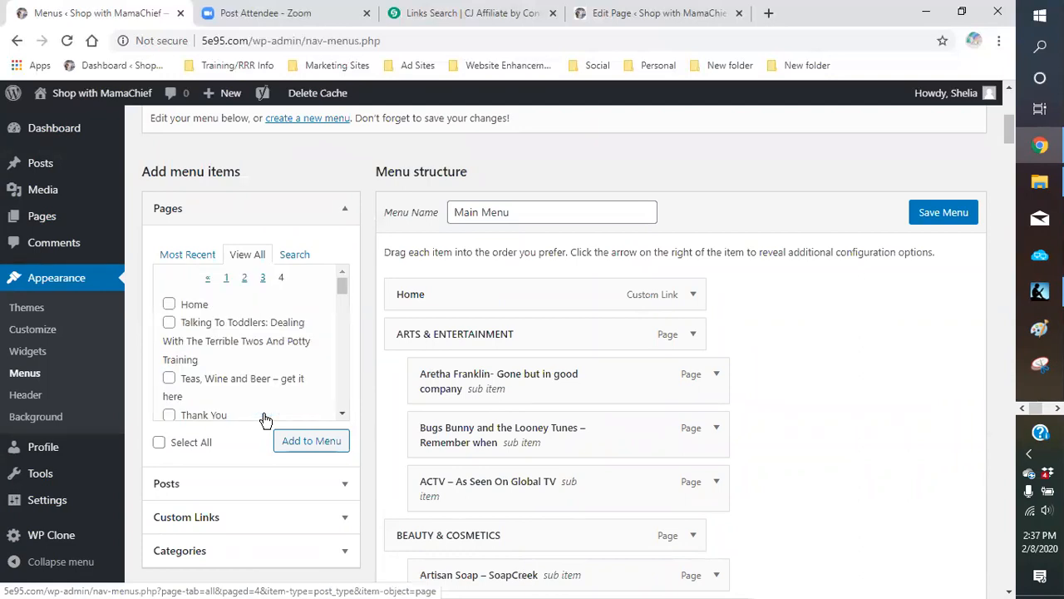
scroll(249, 387, "up", 2)
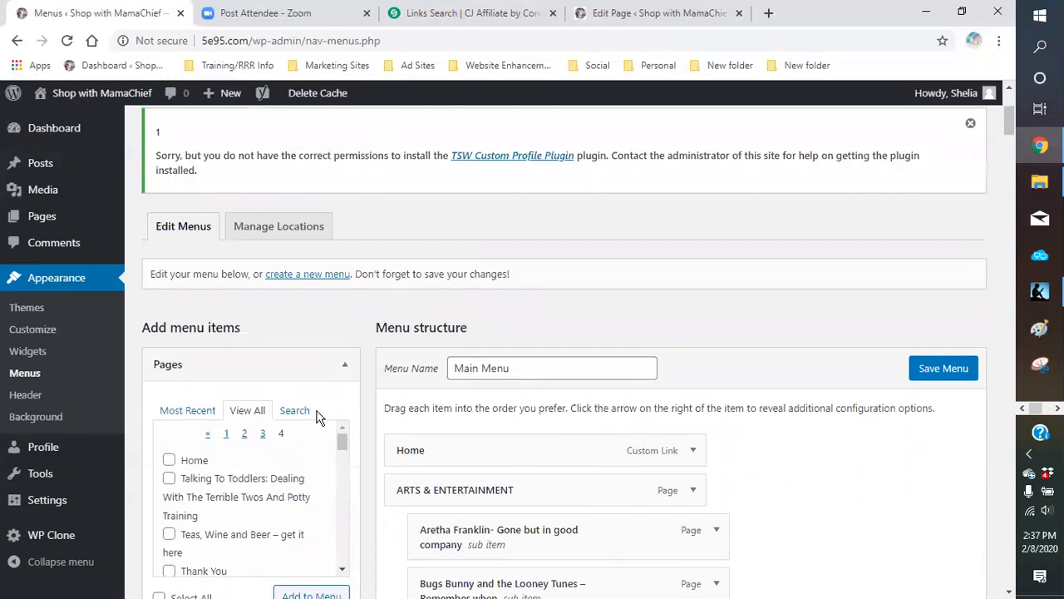
scroll(303, 449, "down", 2)
scroll(349, 347, "down", 1)
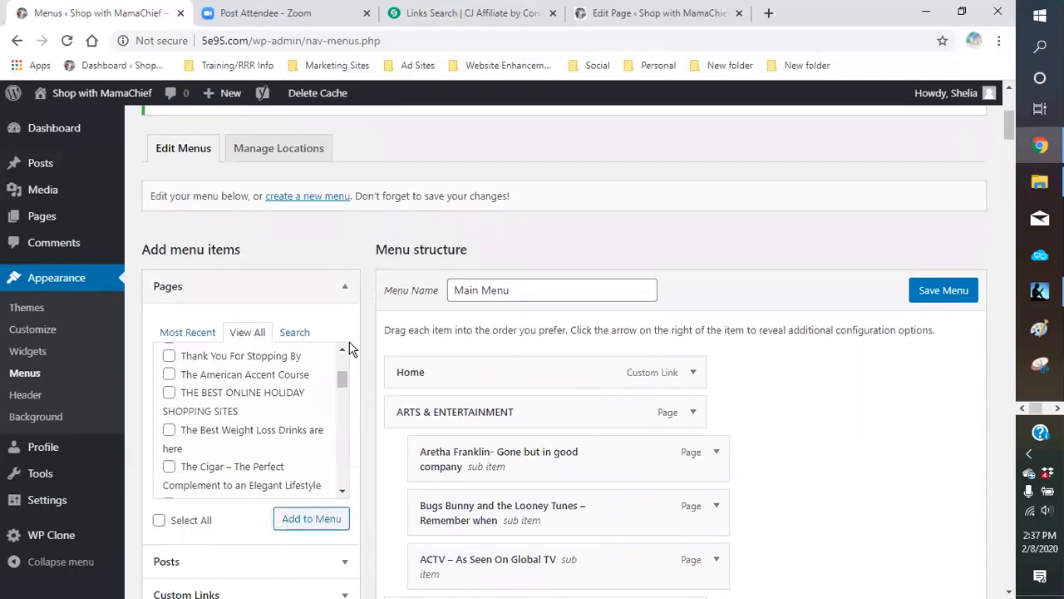
scroll(285, 445, "down", 2)
scroll(303, 416, "down", 4)
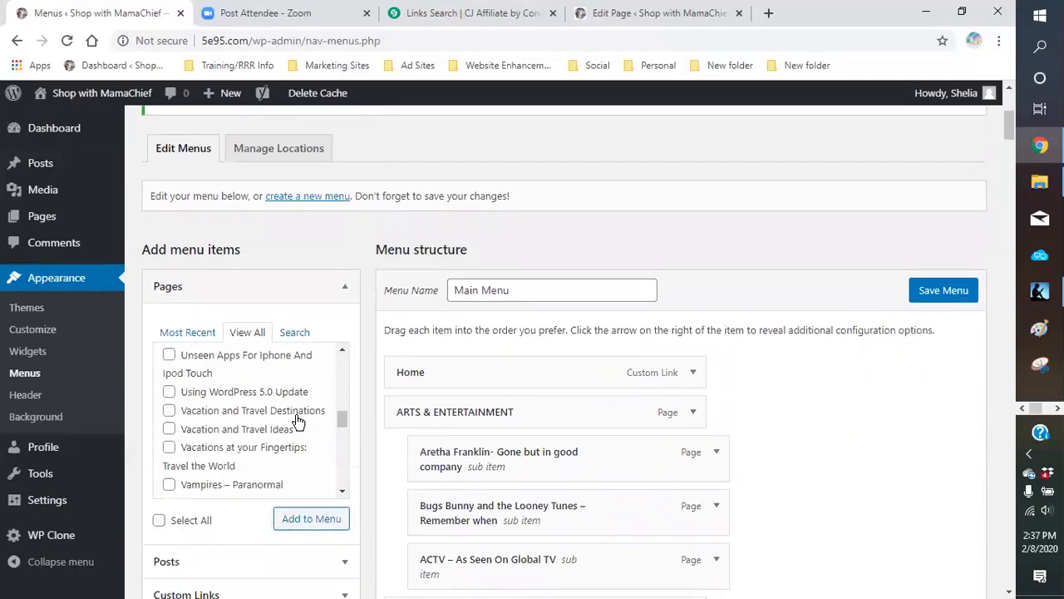
scroll(295, 428, "down", 4)
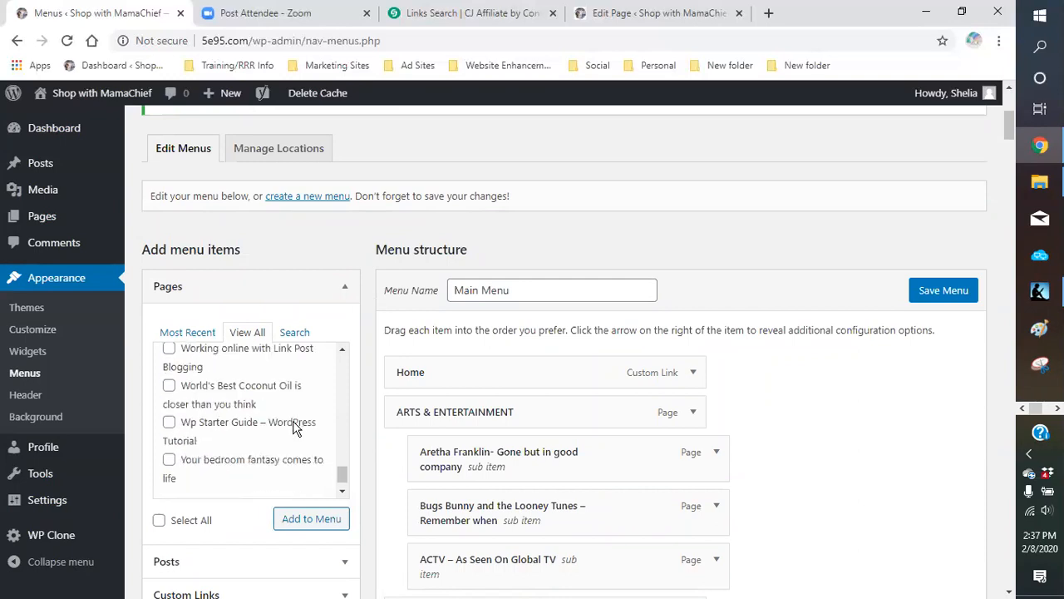
- Find the page BETTER SLEEP TIPS FOR A RESTFUL NIGHT on the first list page and add it to Main Menu
left_click(265, 488)
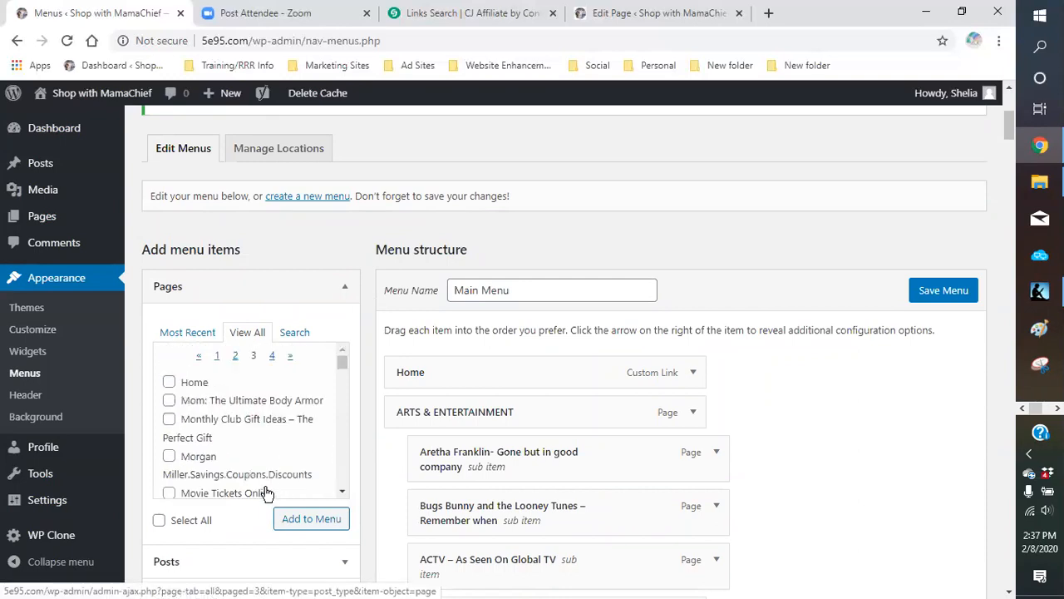
left_click(237, 359)
scroll(241, 433, "down", 1)
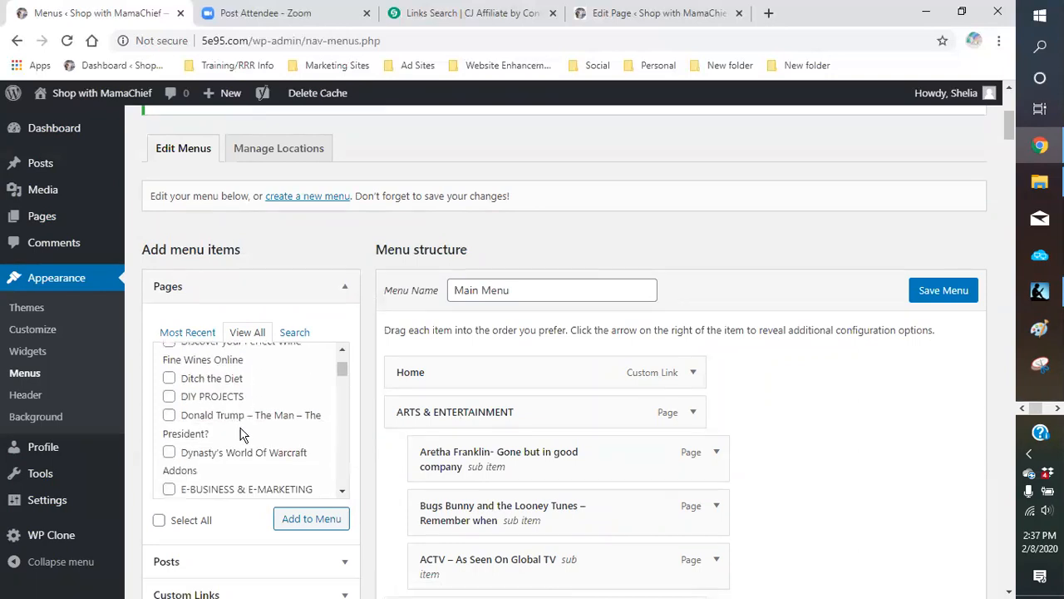
scroll(237, 422, "up", 1)
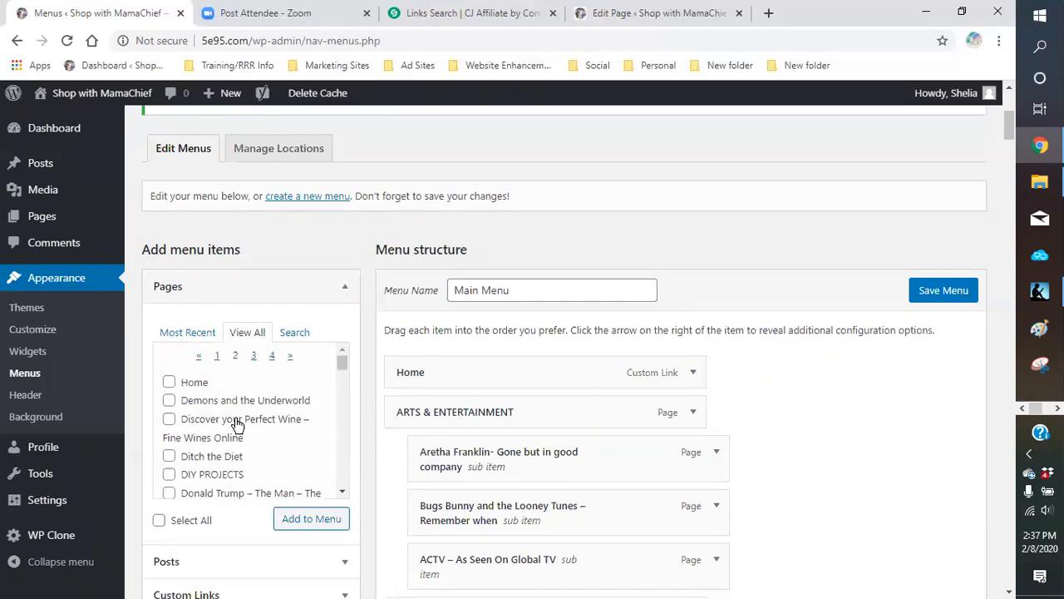
left_click(219, 359)
scroll(233, 422, "down", 6)
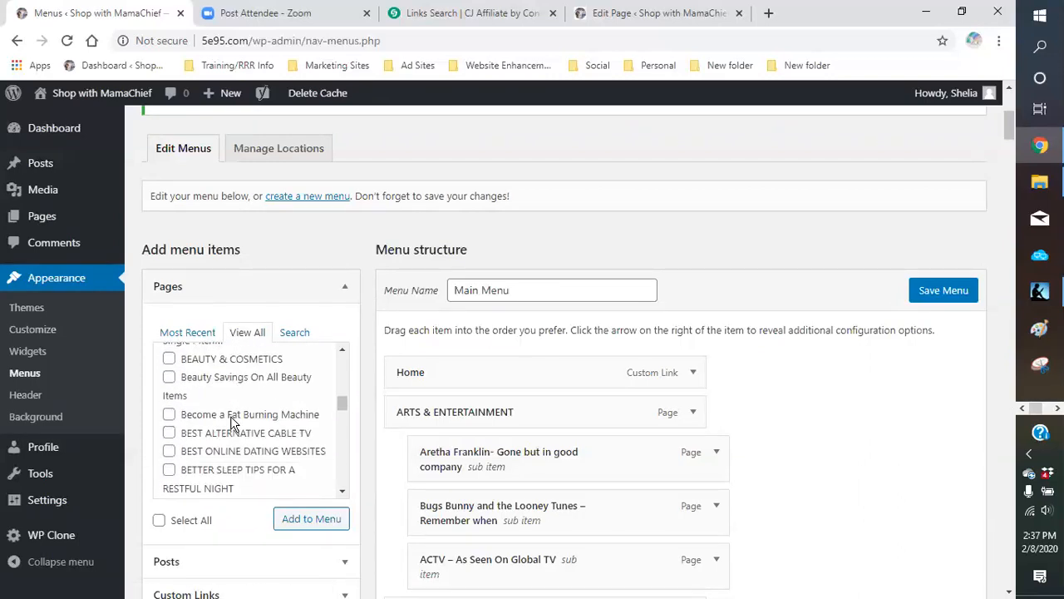
left_click(170, 471)
left_click(306, 520)
- Move the BETTER SLEEP TIPS FOR A RESTFUL NIGHT entry to be the first sub item under HEALTH & FITNESS AND WEIGHT-LOSS
scroll(801, 486, "down", 10)
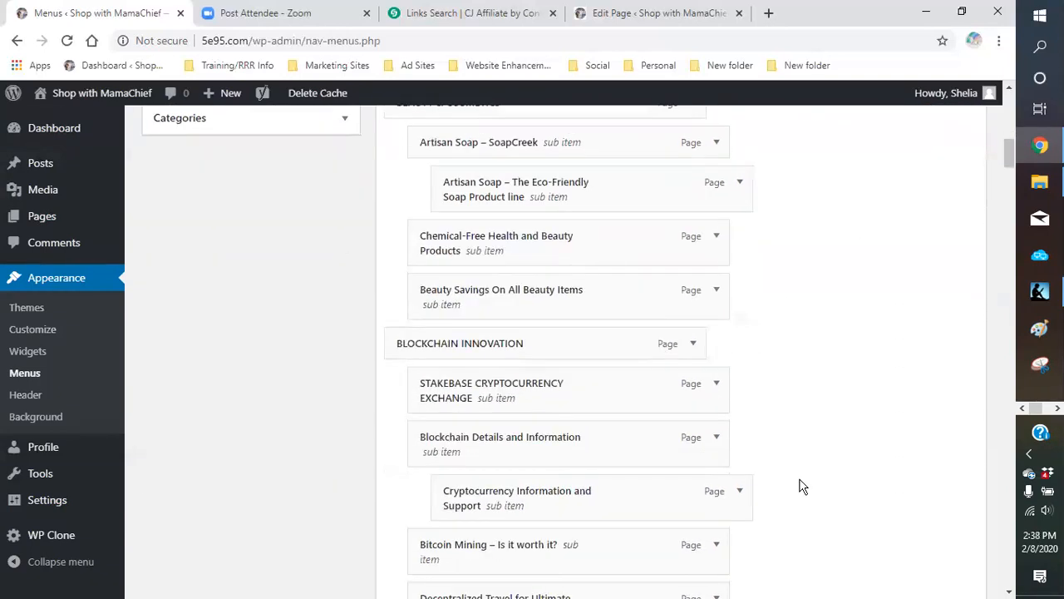
scroll(801, 486, "down", 12)
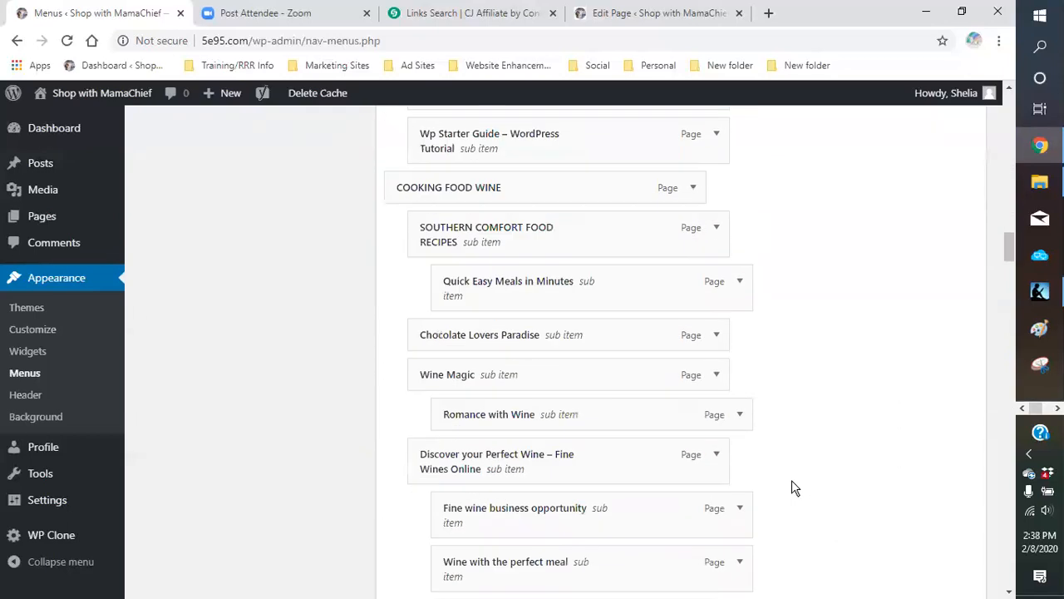
scroll(766, 463, "down", 12)
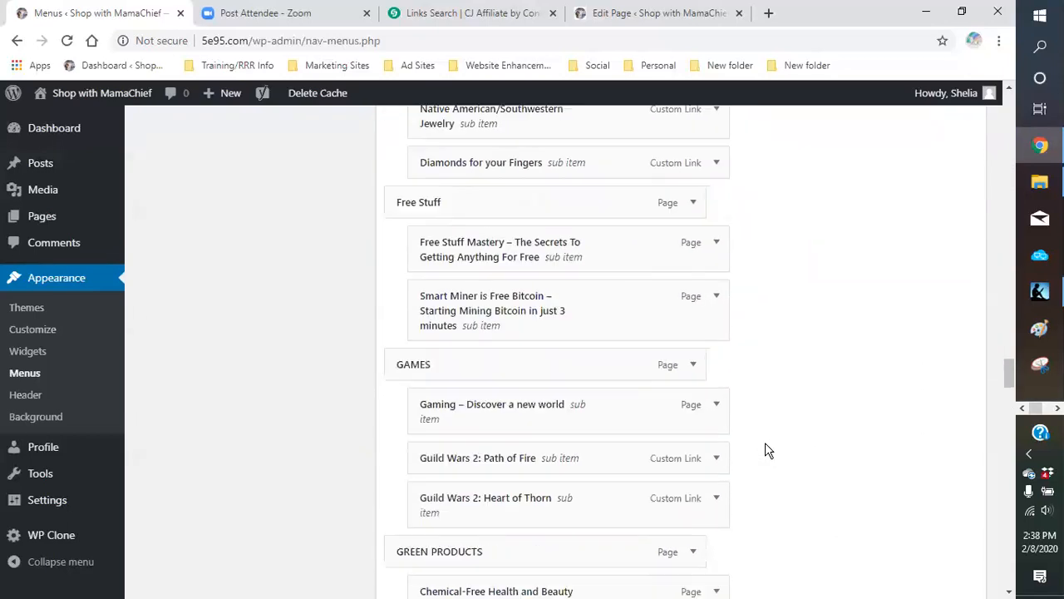
scroll(767, 447, "down", 12)
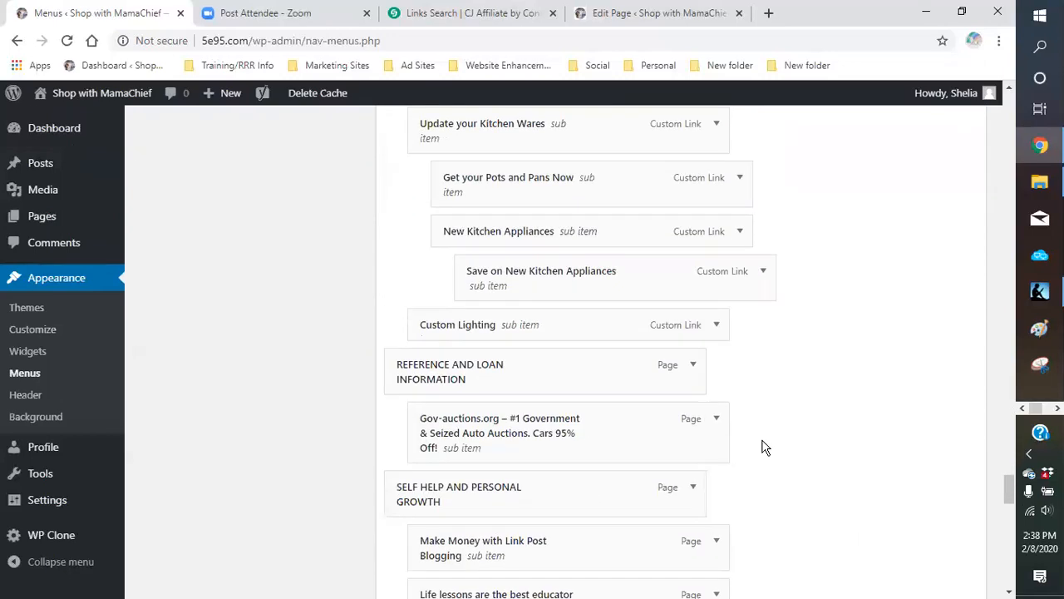
scroll(765, 447, "down", 10)
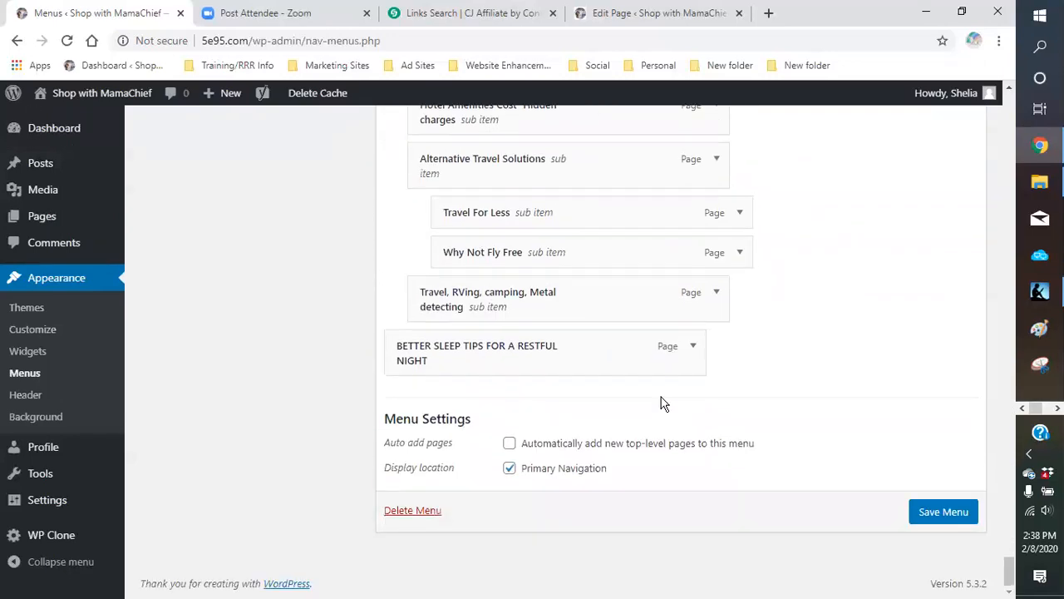
scroll(536, 390, "up", 1)
left_click_drag(507, 433, 546, 241)
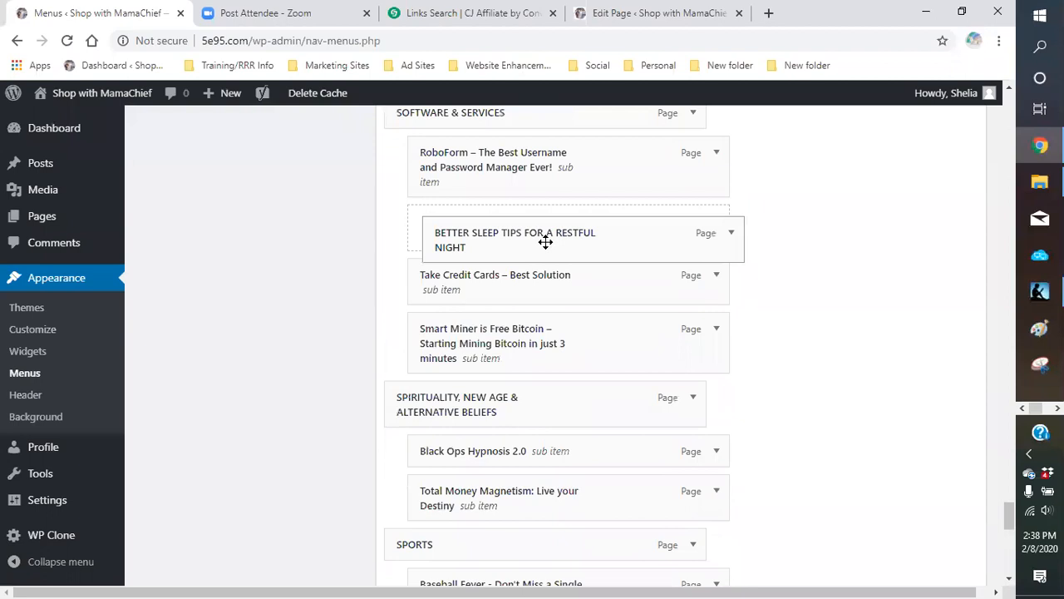
left_click_drag(537, 194, 528, 83)
mouse_move(531, 123)
left_mouse_down()
mouse_move(532, 39)
mouse_move(515, 124)
mouse_move(521, 228)
mouse_move(743, 449)
mouse_move(574, 449)
mouse_move(530, 460)
mouse_move(527, 442)
left_mouse_up()
- Look over the categories above HEALTH & FITNESS AND WEIGHT-LOSS and check the placement of the Better Sleep Tips entry
scroll(789, 405, "up", 5)
scroll(791, 413, "up", 5)
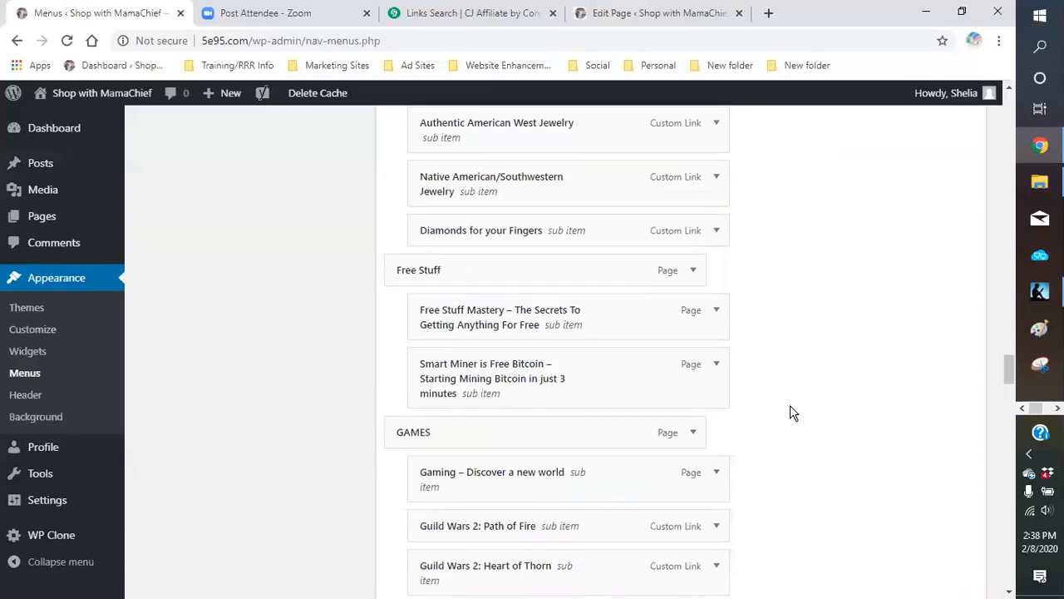
scroll(788, 412, "up", 7)
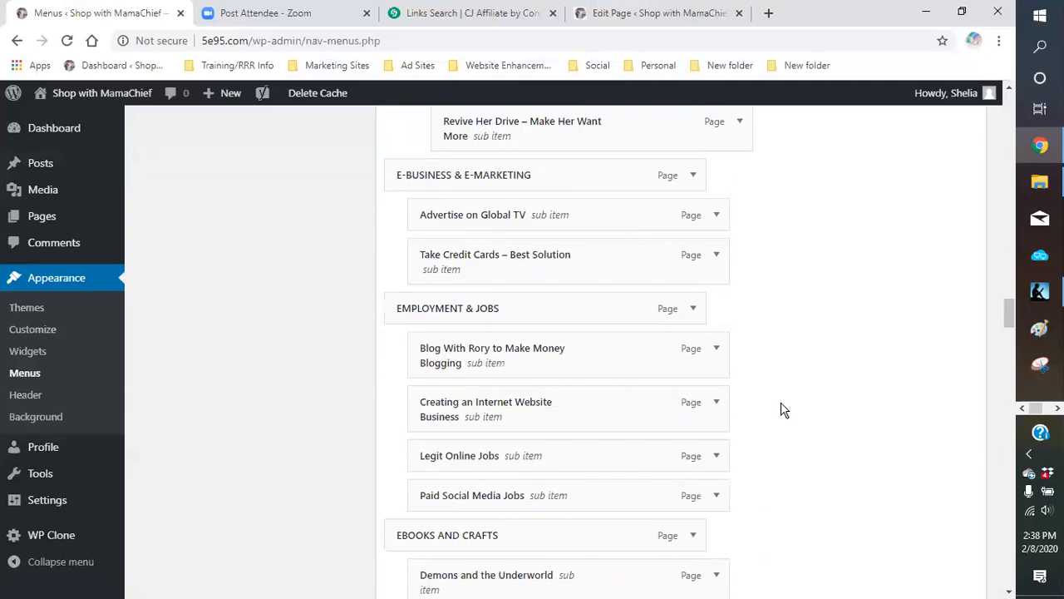
scroll(780, 410, "up", 7)
scroll(773, 409, "up", 4)
scroll(773, 409, "down", 4)
scroll(773, 409, "down", 20)
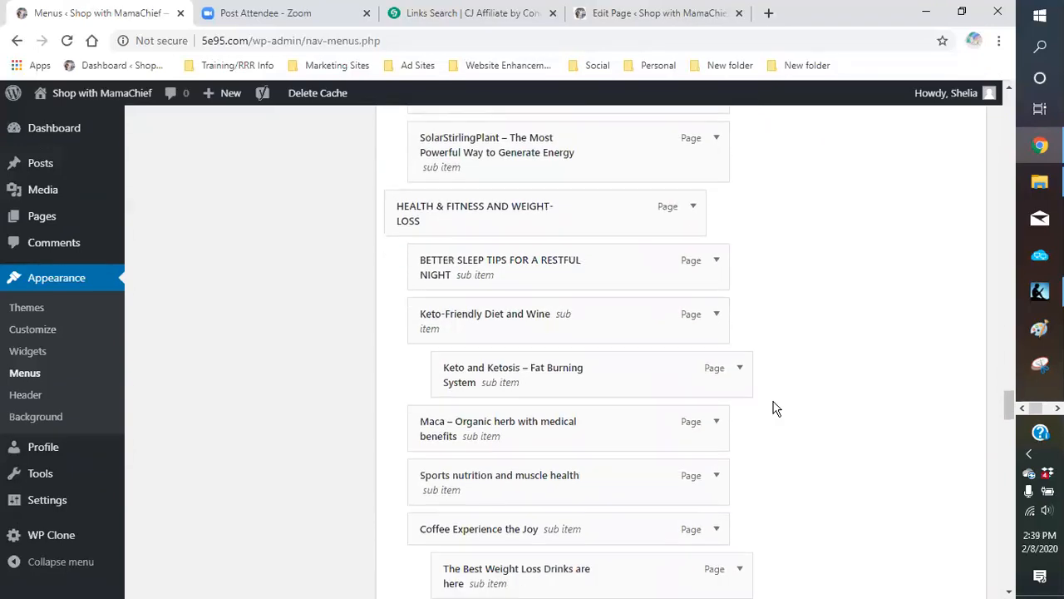
- Save the changes to Main Menu
scroll(773, 408, "down", 10)
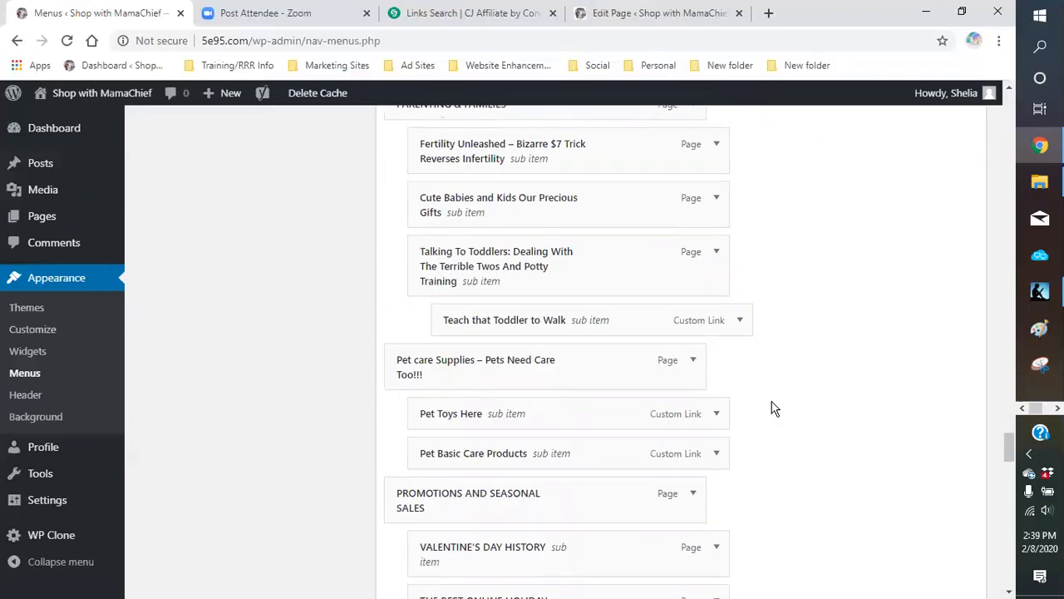
scroll(774, 409, "down", 10)
scroll(773, 409, "down", 7)
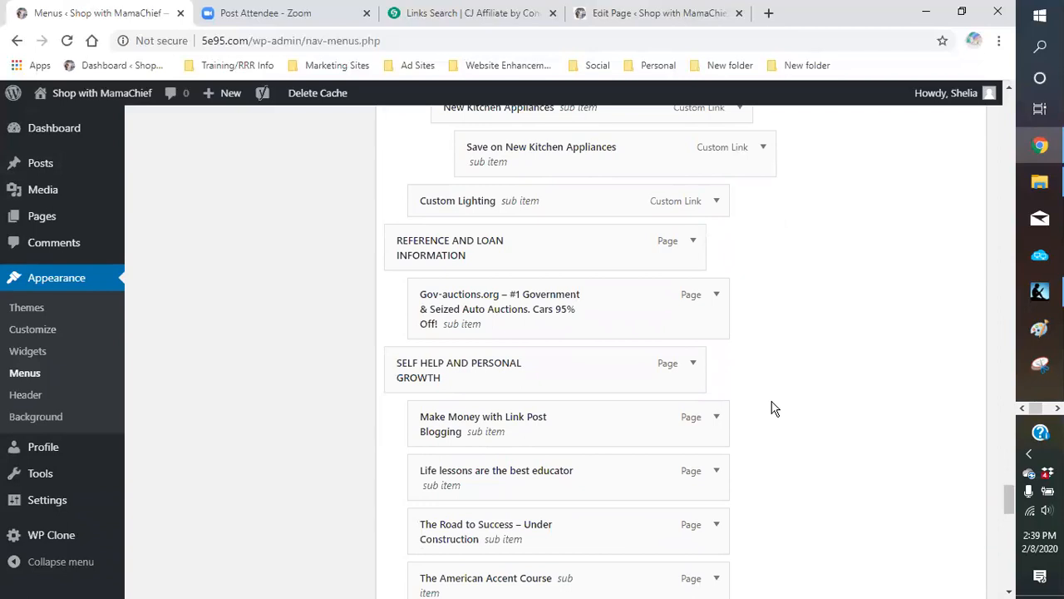
scroll(774, 409, "down", 9)
scroll(773, 408, "down", 9)
scroll(773, 408, "down", 5)
scroll(802, 405, "up", 3)
scroll(802, 408, "down", 3)
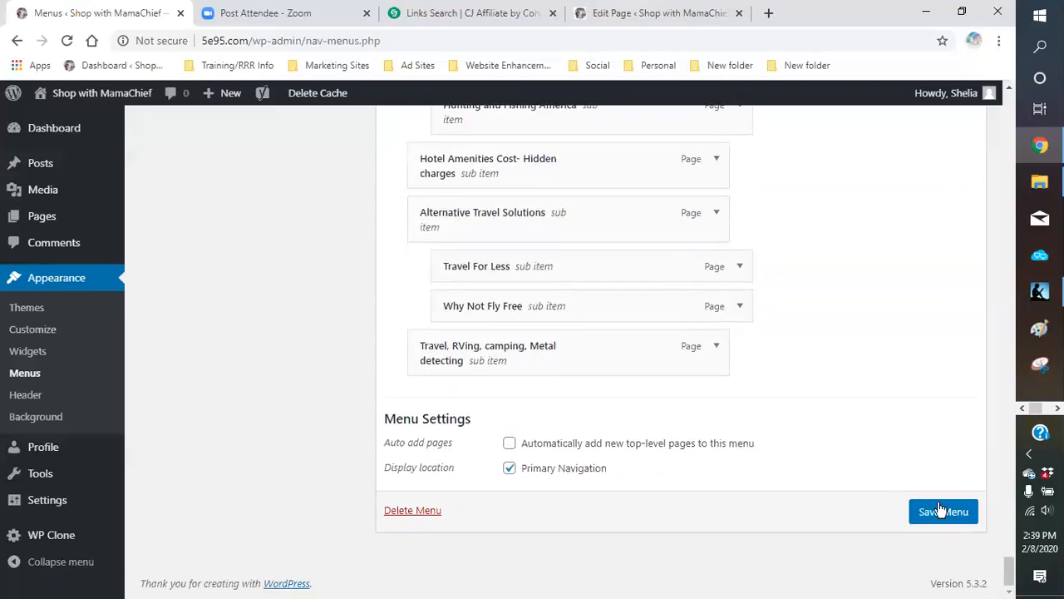
left_click(944, 510)
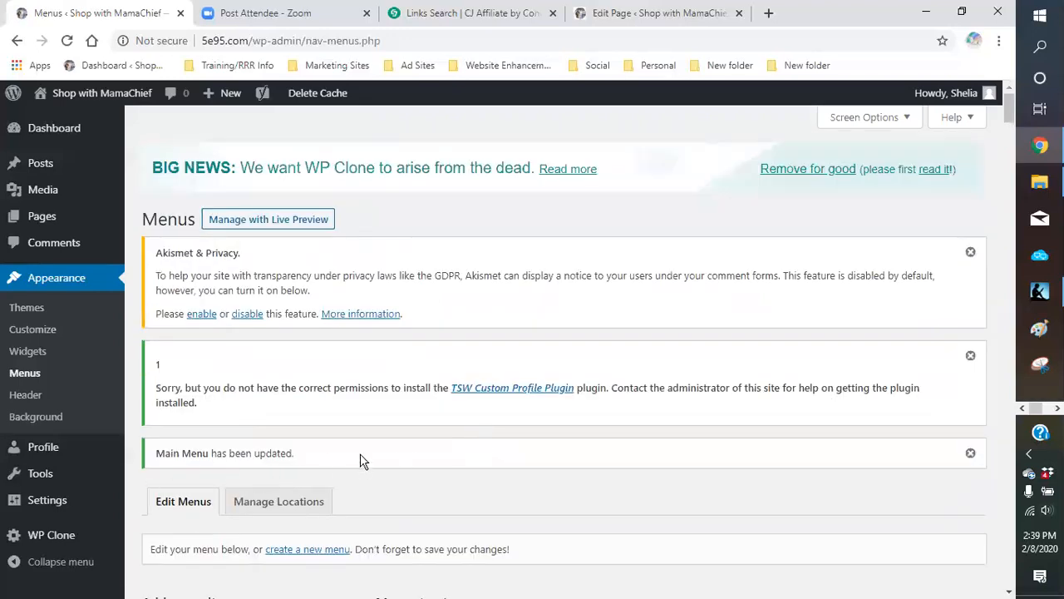
- Visit the live site and check the HEALTH & FITNESS AND WEIGHT-LOSS submenu for the Better Sleep Tips entry
mouse_move(77, 102)
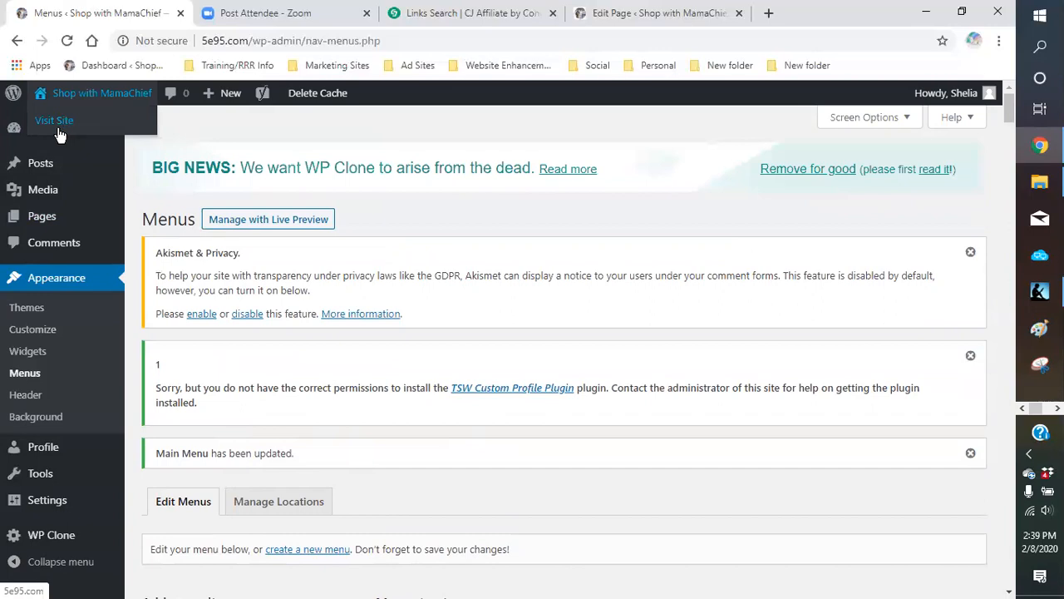
left_click(58, 130)
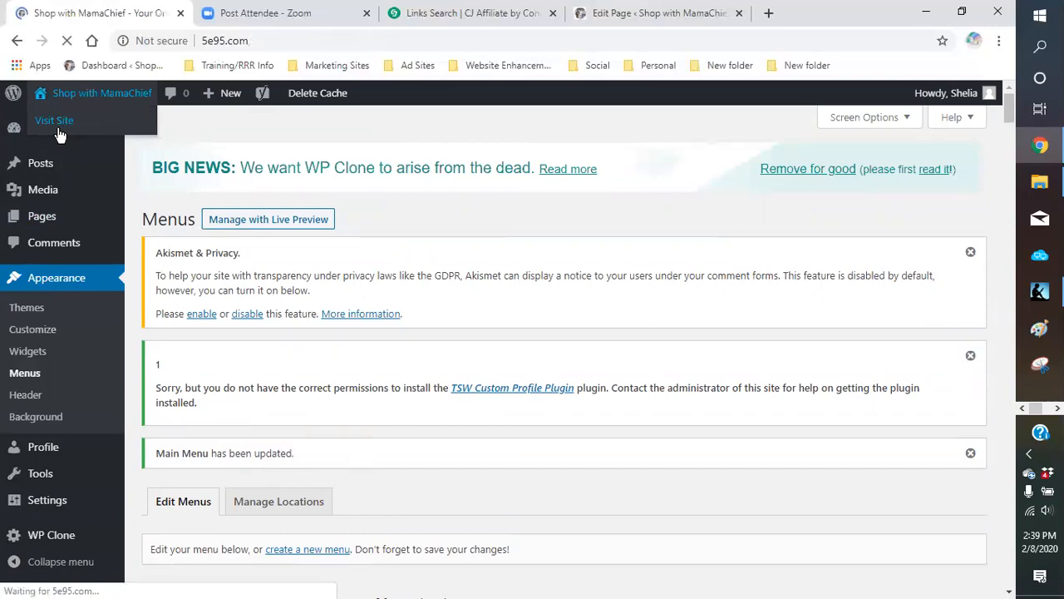
scroll(119, 370, "down", 2)
scroll(119, 370, "down", 5)
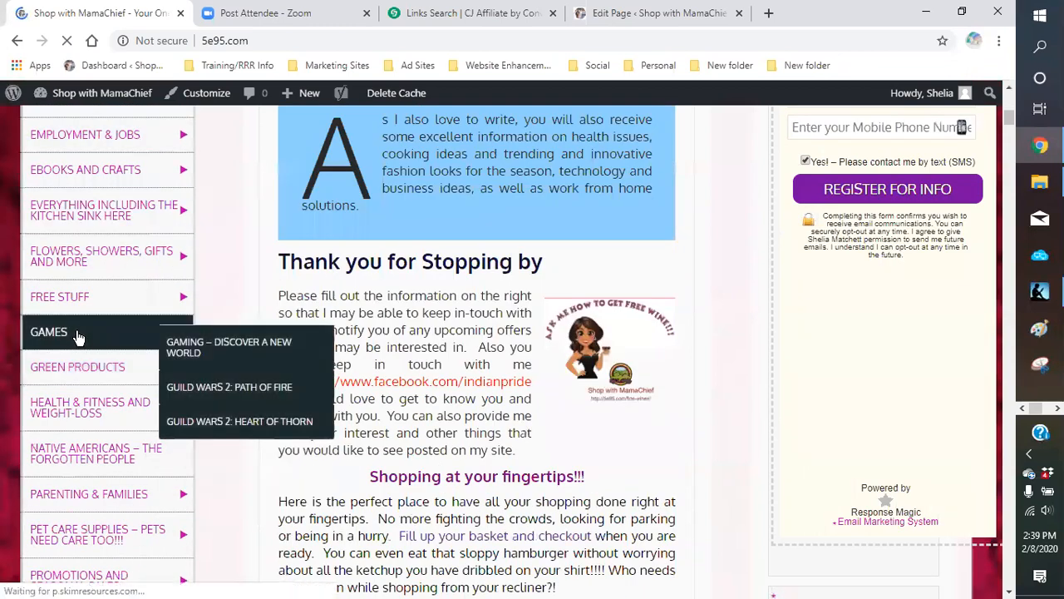
mouse_move(81, 404)
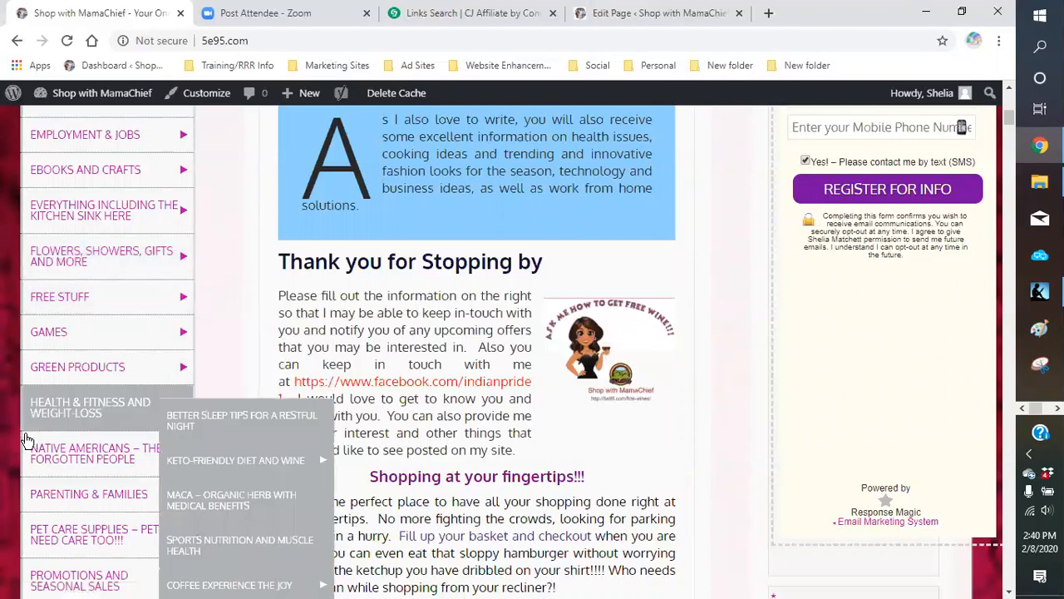
- Look through the other categories and their submenus in the live site's navigation, such as Games, Green Products and Ebooks and Crafts
scroll(98, 366, "down", 2)
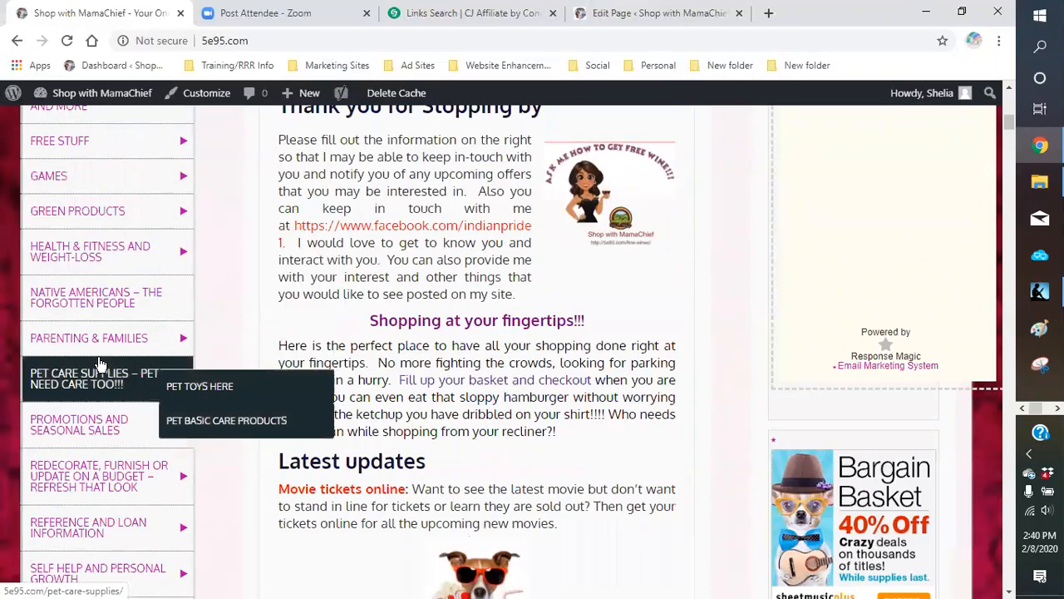
scroll(97, 364, "up", 3)
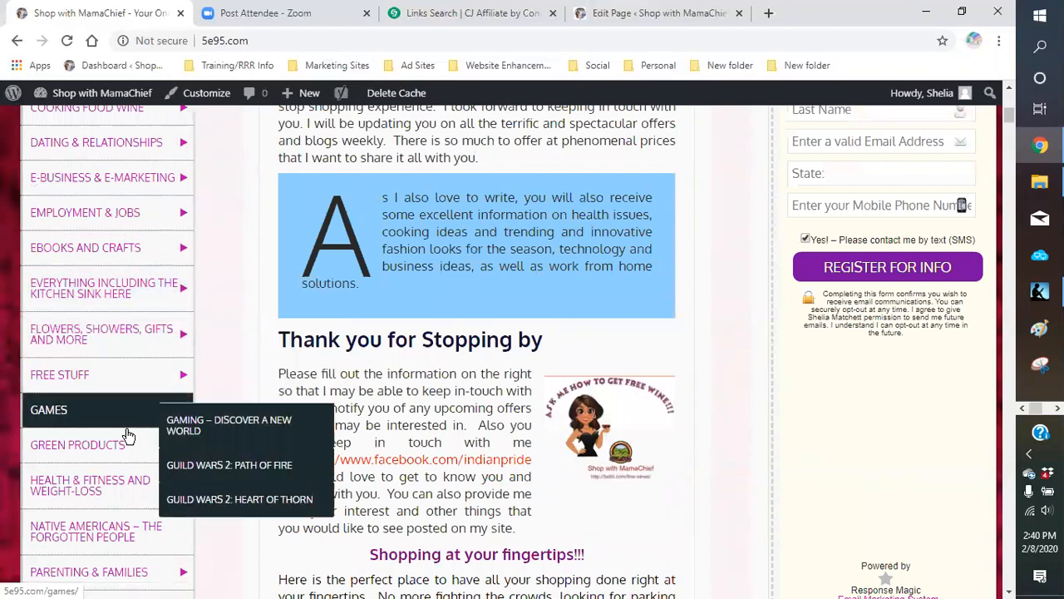
mouse_move(123, 465)
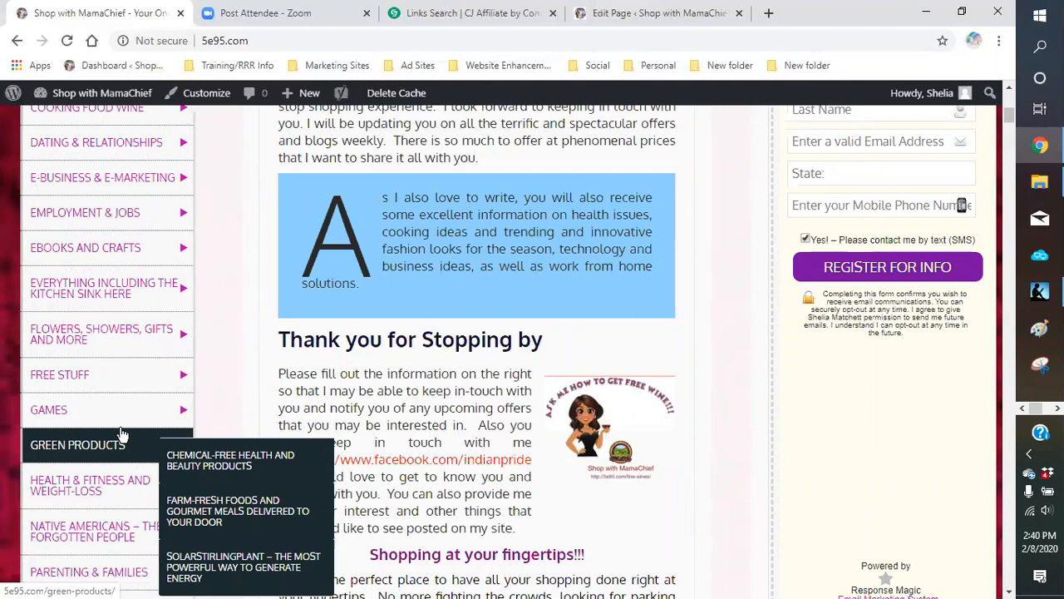
mouse_move(79, 247)
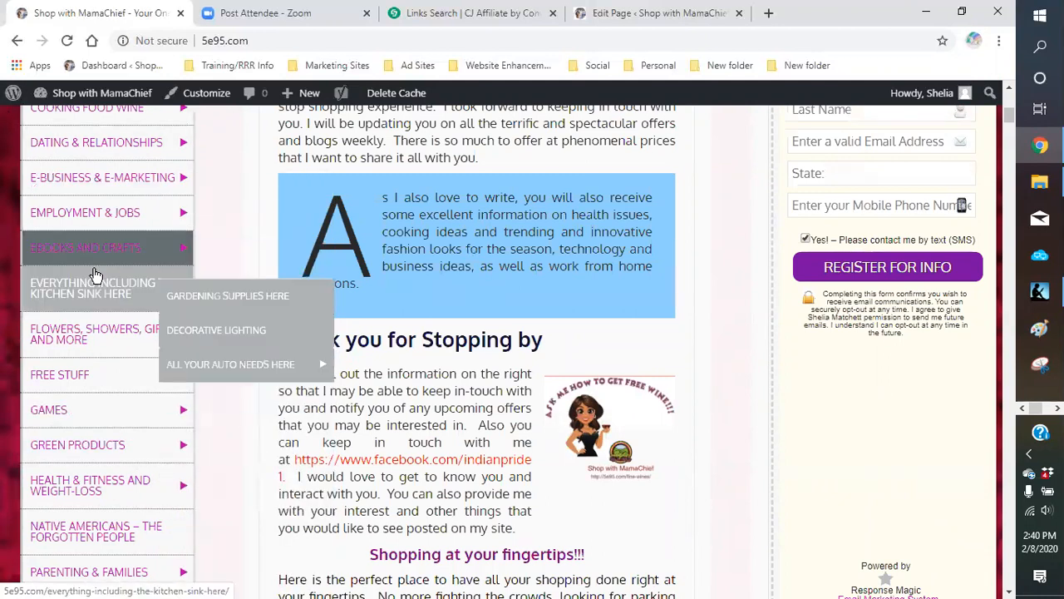
scroll(97, 275, "up", 4)
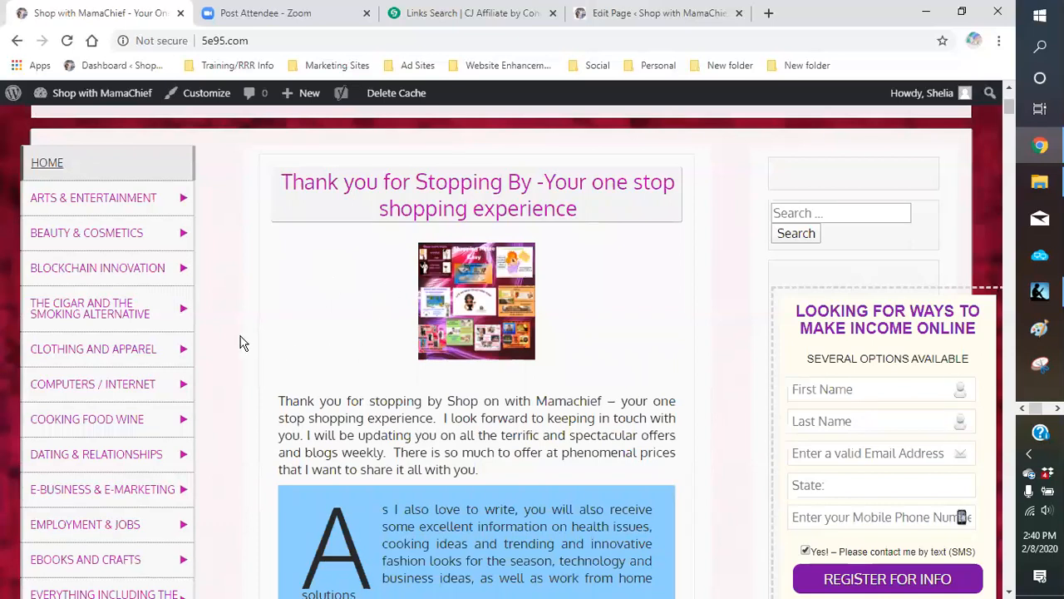
scroll(242, 343, "down", 1)
scroll(238, 336, "up", 1)
mouse_move(155, 410)
scroll(81, 426, "down", 2)
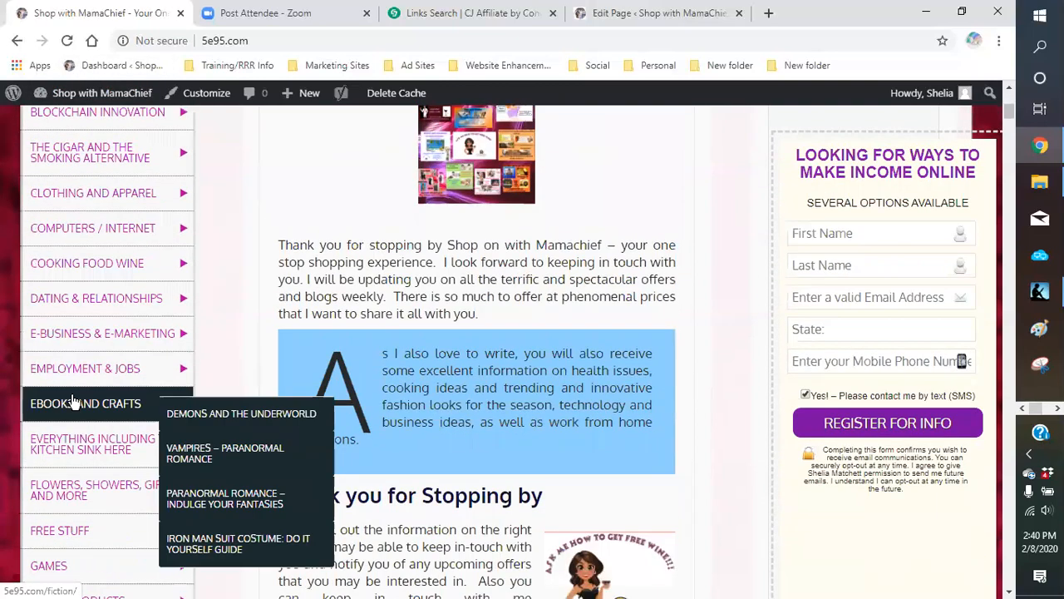
mouse_move(71, 392)
mouse_move(70, 334)
scroll(71, 329, "down", 1)
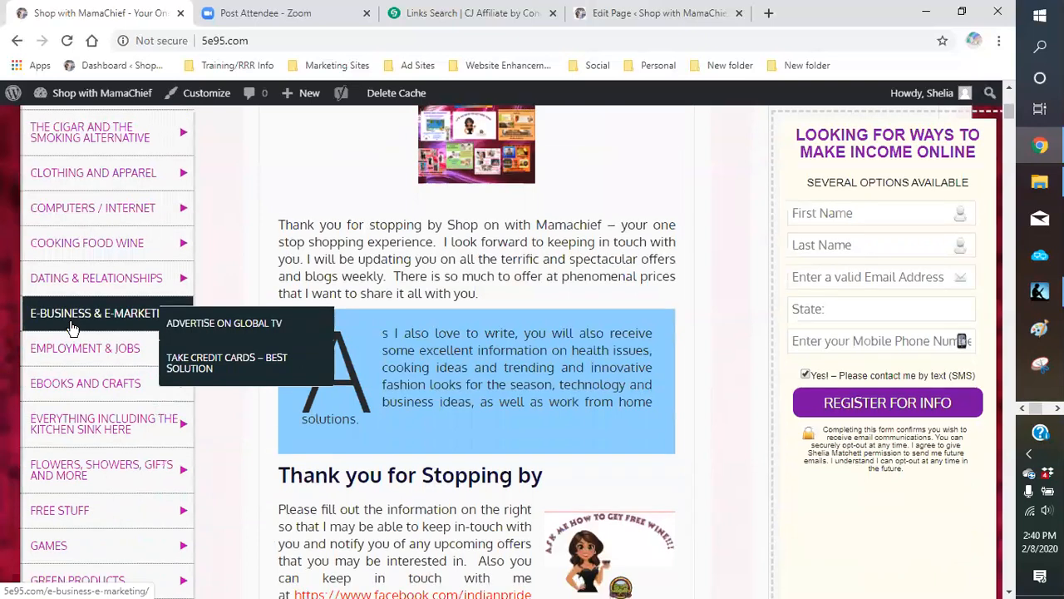
scroll(72, 328, "down", 1)
mouse_move(117, 408)
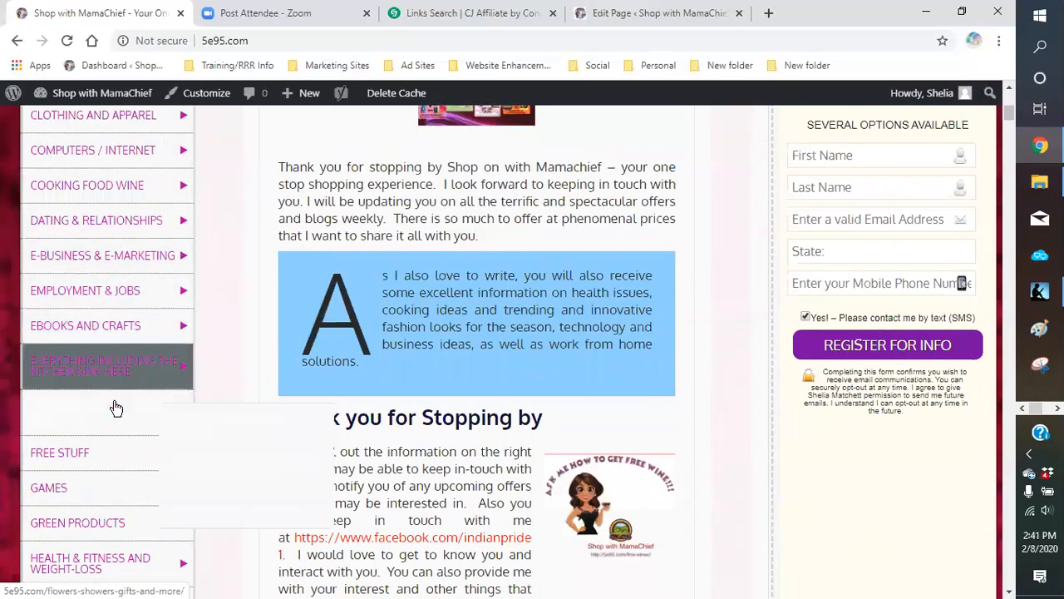
- Open the BETTER SLEEP TIPS FOR A RESTFUL NIGHT page from the live site's HEALTH & FITNESS AND WEIGHT-LOSS submenu
scroll(108, 416, "down", 2)
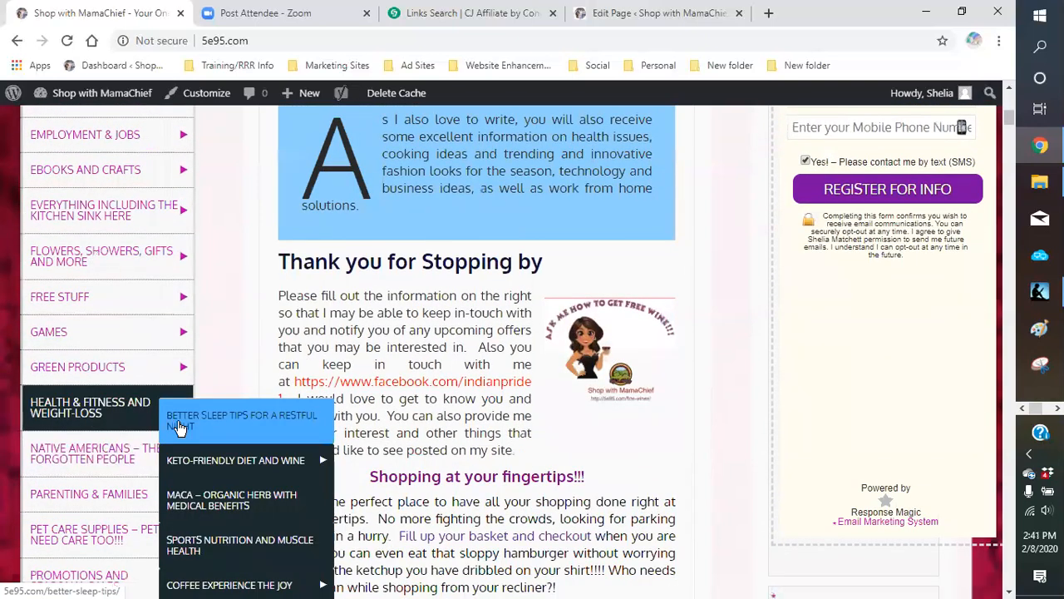
left_click(179, 424)
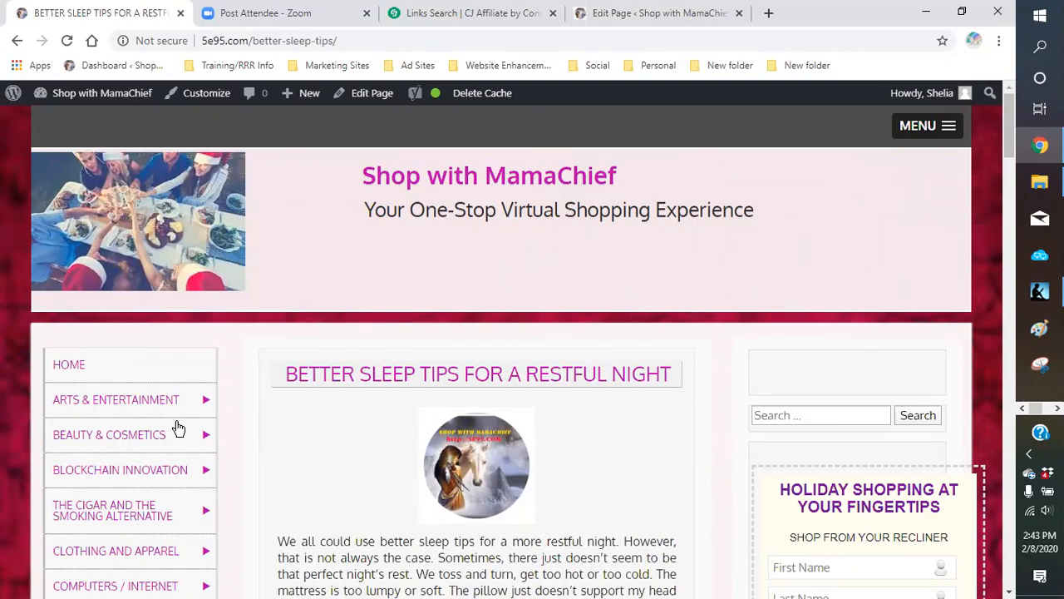
mouse_move(178, 427)
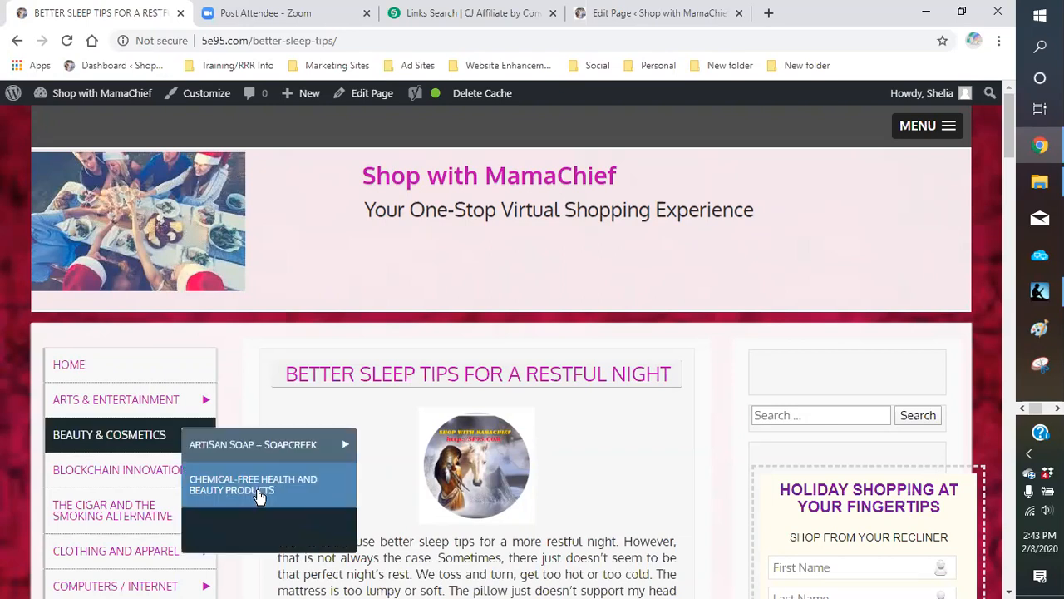
left_click(260, 496)
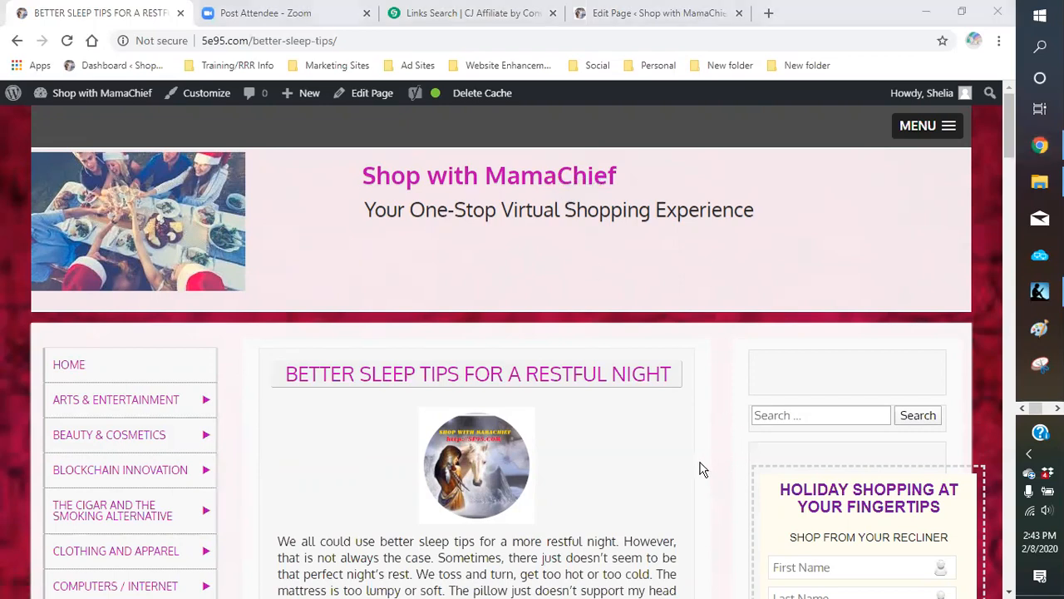
- Review the text, links and images of the published Better Sleep Tips page down to the mattress section
scroll(703, 469, "down", 3)
scroll(700, 468, "up", 3)
scroll(700, 468, "down", 5)
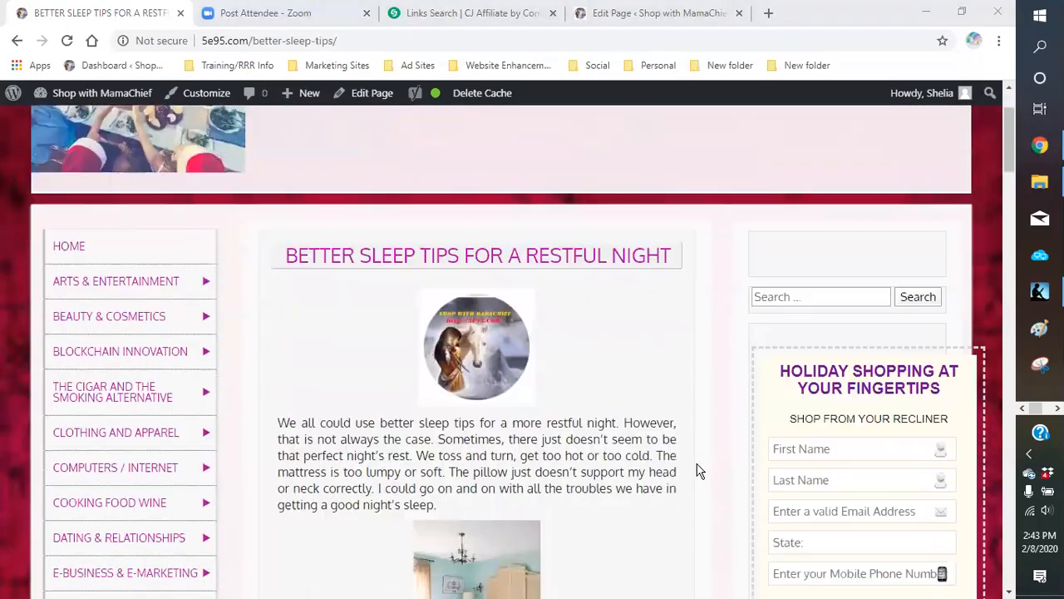
scroll(678, 465, "down", 3)
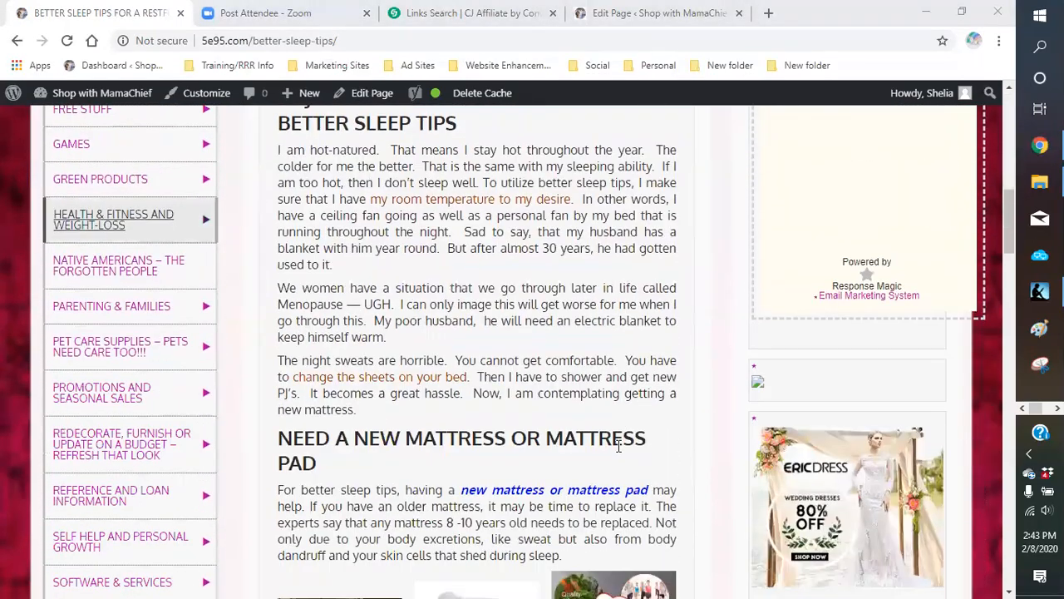
scroll(617, 447, "down", 5)
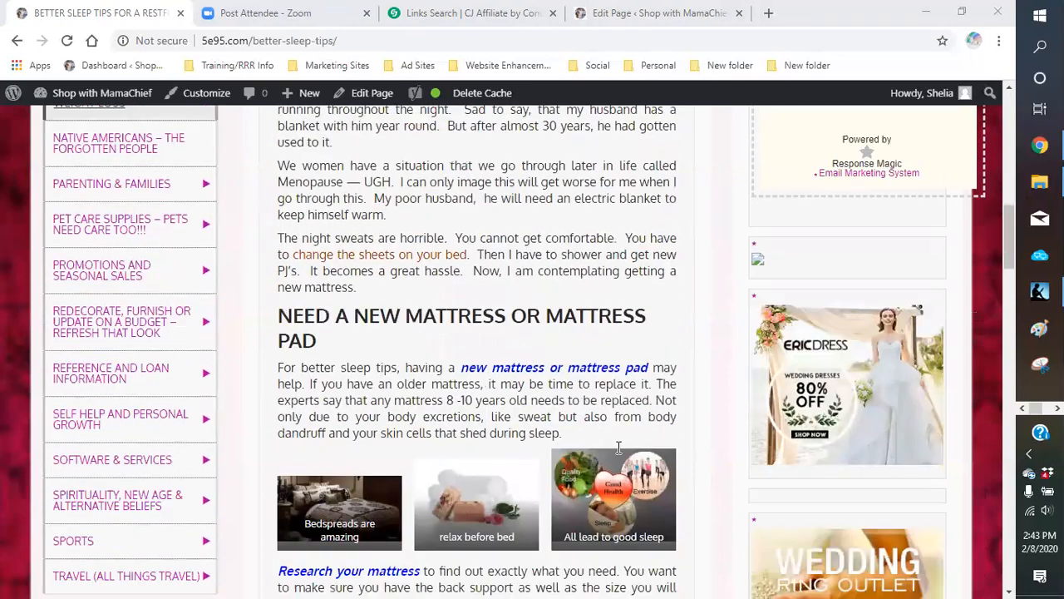
scroll(617, 448, "up", 4)
scroll(618, 447, "up", 6)
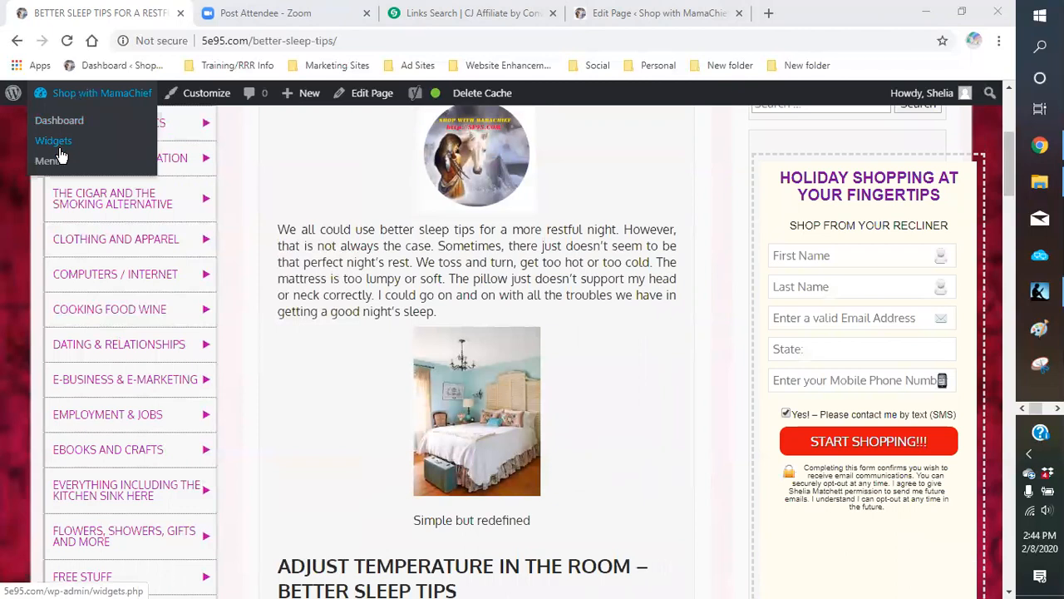
- Go from the live page to the WordPress dashboard and open the Media Library
mouse_move(73, 98)
left_click(66, 123)
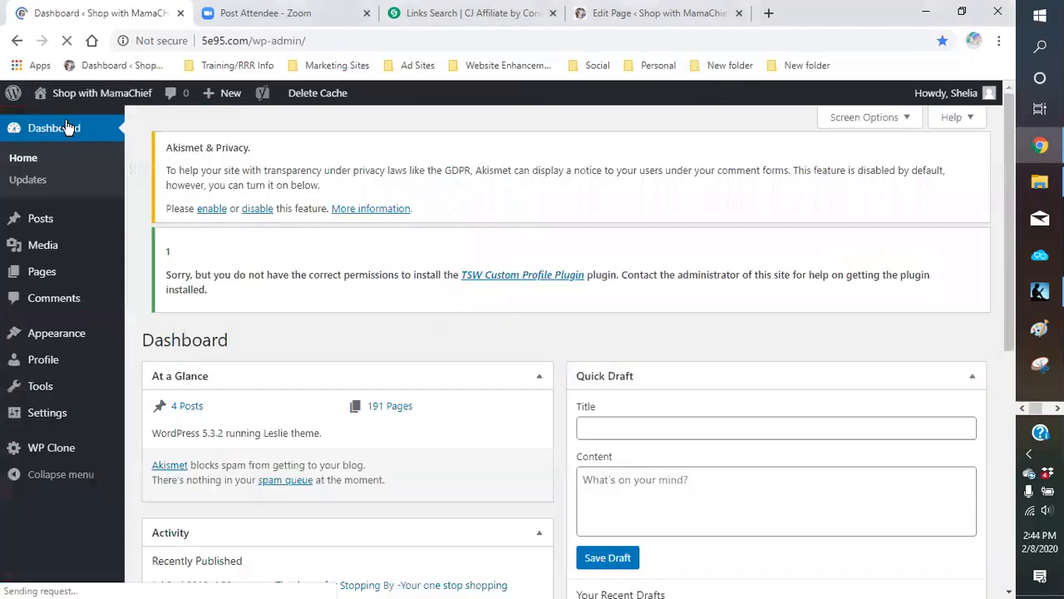
mouse_move(67, 253)
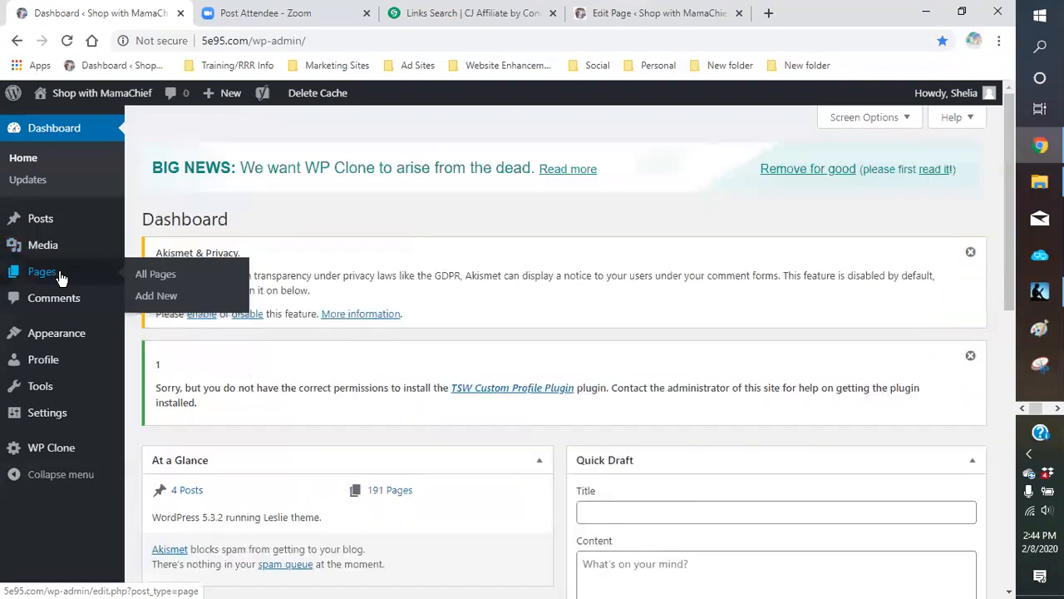
left_click(167, 249)
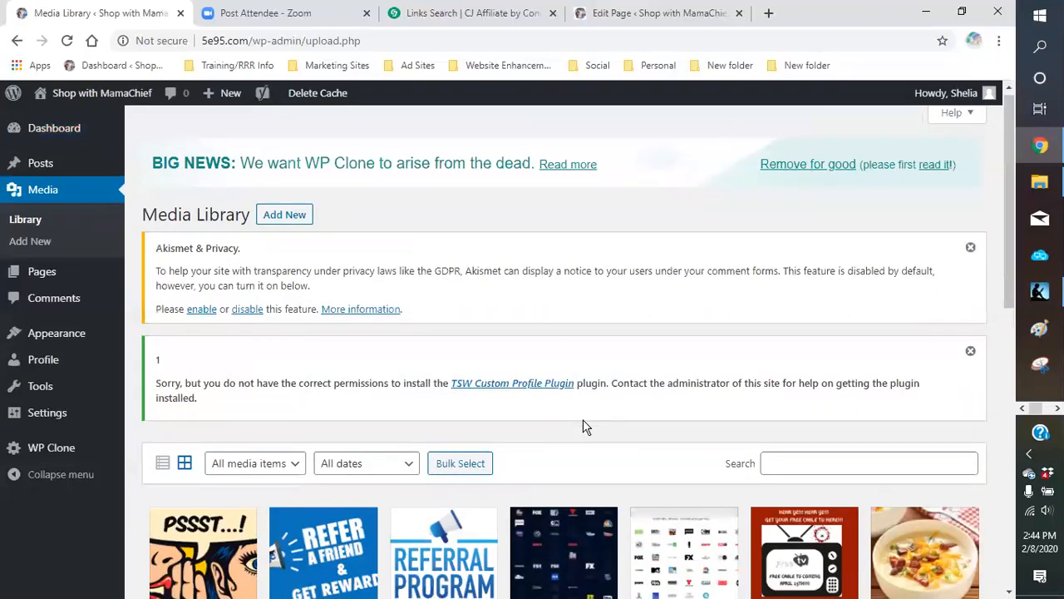
- Look through the uploaded images and videos in the Media Library, including the recipe, wine and holiday graphics, and return to its beginning
scroll(582, 424, "down", 8)
scroll(584, 418, "down", 8)
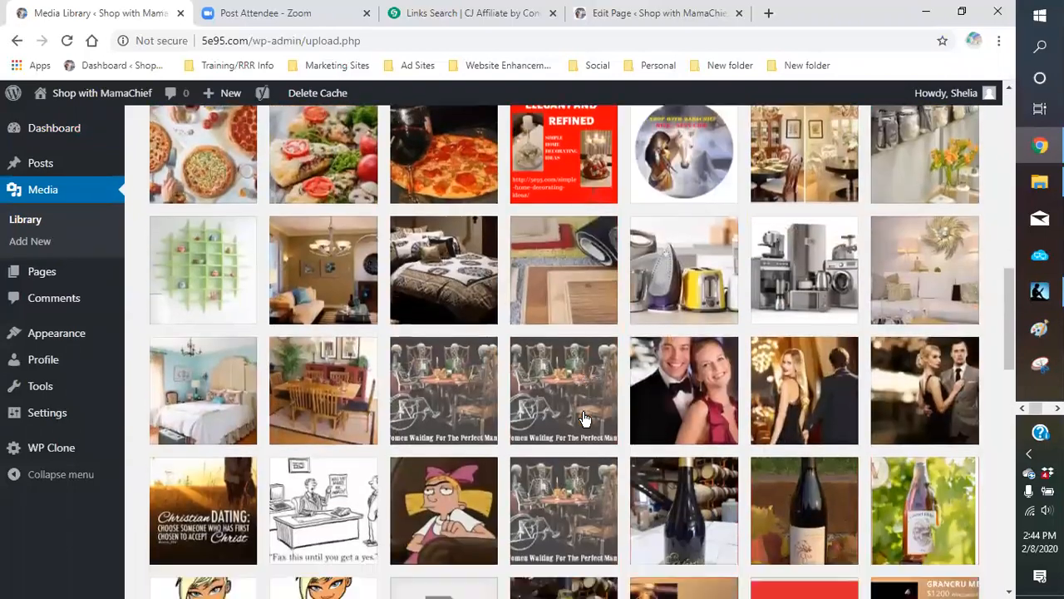
scroll(585, 418, "down", 6)
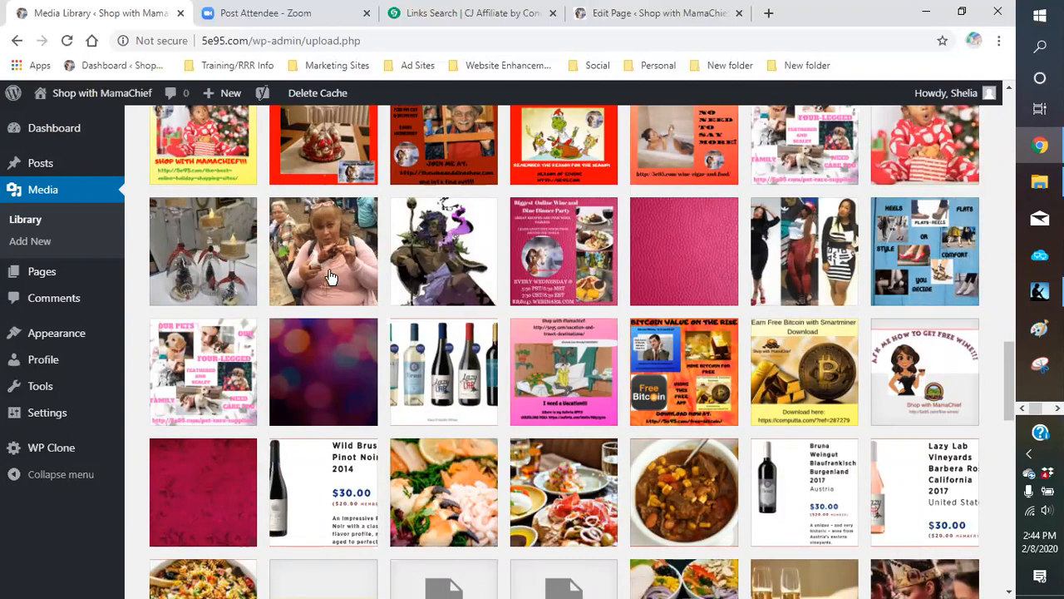
scroll(330, 277, "down", 5)
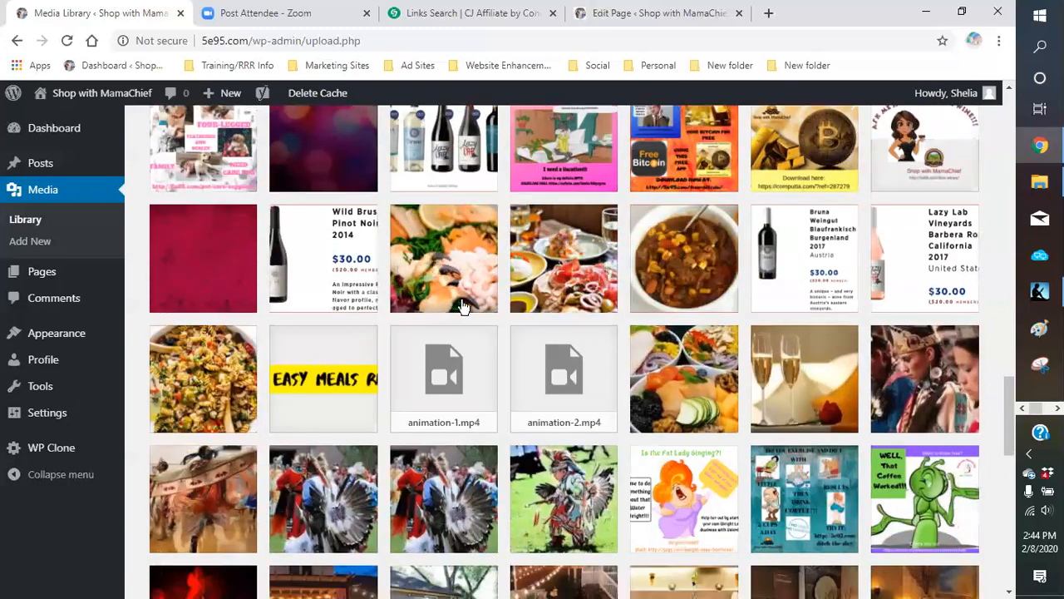
scroll(465, 308, "down", 2)
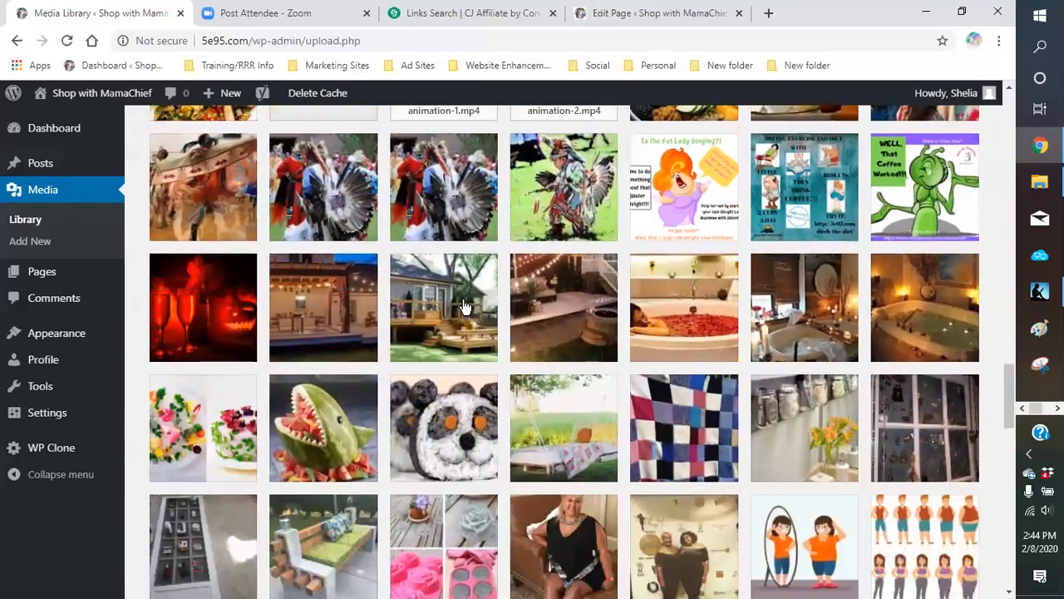
scroll(570, 409, "down", 2)
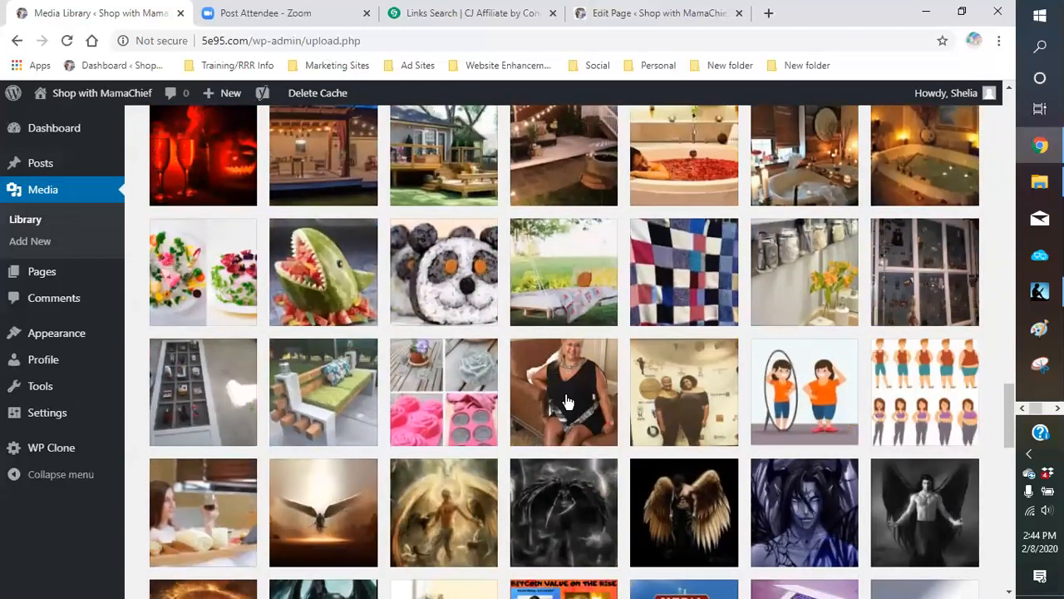
scroll(569, 386, "down", 1)
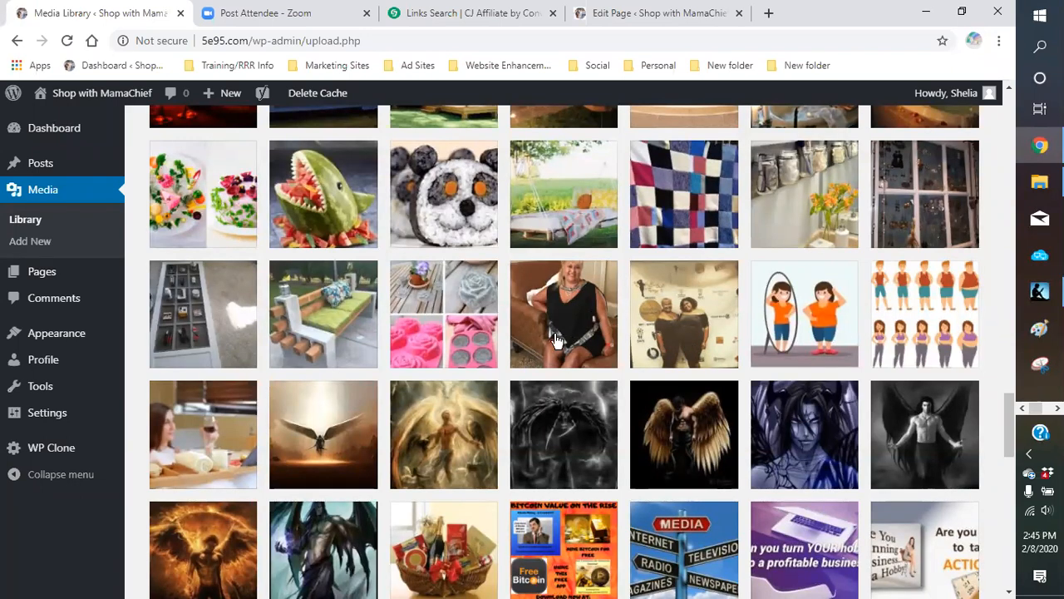
scroll(490, 316, "up", 5)
scroll(316, 330, "up", 6)
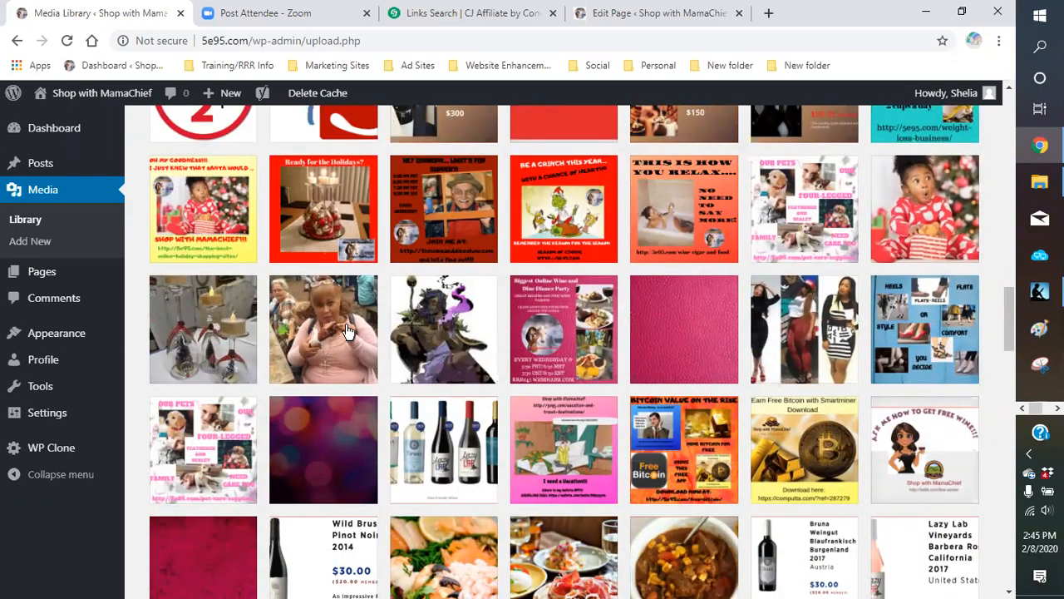
scroll(346, 331, "down", 1)
scroll(339, 275, "down", 1)
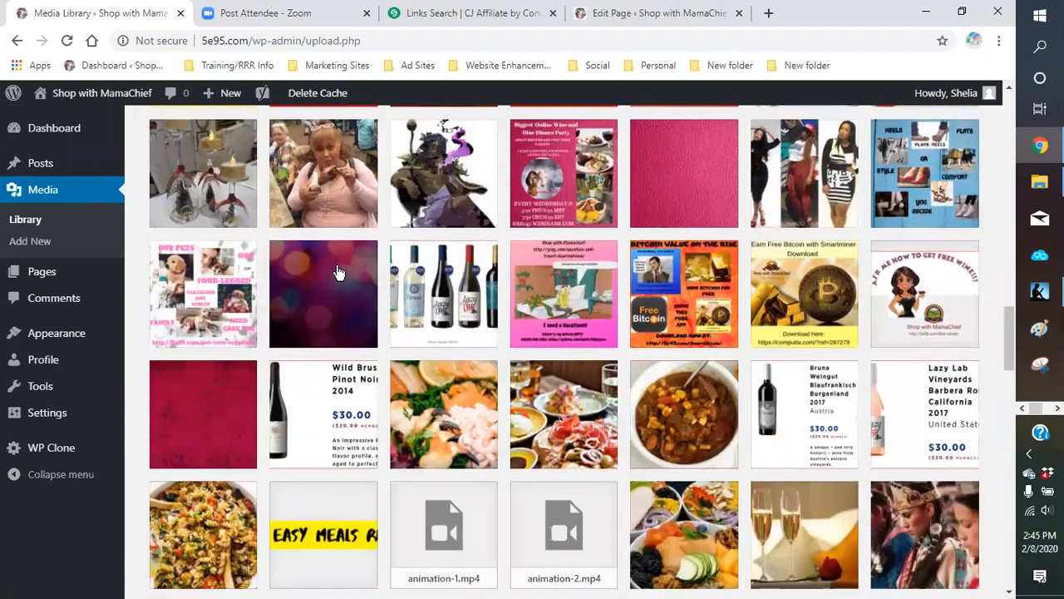
scroll(337, 275, "down", 1)
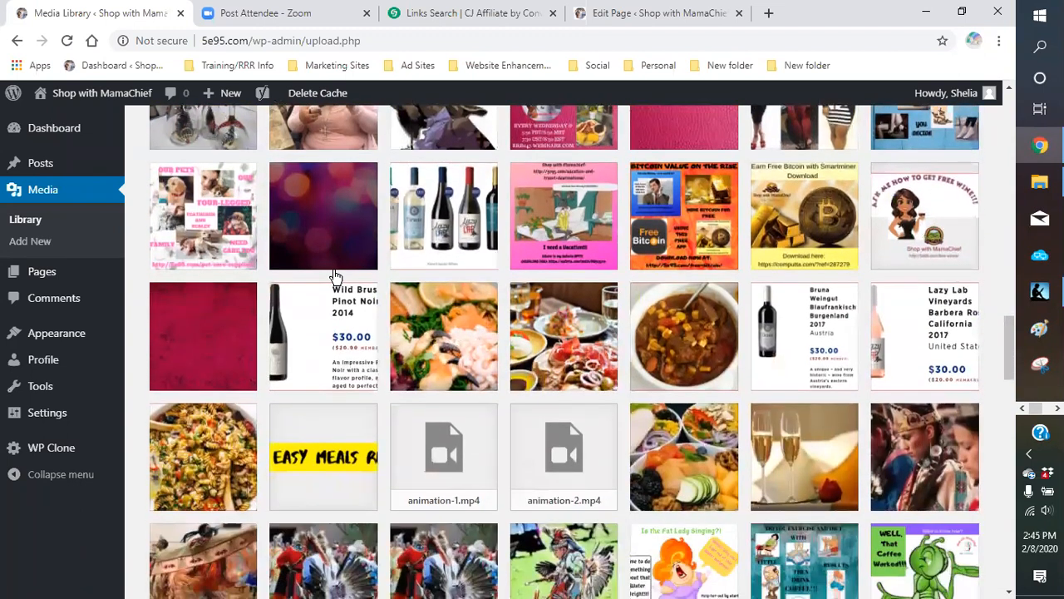
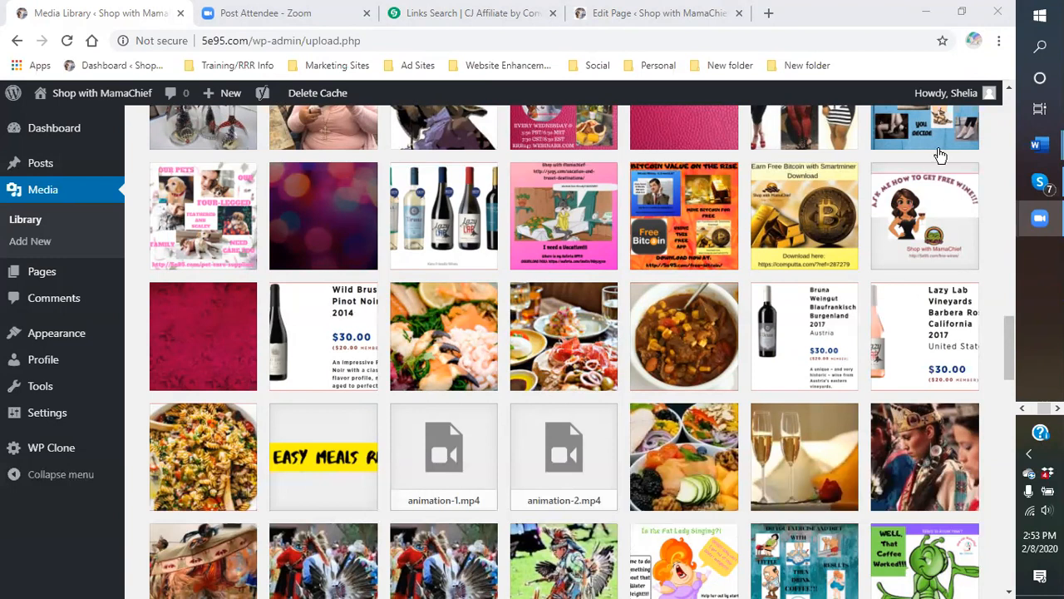
scroll(675, 90, "up", 1)
scroll(786, 260, "up", 15)
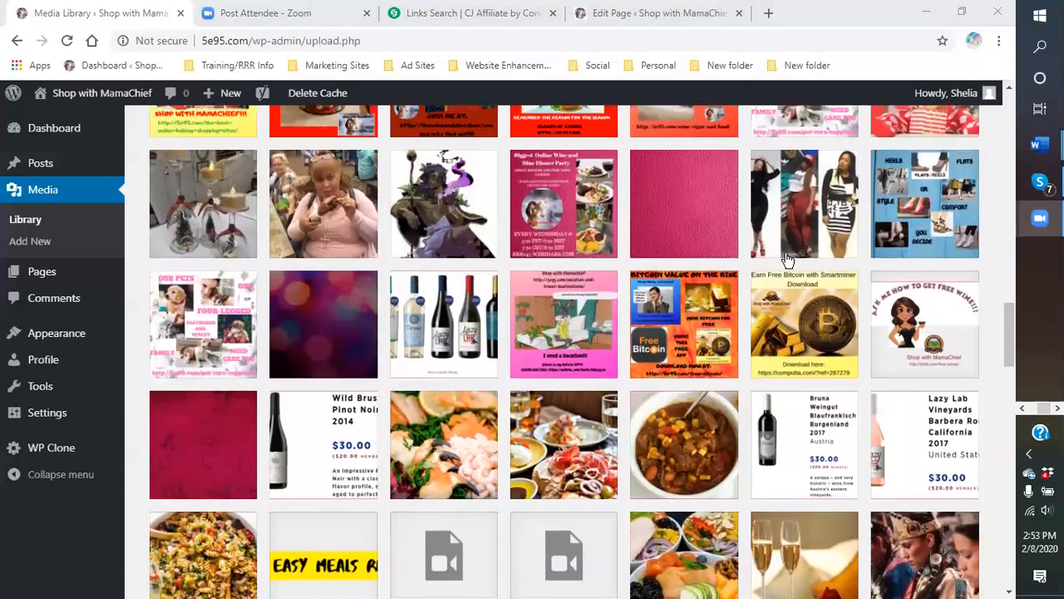
scroll(786, 260, "up", 10)
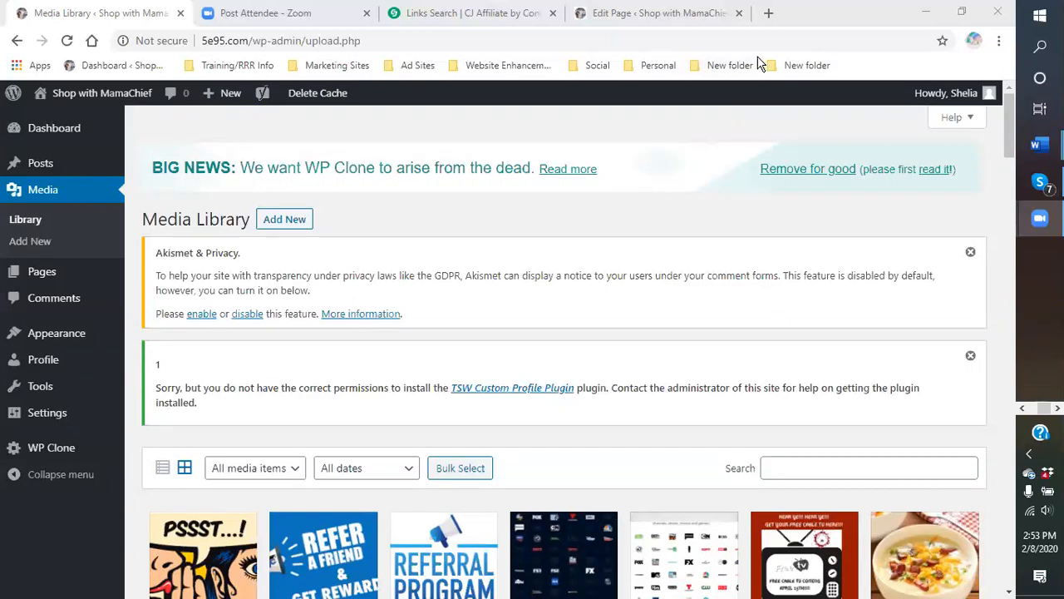
- Open the bookmarked ResponseMagic control panel in a new tab and log in with the saved username and account password
left_click(773, 16)
left_click(772, 17)
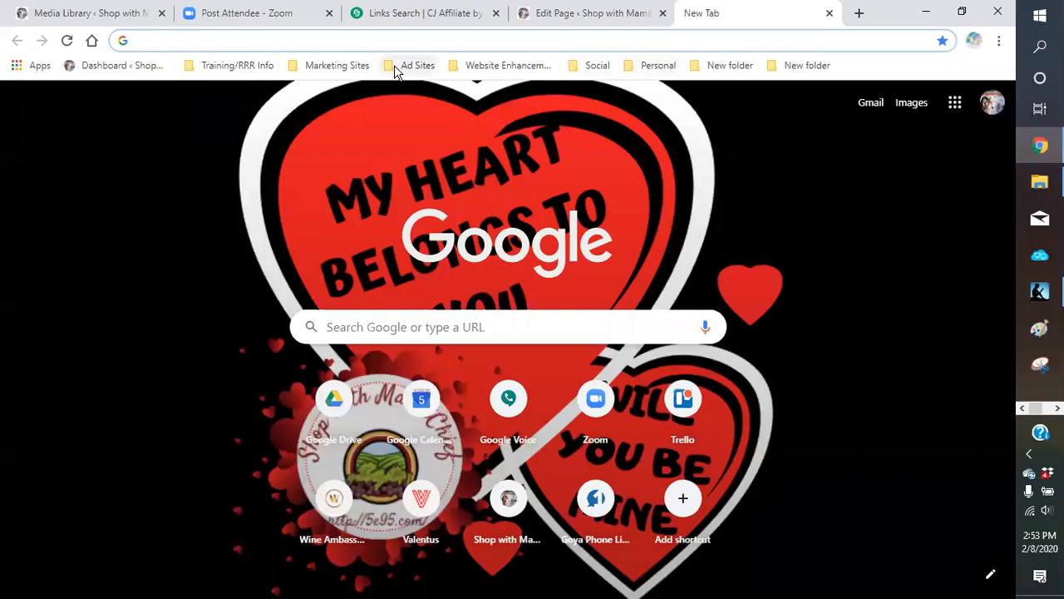
left_click(341, 68)
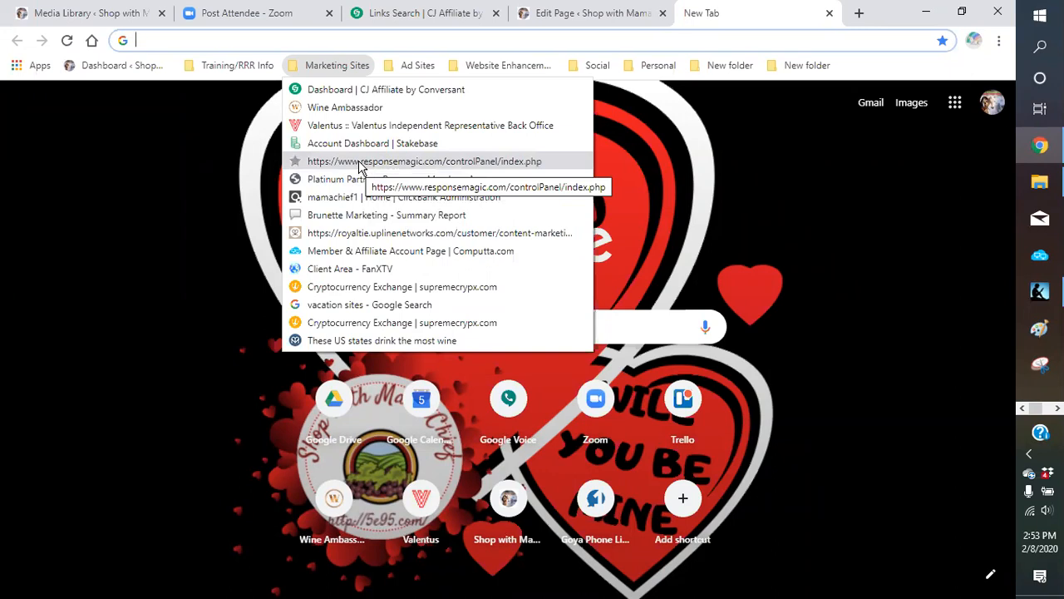
left_click(359, 161)
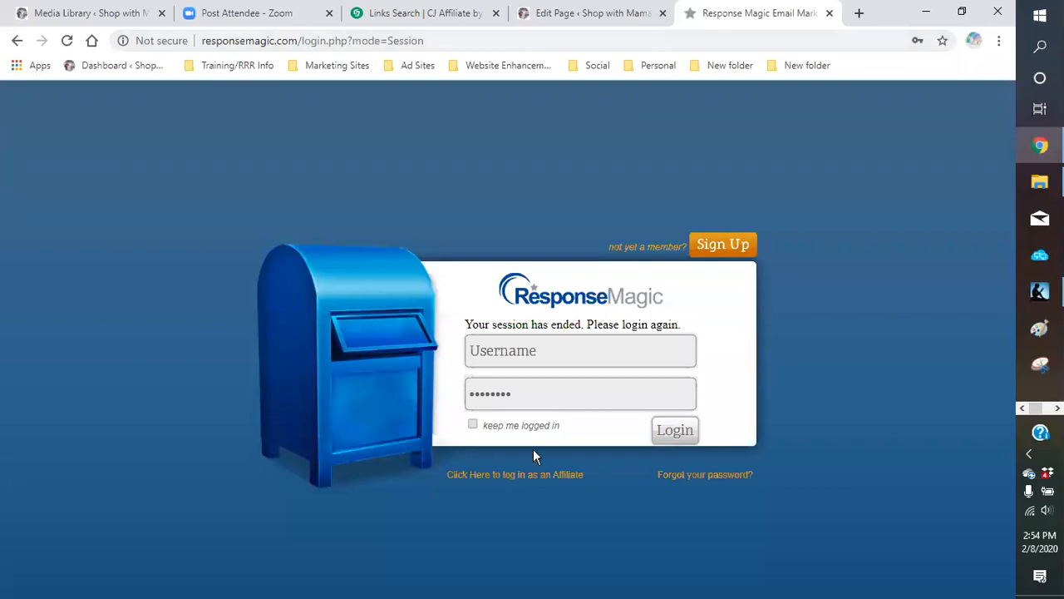
left_click(495, 351)
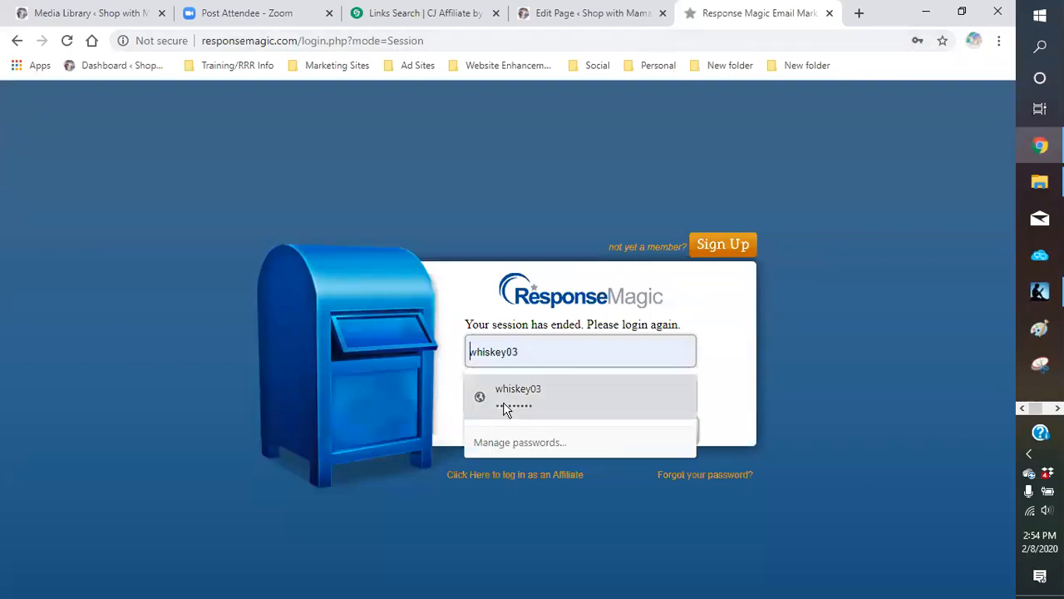
left_click(503, 397)
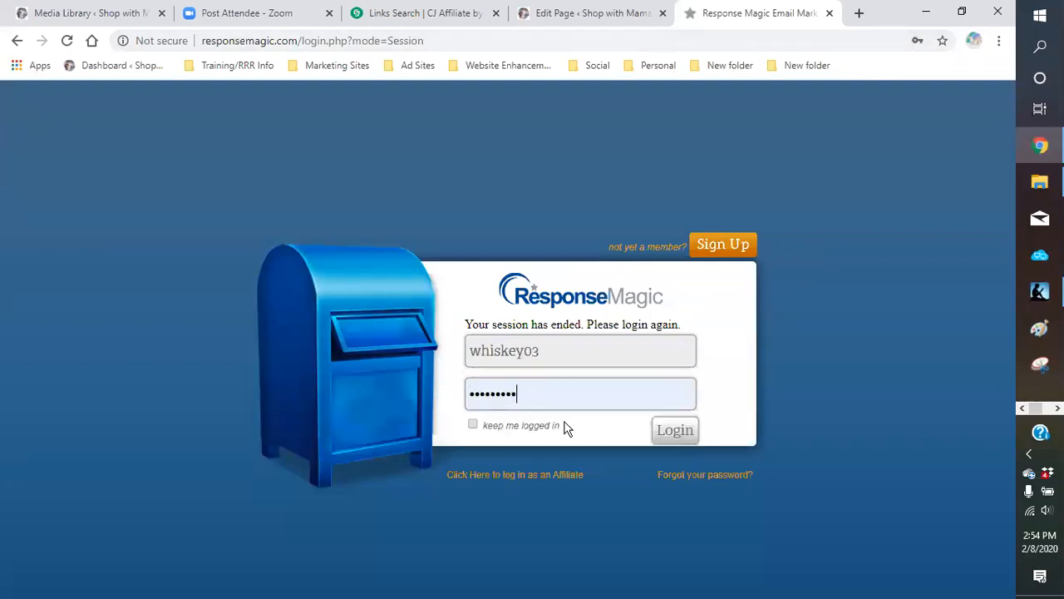
left_click(684, 433)
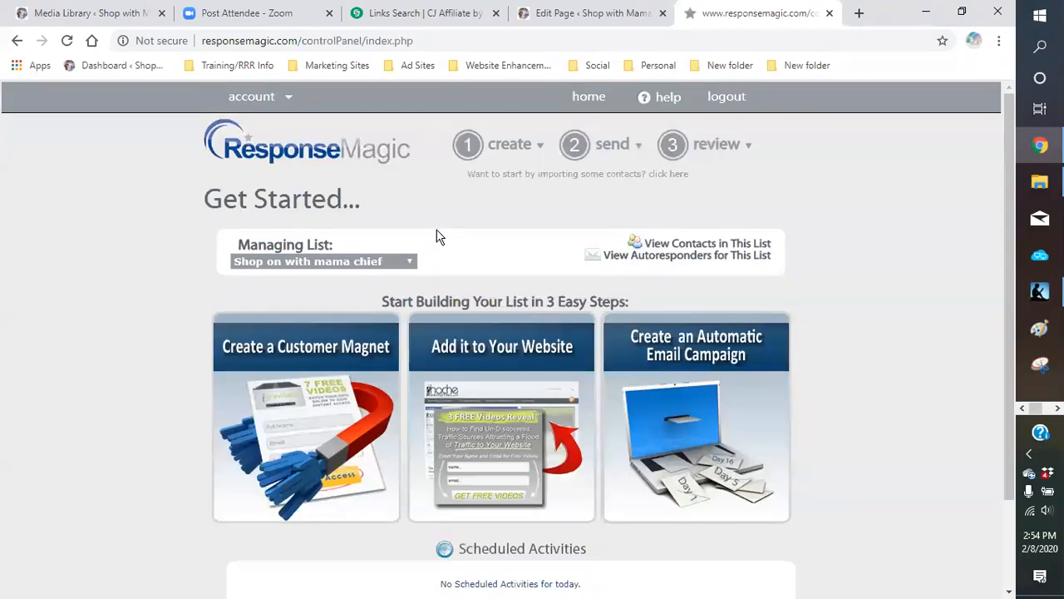
- Look over the ResponseMagic control panel's three list-building steps and account options, and return to the login page
scroll(677, 339, "down", 1)
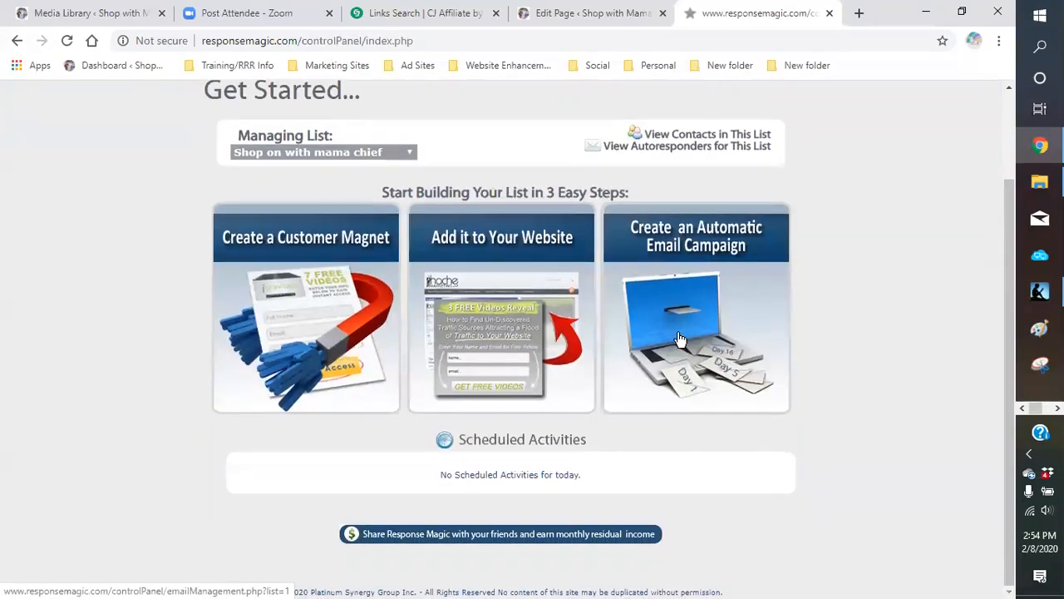
scroll(679, 338, "down", 1)
scroll(679, 338, "up", 2)
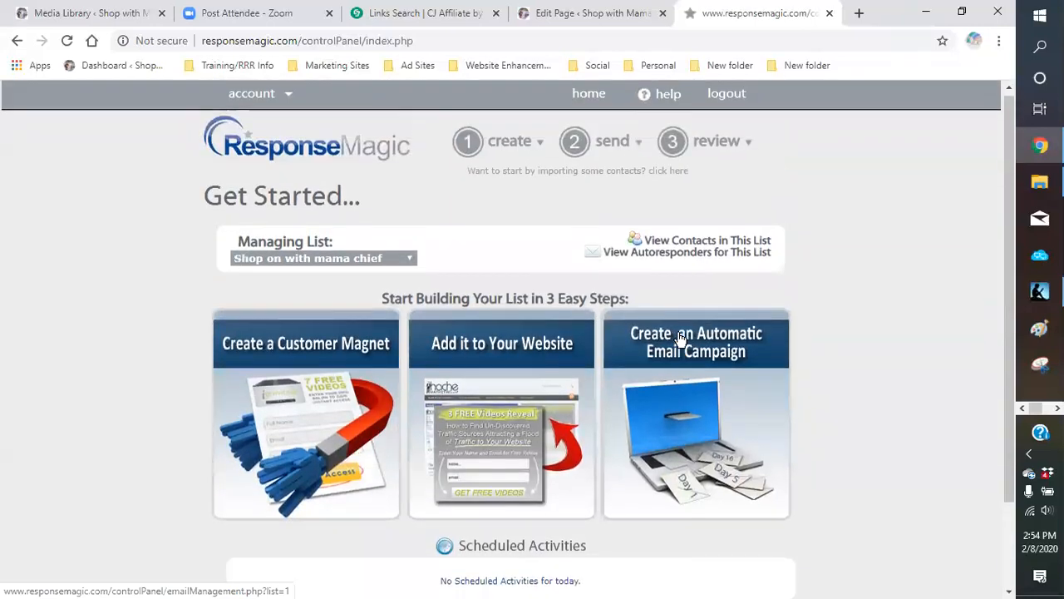
mouse_move(346, 105)
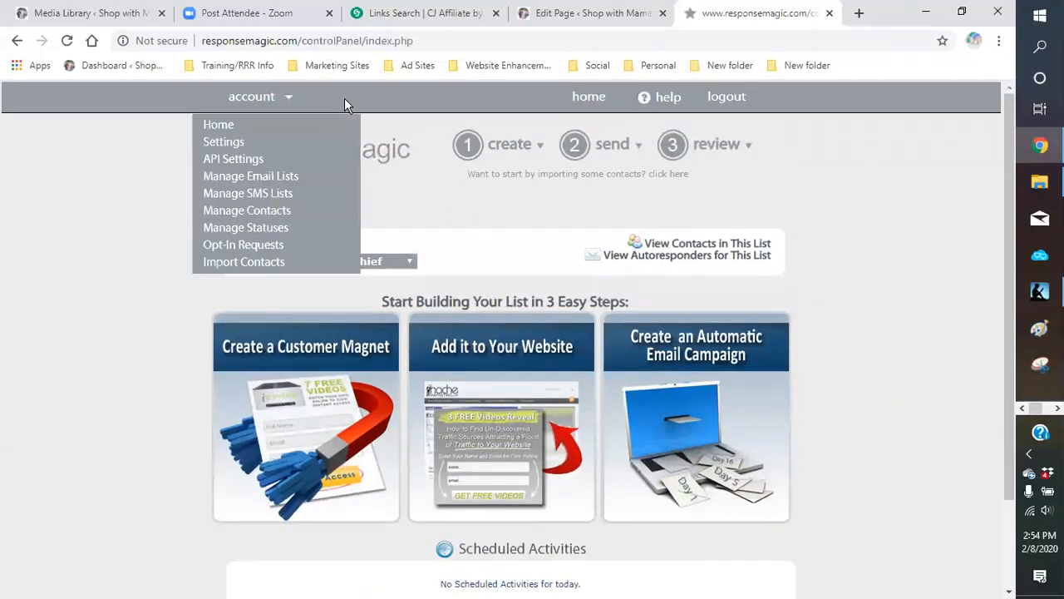
left_click(16, 40)
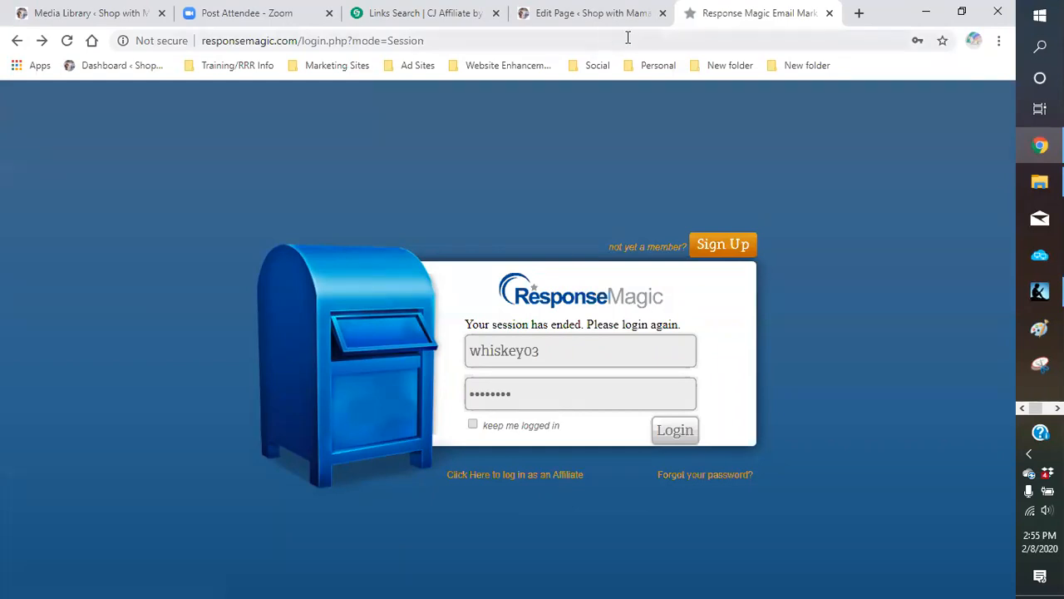
- Open the bookmarked Platinum Partners Program members area in a new tab and log in with the saved username and account password
left_click(859, 14)
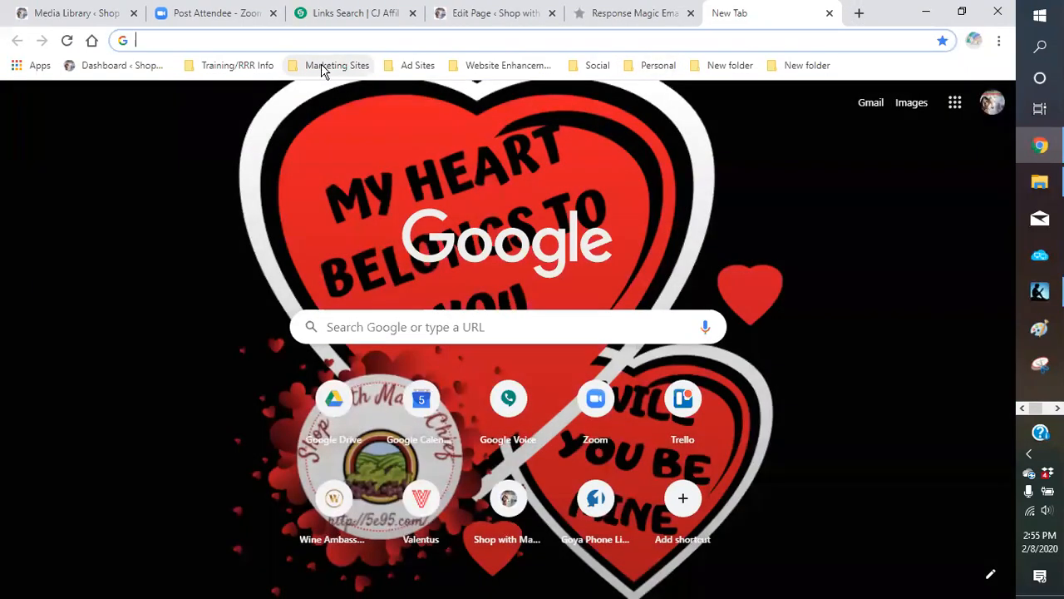
left_click(324, 71)
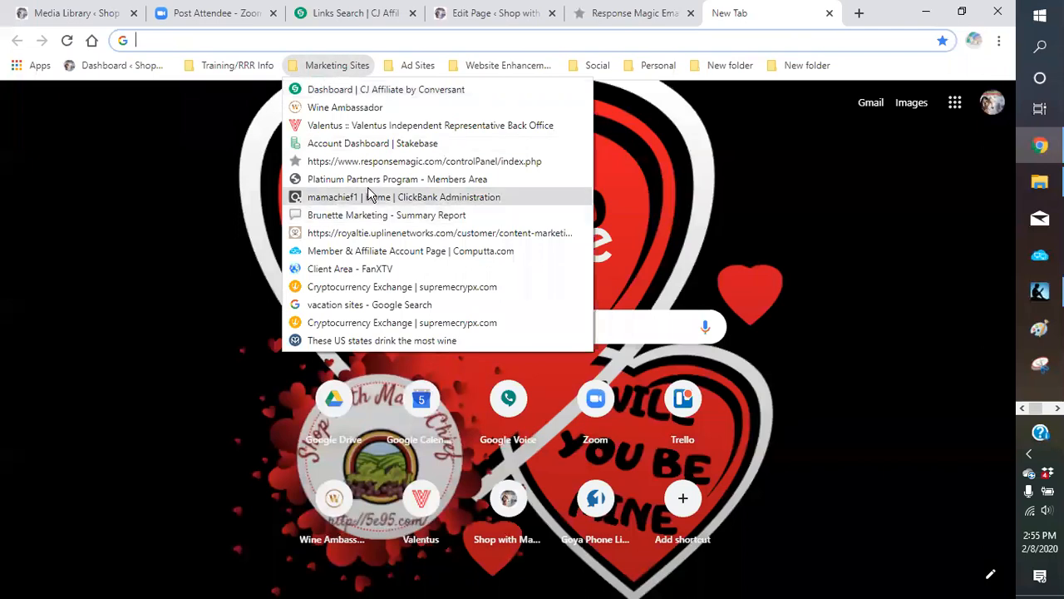
left_click(370, 180)
left_click(546, 173)
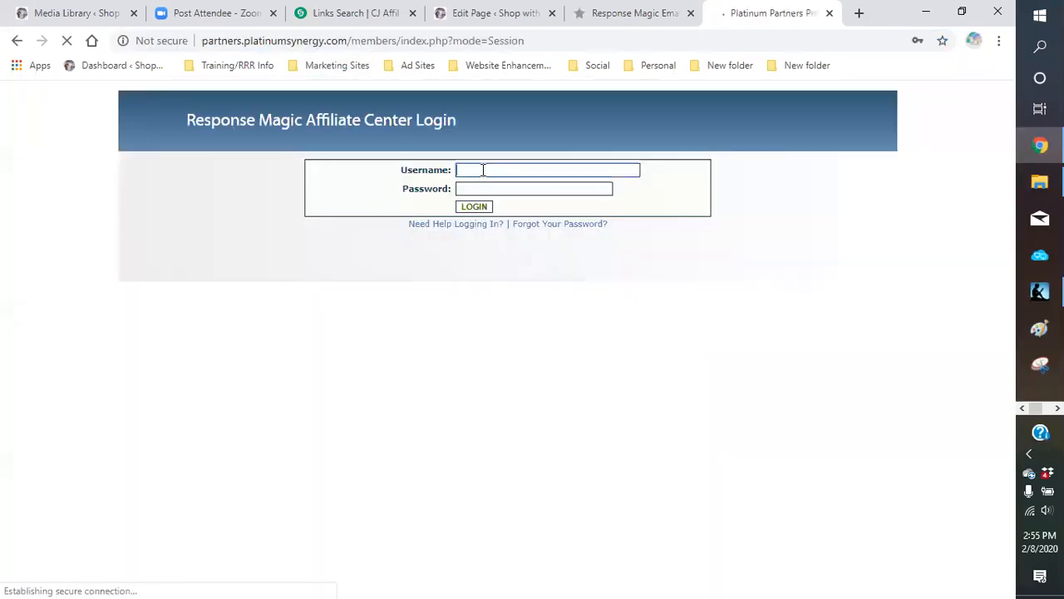
left_click(503, 213)
left_click(475, 209)
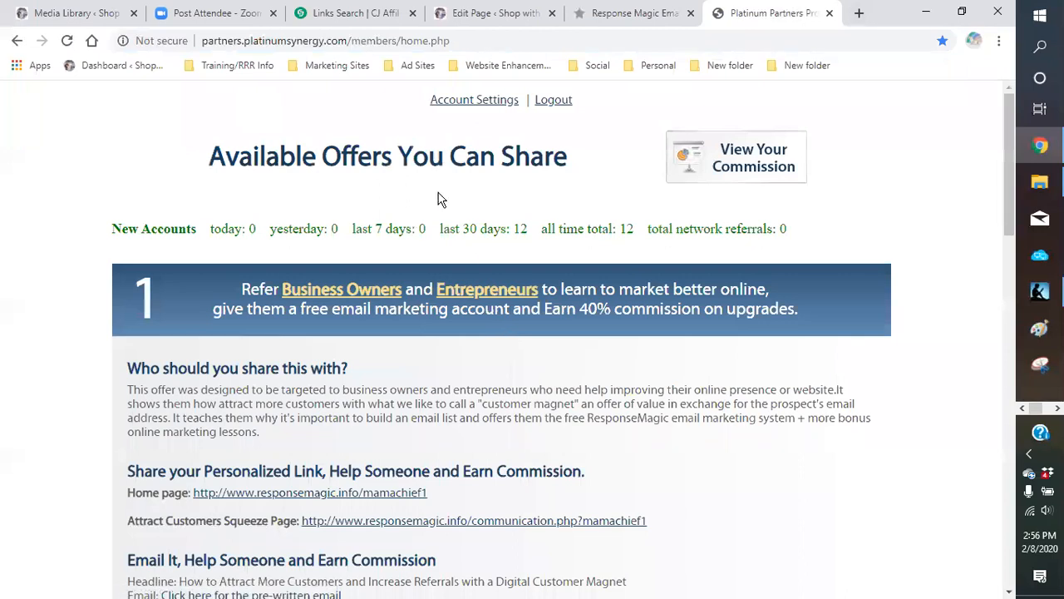
- Review the three shareable referral offers in the members area, including their personalized links, target audiences and pre-written emails
scroll(437, 198, "down", 1)
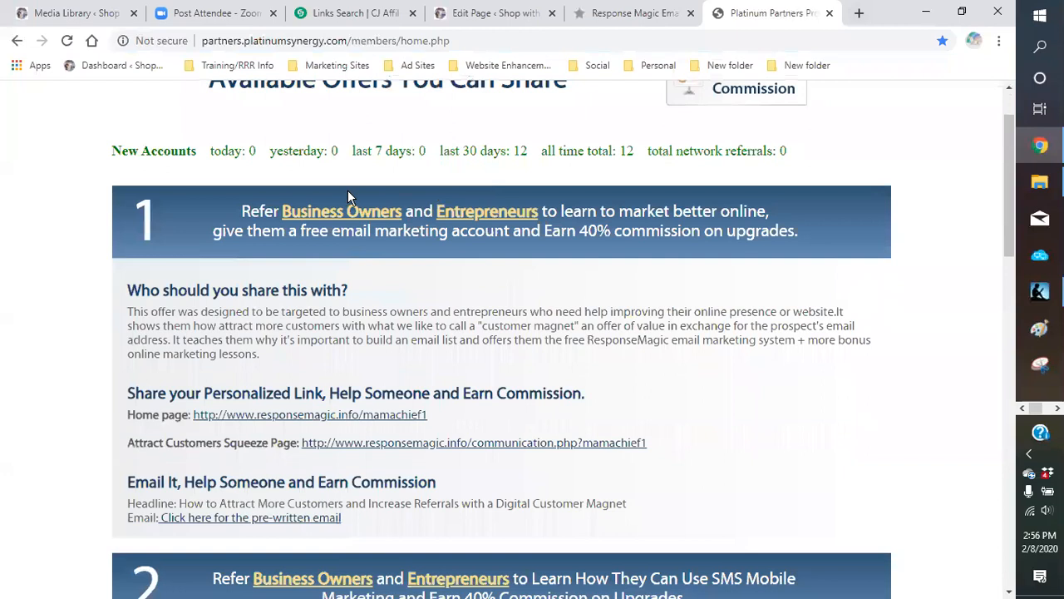
scroll(347, 190, "down", 1)
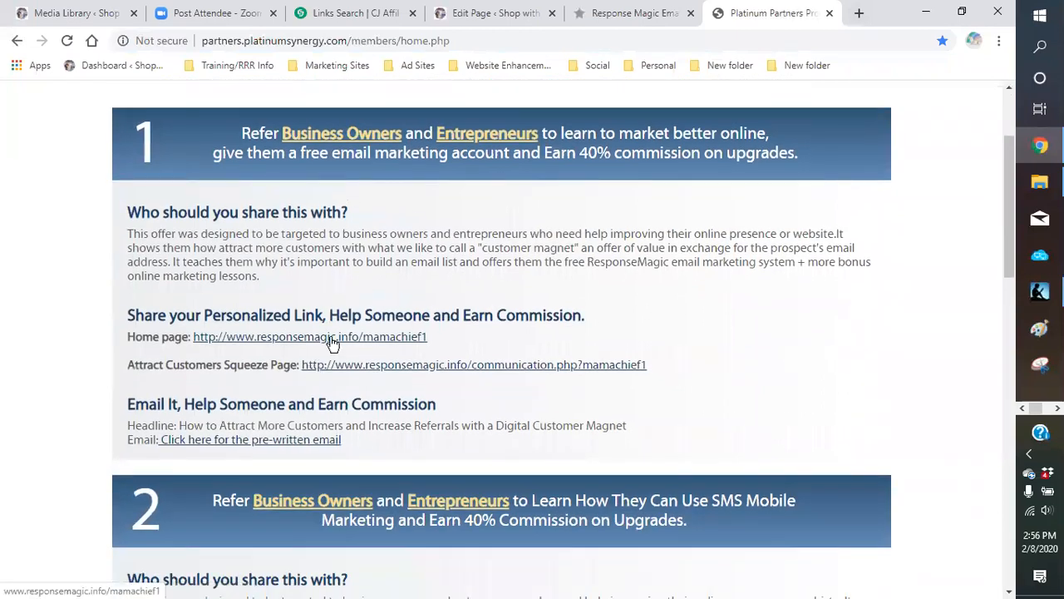
scroll(331, 344, "down", 3)
scroll(333, 358, "down", 2)
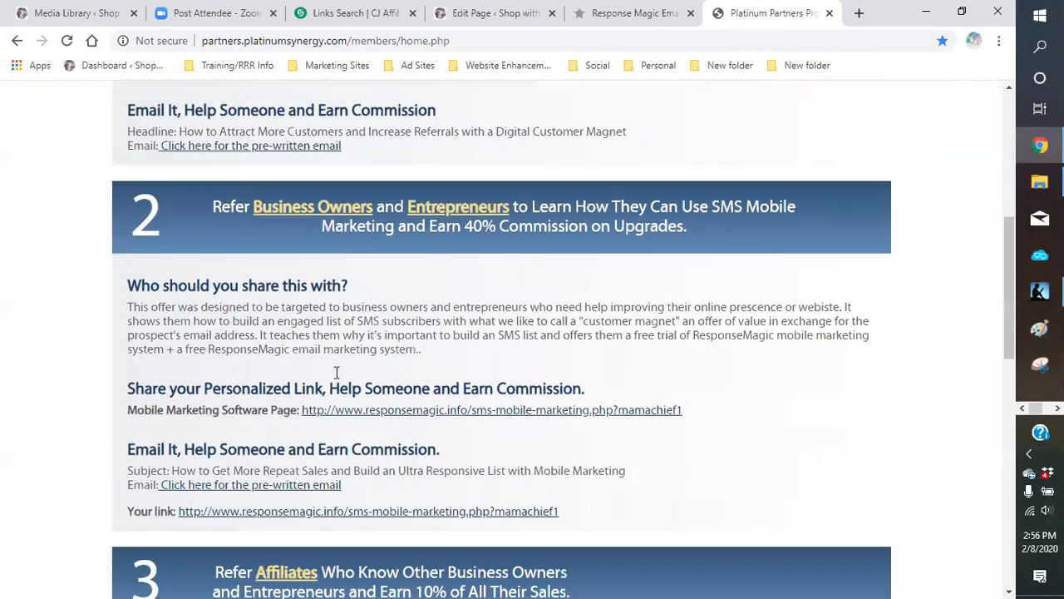
scroll(370, 401, "down", 2)
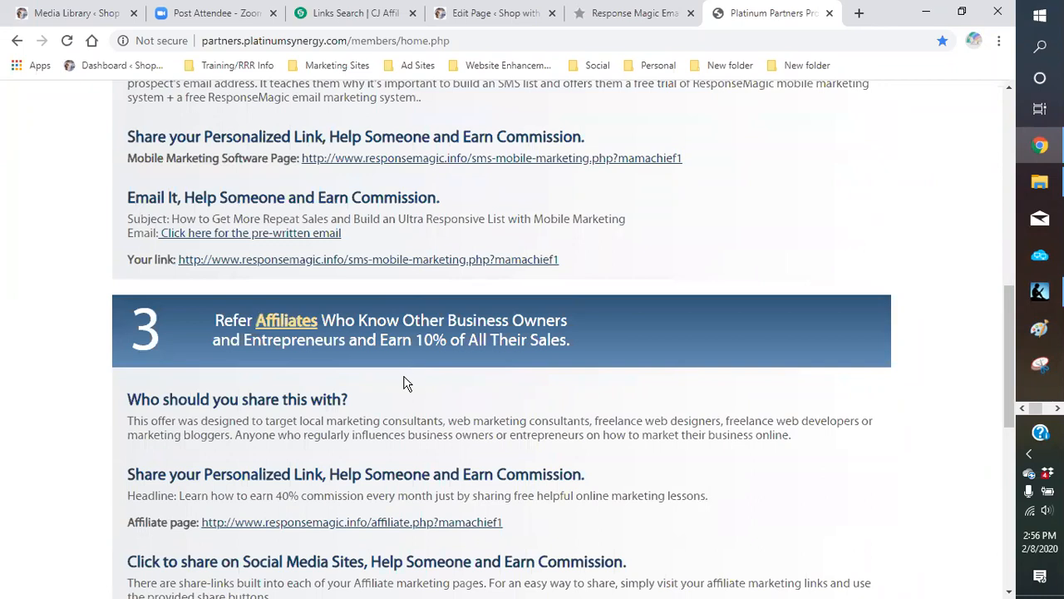
scroll(404, 381, "up", 2)
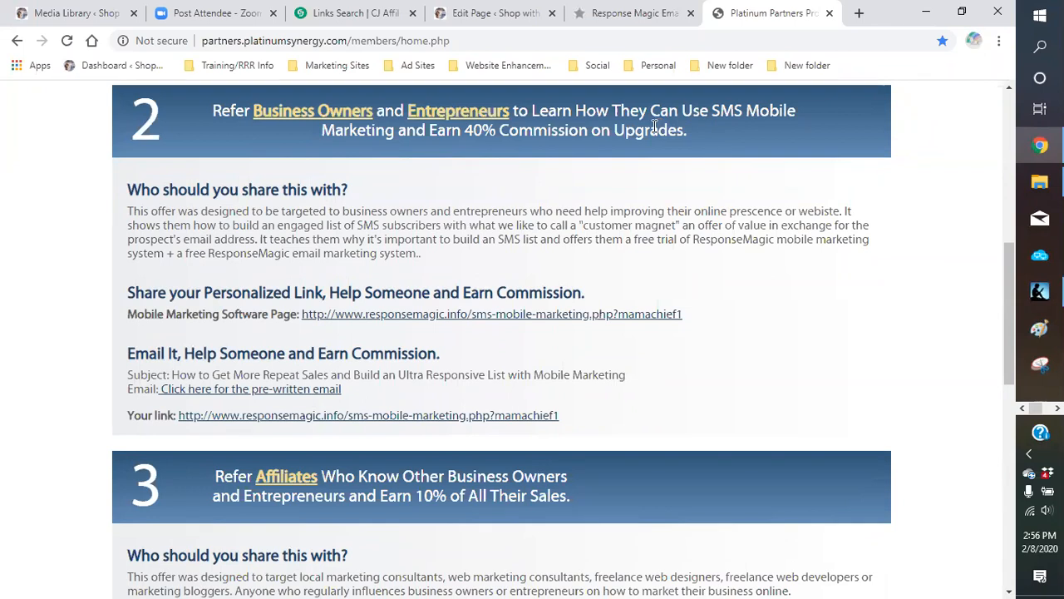
scroll(653, 133, "up", 3)
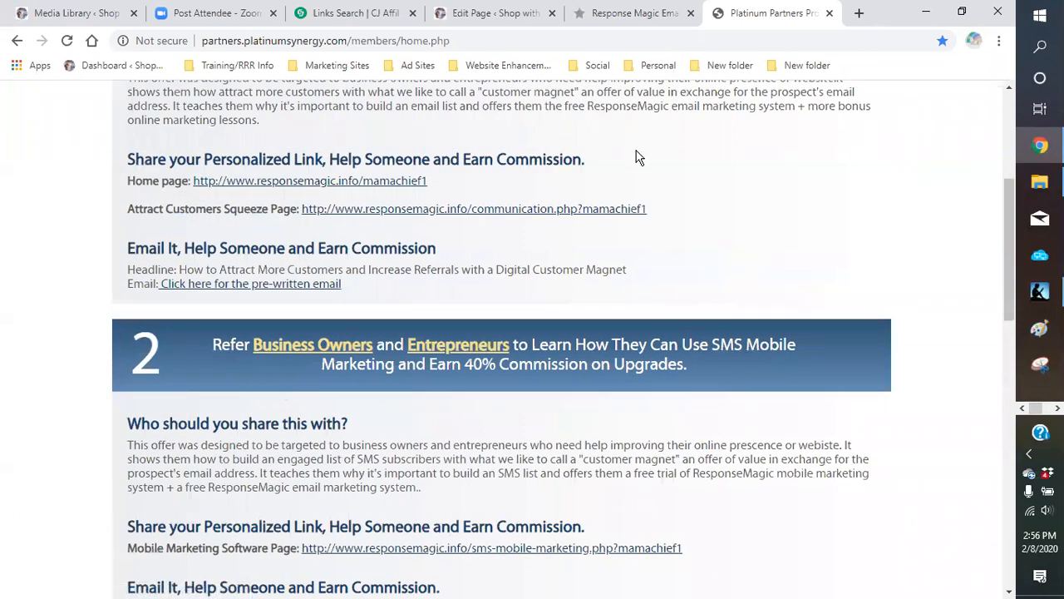
- Return to the ResponseMagic login page and log in again with the saved username and account password
left_click(636, 13)
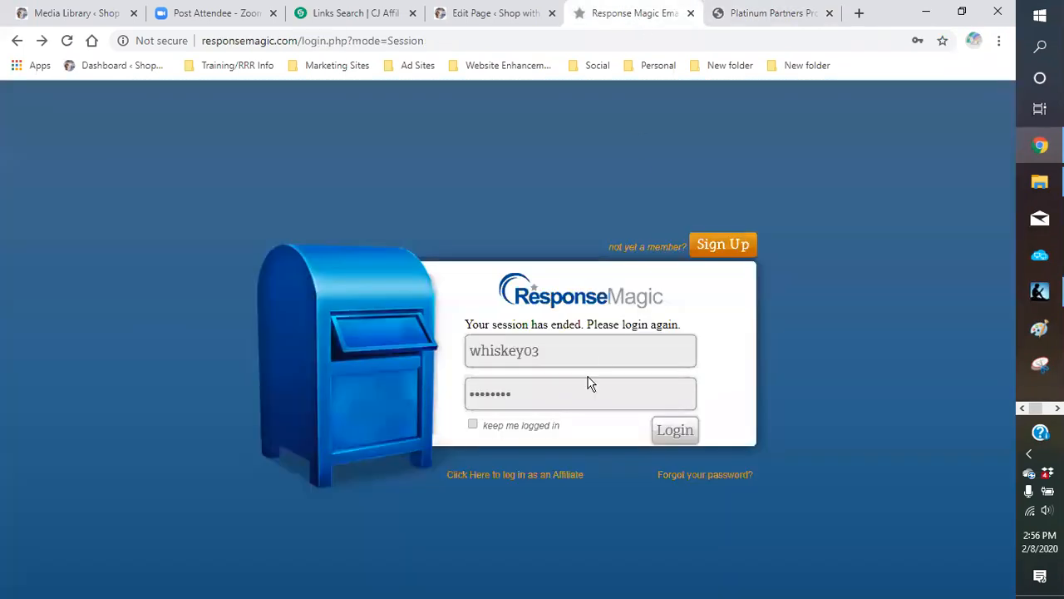
left_click(582, 346)
left_click(542, 407)
left_click(680, 430)
- Check the new-account summary and first offer in the Platinum Partners members area, and return to the ResponseMagic control panel
left_click(769, 14)
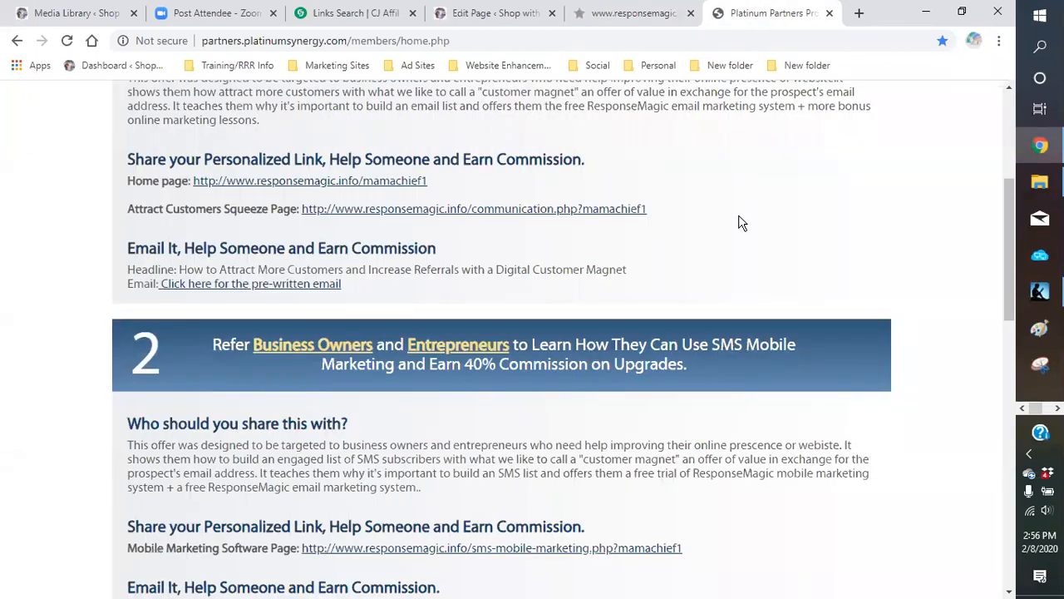
scroll(741, 222, "up", 3)
scroll(682, 210, "up", 2)
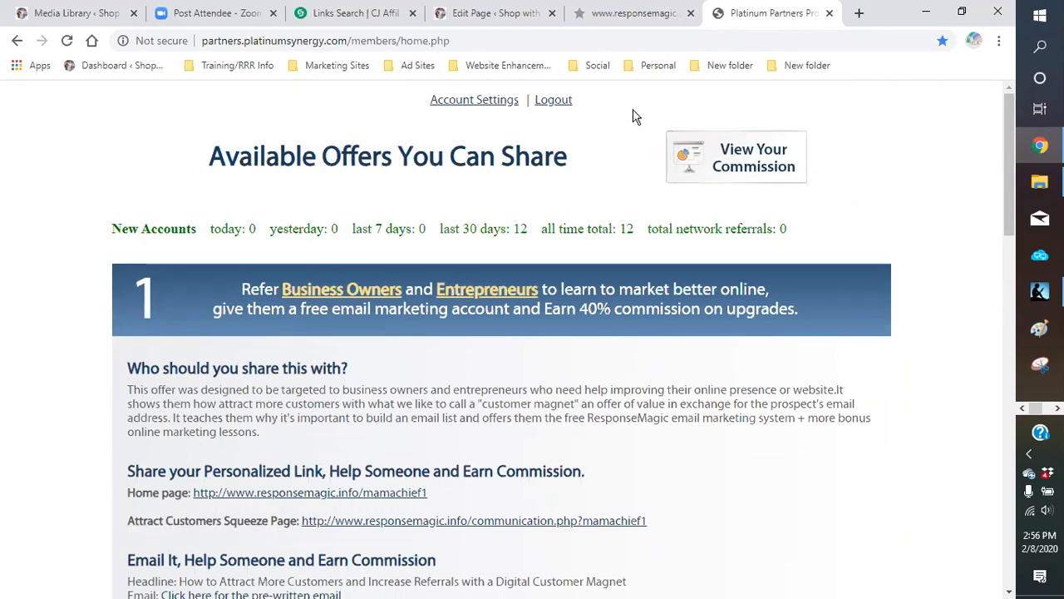
left_click(640, 13)
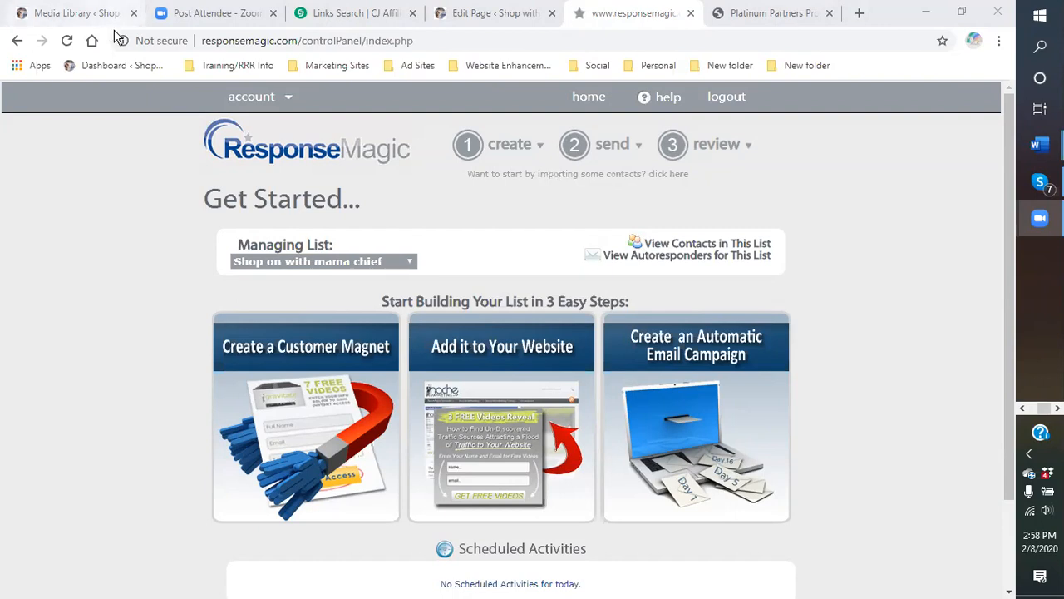
- Visit the live Shop with MamaChief site from the Media Library and open the Better Sleep Tips page through its category navigation
left_click(63, 15)
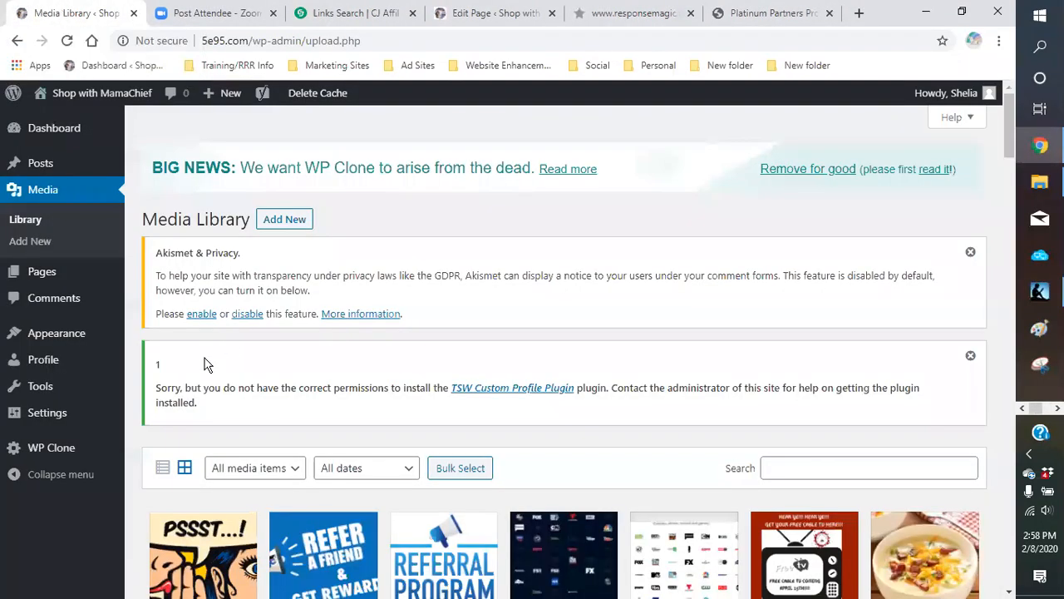
left_click(72, 121)
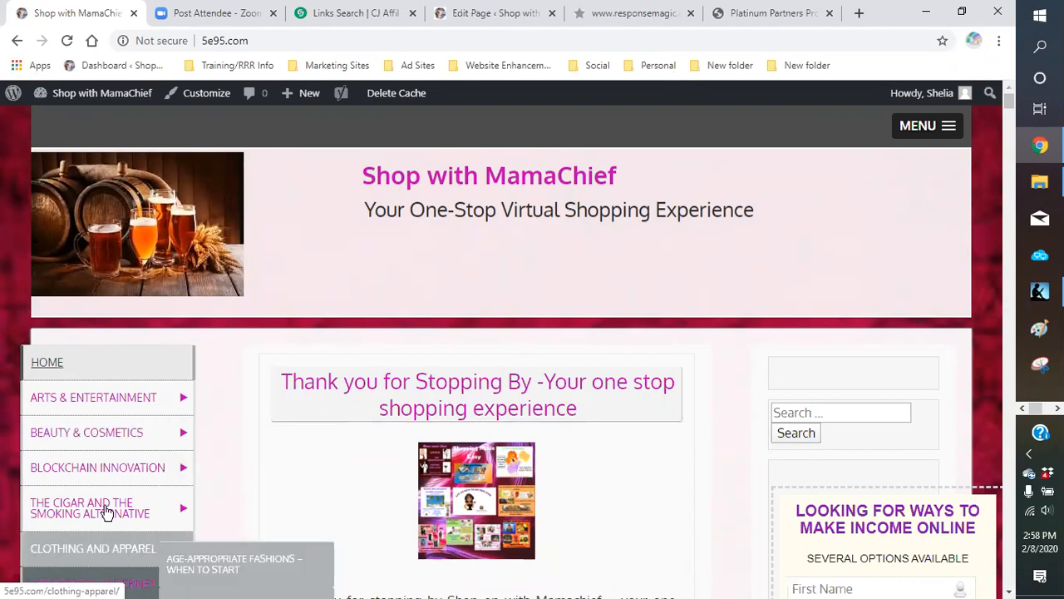
scroll(108, 478, "down", 3)
mouse_move(98, 458)
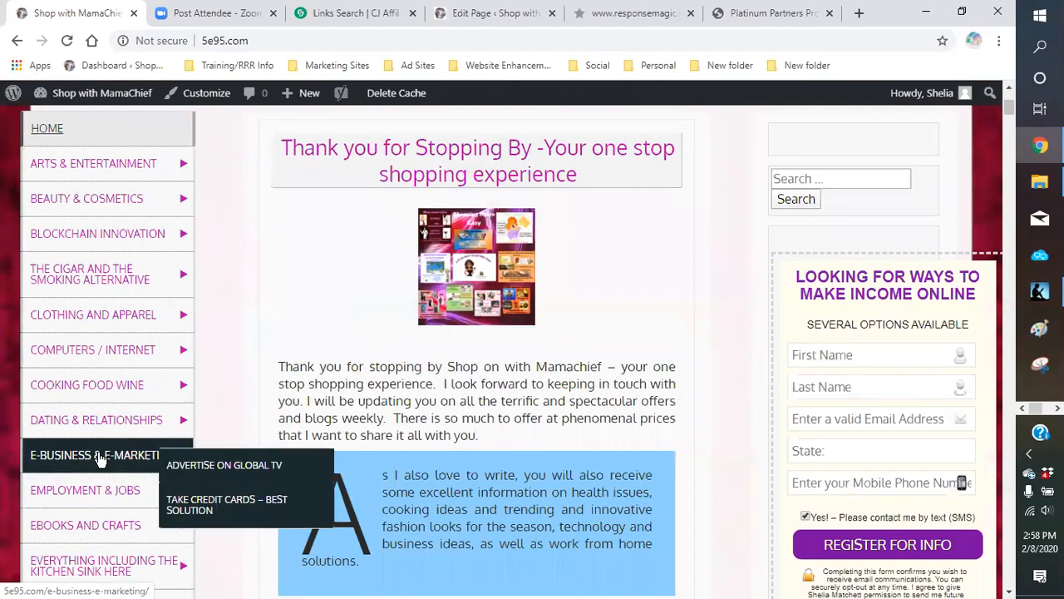
scroll(98, 459, "down", 1)
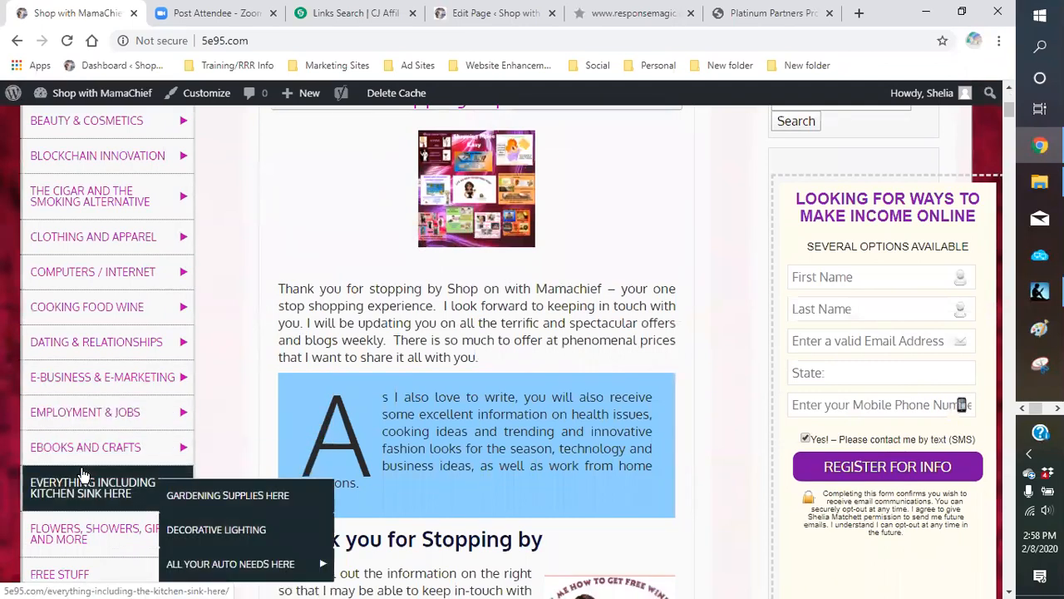
scroll(83, 473, "down", 1)
mouse_move(84, 514)
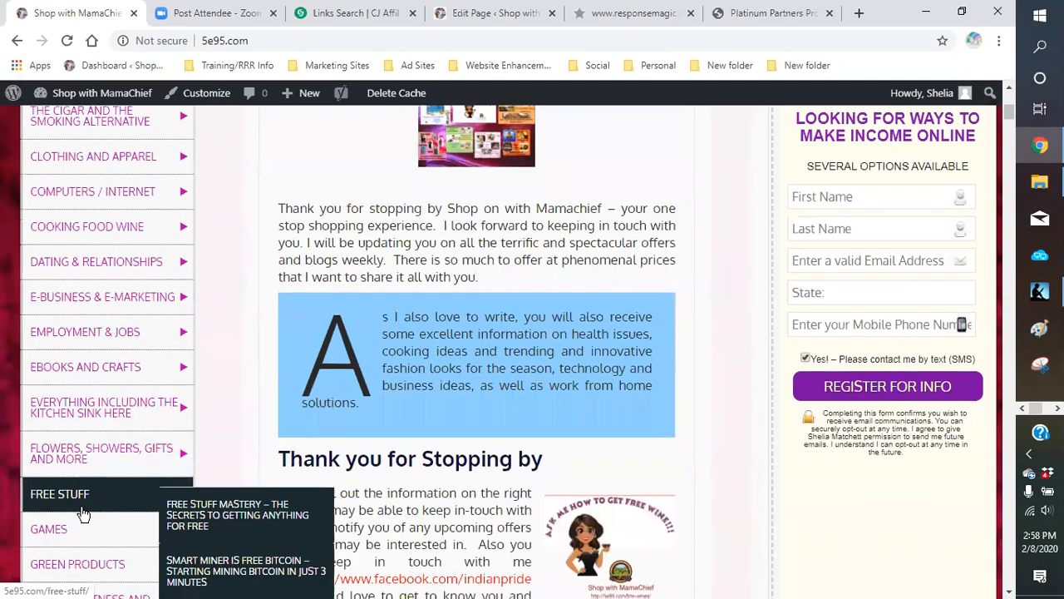
scroll(83, 513, "down", 1)
left_click(187, 548)
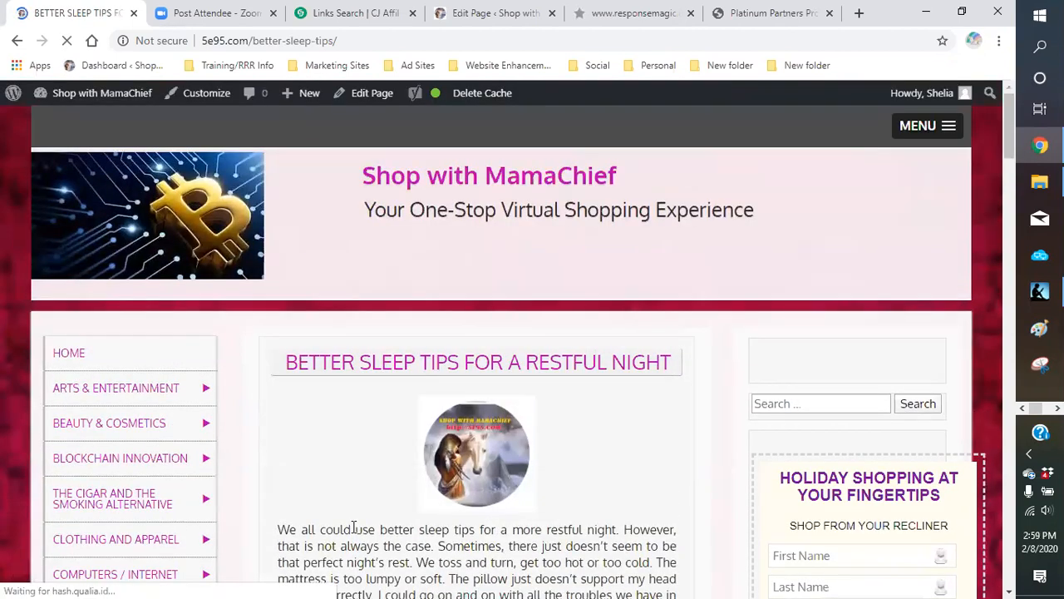
- Review the published Better Sleep Tips page, checking its section headings, captioned images, in-text links and closing image
scroll(363, 499, "down", 3)
scroll(364, 506, "down", 3)
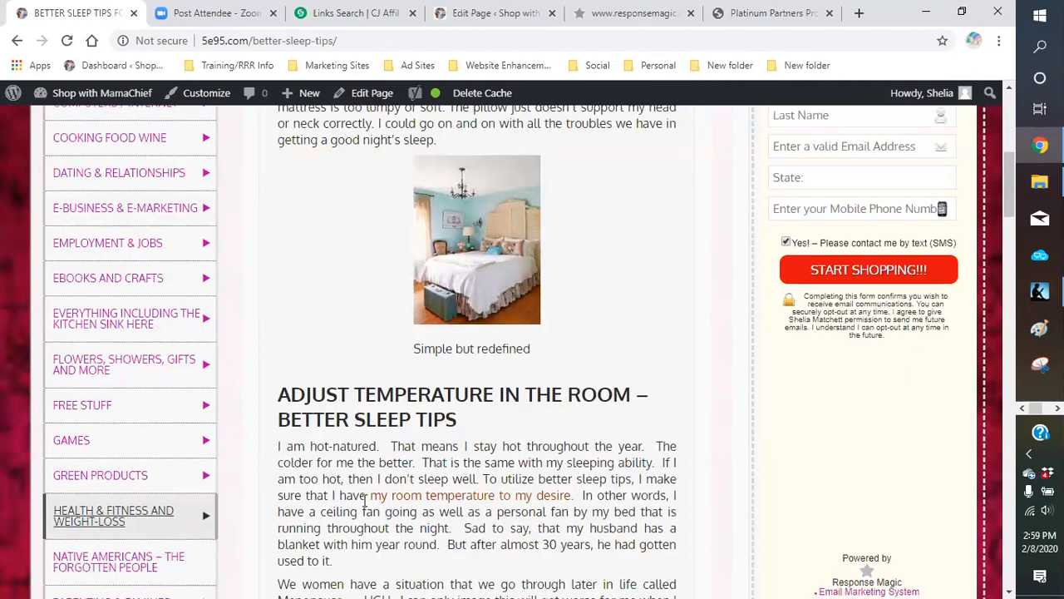
scroll(363, 506, "down", 5)
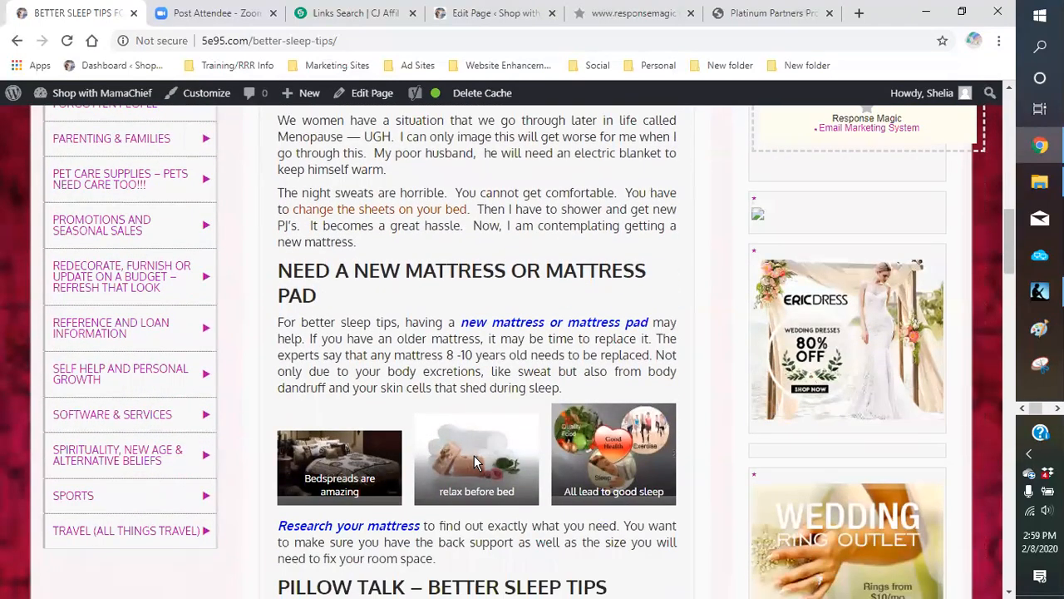
scroll(474, 456, "down", 2)
scroll(475, 454, "up", 2)
scroll(475, 455, "up", 3)
scroll(475, 459, "down", 6)
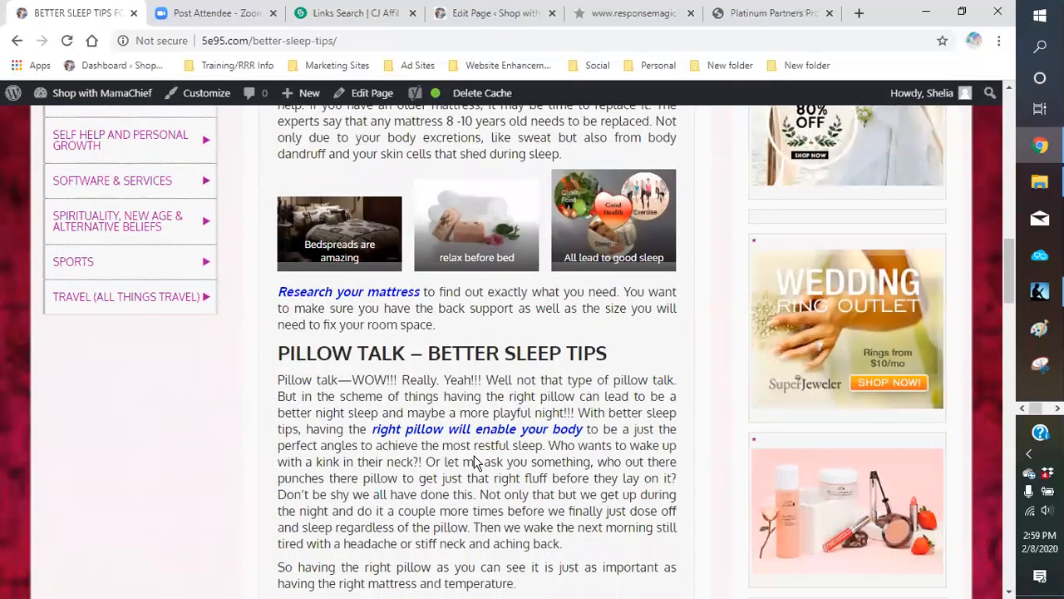
scroll(474, 459, "down", 3)
scroll(457, 448, "down", 1)
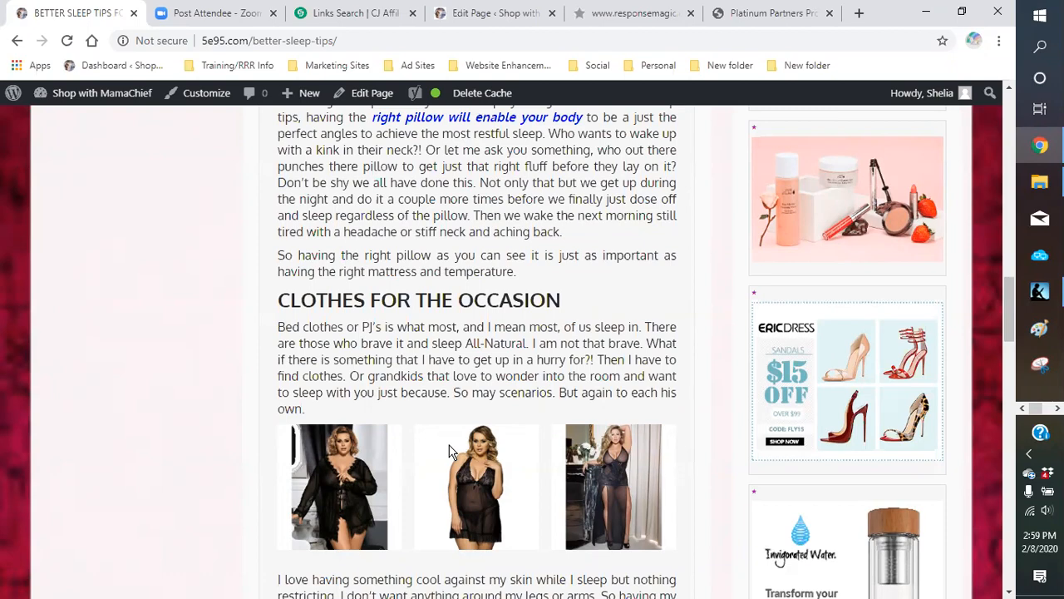
scroll(449, 452, "up", 9)
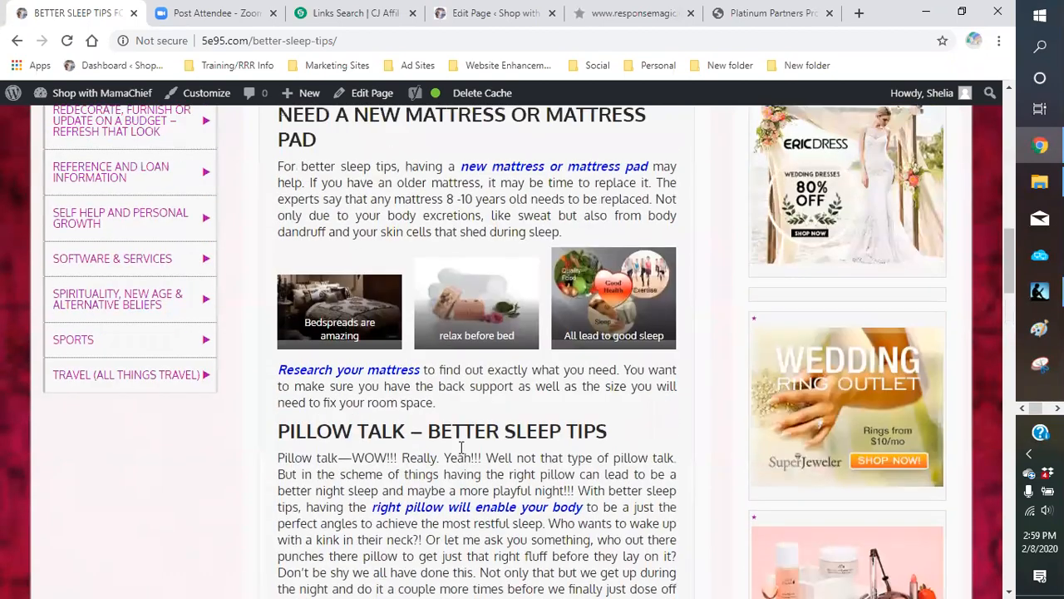
scroll(454, 455, "up", 3)
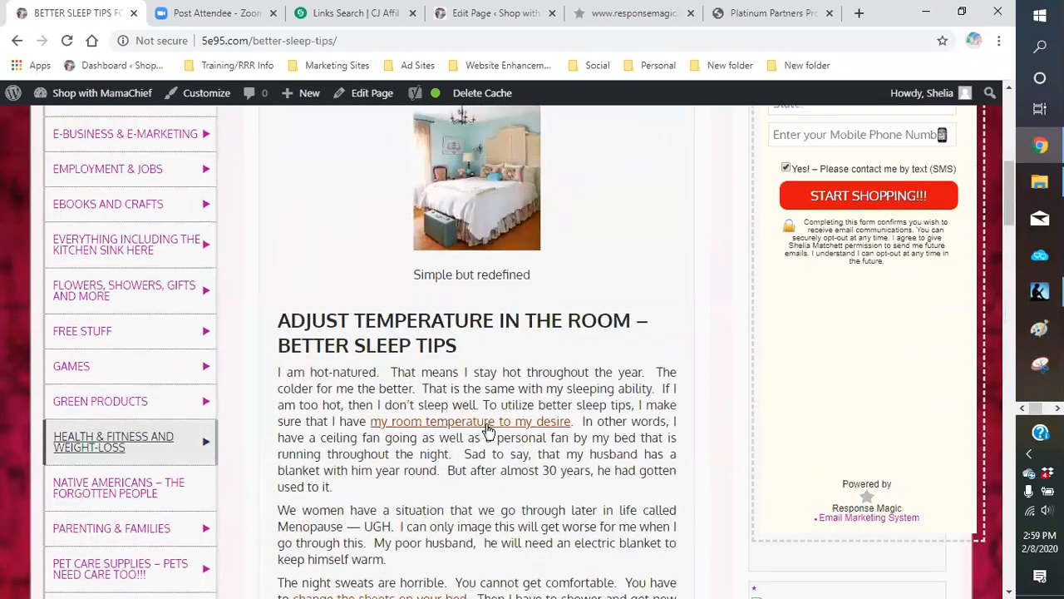
scroll(508, 434, "down", 7)
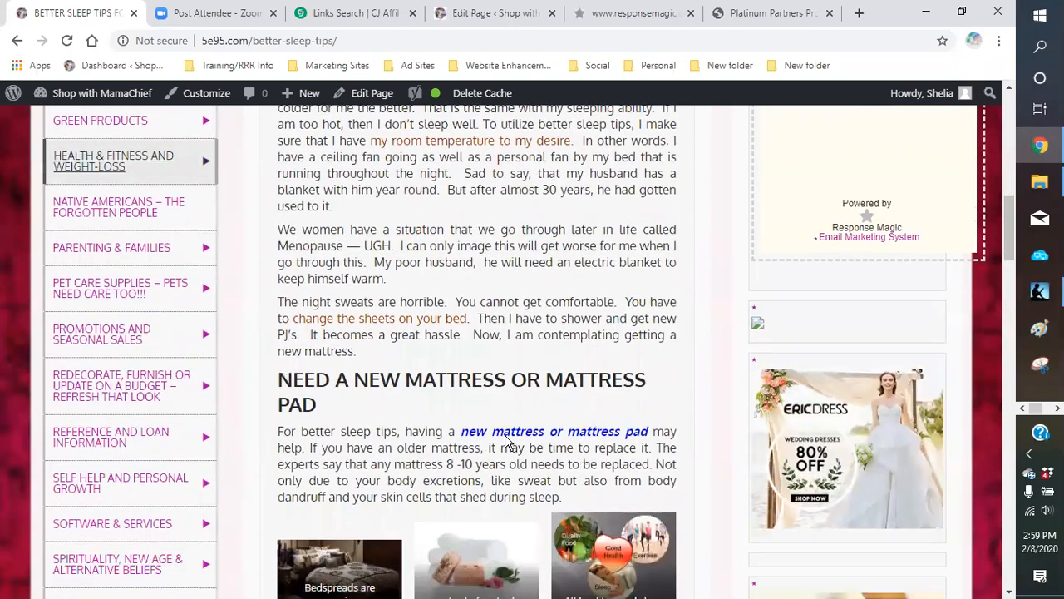
scroll(498, 451, "down", 1)
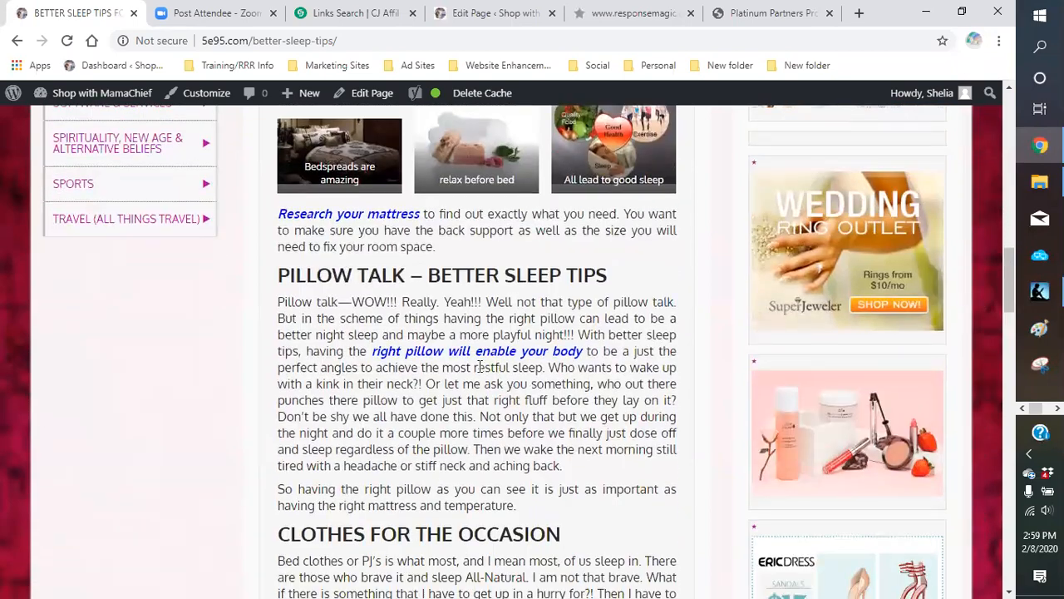
scroll(470, 373, "down", 1)
scroll(469, 372, "down", 7)
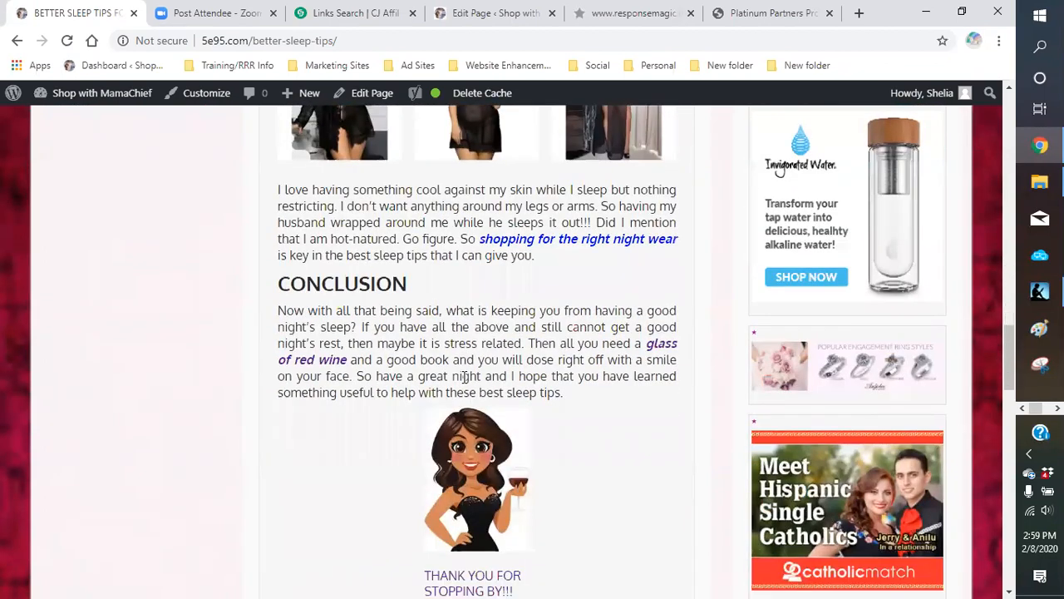
scroll(536, 337, "up", 1)
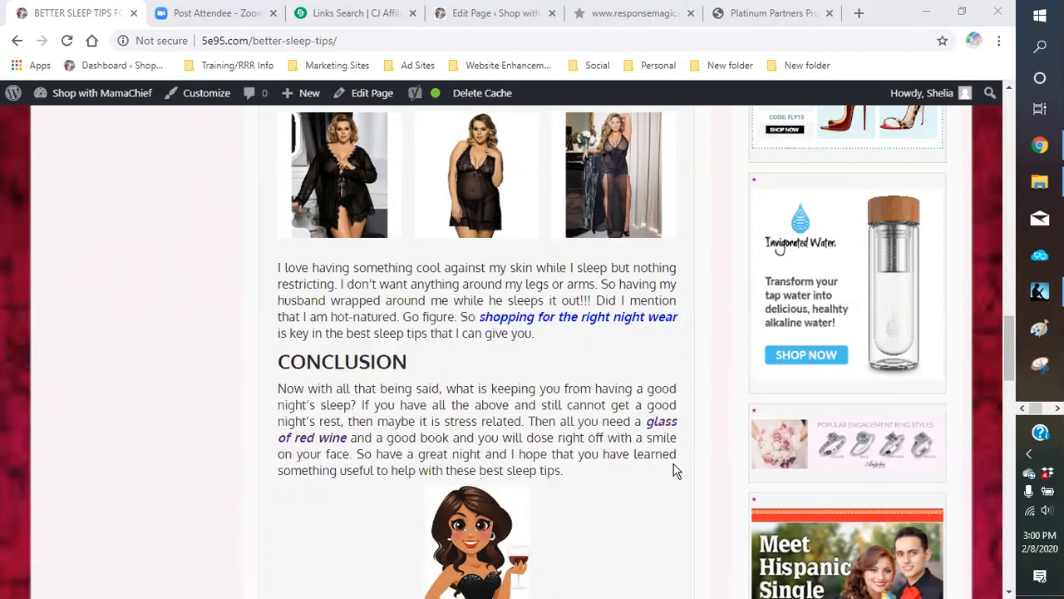
scroll(657, 474, "down", 7)
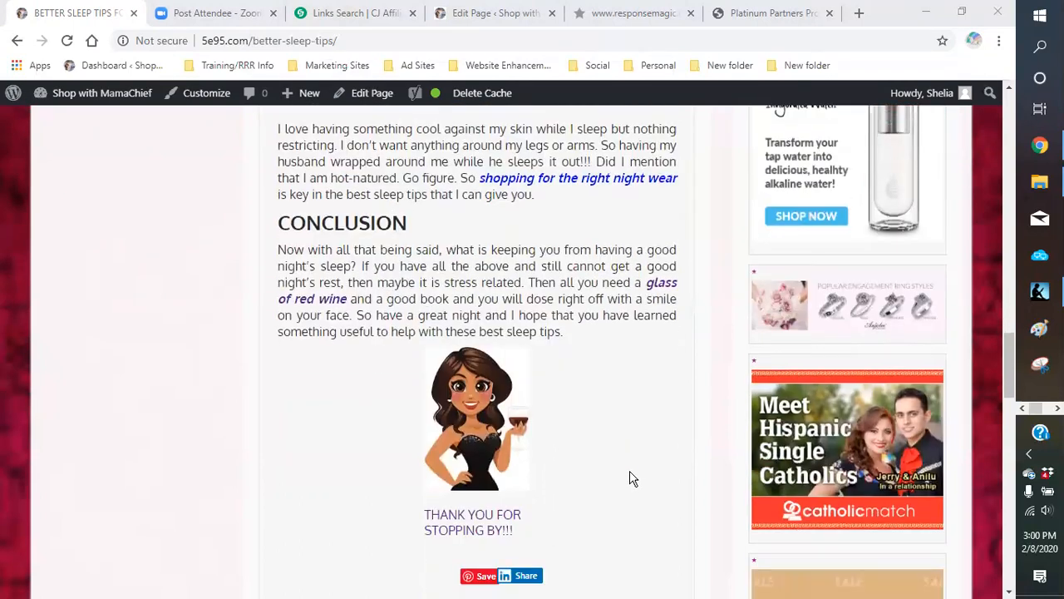
scroll(441, 540, "up", 8)
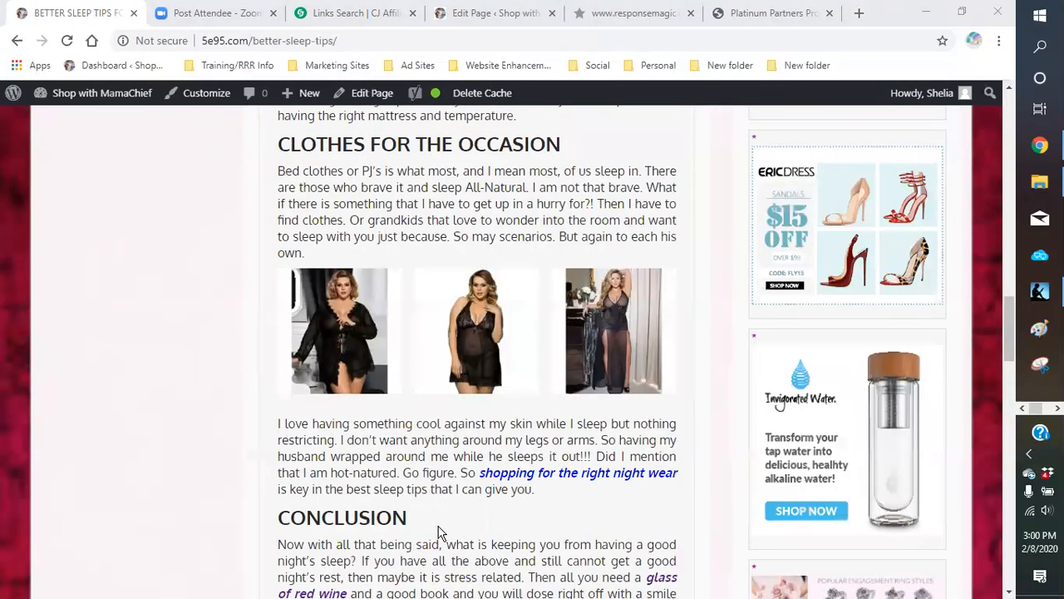
scroll(440, 532, "up", 5)
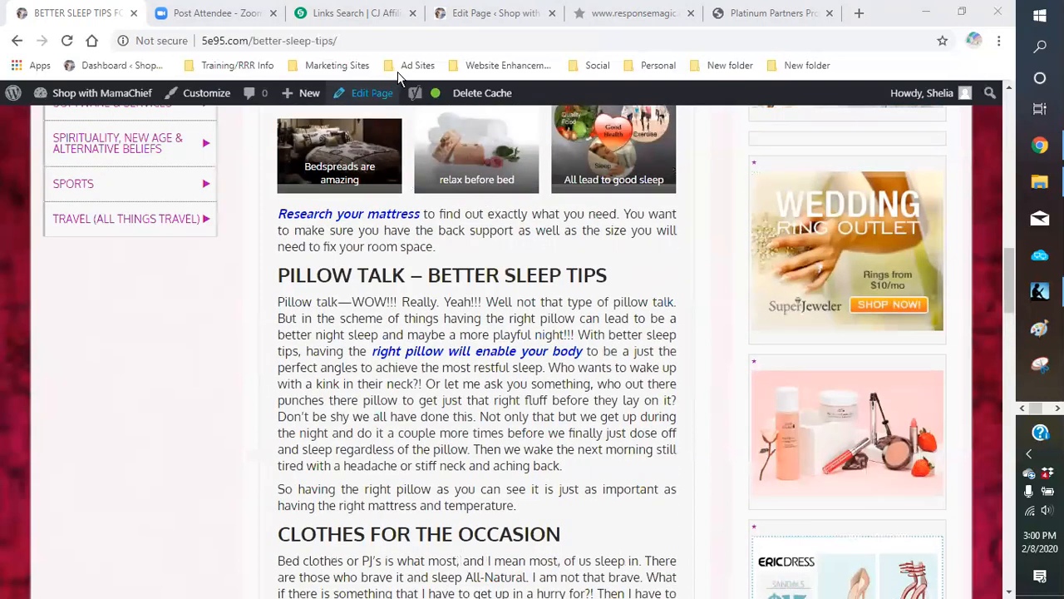
- Open the Better Sleep Tips page for editing and dismiss the browser backup notice
left_click(368, 95)
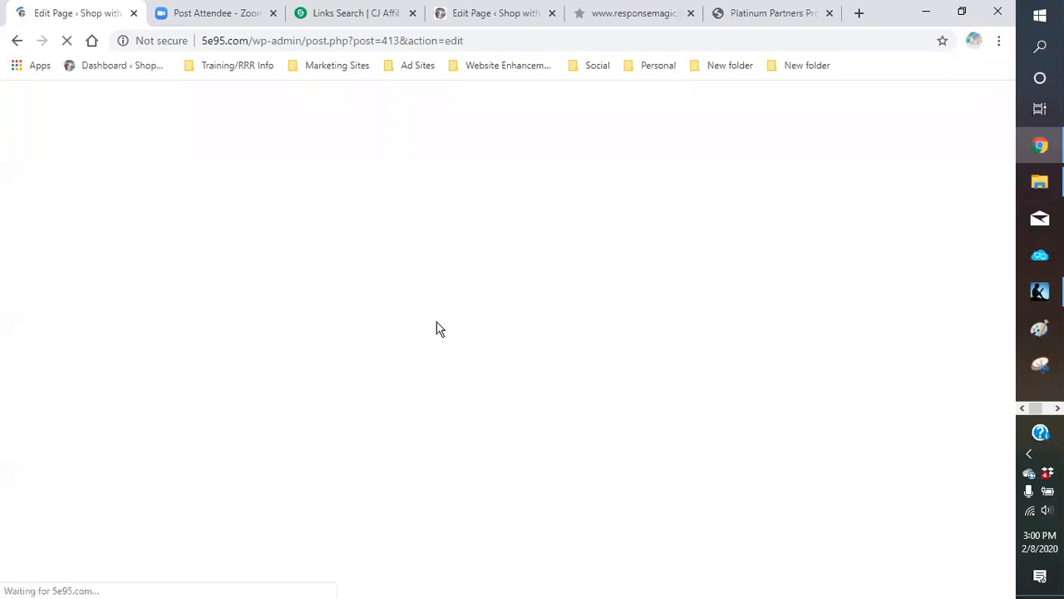
scroll(435, 324, "down", 2)
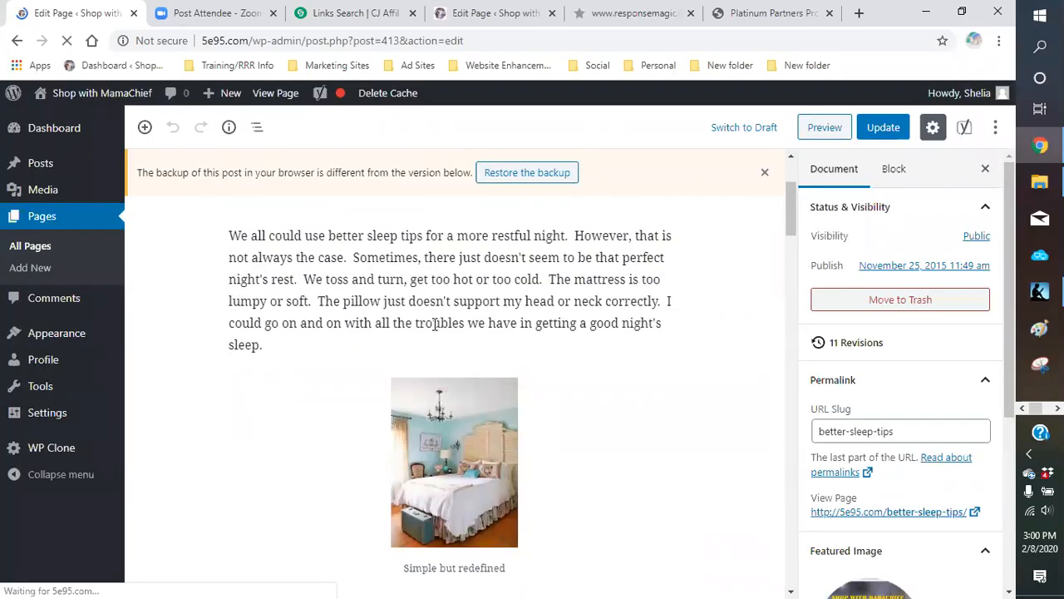
scroll(434, 324, "down", 2)
left_click(764, 173)
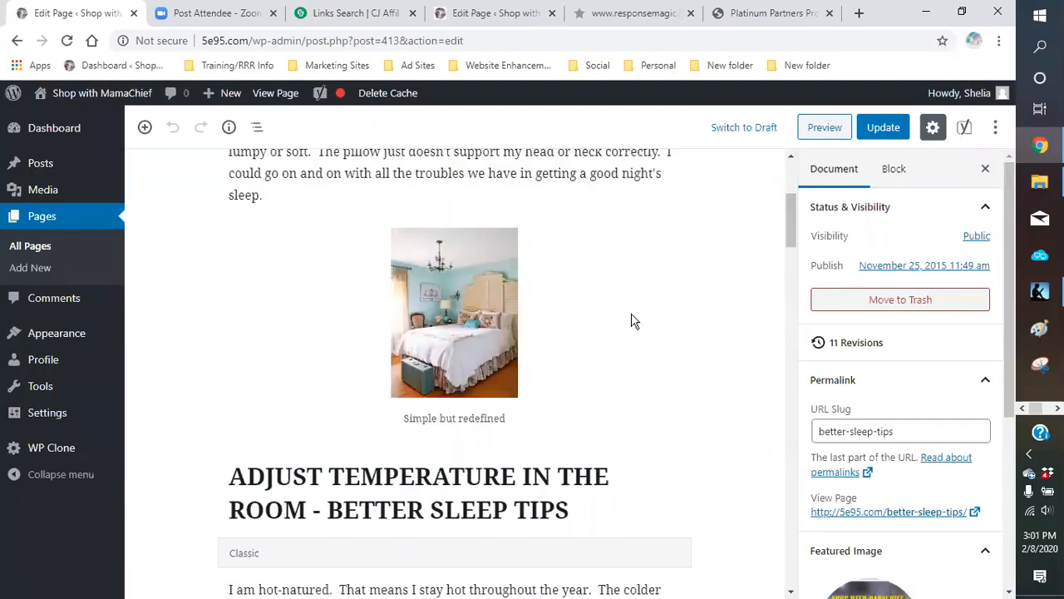
- Examine the Yoast SEO readability analysis for the Better Sleep Tips page
scroll(632, 321, "down", 20)
scroll(420, 457, "down", 7)
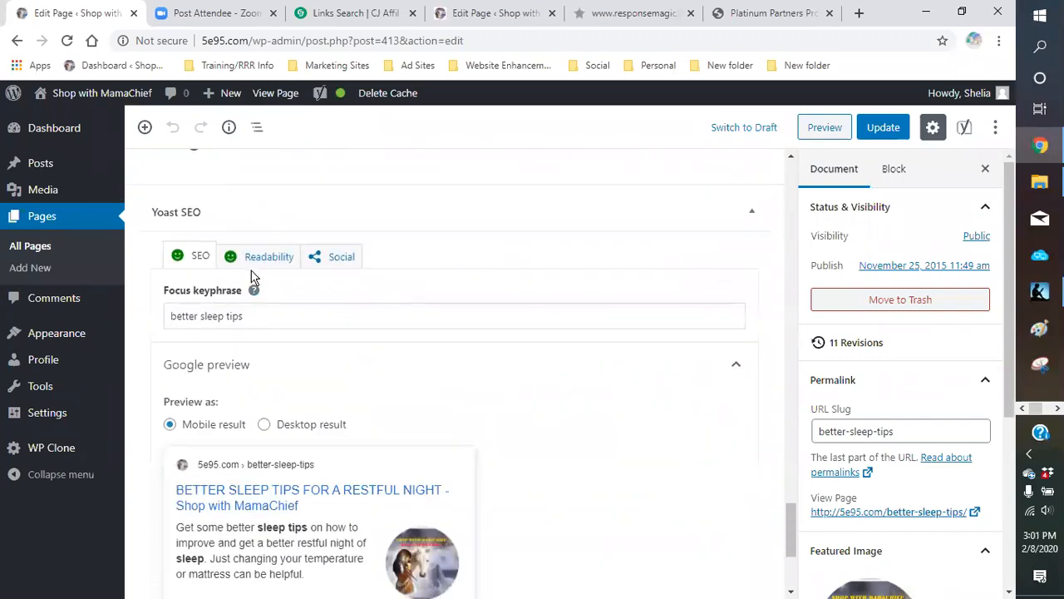
left_click(257, 266)
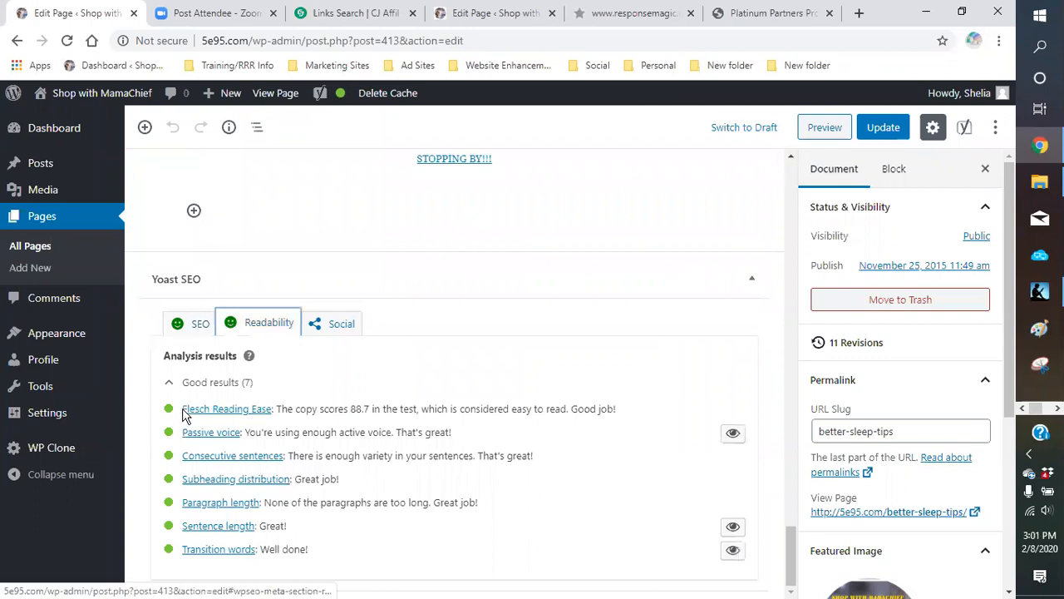
- Examine the page's Yoast focus keyphrase and Google preview, and expand the SEO analysis to review its results
left_click(194, 326)
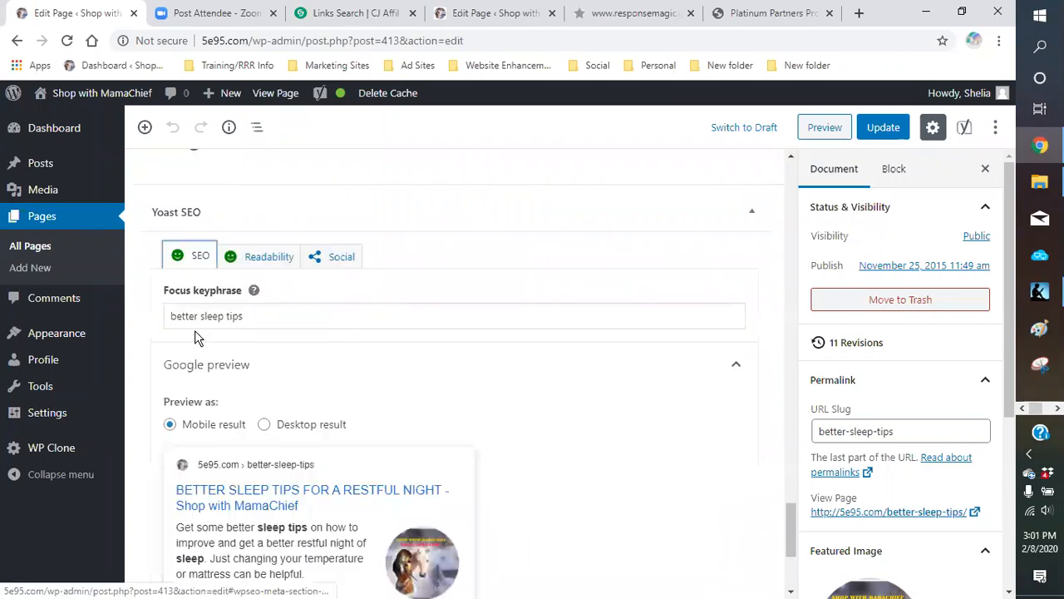
scroll(390, 368, "down", 3)
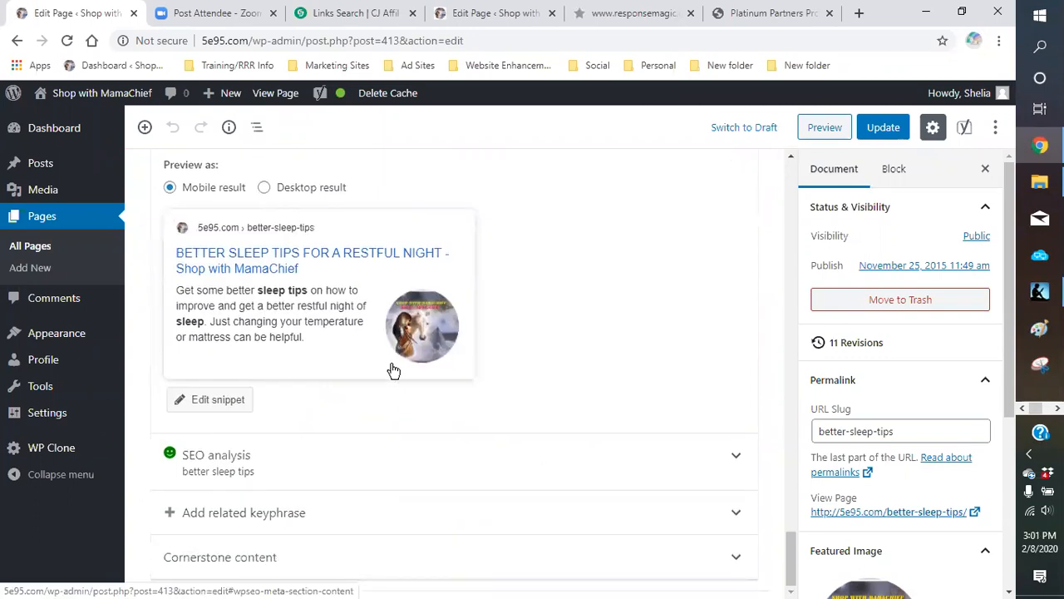
left_click(398, 487)
scroll(317, 407, "up", 3)
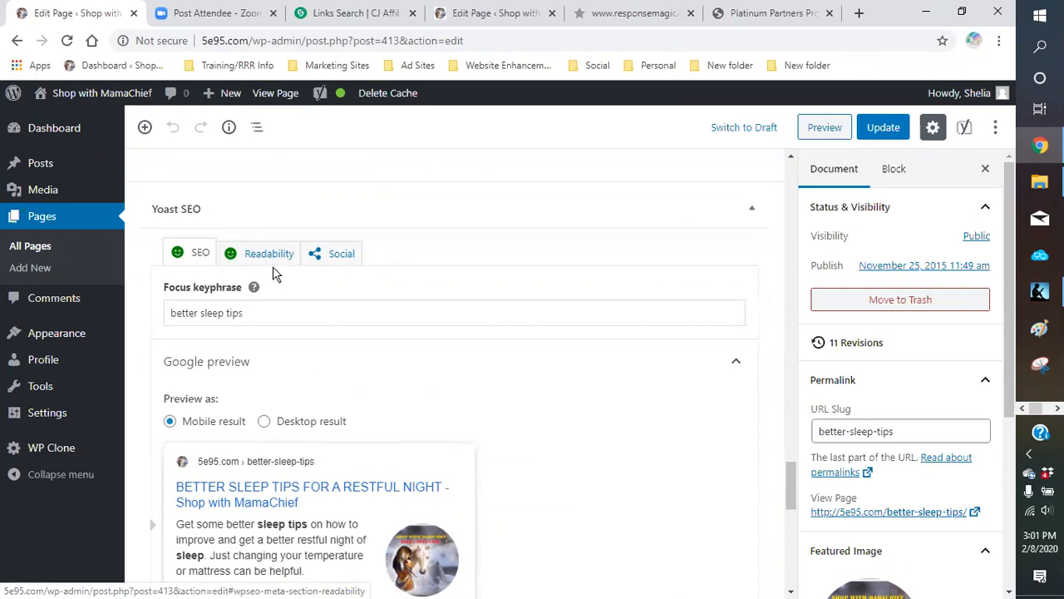
scroll(274, 283, "down", 5)
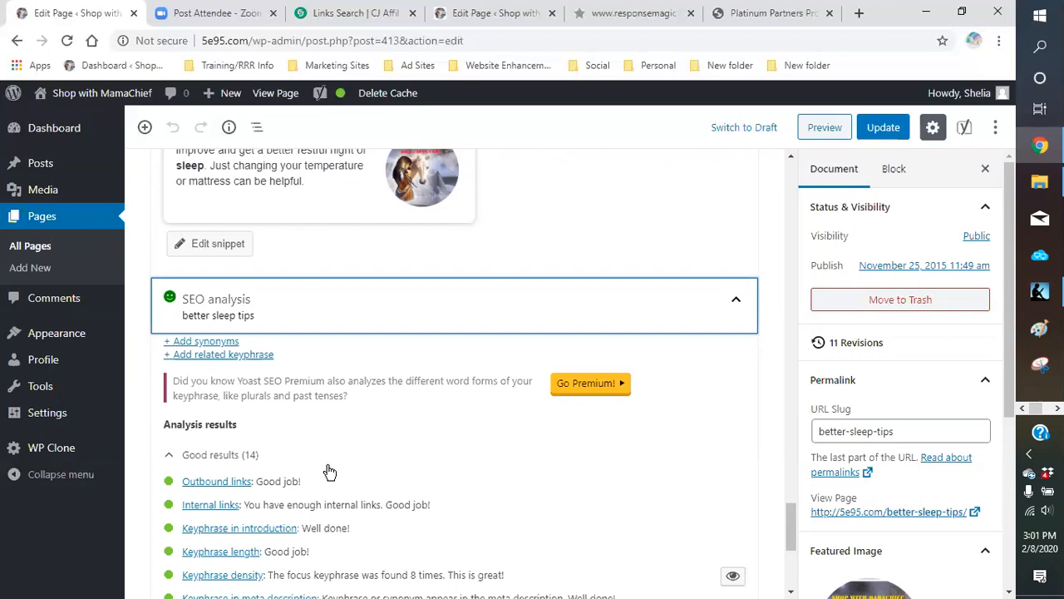
scroll(278, 441, "up", 5)
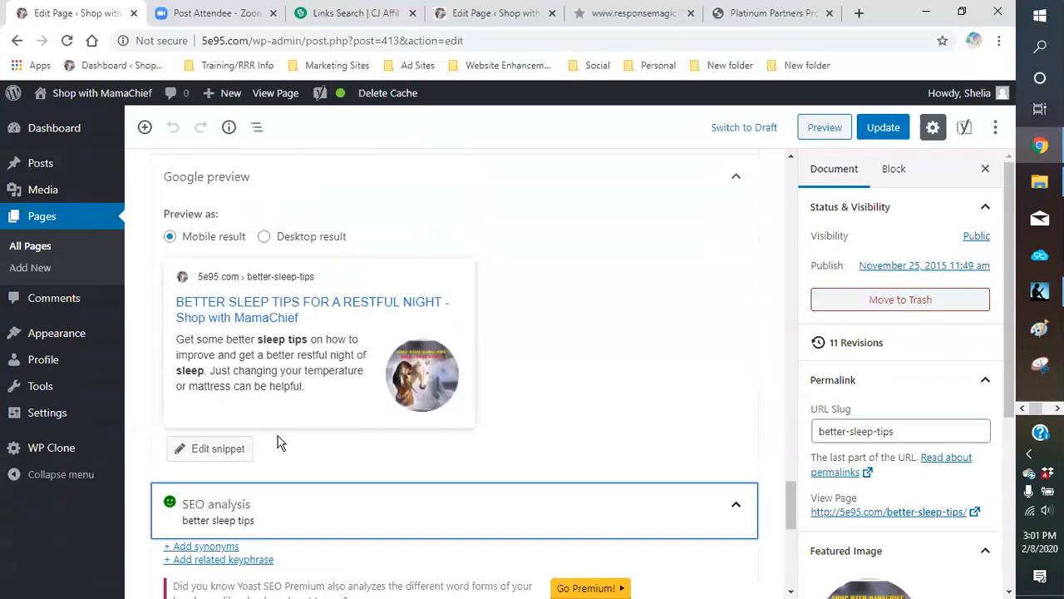
scroll(277, 429, "up", 1)
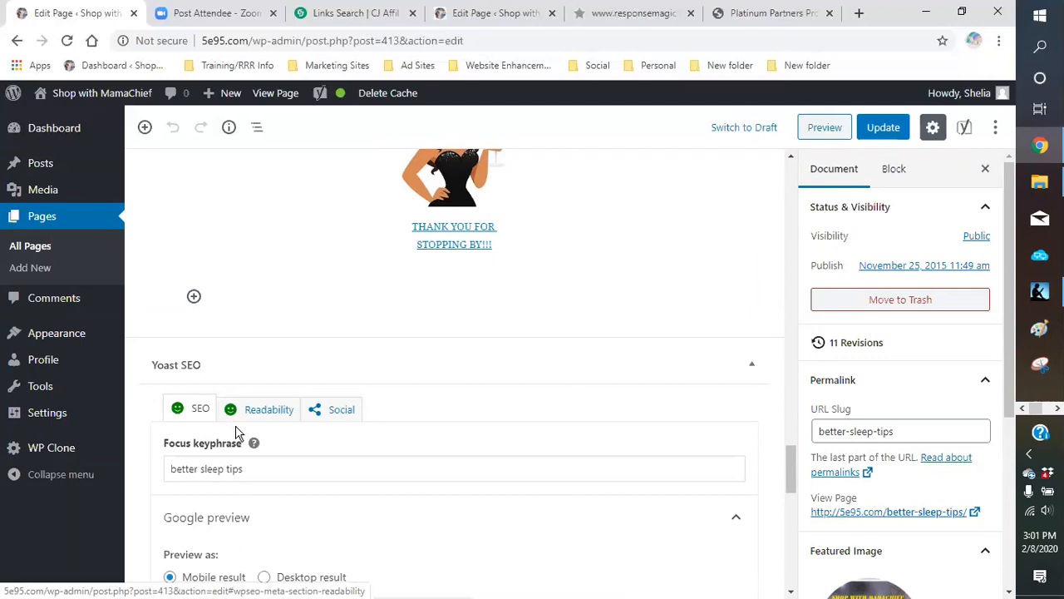
scroll(392, 448, "down", 3)
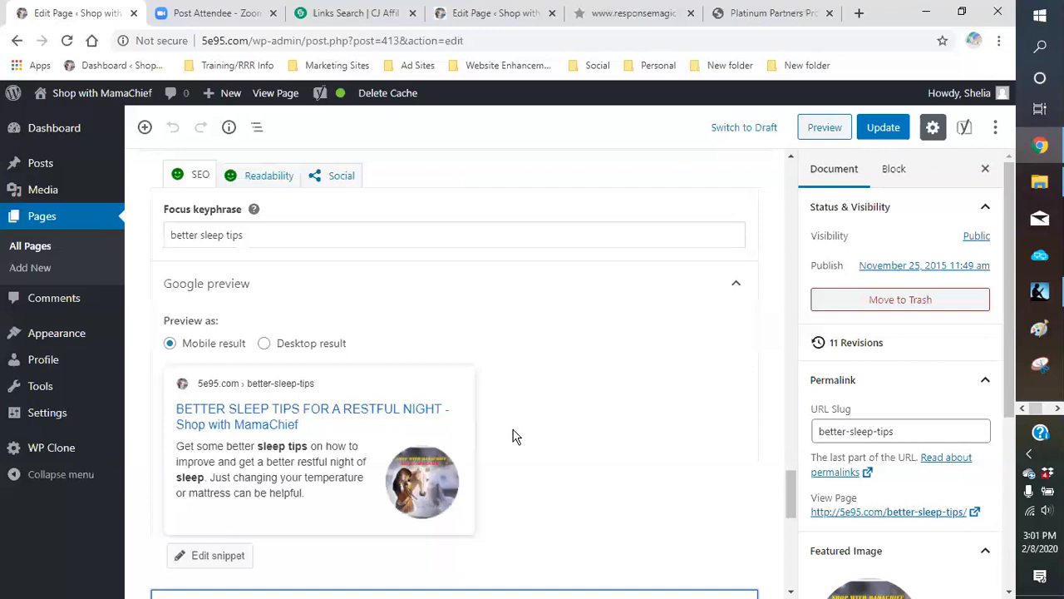
- Examine the closing section of the Better Sleep Tips page alongside its Yoast focus keyphrase and Google preview
scroll(504, 381, "up", 3)
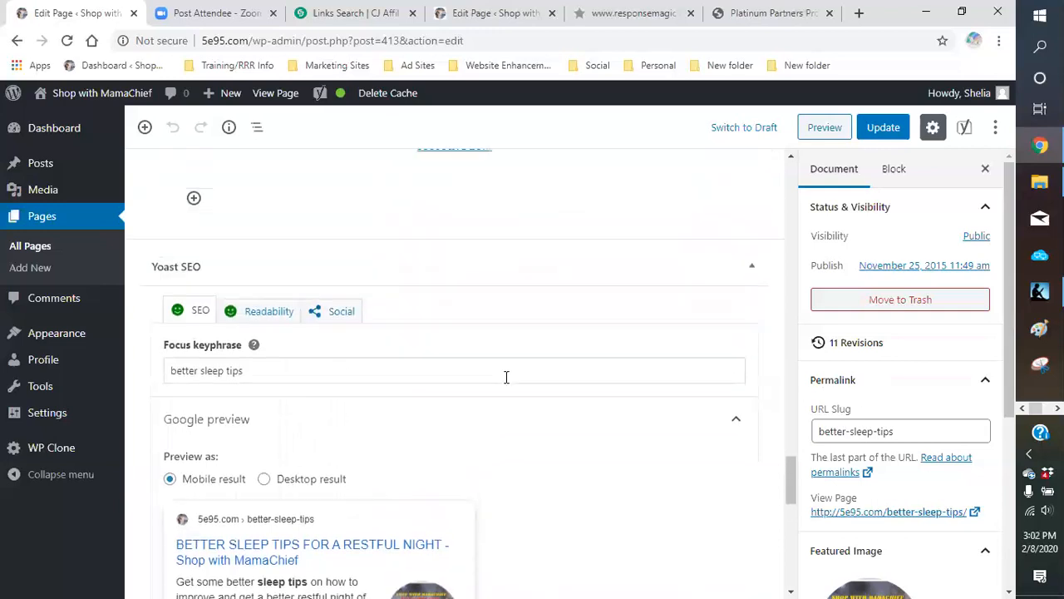
scroll(503, 379, "up", 3)
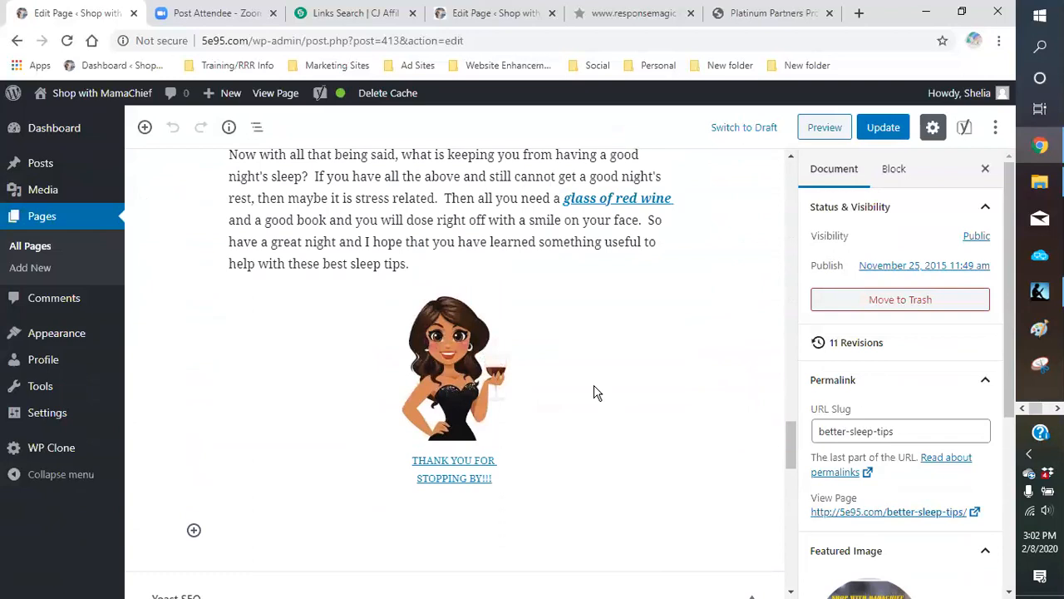
scroll(594, 392, "down", 2)
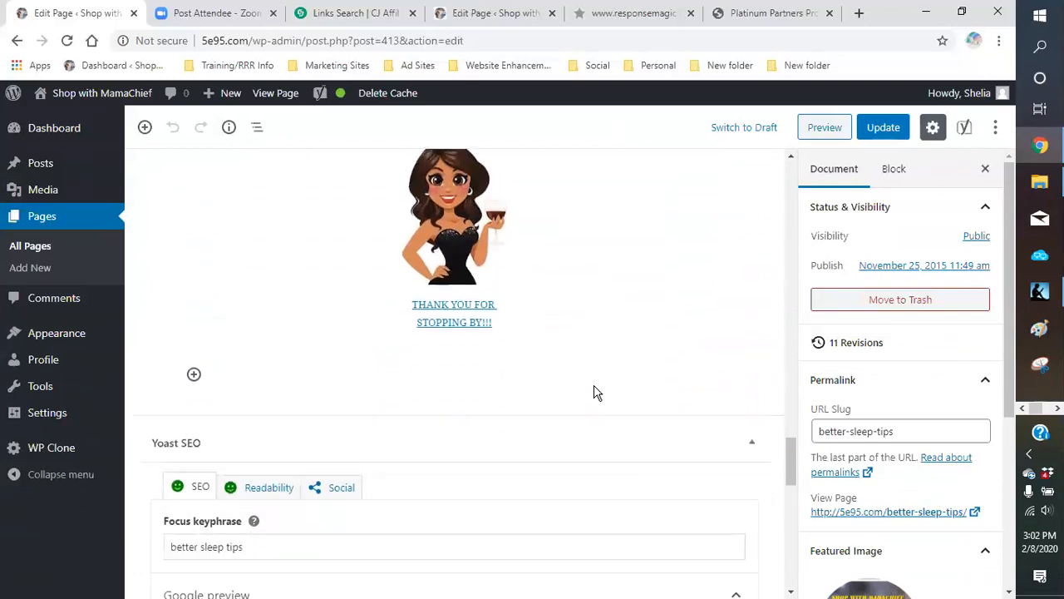
scroll(593, 393, "down", 2)
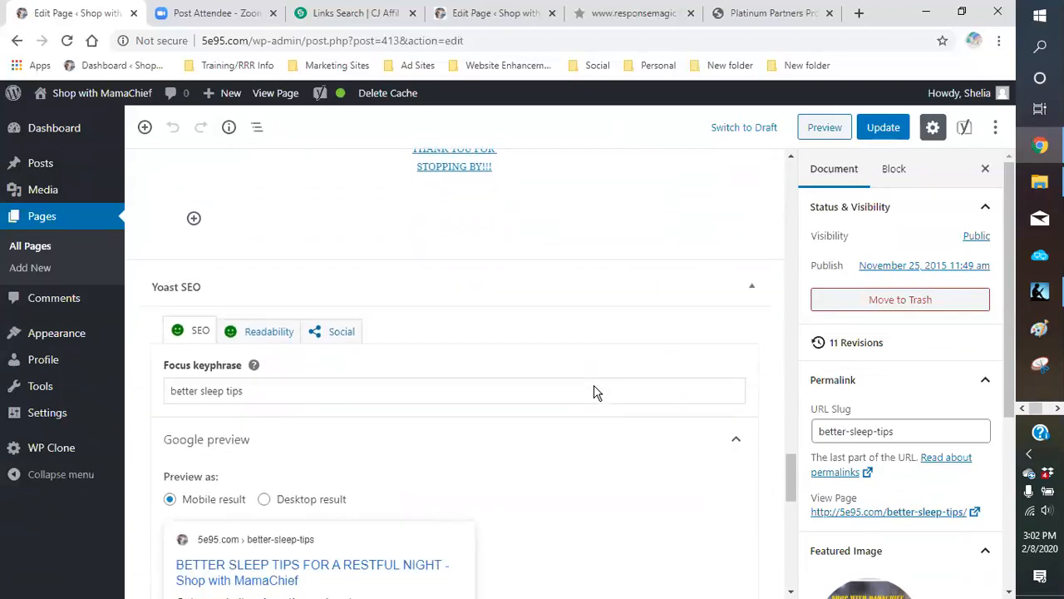
scroll(594, 392, "down", 2)
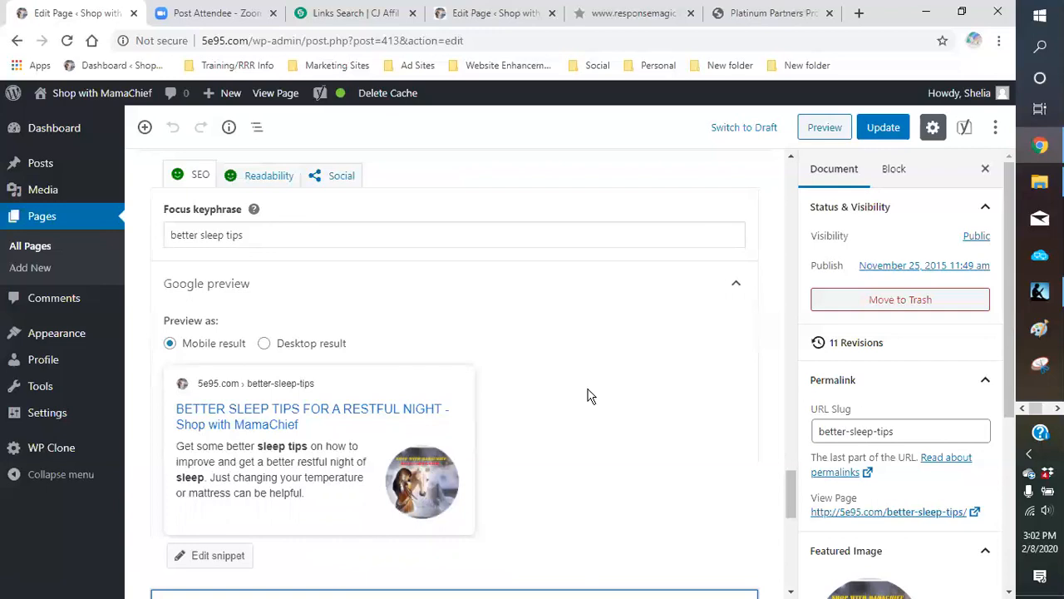
scroll(587, 396, "up", 5)
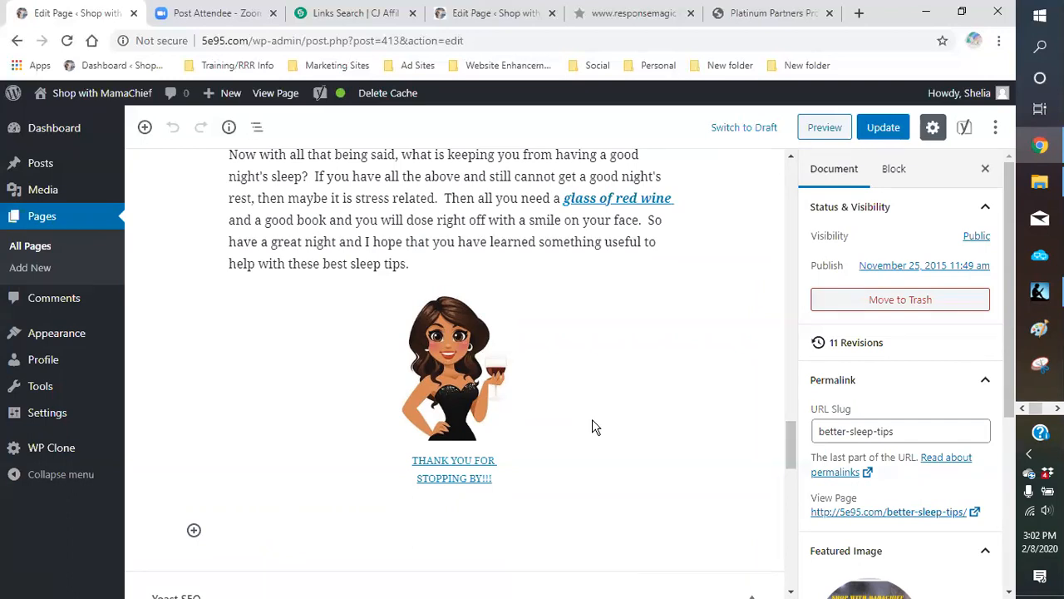
scroll(646, 467, "down", 1)
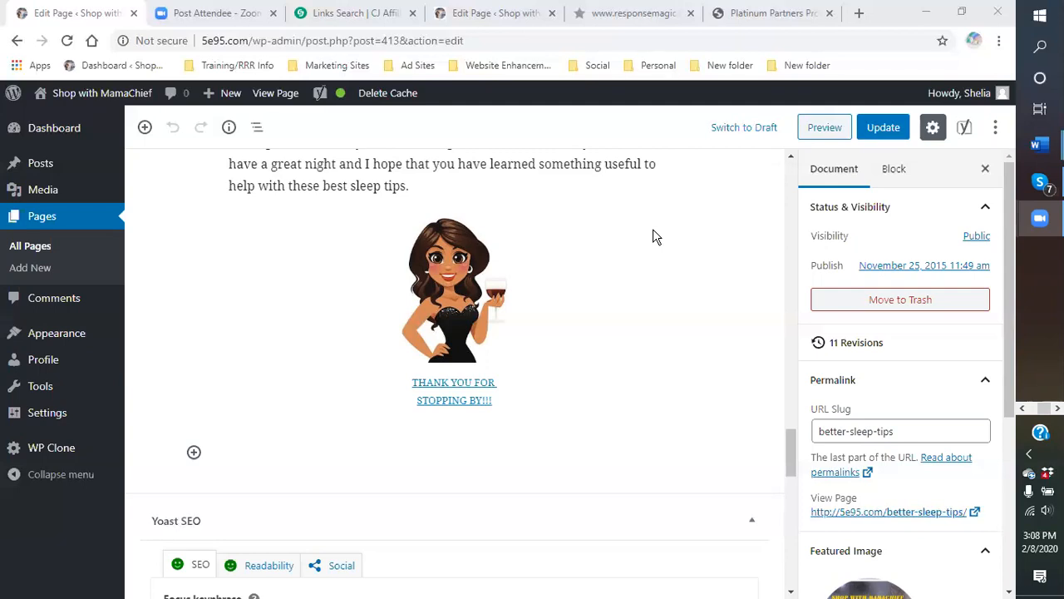
right_click(694, 248)
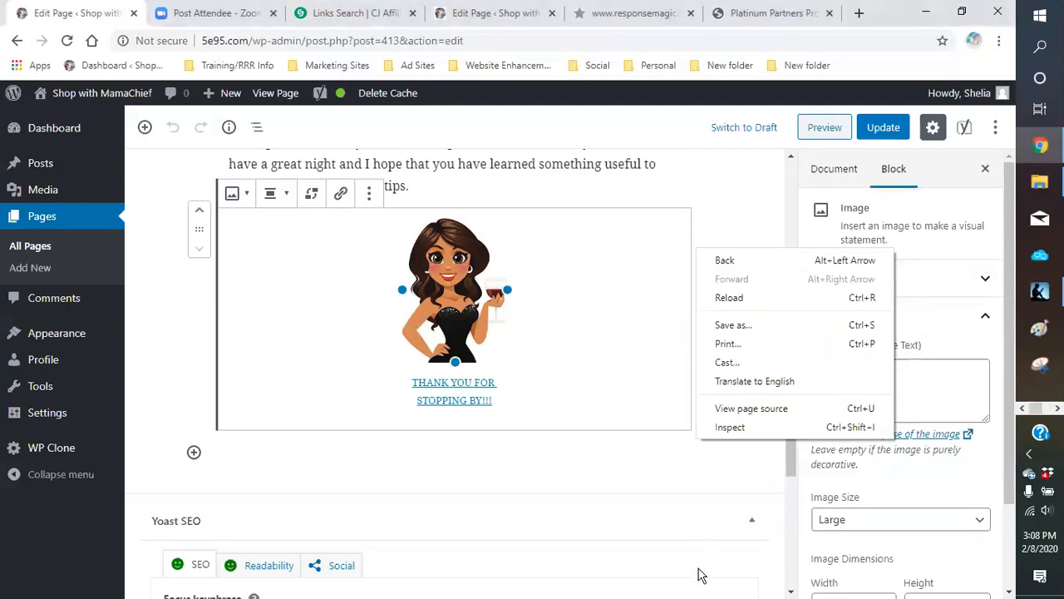
key("Escape")
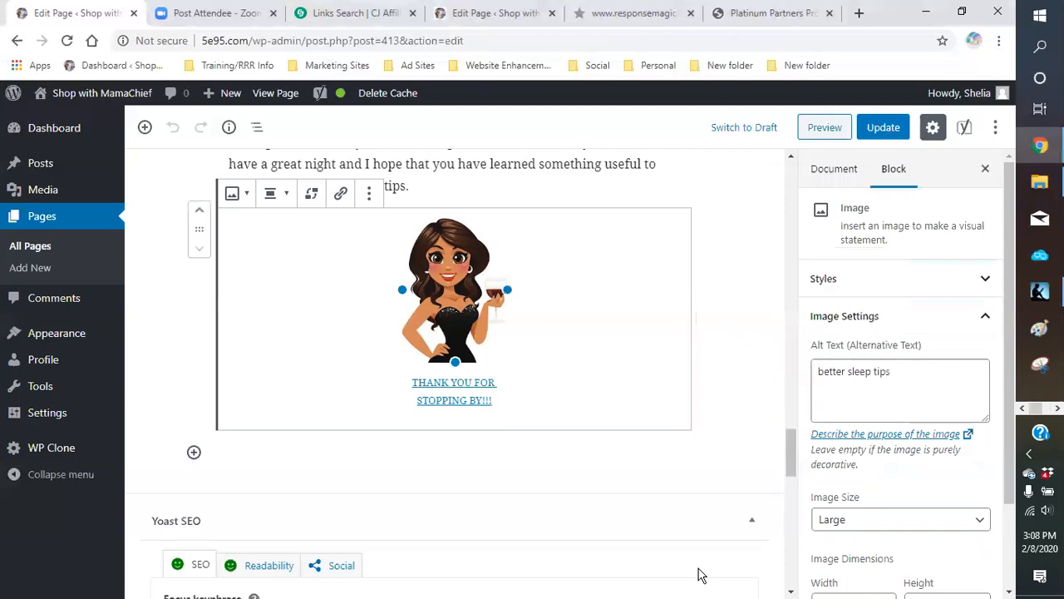
key("ctrl+p")
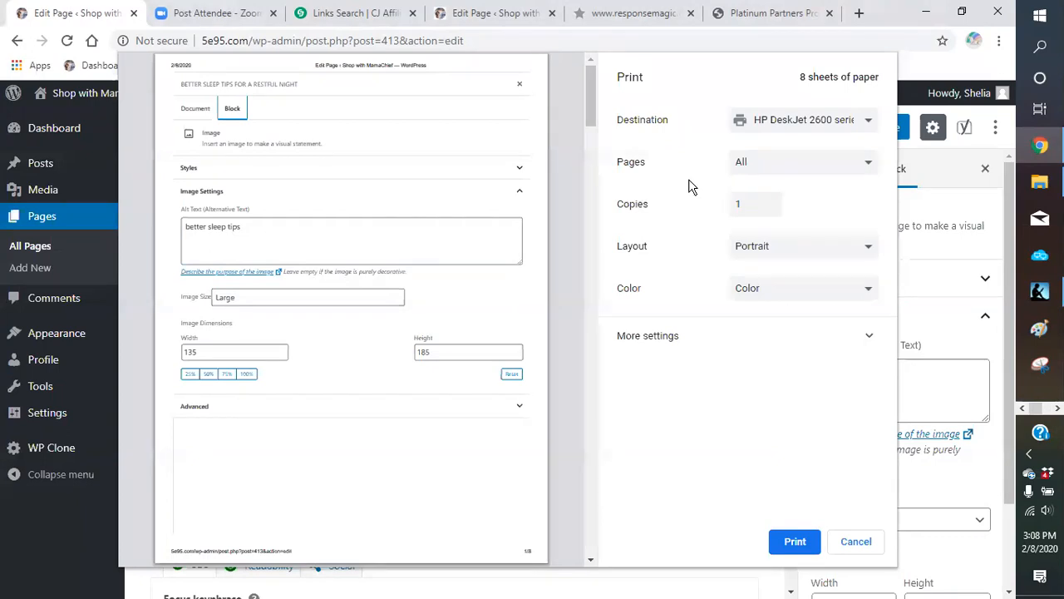
left_click(857, 542)
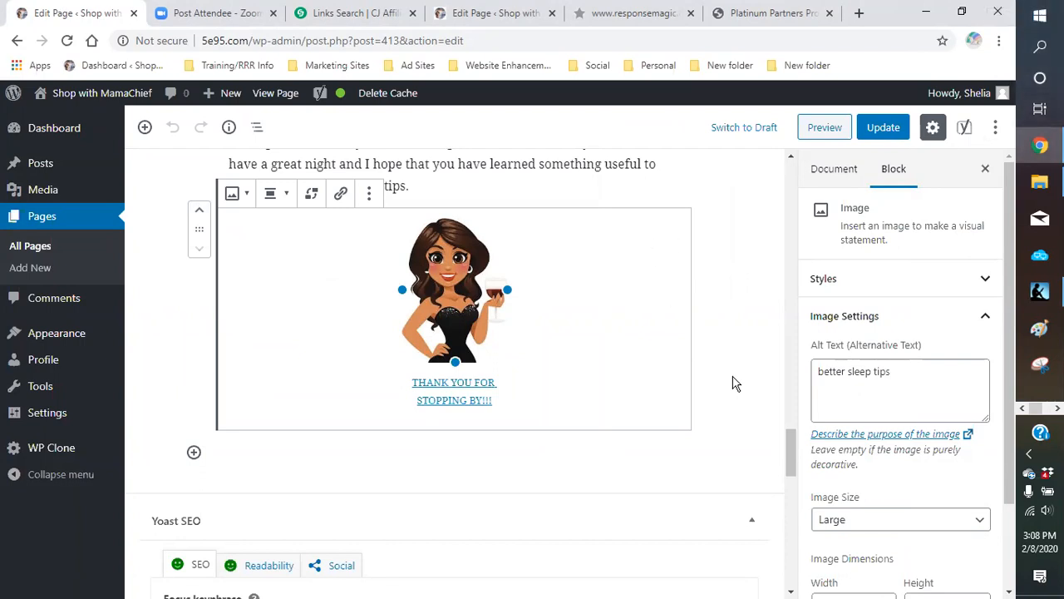
- Update the published Better Sleep Tips page and deselect the closing "THANK YOU FOR STOPPING BY!!!" image
left_click(887, 135)
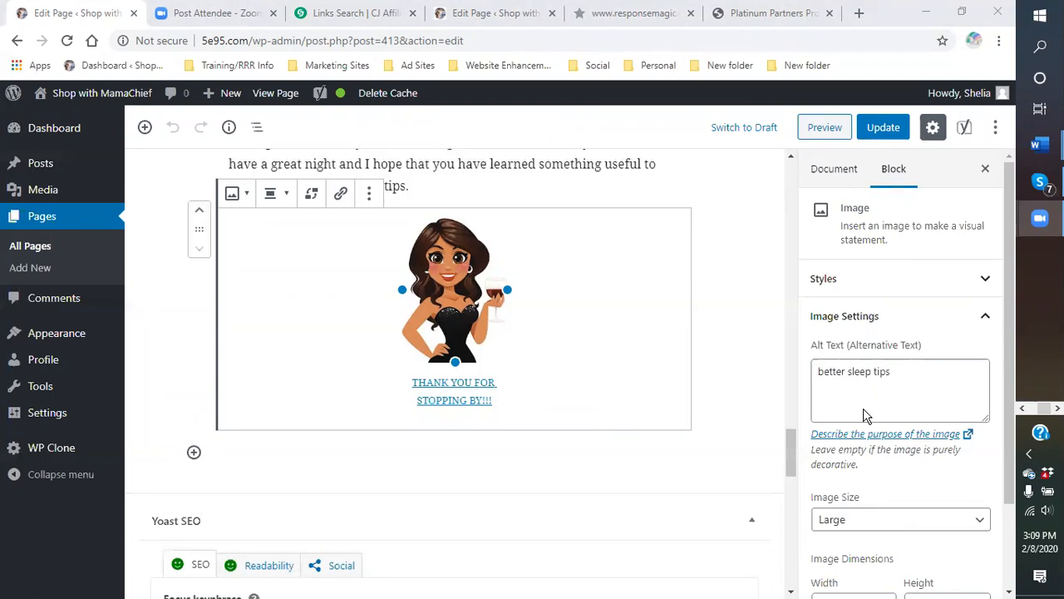
left_click(741, 399)
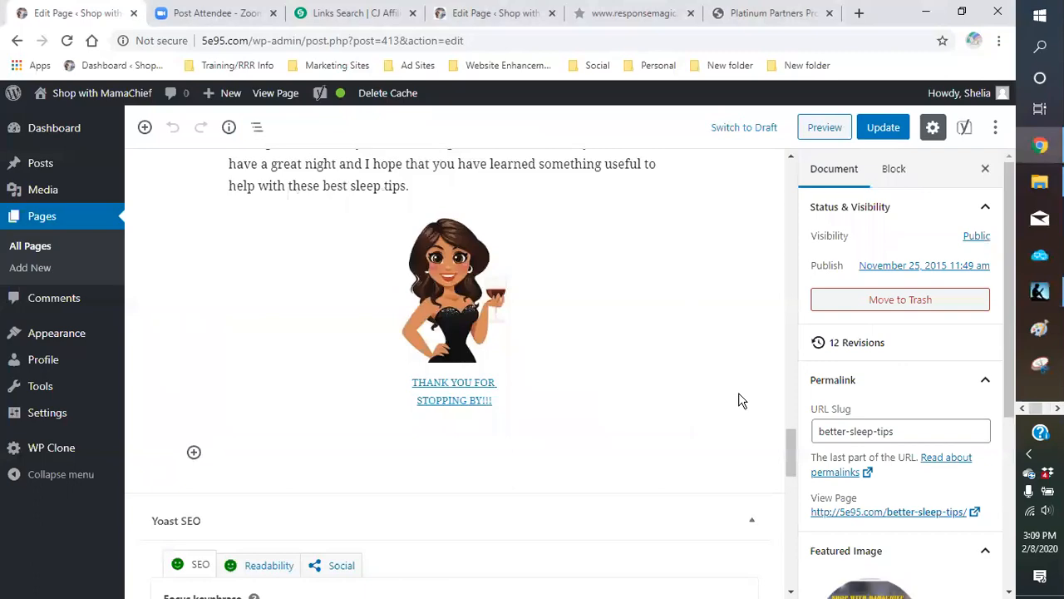
scroll(741, 399, "up", 20)
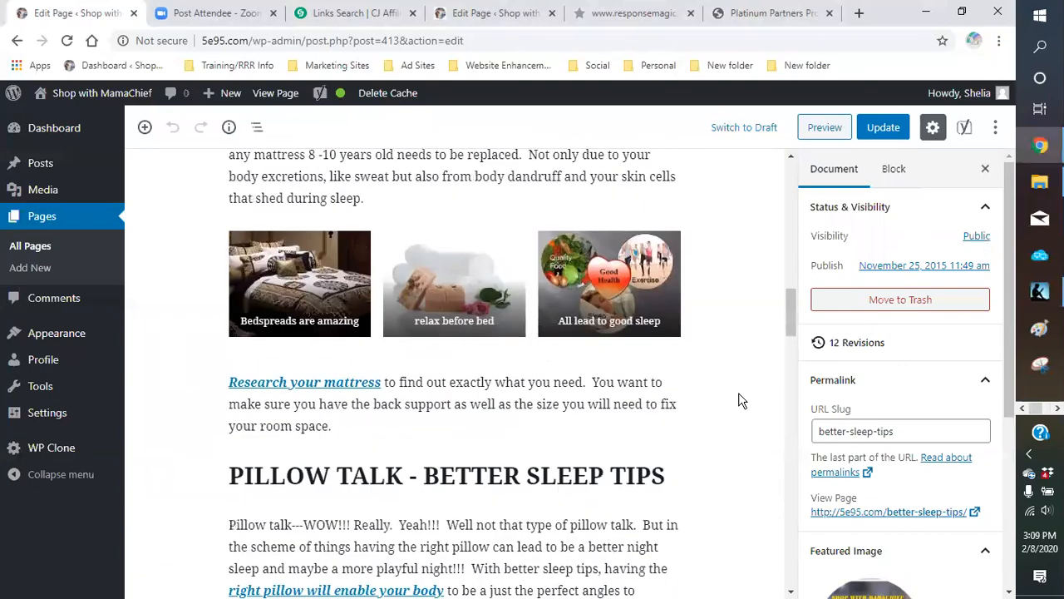
scroll(741, 399, "up", 5)
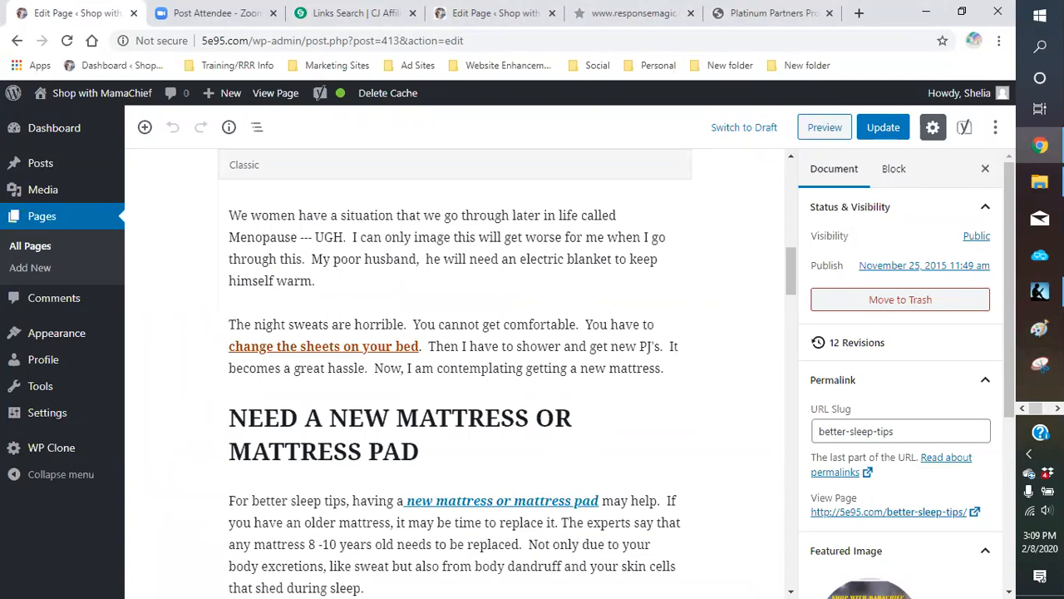
- Switch to the "New student information sheet-2" document in Word and find the section of helpful training links
left_click(1056, 408)
mouse_move(1036, 144)
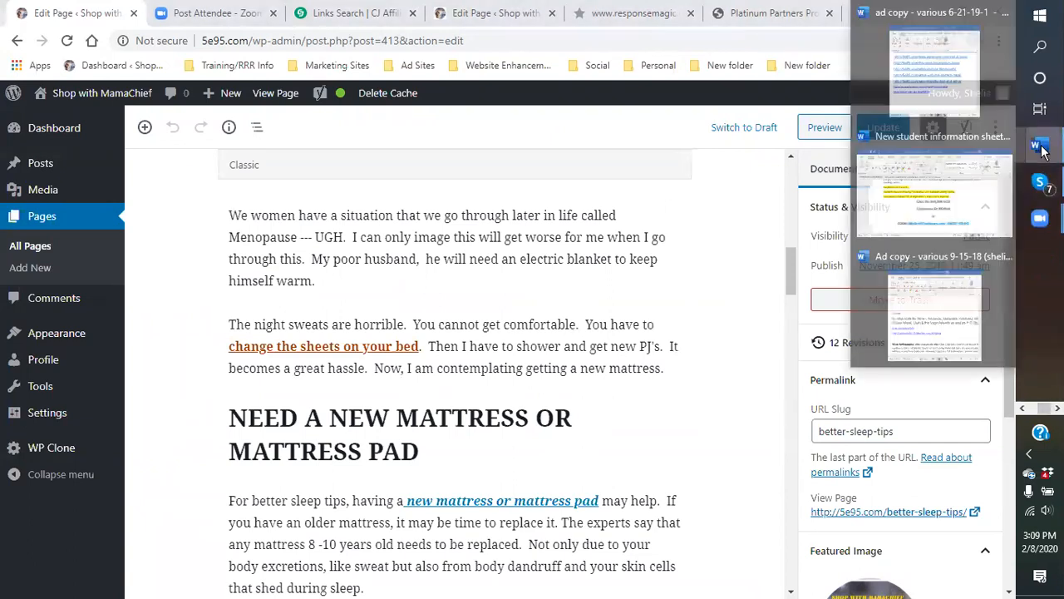
left_click(890, 230)
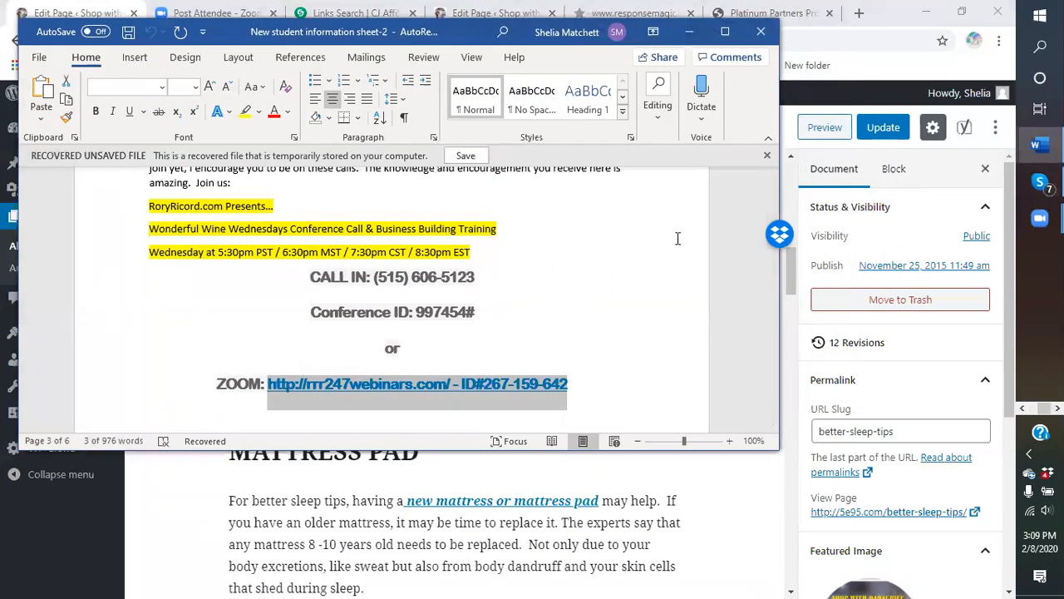
scroll(565, 280, "down", 10)
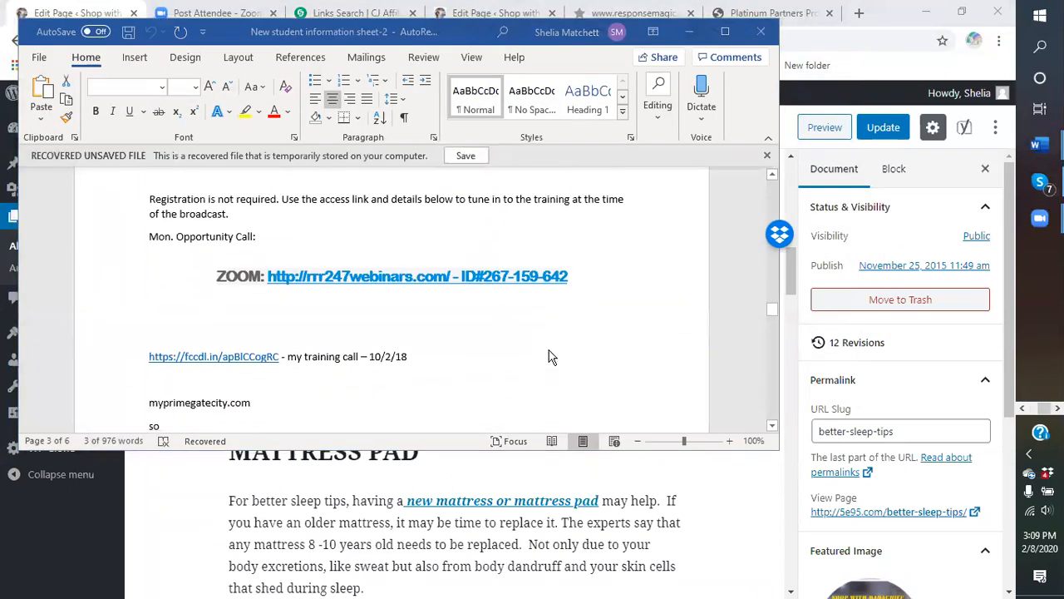
scroll(549, 378, "down", 15)
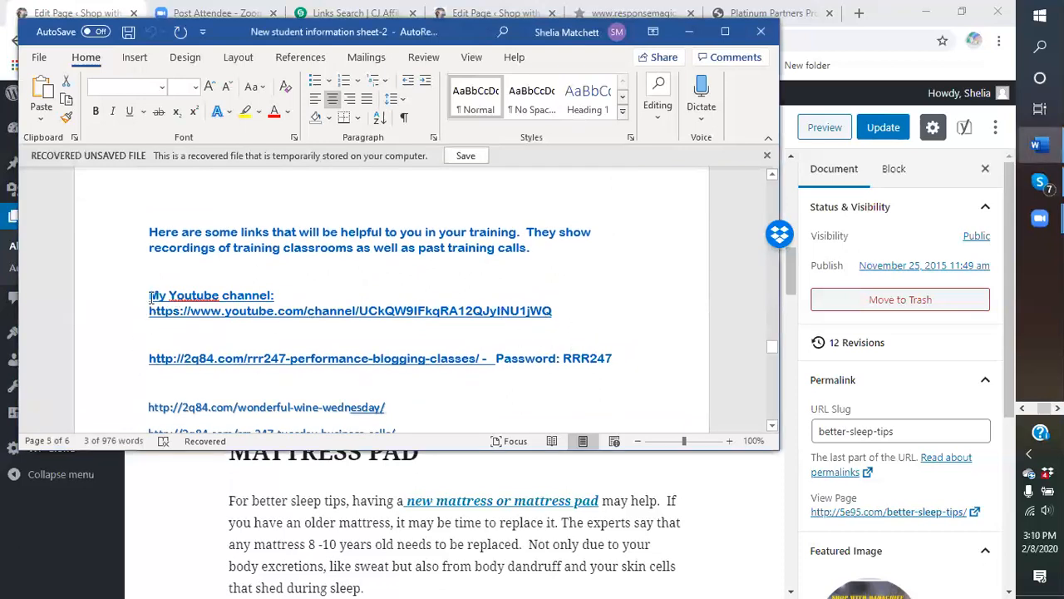
- Copy the "My Youtube channel" line with its channel link, and minimize the document to return to the page editor
left_click_drag(149, 297, 538, 311)
right_click(527, 309)
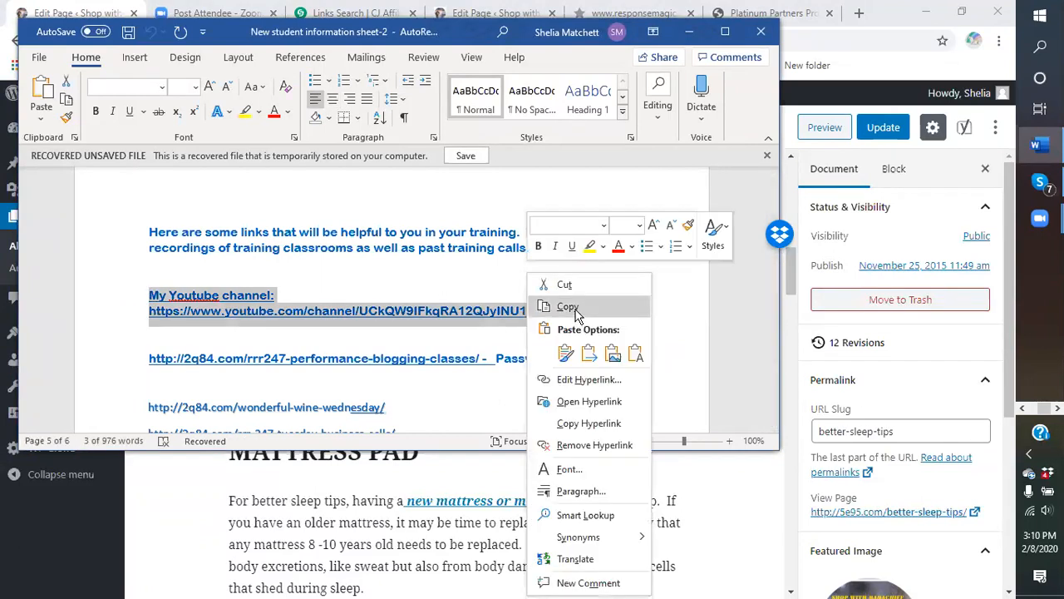
left_click(573, 304)
left_click(689, 31)
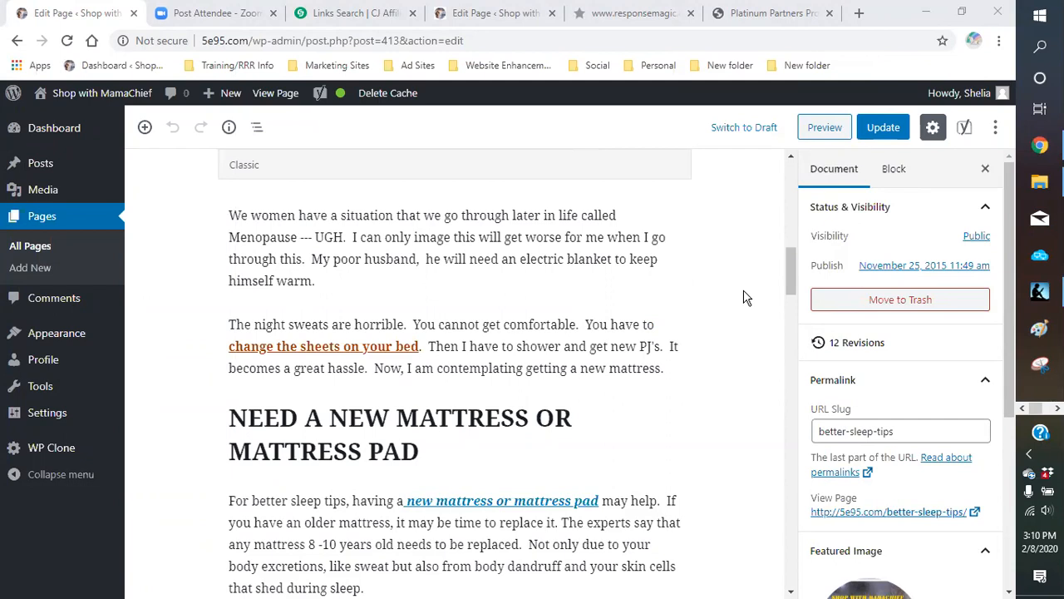
- Close the Platinum Partners, ResponseMagic and CJ Affiliate Links Search pages in the browser
left_click(828, 13)
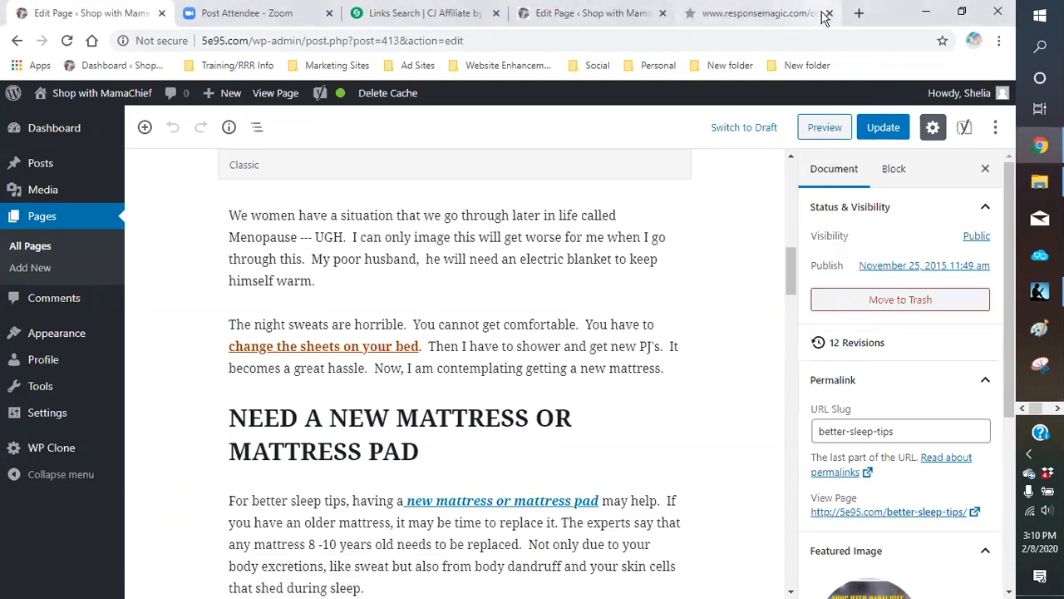
left_click(828, 14)
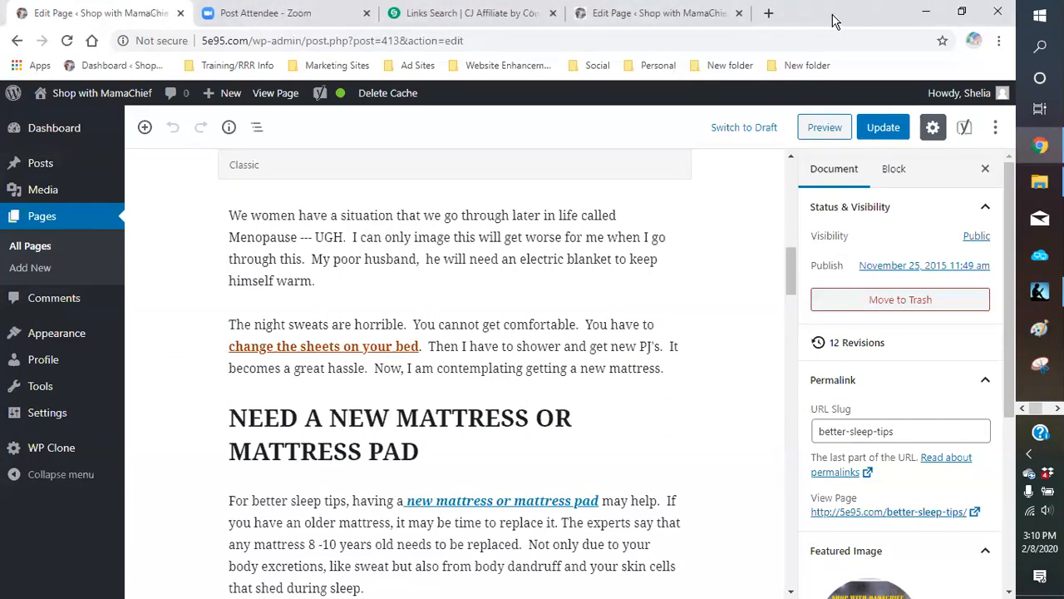
left_click(553, 13)
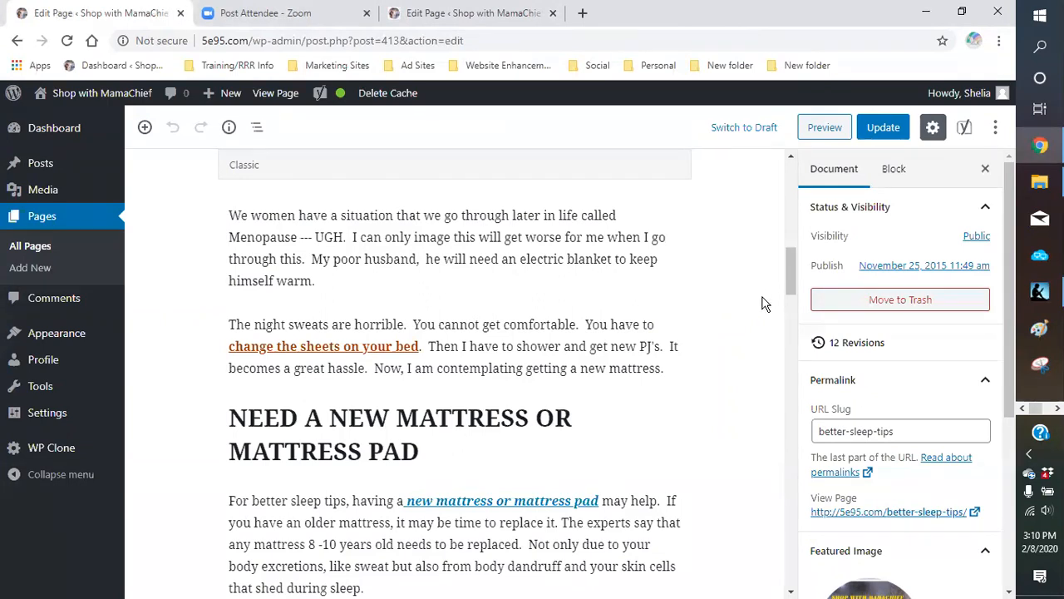
scroll(723, 318, "up", 2)
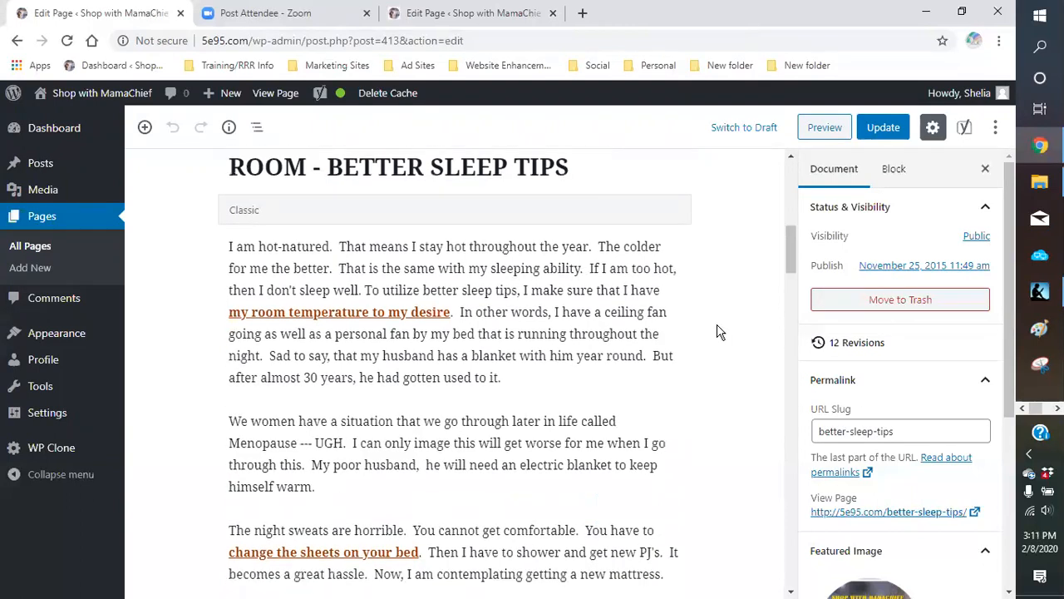
scroll(720, 324, "down", 4)
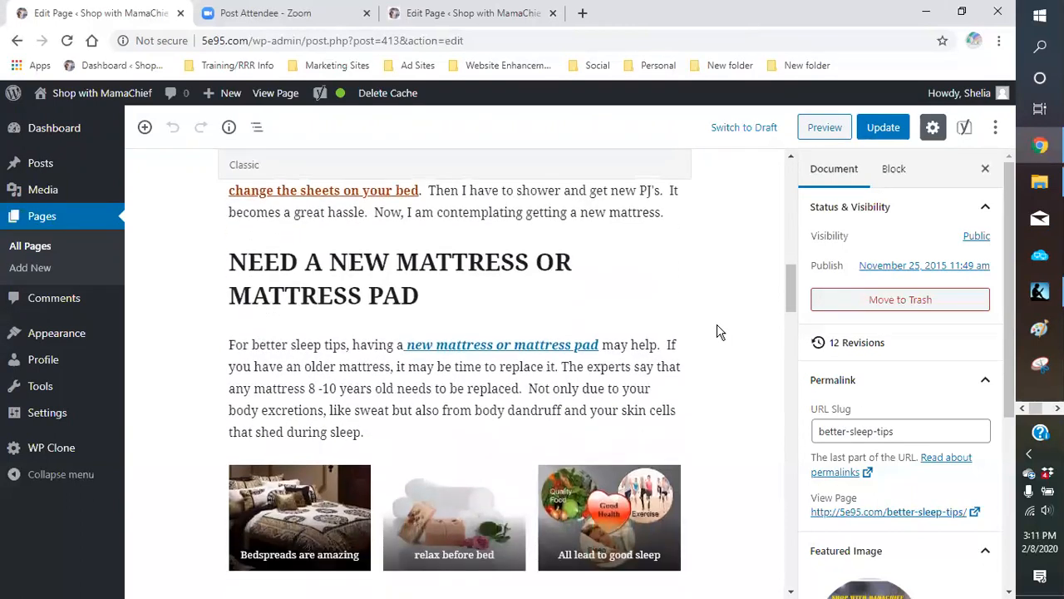
scroll(720, 331, "down", 5)
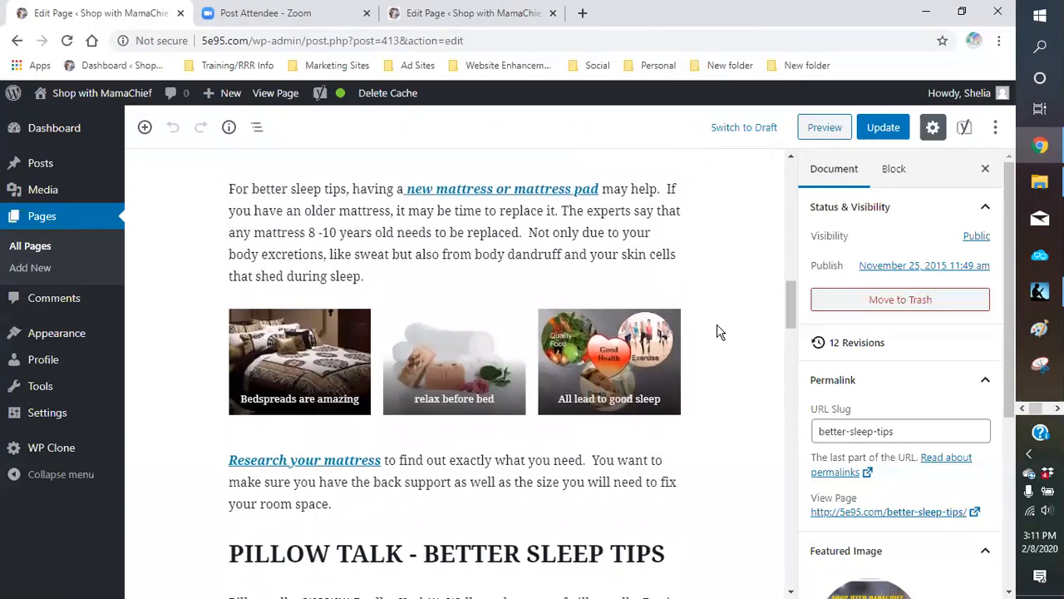
scroll(719, 330, "down", 1)
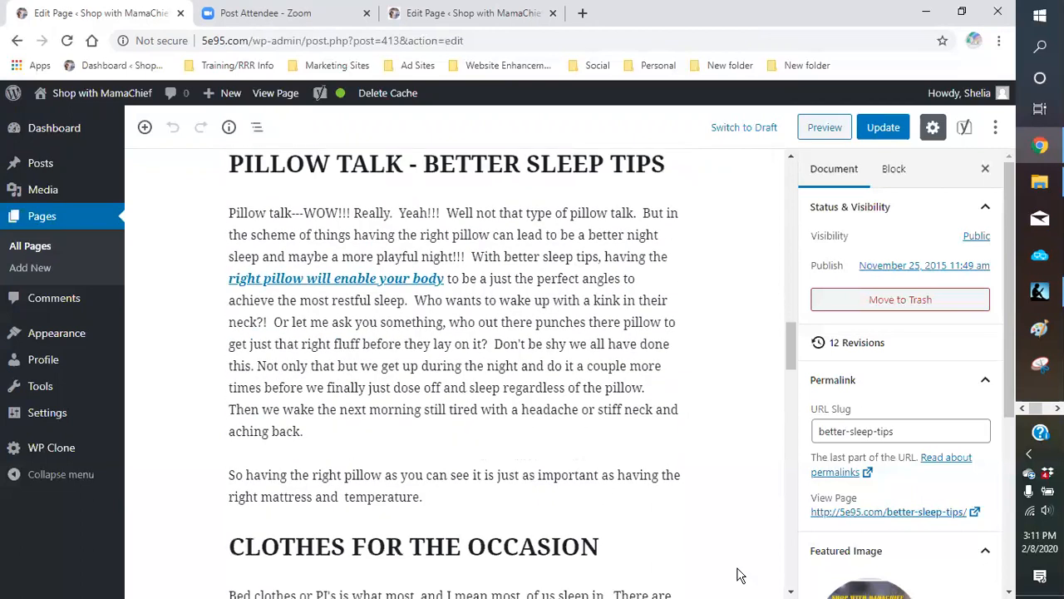